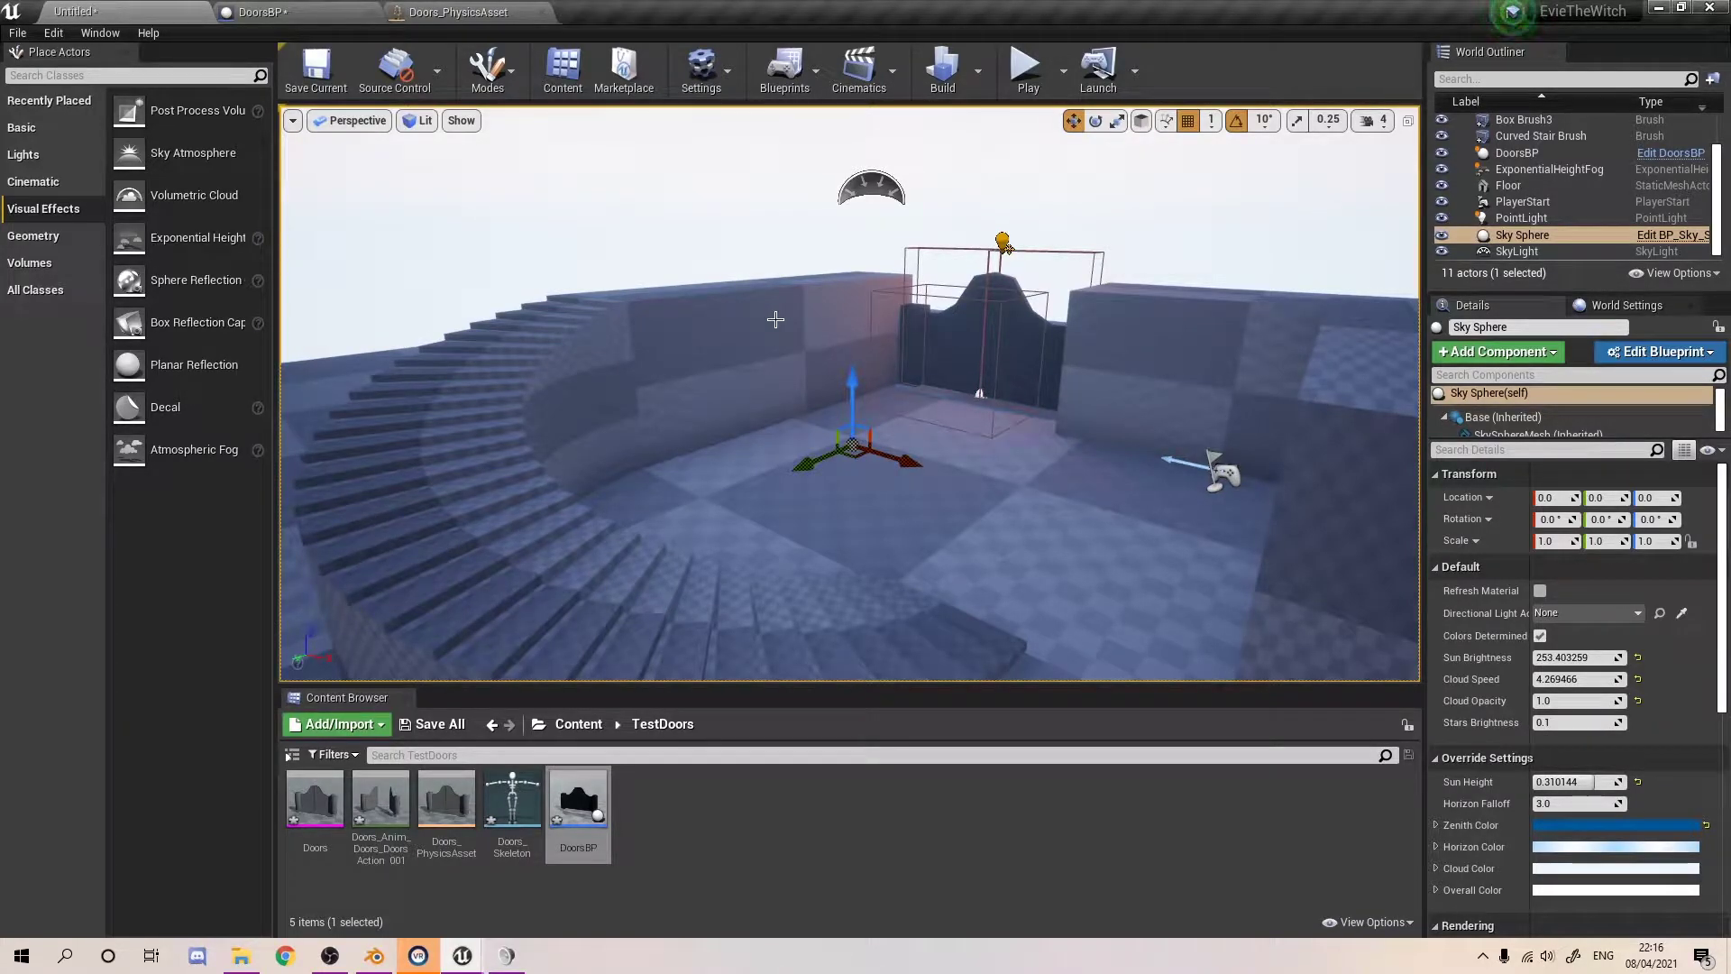
- Play the level in the editor and walk the character up to the closed doors
{"action": "right_click_drag", "start_coordinate": [776, 319], "coordinate": [788, 313]}
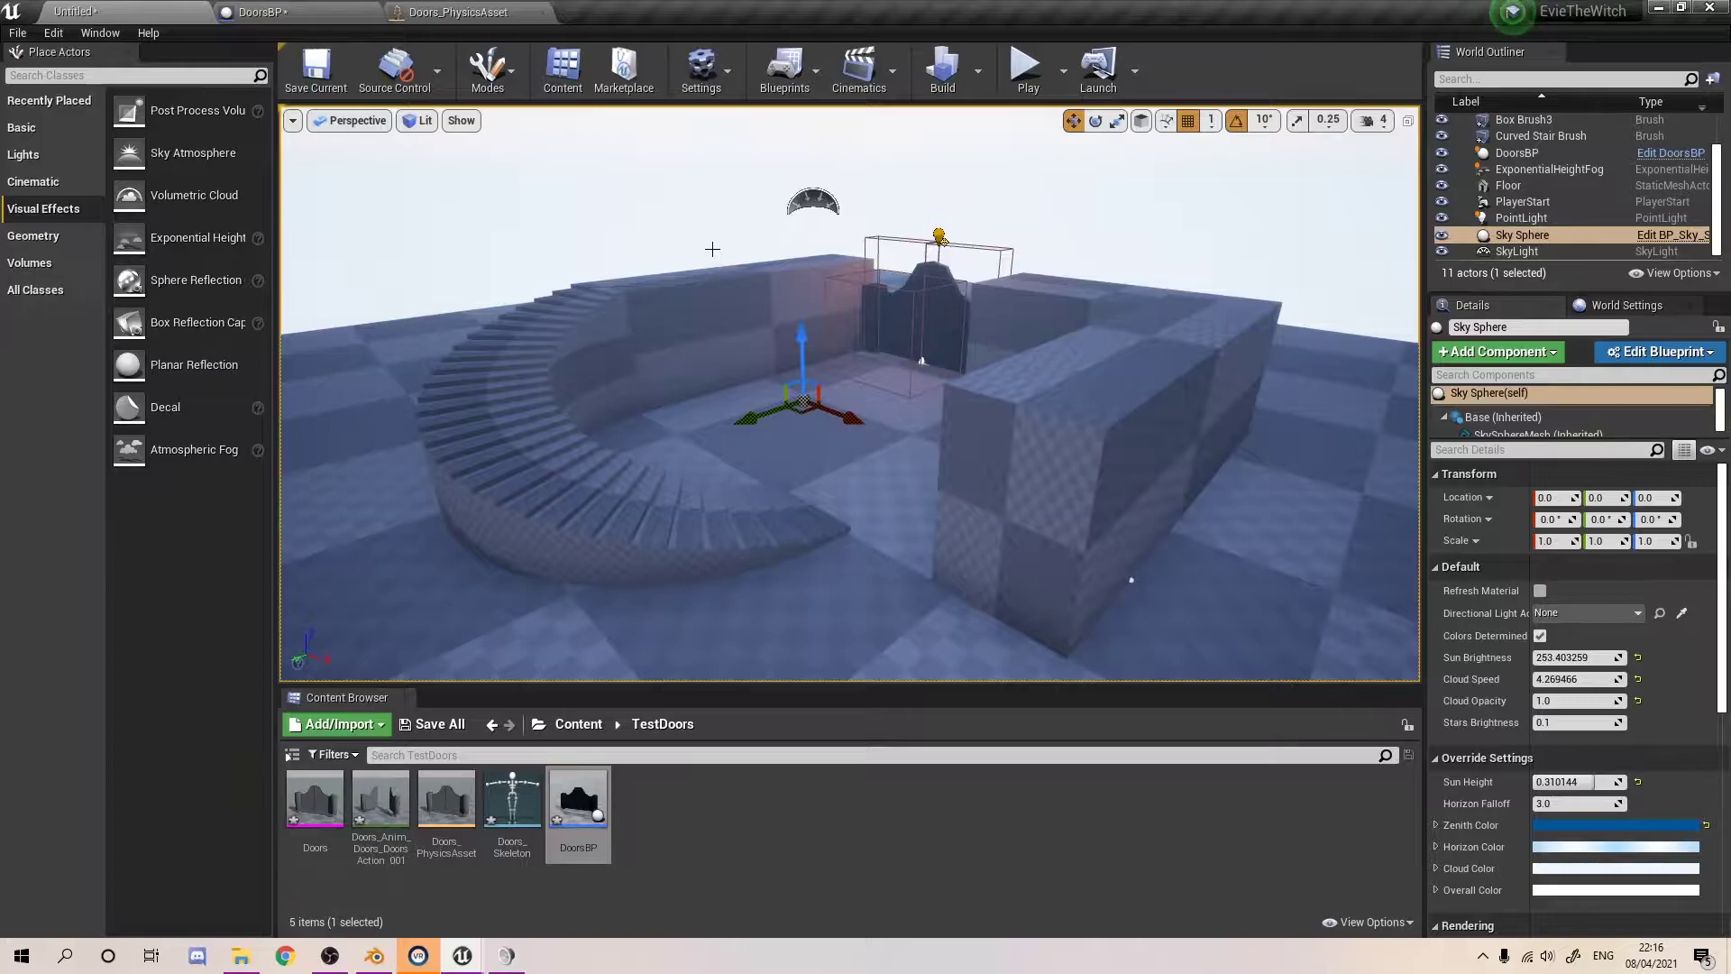
{"action": "right_click_drag", "start_coordinate": [717, 249], "coordinate": [970, 210]}
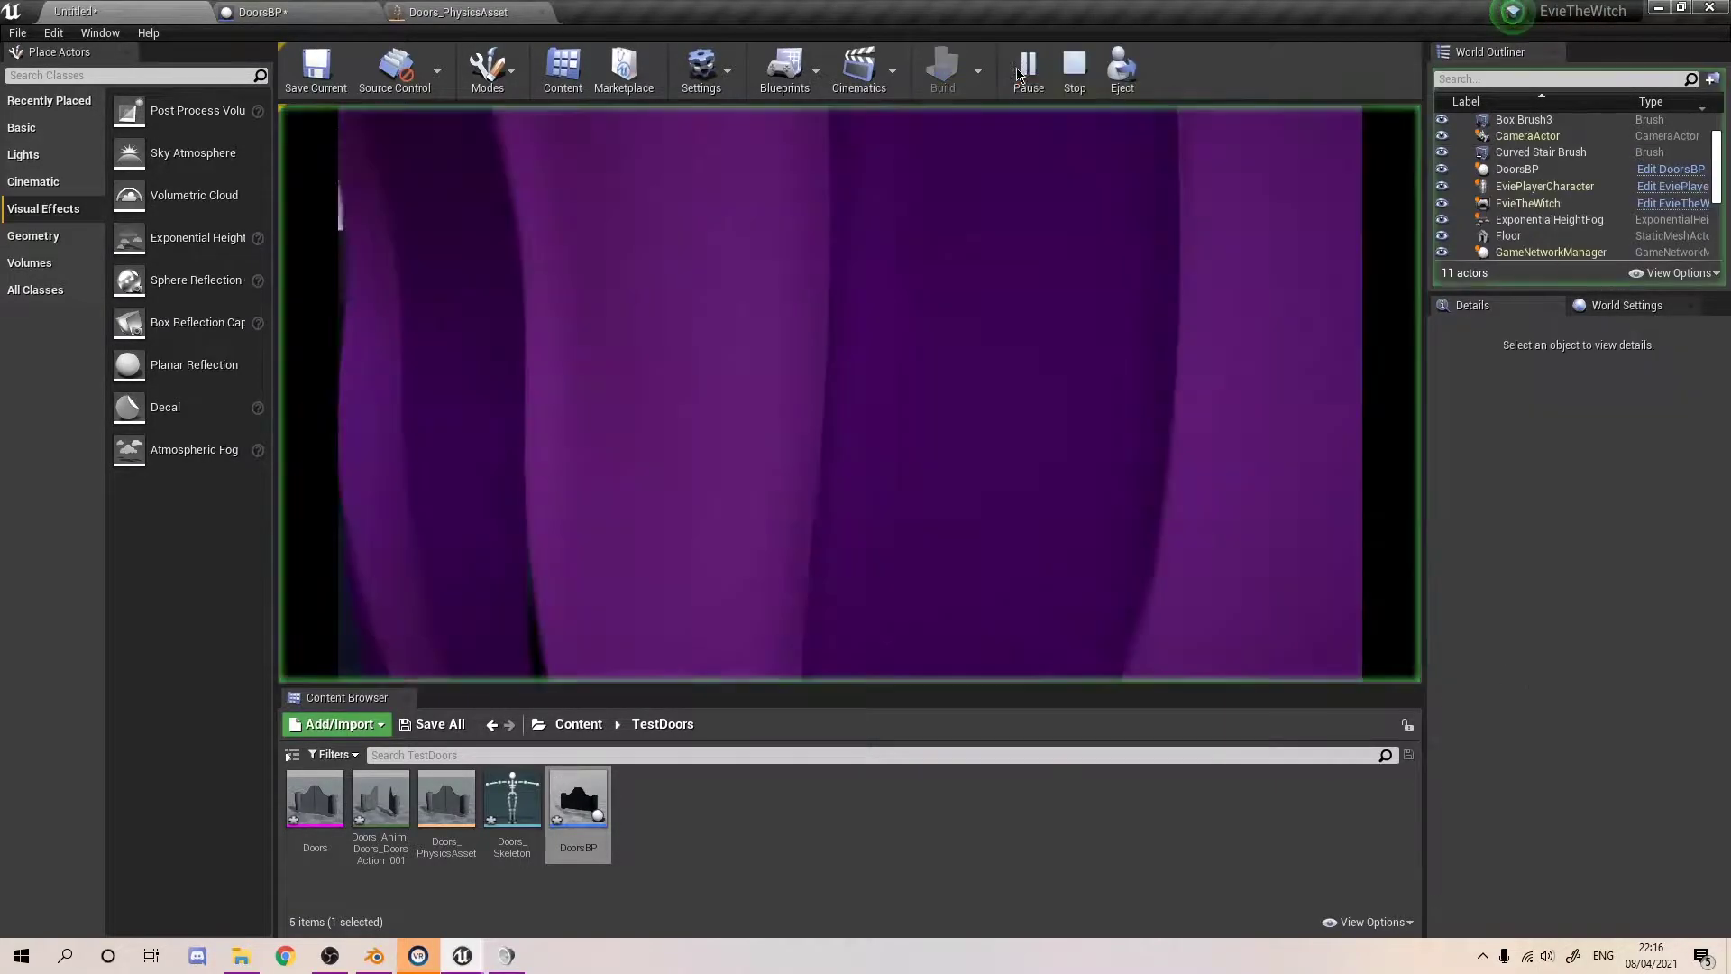
{"action": "left_click", "coordinate": [1026, 68]}
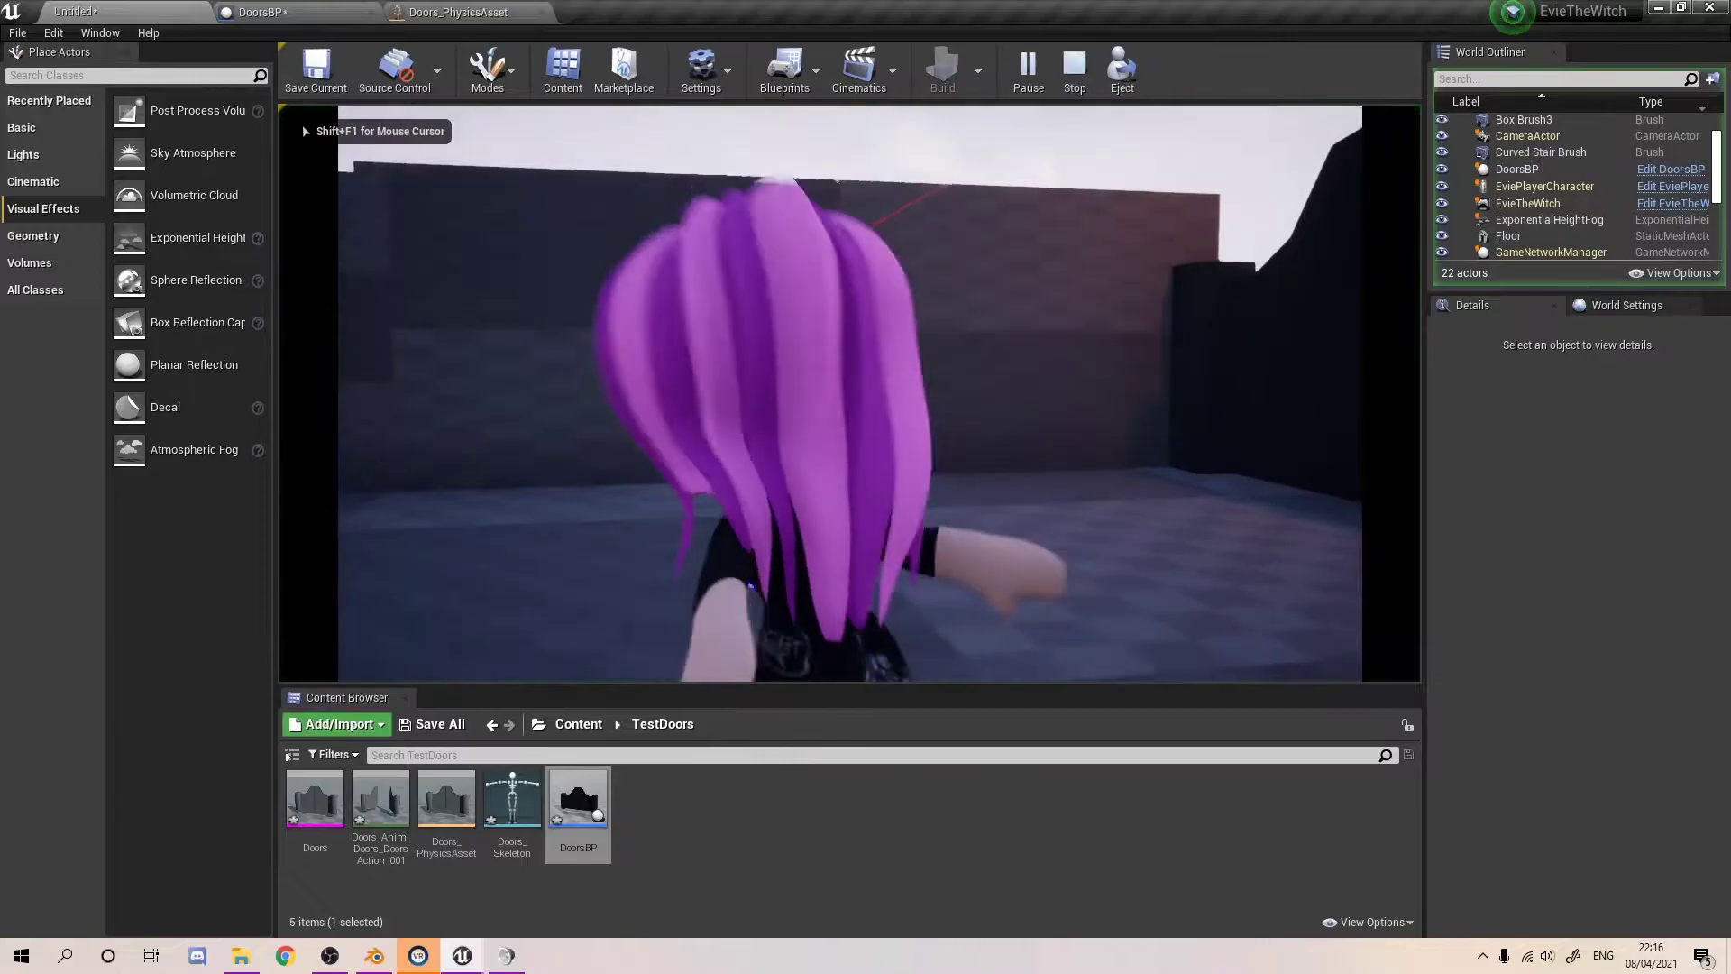
{"action": "key", "text": "w"}
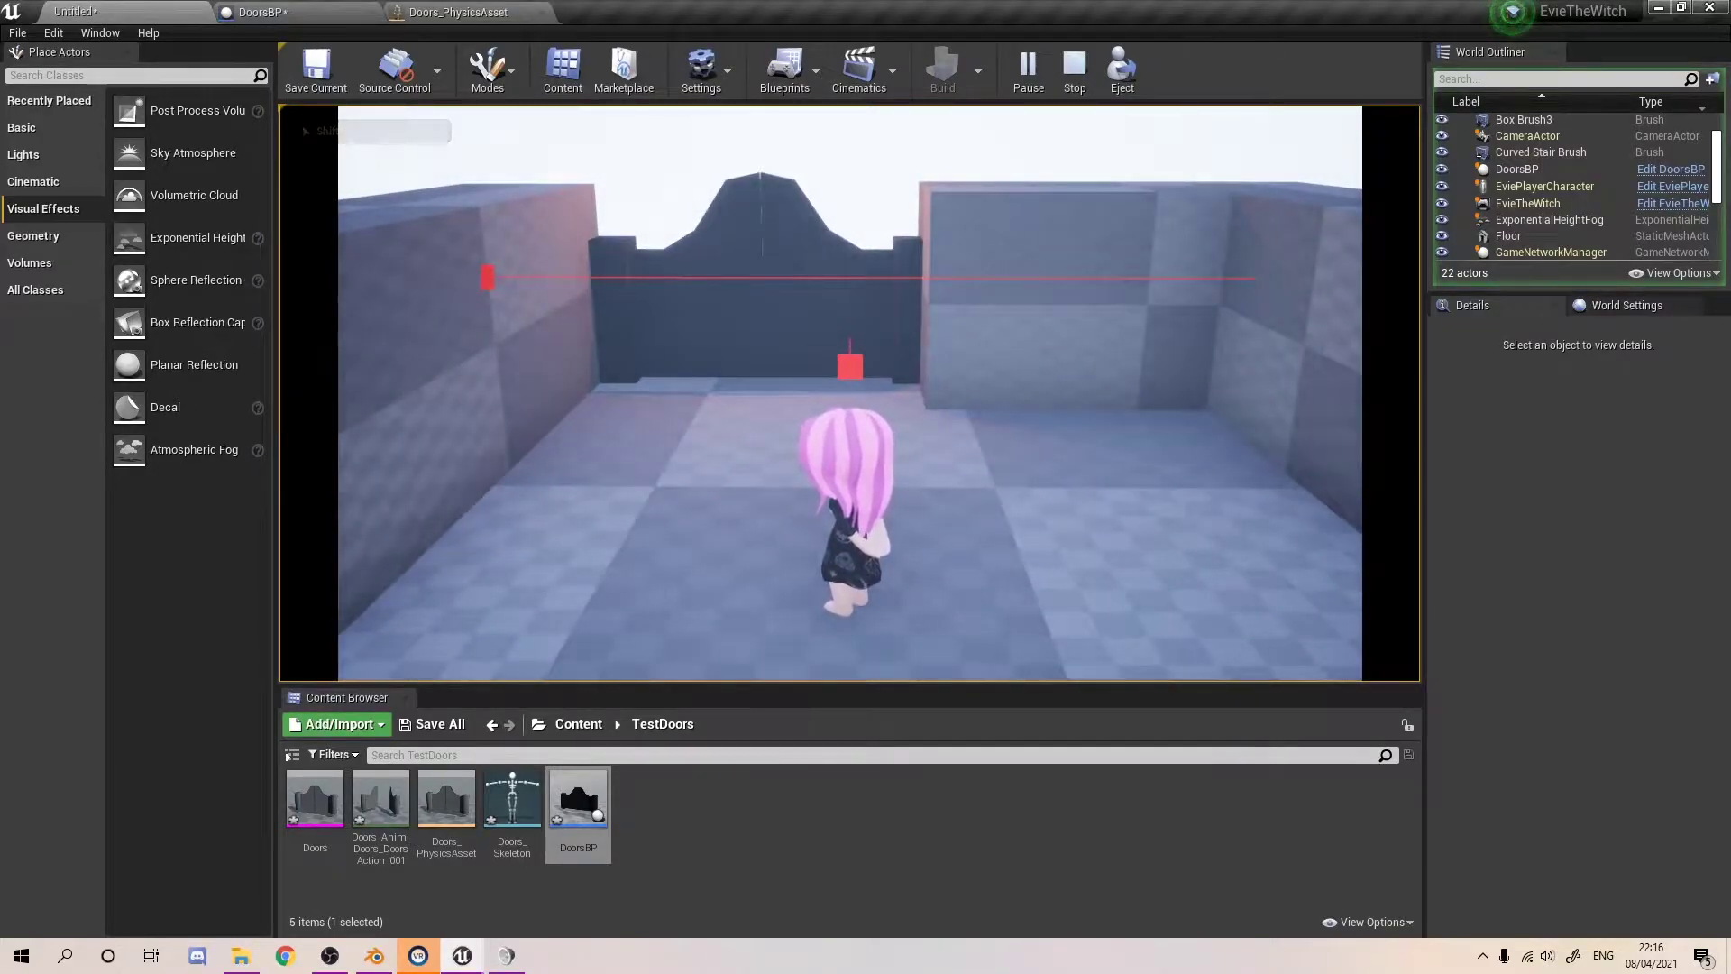
{"action": "key", "text": "a"}
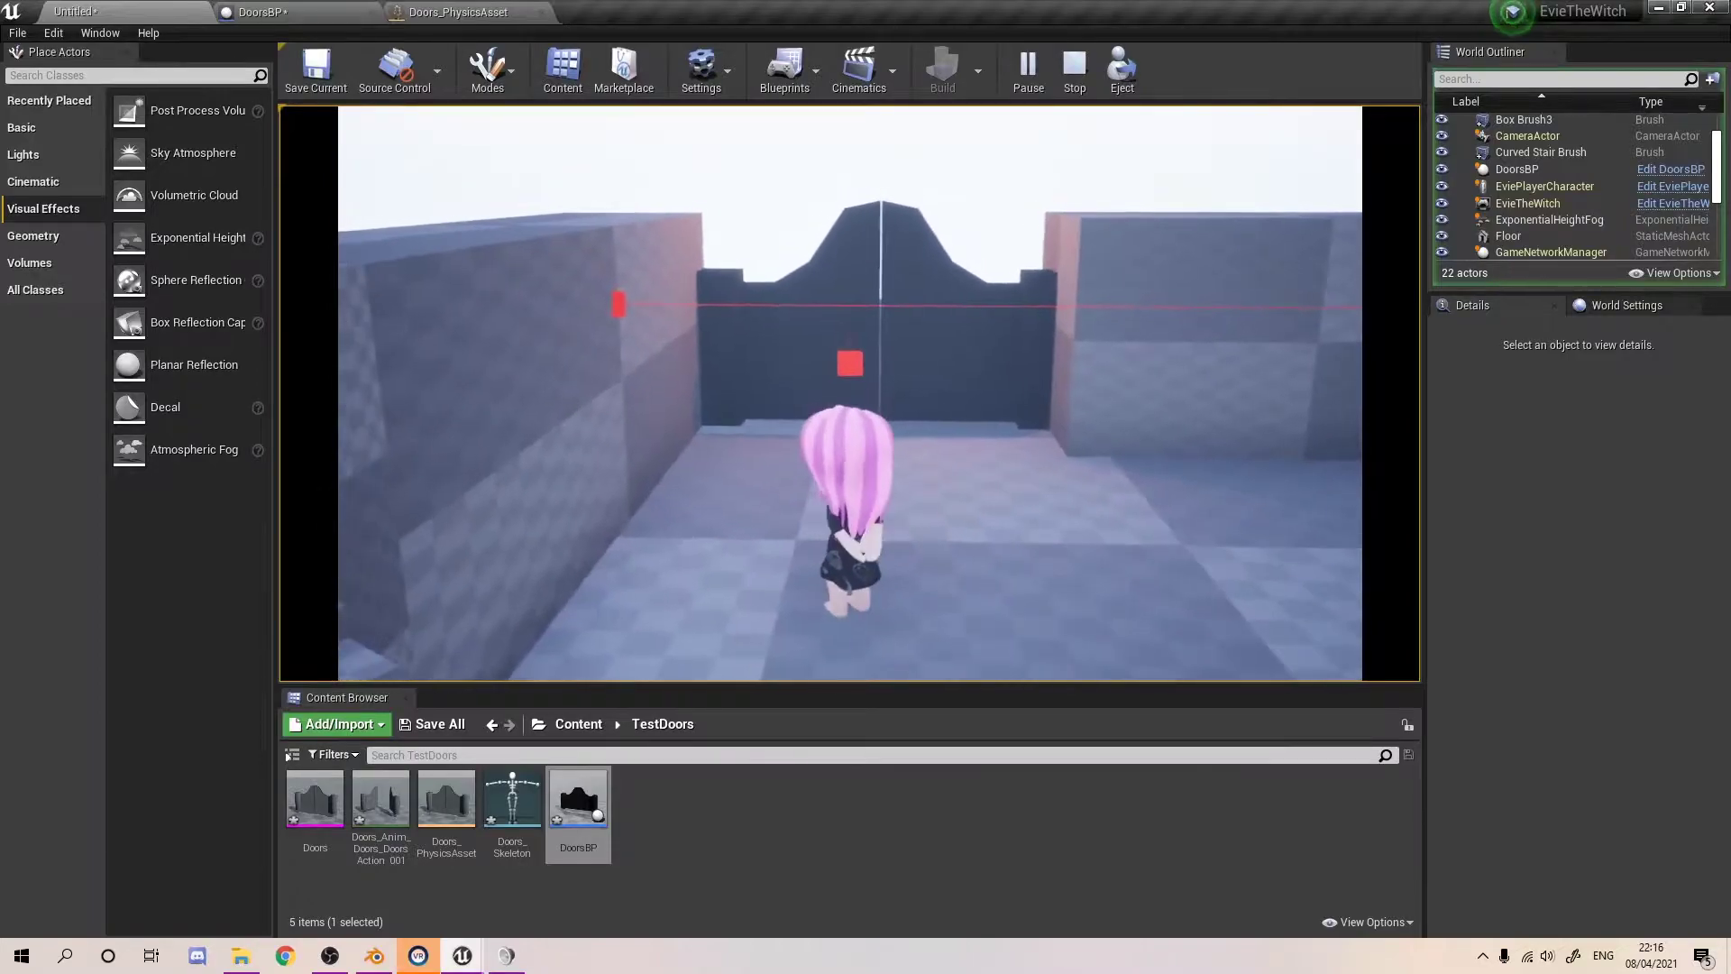
{"action": "key", "text": "d"}
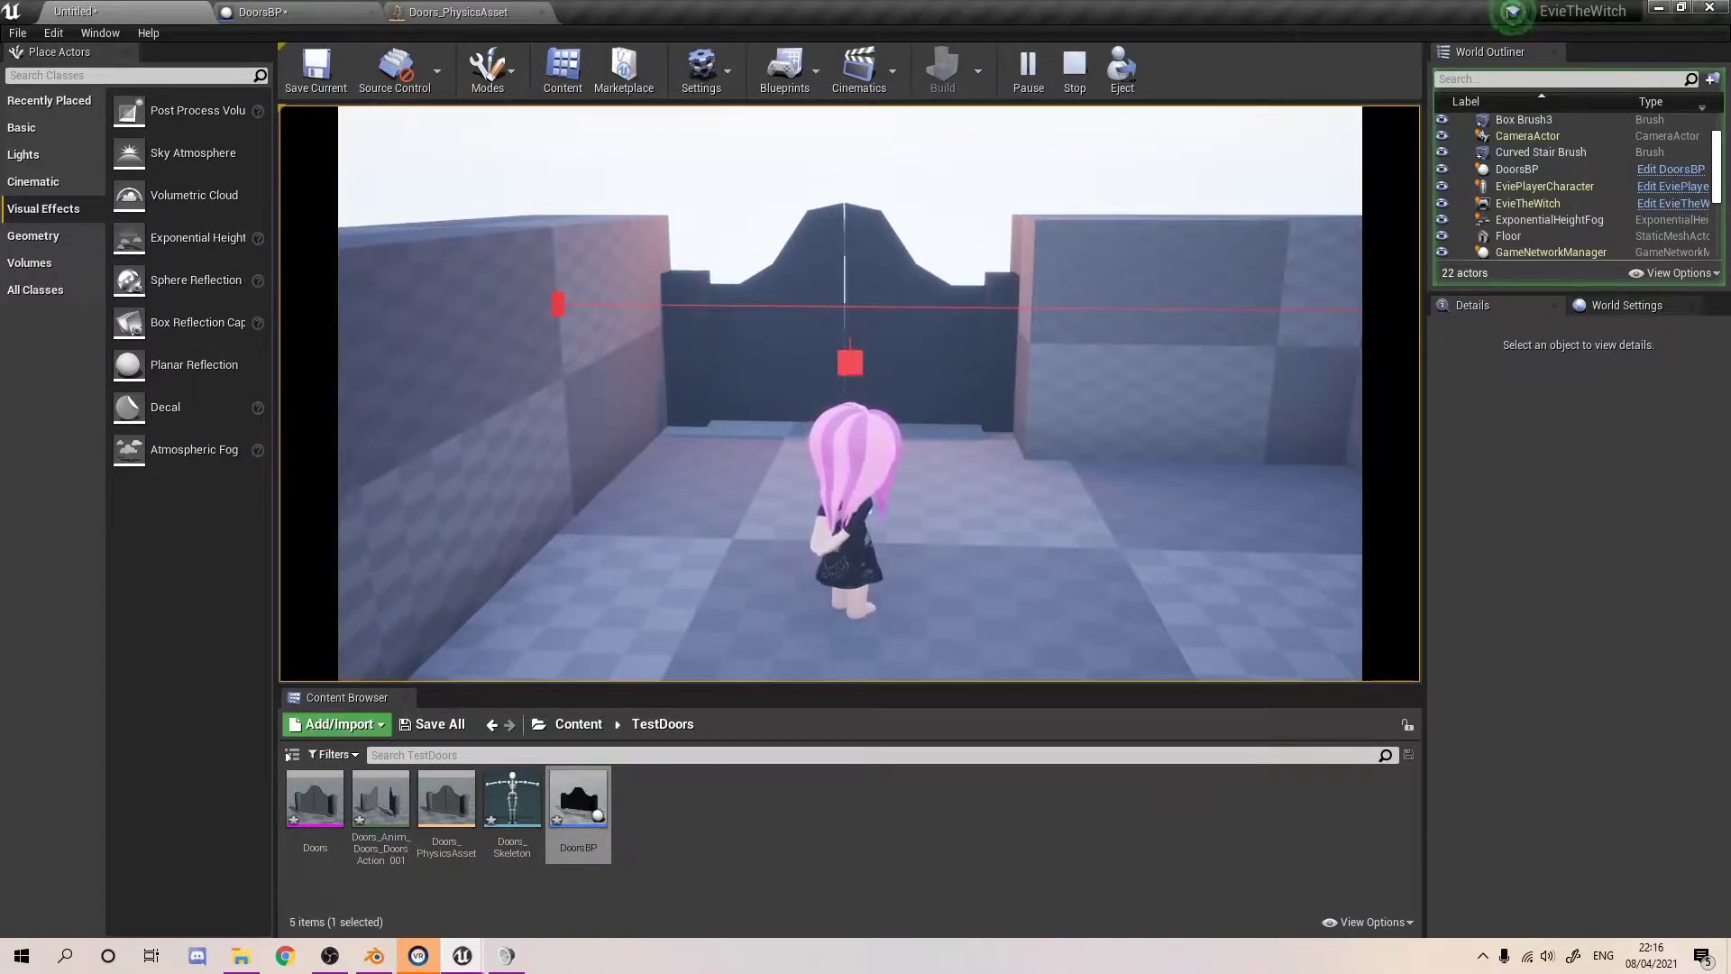
- Test the door animation by walking the character out through the doorway and back in, and stop the play session
{"action": "key", "text": "w"}
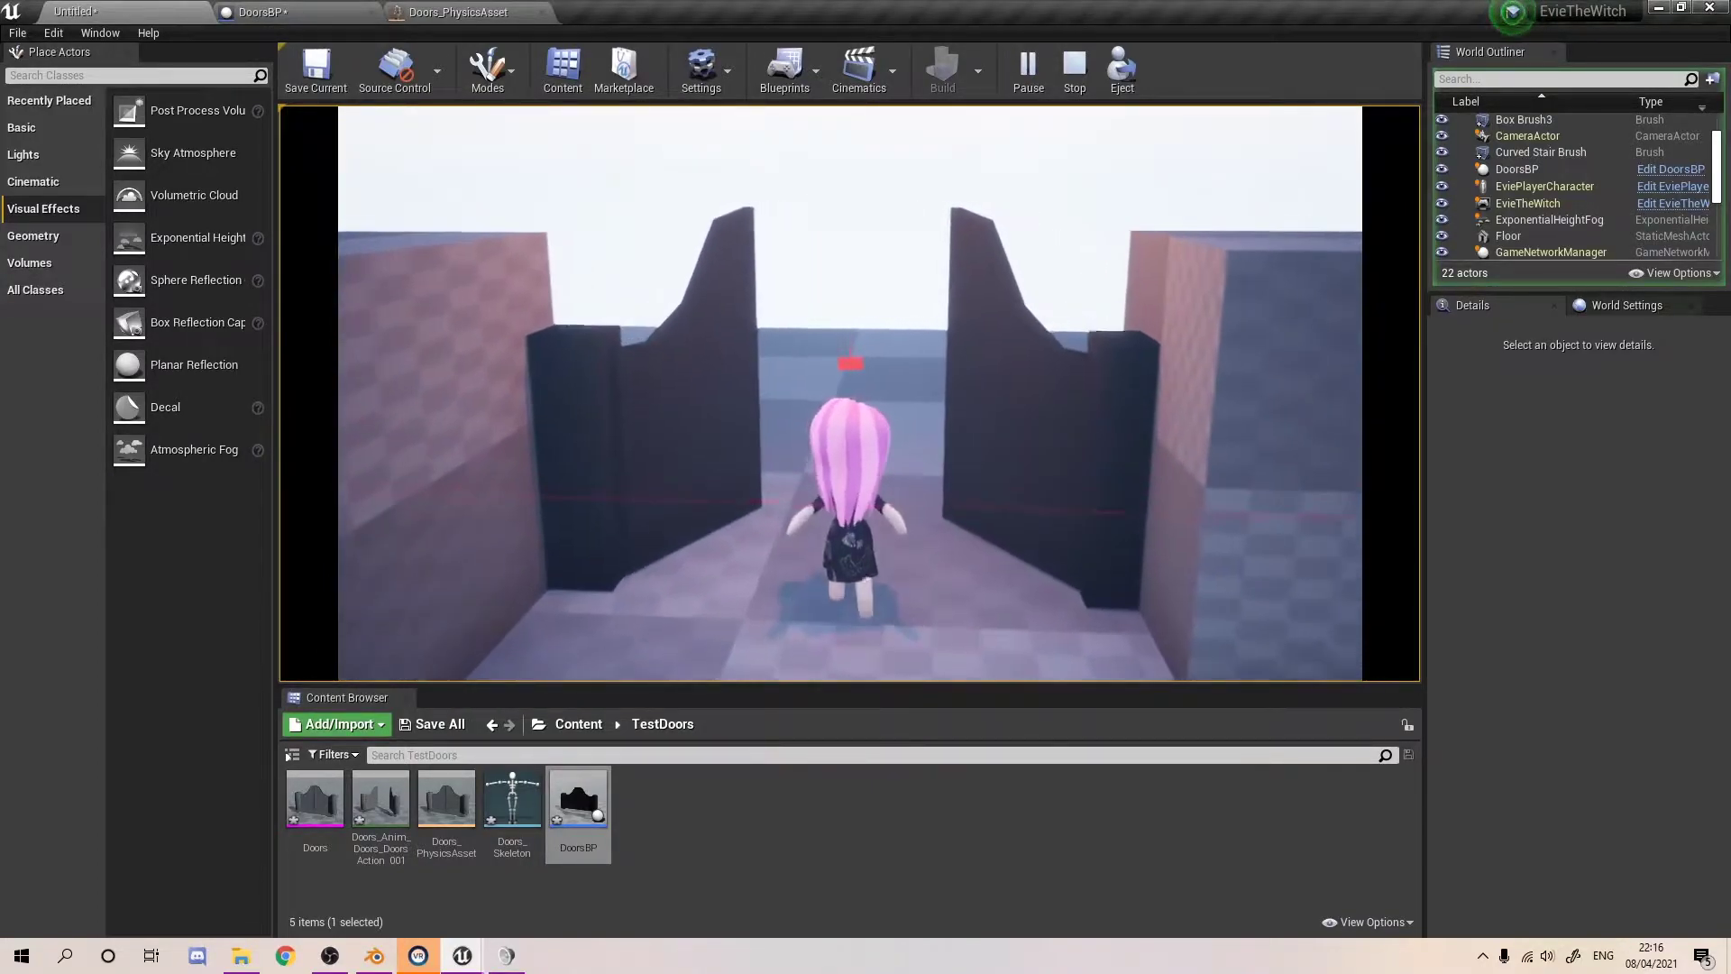
{"action": "key", "text": "d"}
{"action": "key", "text": "a"}
{"action": "key", "text": "d"}
{"action": "key", "text": "w"}
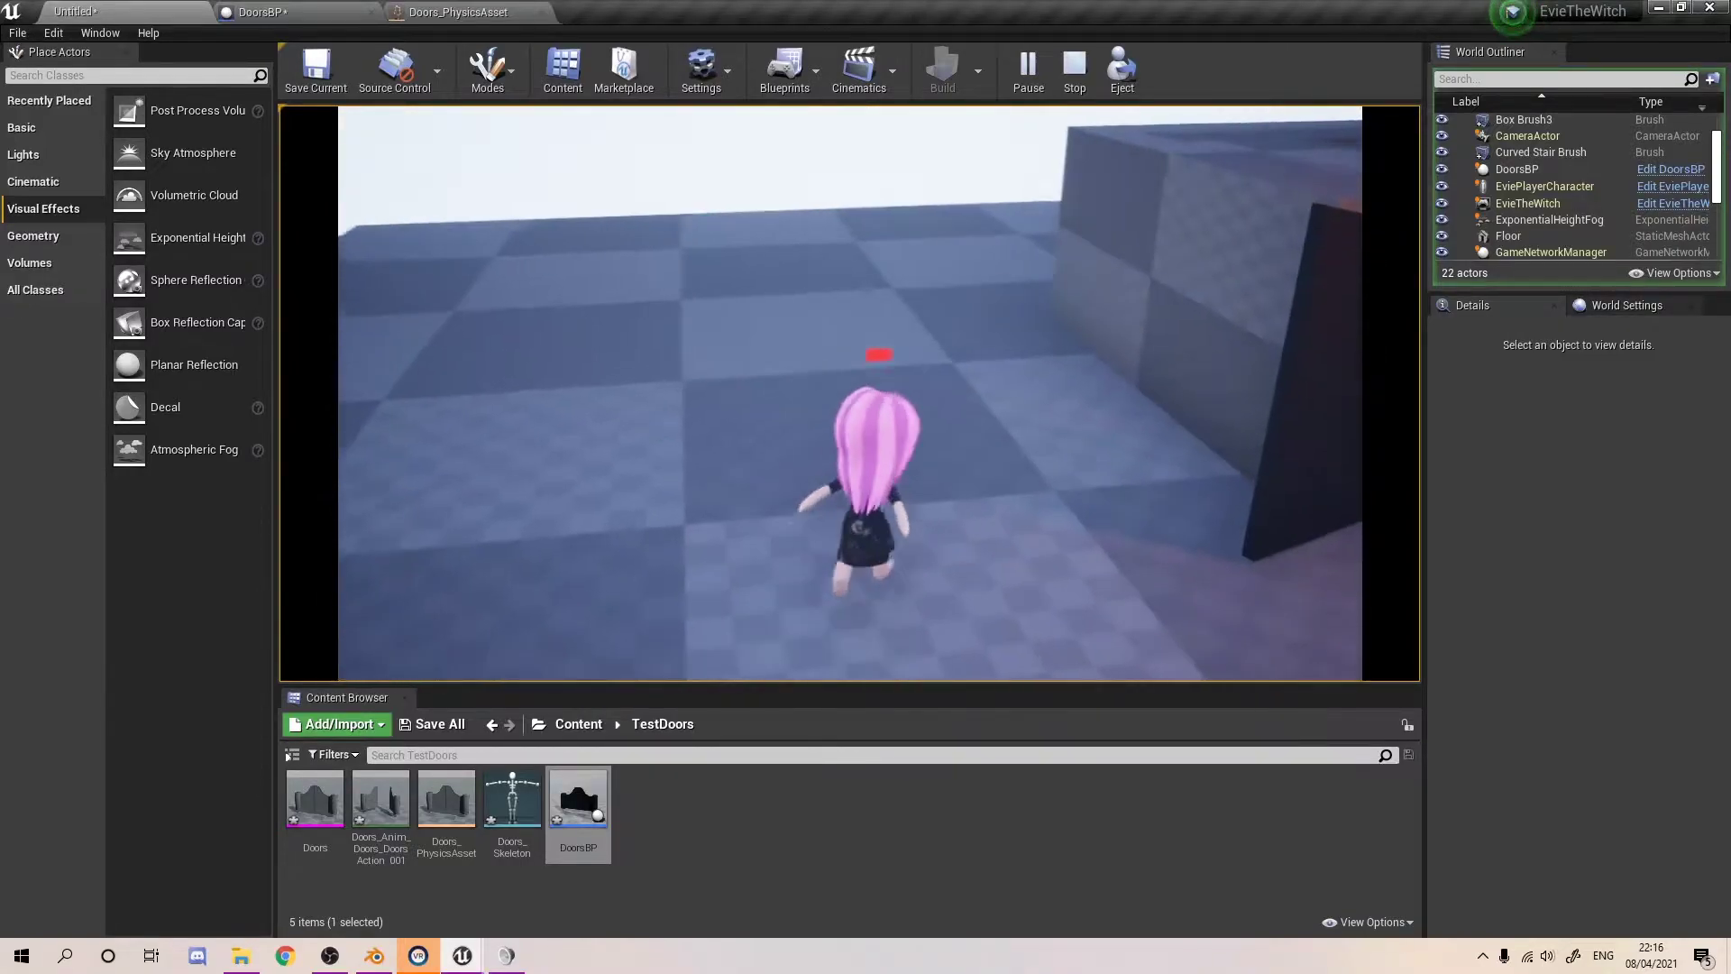
{"action": "key", "text": "w"}
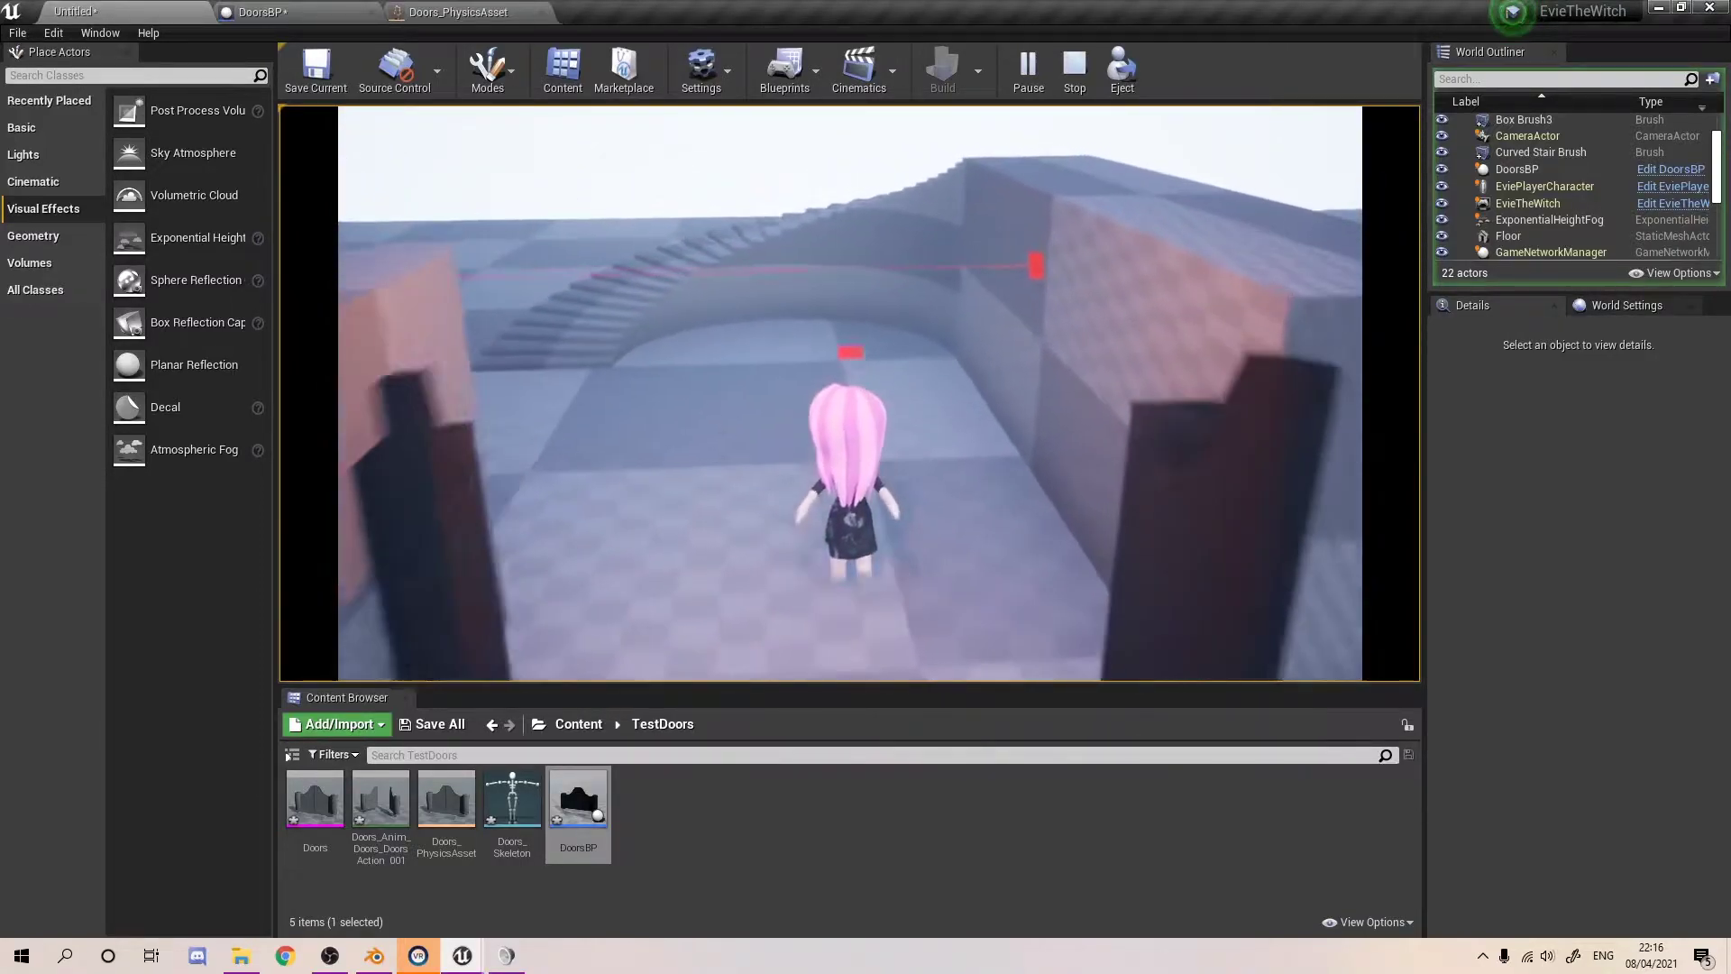
{"action": "key", "text": "w"}
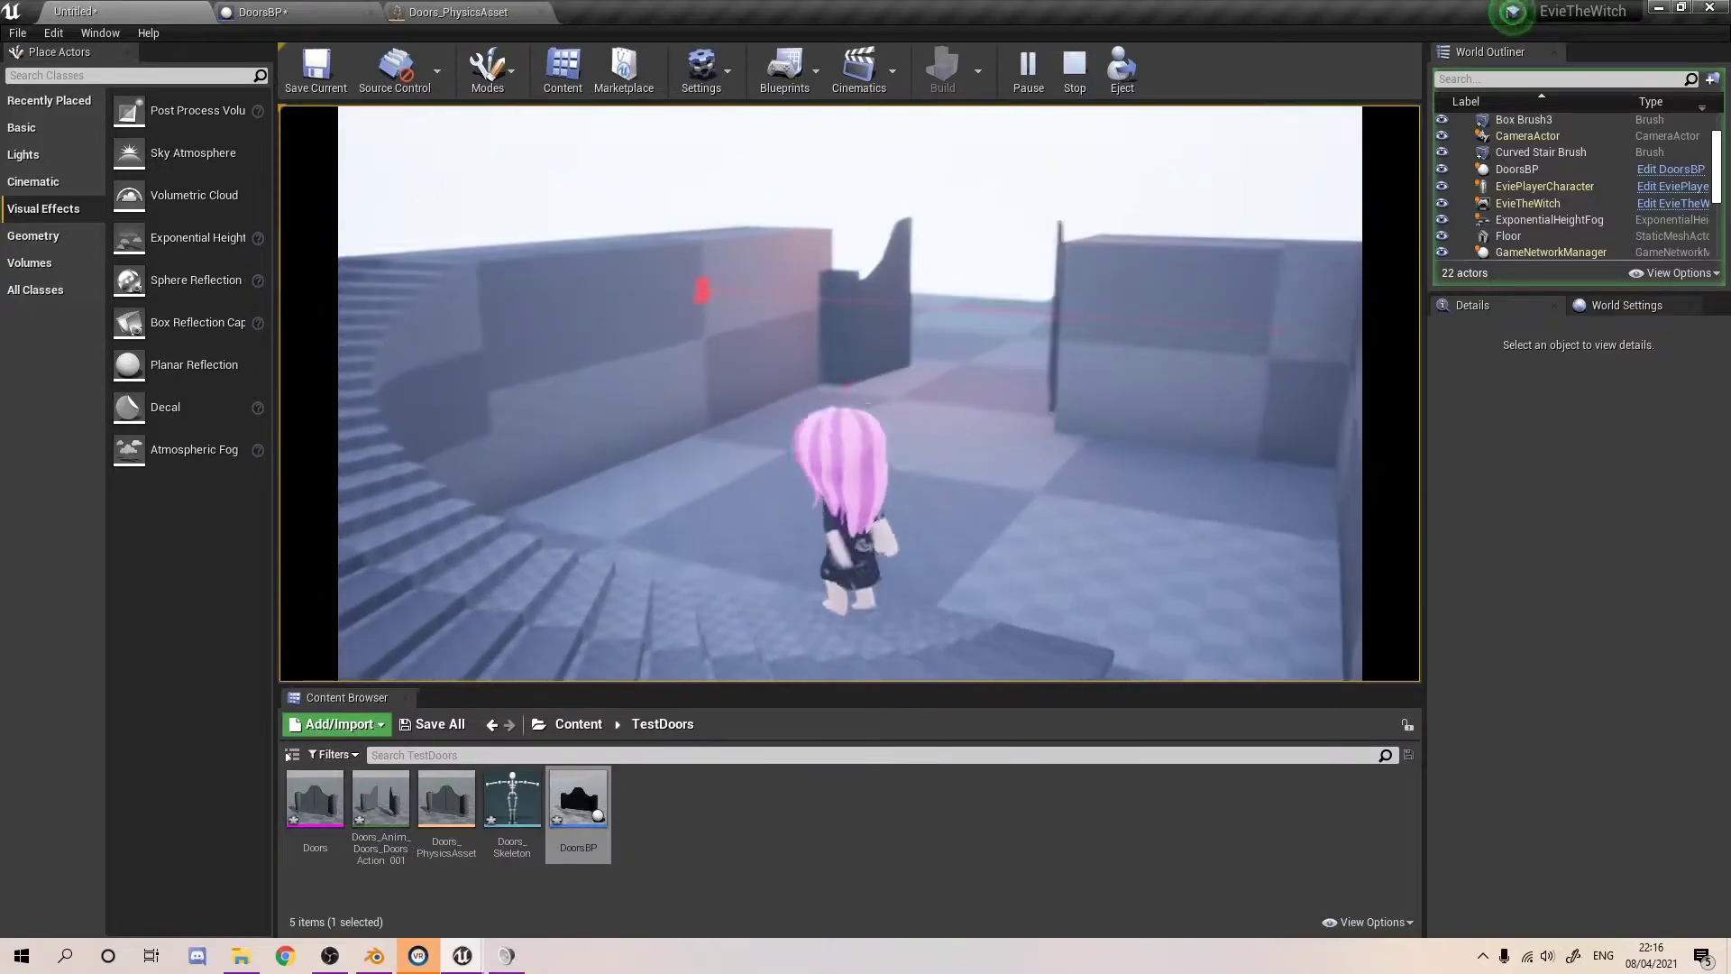
{"action": "key", "text": "Escape"}
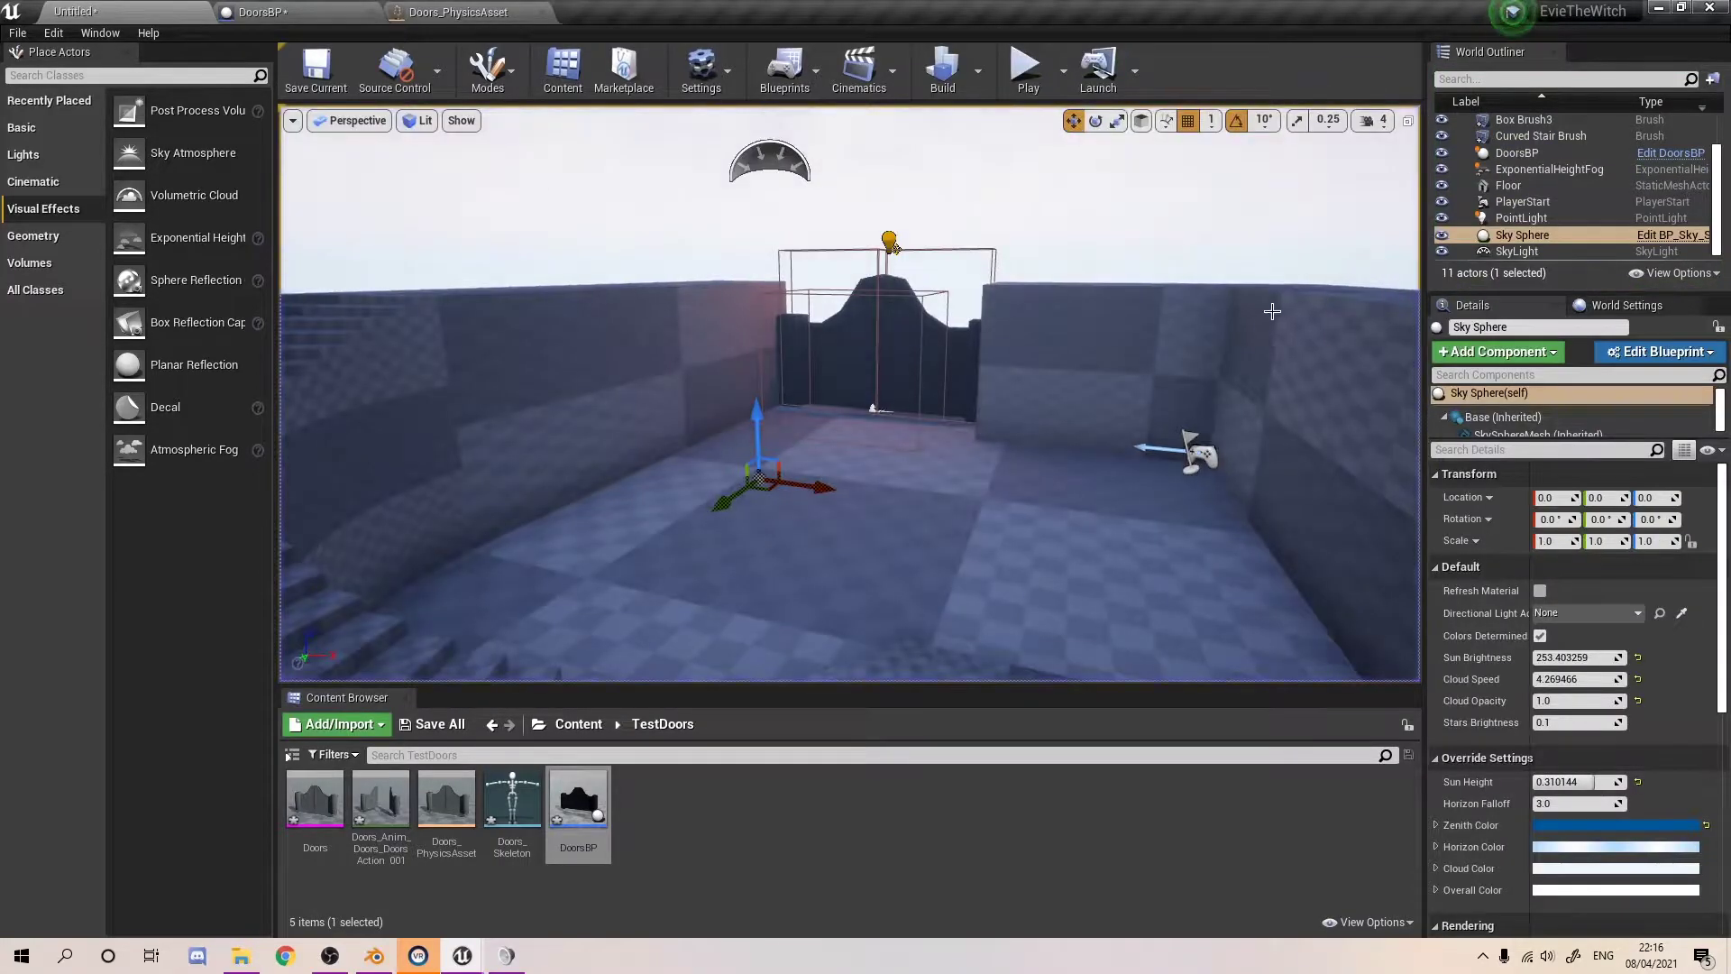
- Switch to the other Unreal Editor project window and delete the pink-haired NPC character beside the curved stairs
{"action": "scroll", "coordinate": [1263, 310], "scroll_direction": "down", "scroll_amount": 10}
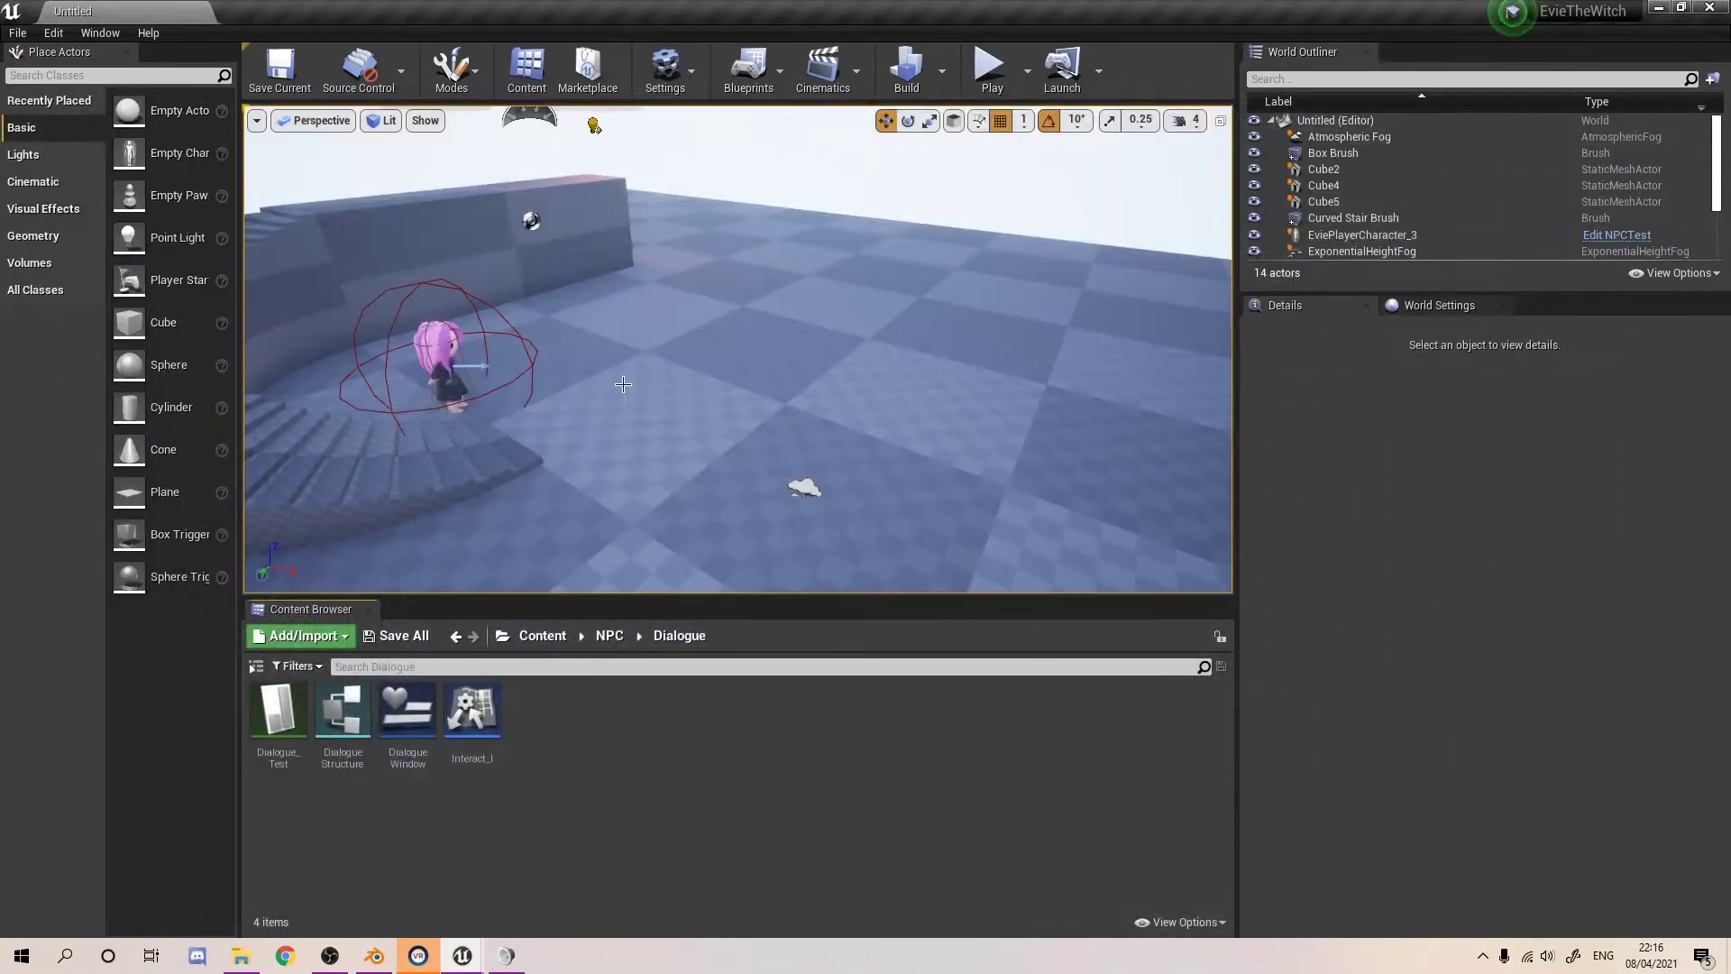
{"action": "scroll", "coordinate": [572, 345], "scroll_direction": "down", "scroll_amount": 3}
{"action": "left_click", "coordinate": [521, 316]}
{"action": "key", "text": "Delete"}
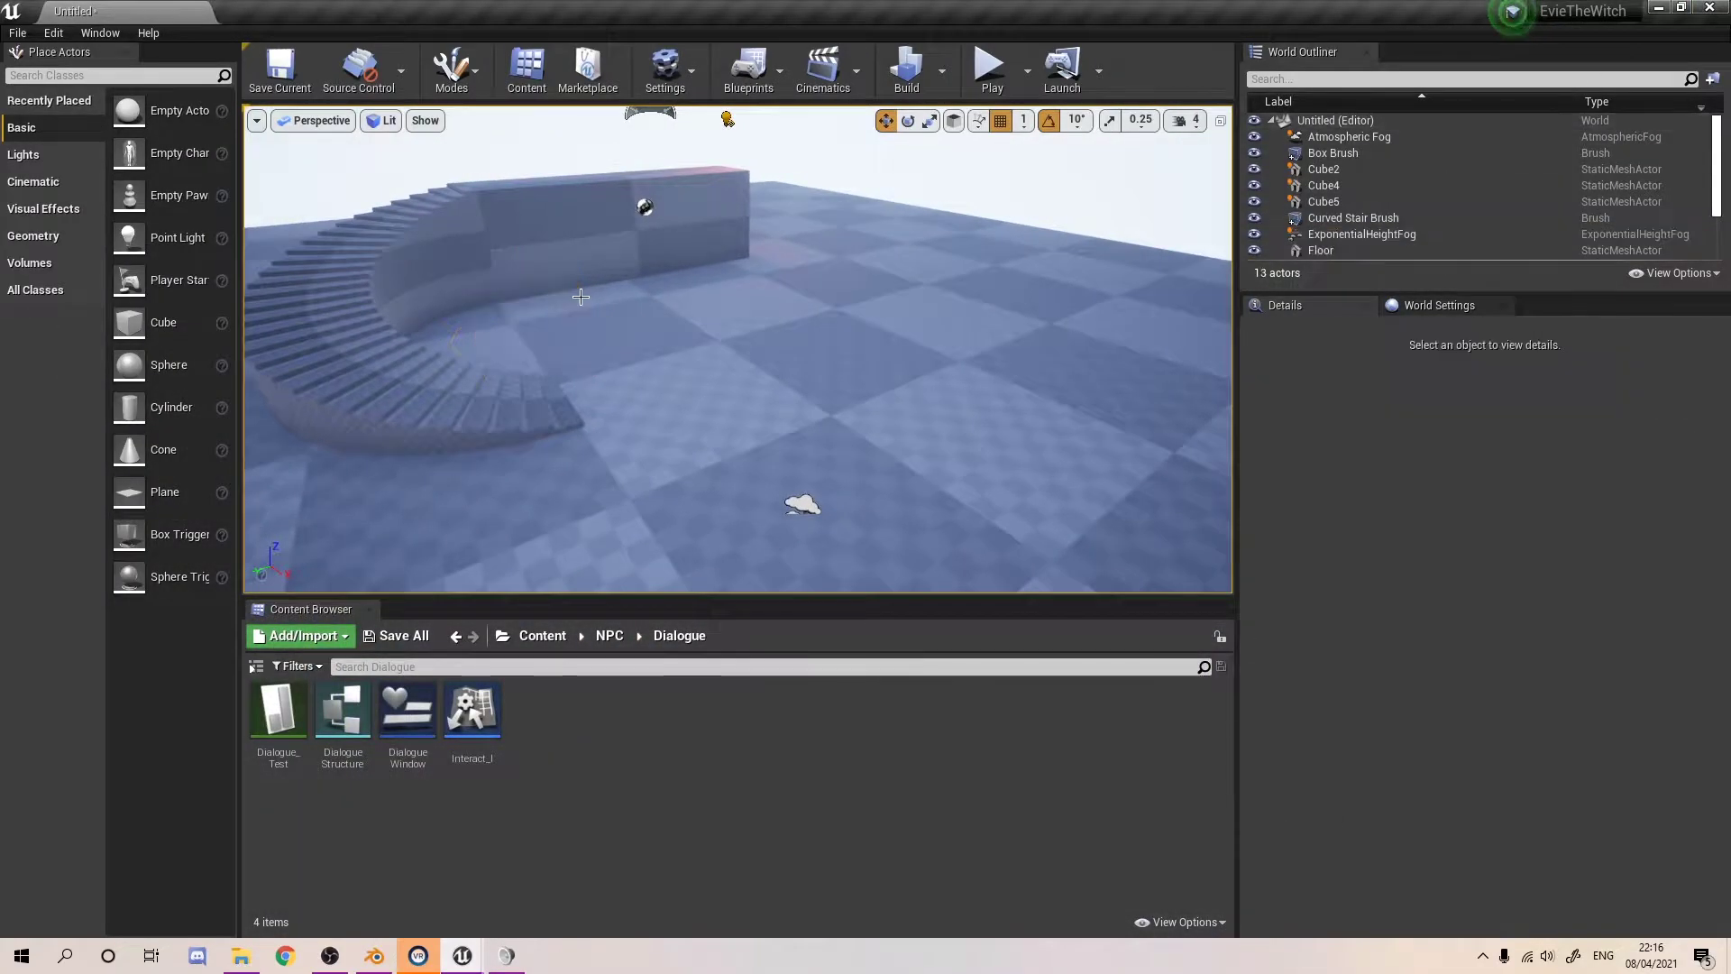
- Delete the three cubes floating above the curved stairs
{"action": "right_click_drag", "start_coordinate": [766, 373], "coordinate": [848, 299]}
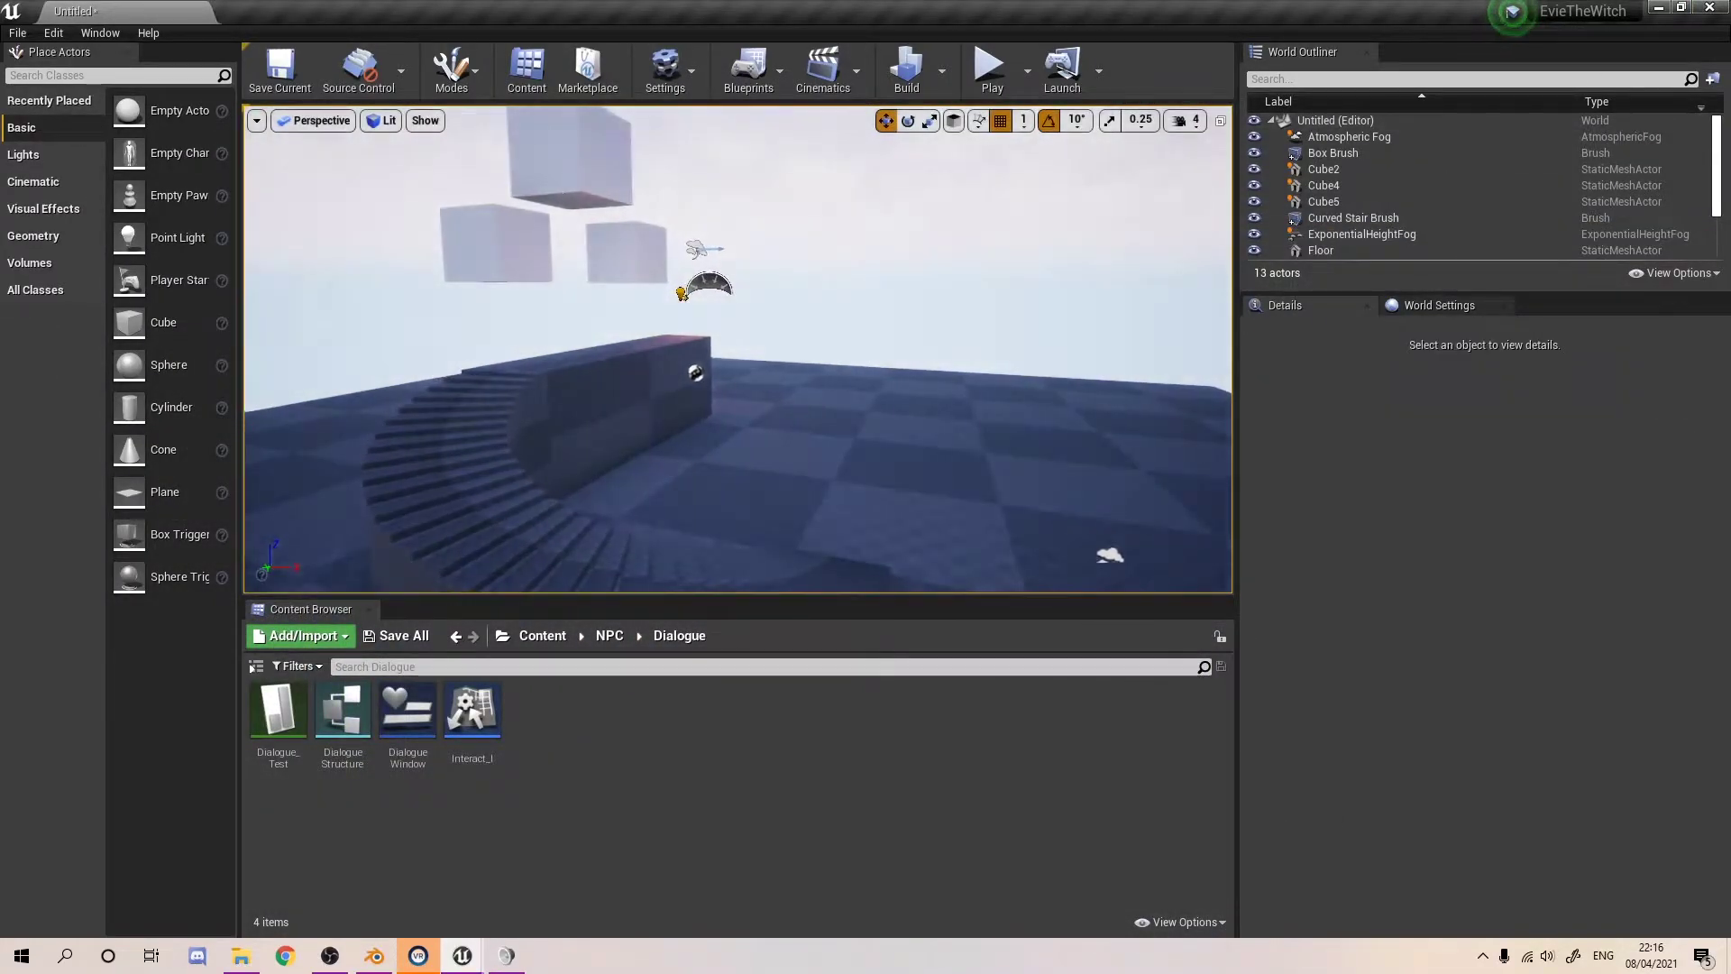
{"action": "left_click", "coordinate": [599, 188]}
{"action": "key", "text": "Delete"}
{"action": "left_click", "coordinate": [620, 222]}
{"action": "key", "text": "Delete"}
{"action": "left_click", "coordinate": [471, 250]}
{"action": "key", "text": "Delete"}
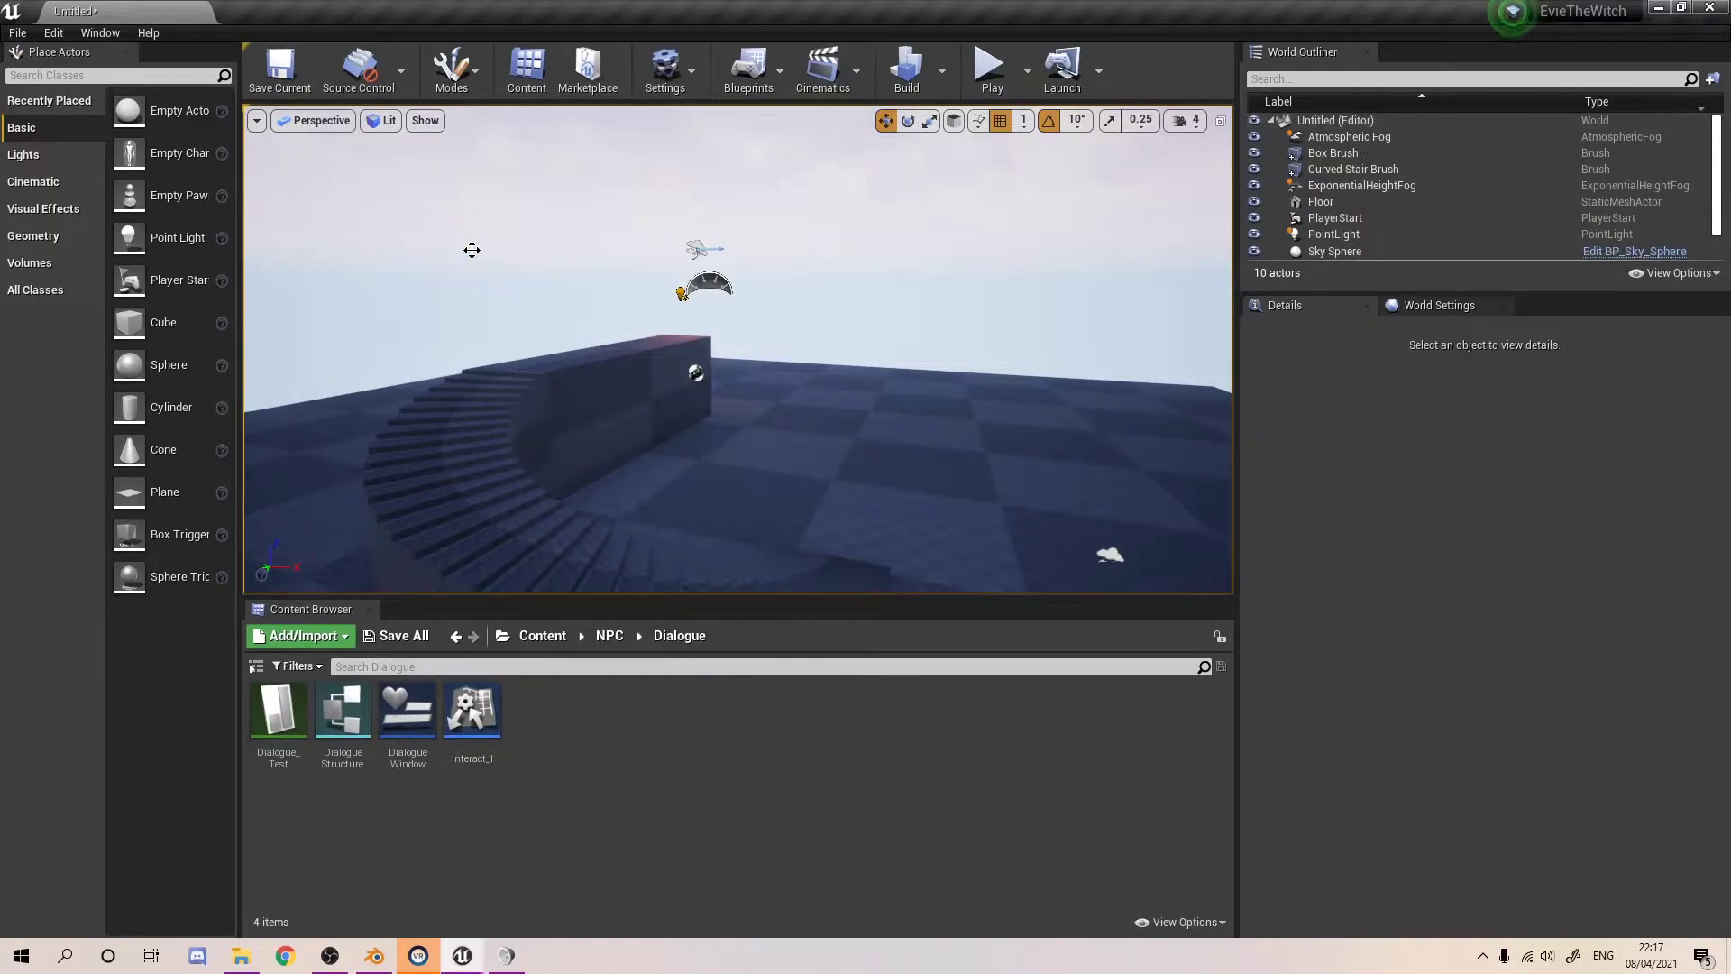
- Switch to Blender and play the rigged doors' opening animation from the first frame
{"action": "right_click_drag", "start_coordinate": [706, 489], "coordinate": [644, 513]}
{"action": "left_click", "coordinate": [384, 958]}
{"action": "right_click", "coordinate": [995, 394]}
{"action": "middle_click_drag", "start_coordinate": [1054, 214], "coordinate": [801, 321]}
{"action": "key", "text": "space"}
{"action": "key", "text": "space"}
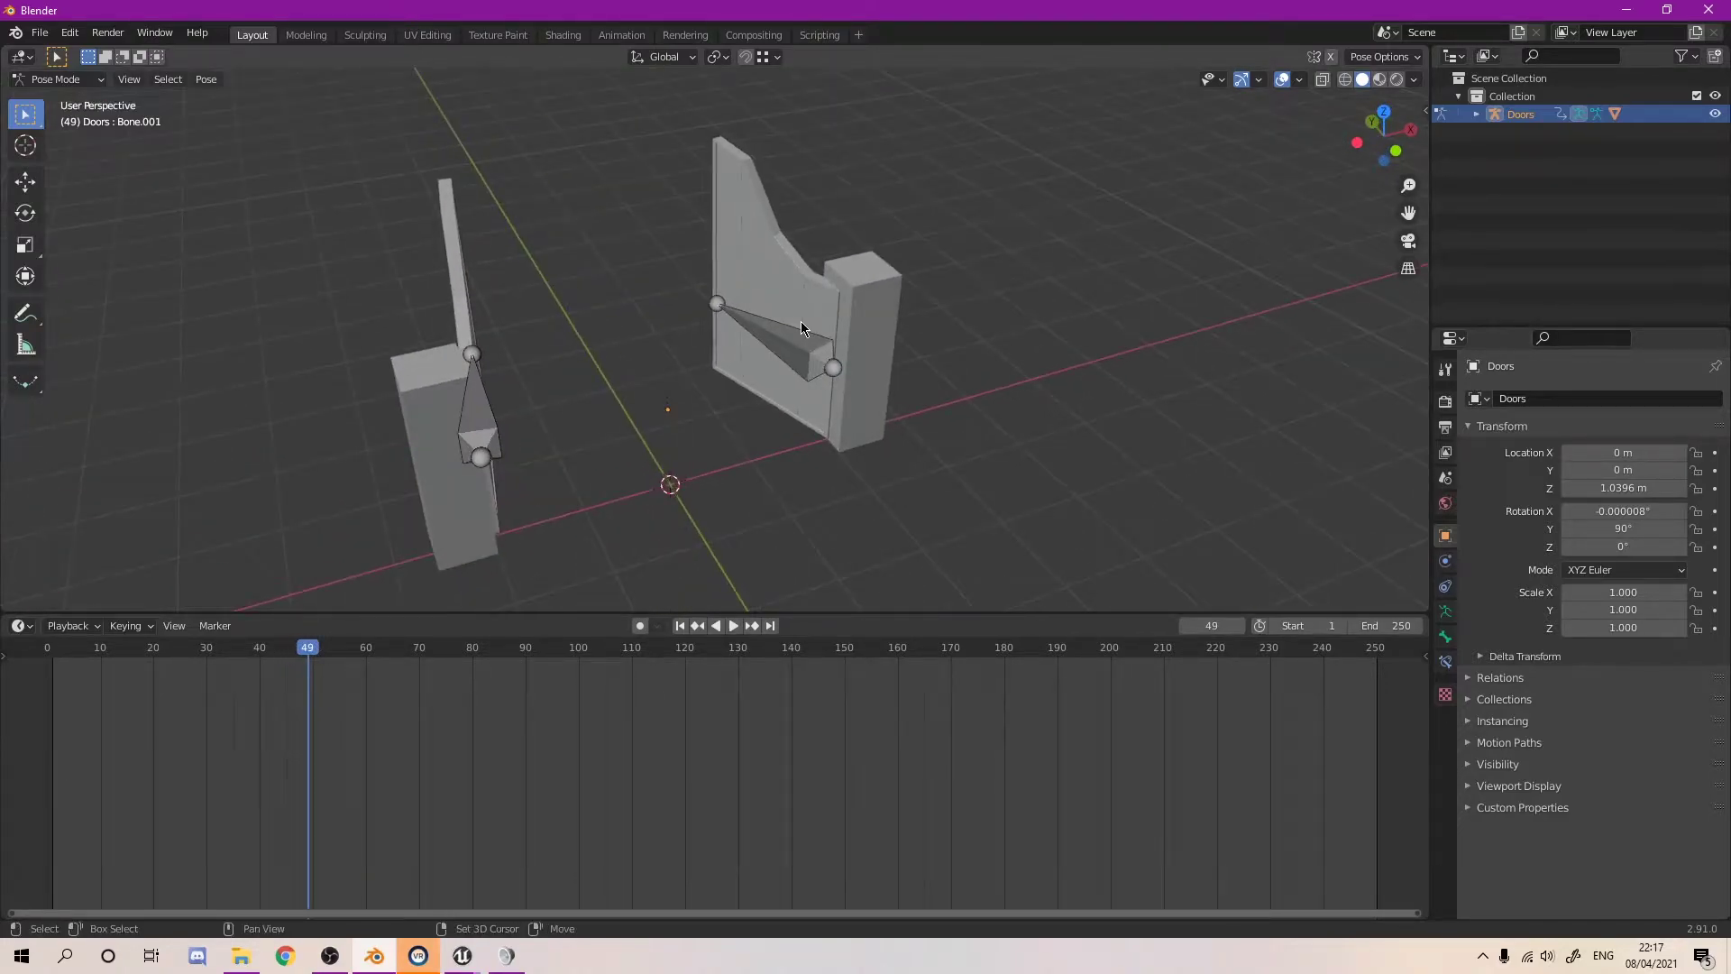
{"action": "key", "text": "shift+Left"}
{"action": "key", "text": "space"}
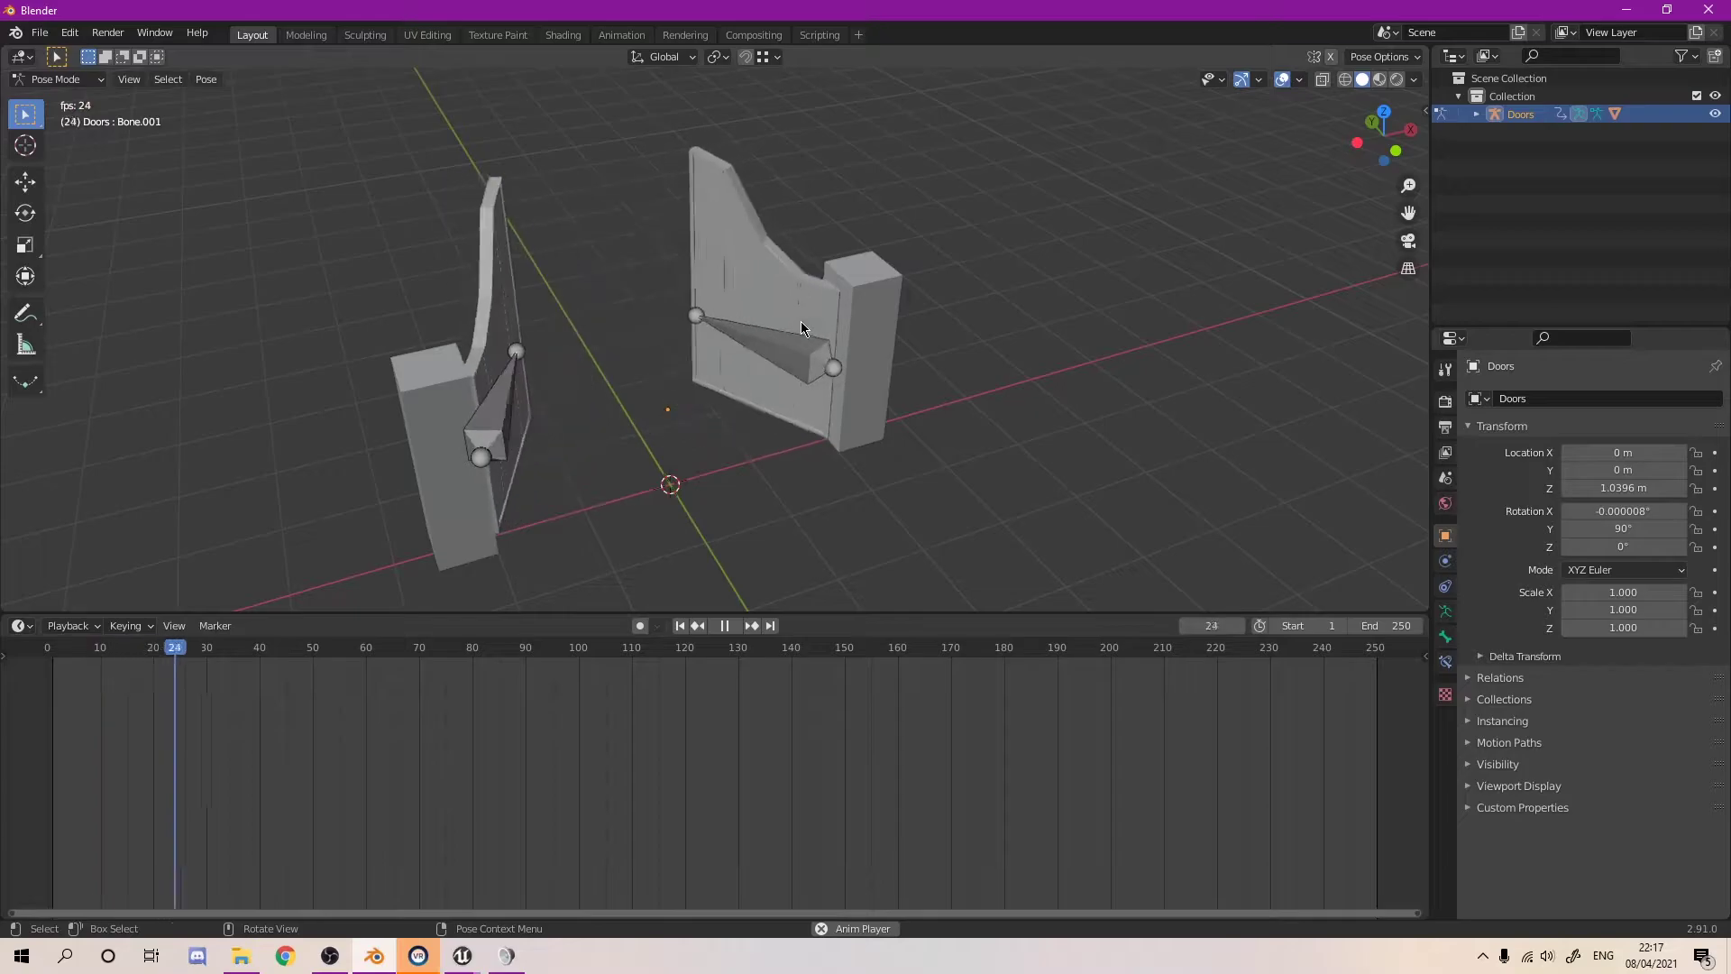
{"action": "key", "text": "shift+Left"}
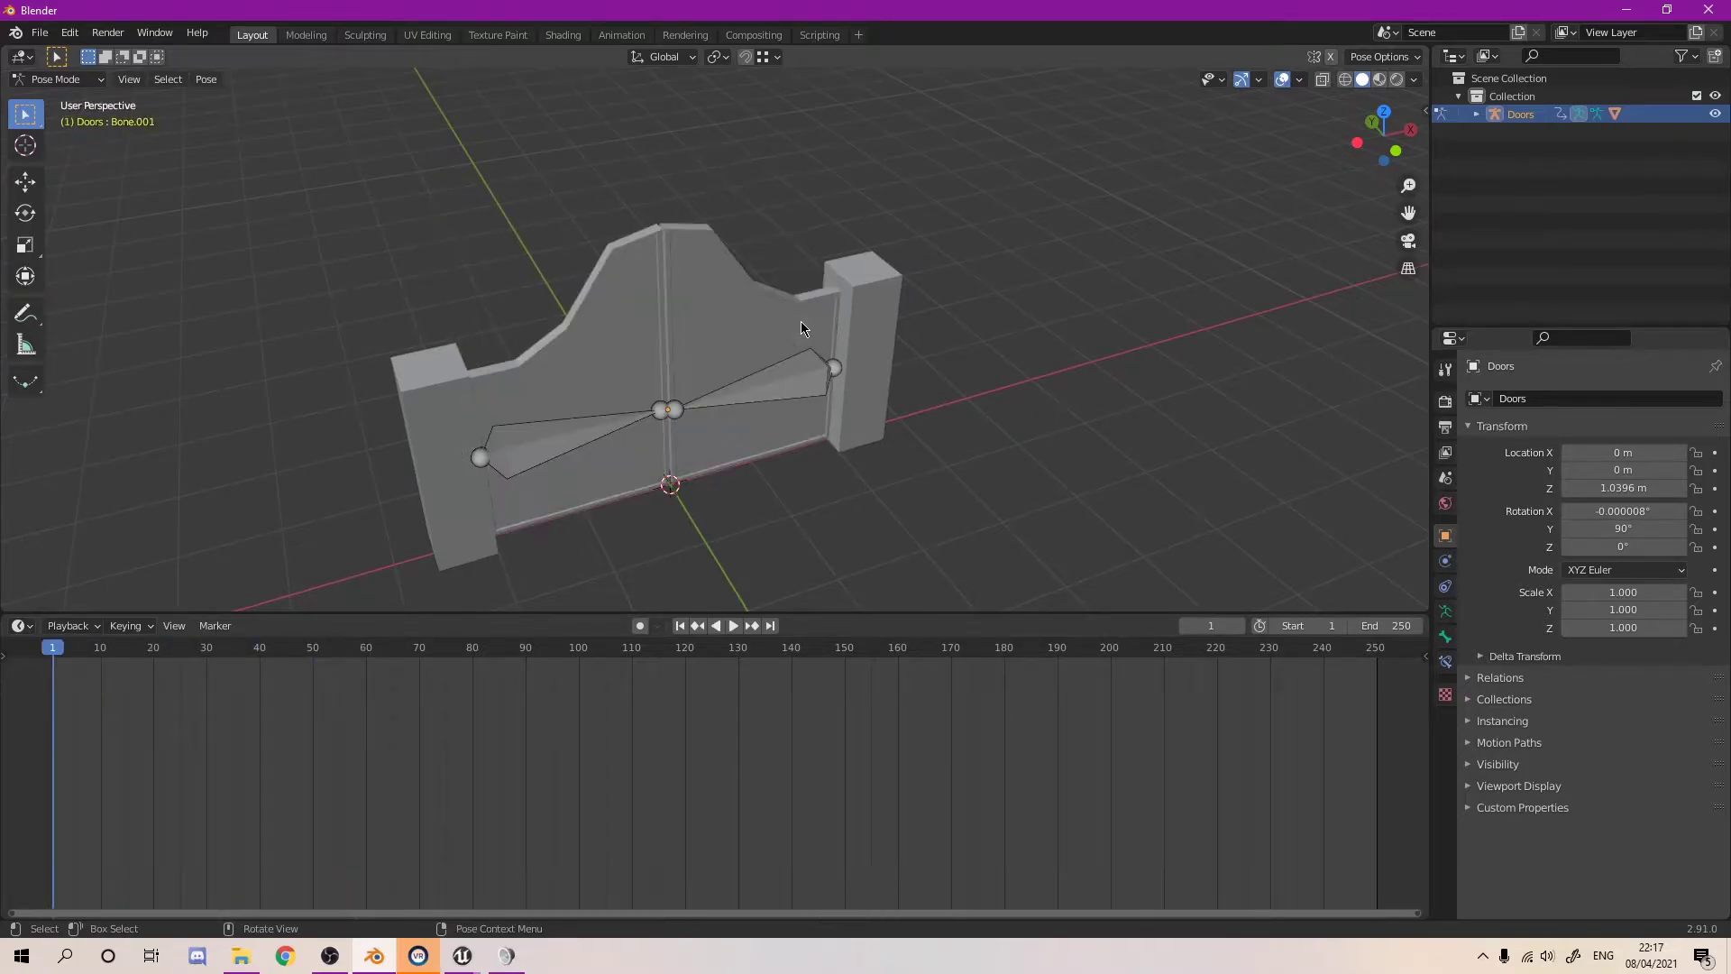
{"action": "key", "text": "space"}
- Examine the door mesh, posts and bones from several angles in the Modeling workspace in Object Mode
{"action": "middle_click_drag", "start_coordinate": [724, 317], "coordinate": [749, 281]}
{"action": "left_click", "coordinate": [306, 35]}
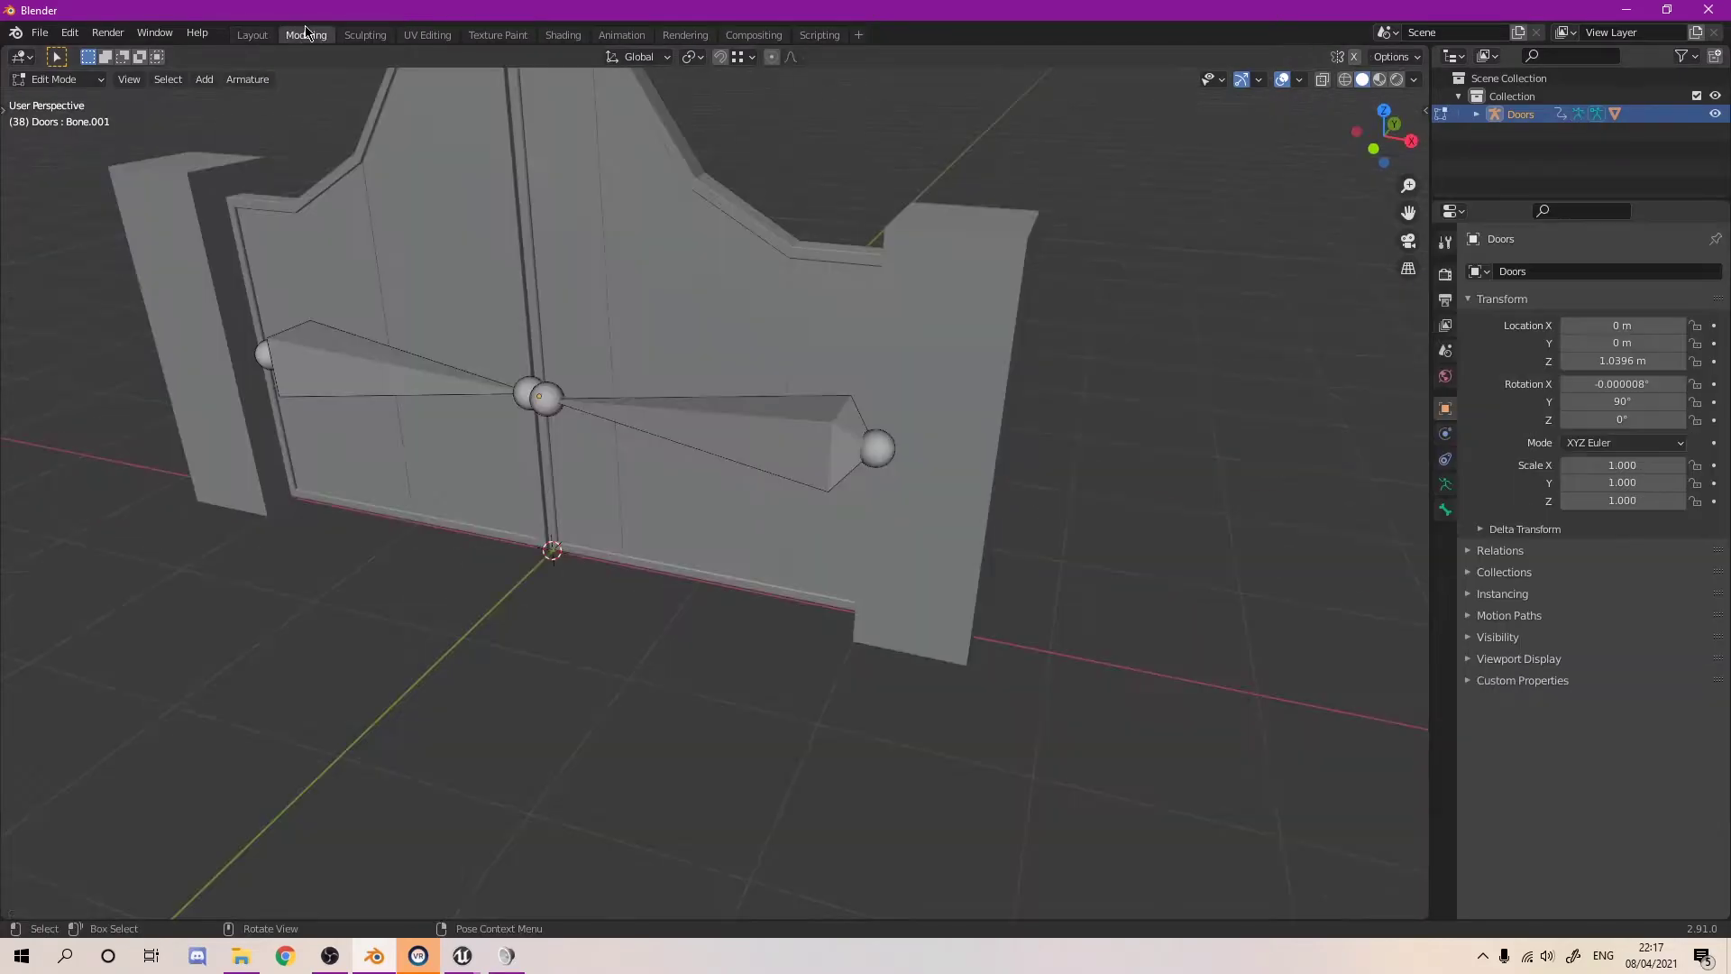
{"action": "key", "text": "Tab"}
{"action": "left_click", "coordinate": [595, 256]}
{"action": "middle_click_drag", "start_coordinate": [609, 268], "coordinate": [911, 532], "text": "shift"}
{"action": "left_click", "coordinate": [597, 364]}
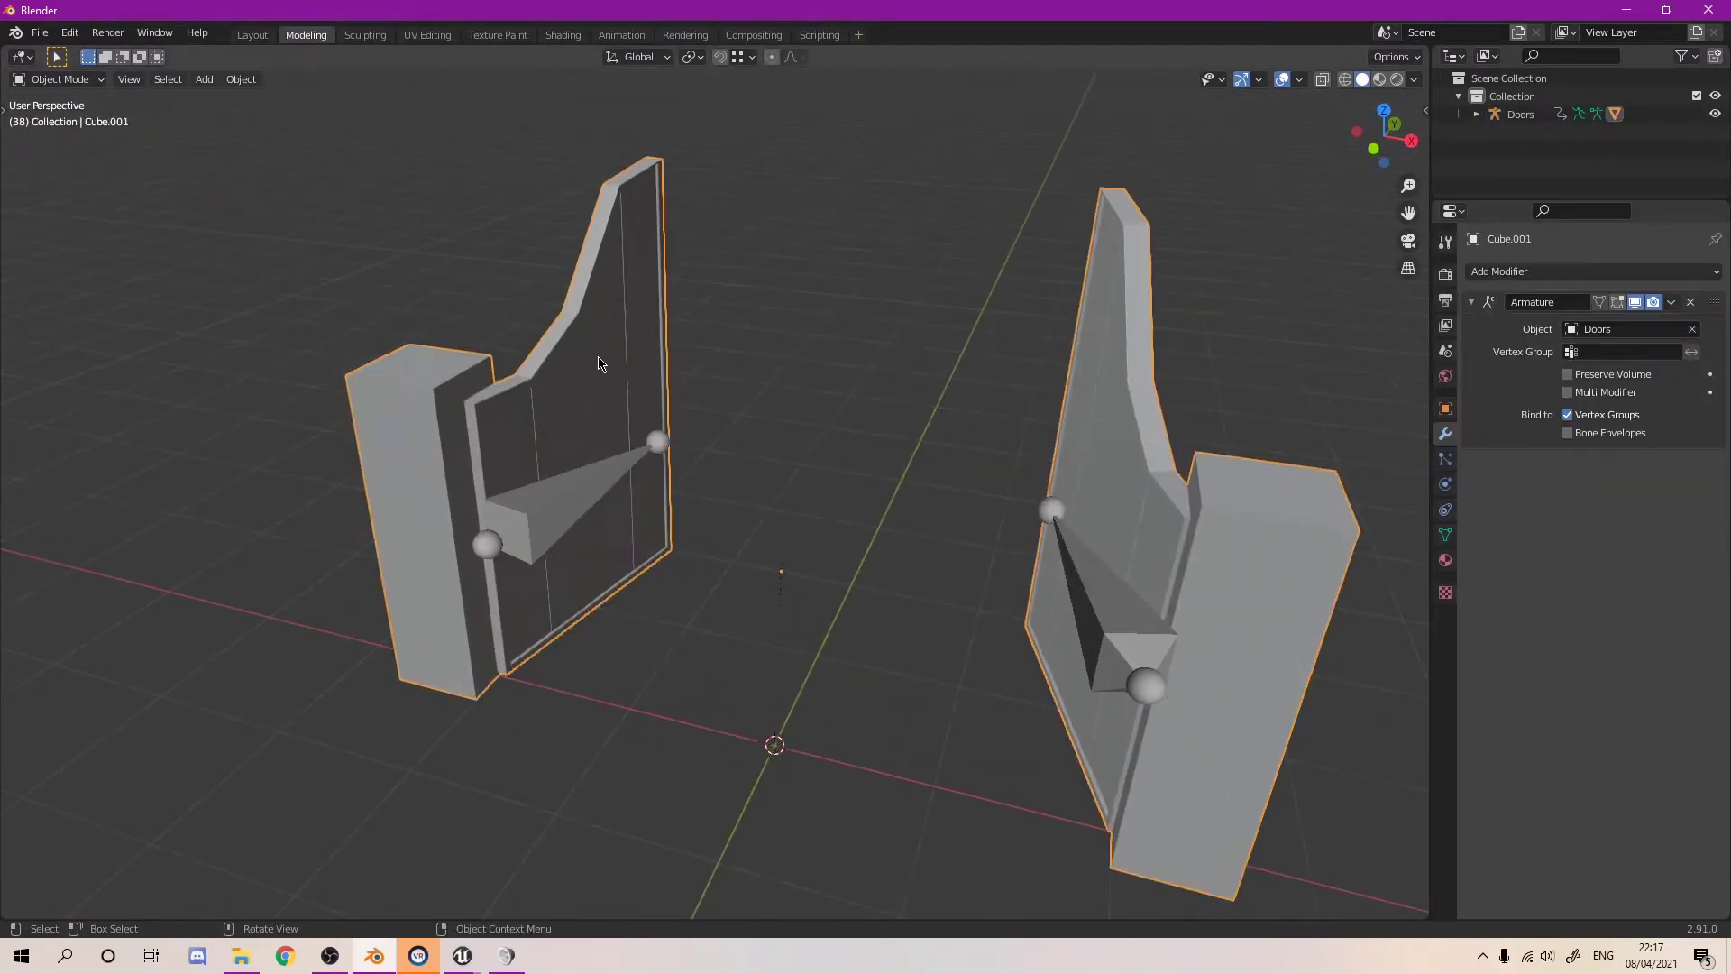
{"action": "middle_click_drag", "start_coordinate": [739, 552], "coordinate": [511, 511]}
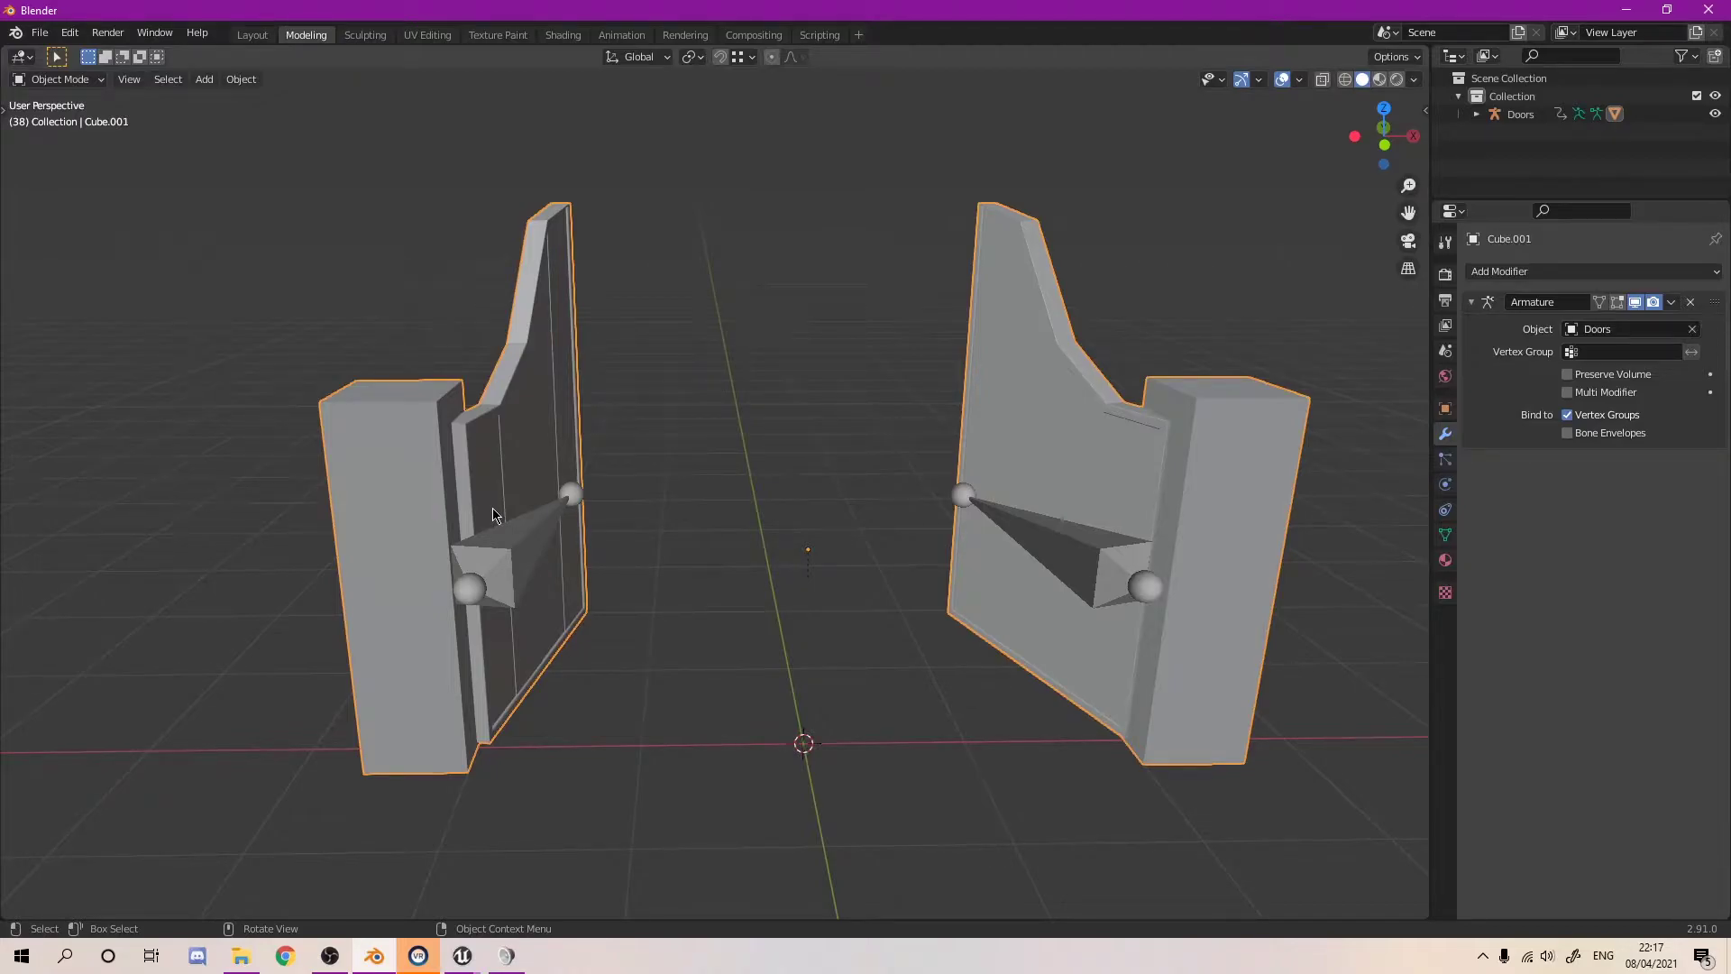
{"action": "middle_click_drag", "start_coordinate": [690, 435], "coordinate": [888, 507]}
{"action": "scroll", "coordinate": [965, 511], "scroll_direction": "up", "scroll_amount": 4}
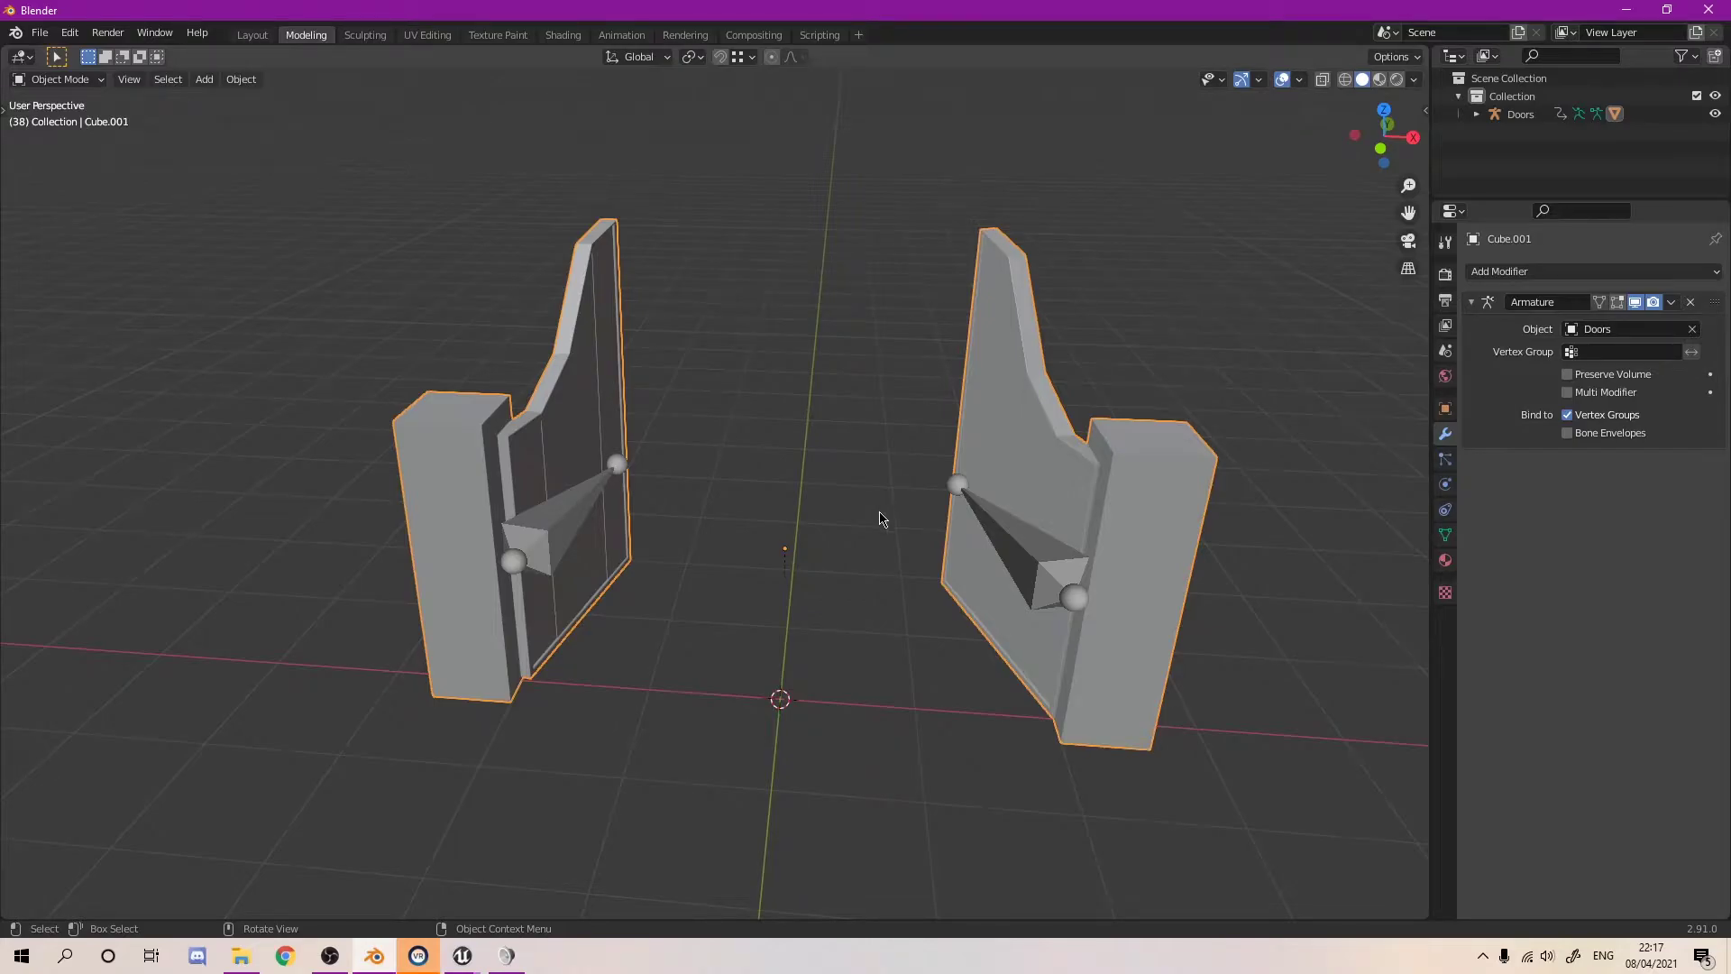
{"action": "left_click", "coordinate": [916, 348]}
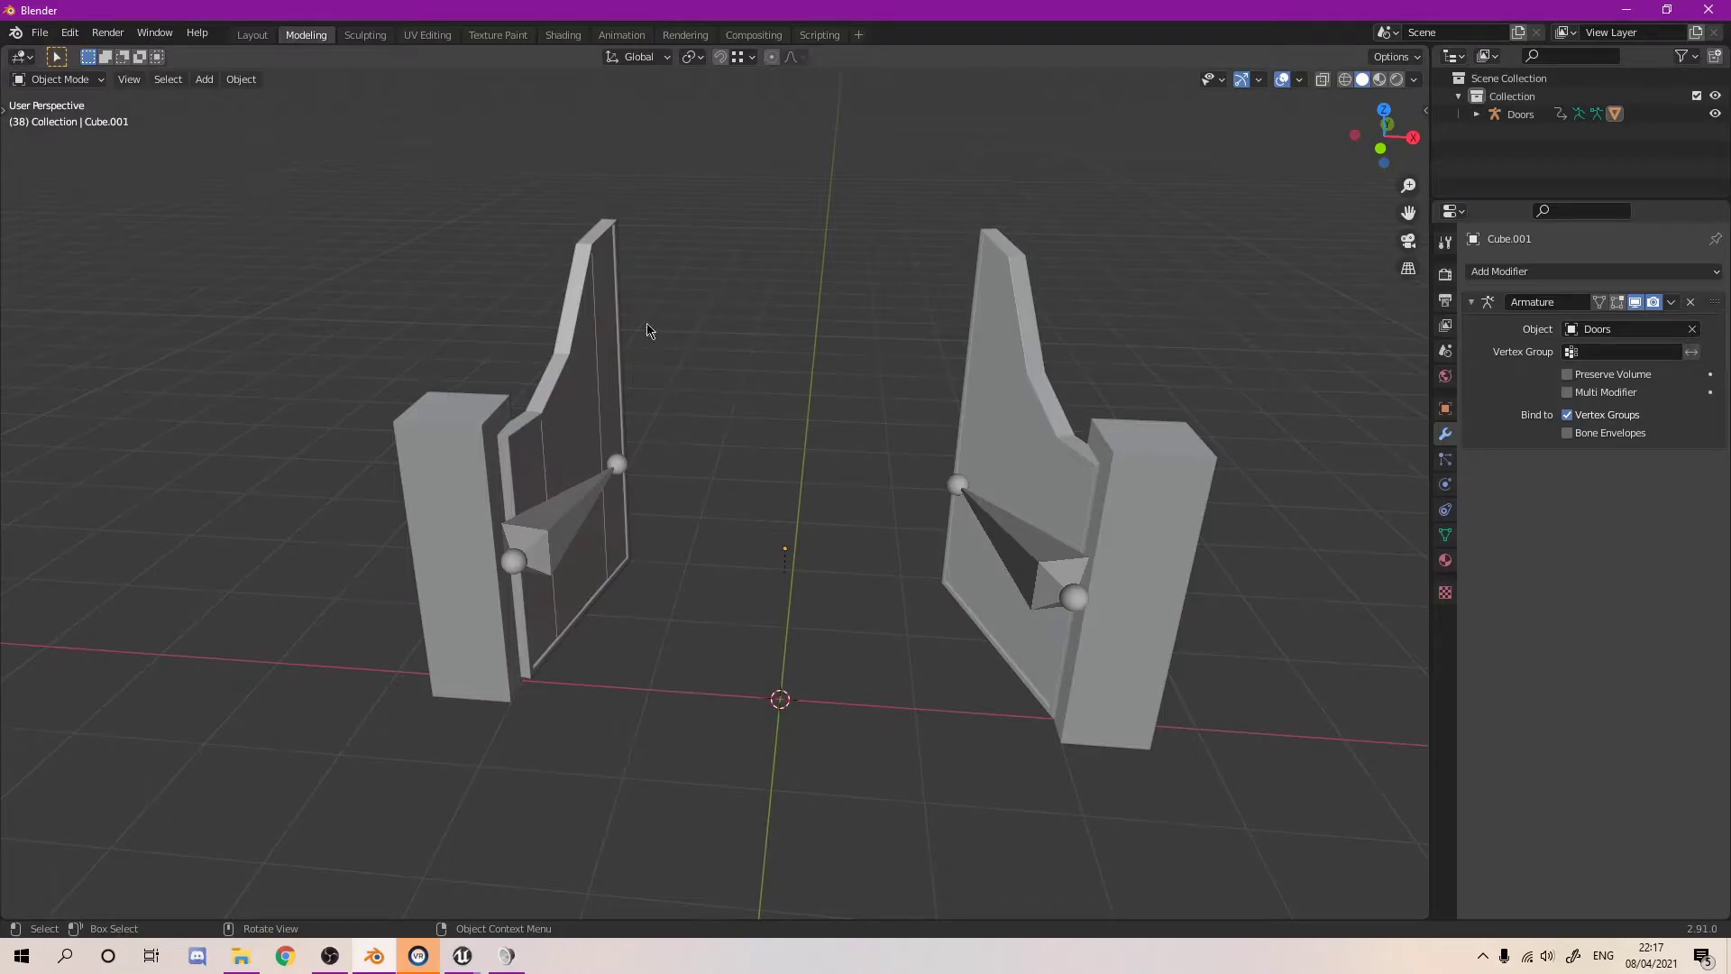
- Switch back to the second Unreal Editor window and create a folder named GateBP in the Content root
{"action": "mouse_move", "coordinate": [463, 955]}
{"action": "left_click", "coordinate": [585, 893]}
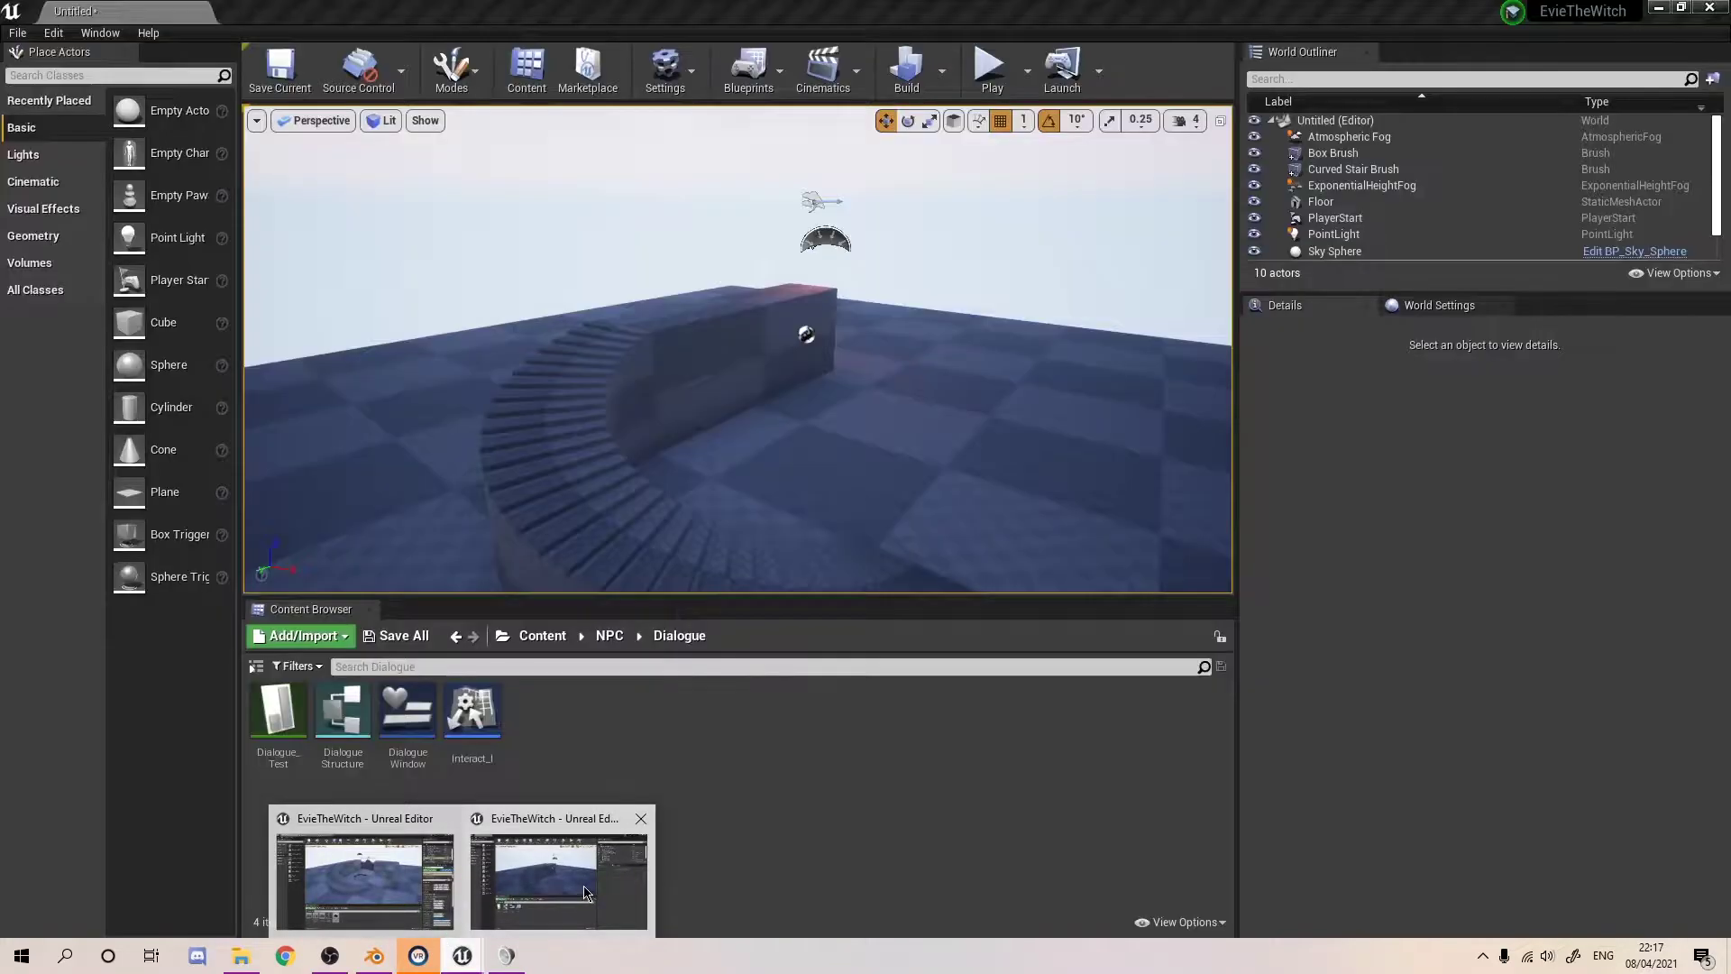
{"action": "left_click", "coordinate": [543, 636]}
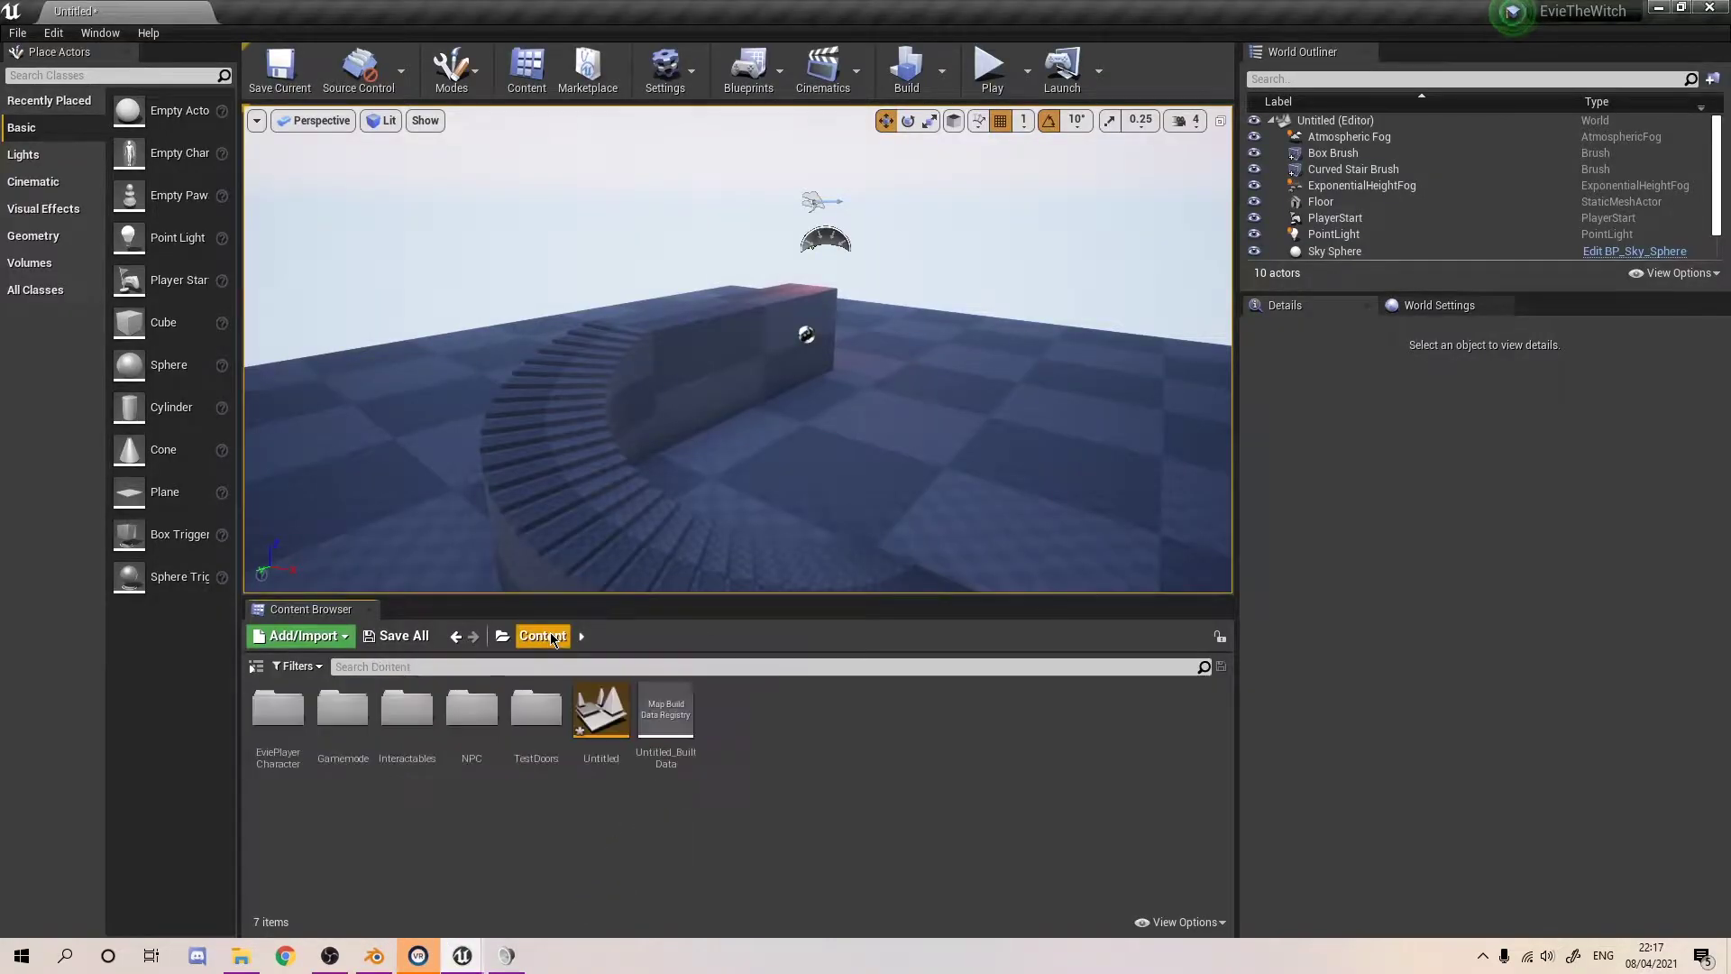
{"action": "right_click", "coordinate": [789, 763]}
{"action": "mouse_move", "coordinate": [783, 747]}
{"action": "left_click", "coordinate": [758, 802]}
{"action": "mouse_move", "coordinate": [874, 425]}
{"action": "right_mouse_down"}
{"action": "mouse_move", "coordinate": [911, 469]}
{"action": "mouse_move", "coordinate": [873, 424]}
{"action": "right_mouse_up"}
{"action": "right_click", "coordinate": [781, 792]}
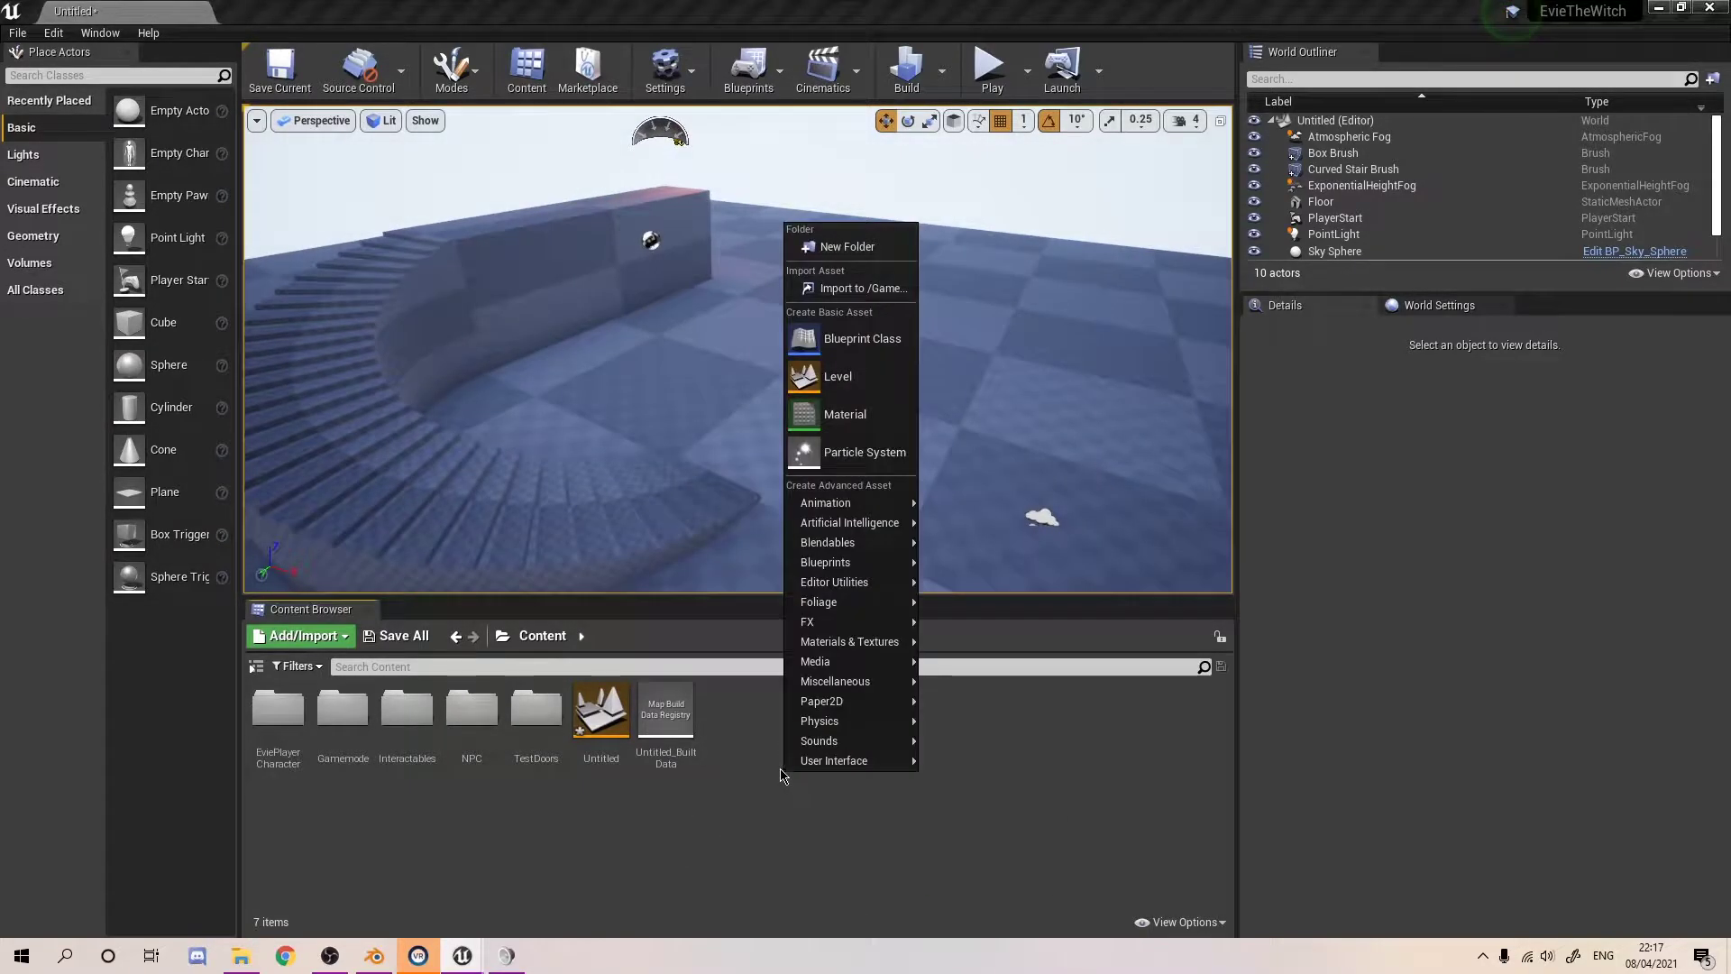
{"action": "left_click", "coordinate": [852, 237]}
{"action": "type", "text": "Gate"}
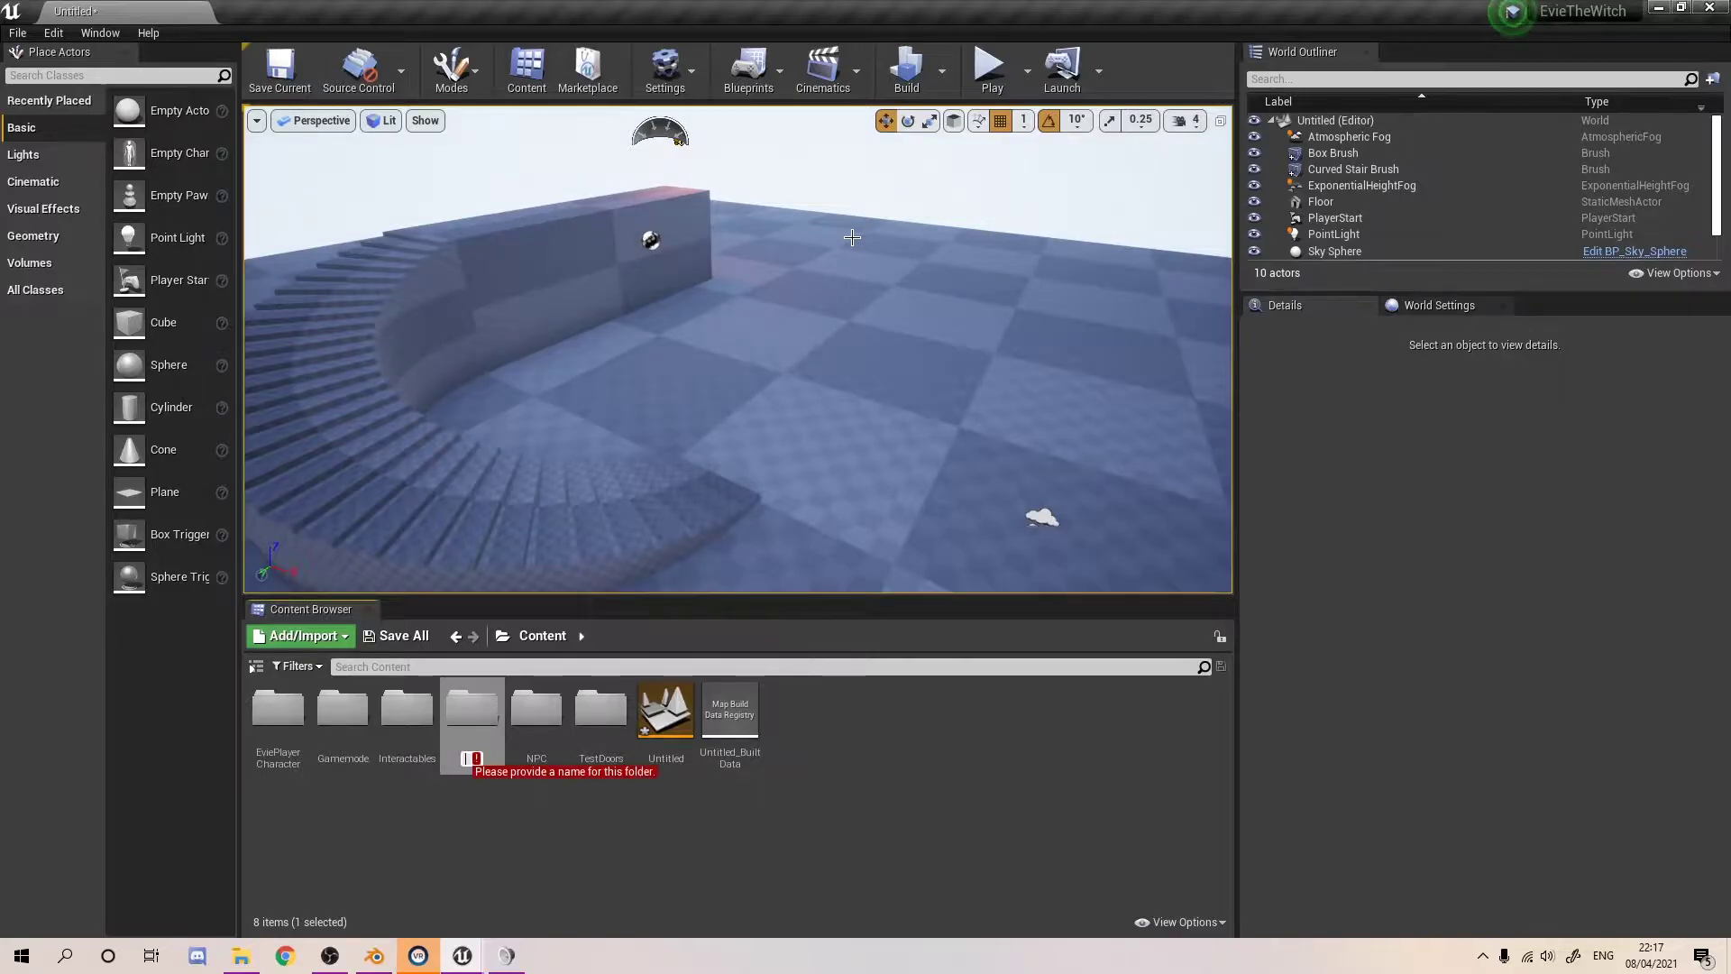
{"action": "type", "text": "BP"}
{"action": "key", "text": "Return"}
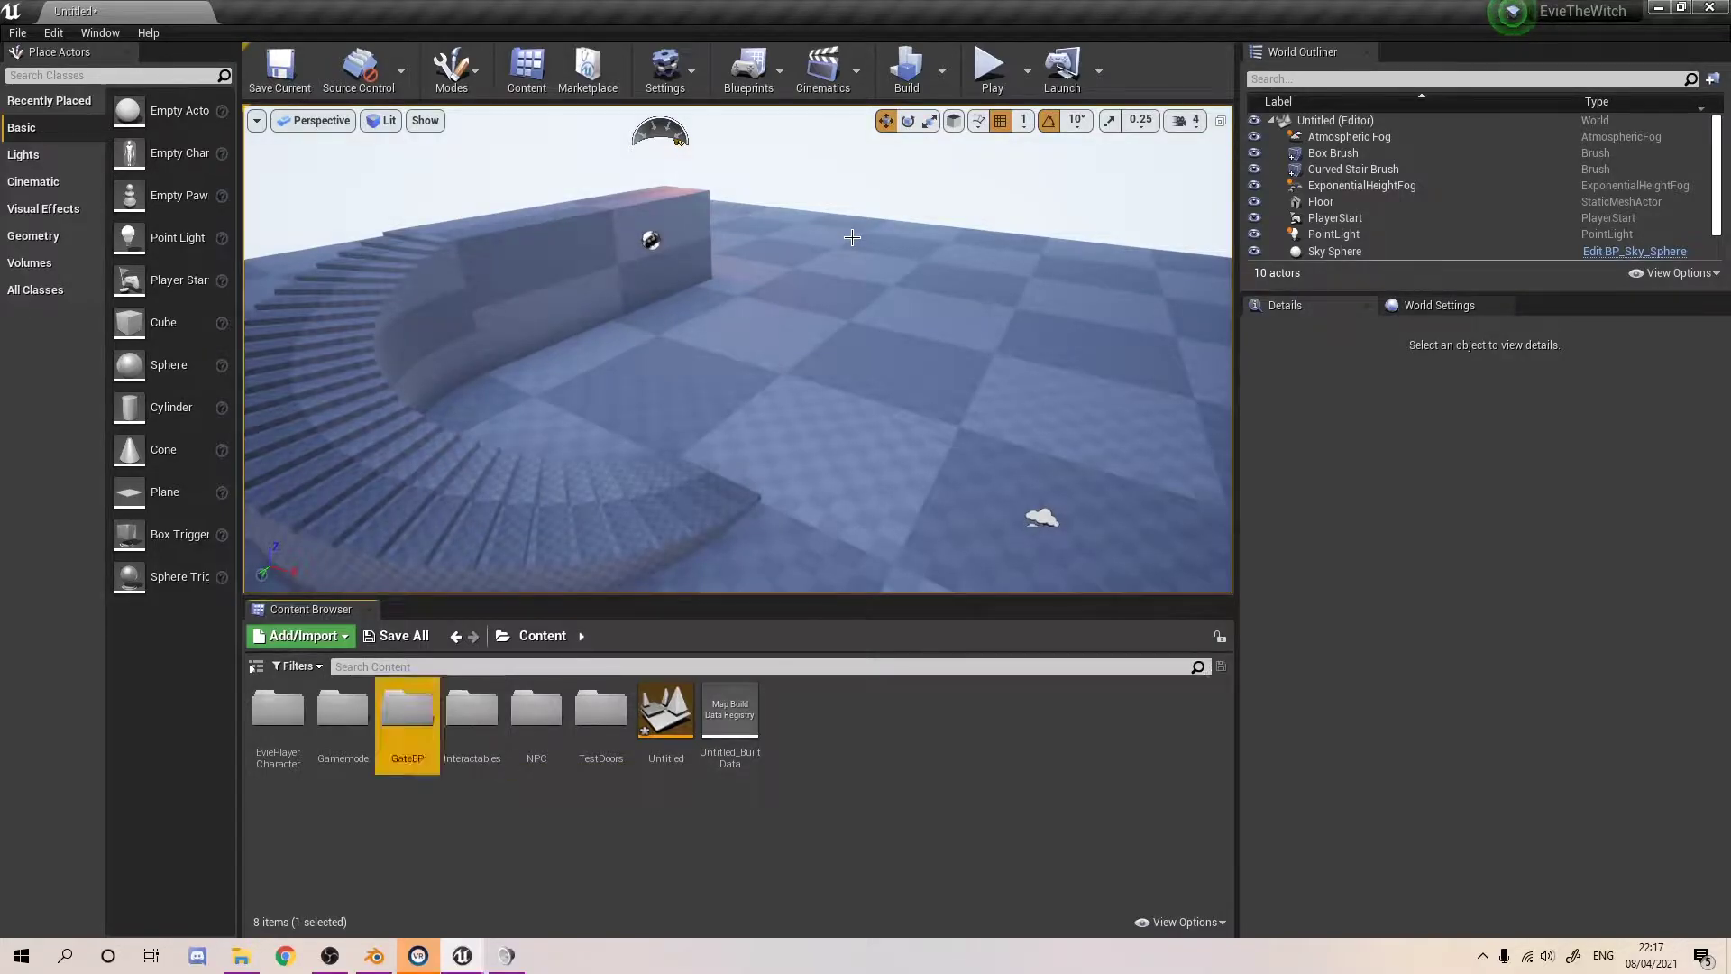
- Import the Doors FBX from the Desktop's Tutorials folder into the GateBP folder as a skeletal mesh with its animations
{"action": "double_click", "coordinate": [408, 745]}
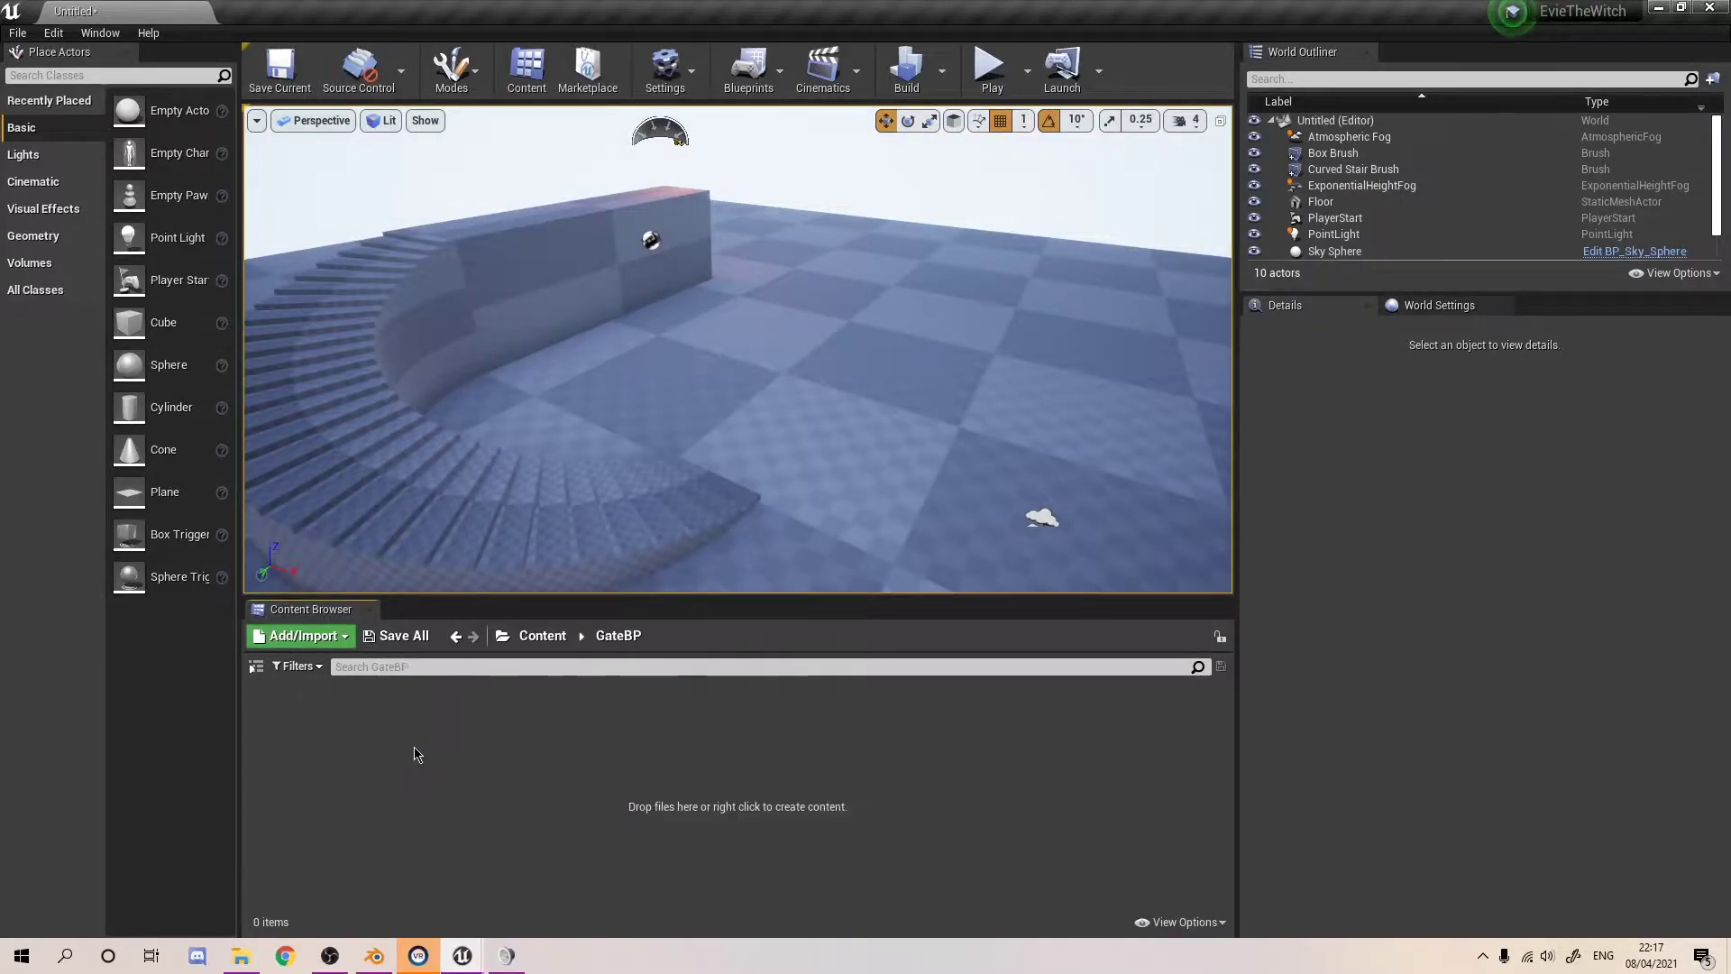
{"action": "left_click", "coordinate": [297, 636]}
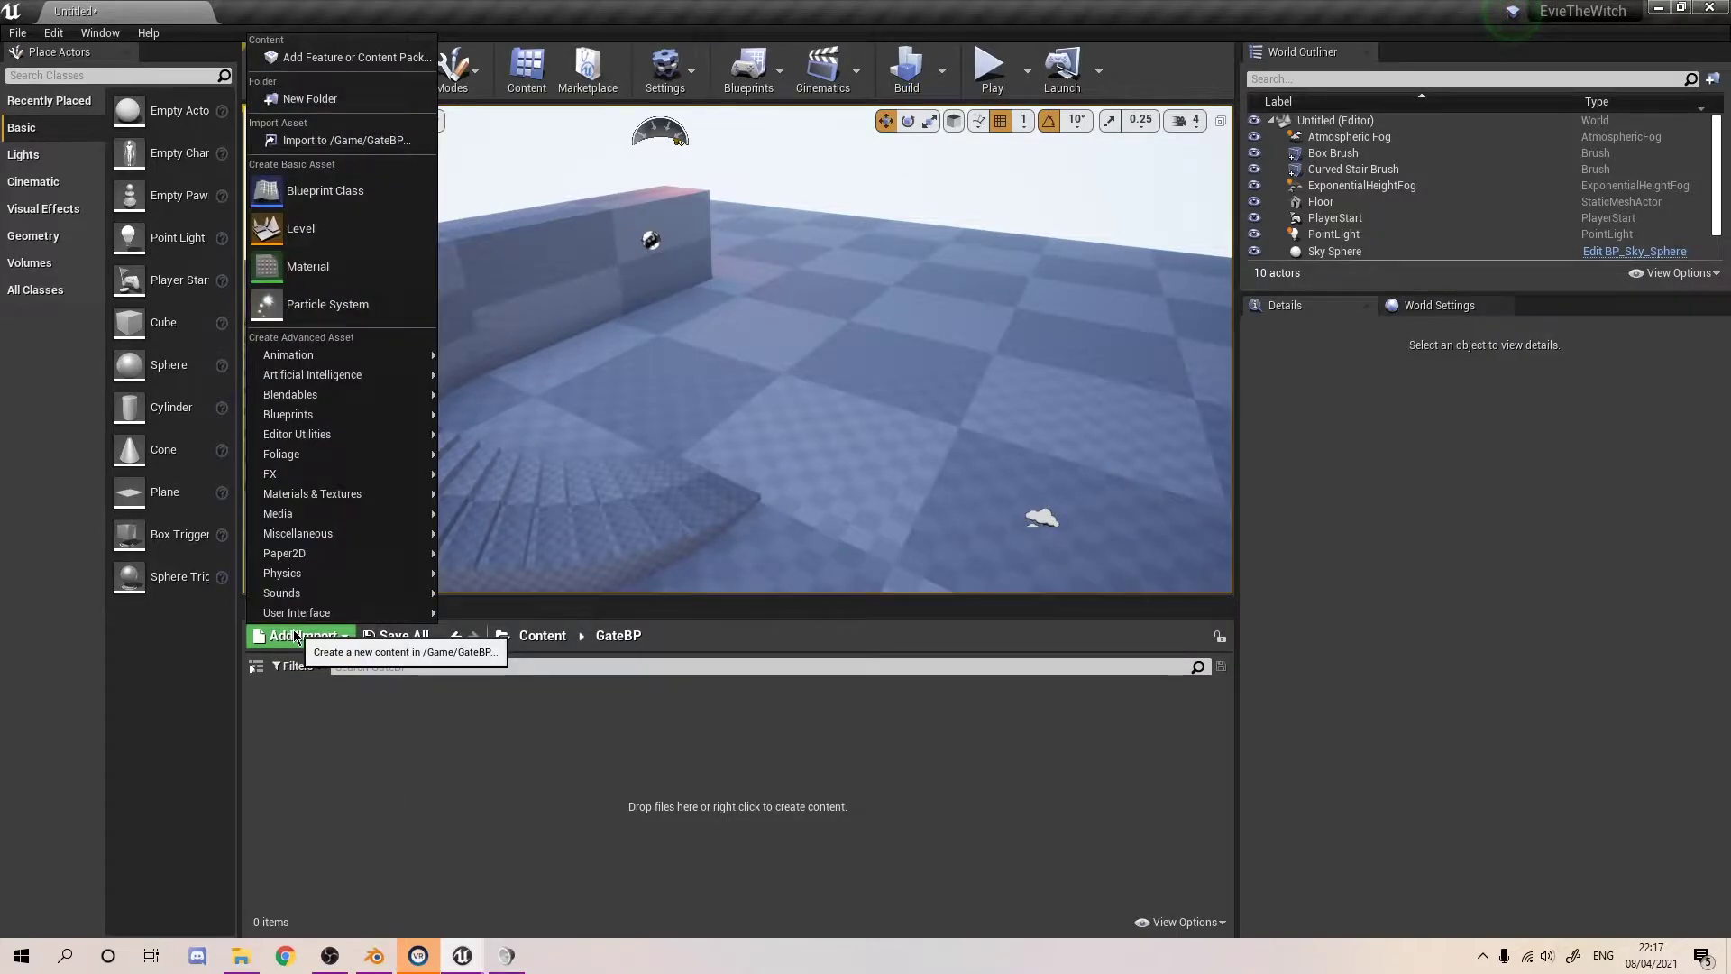
{"action": "left_click", "coordinate": [346, 142]}
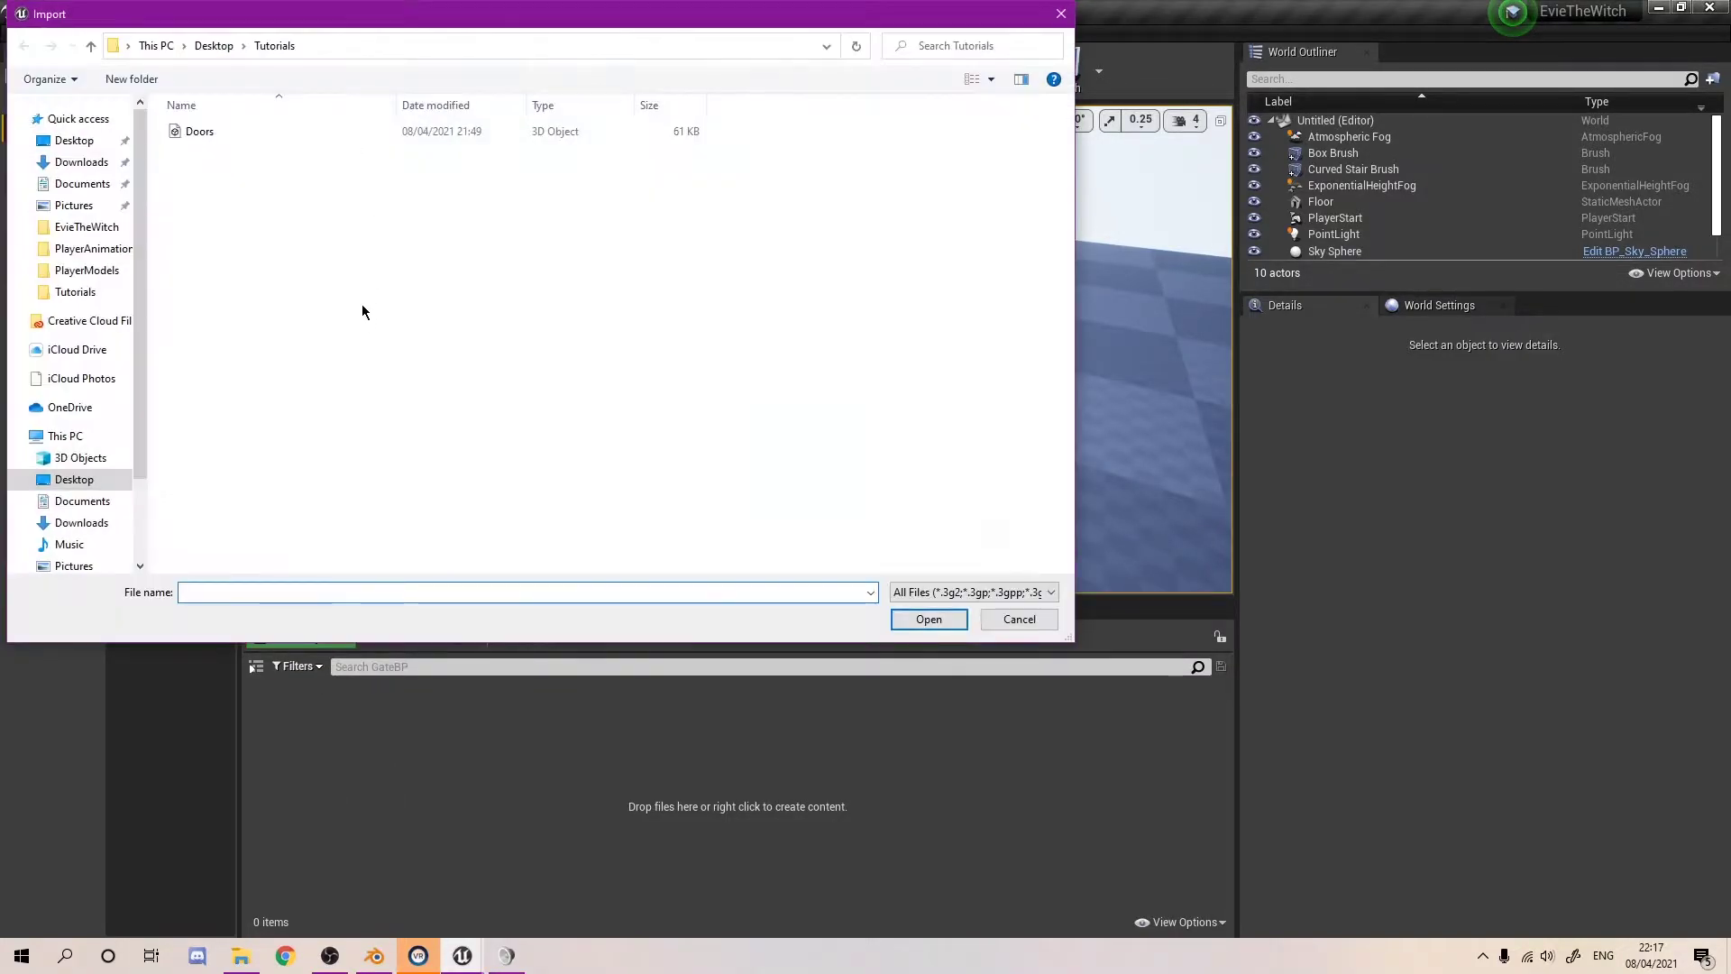
{"action": "left_click", "coordinate": [215, 46]}
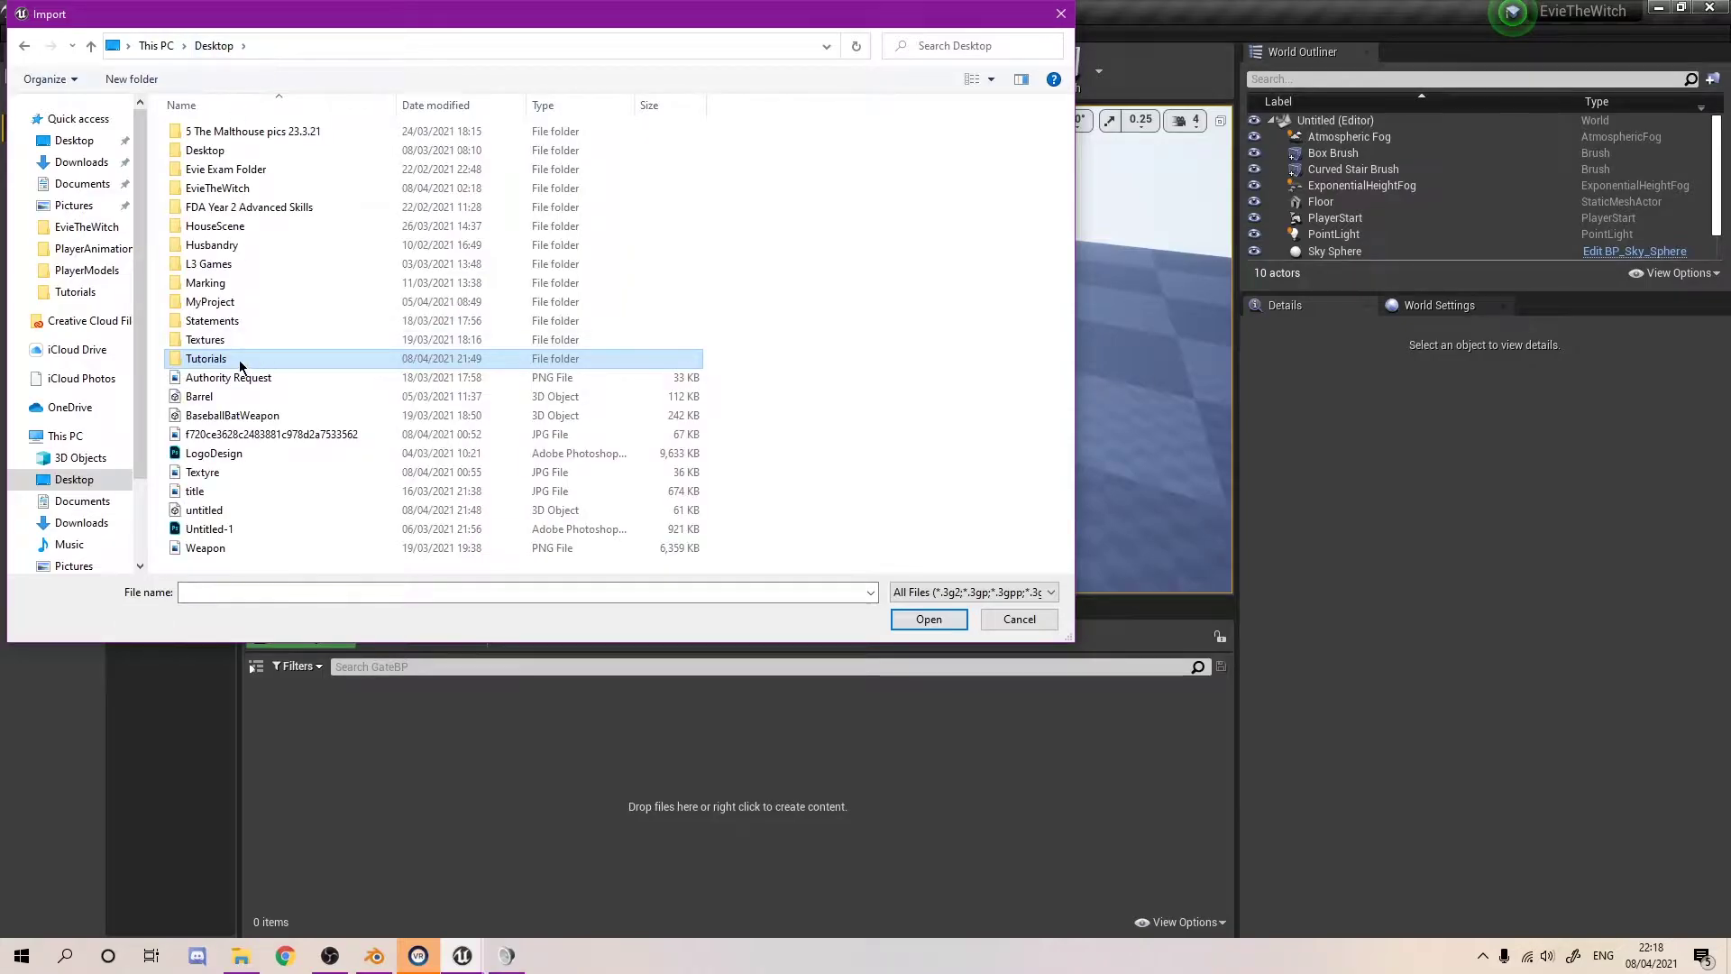
{"action": "double_click", "coordinate": [240, 360]}
{"action": "double_click", "coordinate": [203, 130]}
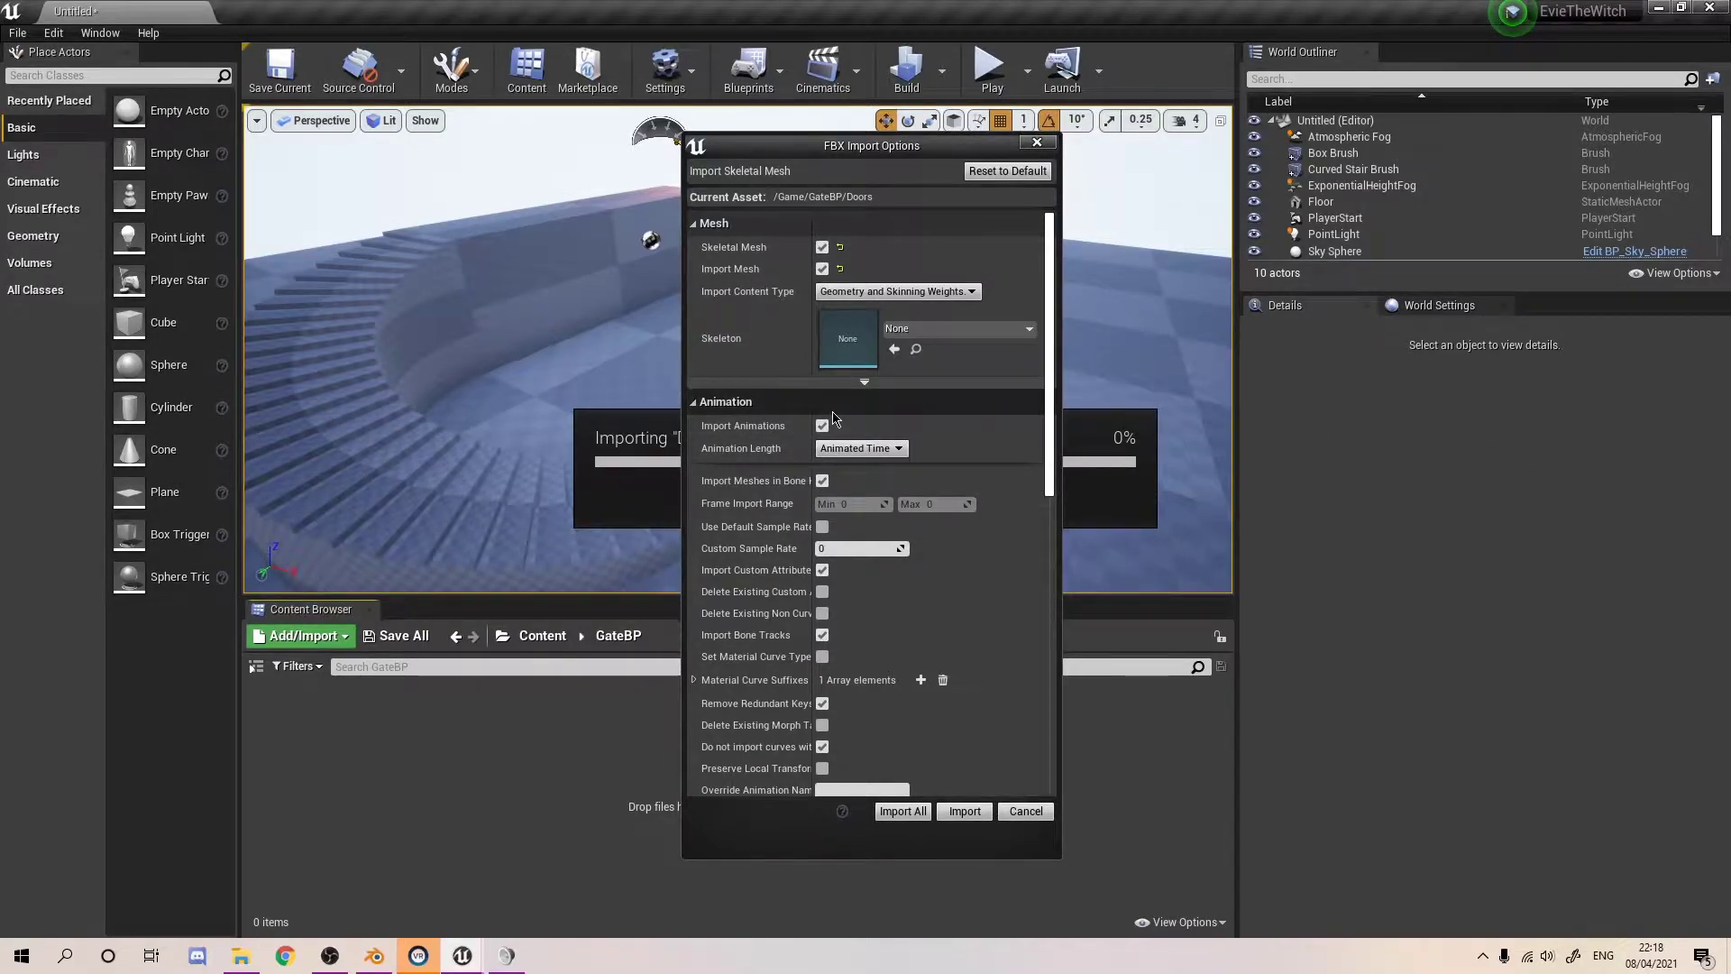
{"action": "left_click", "coordinate": [902, 812]}
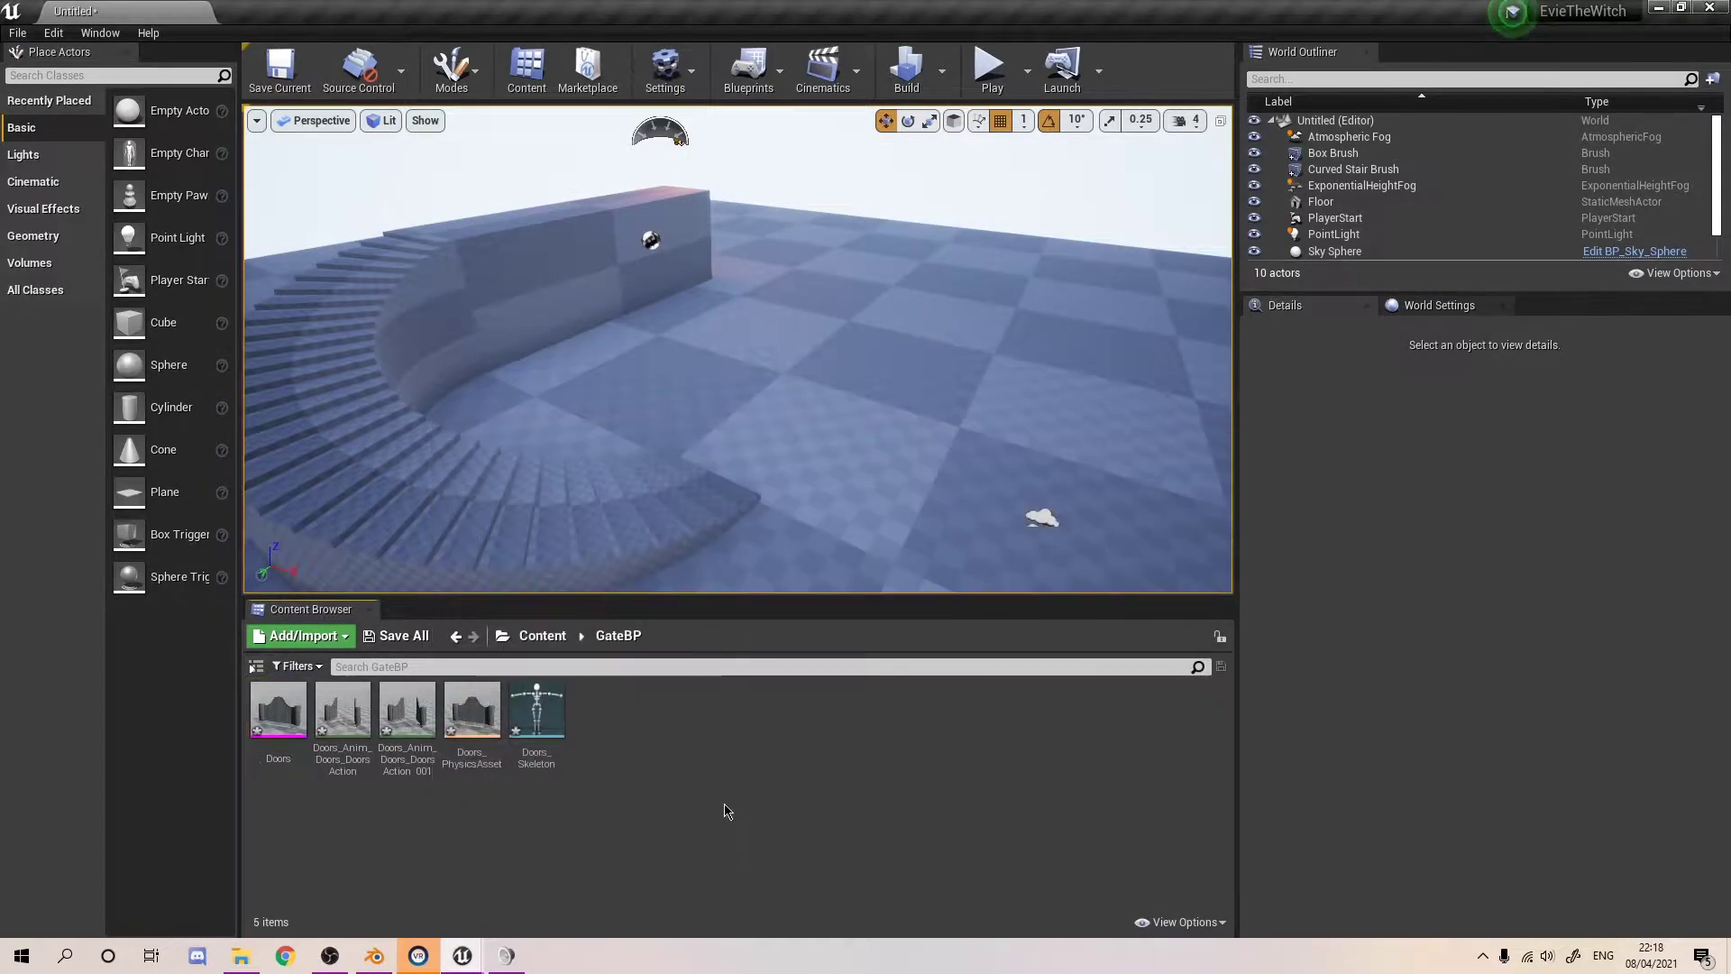
- Delete the Doors_Anim_Doors_DoorsAction animation from the GateBP folder and preview the remaining Doors_Anim_Doors_DoorsAction_001 animation
{"action": "double_click", "coordinate": [408, 708]}
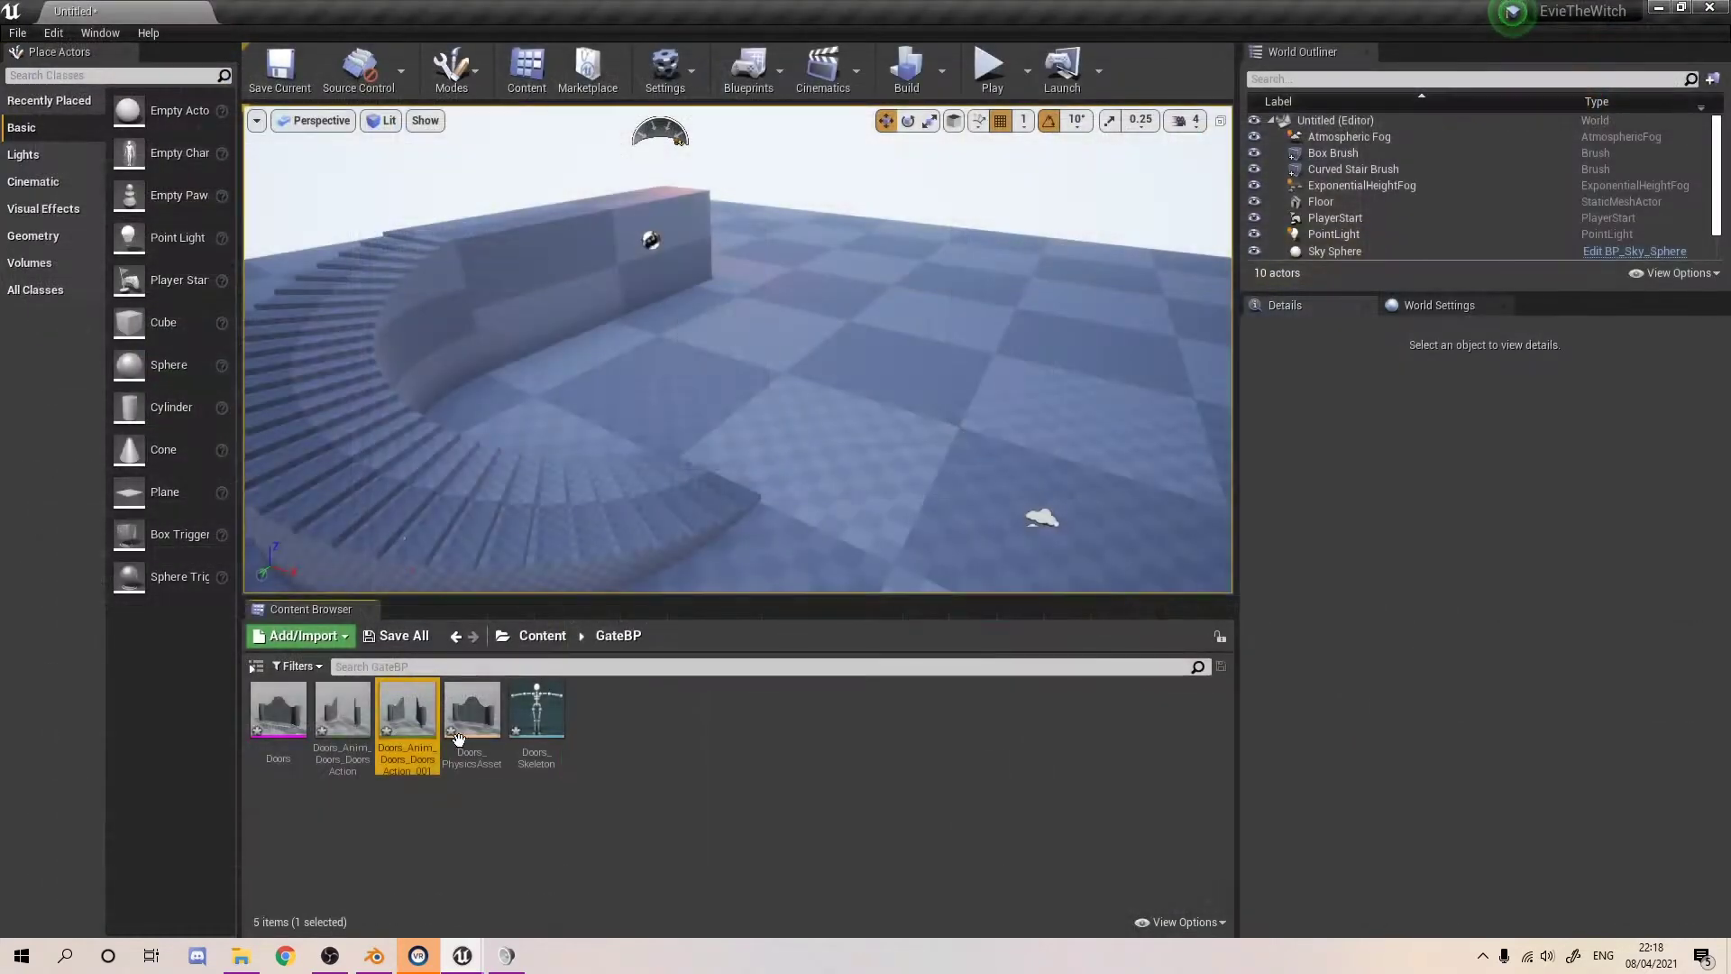
{"action": "left_click", "coordinate": [343, 710]}
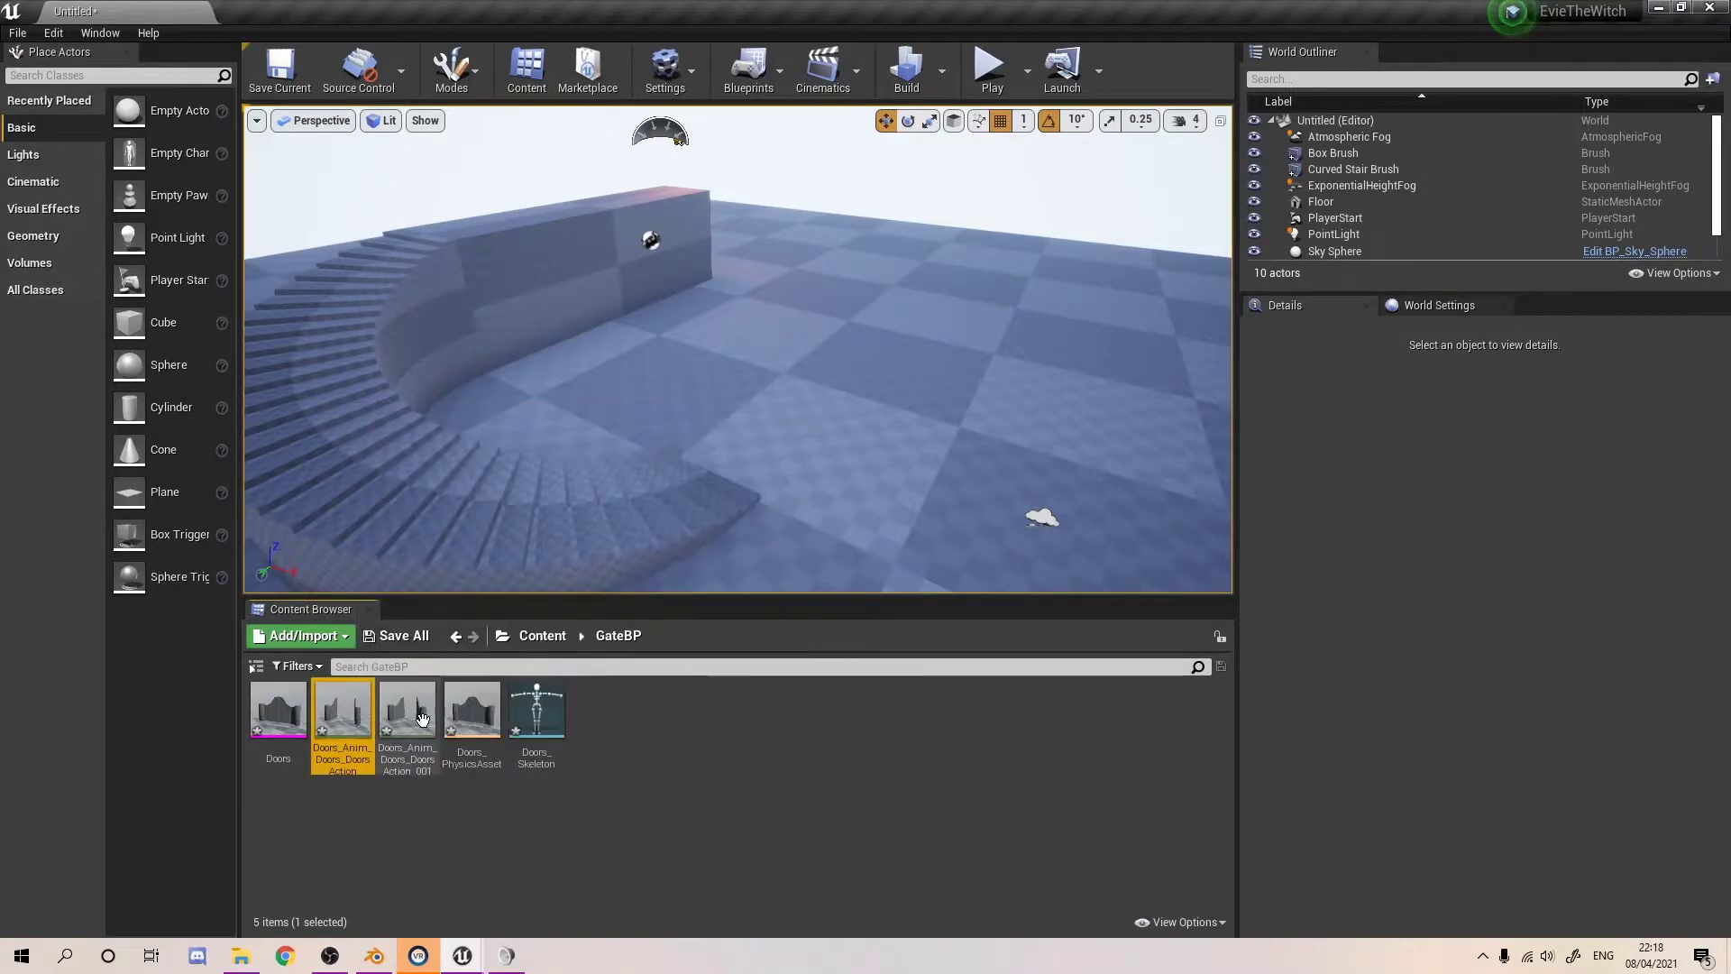
{"action": "left_click", "coordinate": [438, 816]}
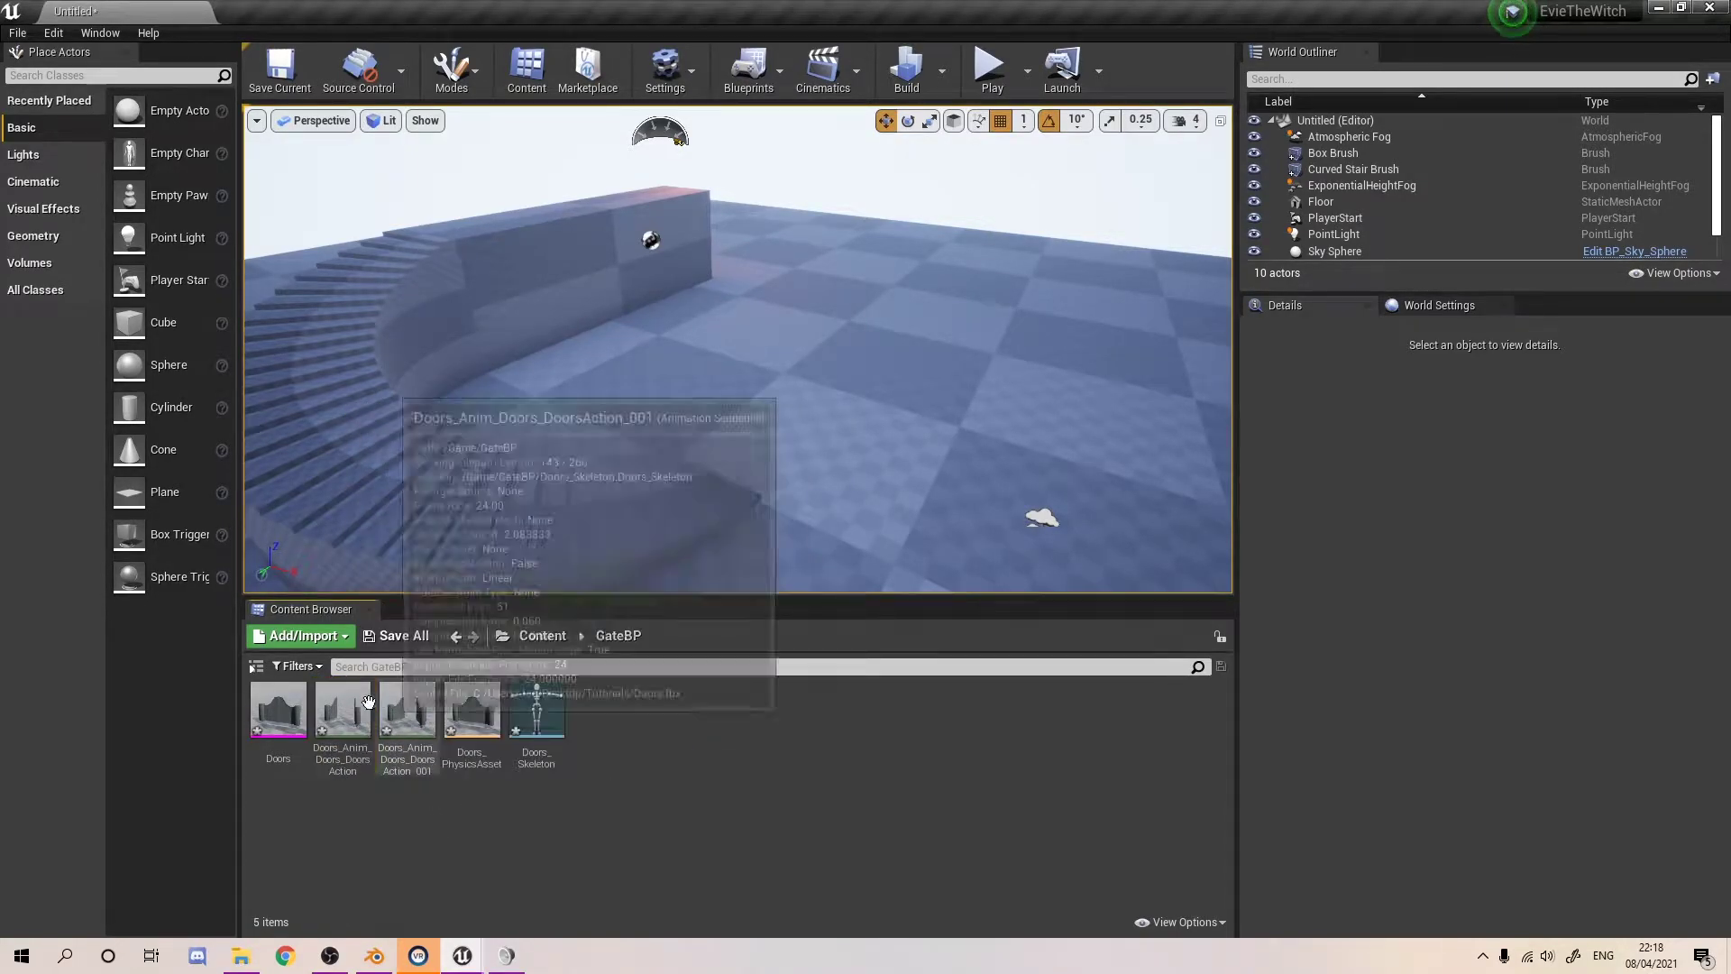
{"action": "left_click", "coordinate": [374, 719]}
{"action": "key", "text": "Delete"}
{"action": "key", "text": "Return"}
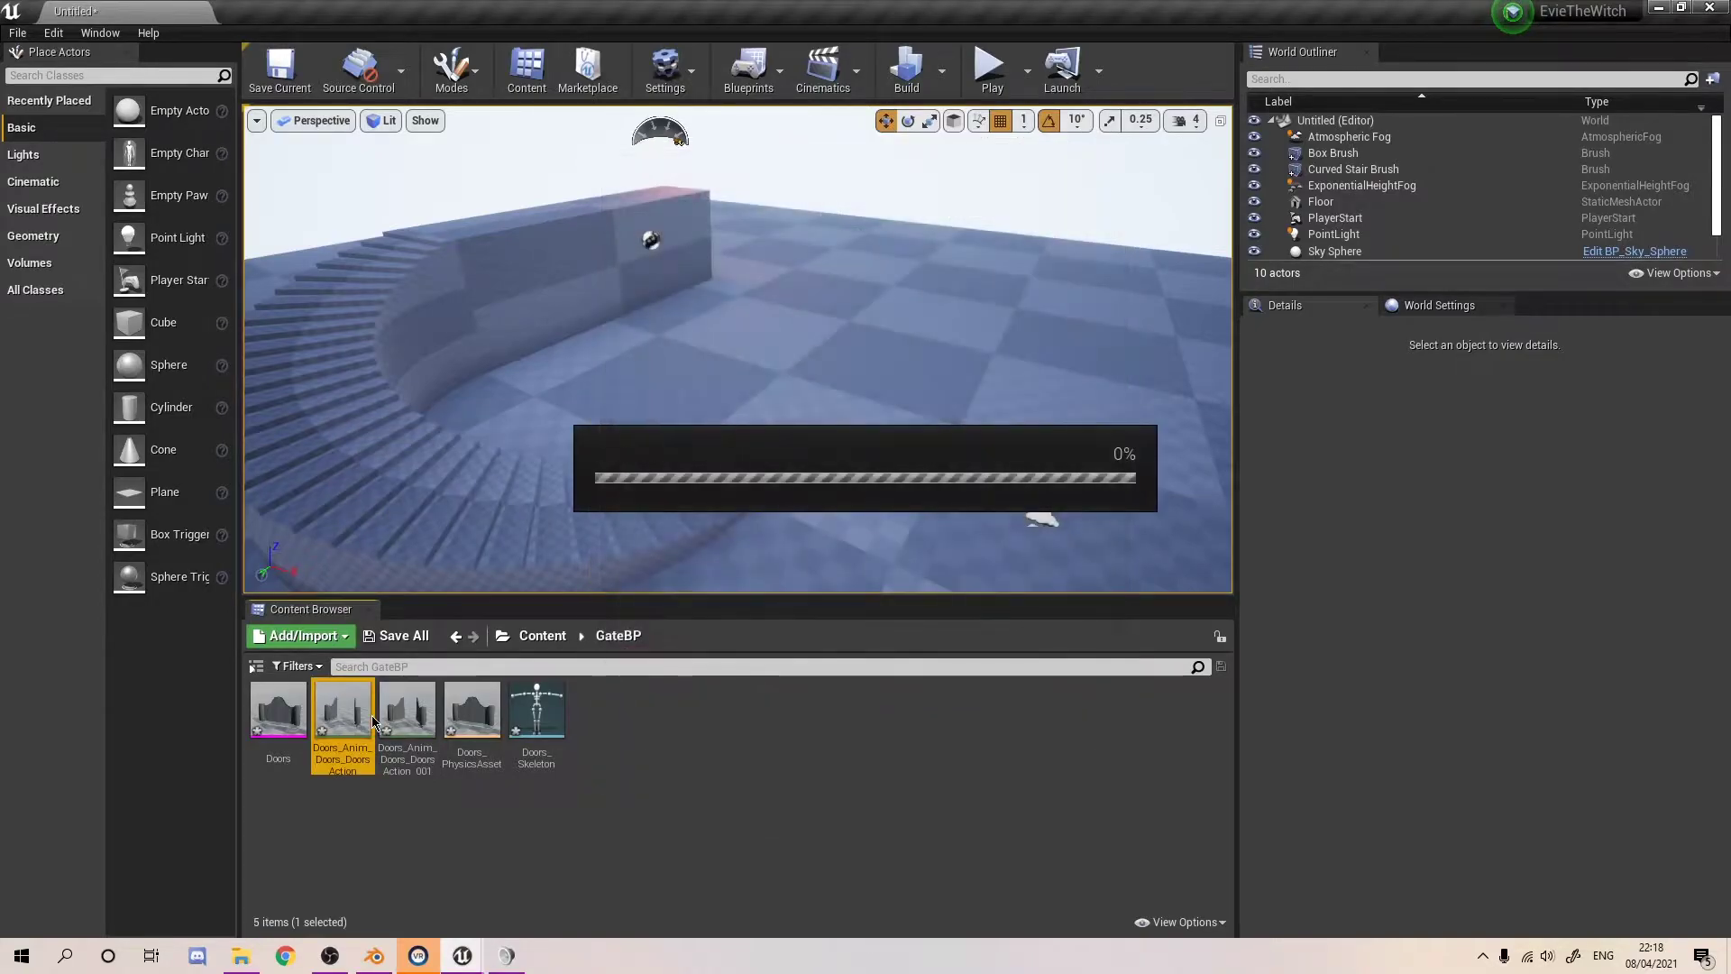
{"action": "double_click", "coordinate": [373, 720]}
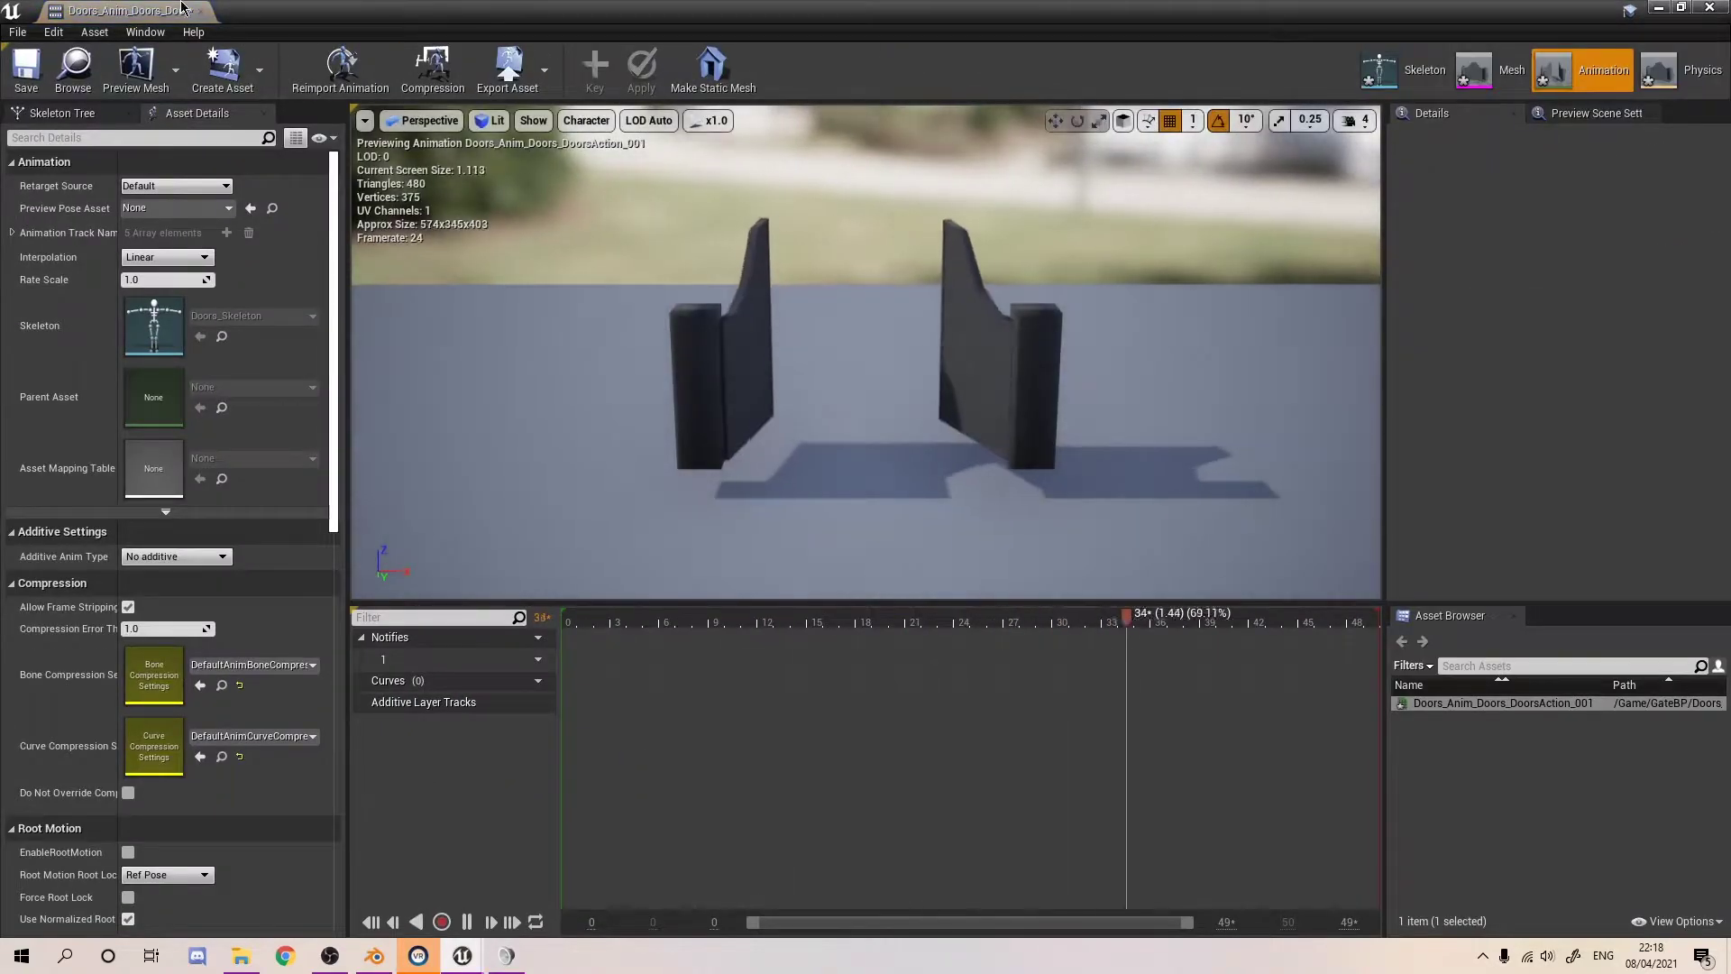
{"action": "left_click", "coordinate": [197, 10]}
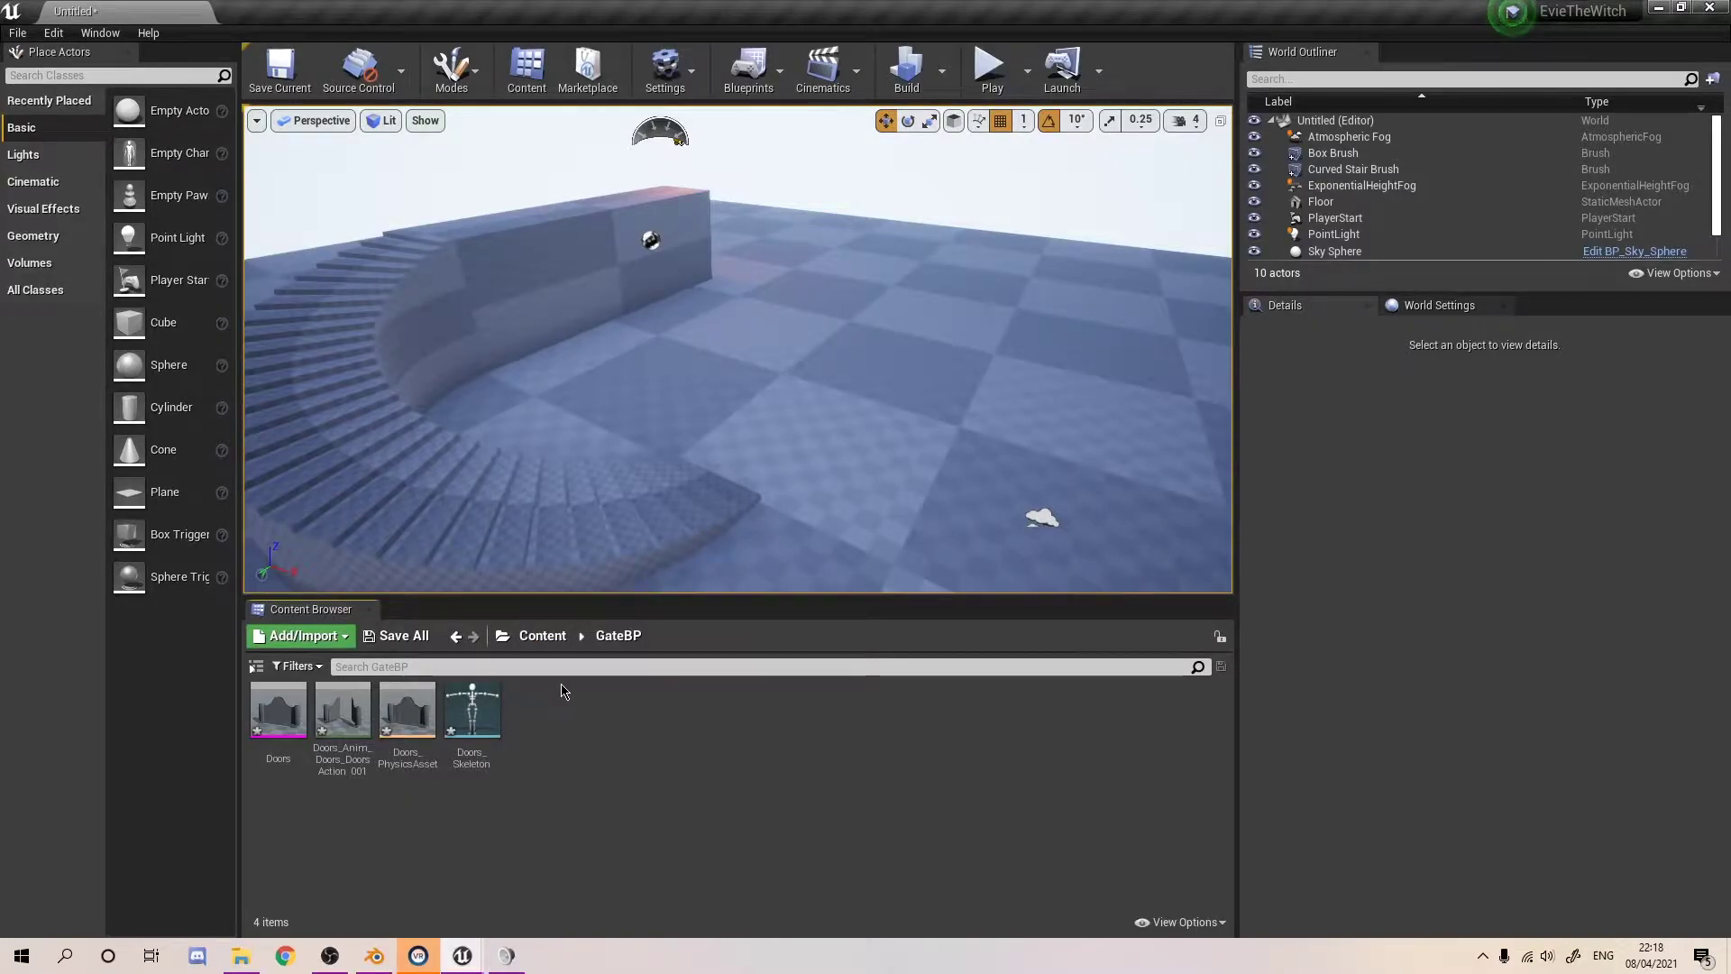
- Create an Actor Blueprint Class named GateBP in the GateBP folder and open it for editing
{"action": "right_click", "coordinate": [575, 742]}
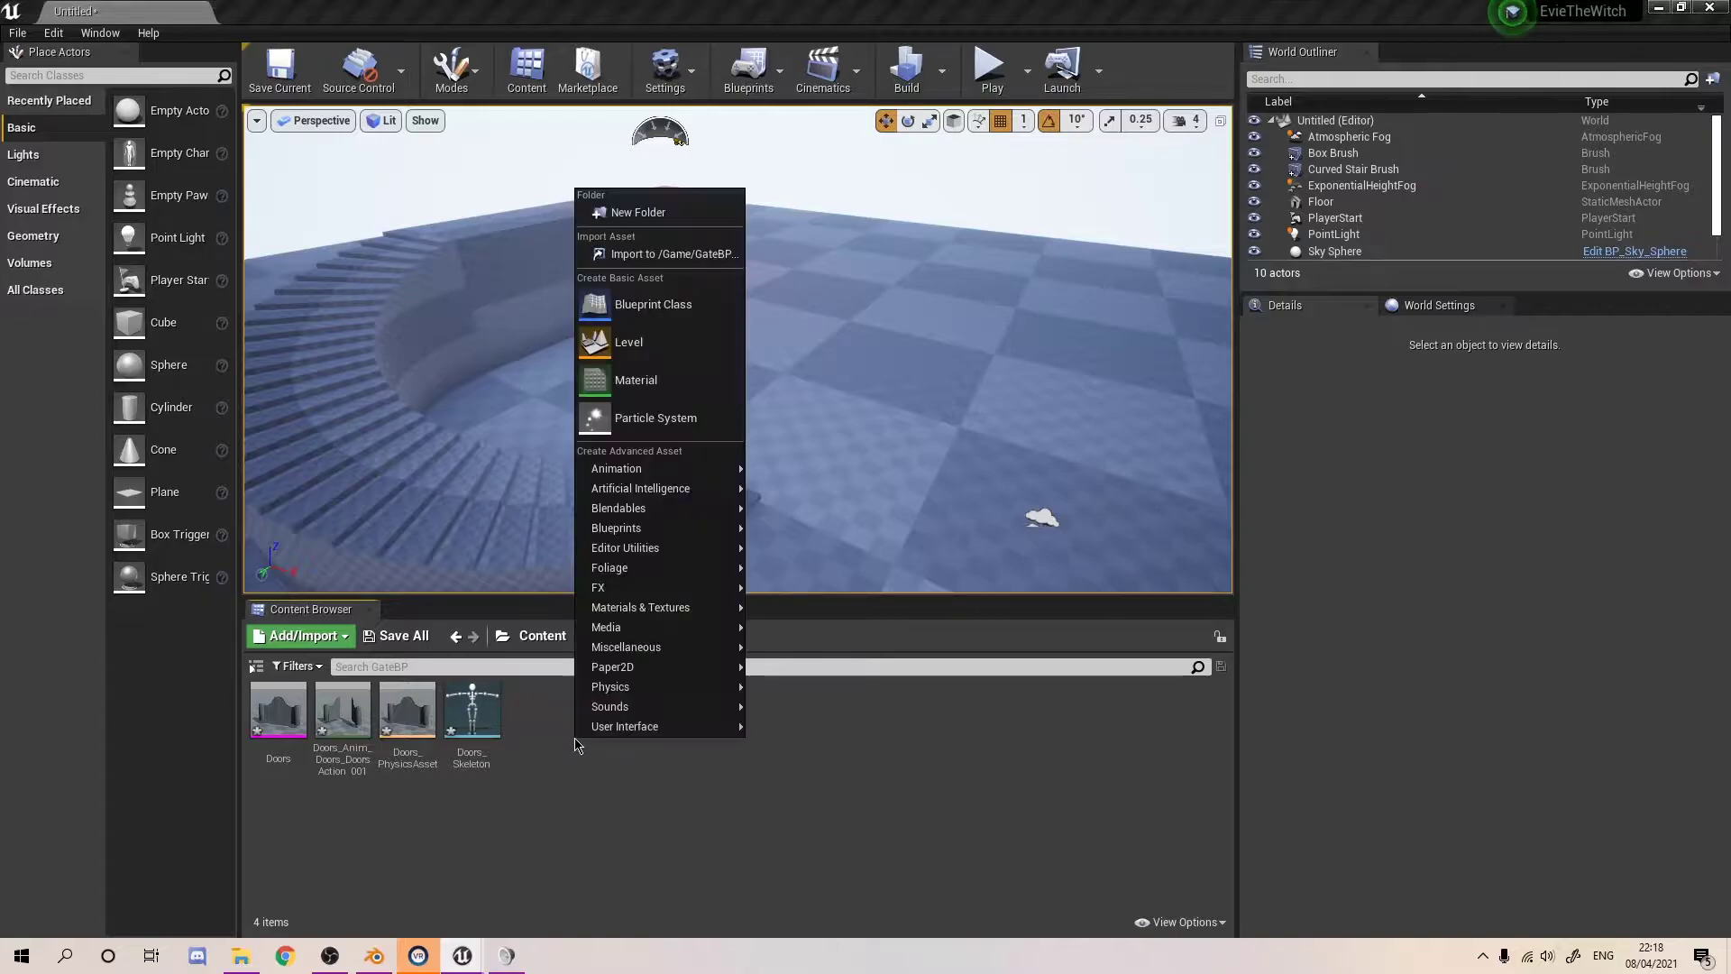
{"action": "left_click", "coordinate": [669, 308]}
{"action": "left_click", "coordinate": [674, 299]}
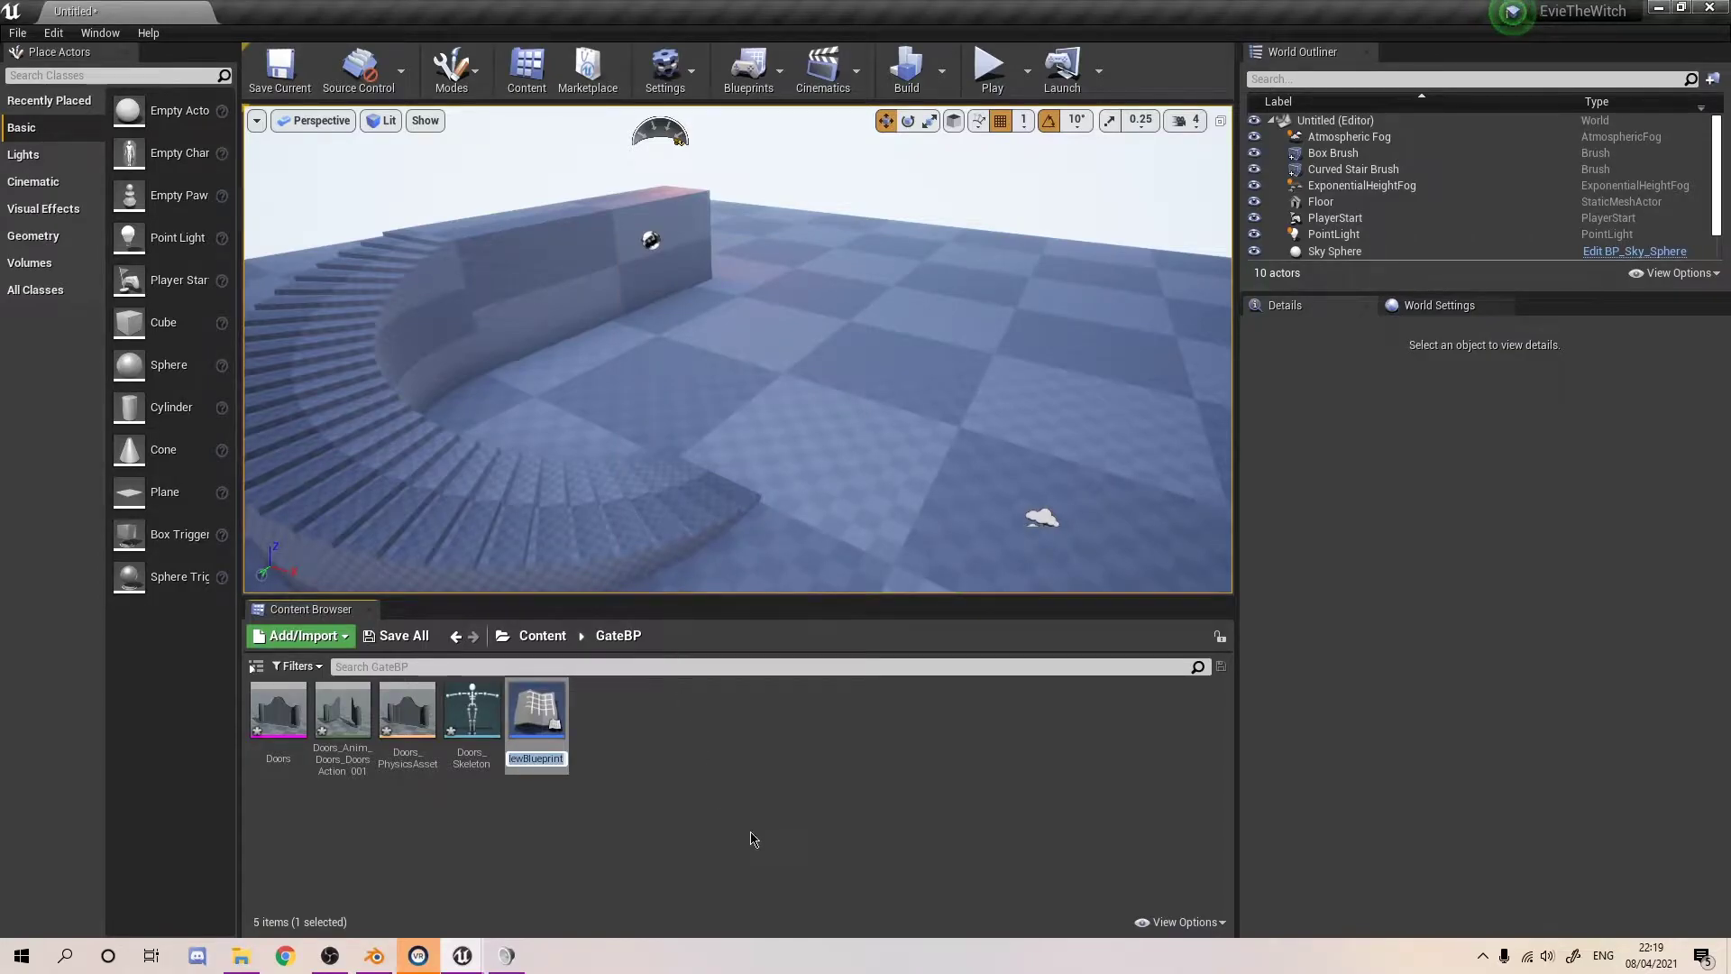
{"action": "type", "text": "gATE"}
{"action": "left_click", "coordinate": [754, 834]}
{"action": "double_click", "coordinate": [533, 708]}
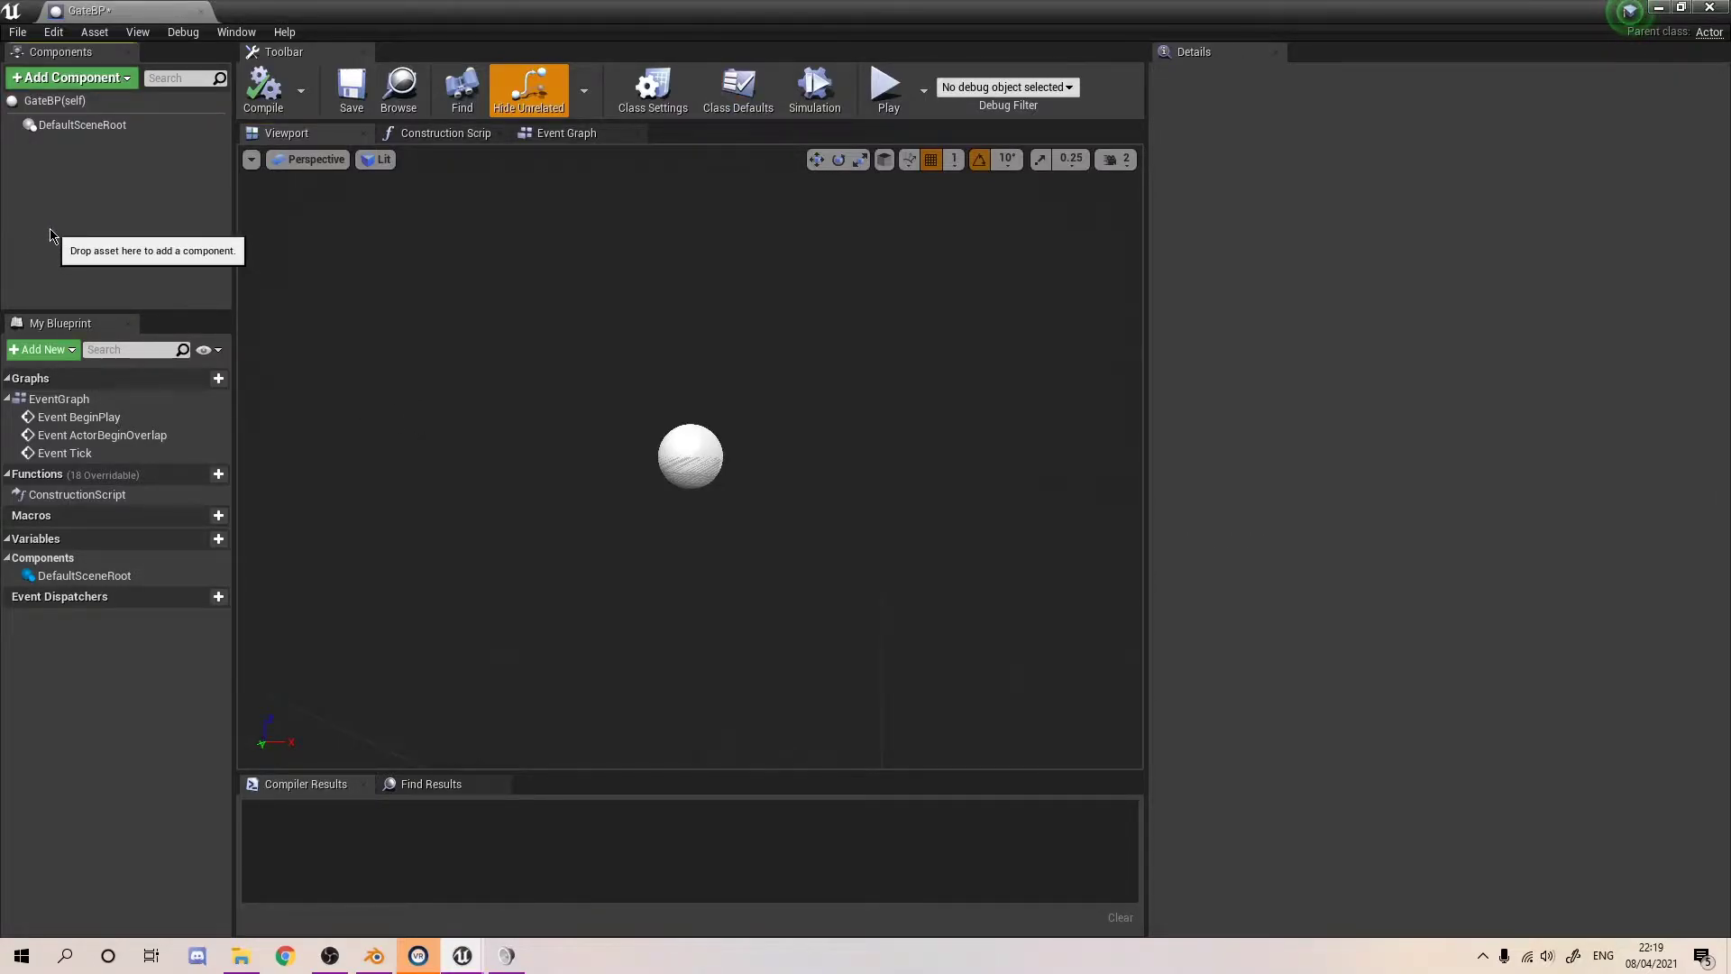
- Add a Skeletal Mesh component named Gate to the blueprint and assign it the Doors skeletal mesh
{"action": "left_click", "coordinate": [61, 83]}
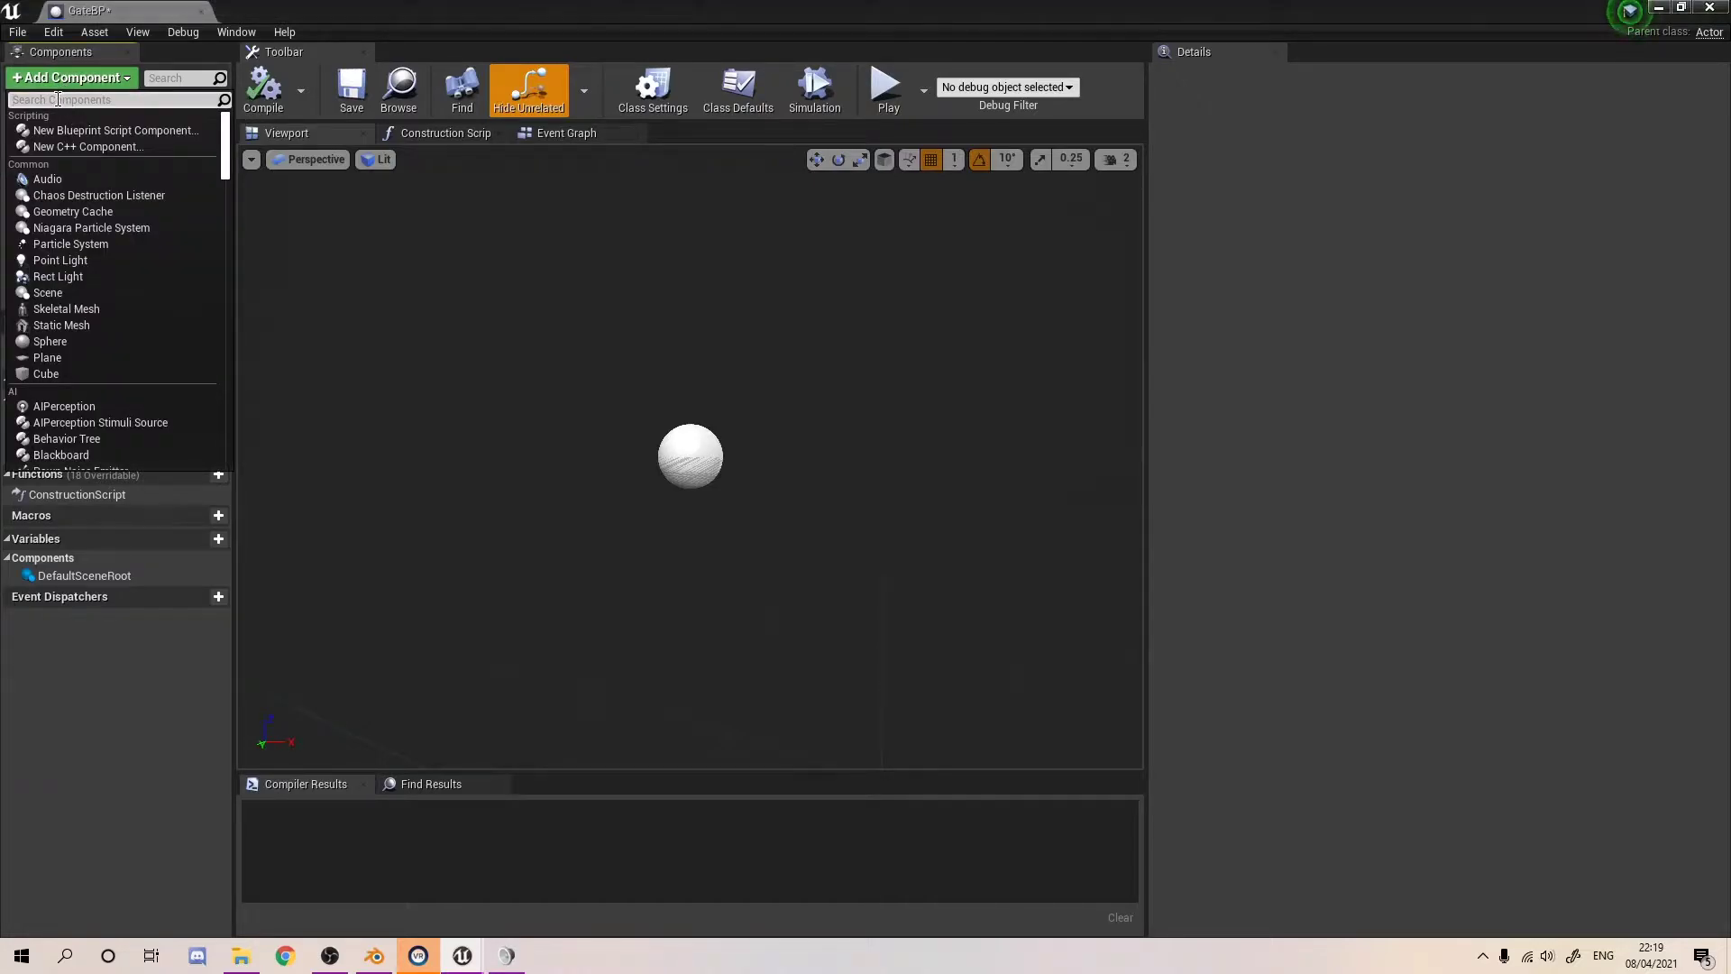
{"action": "left_click", "coordinate": [76, 83]}
{"action": "left_click", "coordinate": [83, 79]}
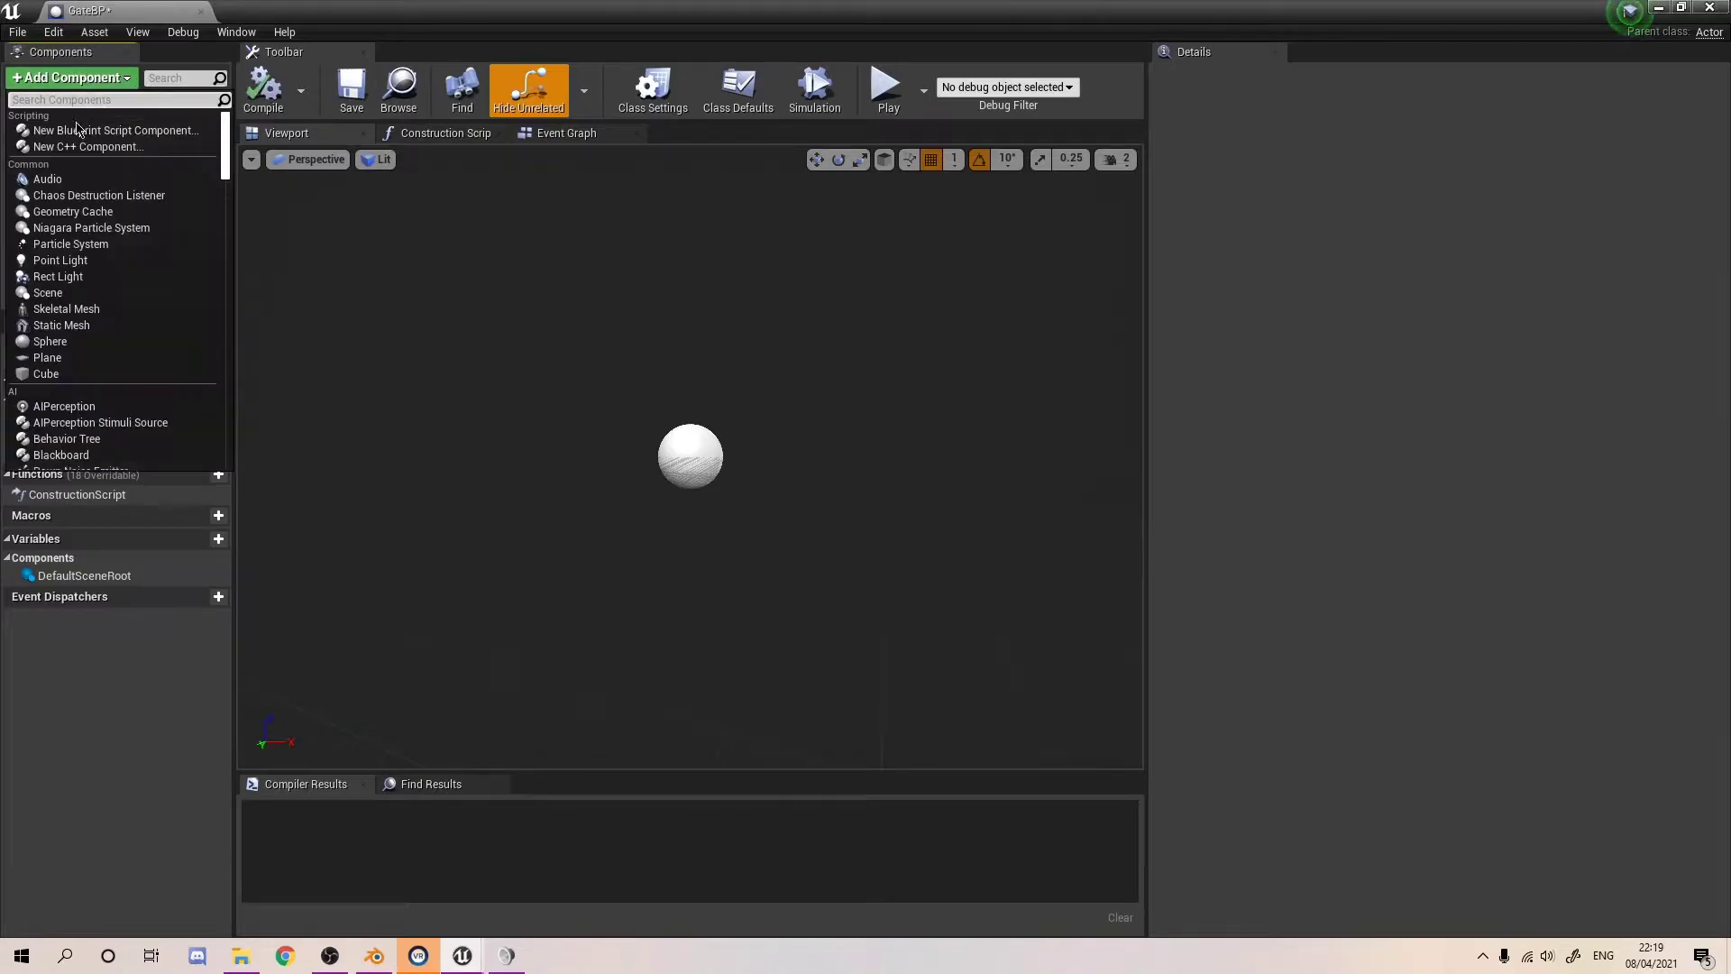
{"action": "left_click", "coordinate": [79, 309]}
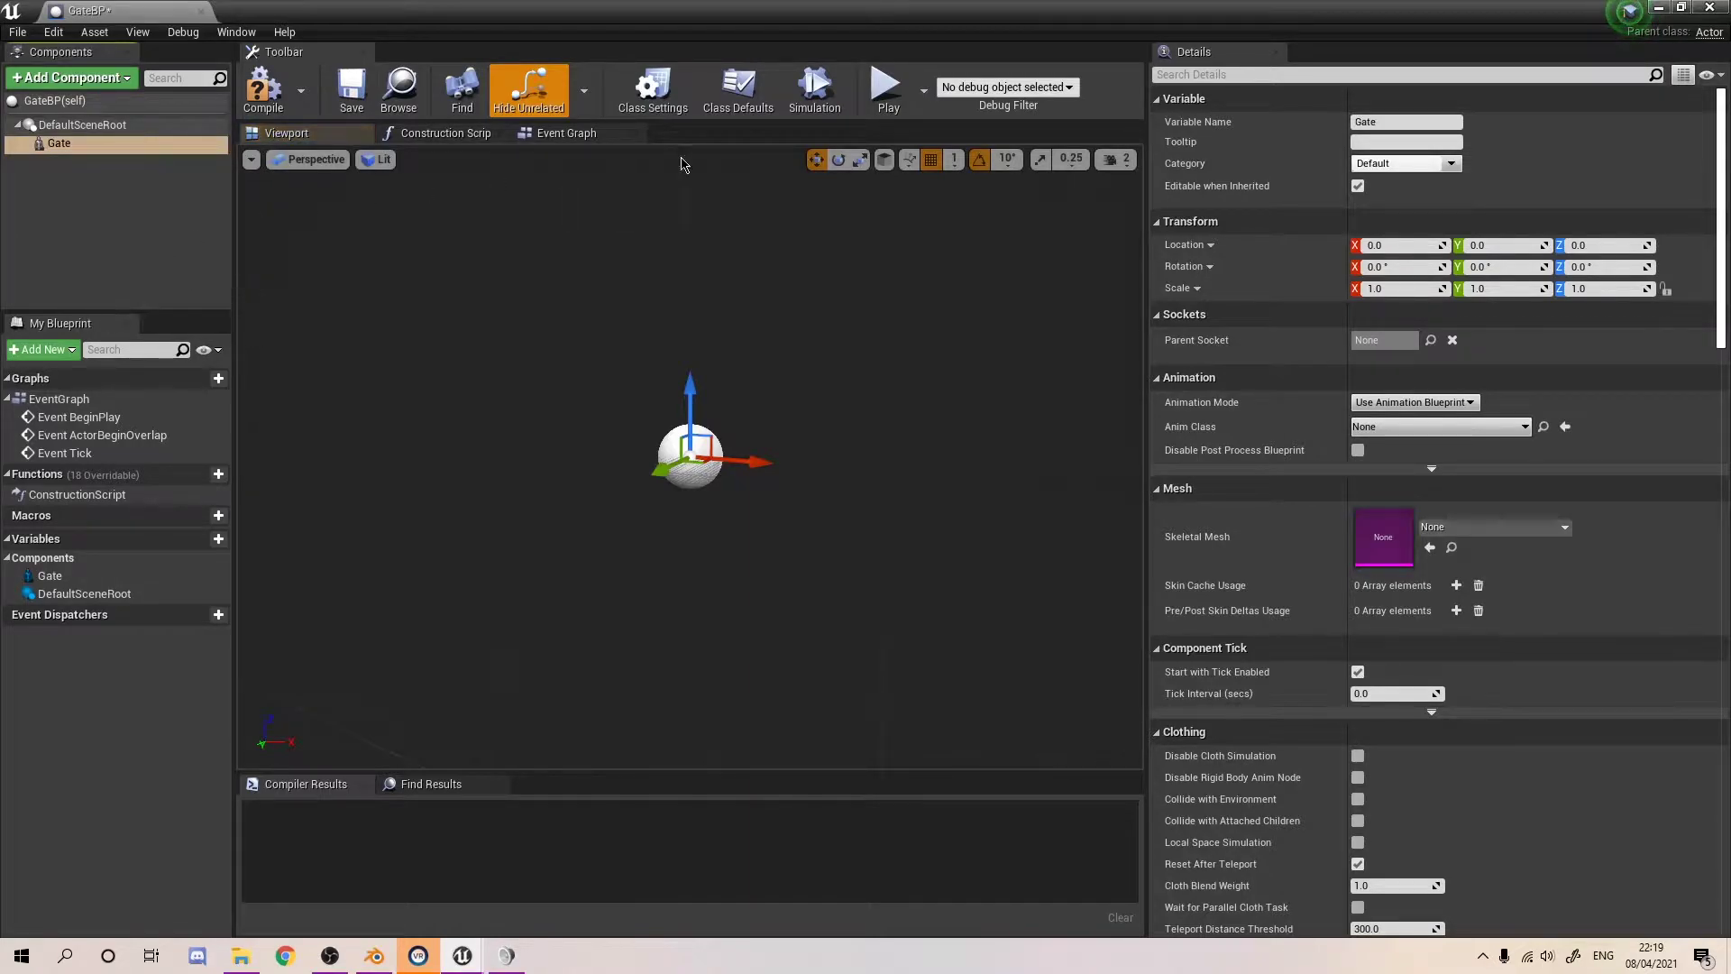
{"action": "left_click", "coordinate": [1479, 530]}
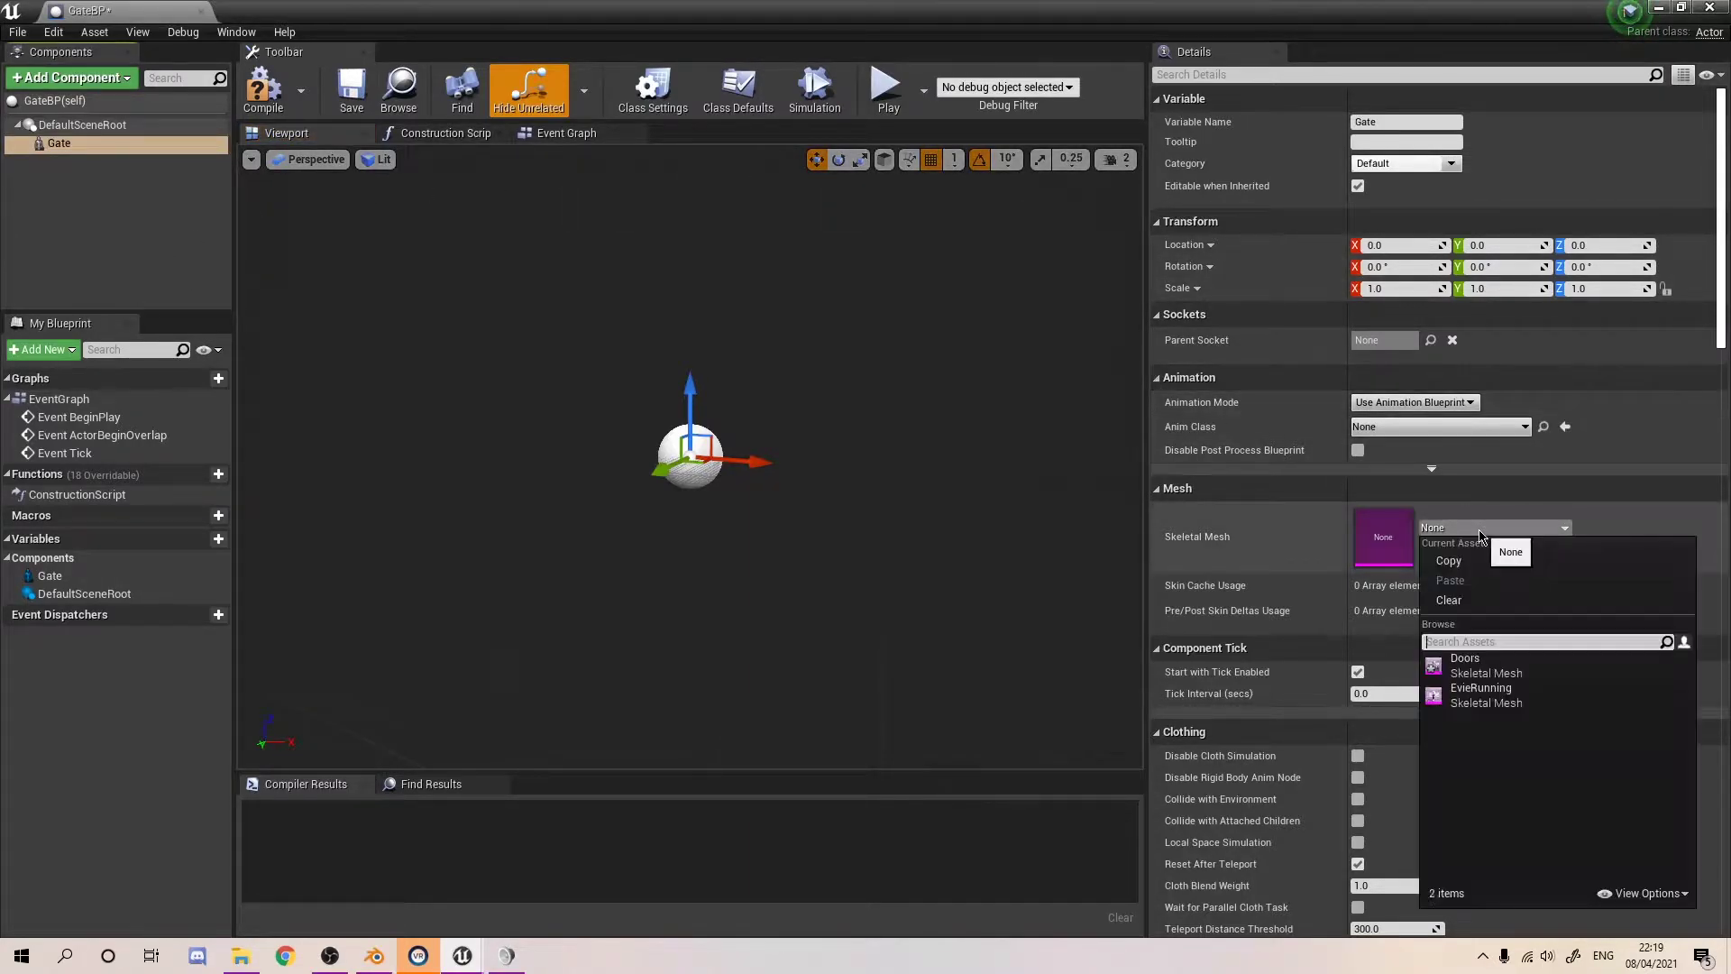
{"action": "left_click", "coordinate": [1478, 666]}
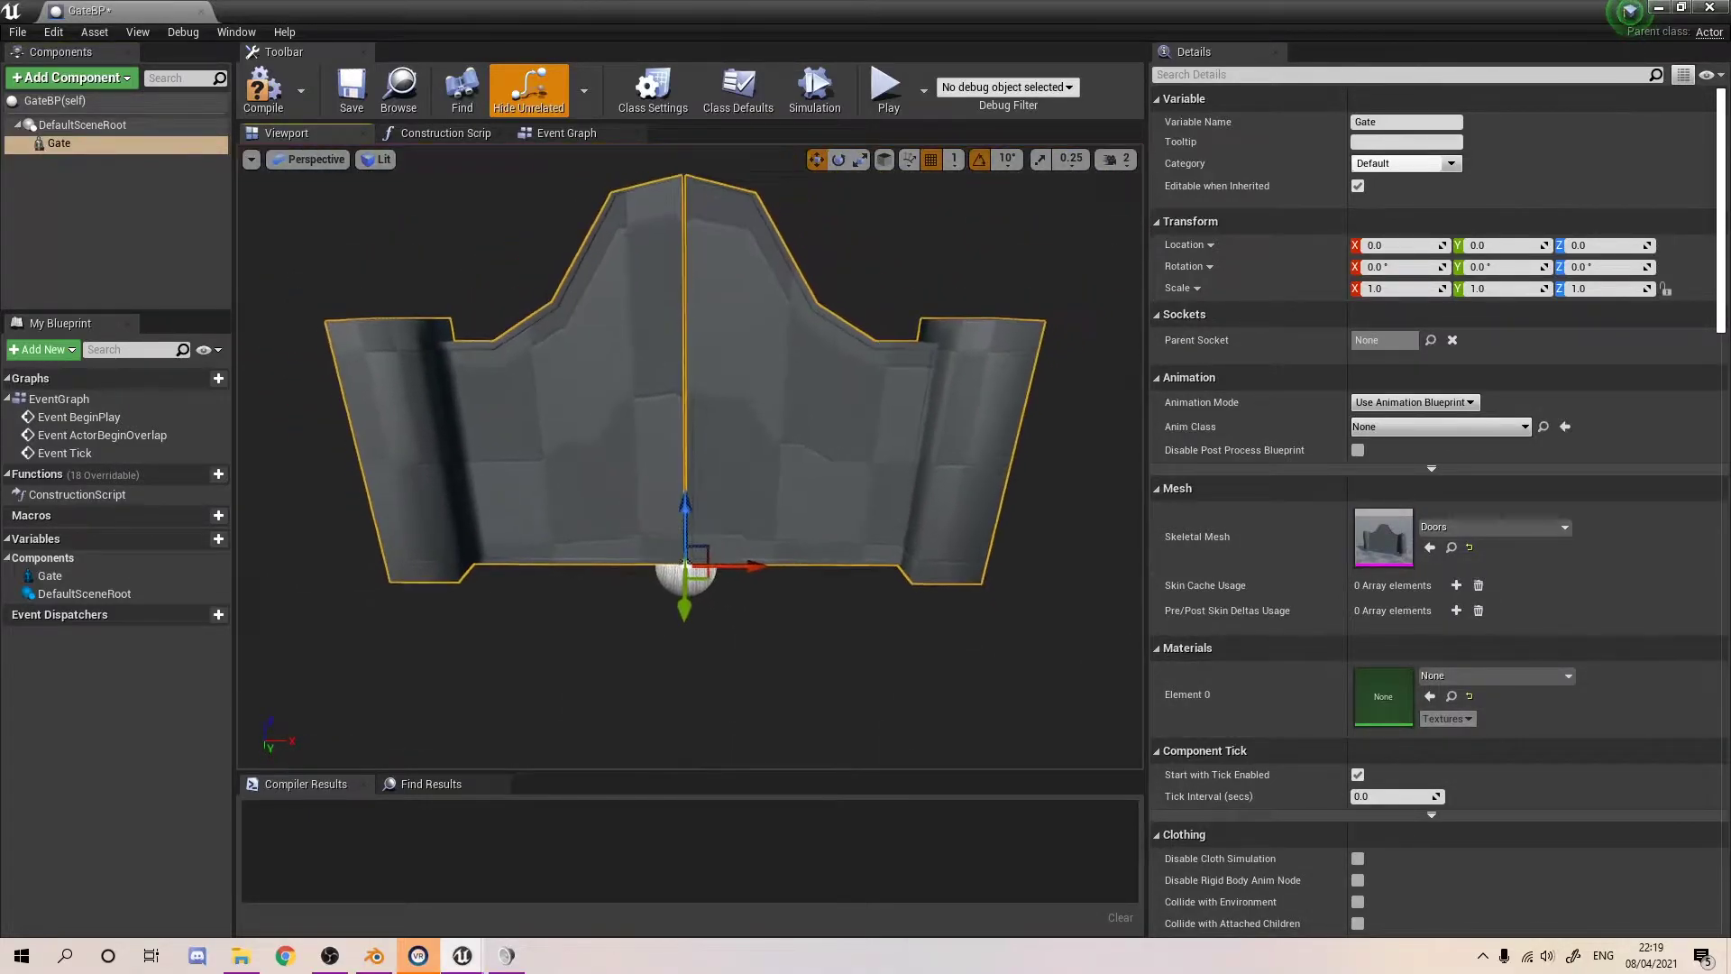
- Assign the Necklace_Rope material to Element 0 of the Gate component and check the gate in the viewport
{"action": "left_click", "coordinate": [1450, 678]}
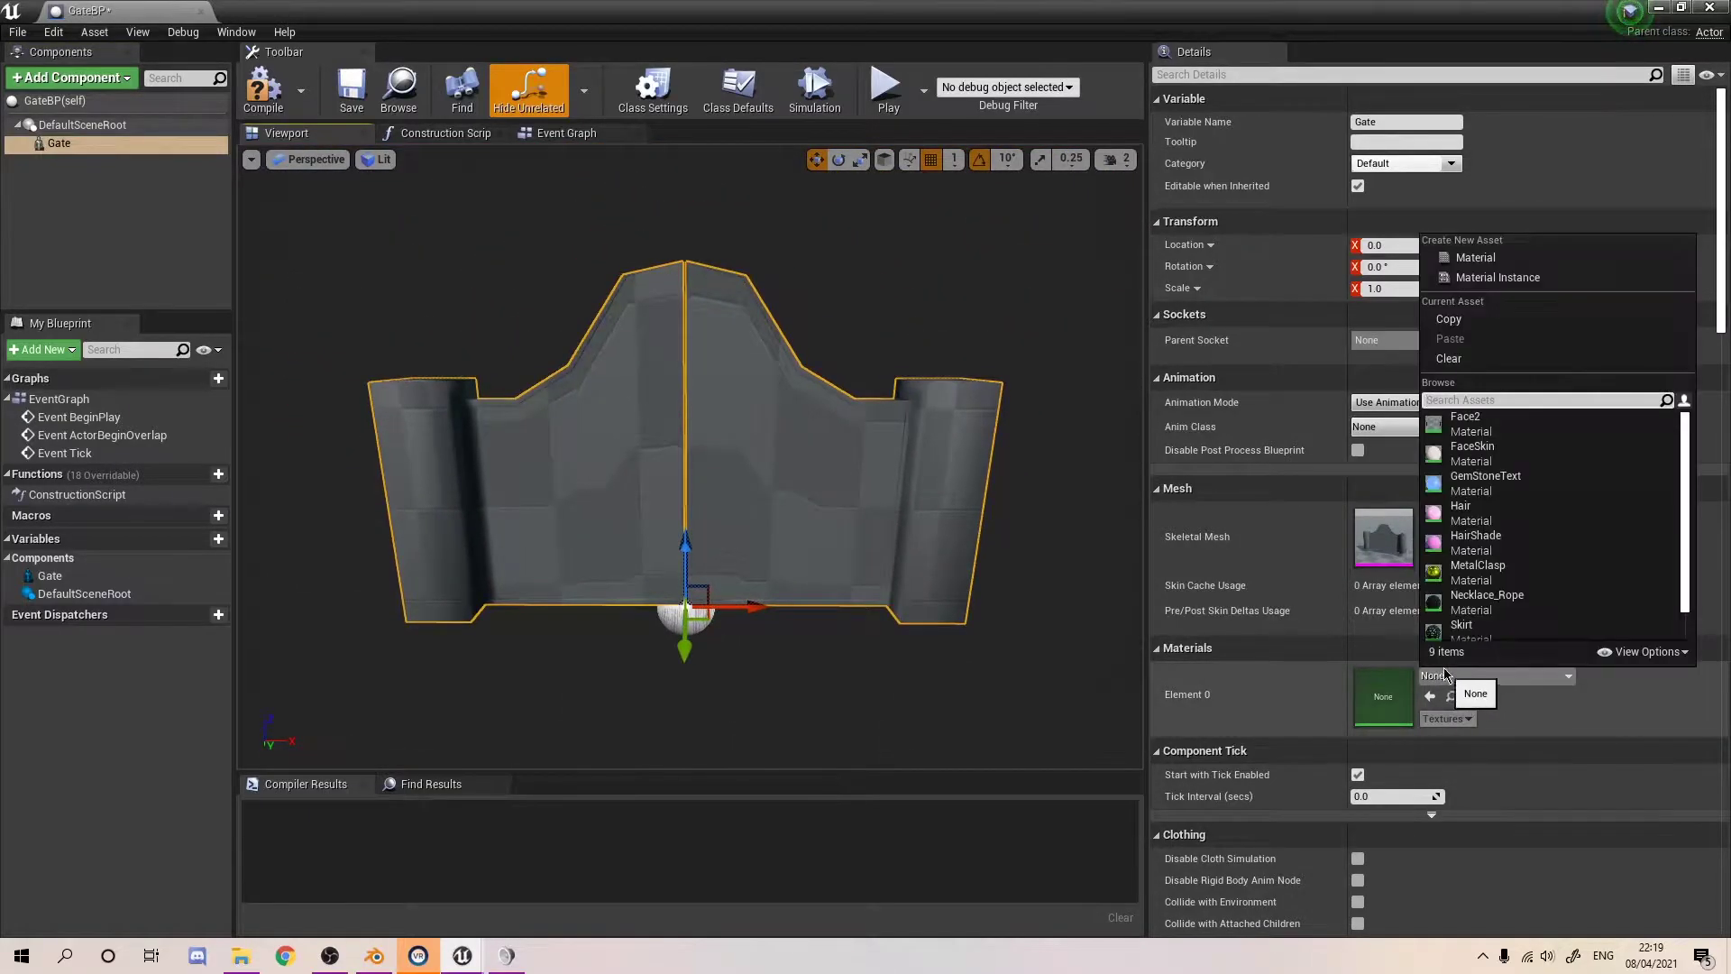
{"action": "left_click", "coordinate": [1523, 616]}
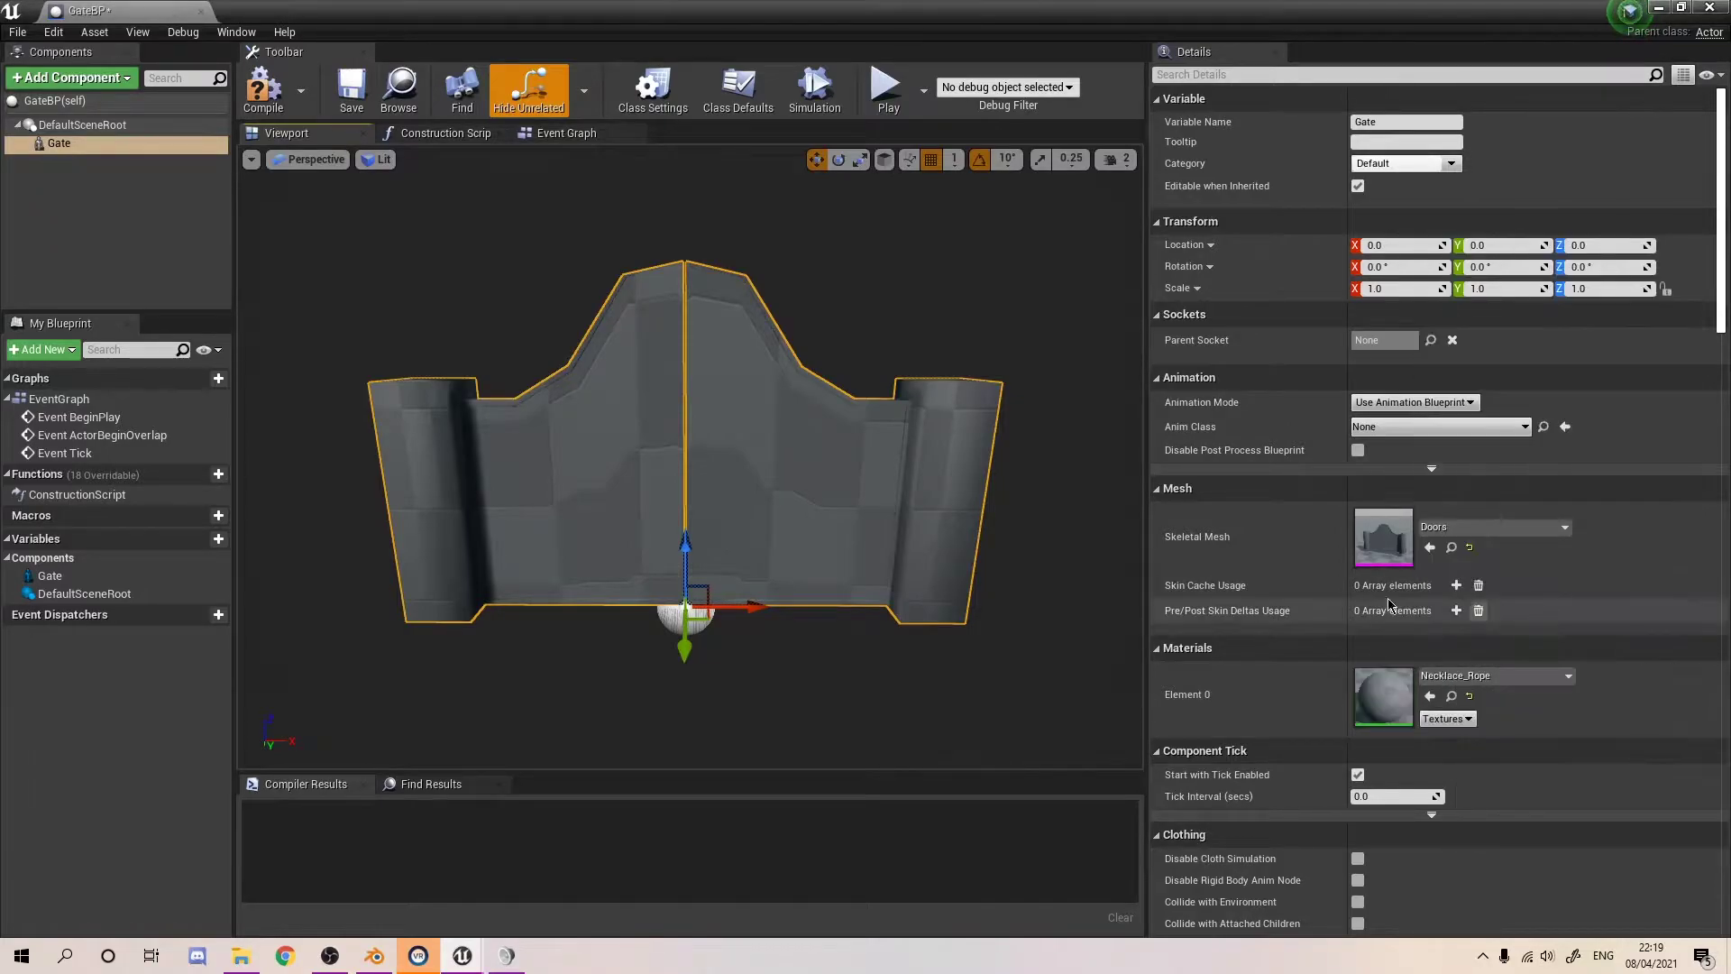
{"action": "mouse_move", "coordinate": [924, 313]}
{"action": "right_mouse_down"}
{"action": "mouse_move", "coordinate": [848, 284]}
{"action": "mouse_move", "coordinate": [896, 322]}
{"action": "right_mouse_up"}
{"action": "left_click_drag", "start_coordinate": [897, 328], "coordinate": [892, 330]}
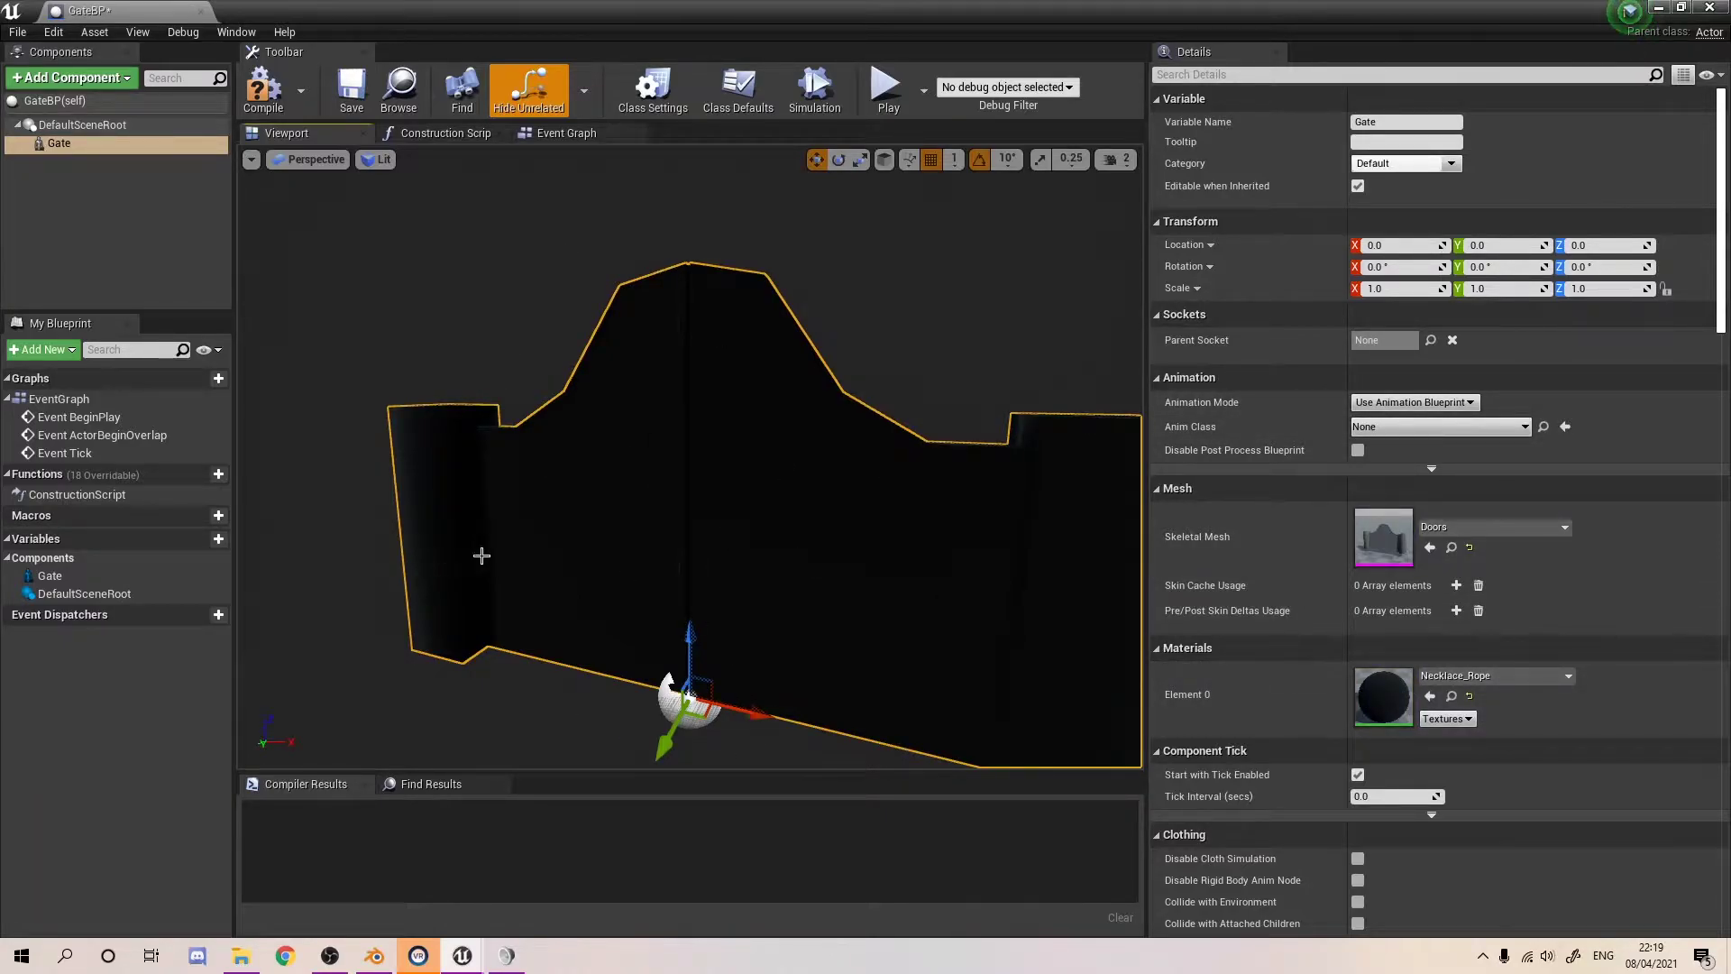
{"action": "key", "text": "s"}
{"action": "right_click_drag", "start_coordinate": [974, 483], "coordinate": [993, 497]}
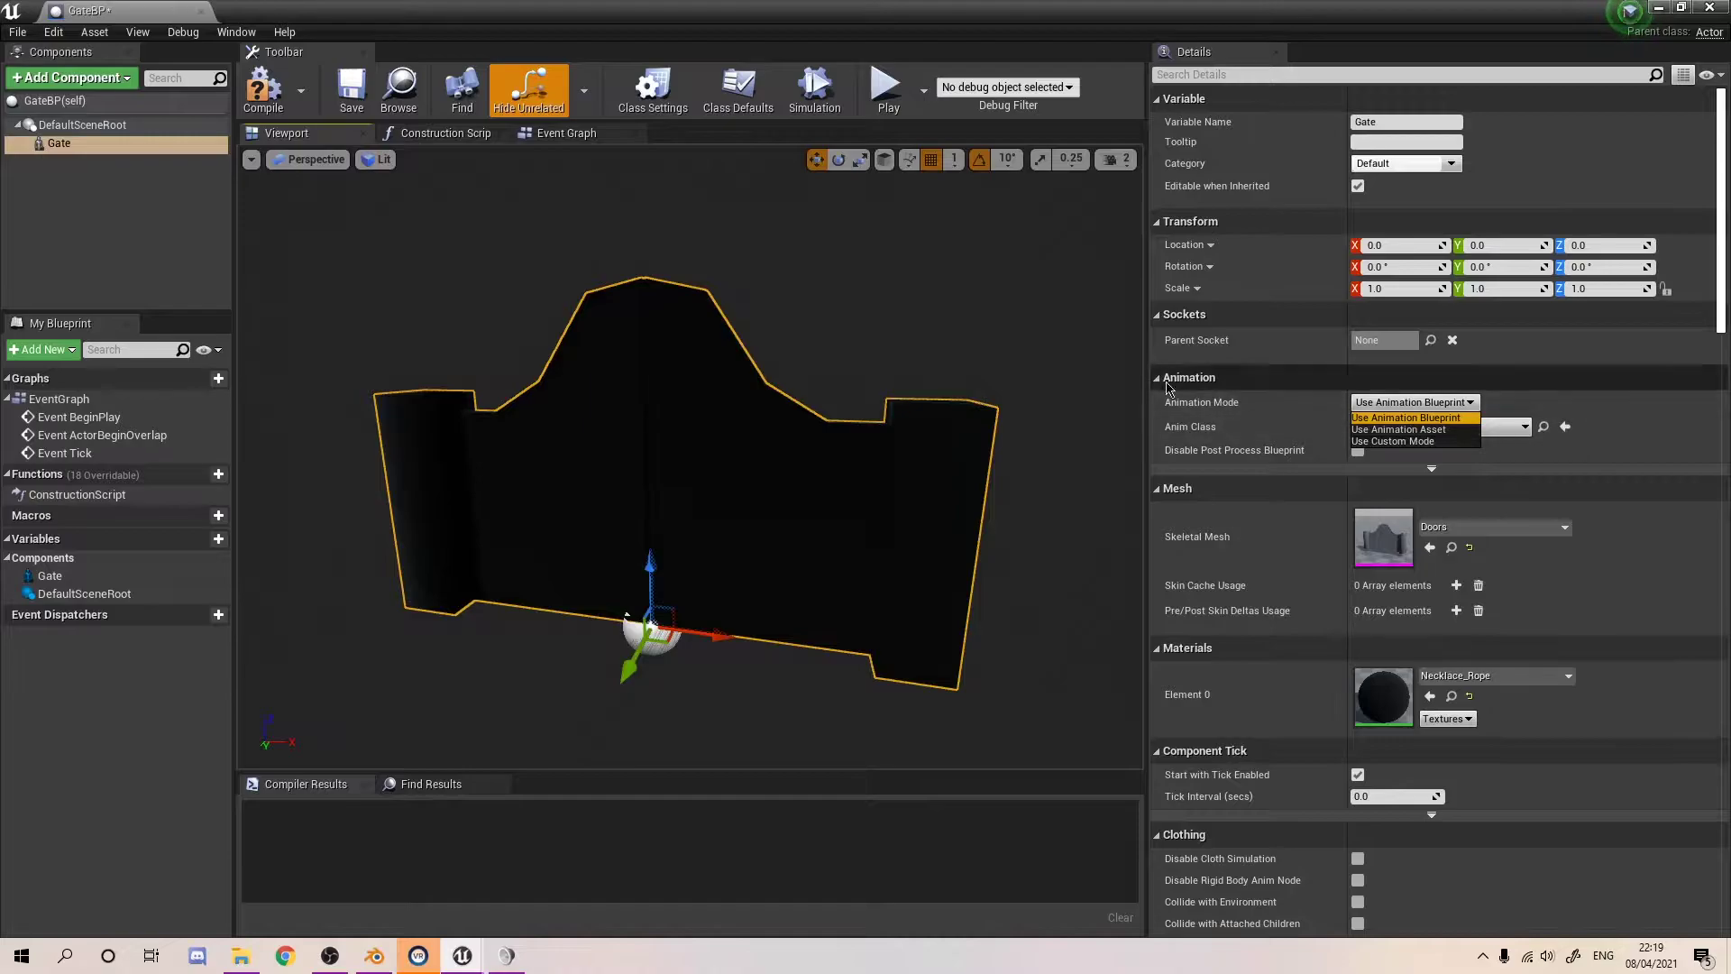
- Make the Gate component use the Doors_Anim_Doors_DoorsAction_001 animation asset, with Looping and Playing disabled
{"action": "left_click", "coordinate": [1432, 431]}
{"action": "left_click", "coordinate": [1429, 439]}
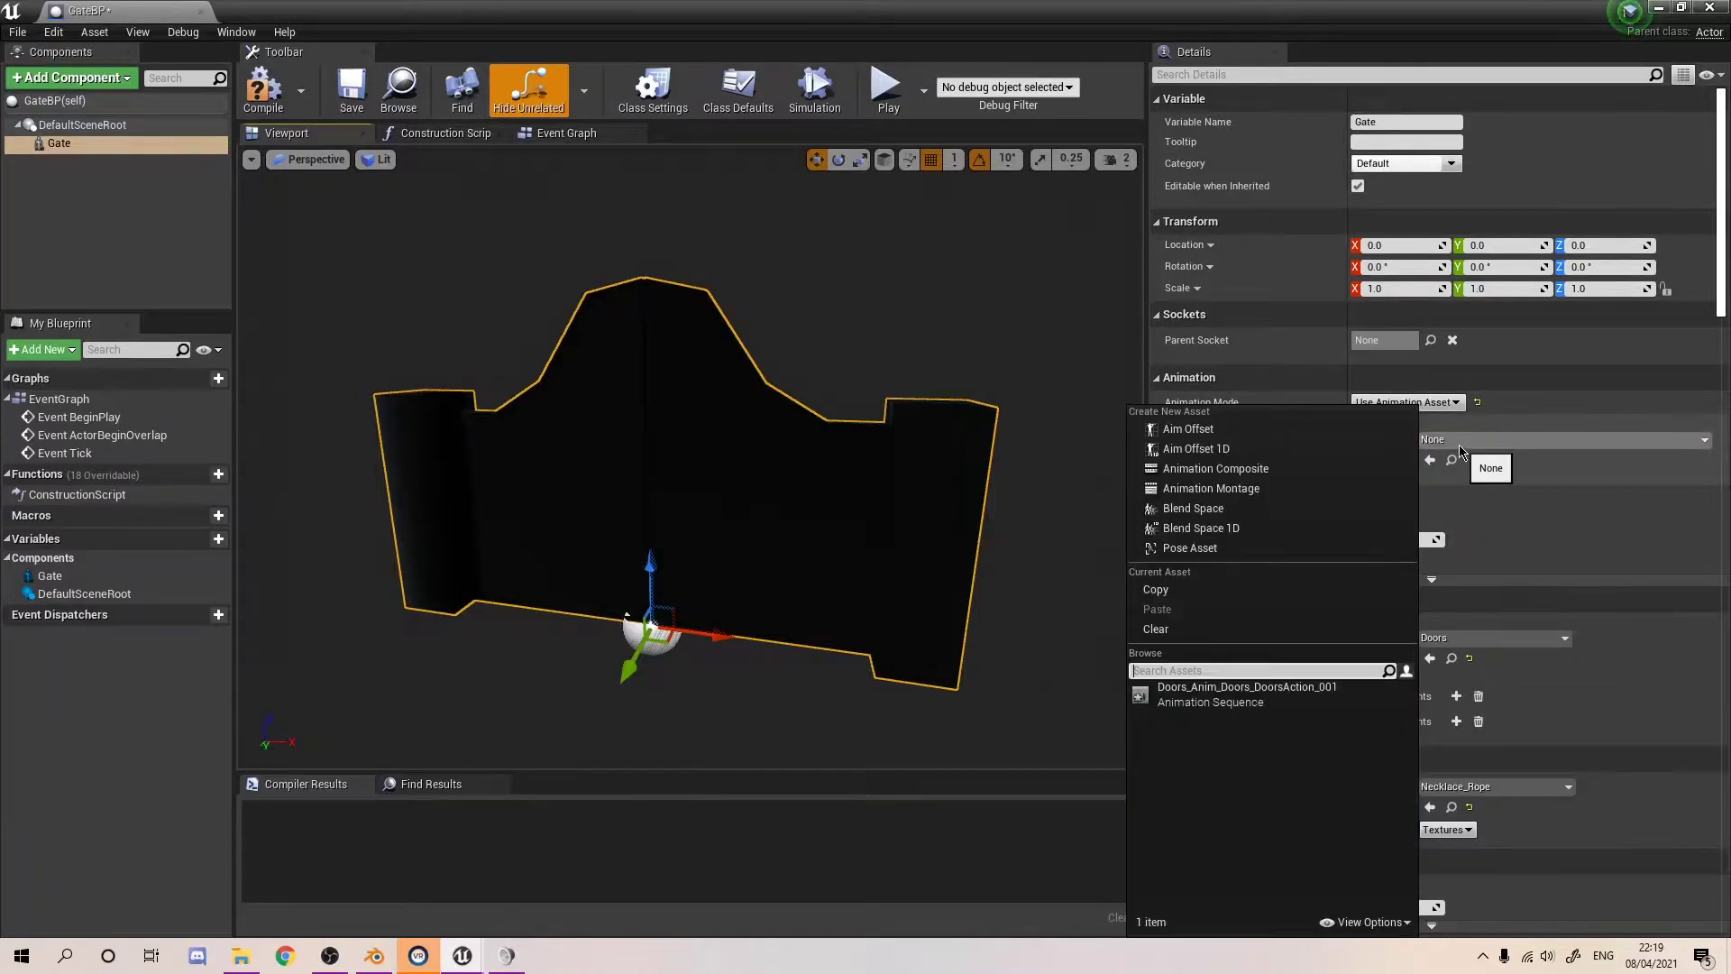
{"action": "left_click", "coordinate": [1227, 694]}
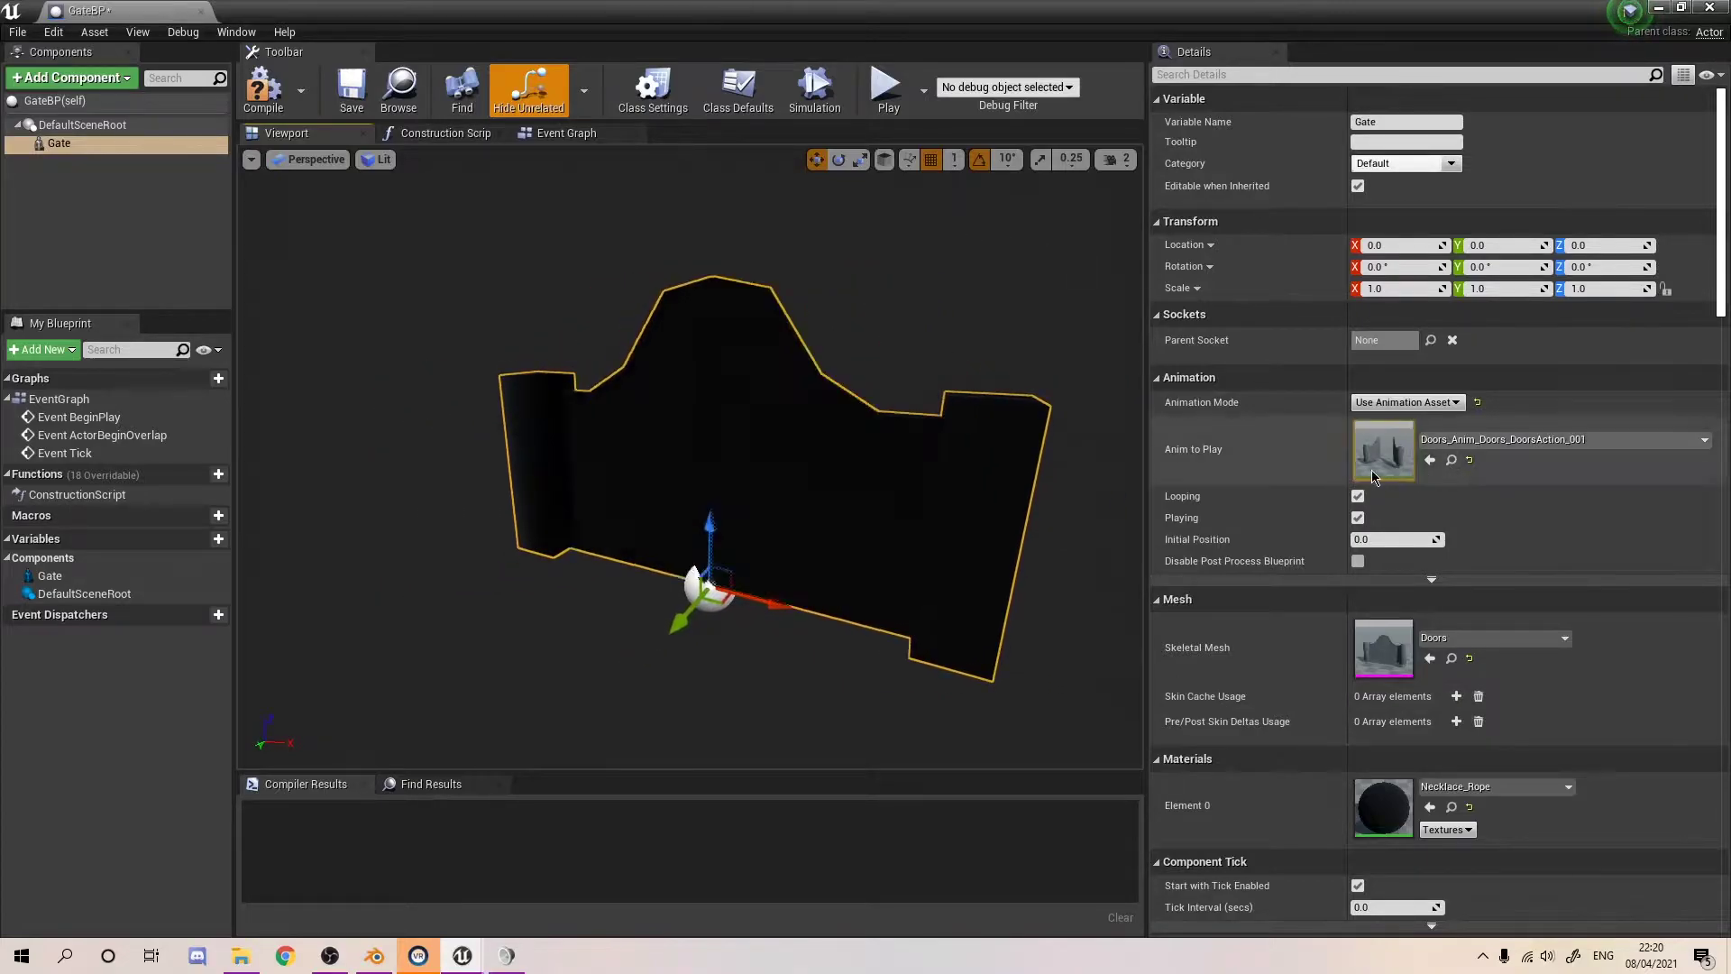
{"action": "left_click", "coordinate": [1358, 496]}
{"action": "left_click", "coordinate": [1359, 520]}
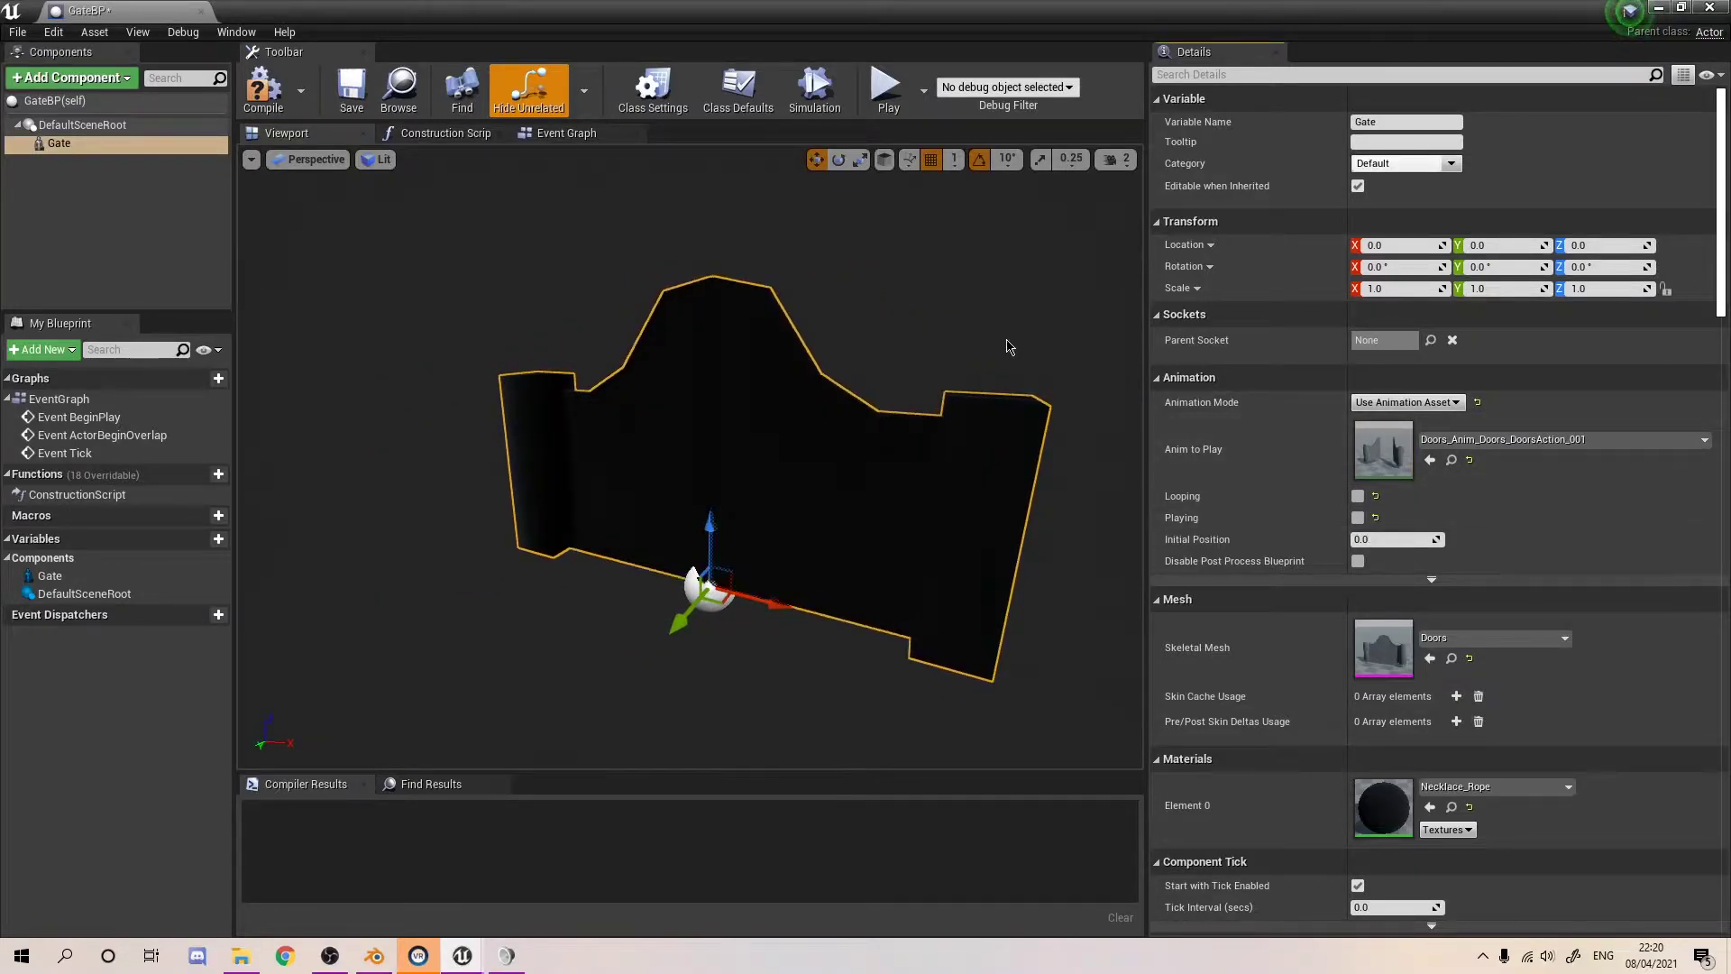
{"action": "mouse_move", "coordinate": [811, 302]}
{"action": "right_mouse_down"}
{"action": "mouse_move", "coordinate": [901, 301]}
{"action": "mouse_move", "coordinate": [811, 301]}
{"action": "right_mouse_up"}
- Compile the GateBP blueprint and dock its editor beside the level in the main editor window
{"action": "left_click", "coordinate": [178, 240]}
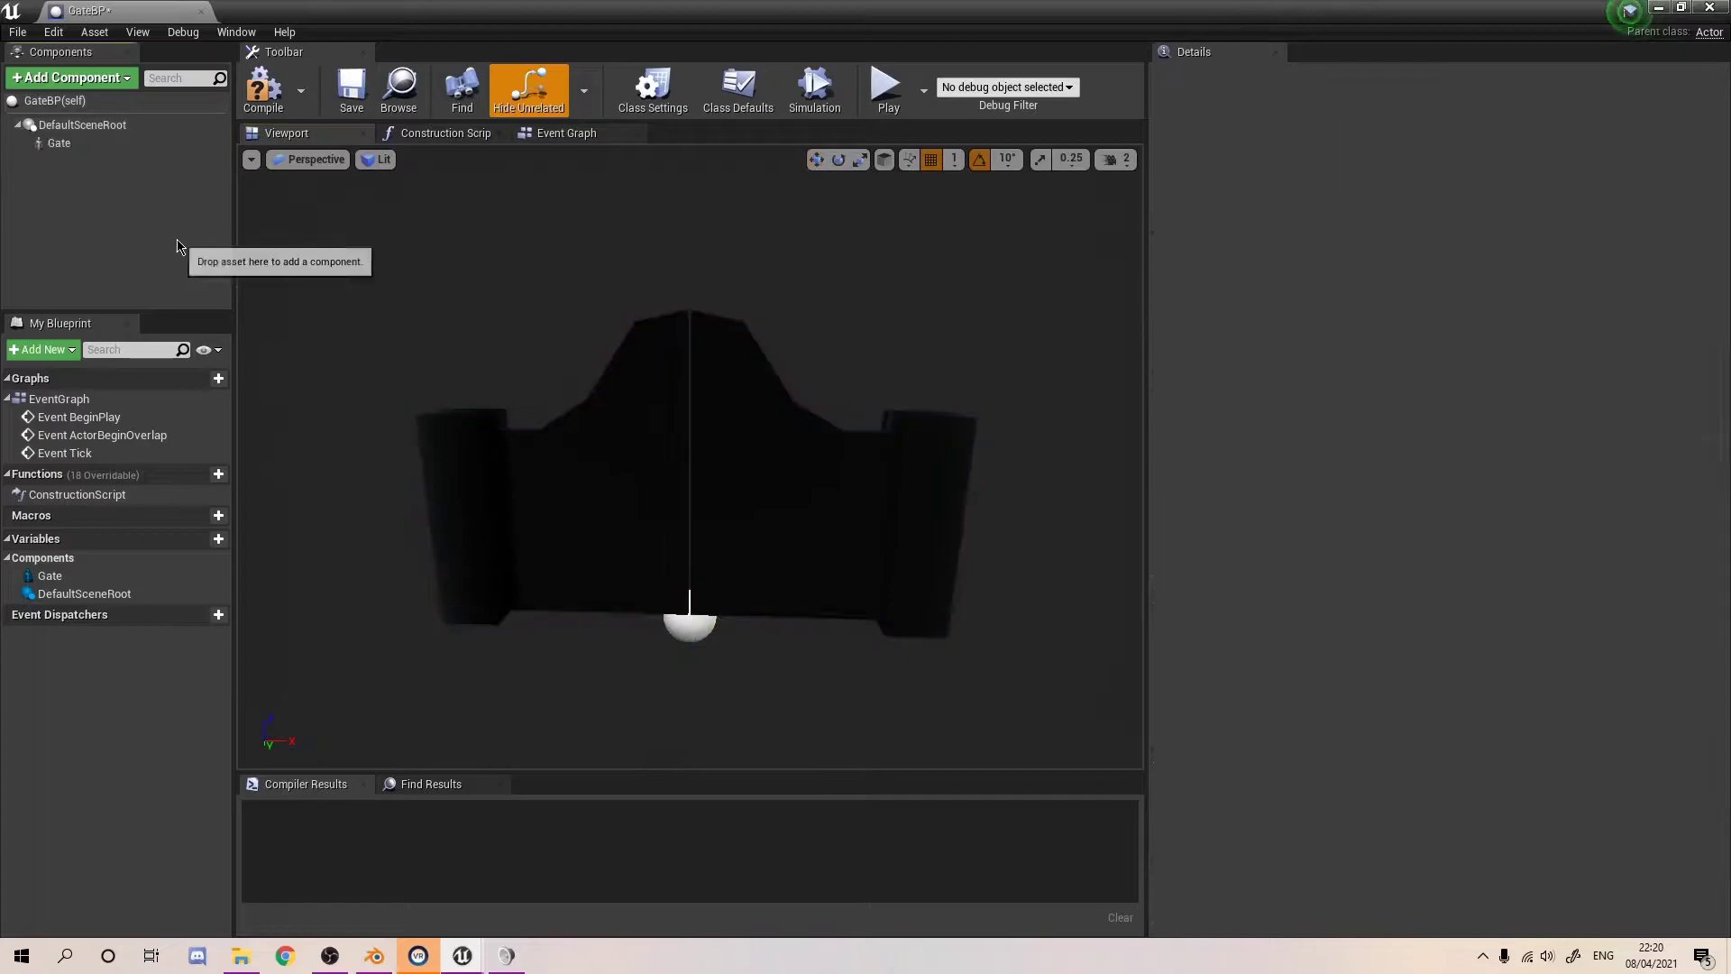
{"action": "left_click", "coordinate": [269, 108]}
{"action": "left_click_drag", "start_coordinate": [151, 9], "coordinate": [335, 9]}
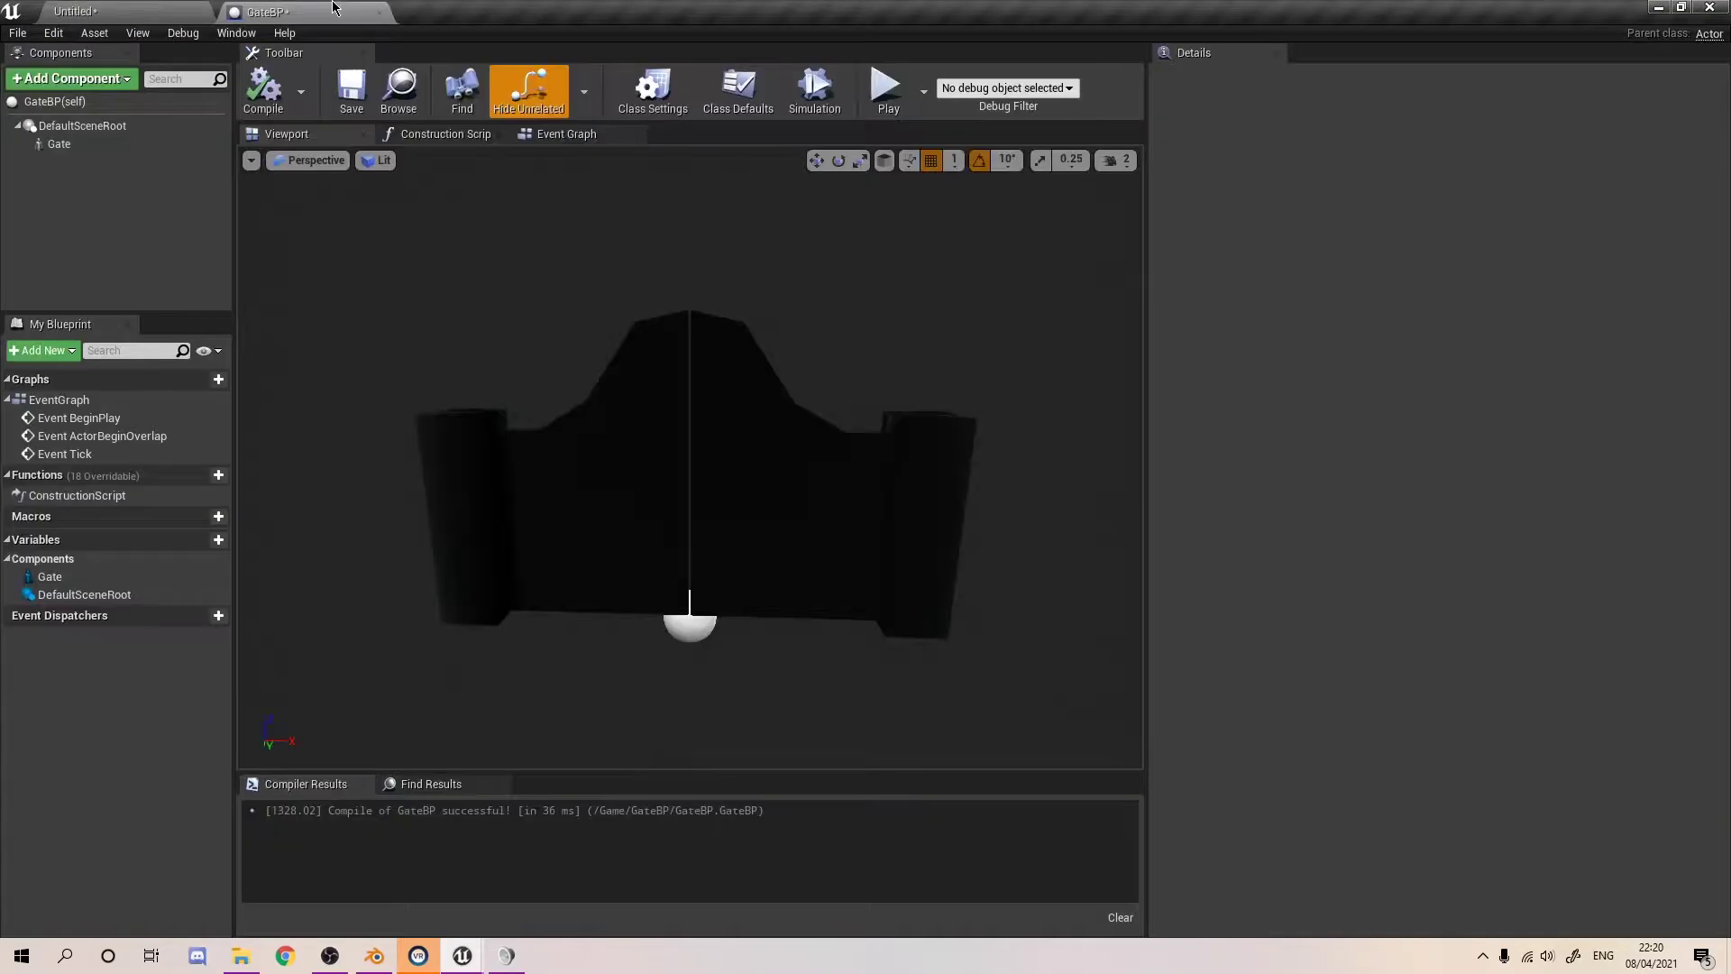
- Place the GateBP blueprint in the level and move it to the end of the existing wall
{"action": "left_click", "coordinate": [118, 11]}
{"action": "left_click_drag", "start_coordinate": [569, 685], "coordinate": [811, 326]}
{"action": "scroll", "coordinate": [811, 327], "scroll_direction": "up", "scroll_amount": 3}
{"action": "right_click_drag", "start_coordinate": [628, 315], "coordinate": [757, 424]}
{"action": "left_click_drag", "start_coordinate": [803, 460], "coordinate": [686, 392]}
{"action": "mouse_move", "coordinate": [685, 399]}
{"action": "right_mouse_down"}
{"action": "mouse_move", "coordinate": [686, 437]}
{"action": "mouse_move", "coordinate": [685, 419]}
{"action": "right_mouse_up"}
- Duplicate the wall's box brush to the gate's other side, stretching it to an X scale of about 3.54 at about X 673, Y -433
{"action": "left_click", "coordinate": [546, 373]}
{"action": "right_click_drag", "start_coordinate": [546, 374], "coordinate": [577, 406]}
{"action": "mouse_move", "coordinate": [546, 373]}
{"action": "left_mouse_down", "text": "alt"}
{"action": "mouse_move", "coordinate": [816, 379]}
{"action": "mouse_move", "coordinate": [812, 415]}
{"action": "left_mouse_up", "text": "alt"}
{"action": "right_click_drag", "start_coordinate": [812, 415], "coordinate": [927, 385]}
{"action": "key", "text": "w"}
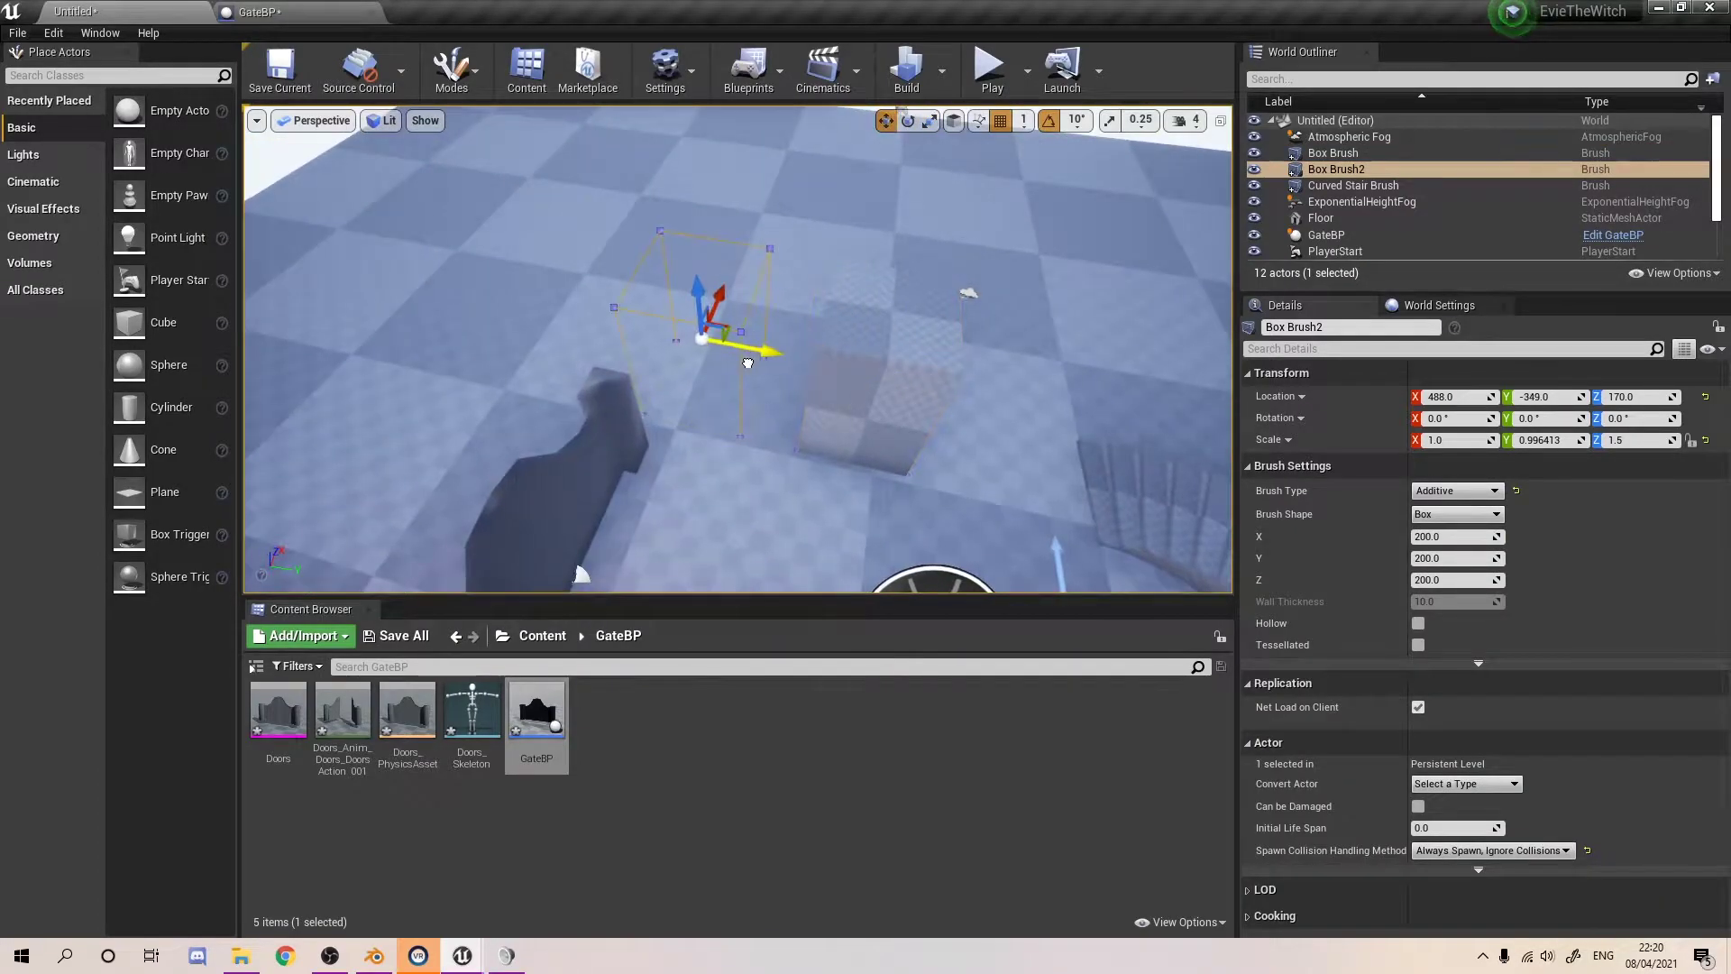
{"action": "left_click_drag", "start_coordinate": [719, 357], "coordinate": [683, 322]}
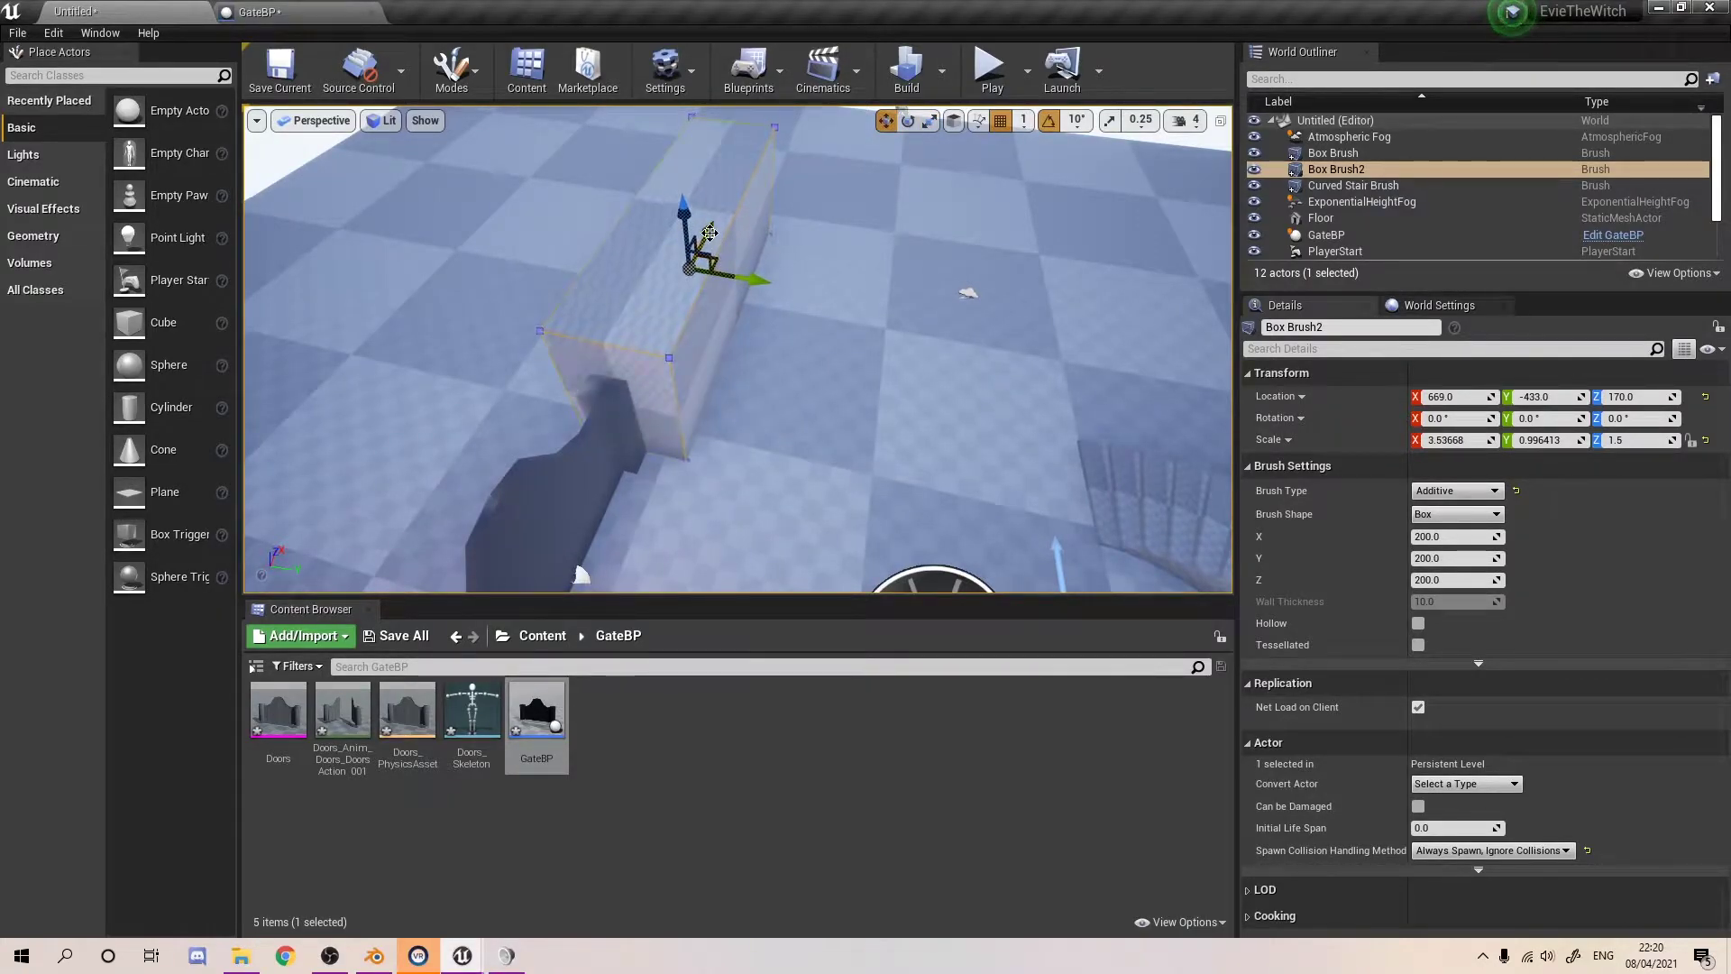
{"action": "right_click_drag", "start_coordinate": [956, 298], "coordinate": [852, 298]}
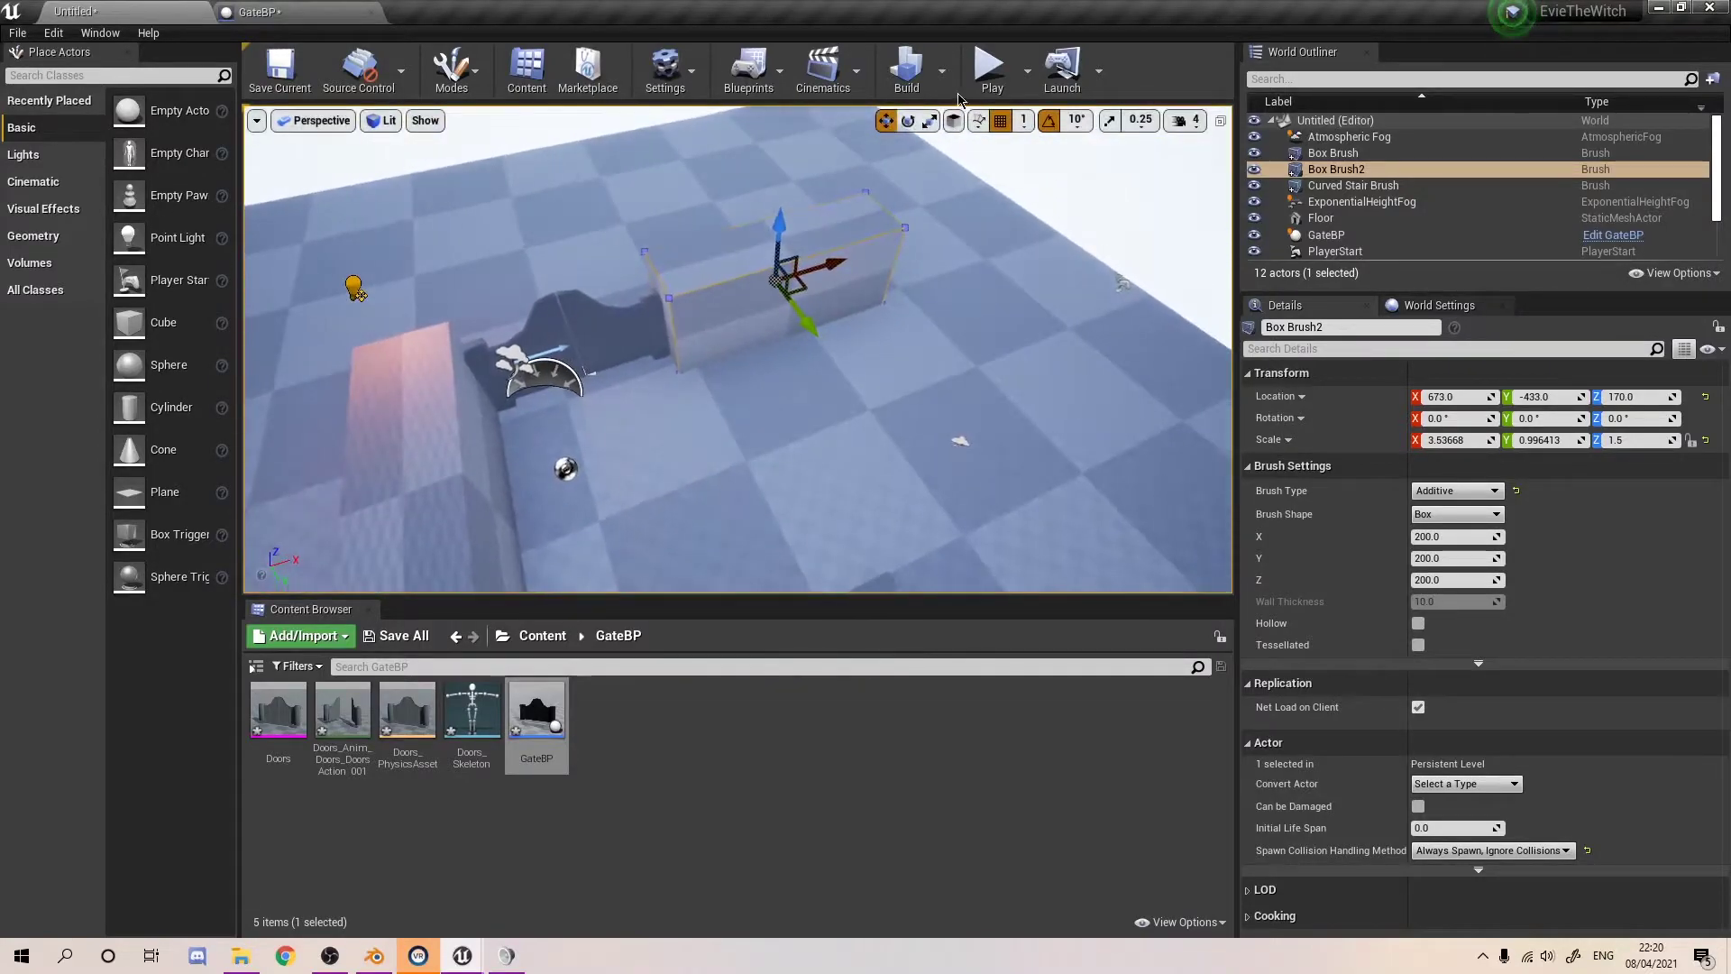
- Play the level, walk the character up to and around the gate, stop playing, and return to the GateBP blueprint
{"action": "left_click", "coordinate": [985, 70]}
{"action": "left_click", "coordinate": [935, 389]}
{"action": "key", "text": "w"}
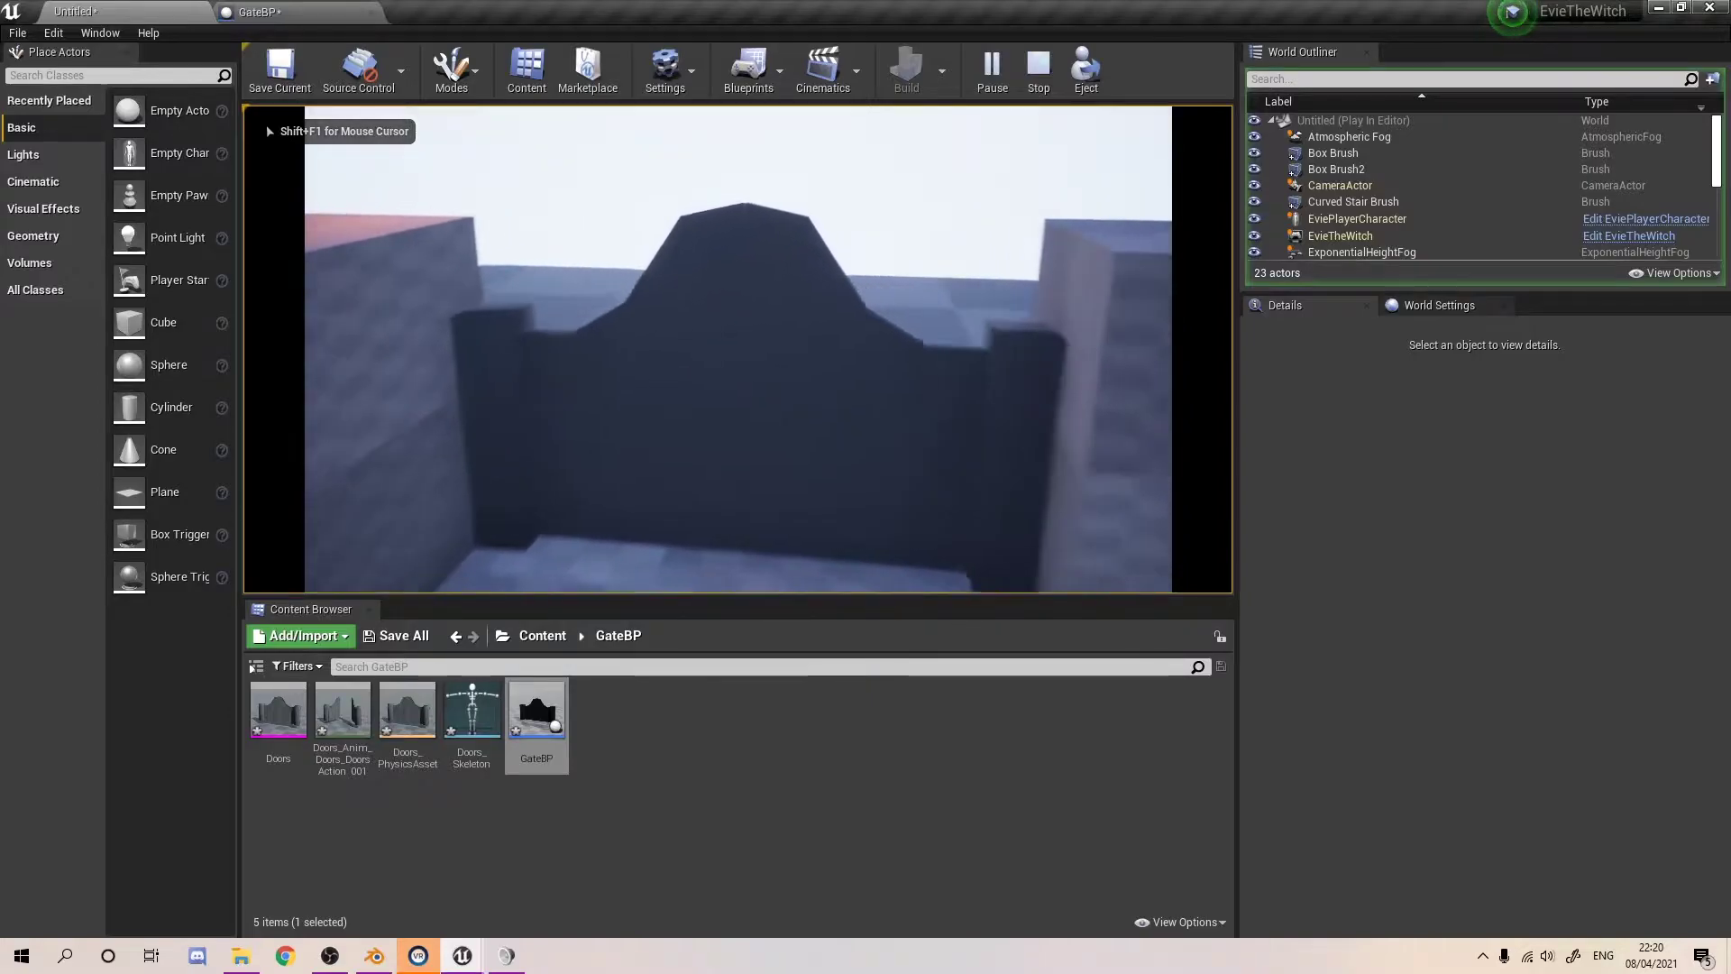
{"action": "key", "text": "s"}
{"action": "key", "text": "w"}
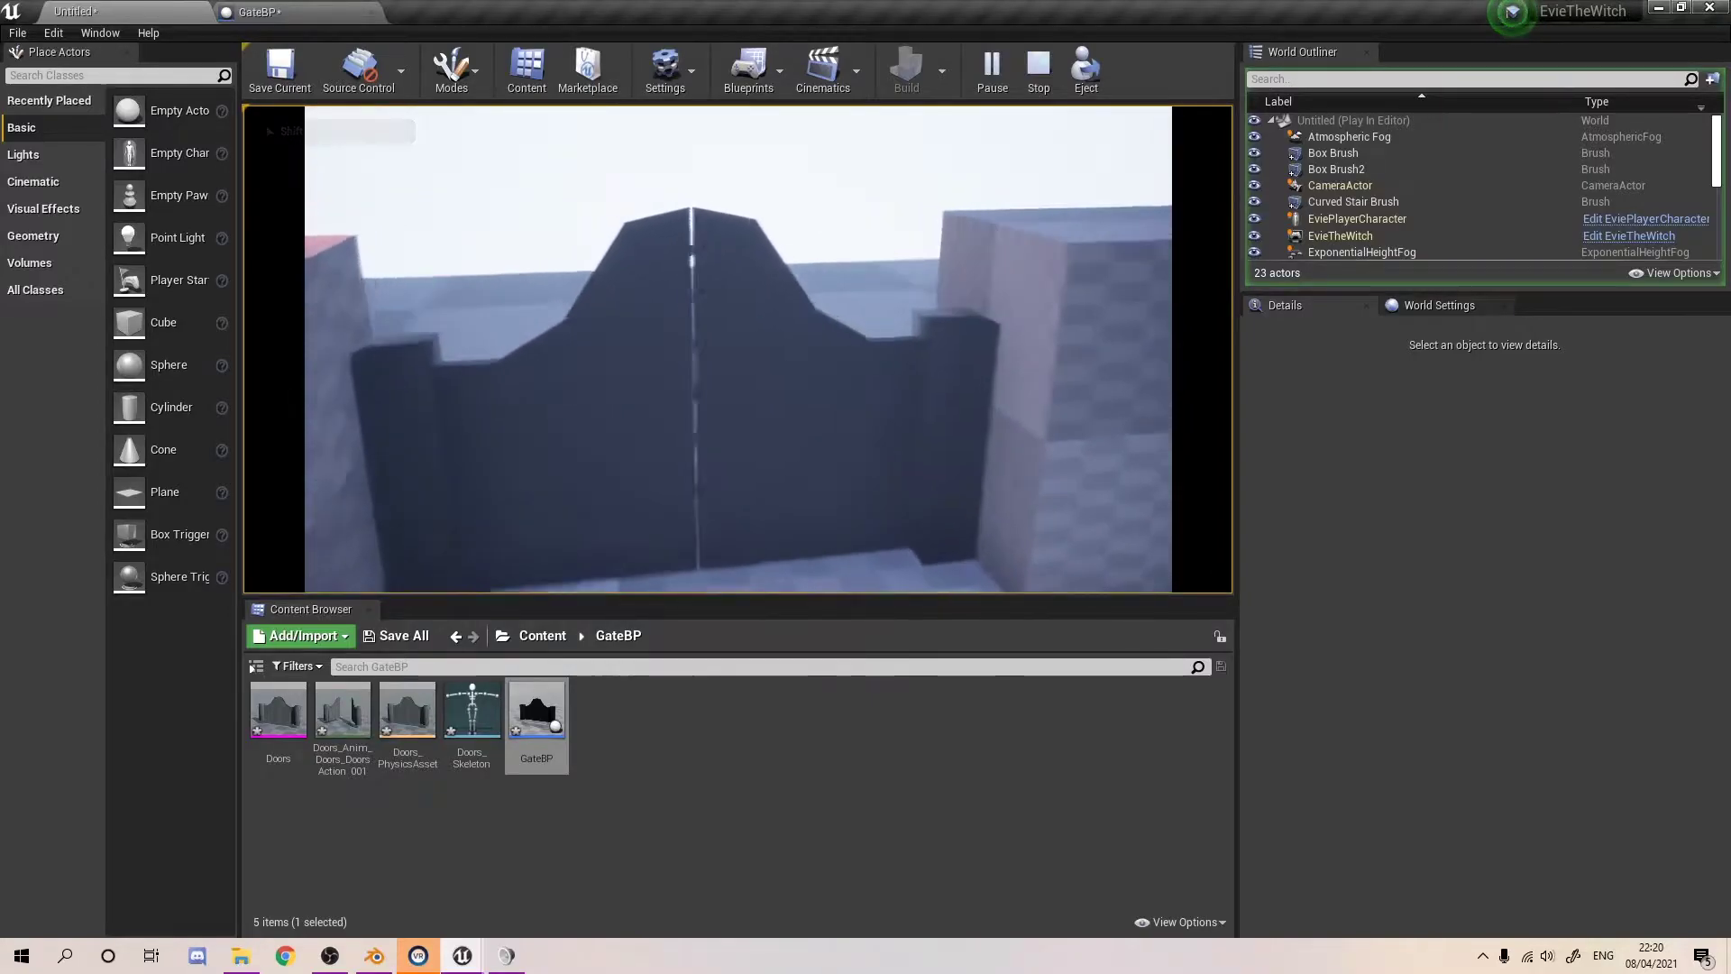
{"action": "key", "text": "w"}
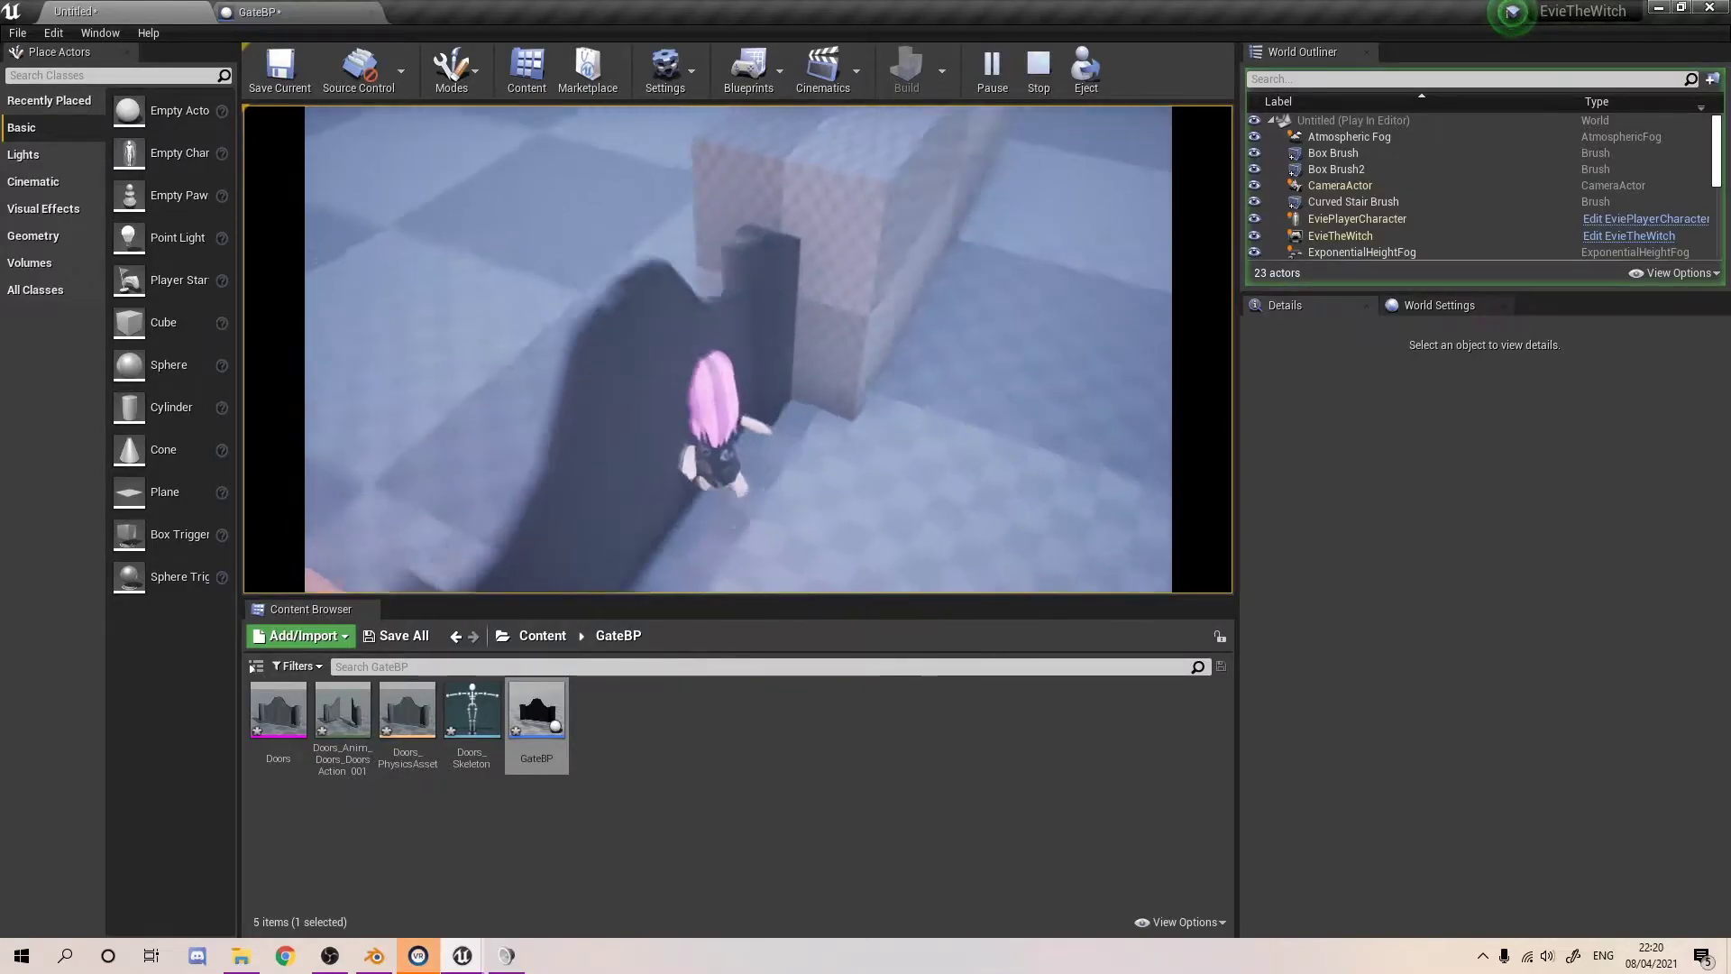
{"action": "key", "text": "w"}
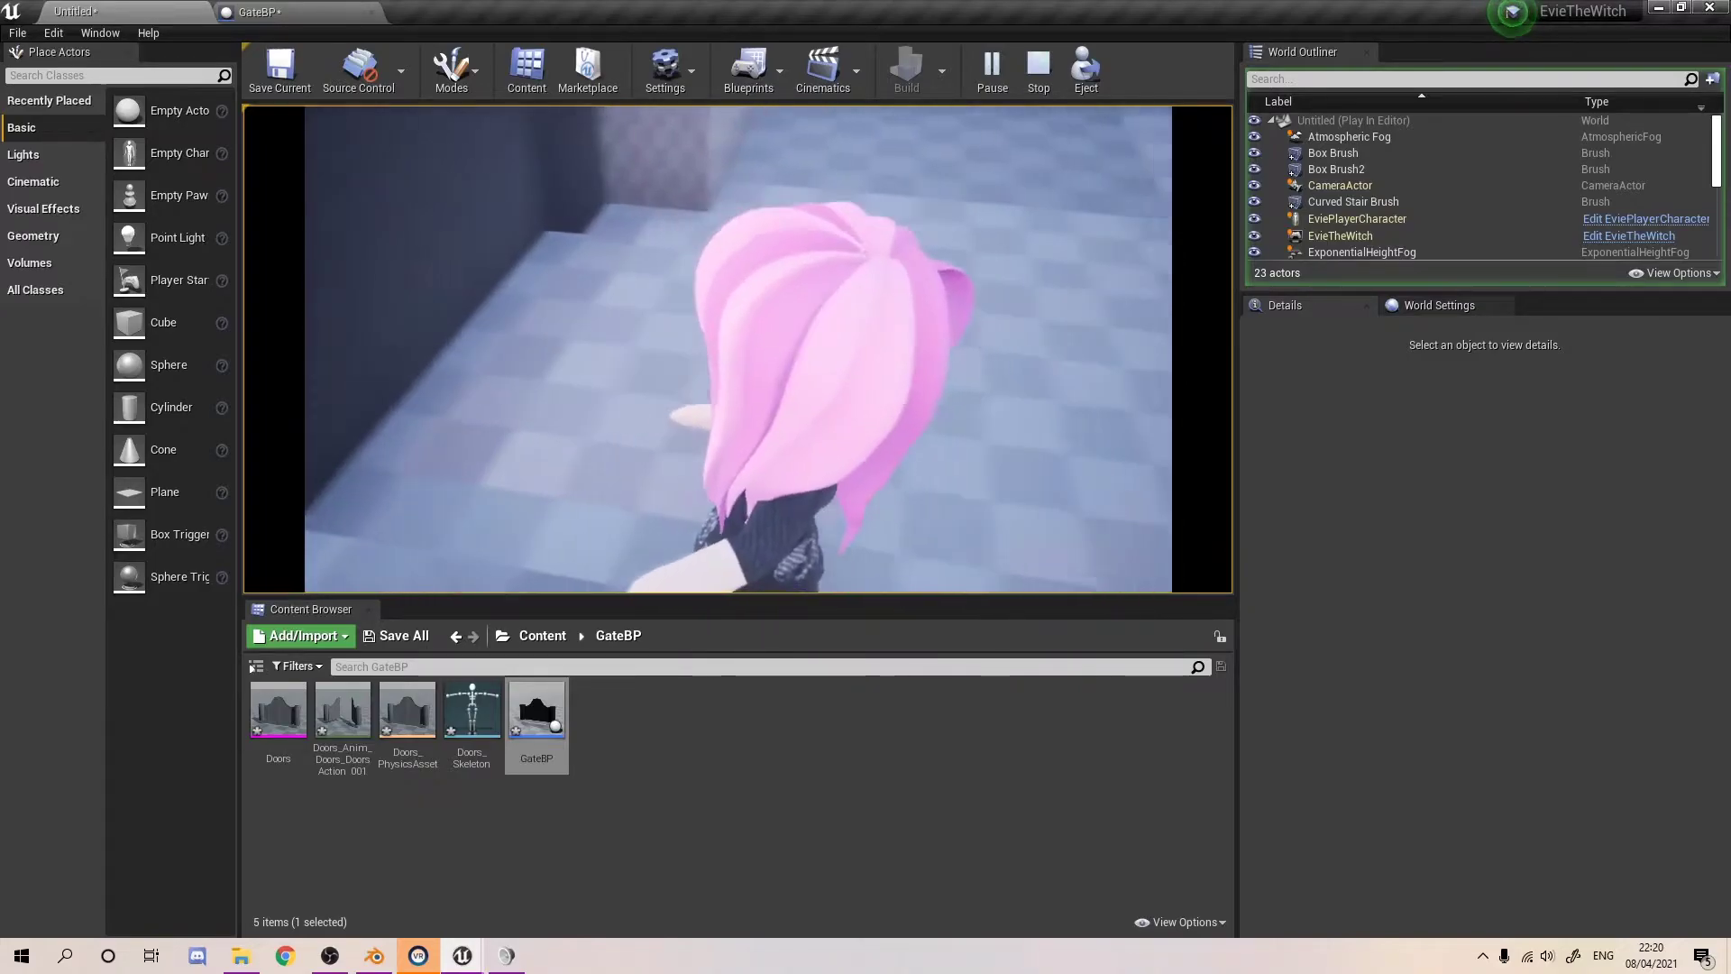
{"action": "key", "text": "s"}
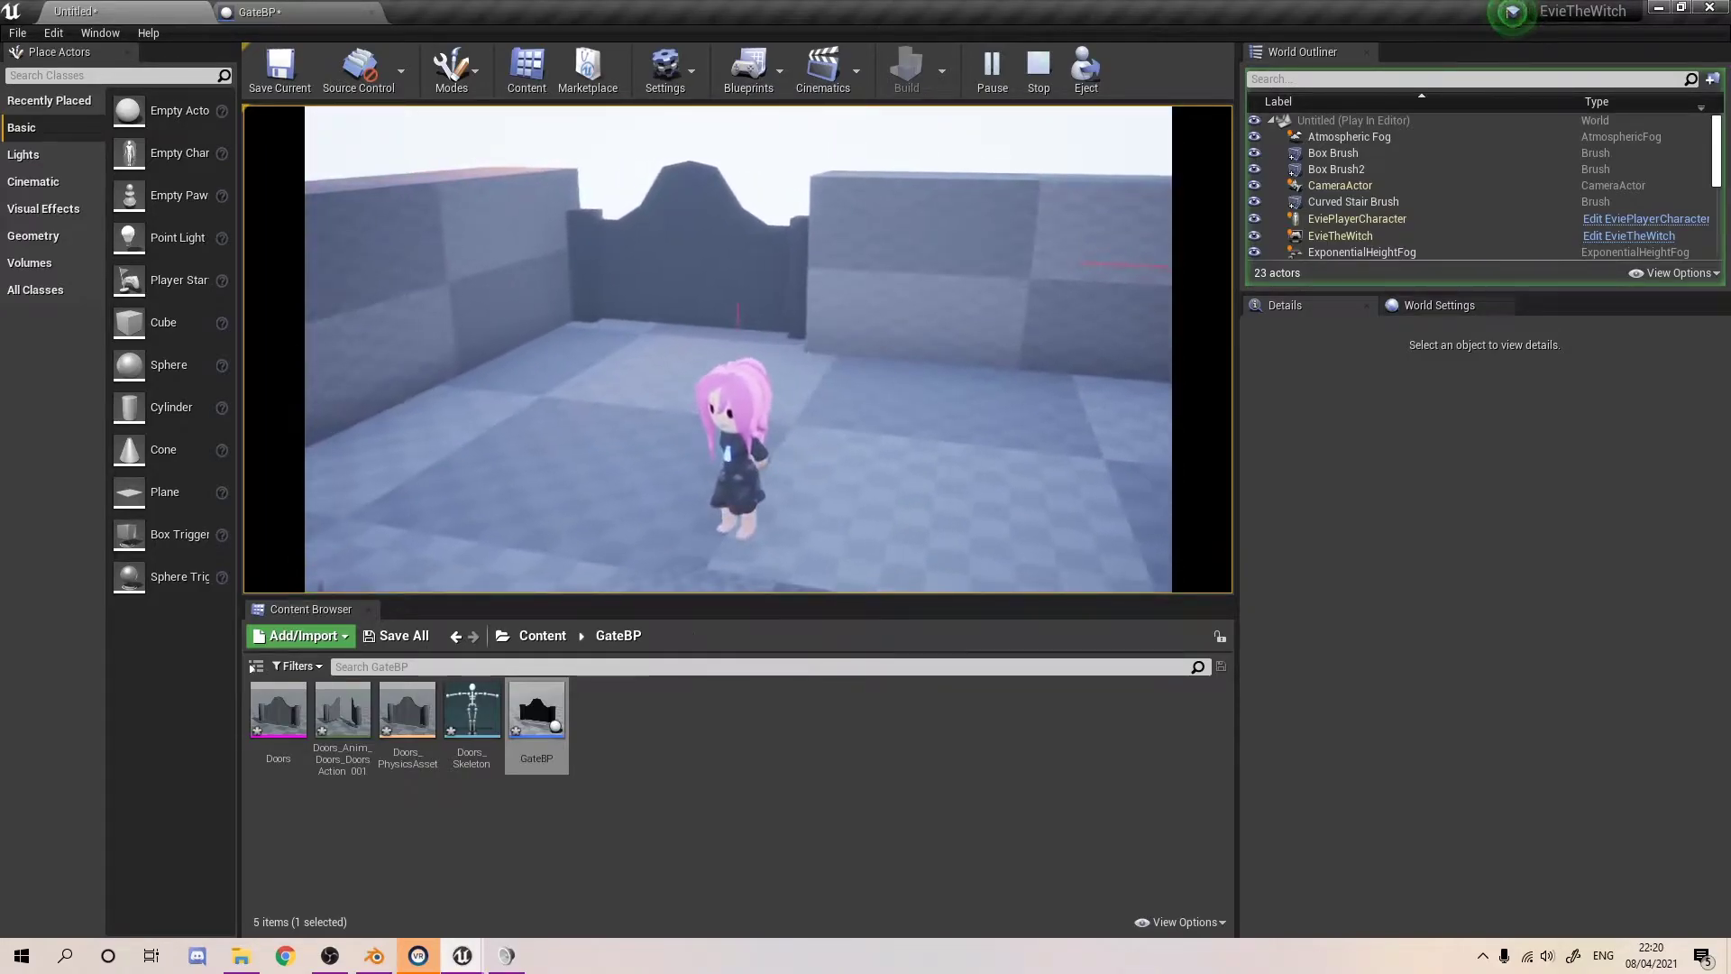
{"action": "key", "text": "w"}
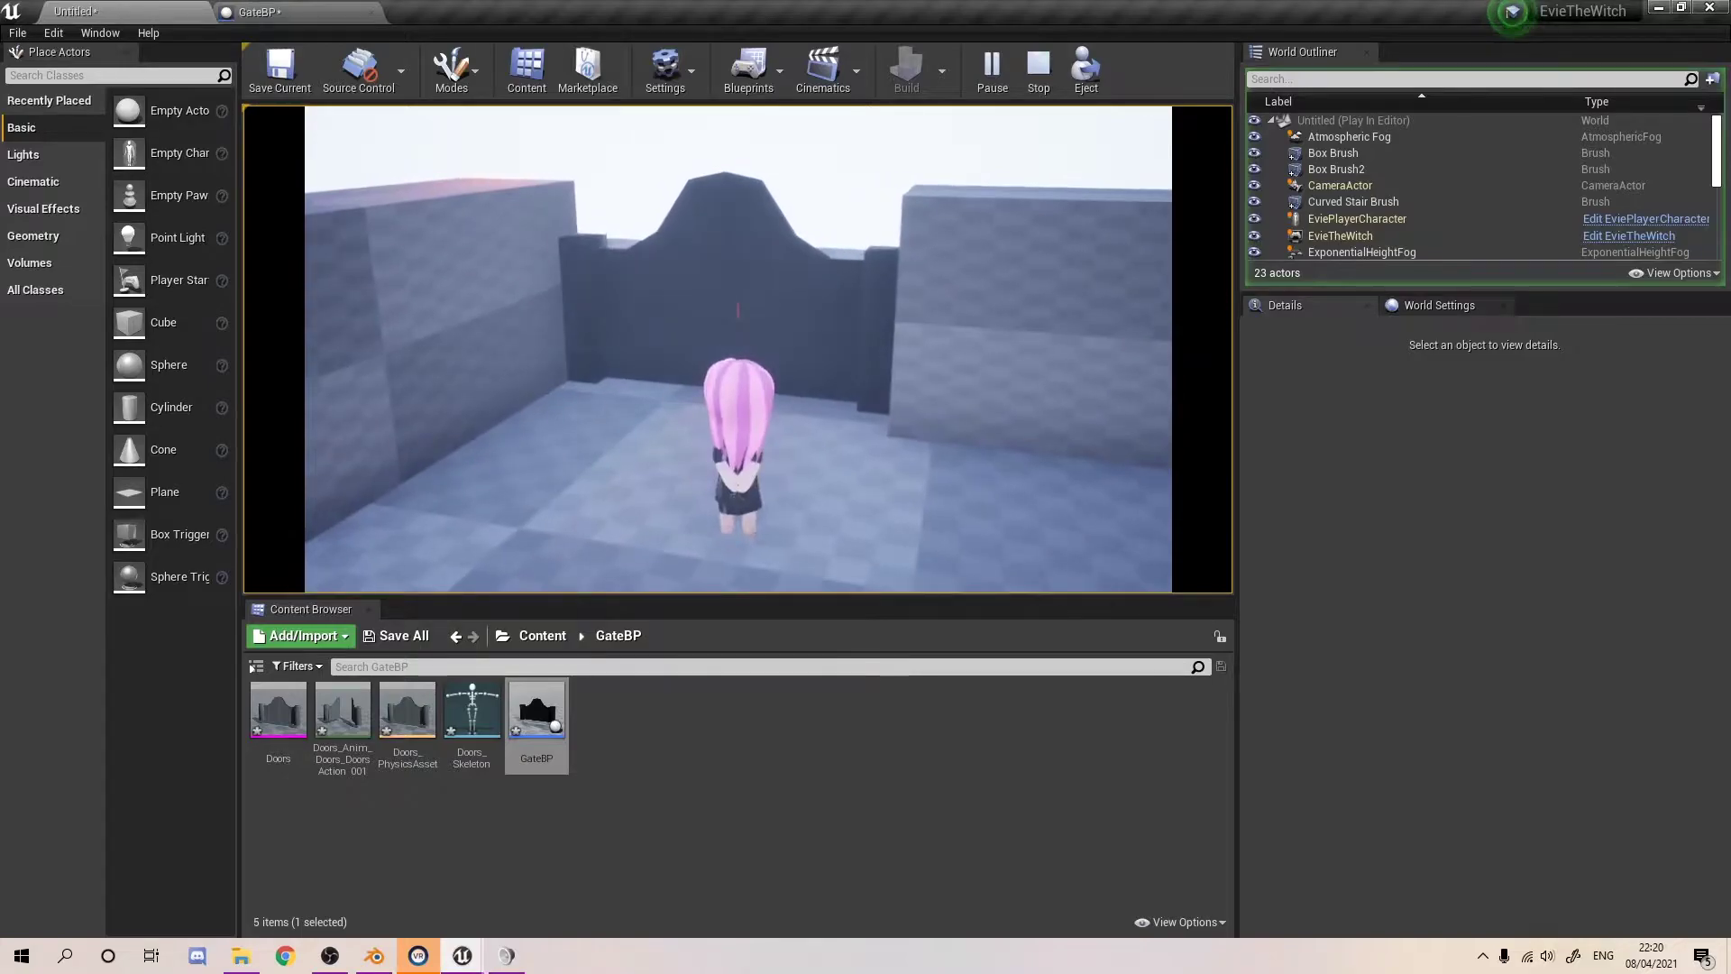
{"action": "key", "text": "a"}
{"action": "key", "text": "d"}
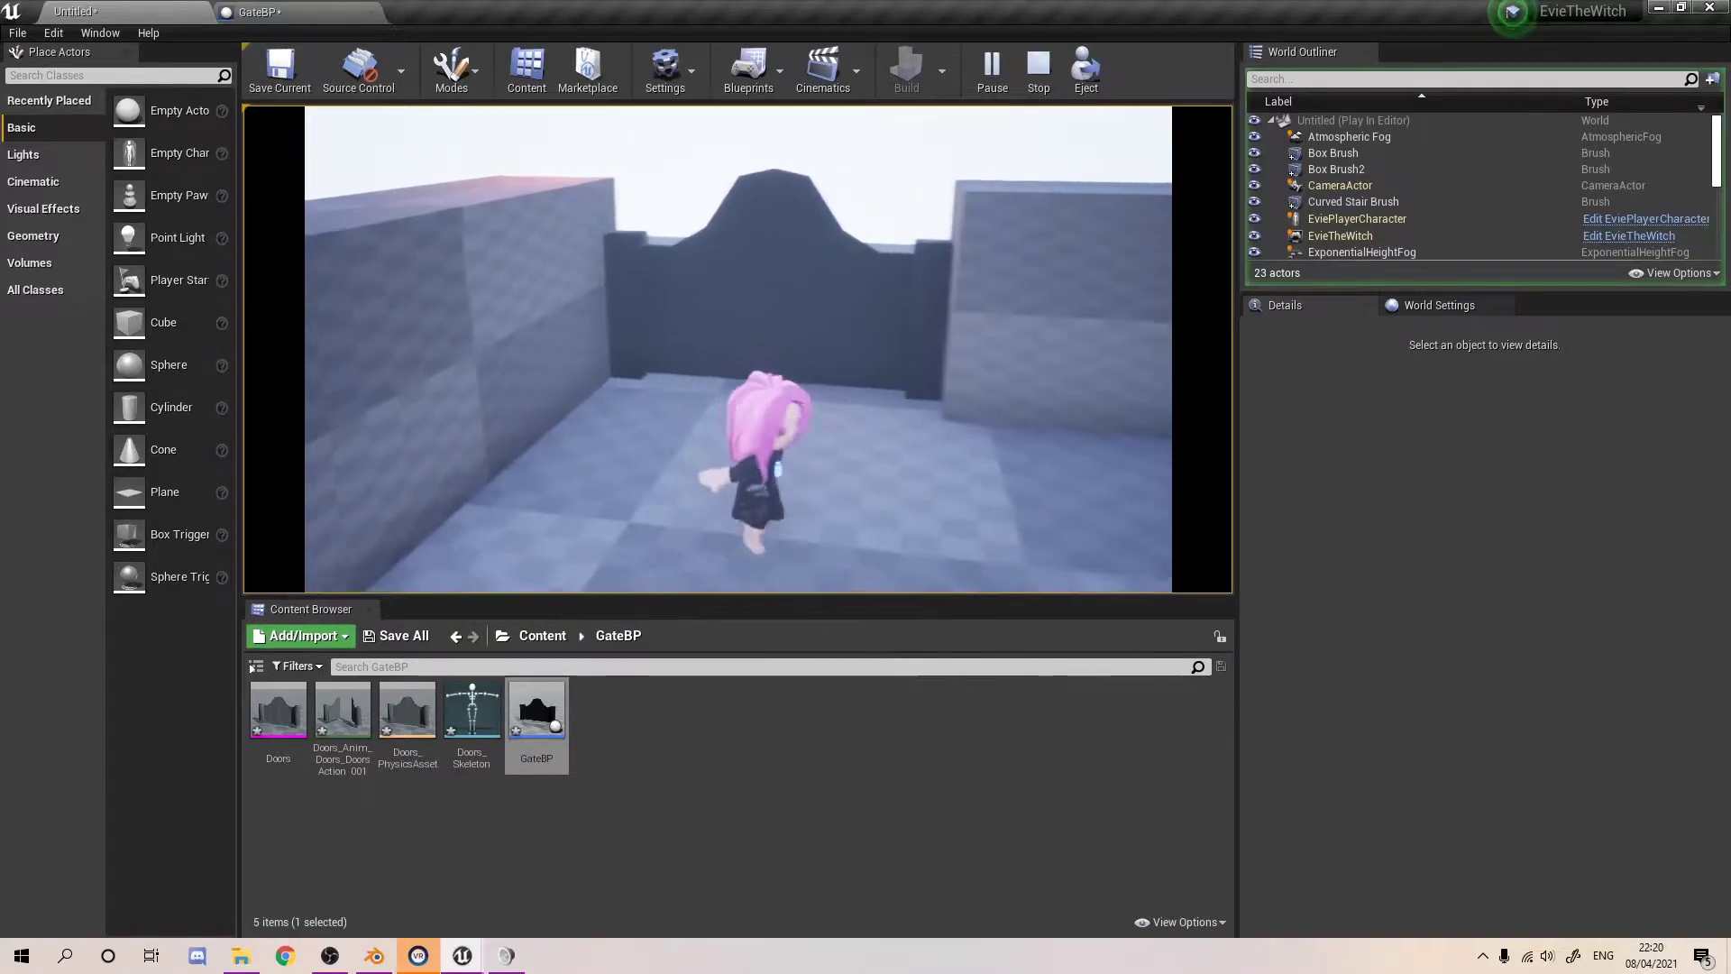
{"action": "key", "text": "Escape"}
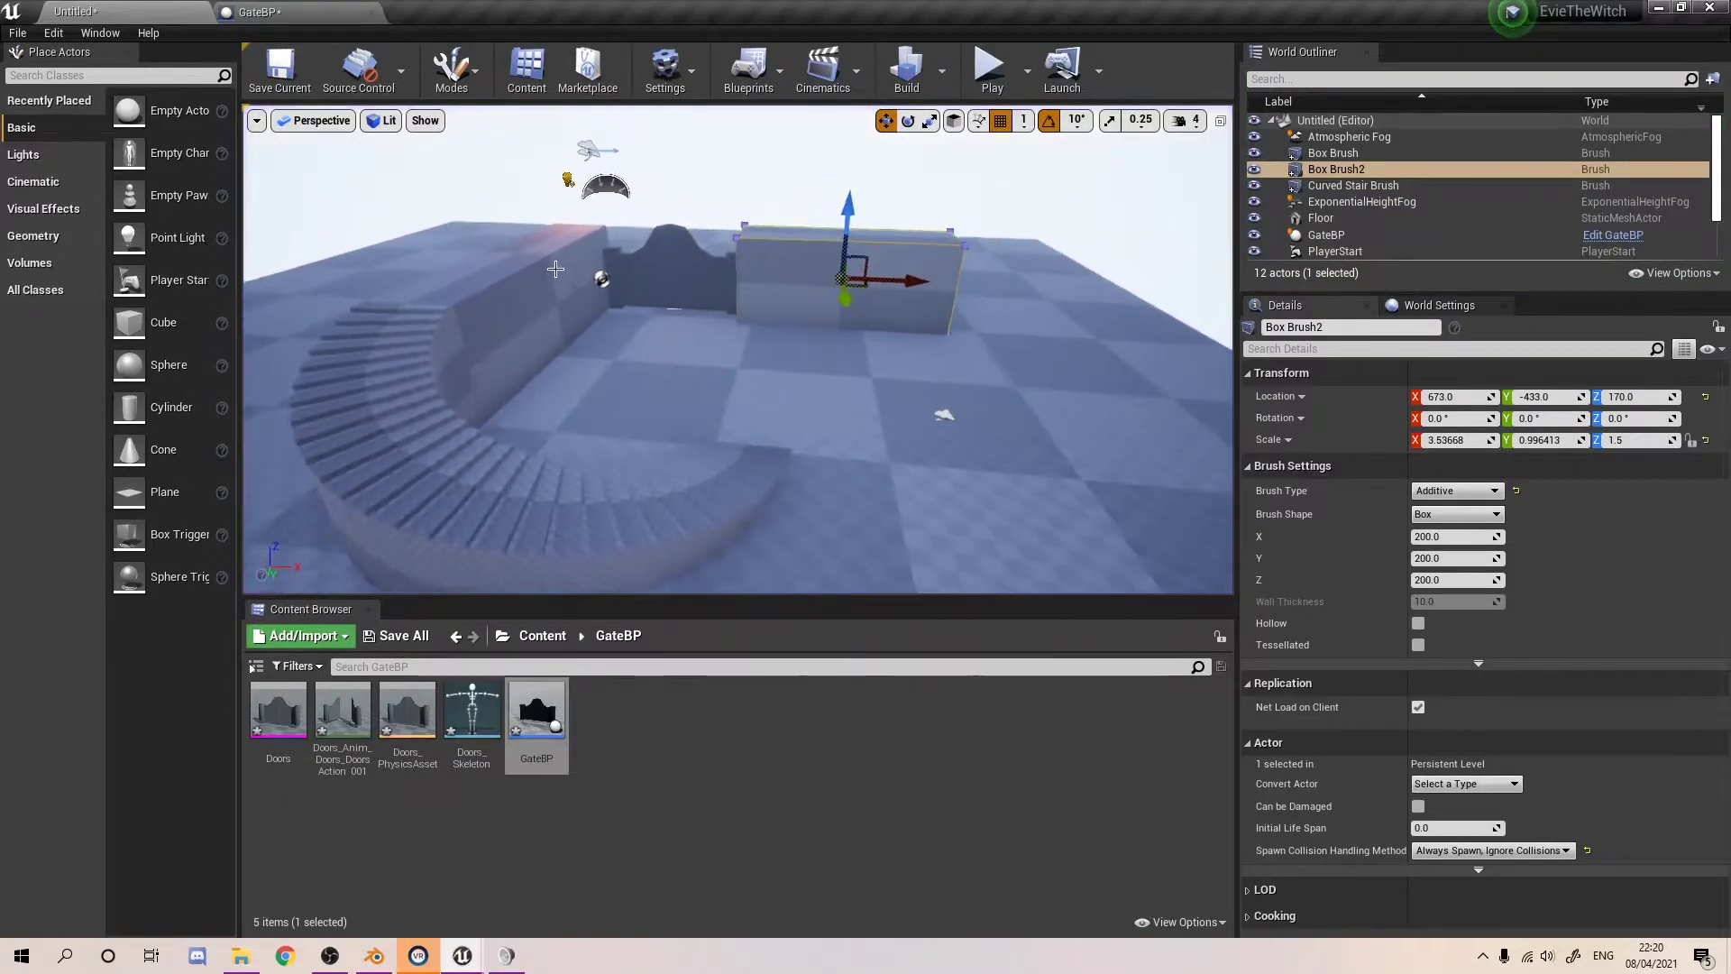
{"action": "left_click", "coordinate": [306, 7]}
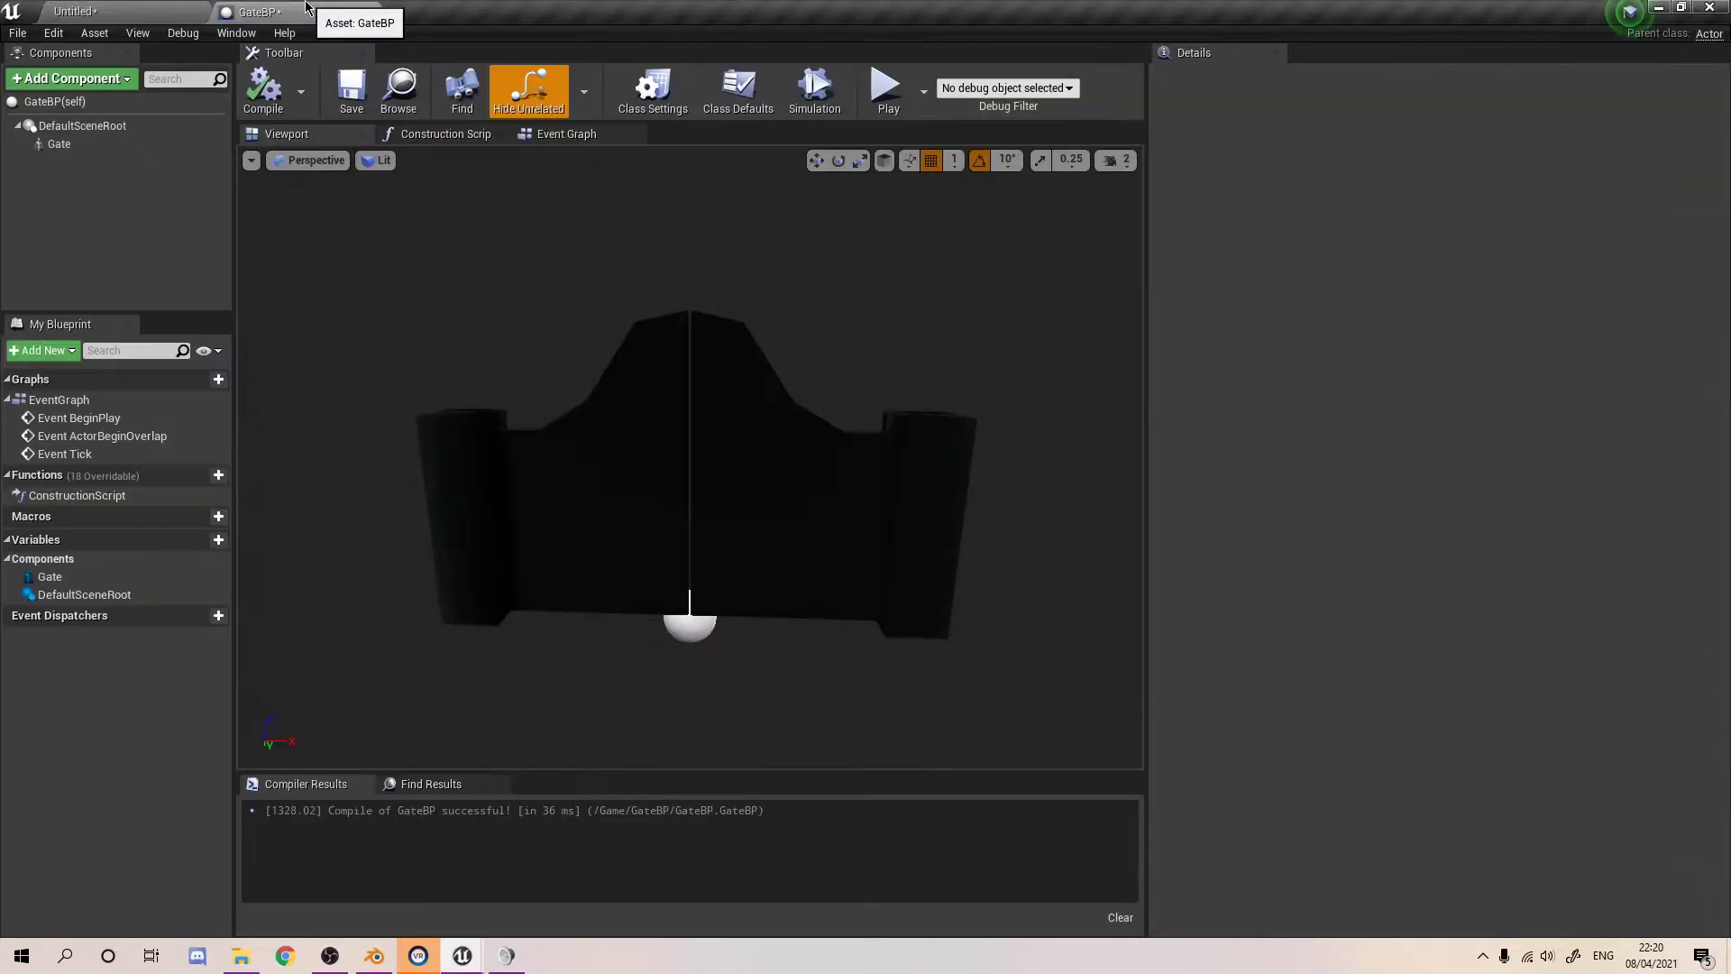
- Set the Gate component's collision preset to BlockAll and compile the blueprint
{"action": "left_click", "coordinate": [99, 145]}
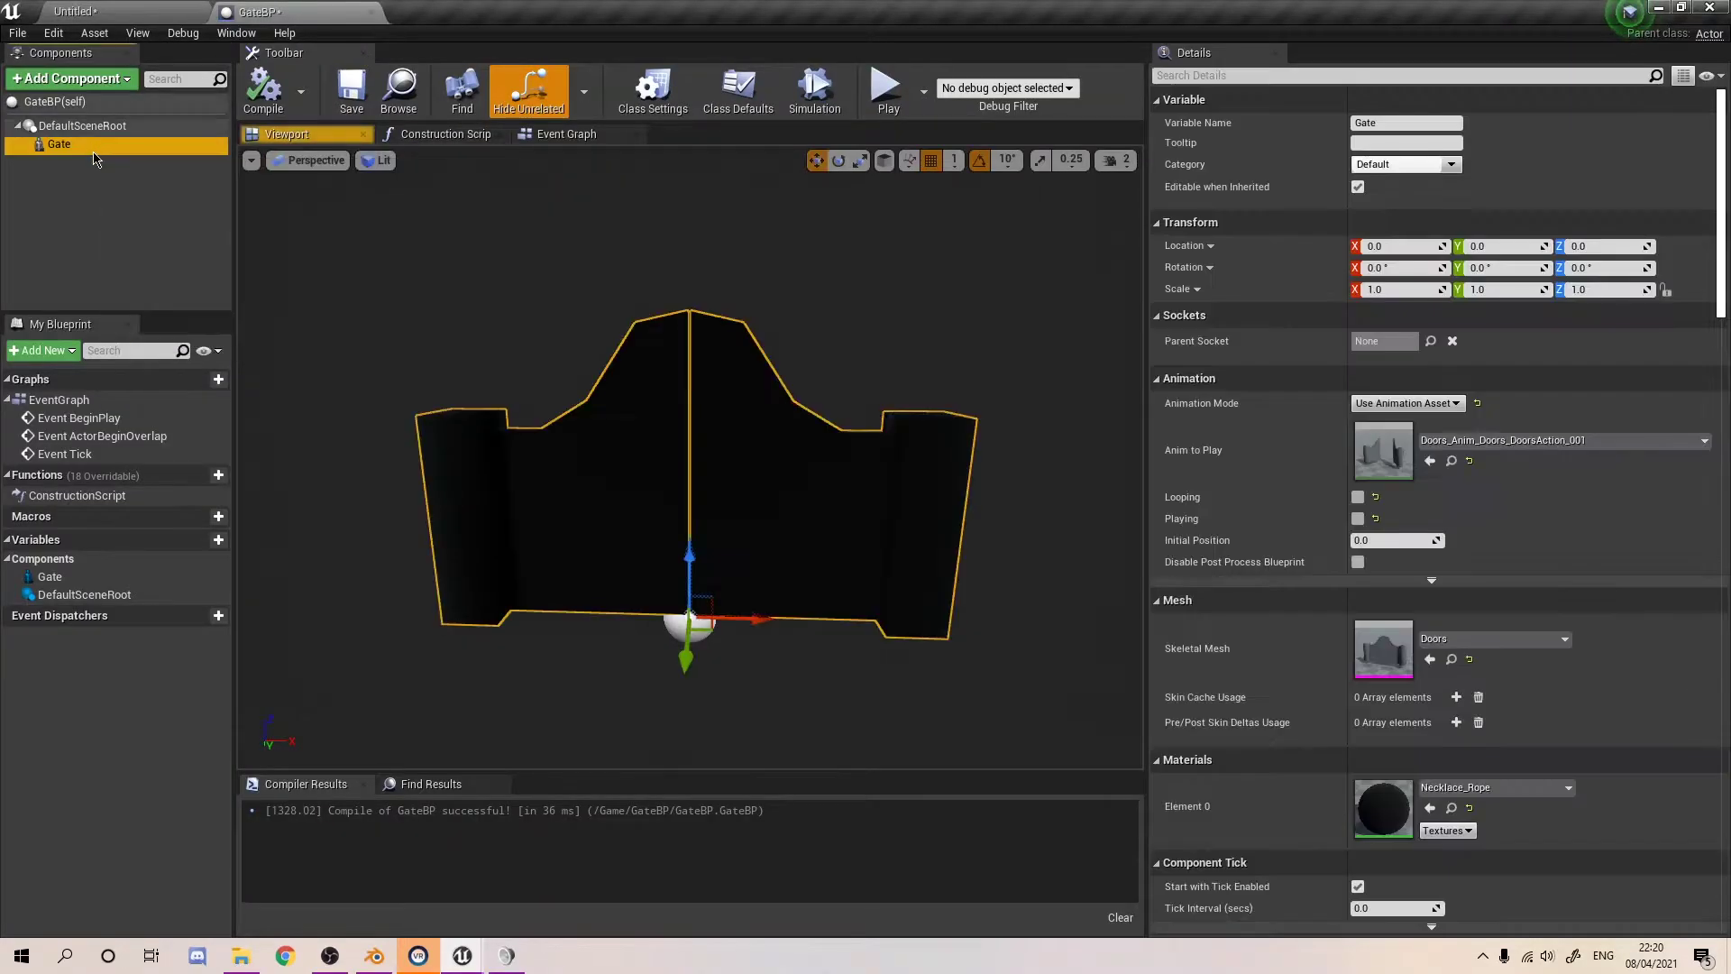
{"action": "scroll", "coordinate": [1321, 377], "scroll_direction": "down", "scroll_amount": 3}
{"action": "scroll", "coordinate": [1298, 374], "scroll_direction": "down", "scroll_amount": 5}
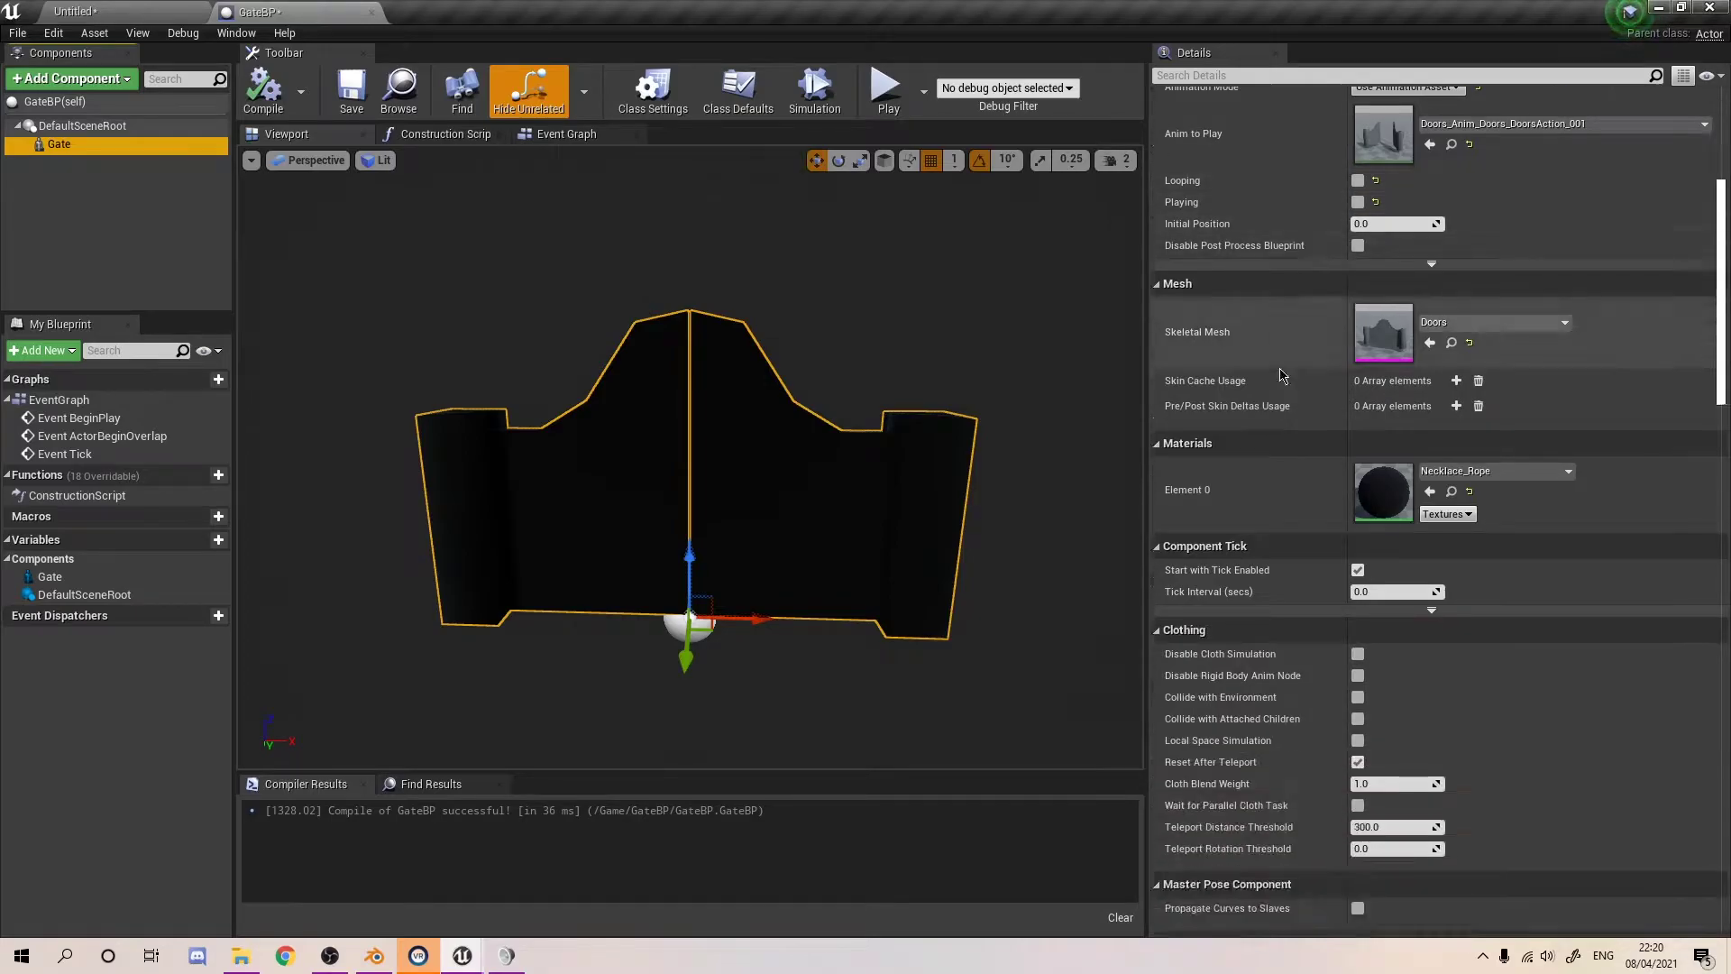
{"action": "scroll", "coordinate": [1263, 358], "scroll_direction": "down", "scroll_amount": 8}
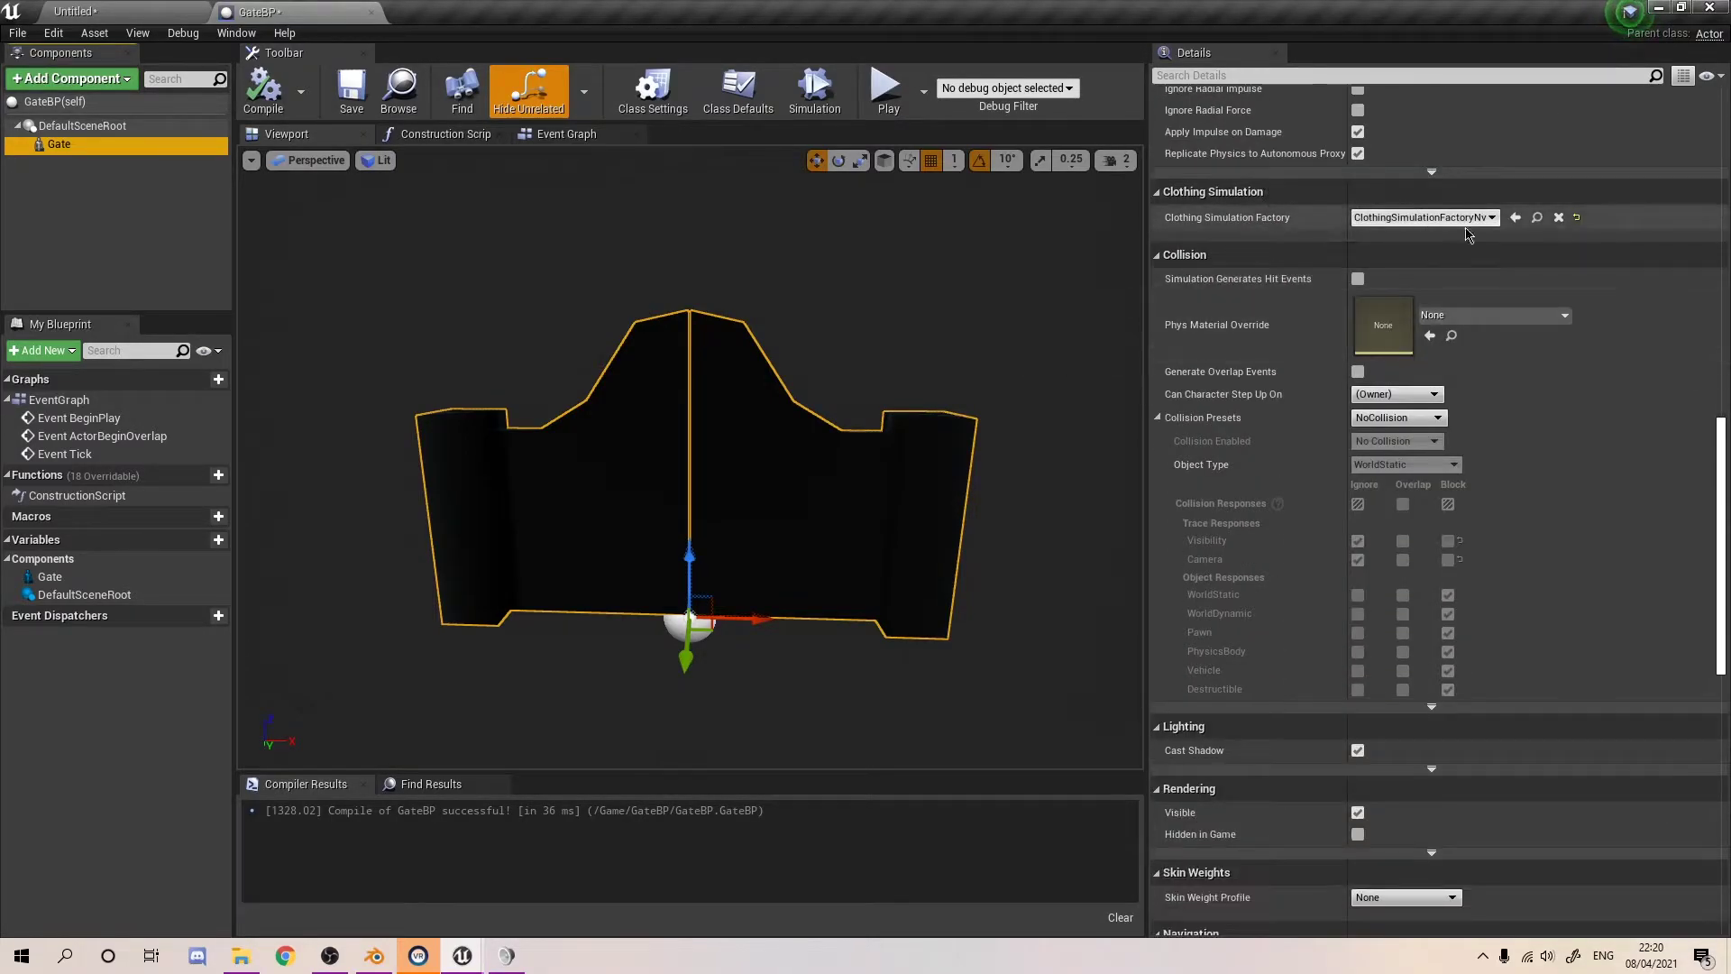
{"action": "left_click", "coordinate": [1397, 417]}
{"action": "left_click", "coordinate": [1379, 458]}
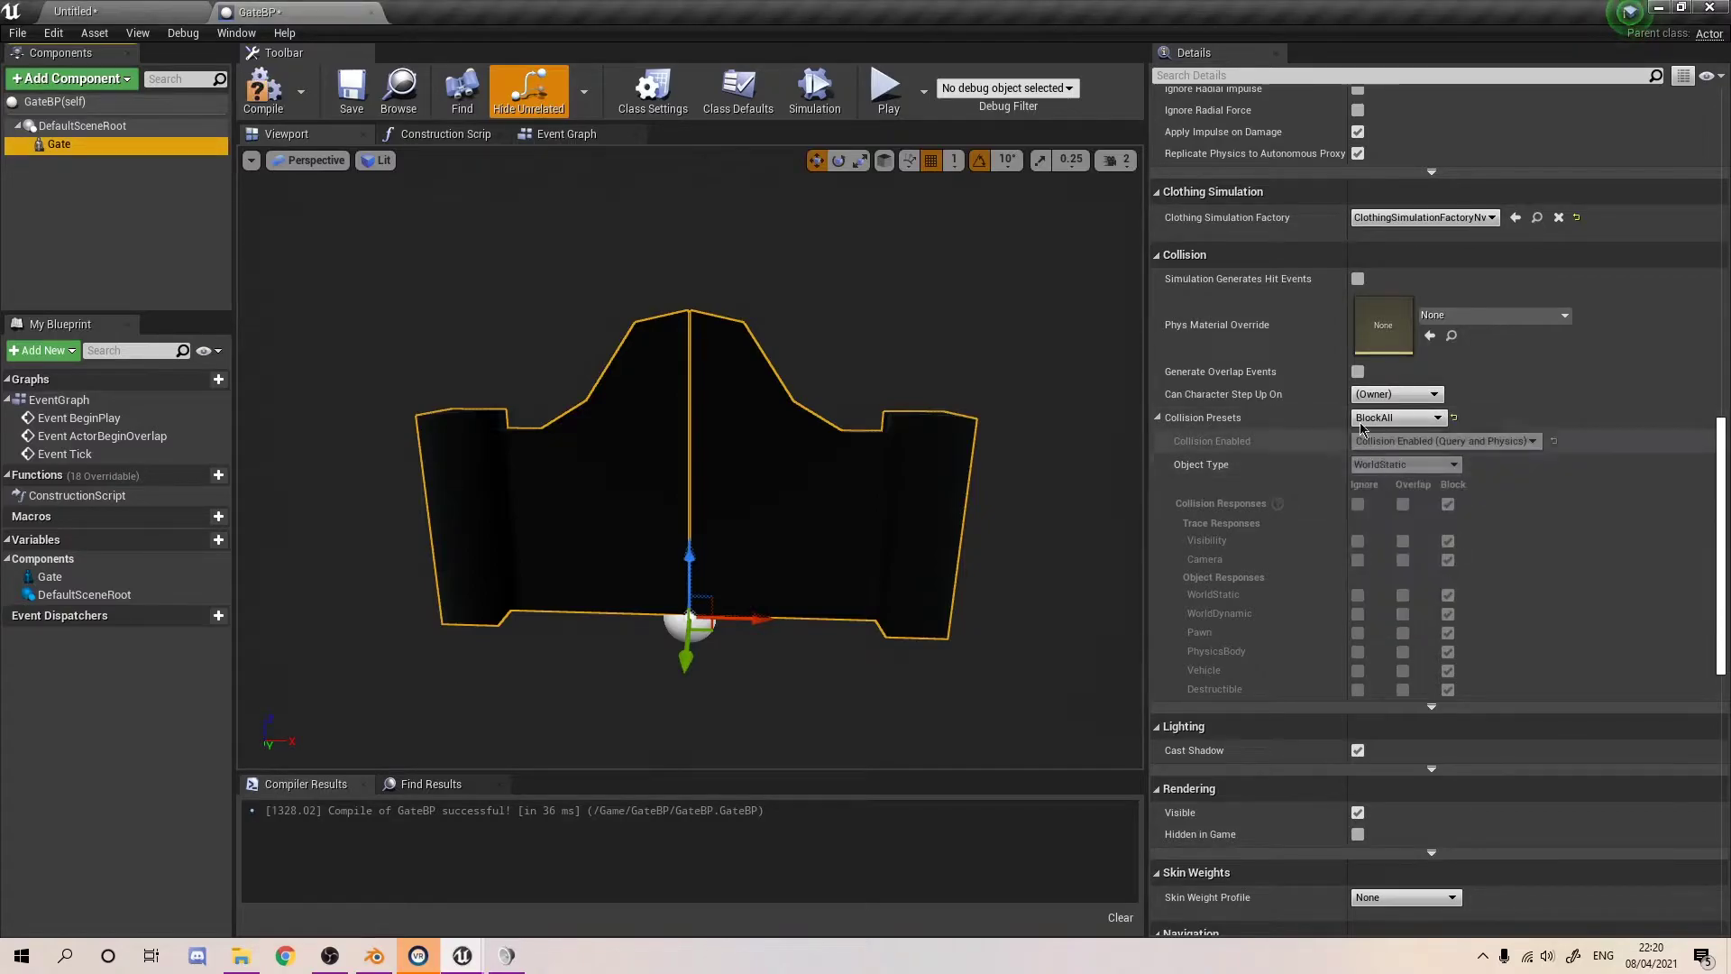
{"action": "left_click", "coordinate": [268, 106]}
- Play the level, walk the character against the closed gate to test its collision, and stop playing
{"action": "left_click", "coordinate": [76, 11]}
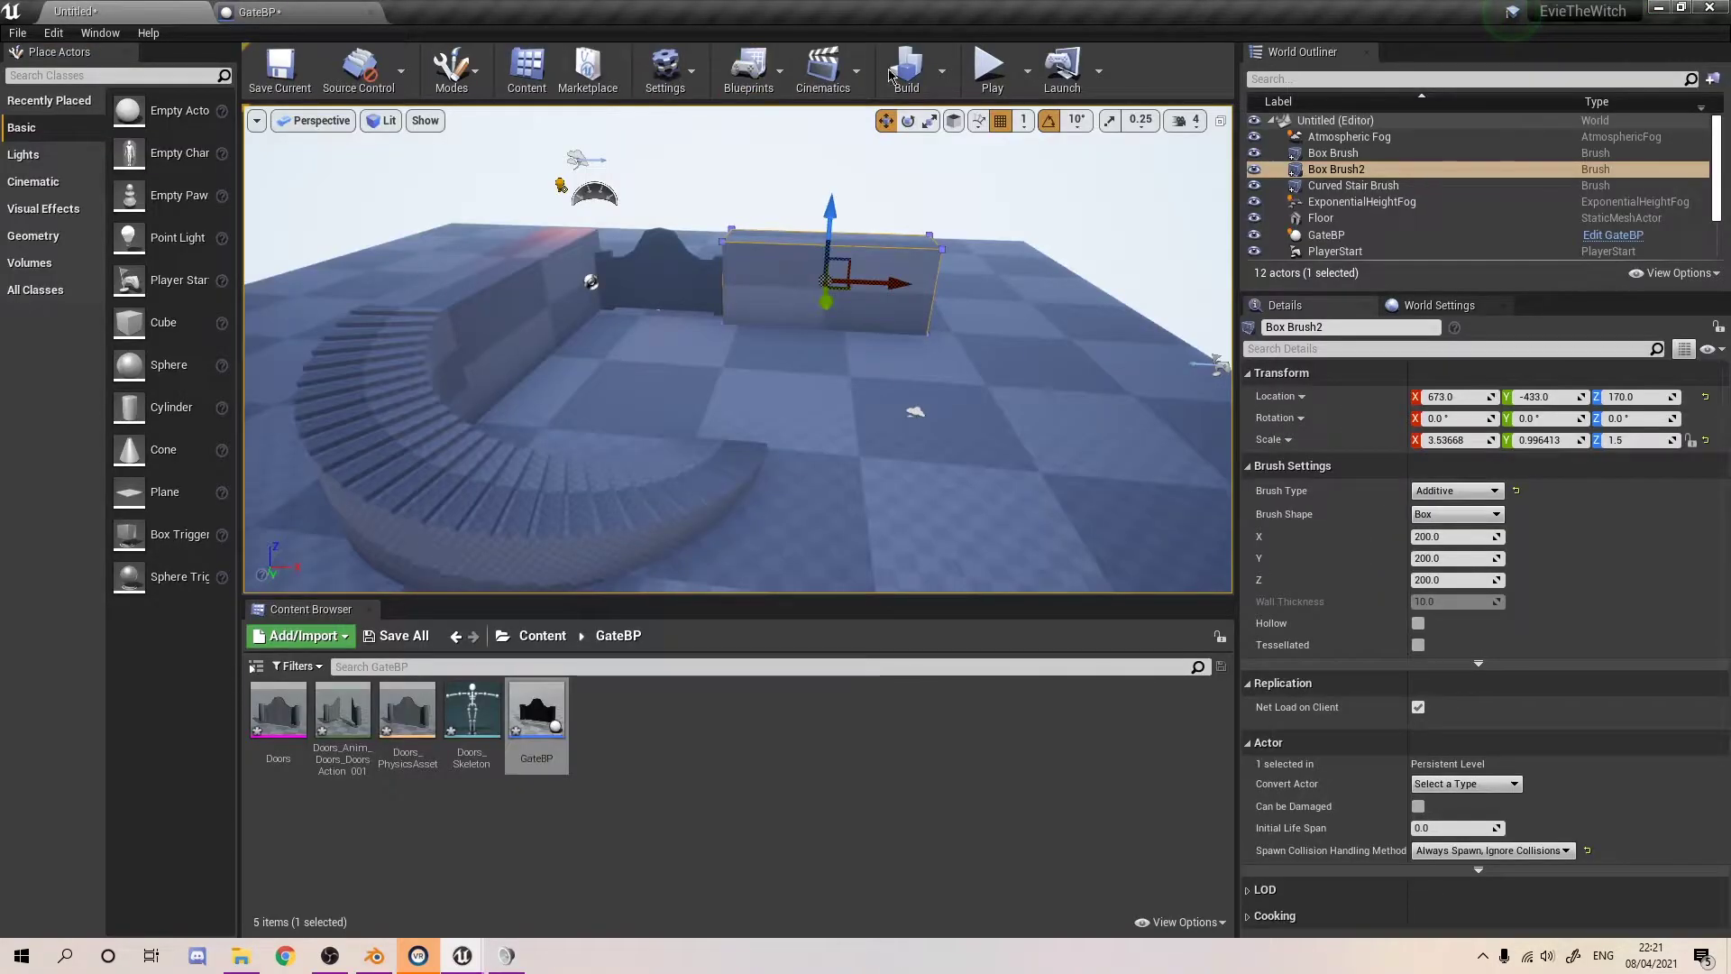
{"action": "left_click", "coordinate": [989, 67]}
{"action": "key", "text": "w"}
{"action": "key", "text": "w"}
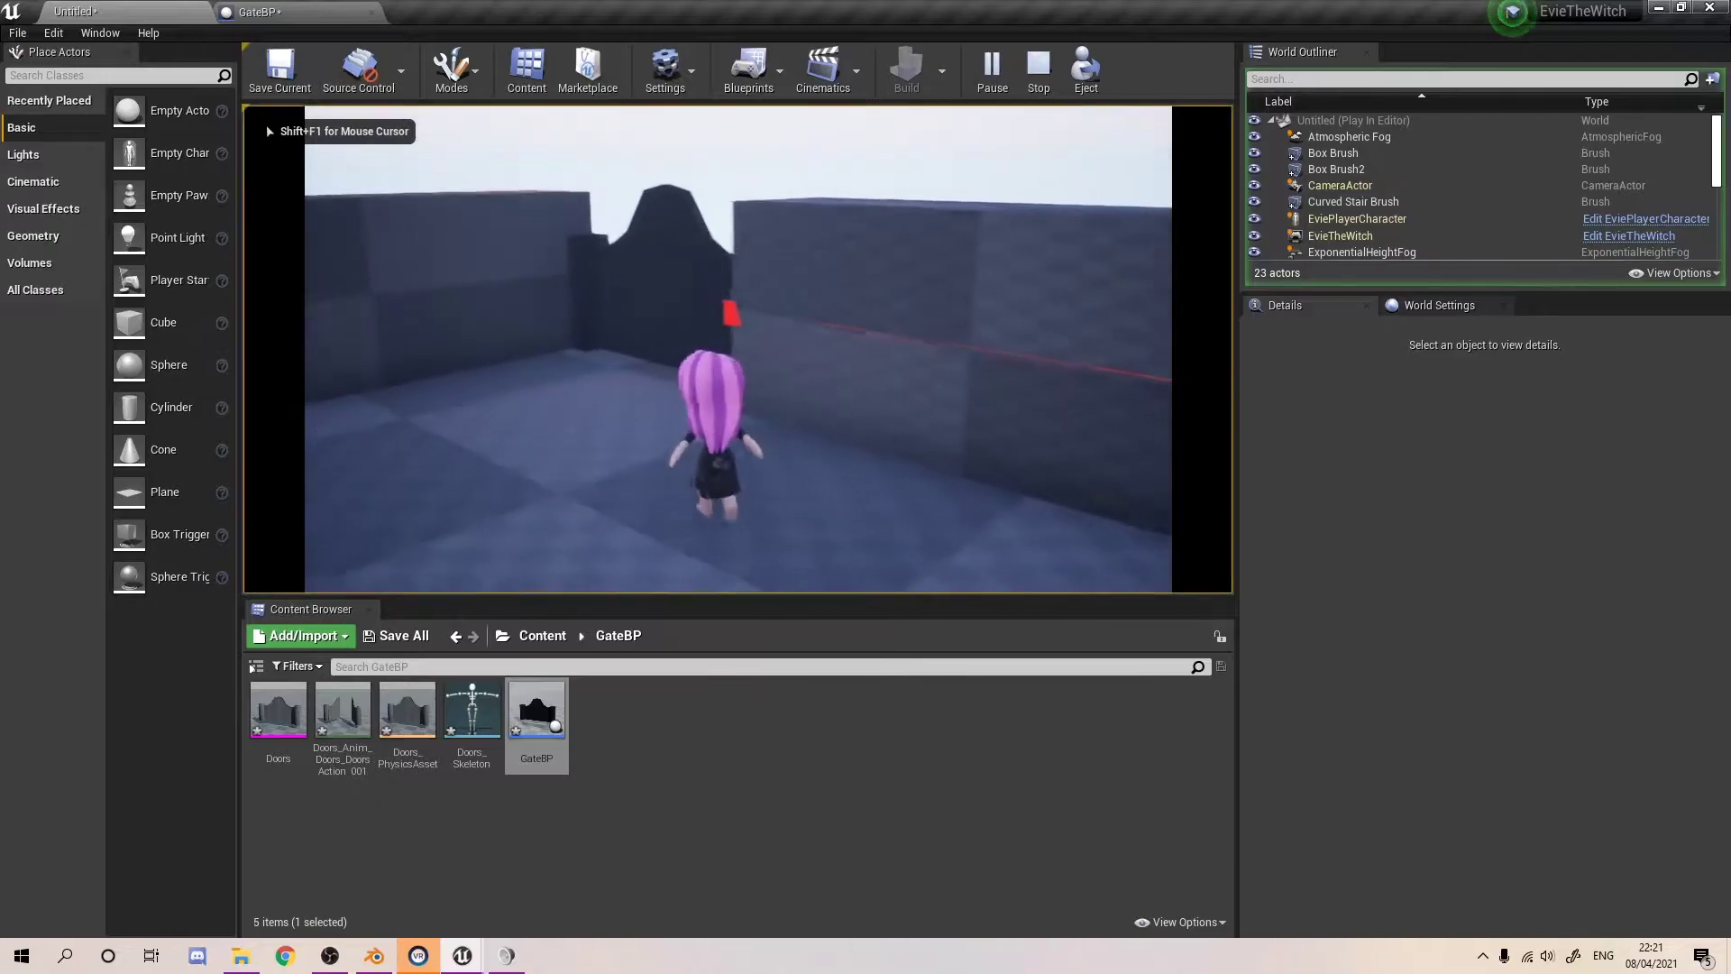
{"action": "key", "text": "a"}
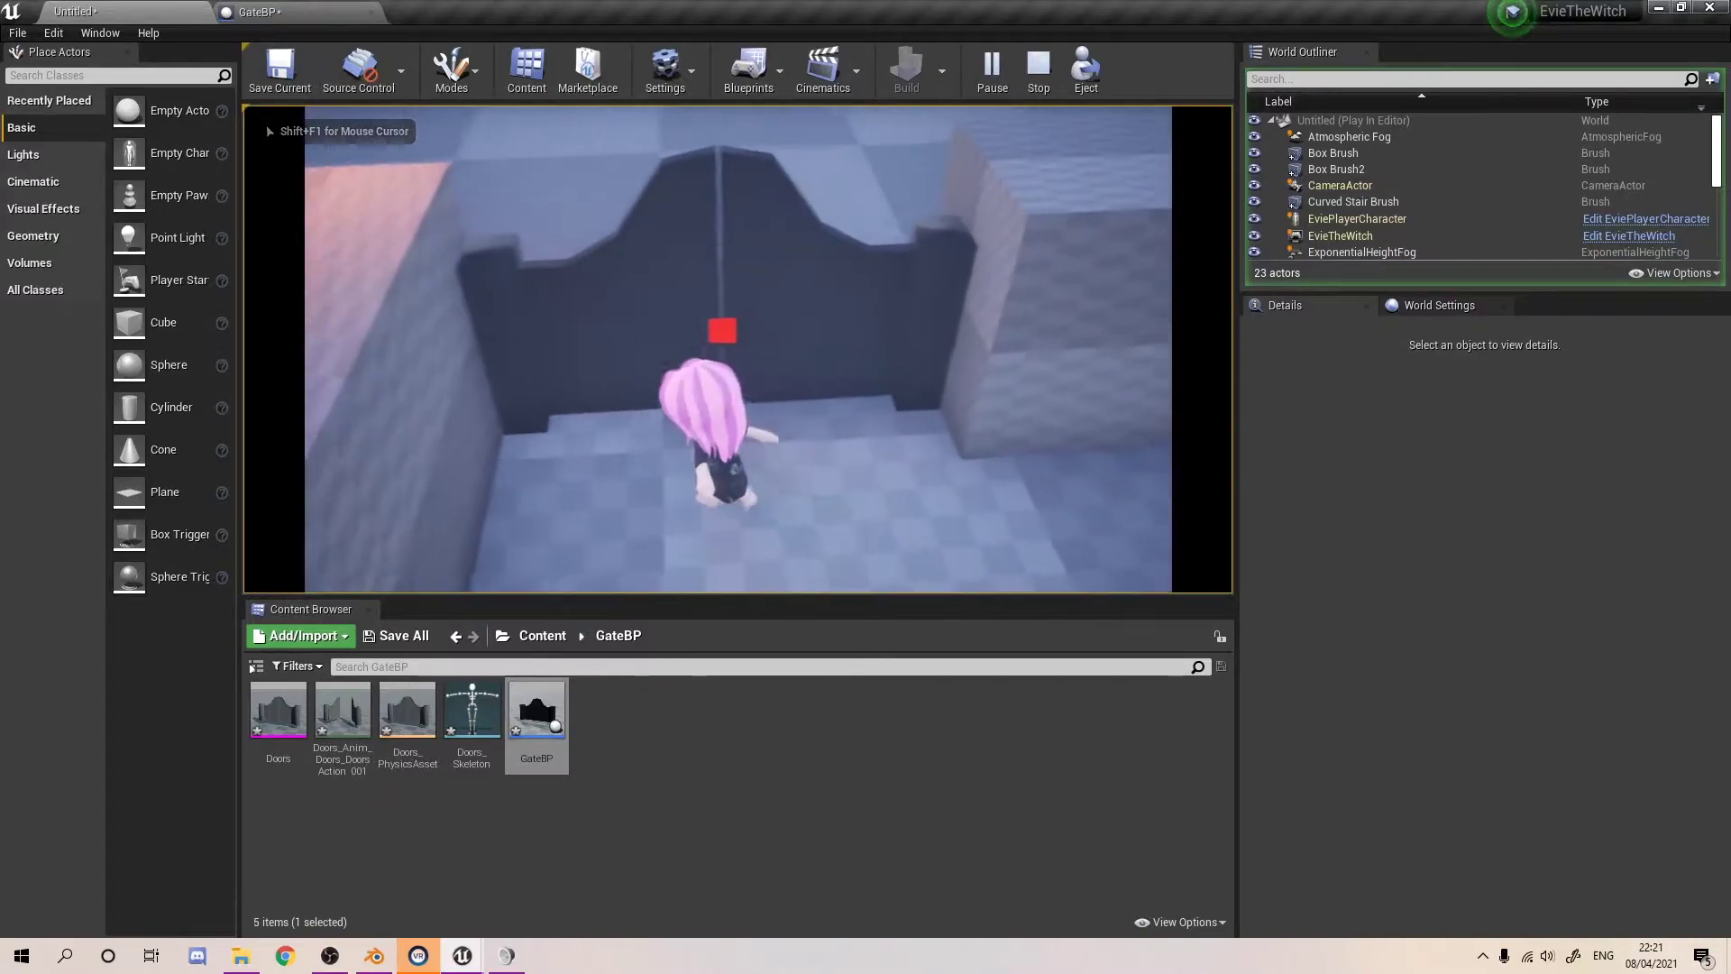
{"action": "key", "text": "d"}
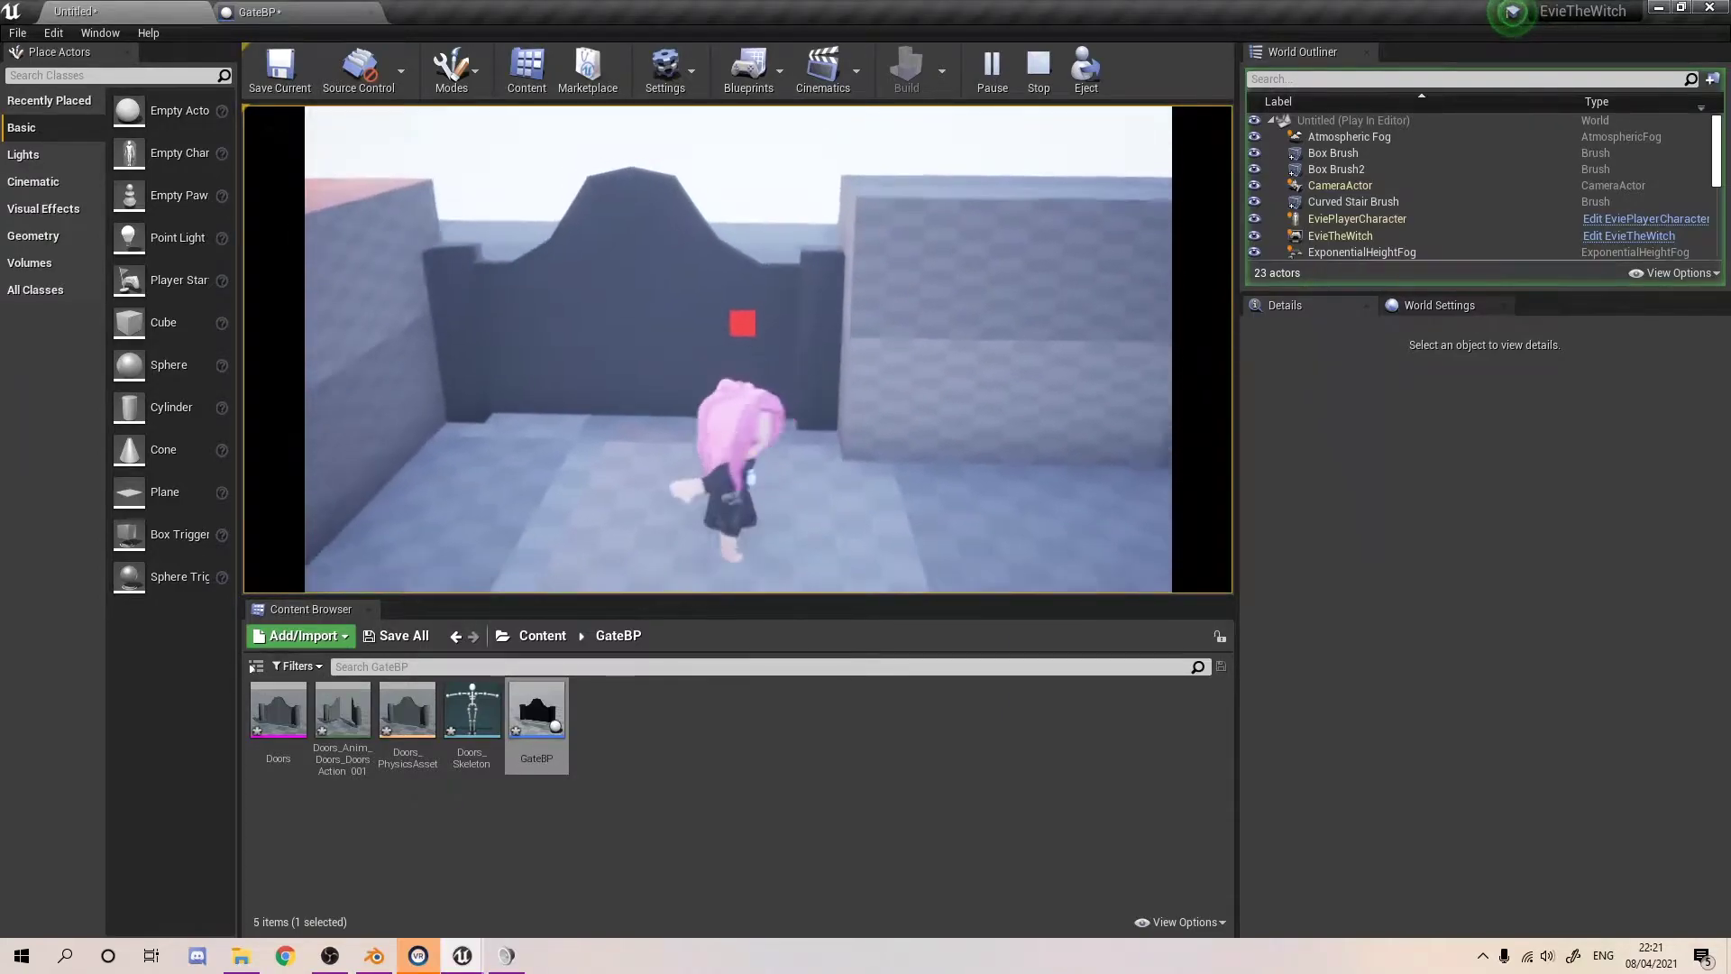
{"action": "key", "text": "s"}
{"action": "key", "text": "Escape"}
- Look through the imported door assets in the GateBP folder and open Doors_PhysicsAsset
{"action": "left_click", "coordinate": [282, 9]}
{"action": "left_click", "coordinate": [75, 11]}
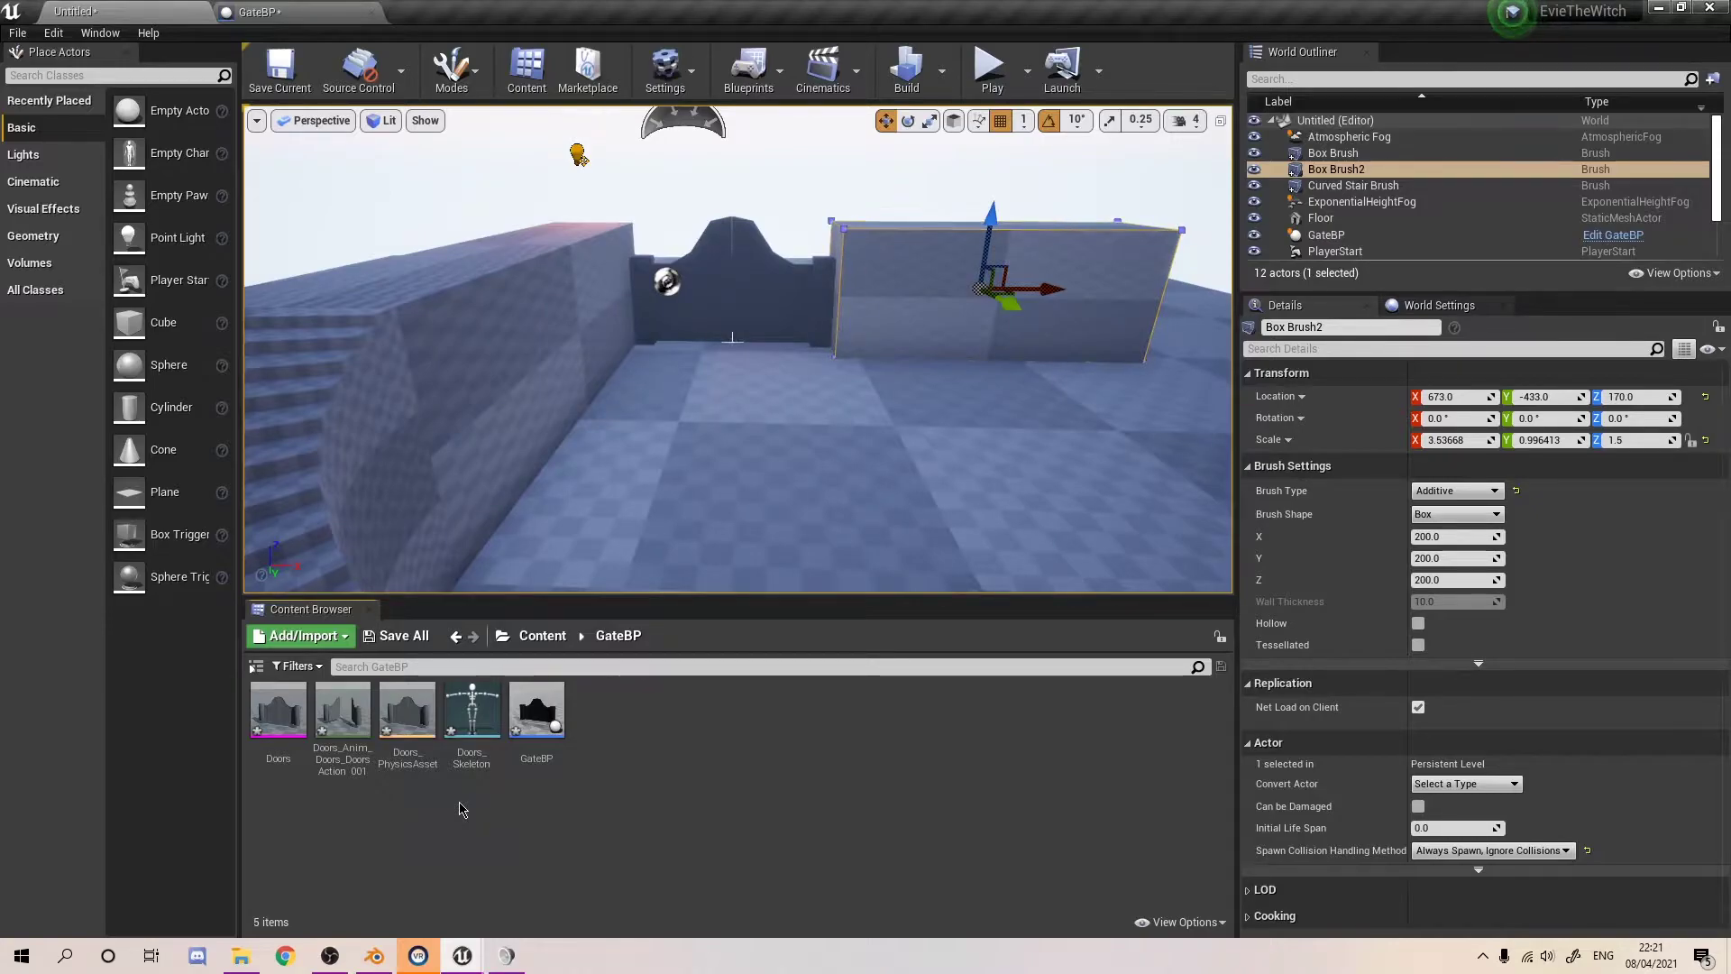
{"action": "left_click", "coordinate": [279, 712]}
{"action": "left_click", "coordinate": [339, 724]}
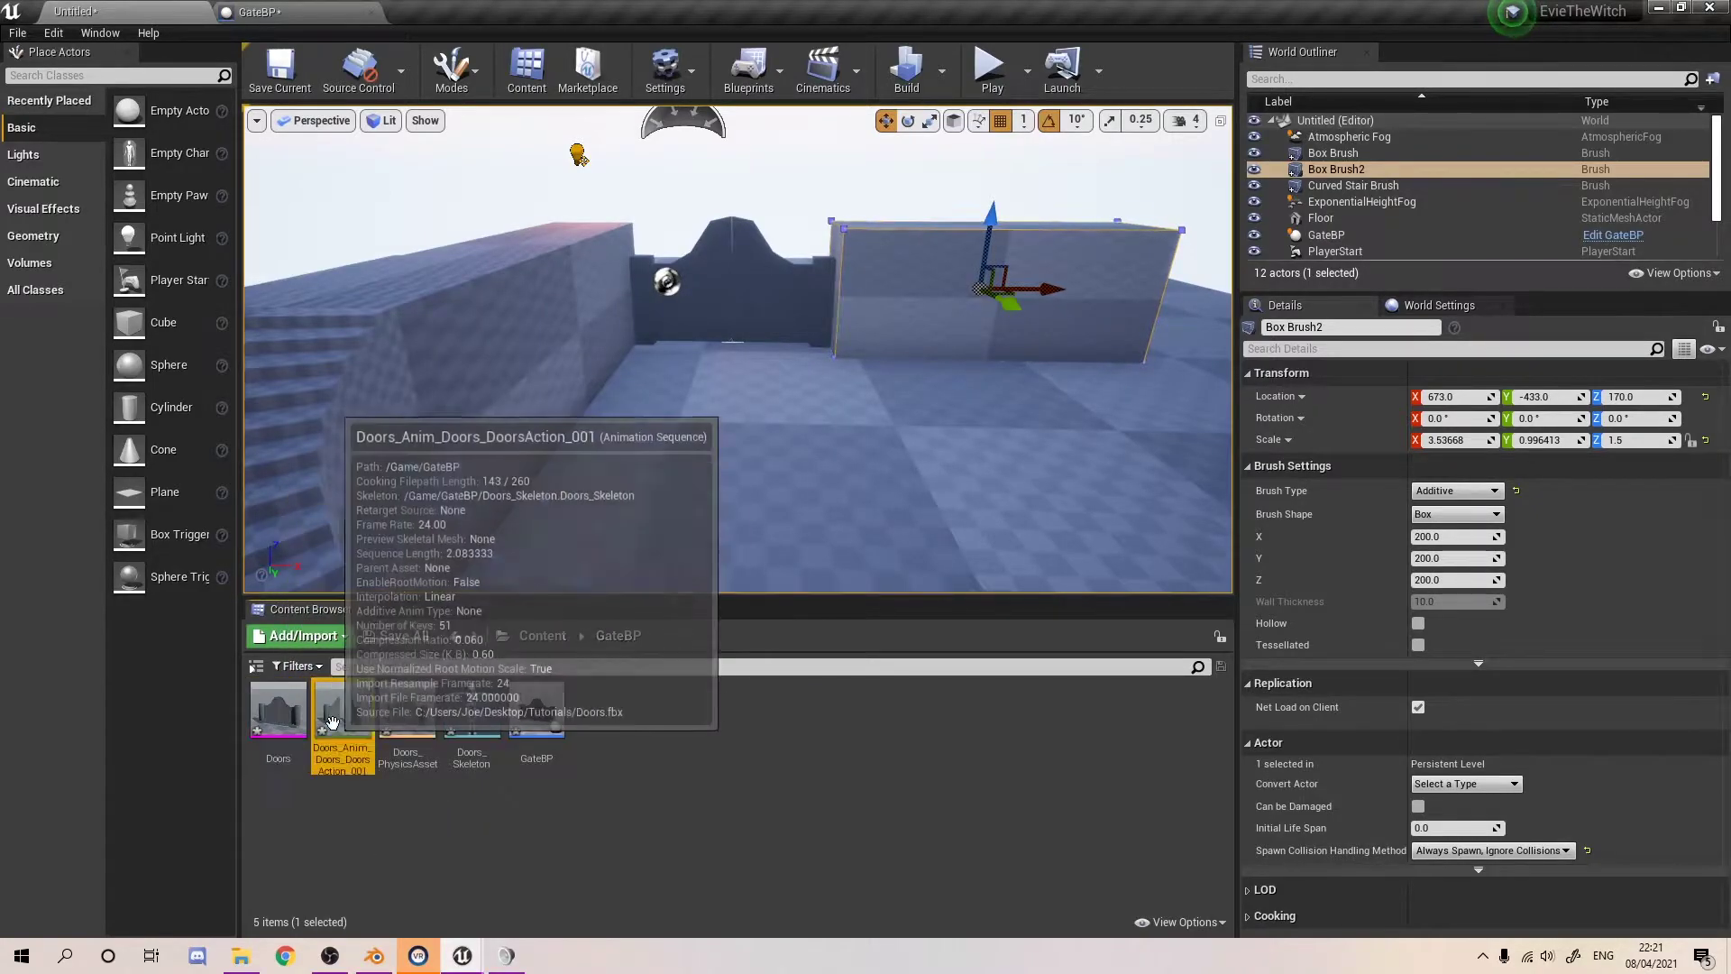
{"action": "left_click", "coordinate": [410, 702]}
{"action": "left_click", "coordinate": [431, 844]}
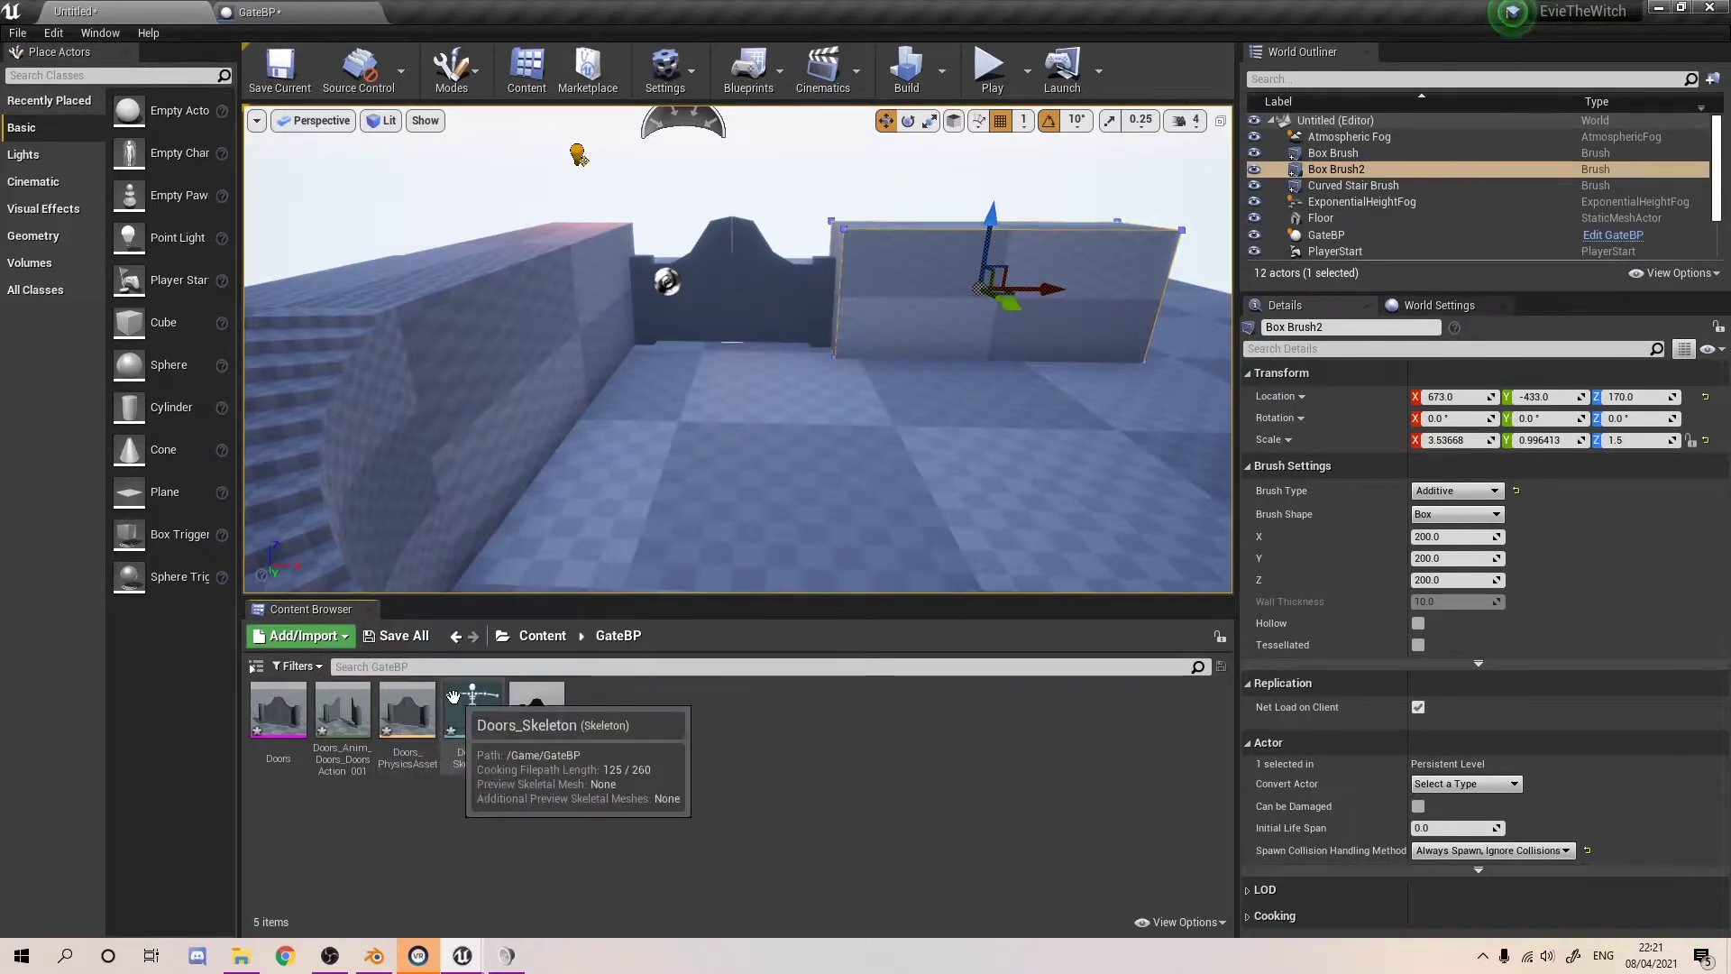
{"action": "double_click", "coordinate": [391, 692]}
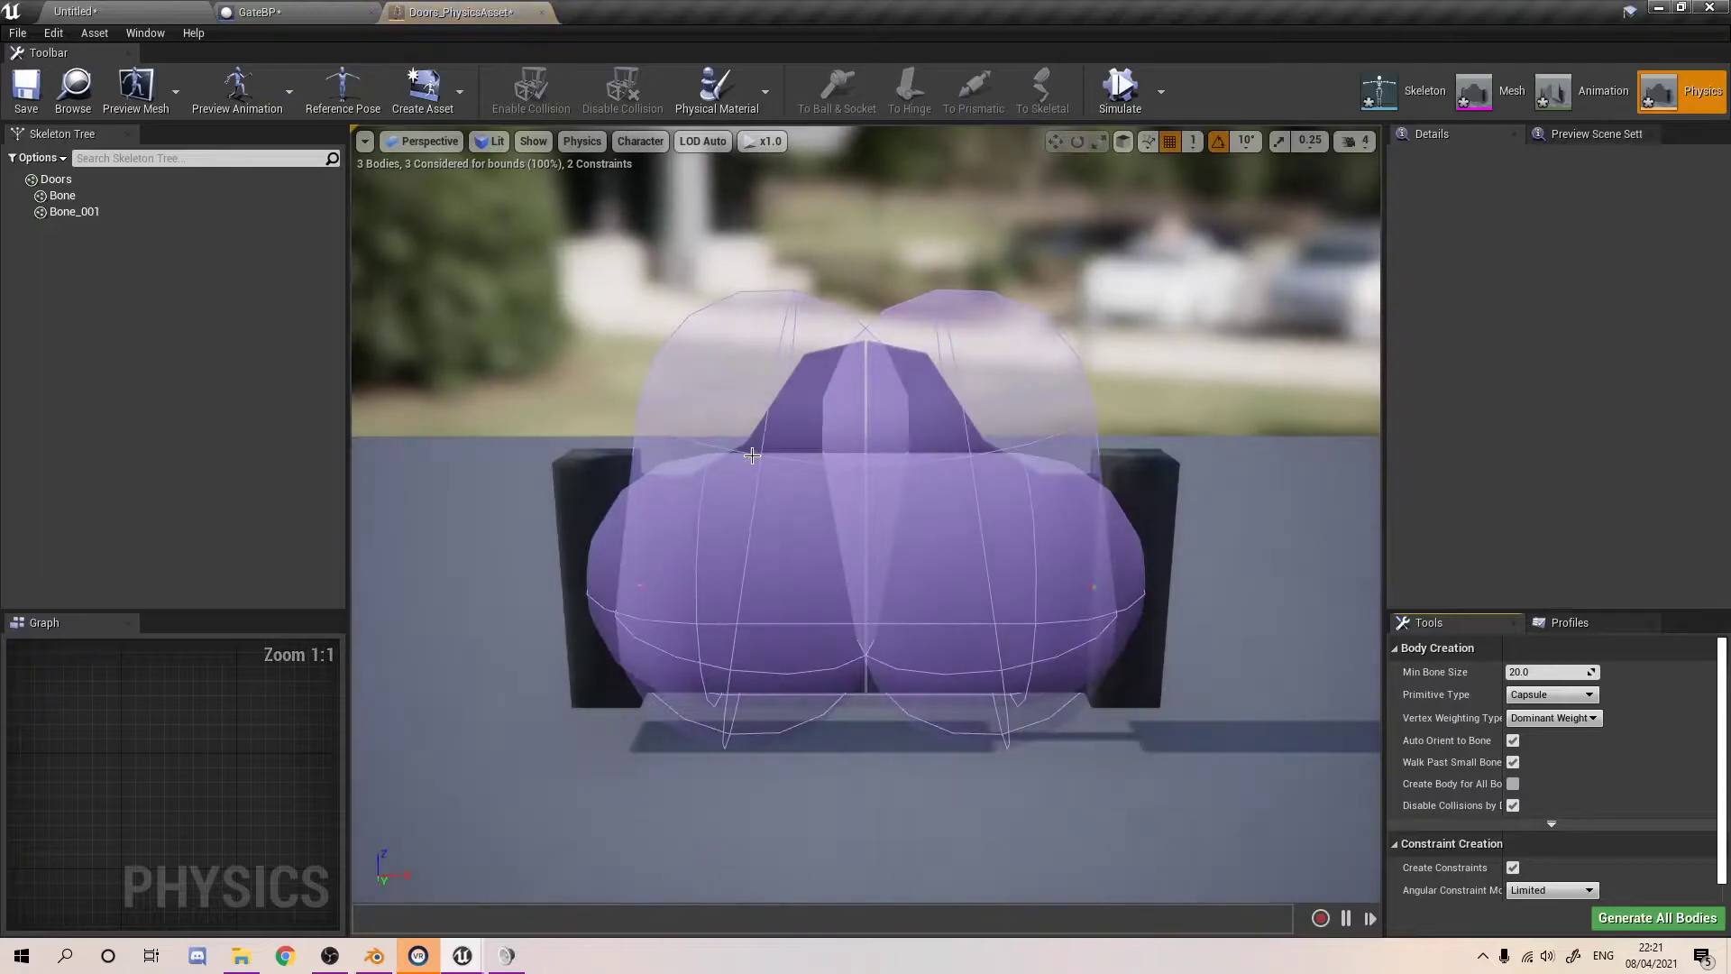
- Examine the capsule bodies of Bone and Bone_001 in the doors' physics asset from several angles
{"action": "right_click_drag", "start_coordinate": [866, 514], "coordinate": [815, 398]}
{"action": "key", "text": "d"}
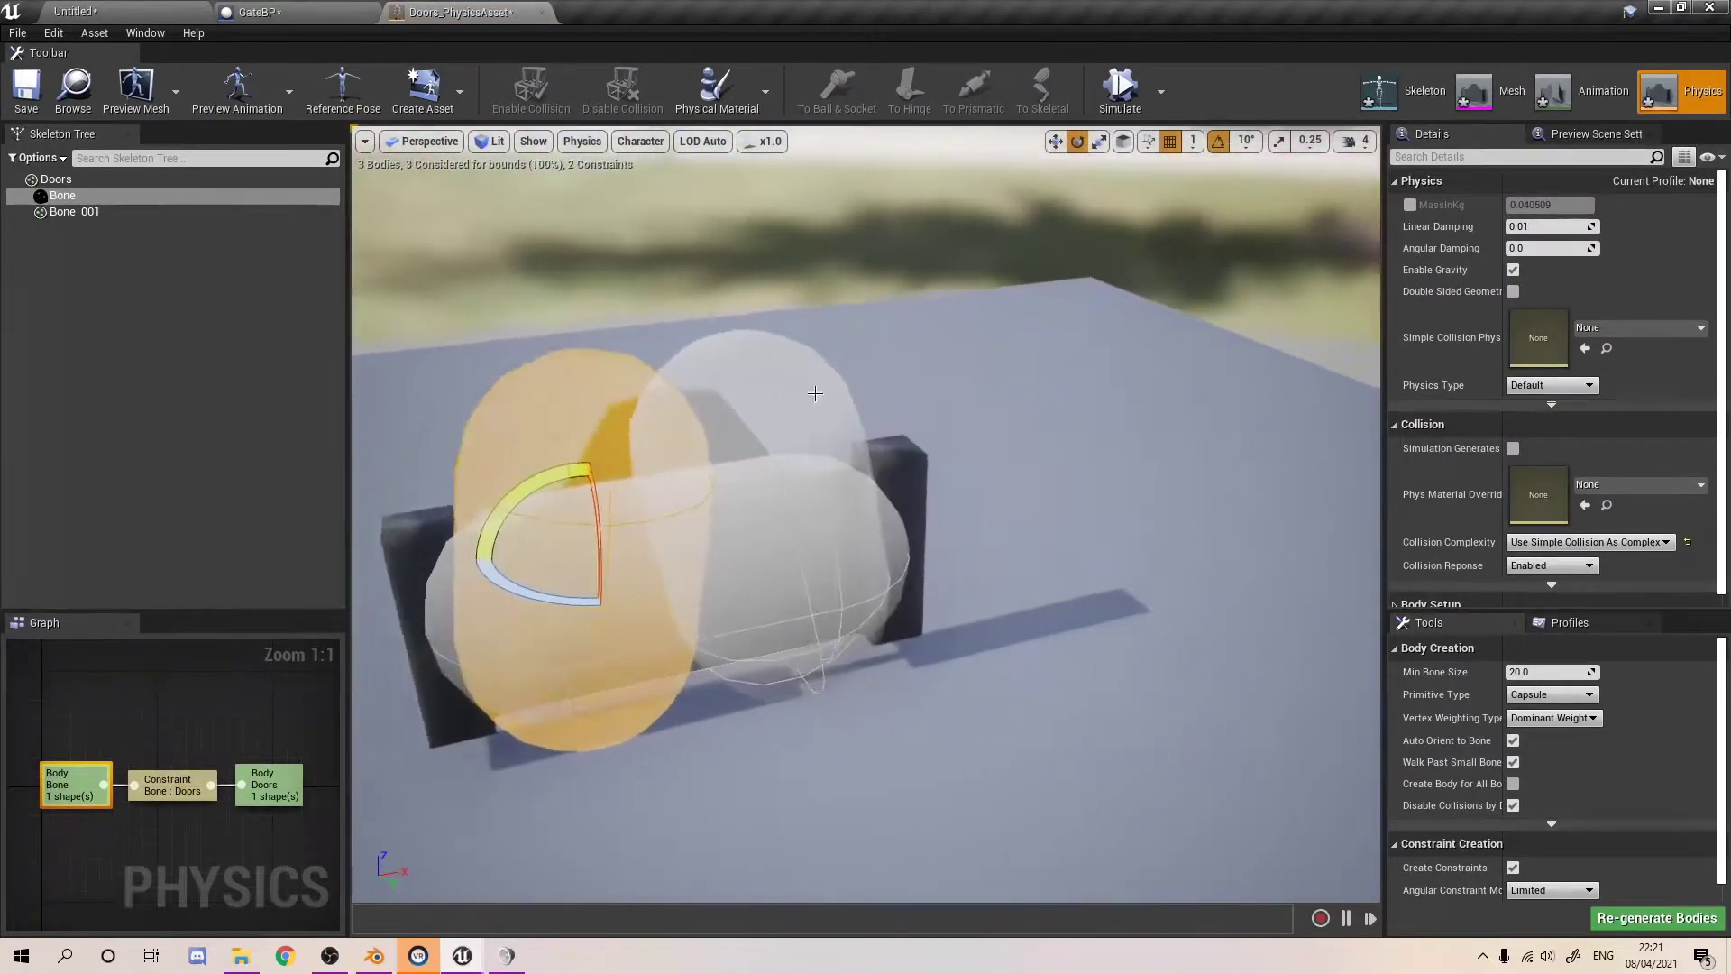
{"action": "key", "text": "a"}
{"action": "right_click_drag", "start_coordinate": [712, 448], "coordinate": [689, 429]}
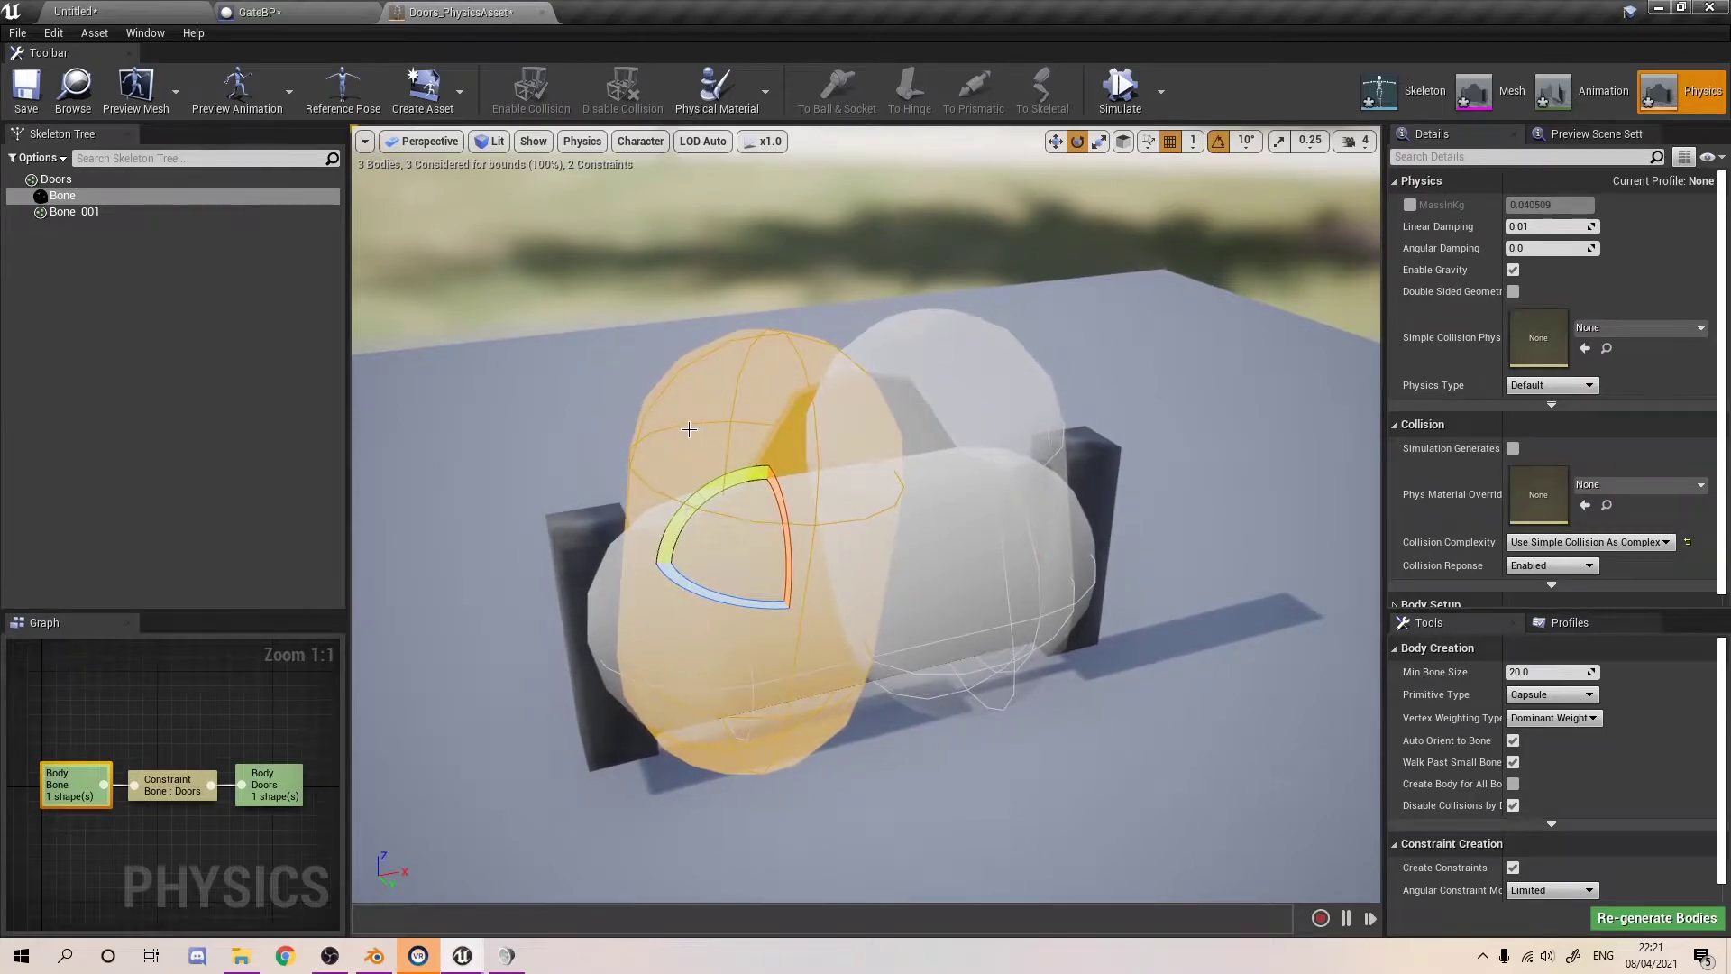
{"action": "left_click", "coordinate": [243, 437]}
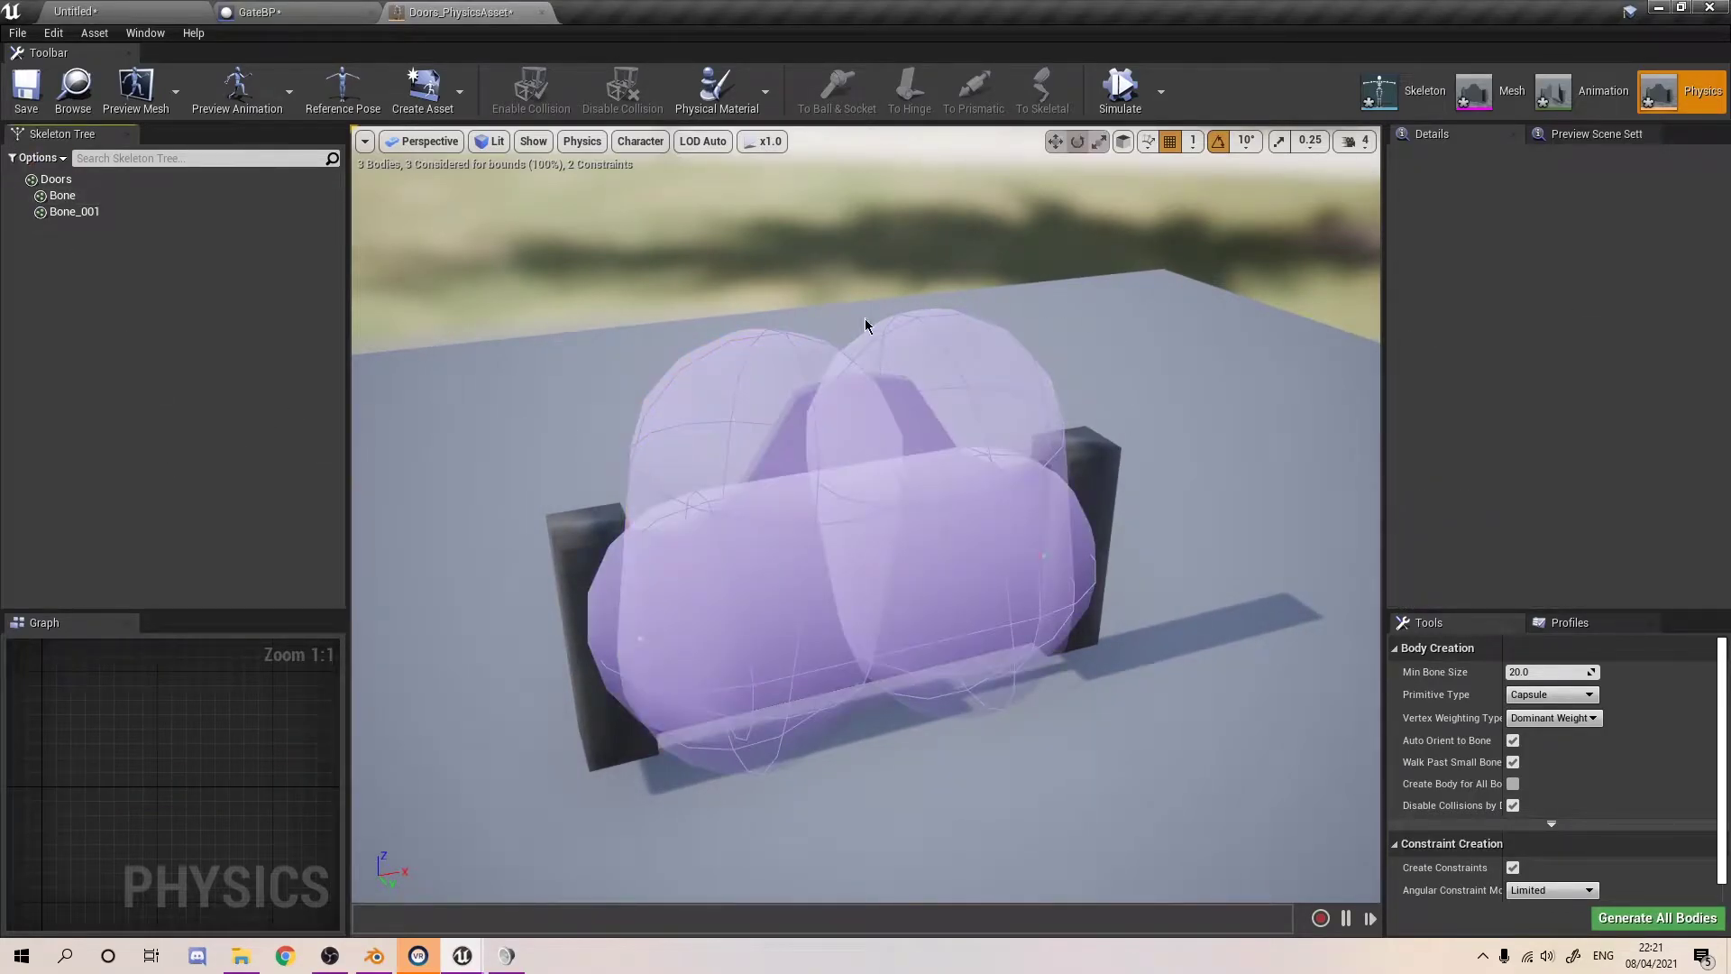
{"action": "left_click", "coordinate": [777, 415]}
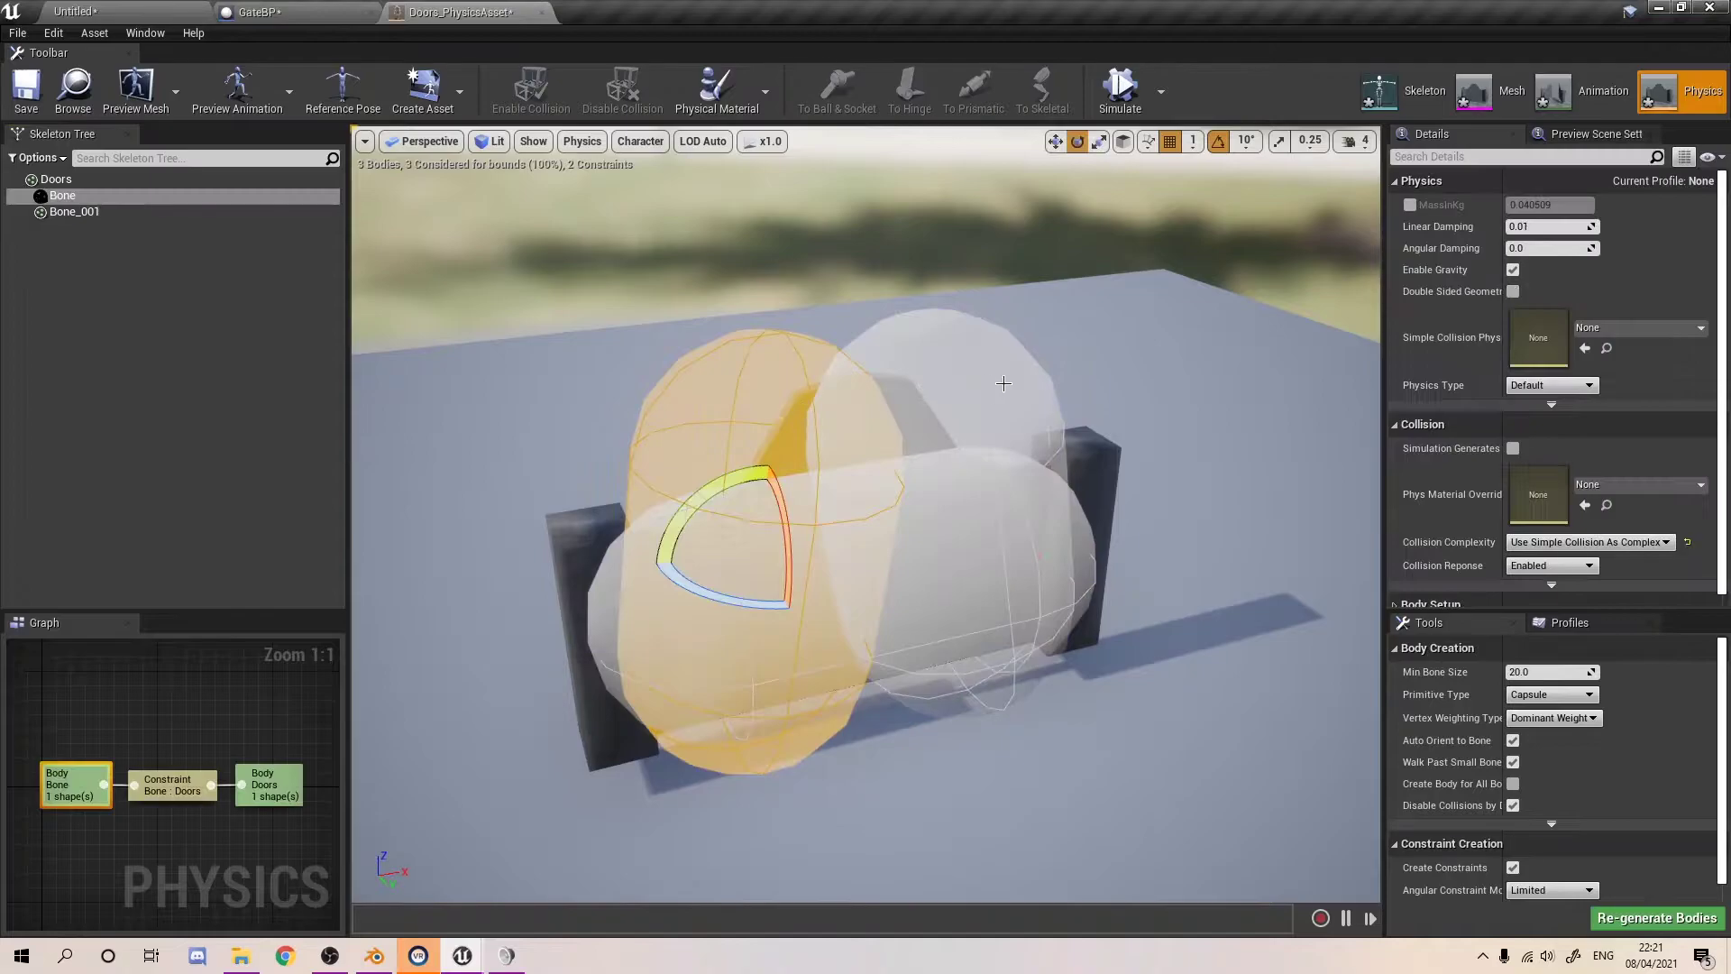
{"action": "left_click", "coordinate": [987, 384]}
{"action": "key", "text": "d"}
{"action": "mouse_move", "coordinate": [1018, 407]}
{"action": "right_mouse_down"}
{"action": "mouse_move", "coordinate": [938, 359]}
{"action": "mouse_move", "coordinate": [1019, 408]}
{"action": "right_mouse_up"}
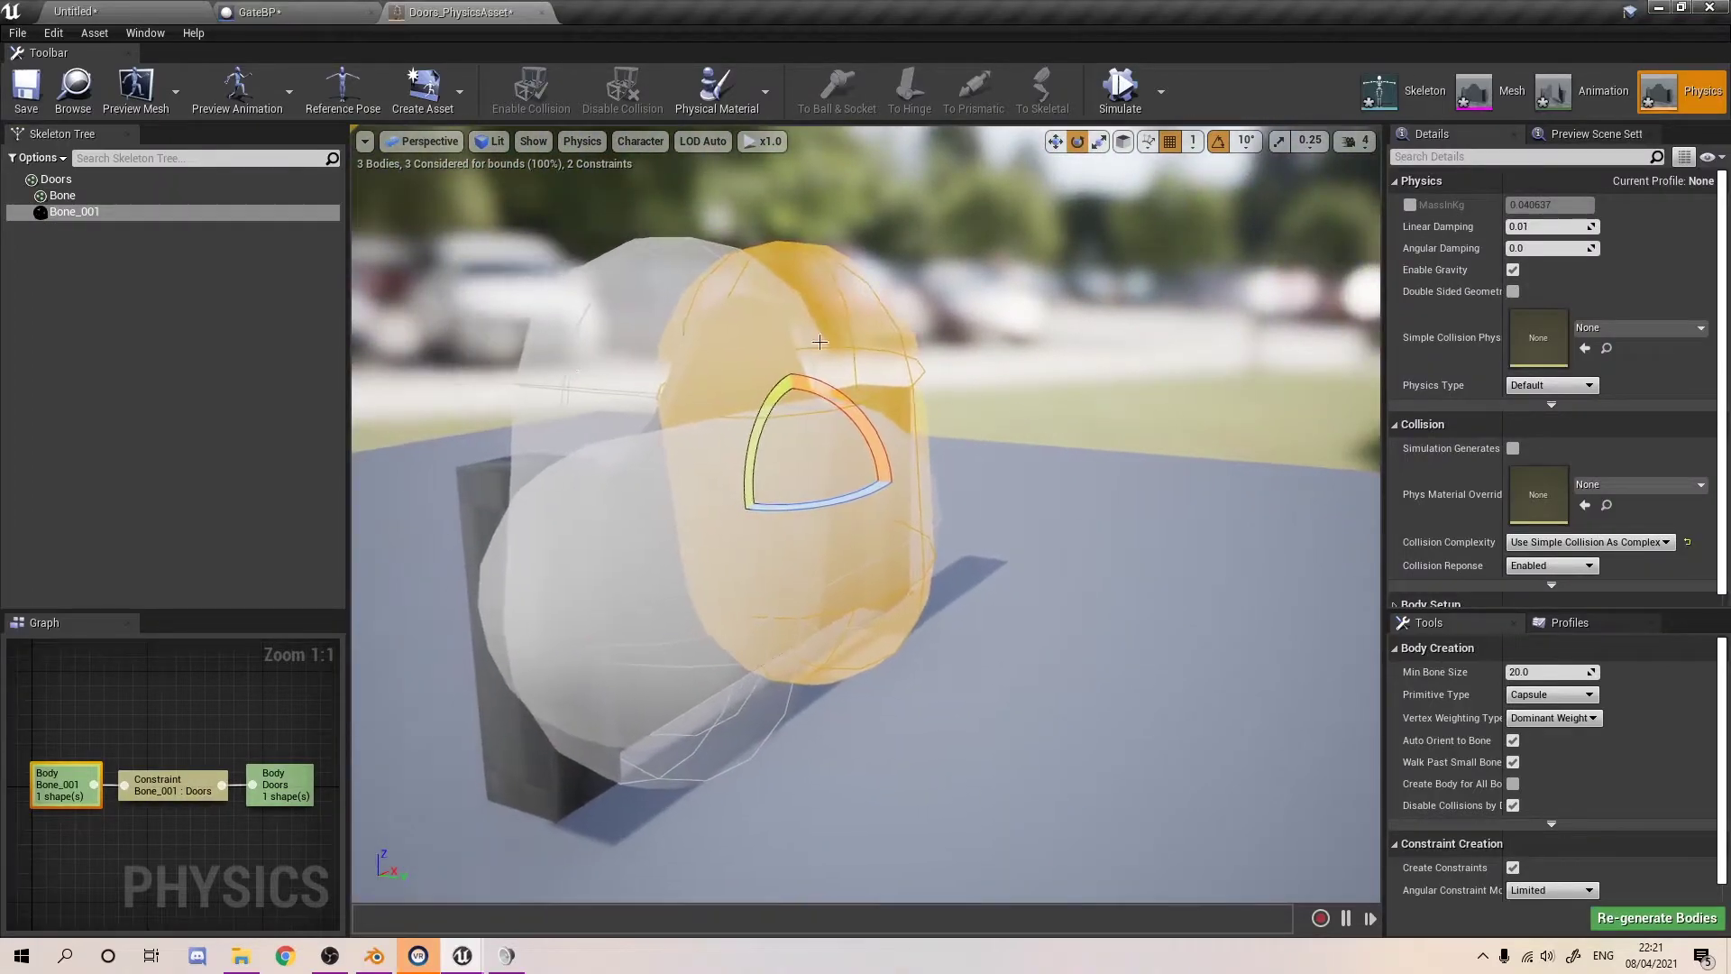
- Play the level again, walk the character along both sides of the gate to check blocking, and stop playing
{"action": "left_click", "coordinate": [180, 11]}
{"action": "left_click", "coordinate": [990, 70]}
{"action": "left_click", "coordinate": [961, 156]}
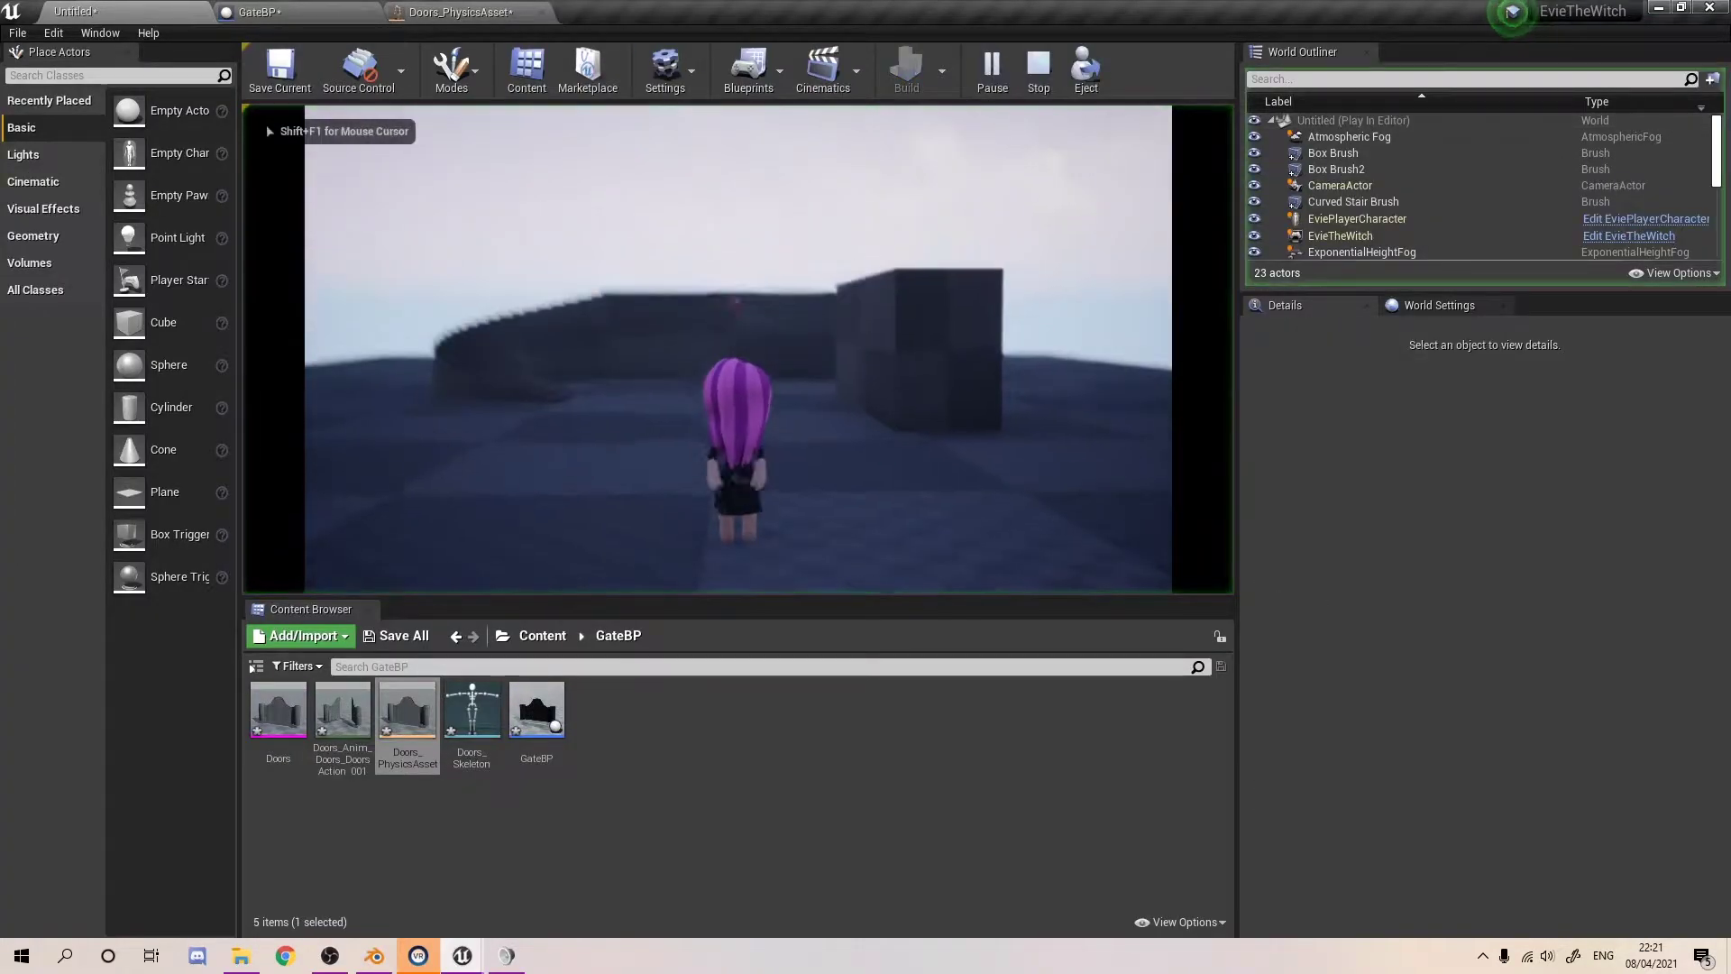
{"action": "key", "text": "w"}
{"action": "key", "text": "w"}
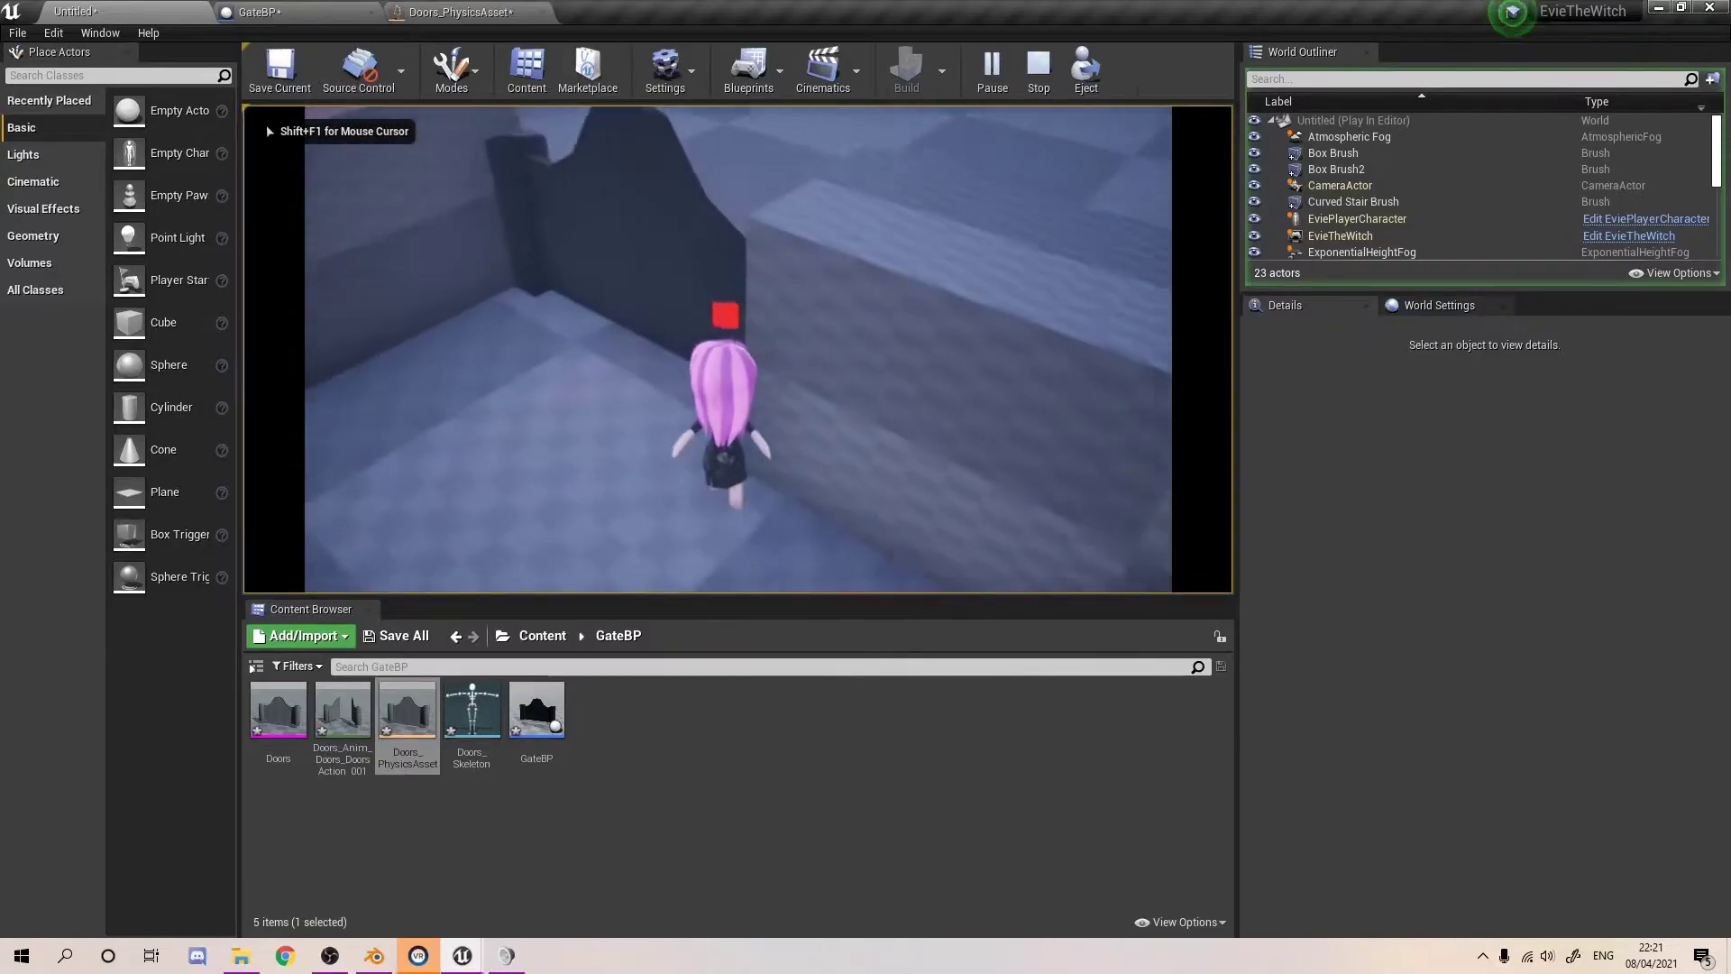
{"action": "key", "text": "a"}
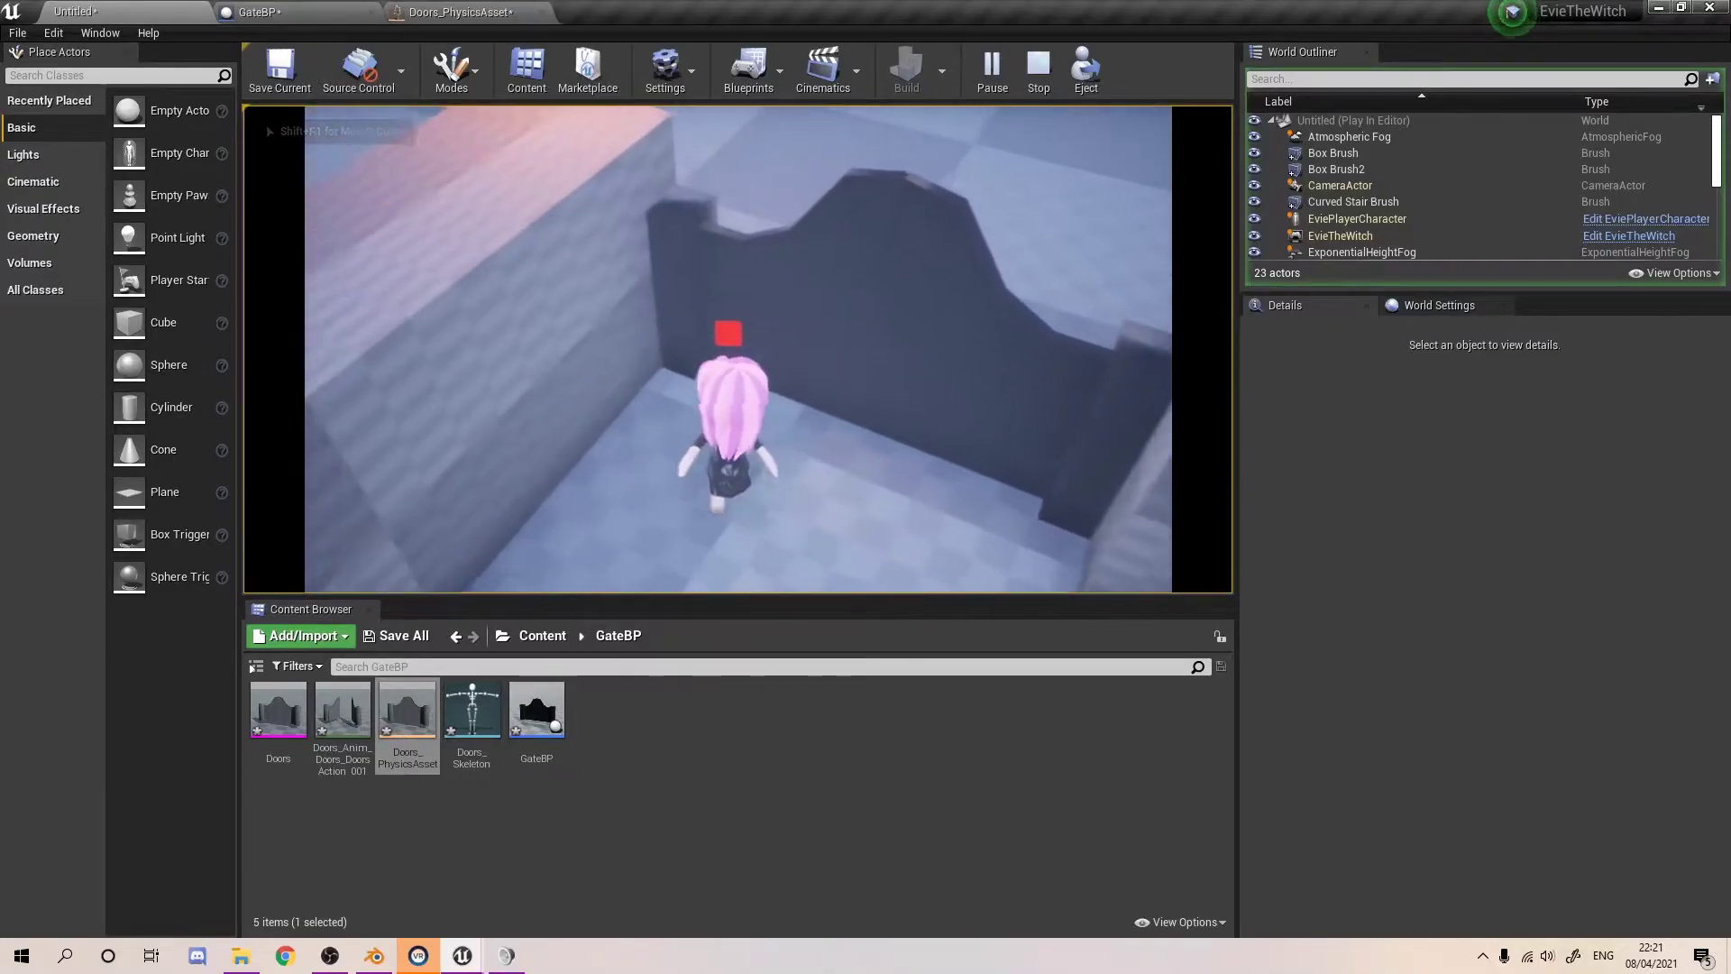
{"action": "key", "text": "d"}
{"action": "key", "text": "d"}
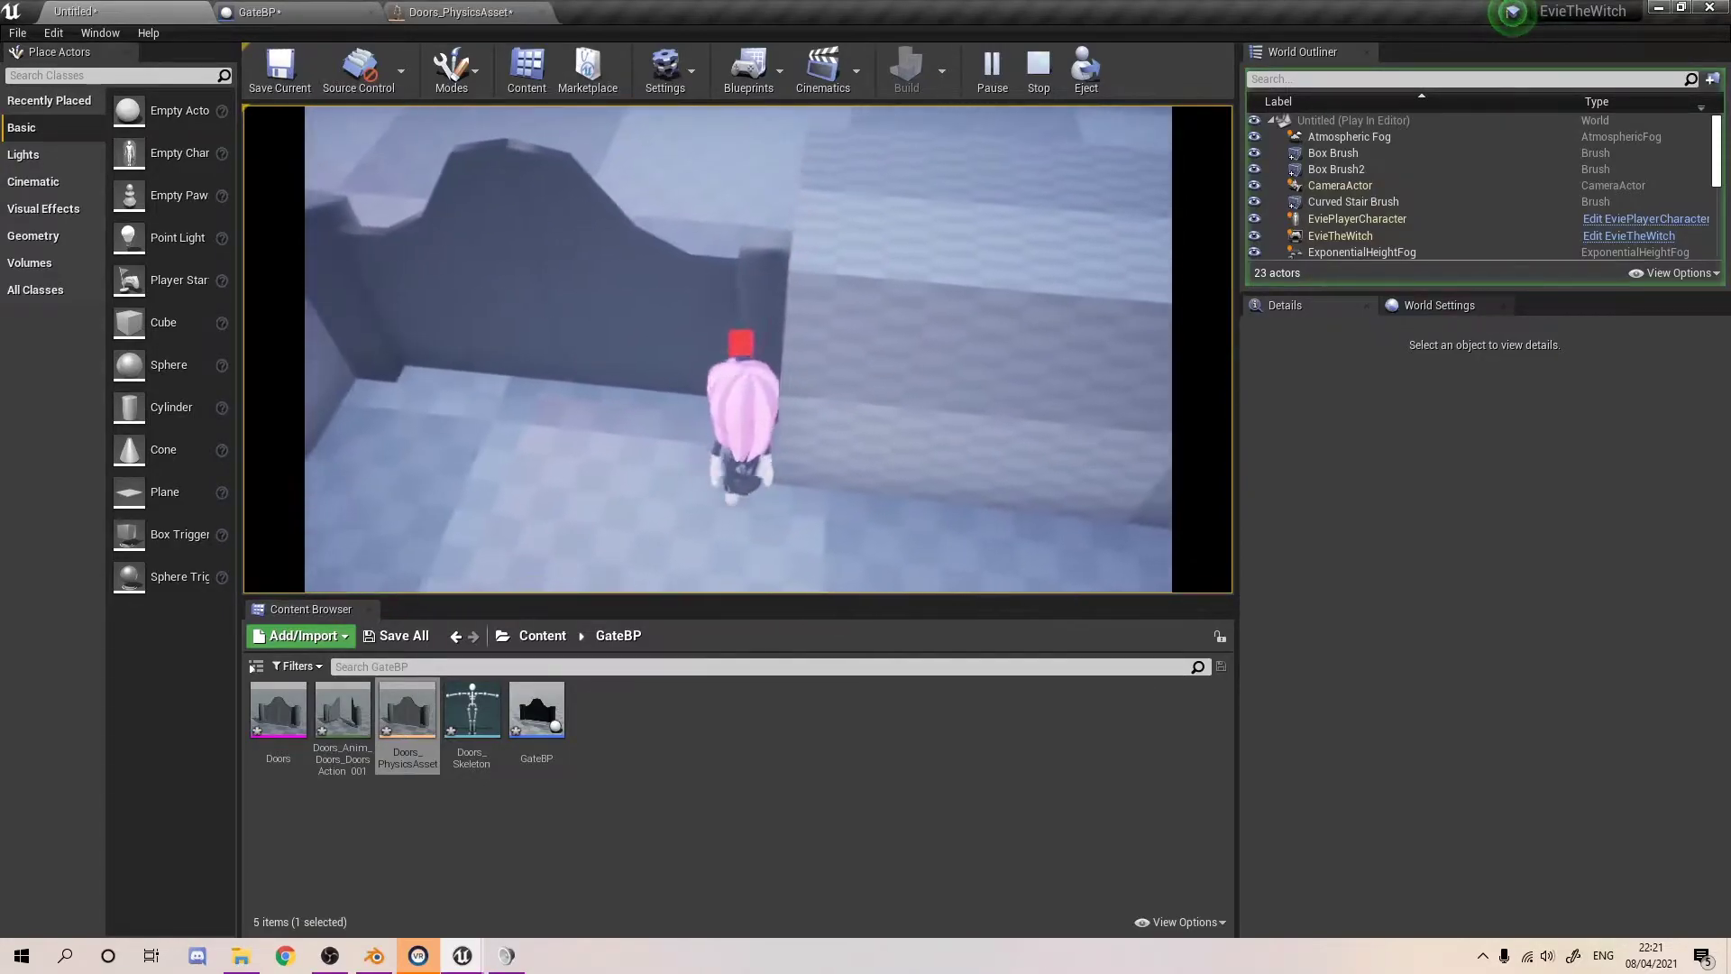
{"action": "key", "text": "a"}
{"action": "key", "text": "s"}
{"action": "key", "text": "w"}
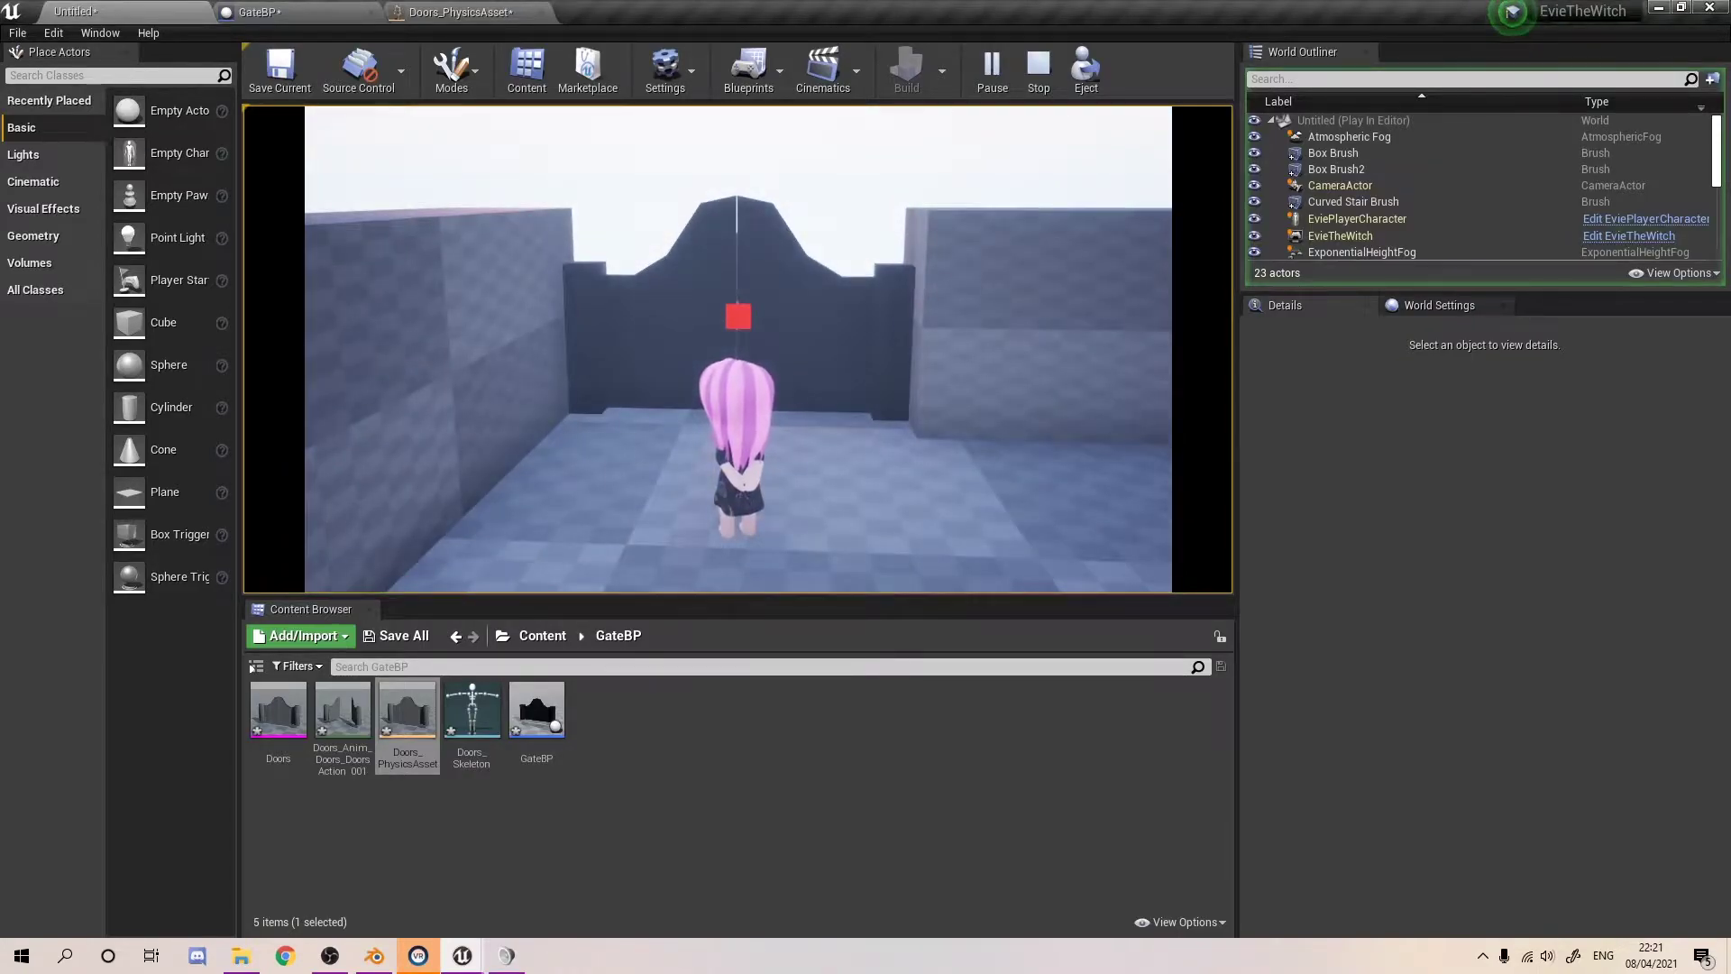
{"action": "key", "text": "Escape"}
- Review the door capsules in Doors_PhysicsAsset once more and return to the GateBP blueprint's gate view
{"action": "left_click", "coordinate": [427, 13]}
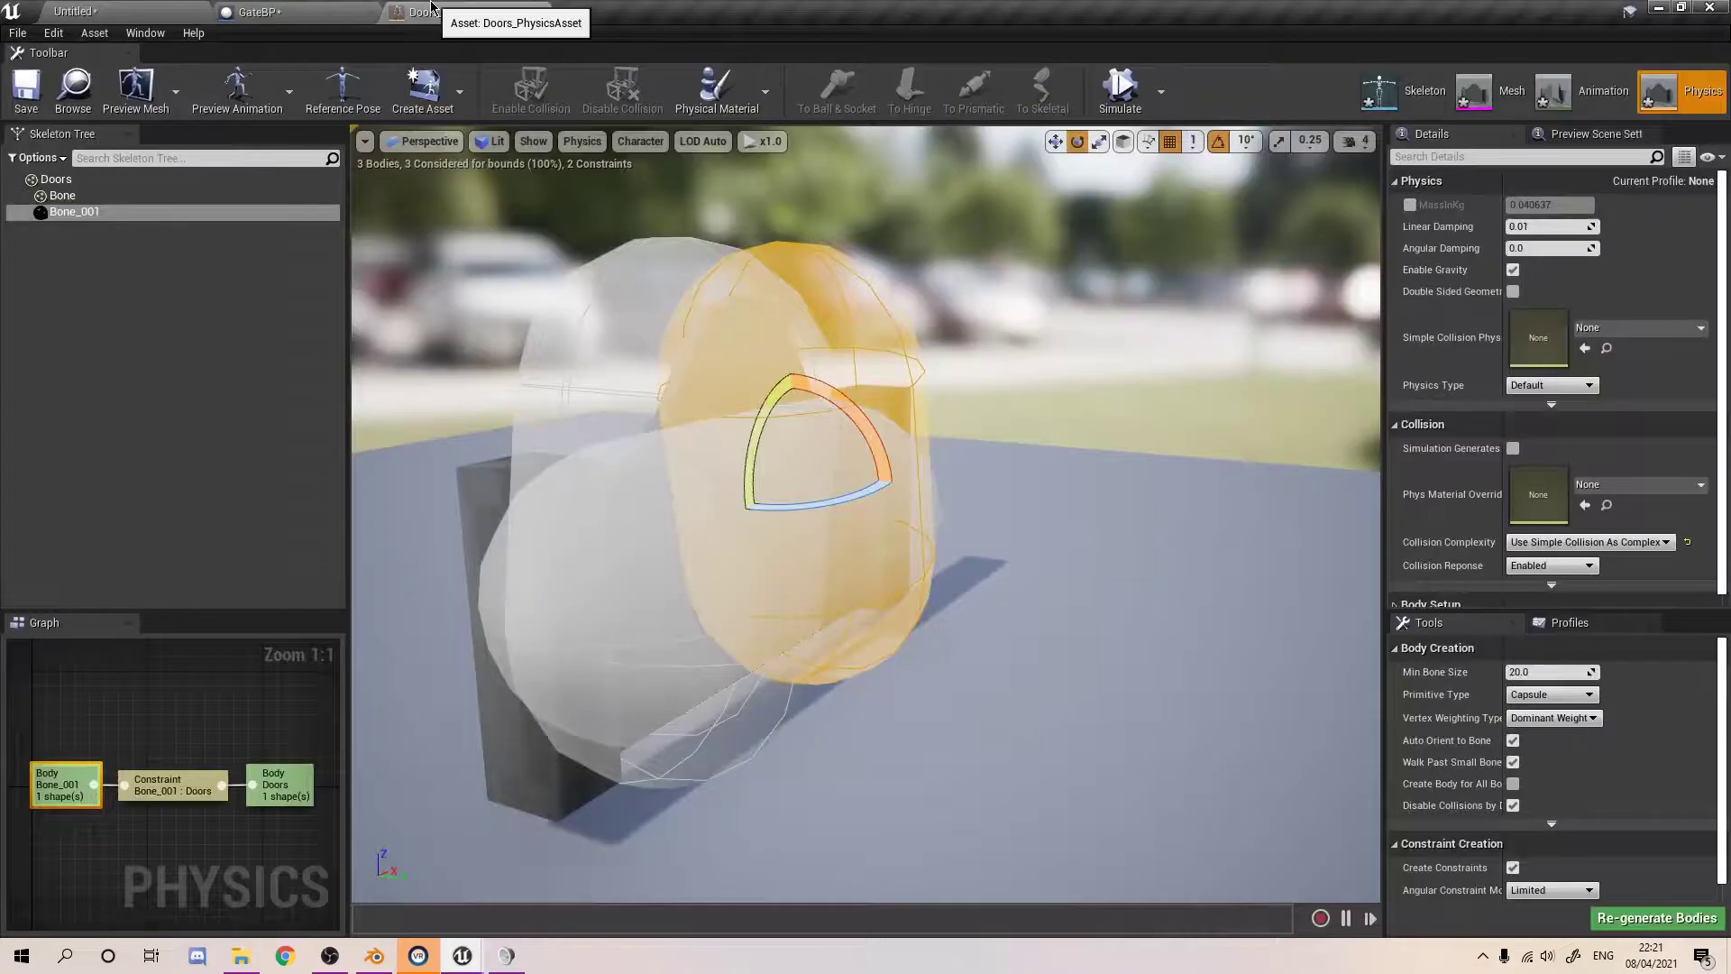
{"action": "right_click_drag", "start_coordinate": [932, 359], "coordinate": [838, 415]}
{"action": "left_click", "coordinate": [337, 13]}
{"action": "mouse_move", "coordinate": [733, 331]}
{"action": "right_mouse_down"}
{"action": "mouse_move", "coordinate": [733, 379]}
{"action": "mouse_move", "coordinate": [775, 352]}
{"action": "mouse_move", "coordinate": [757, 347]}
{"action": "right_mouse_up"}
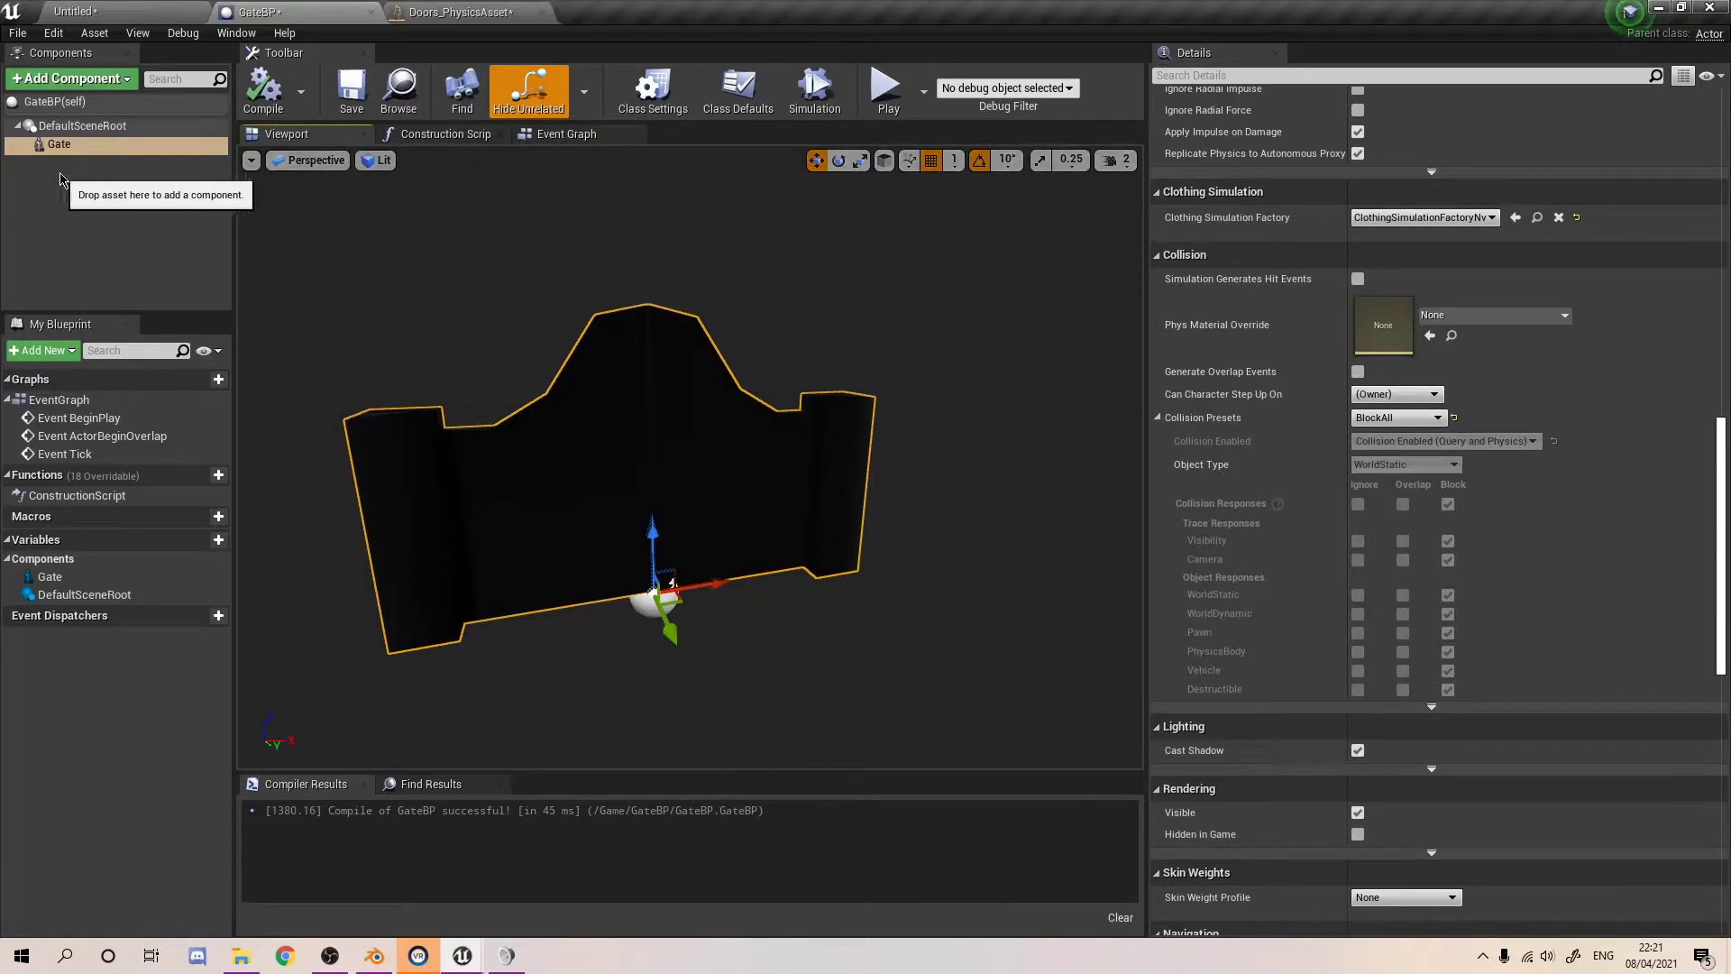
- Add a Box Collision component to GateBP and name it Collision1
{"action": "left_click", "coordinate": [111, 158]}
{"action": "left_click", "coordinate": [99, 83]}
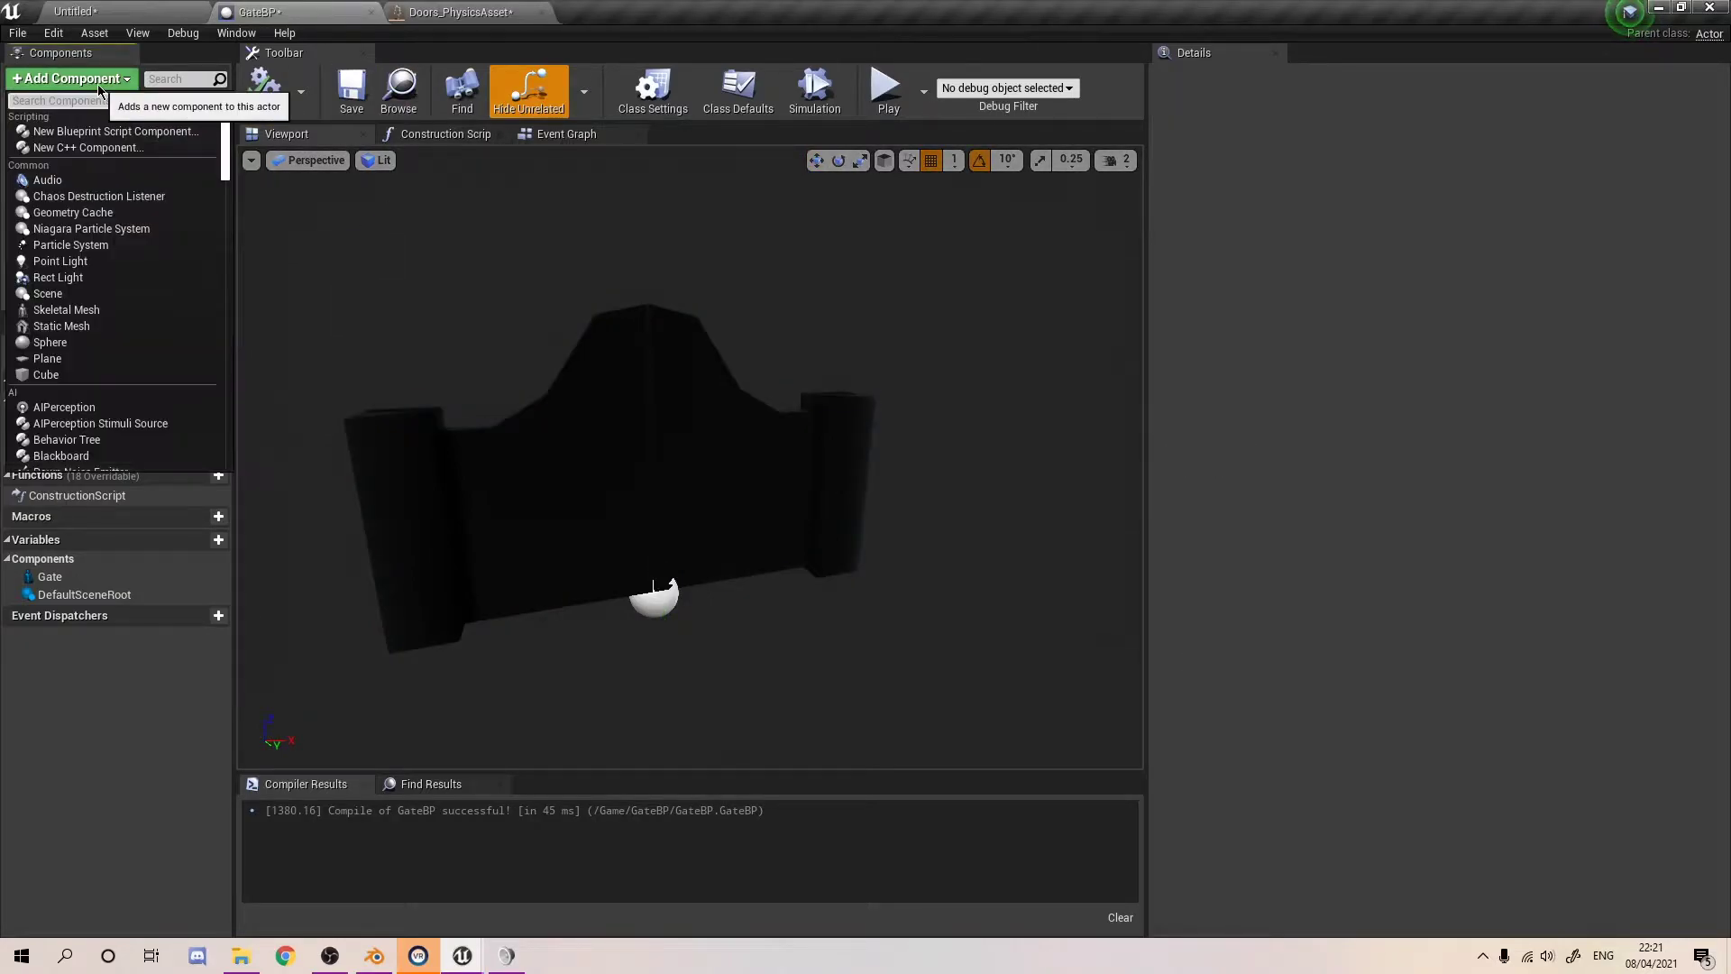
{"action": "type", "text": "Box"}
{"action": "key", "text": "Return"}
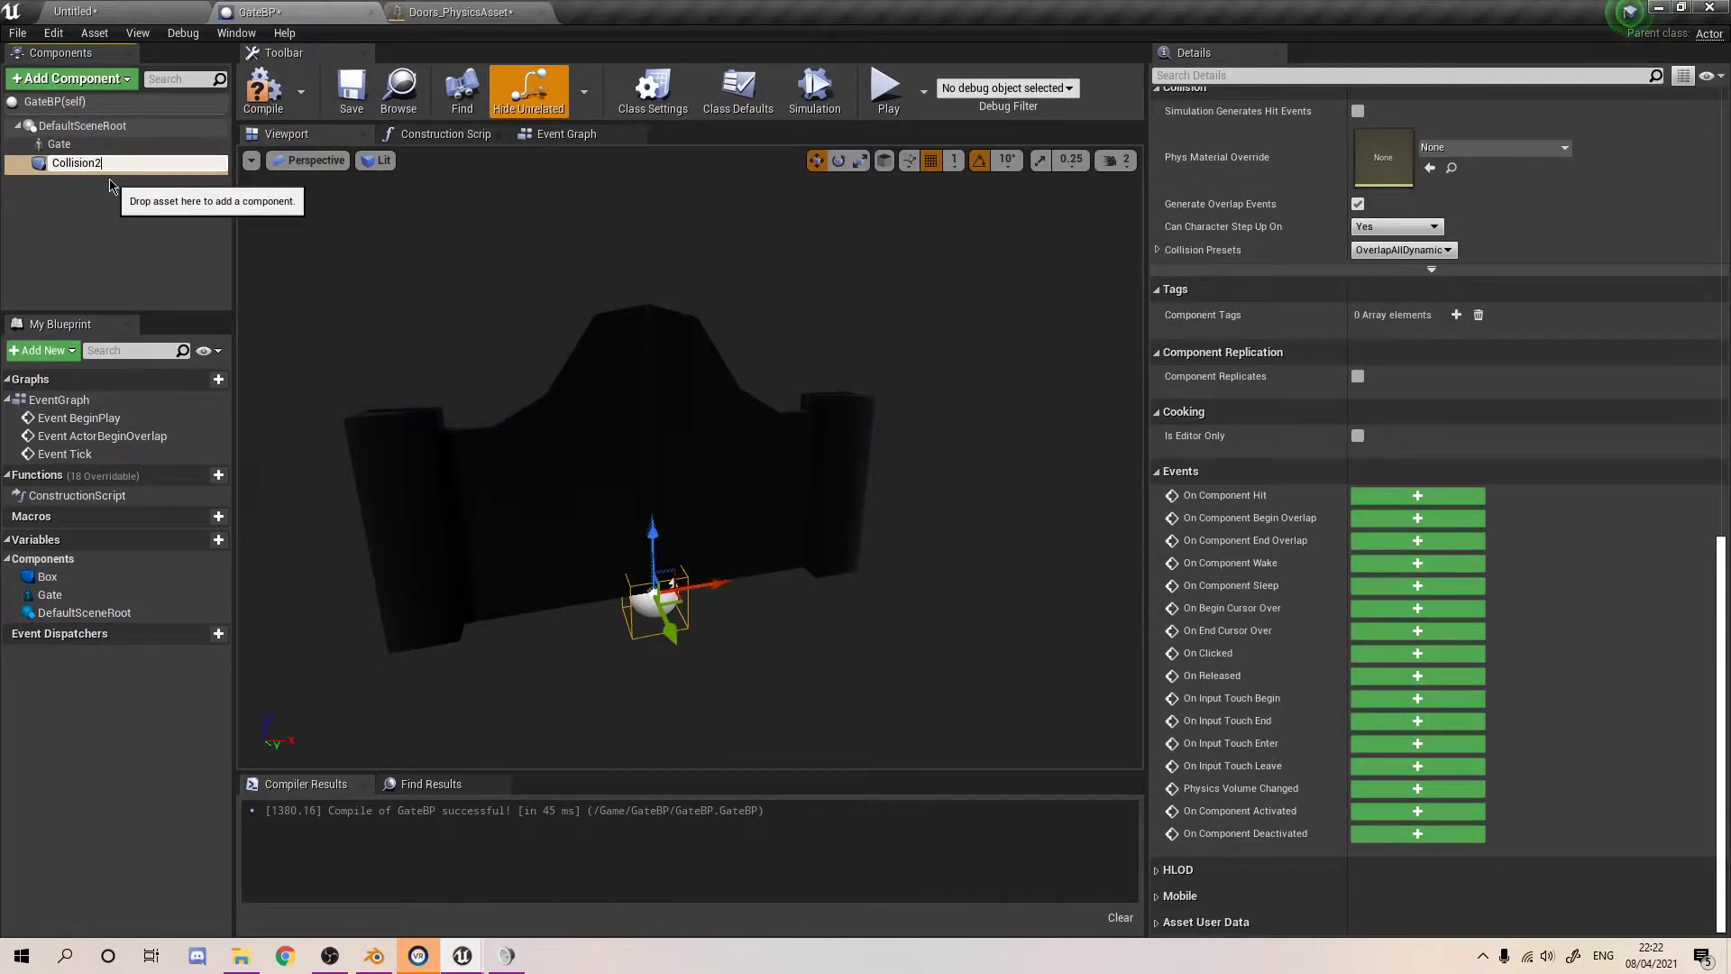
{"action": "left_click", "coordinate": [81, 163]}
{"action": "scroll", "coordinate": [1400, 581], "scroll_direction": "up", "scroll_amount": 3}
{"action": "scroll", "coordinate": [1400, 582], "scroll_direction": "up", "scroll_amount": 10}
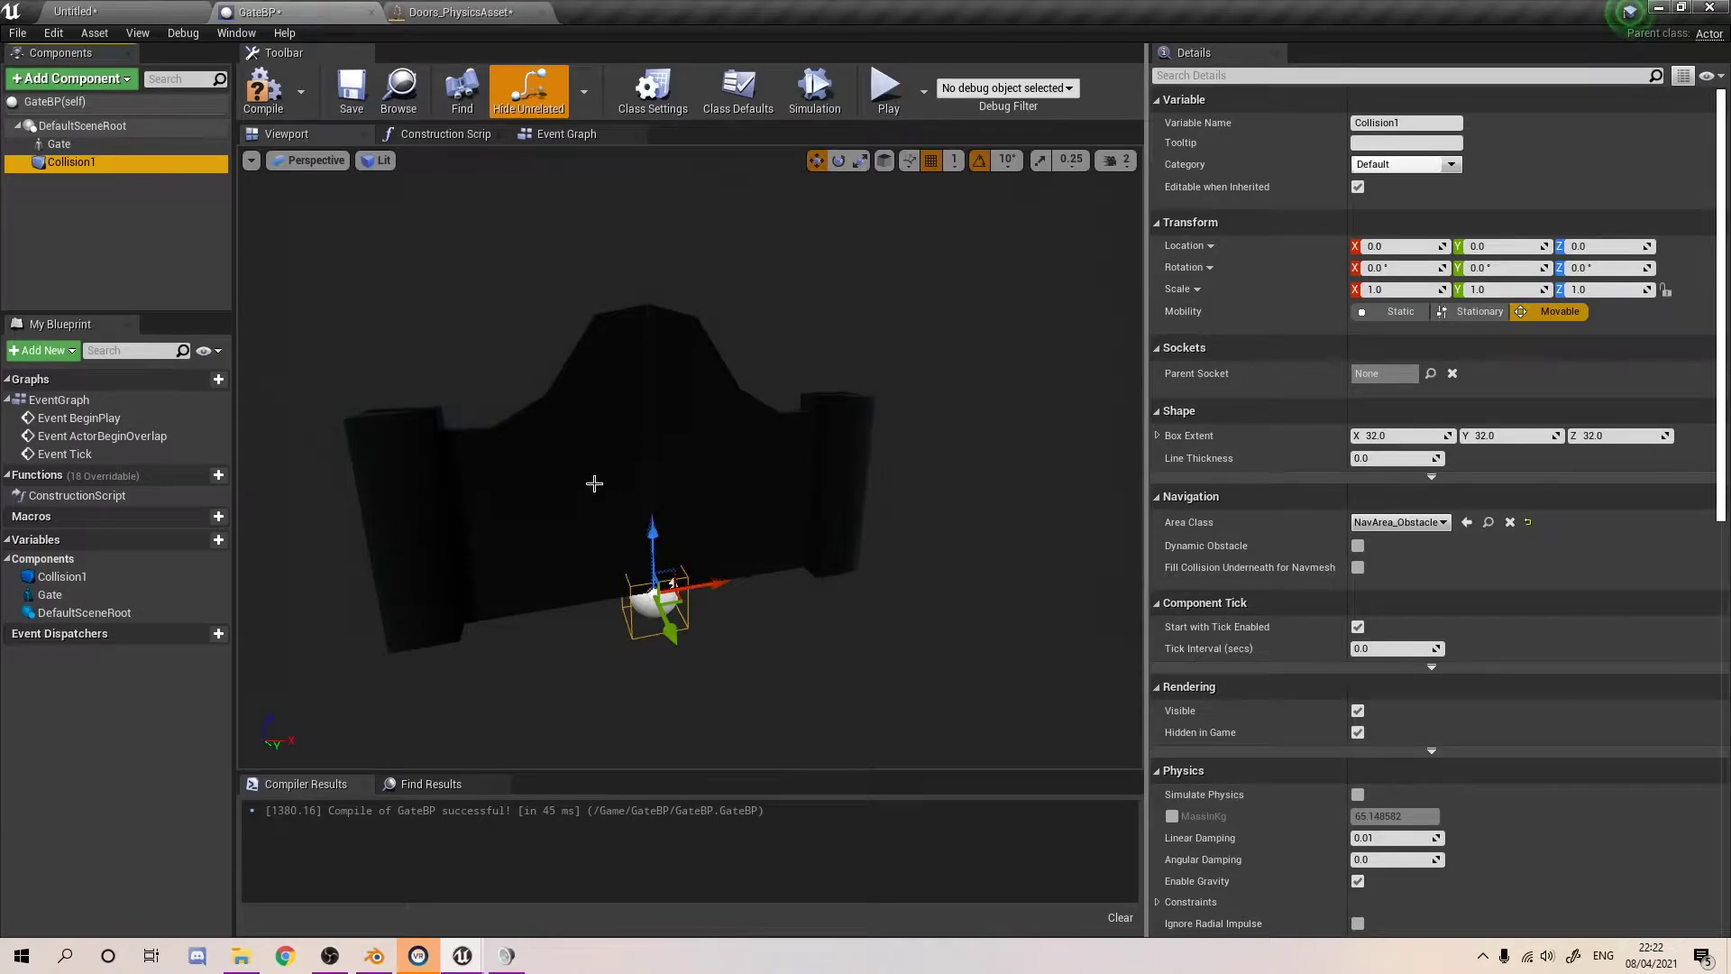
- Parent Collision1 to the Gate component and set its parent socket to Bone
{"action": "left_click_drag", "start_coordinate": [37, 160], "coordinate": [69, 146]}
{"action": "key", "text": "ctrl+z"}
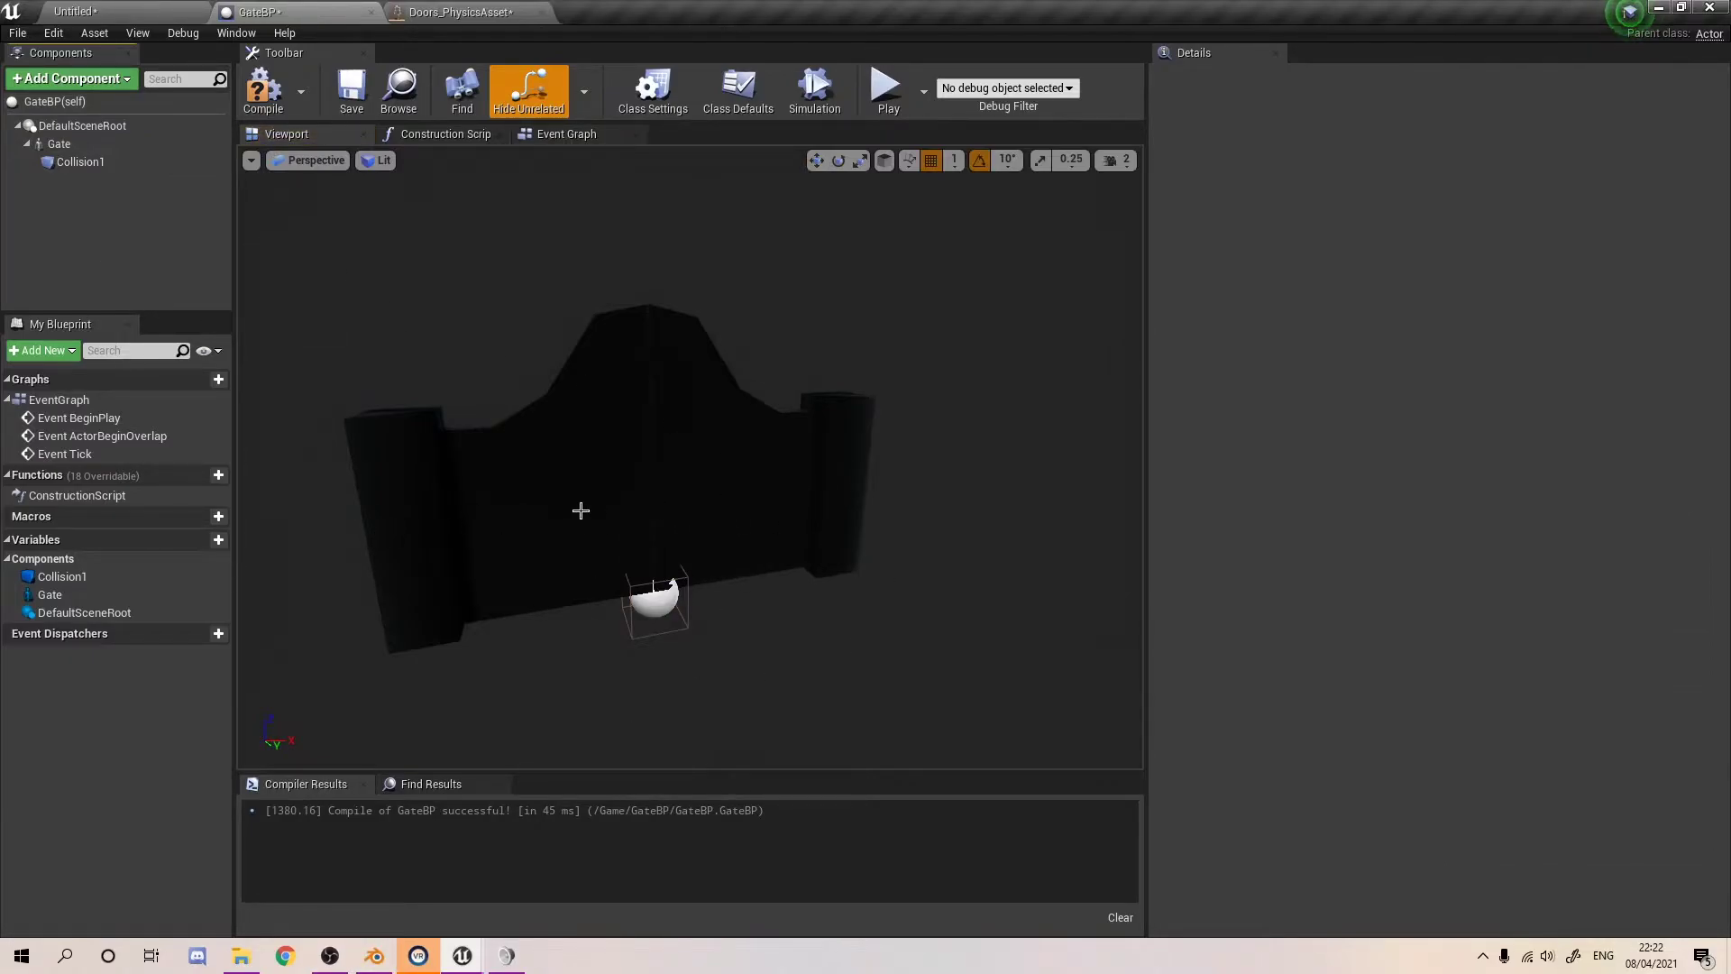
{"action": "left_click", "coordinate": [635, 591]}
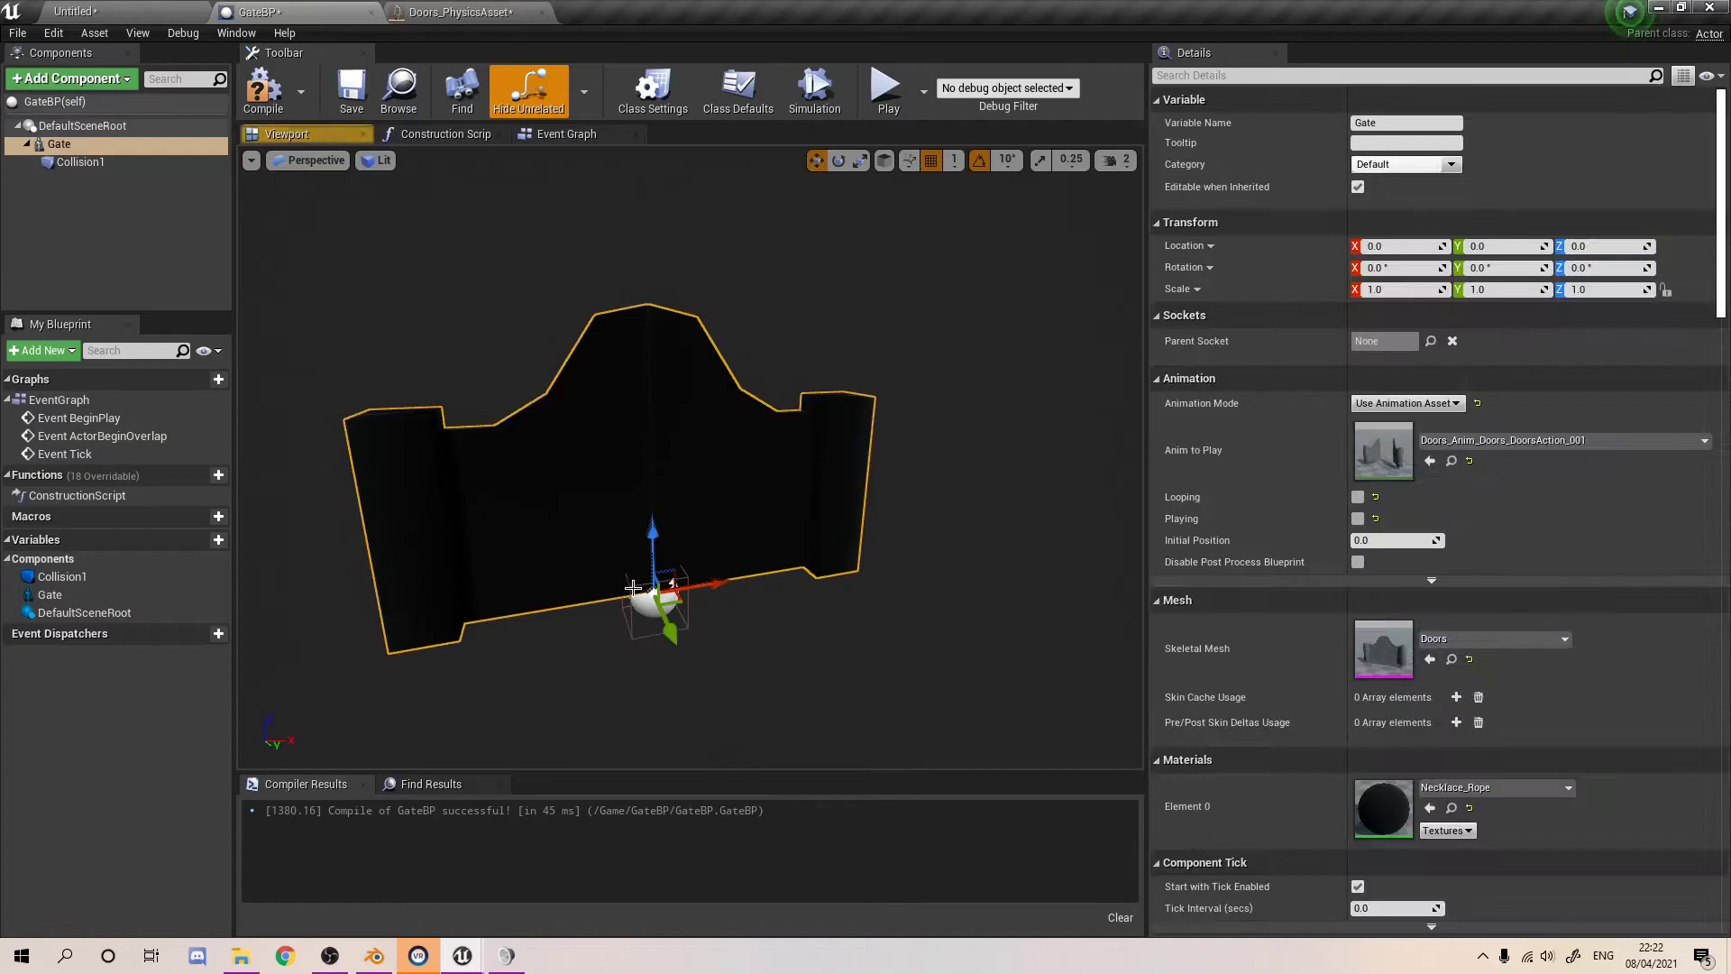
{"action": "left_click", "coordinate": [631, 587]}
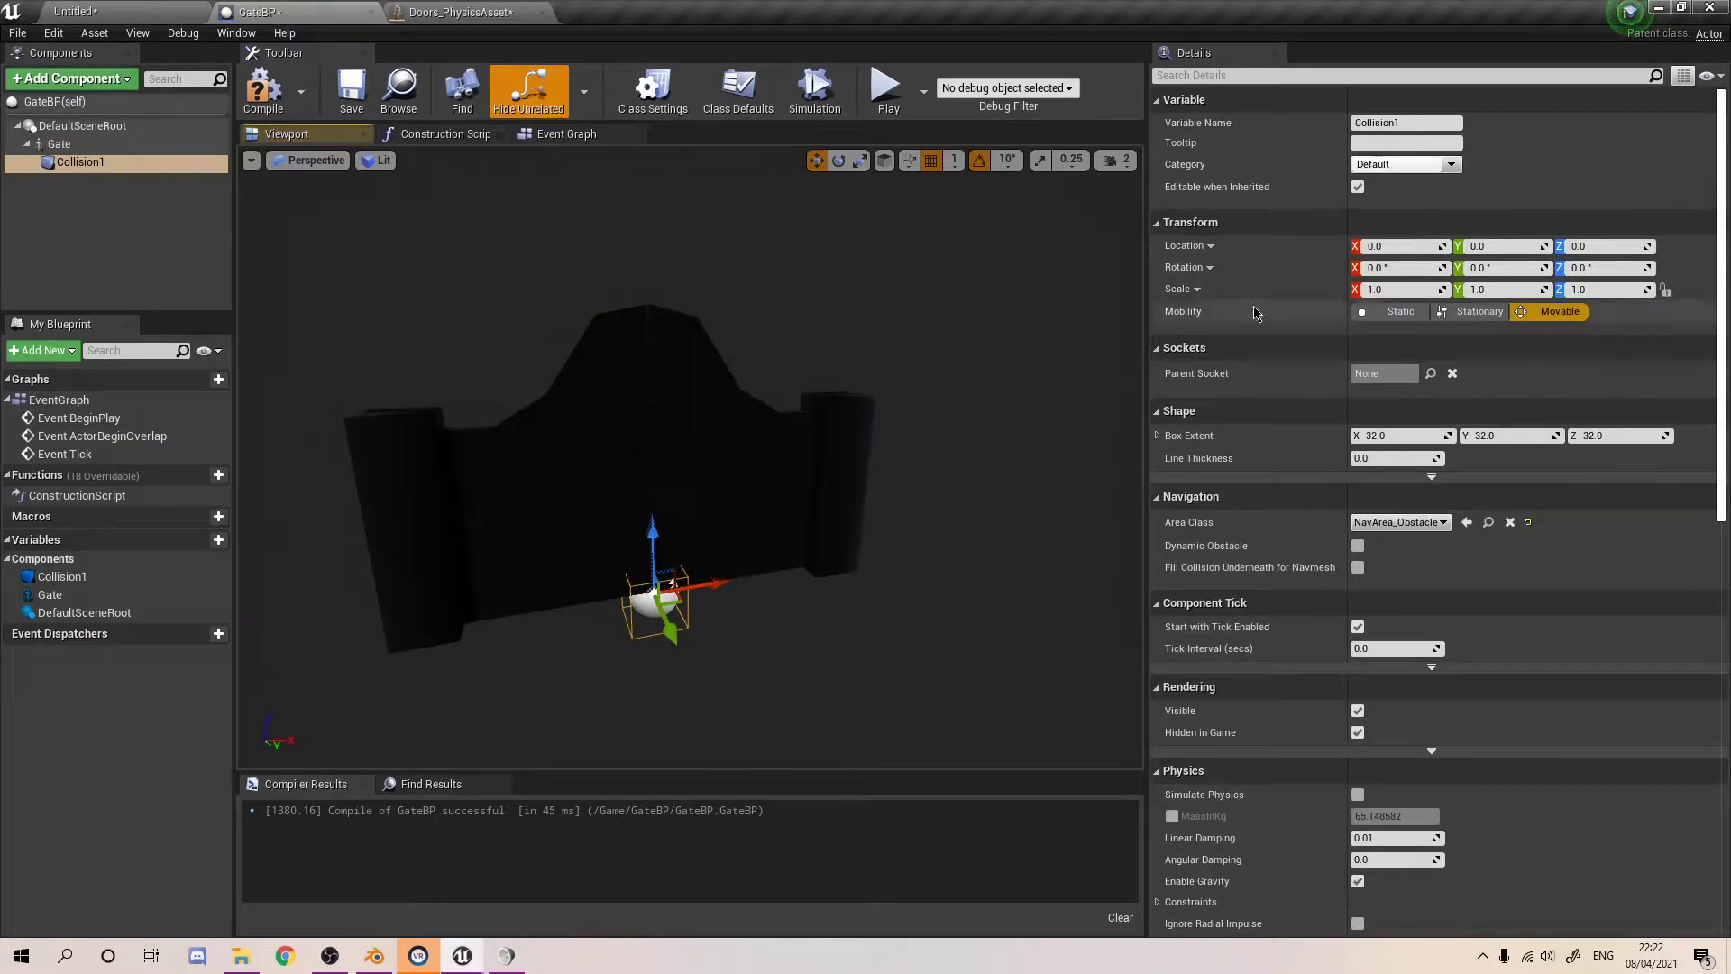
{"action": "left_click", "coordinate": [1430, 374]}
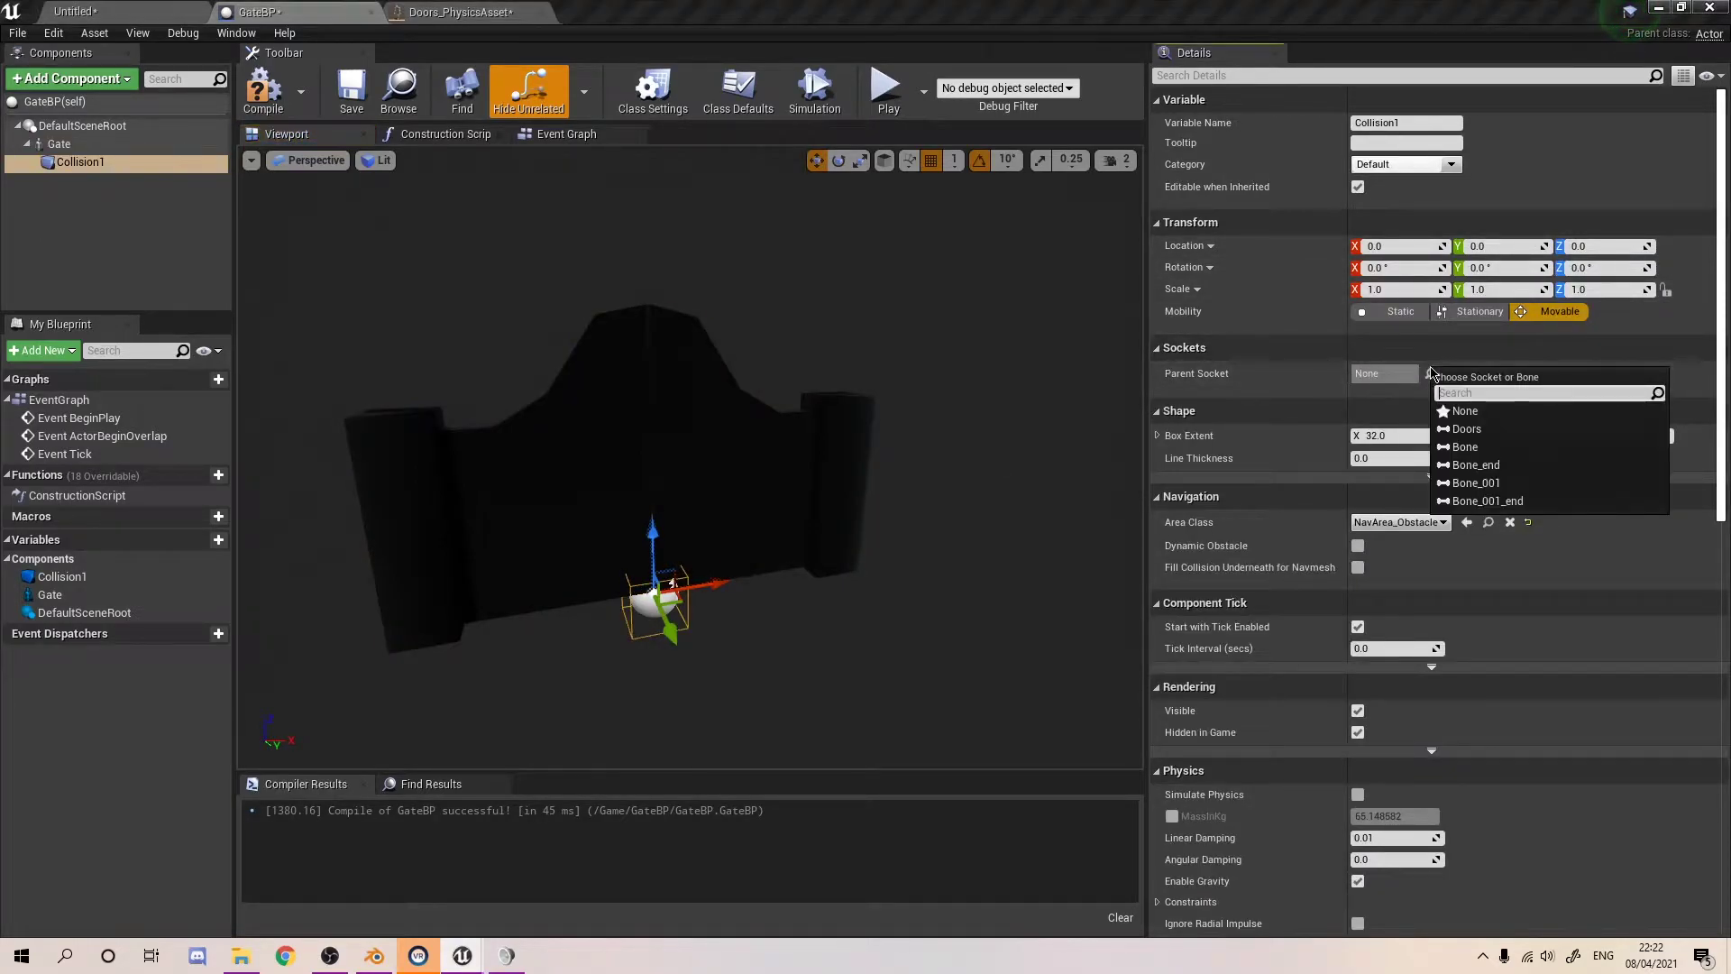
{"action": "left_click", "coordinate": [1484, 451]}
- Scale Collision1 down into a thin upright box, about 0.053 × -0.017 × -0.008, and move it over the gate's left door
{"action": "mouse_move", "coordinate": [971, 209]}
{"action": "right_mouse_down"}
{"action": "mouse_move", "coordinate": [856, 203]}
{"action": "mouse_move", "coordinate": [971, 208]}
{"action": "right_mouse_up"}
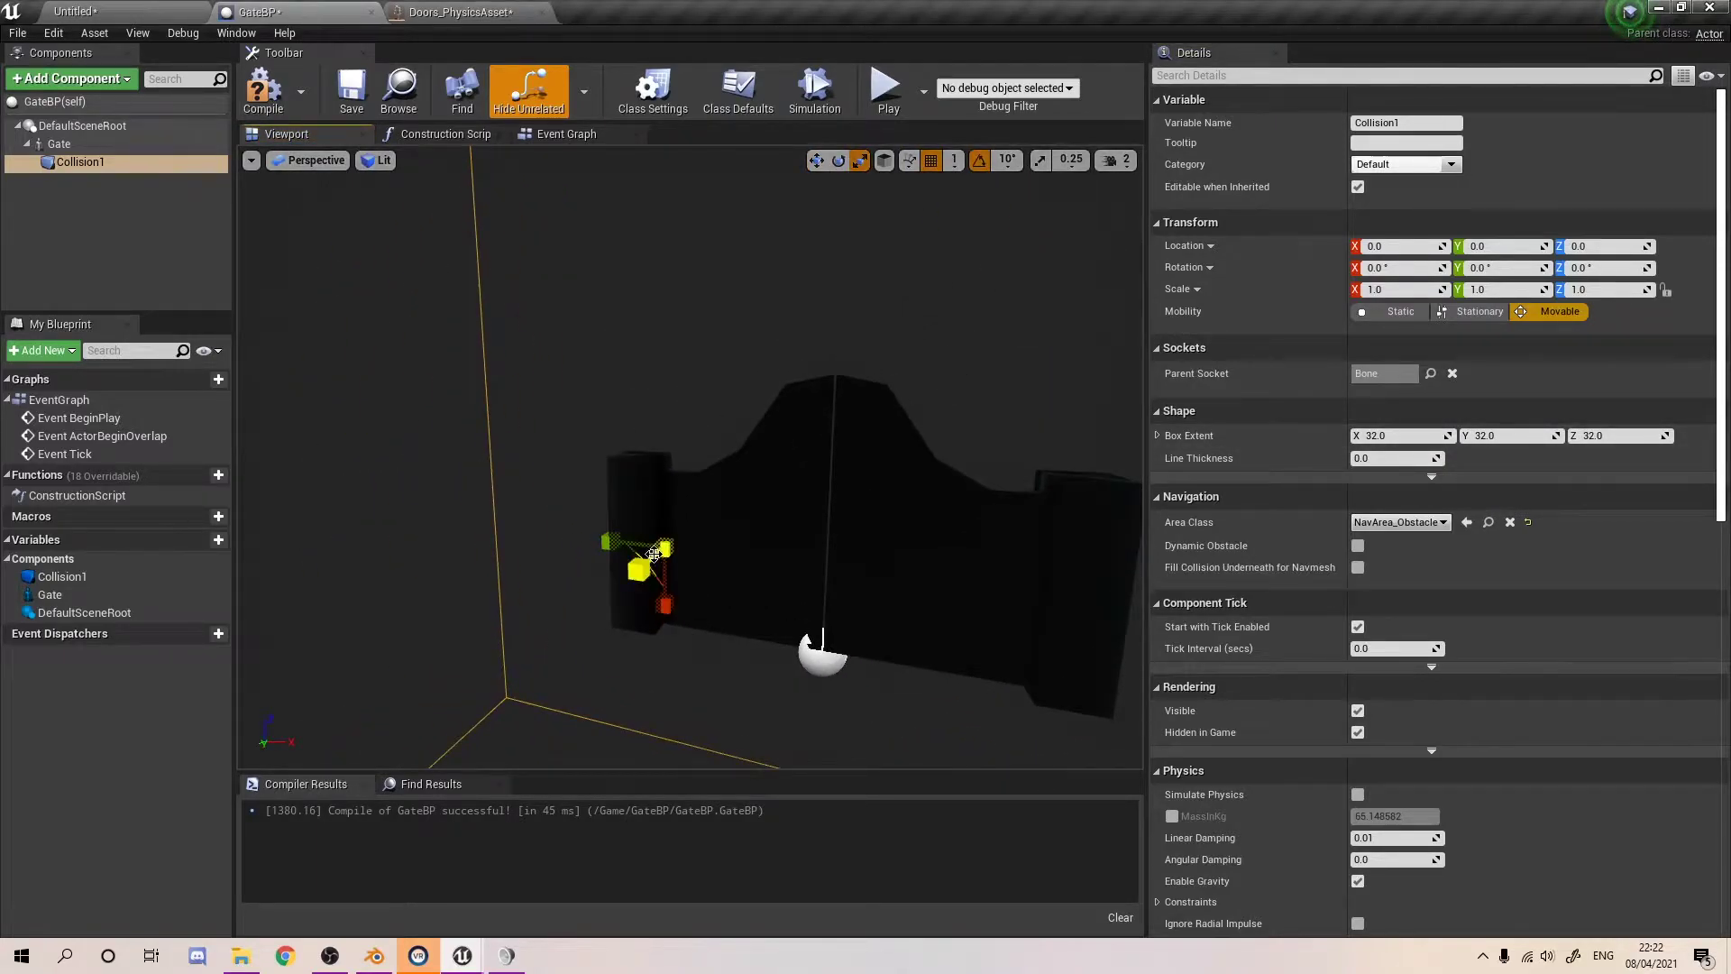
{"action": "mouse_move", "coordinate": [665, 549]}
{"action": "left_mouse_down"}
{"action": "mouse_move", "coordinate": [706, 530]}
{"action": "mouse_move", "coordinate": [636, 544]}
{"action": "left_mouse_up"}
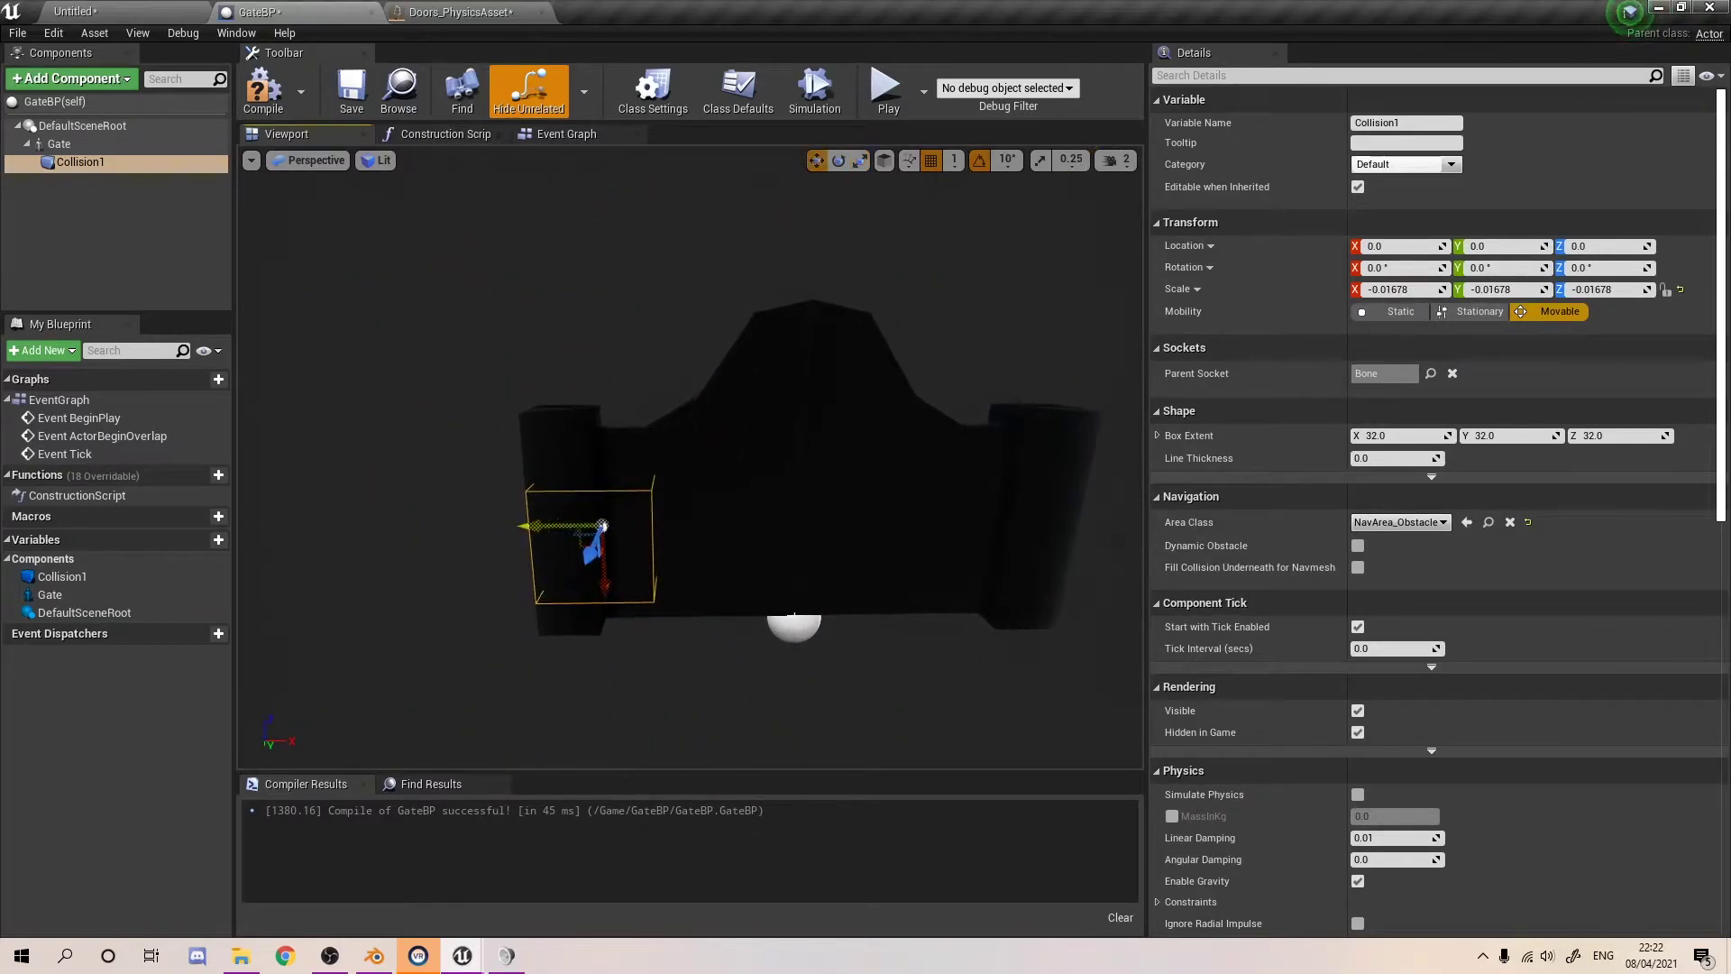
{"action": "right_click_drag", "start_coordinate": [764, 539], "coordinate": [947, 541]}
{"action": "left_click_drag", "start_coordinate": [794, 545], "coordinate": [715, 535], "text": "alt"}
{"action": "left_click_drag", "start_coordinate": [717, 532], "coordinate": [798, 531]}
{"action": "right_click_drag", "start_coordinate": [717, 532], "coordinate": [496, 599]}
{"action": "key", "text": "s"}
{"action": "key", "text": "w"}
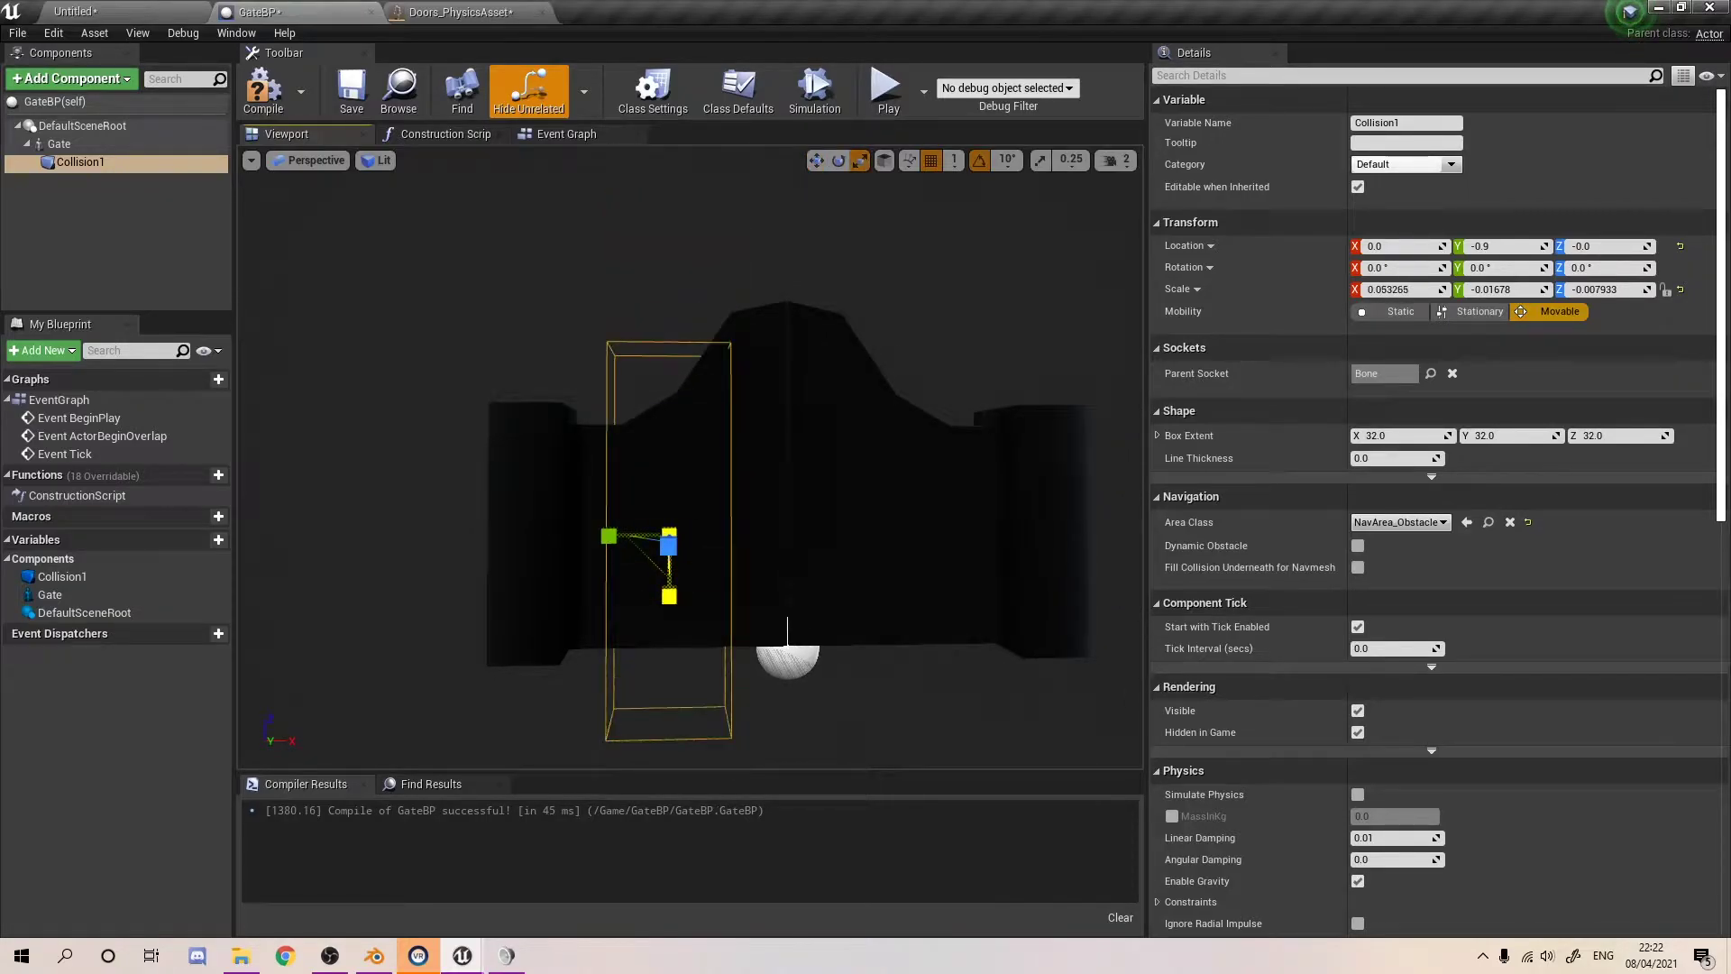
- Fit Collision1 to the left door, raised to X -0.67, widened to a Y scale of about -0.037 and shifted to Y -0.79
{"action": "left_click_drag", "start_coordinate": [664, 580], "coordinate": [669, 539]}
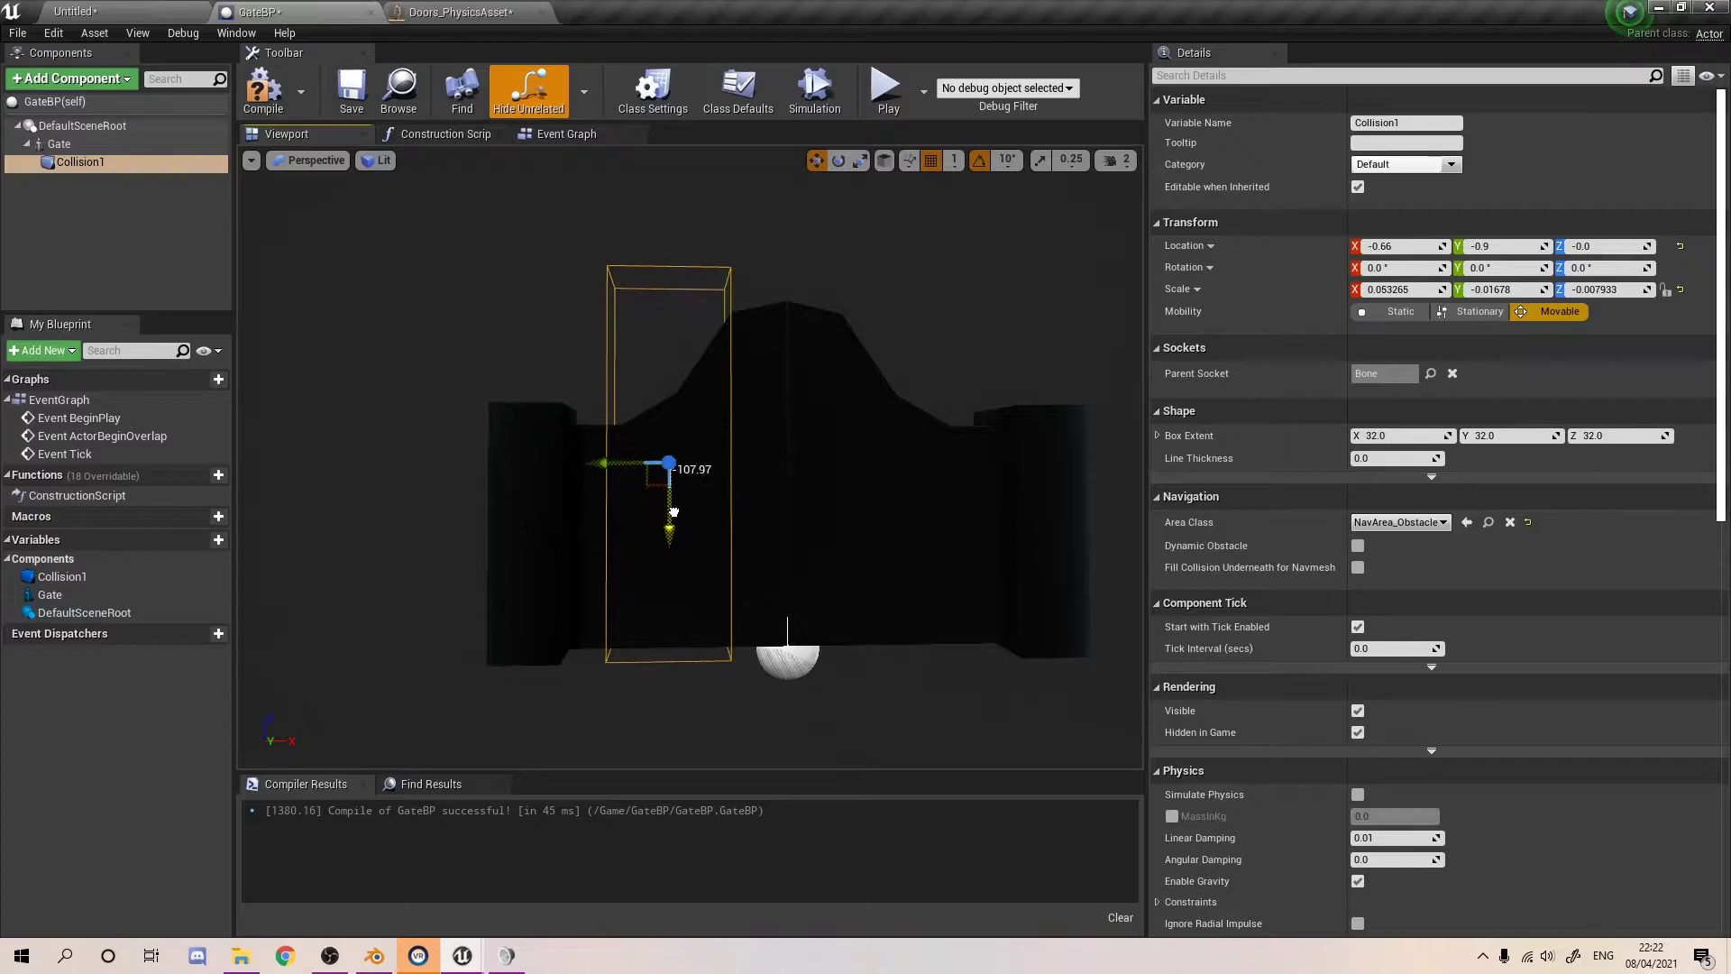
{"action": "left_click_drag", "start_coordinate": [644, 472], "coordinate": [611, 462]}
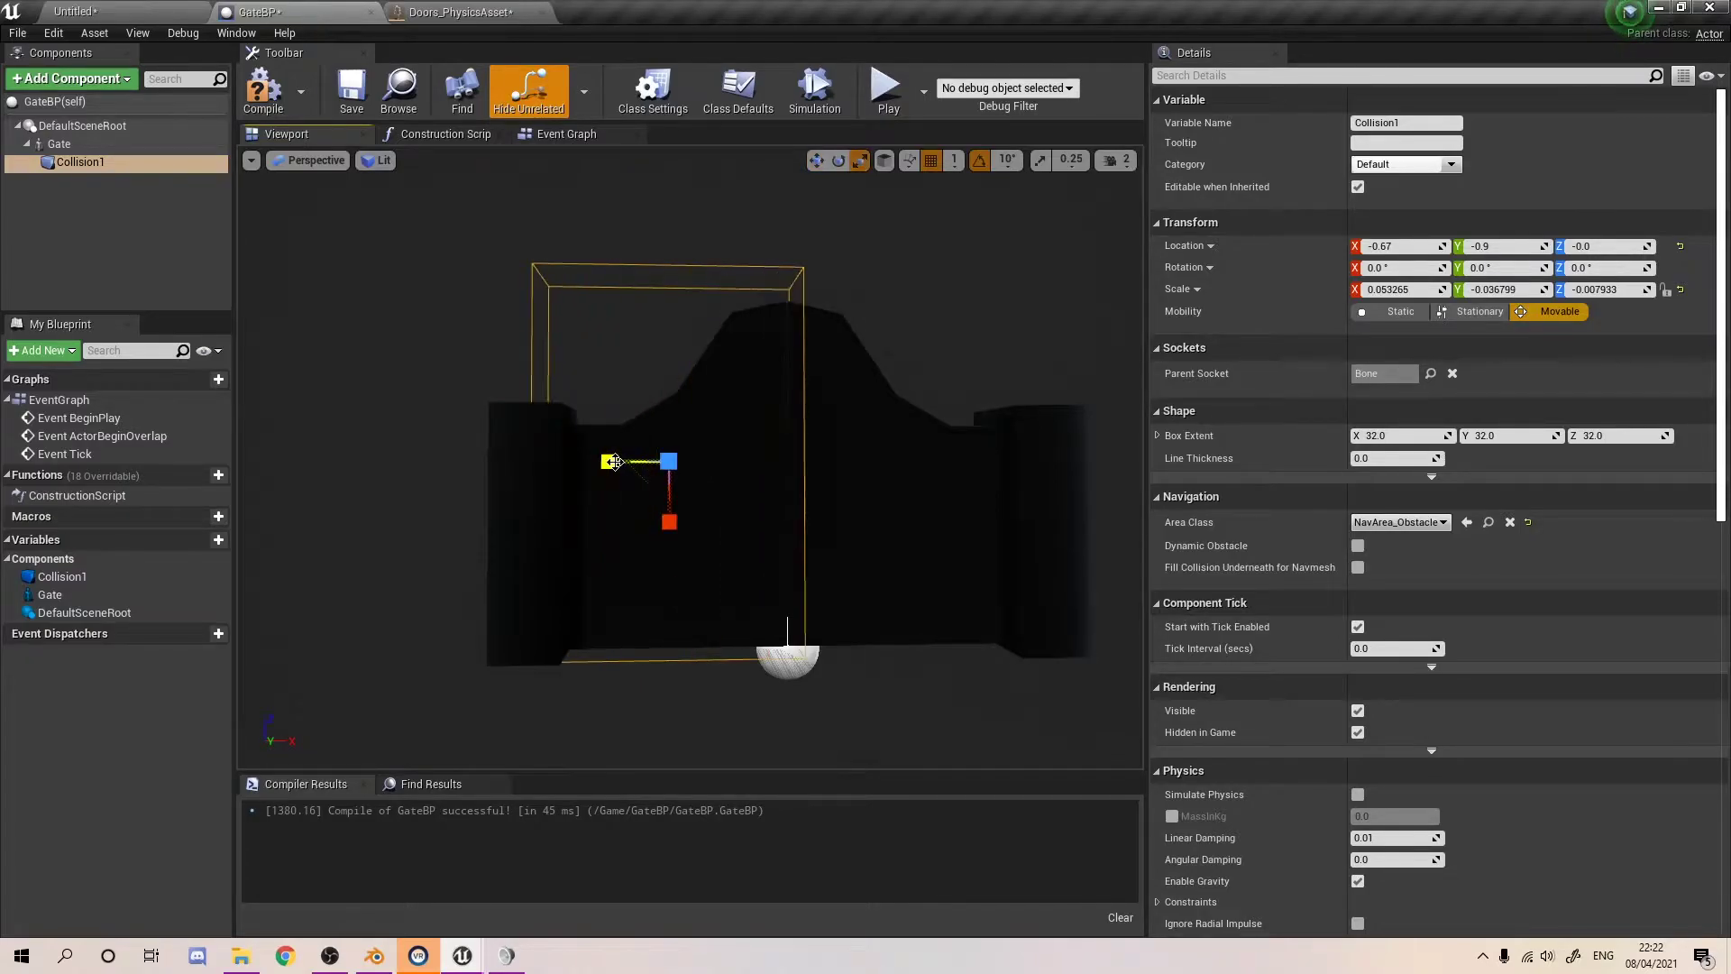
{"action": "left_click", "coordinate": [615, 462]}
{"action": "left_click", "coordinate": [766, 268]}
{"action": "left_click", "coordinate": [620, 422]}
{"action": "left_click", "coordinate": [598, 264]}
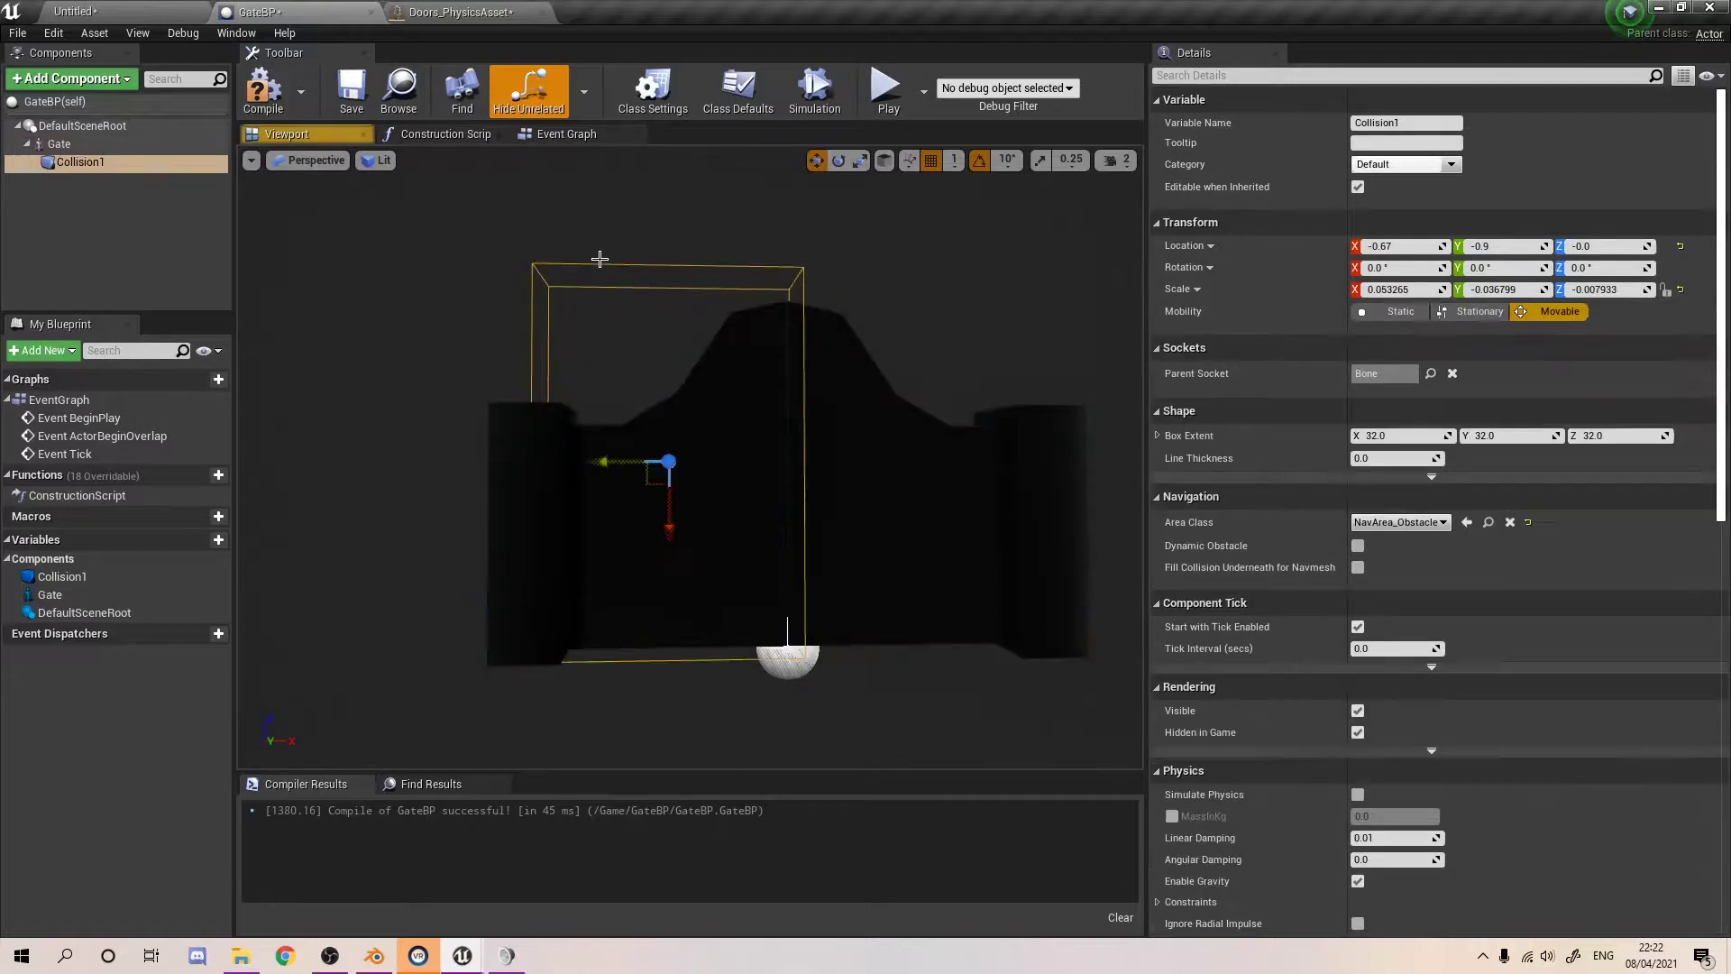
{"action": "mouse_move", "coordinate": [605, 459]}
{"action": "middle_mouse_down"}
{"action": "mouse_move", "coordinate": [731, 447]}
{"action": "mouse_move", "coordinate": [592, 459]}
{"action": "middle_mouse_up"}
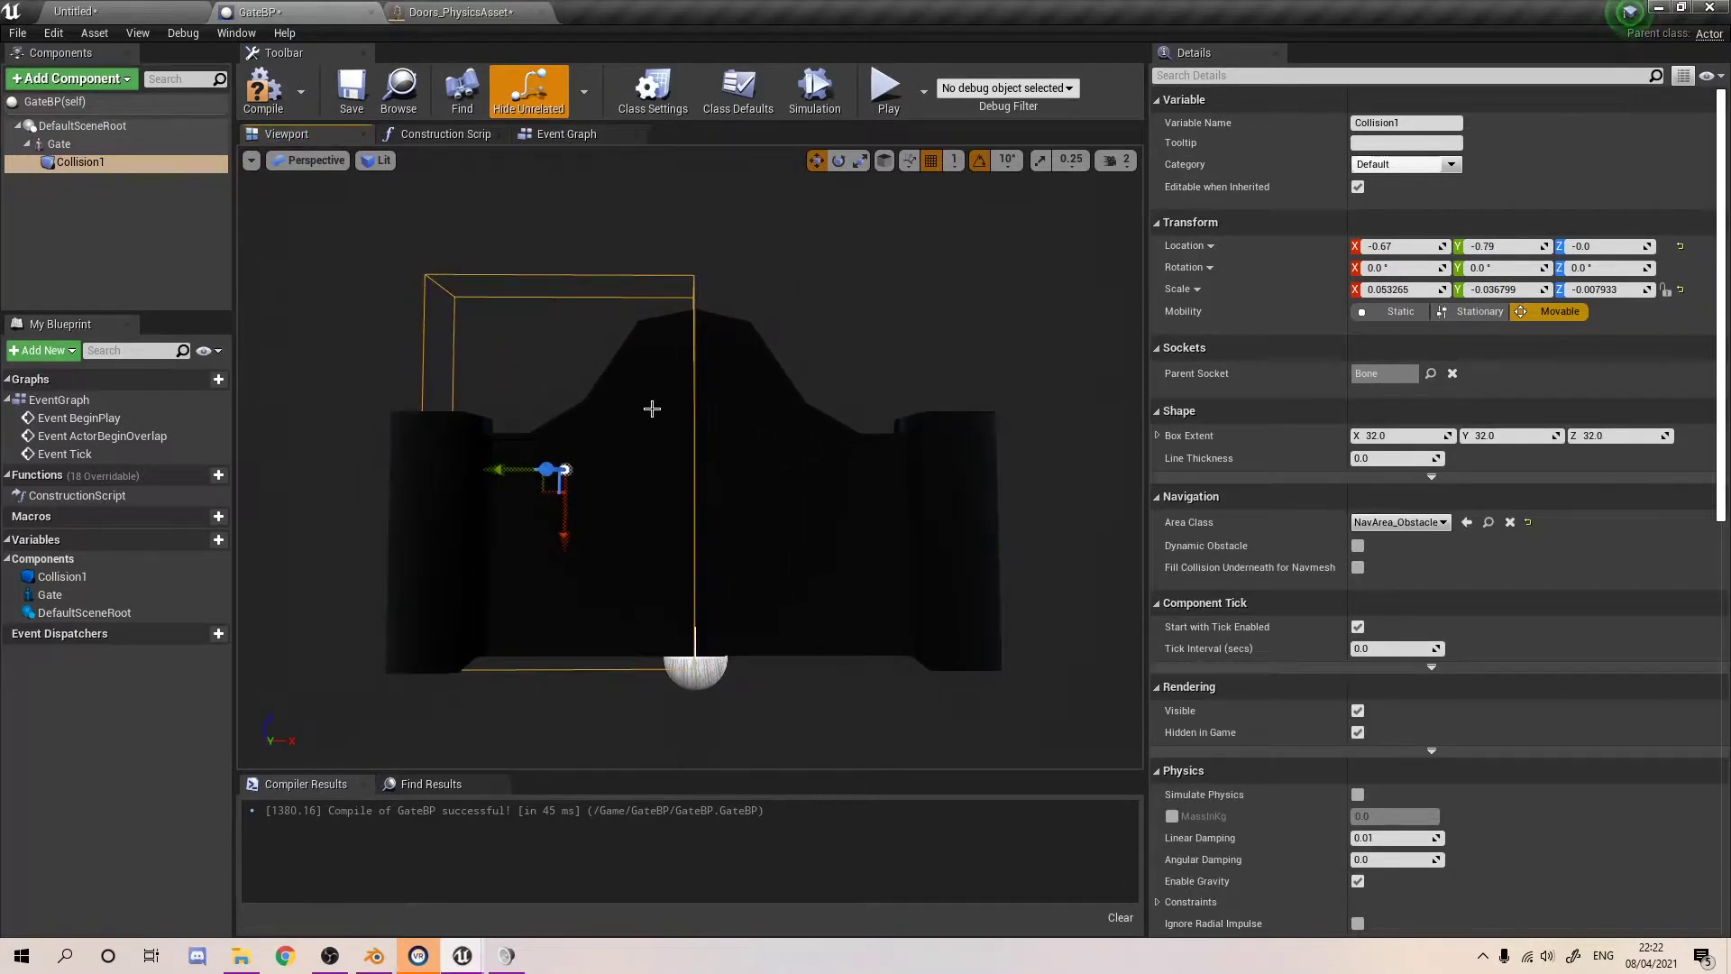
- Duplicate Collision1, name the copy Collision2, and attach it to the Gate component
{"action": "left_click", "coordinate": [93, 168]}
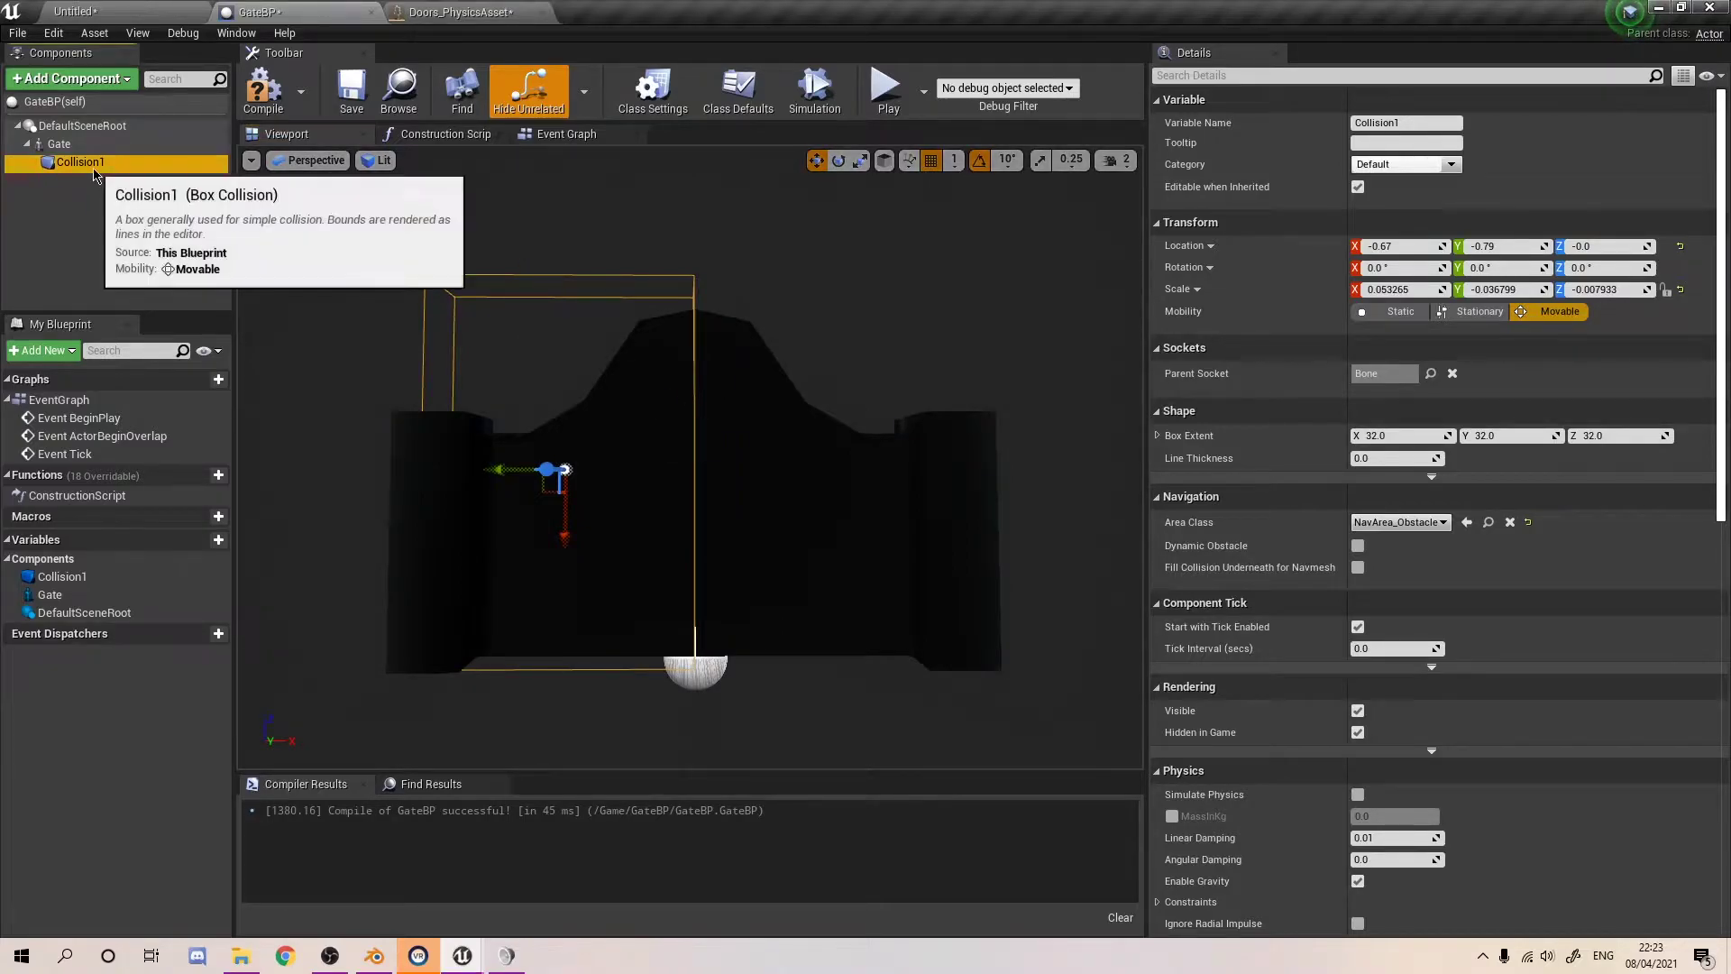
{"action": "key", "text": "ctrl+w"}
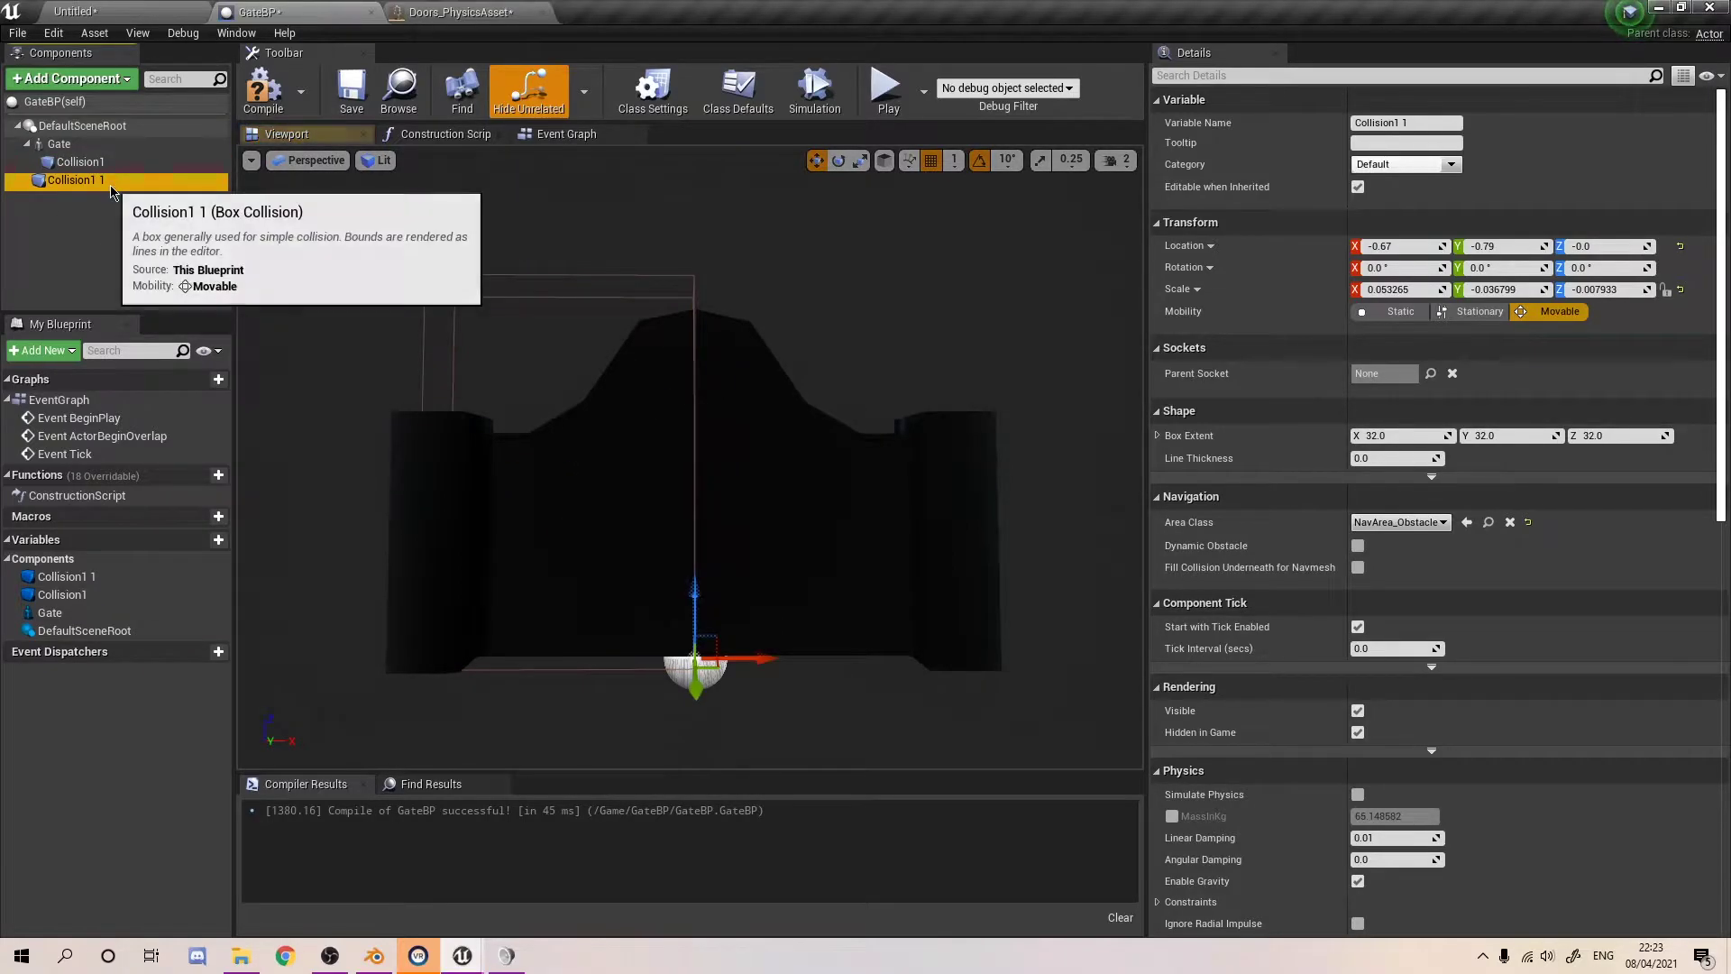
{"action": "type", "text": "Collision2"}
{"action": "key", "text": "Return"}
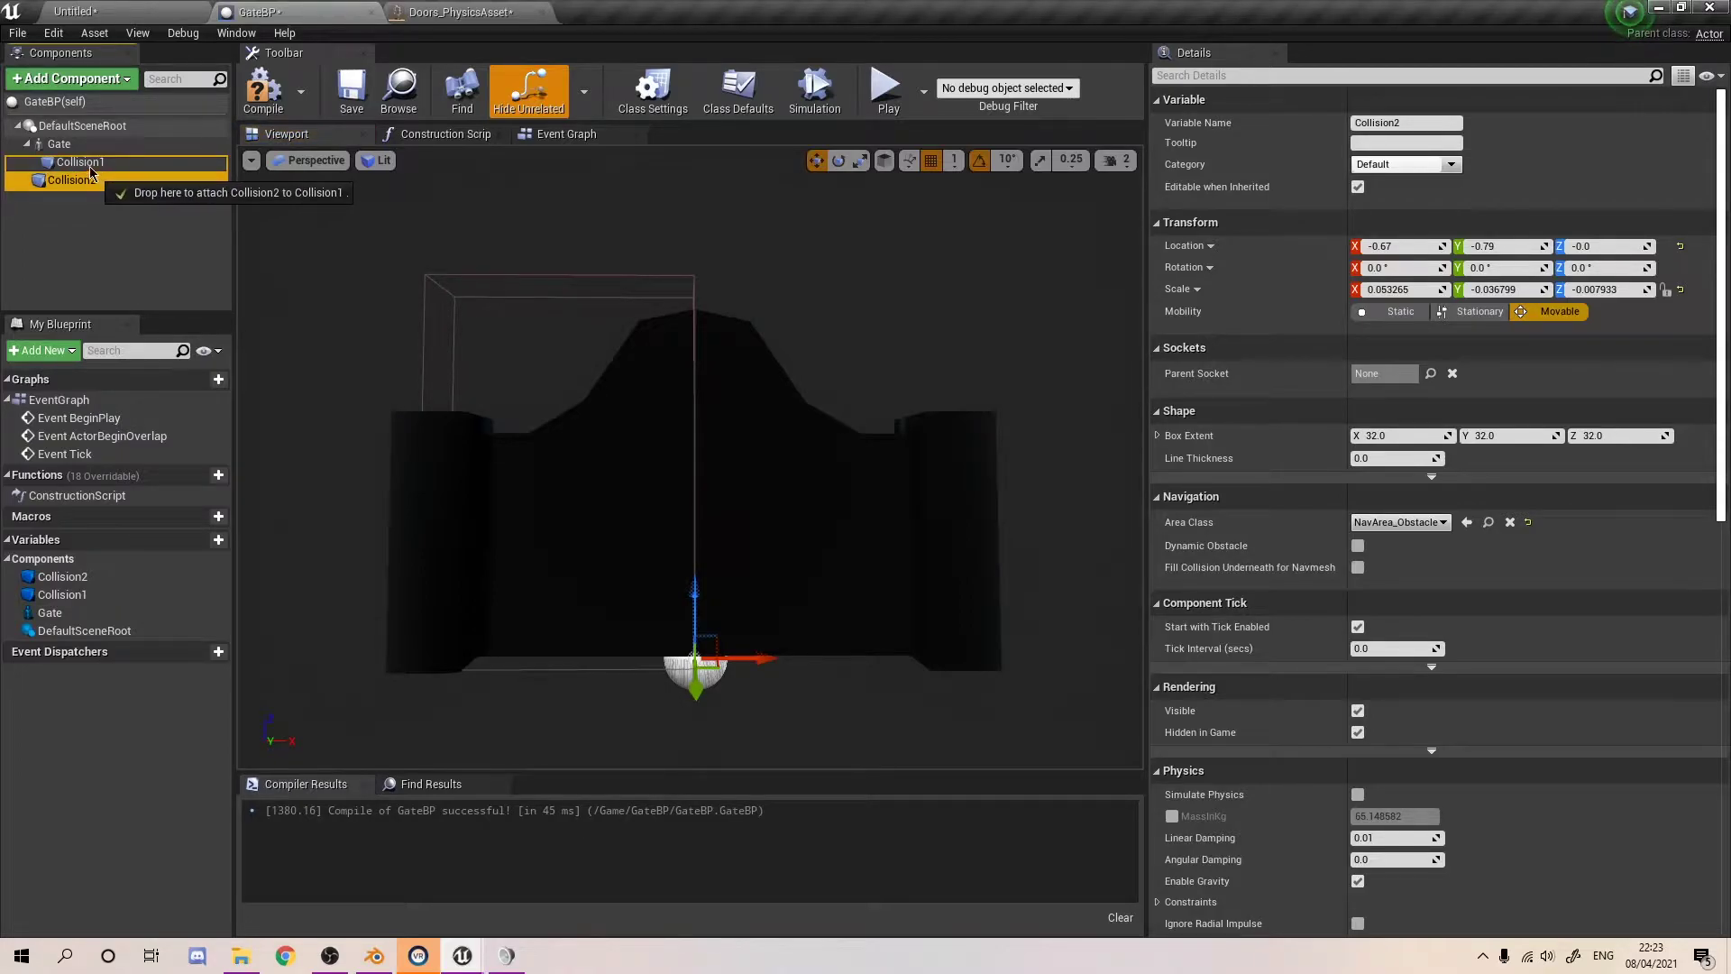
{"action": "left_click", "coordinate": [140, 215]}
{"action": "left_click", "coordinate": [80, 180]}
- Set Collision2's parent socket to Bone_001 and its location to 0, 0, 0
{"action": "mouse_move", "coordinate": [747, 619]}
{"action": "right_mouse_down"}
{"action": "mouse_move", "coordinate": [747, 588]}
{"action": "mouse_move", "coordinate": [747, 619]}
{"action": "right_mouse_up"}
{"action": "right_click_drag", "start_coordinate": [861, 609], "coordinate": [910, 343]}
{"action": "right_click_drag", "start_coordinate": [861, 608], "coordinate": [861, 608]}
{"action": "left_click", "coordinate": [1431, 373]}
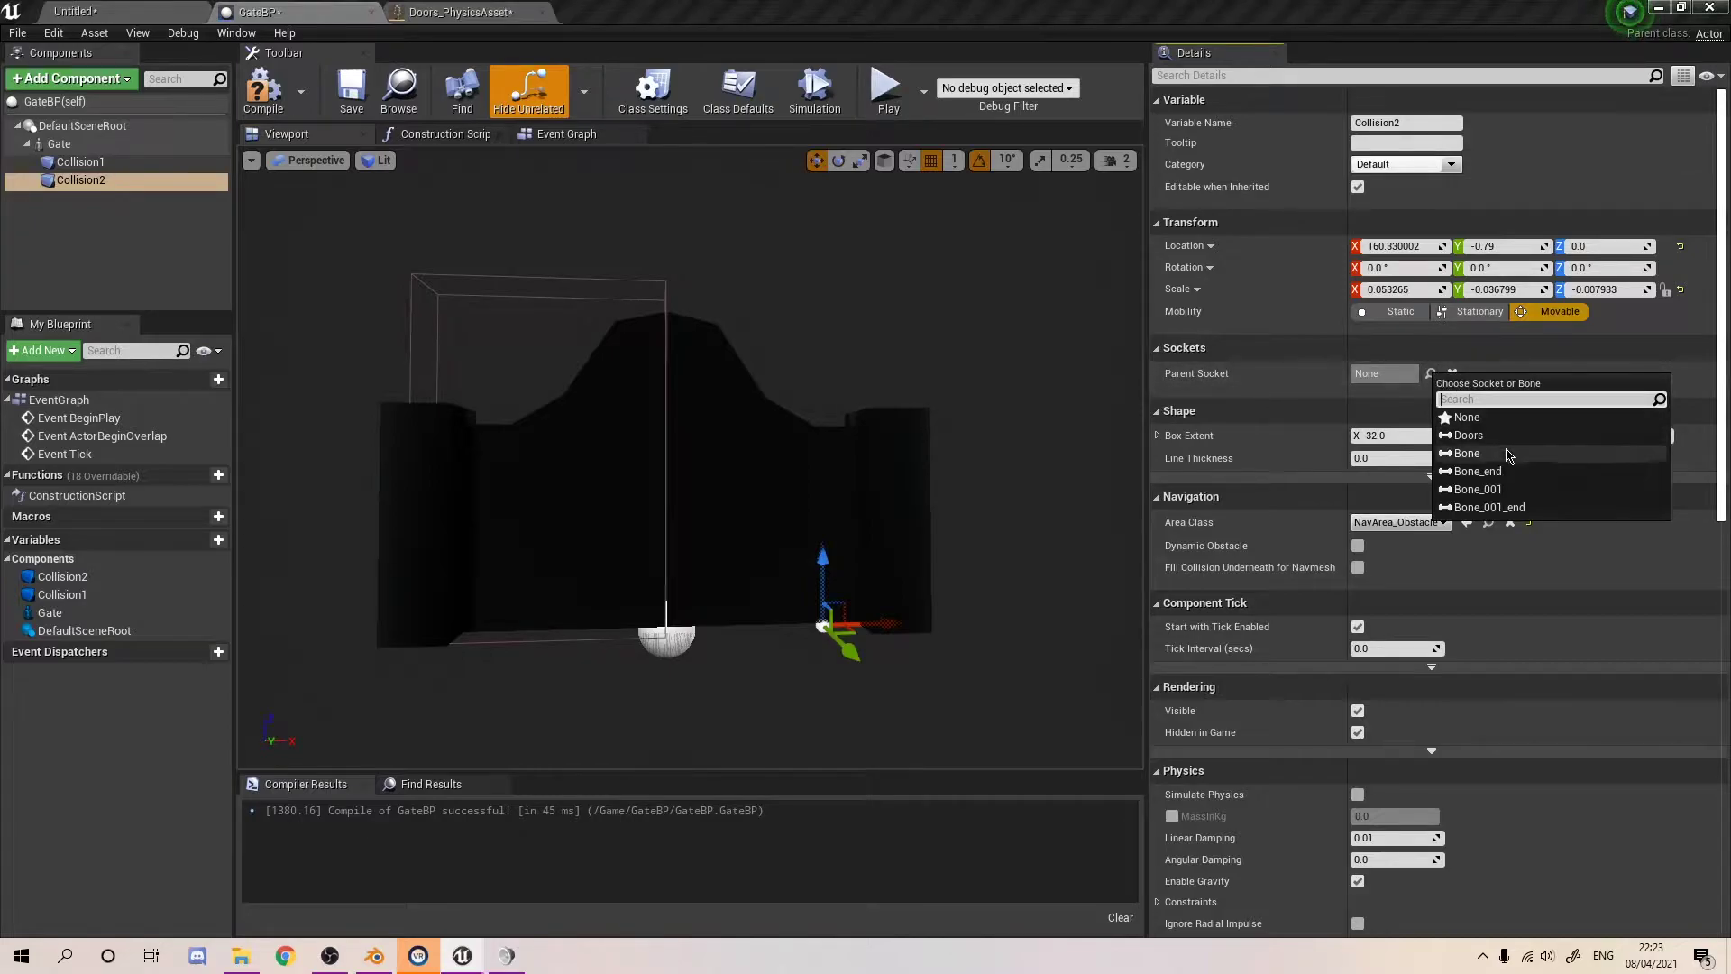
{"action": "left_click", "coordinate": [1478, 489]}
{"action": "key", "text": "w"}
{"action": "right_click_drag", "start_coordinate": [691, 457], "coordinate": [631, 415]}
{"action": "right_click_drag", "start_coordinate": [552, 531], "coordinate": [552, 531]}
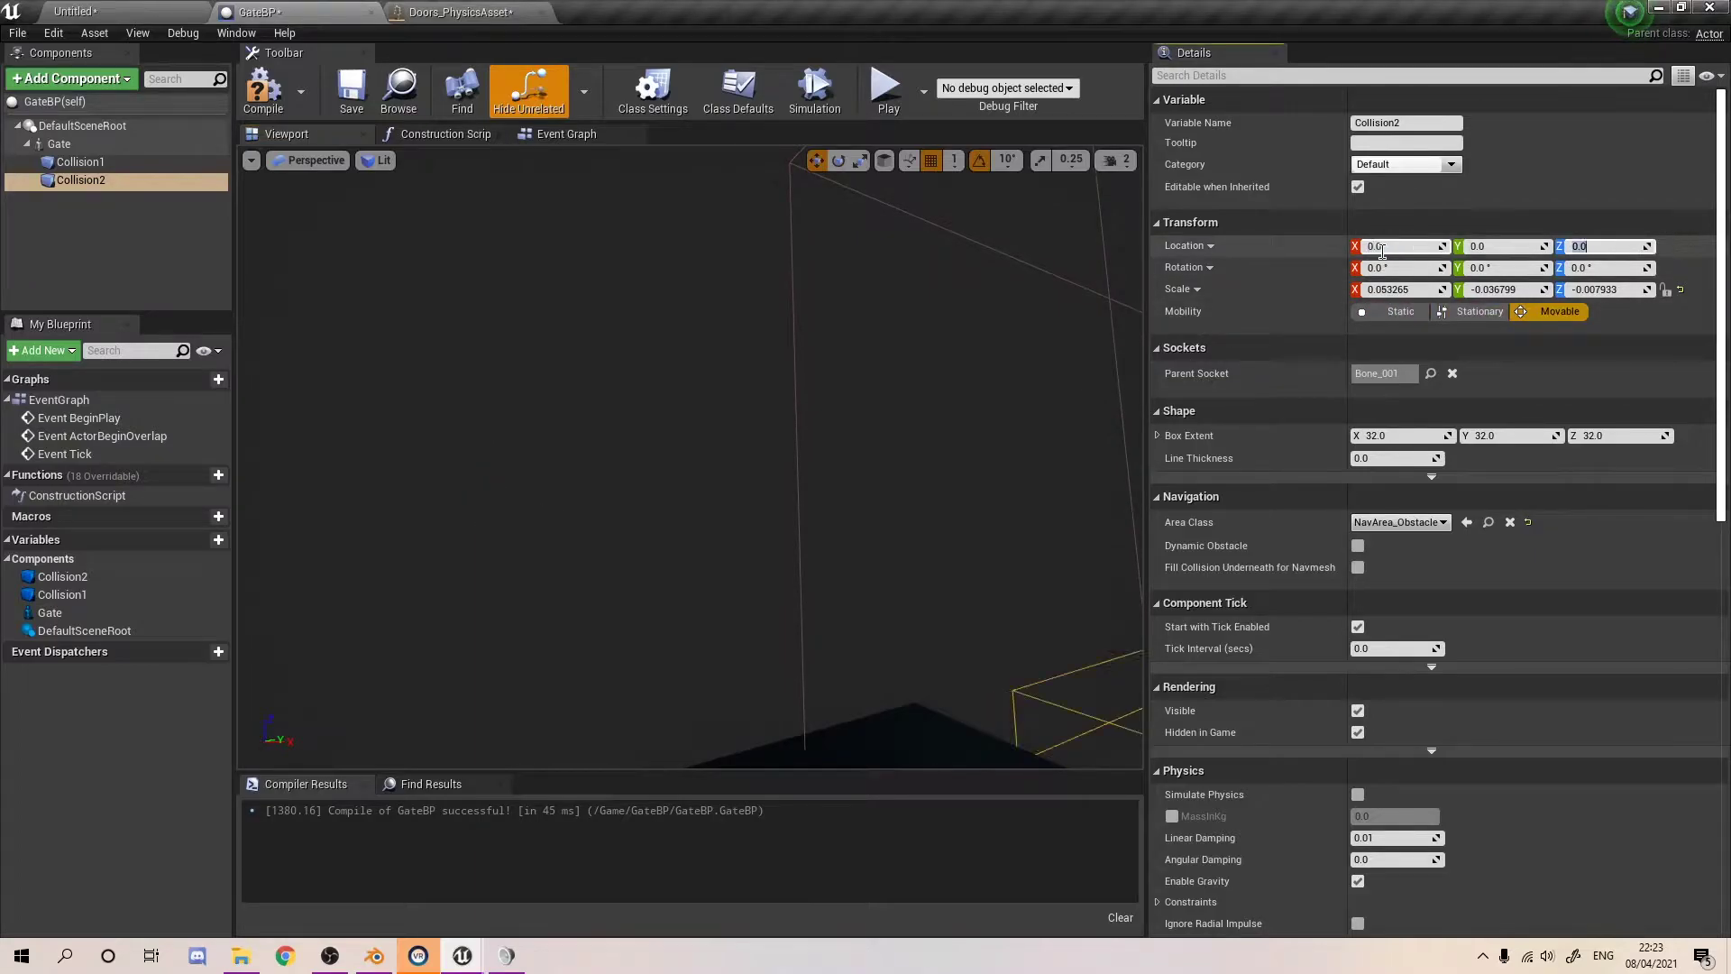
- Rotate Collision2 to about 179.17°, 90°, 179.17° so the box stands upright parallel to the right door
{"action": "right_click_drag", "start_coordinate": [866, 433], "coordinate": [866, 433]}
{"action": "key", "text": "e"}
{"action": "left_click_drag", "start_coordinate": [765, 394], "coordinate": [825, 469]}
{"action": "left_click_drag", "start_coordinate": [685, 378], "coordinate": [672, 374]}
{"action": "key", "text": "w"}
{"action": "right_click_drag", "start_coordinate": [672, 374], "coordinate": [868, 529]}
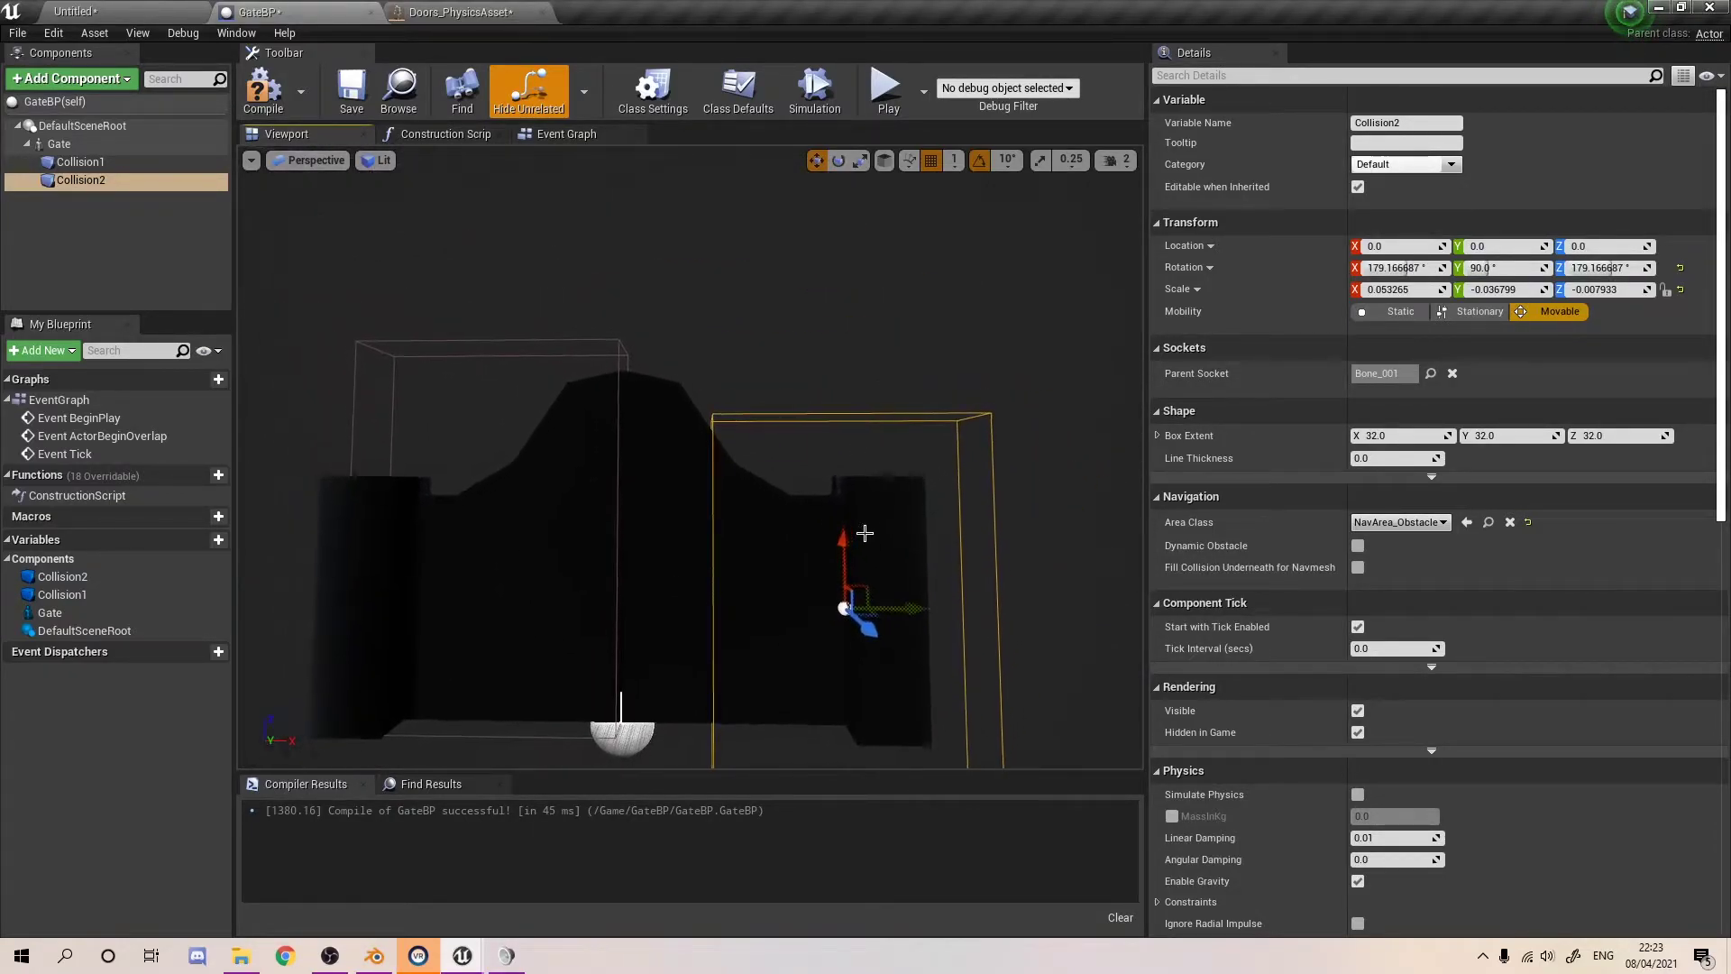
- Move Collision2 over the right door at about Y -0.8, Z 0.65, and compile and save the blueprint
{"action": "left_click_drag", "start_coordinate": [870, 590], "coordinate": [779, 518]}
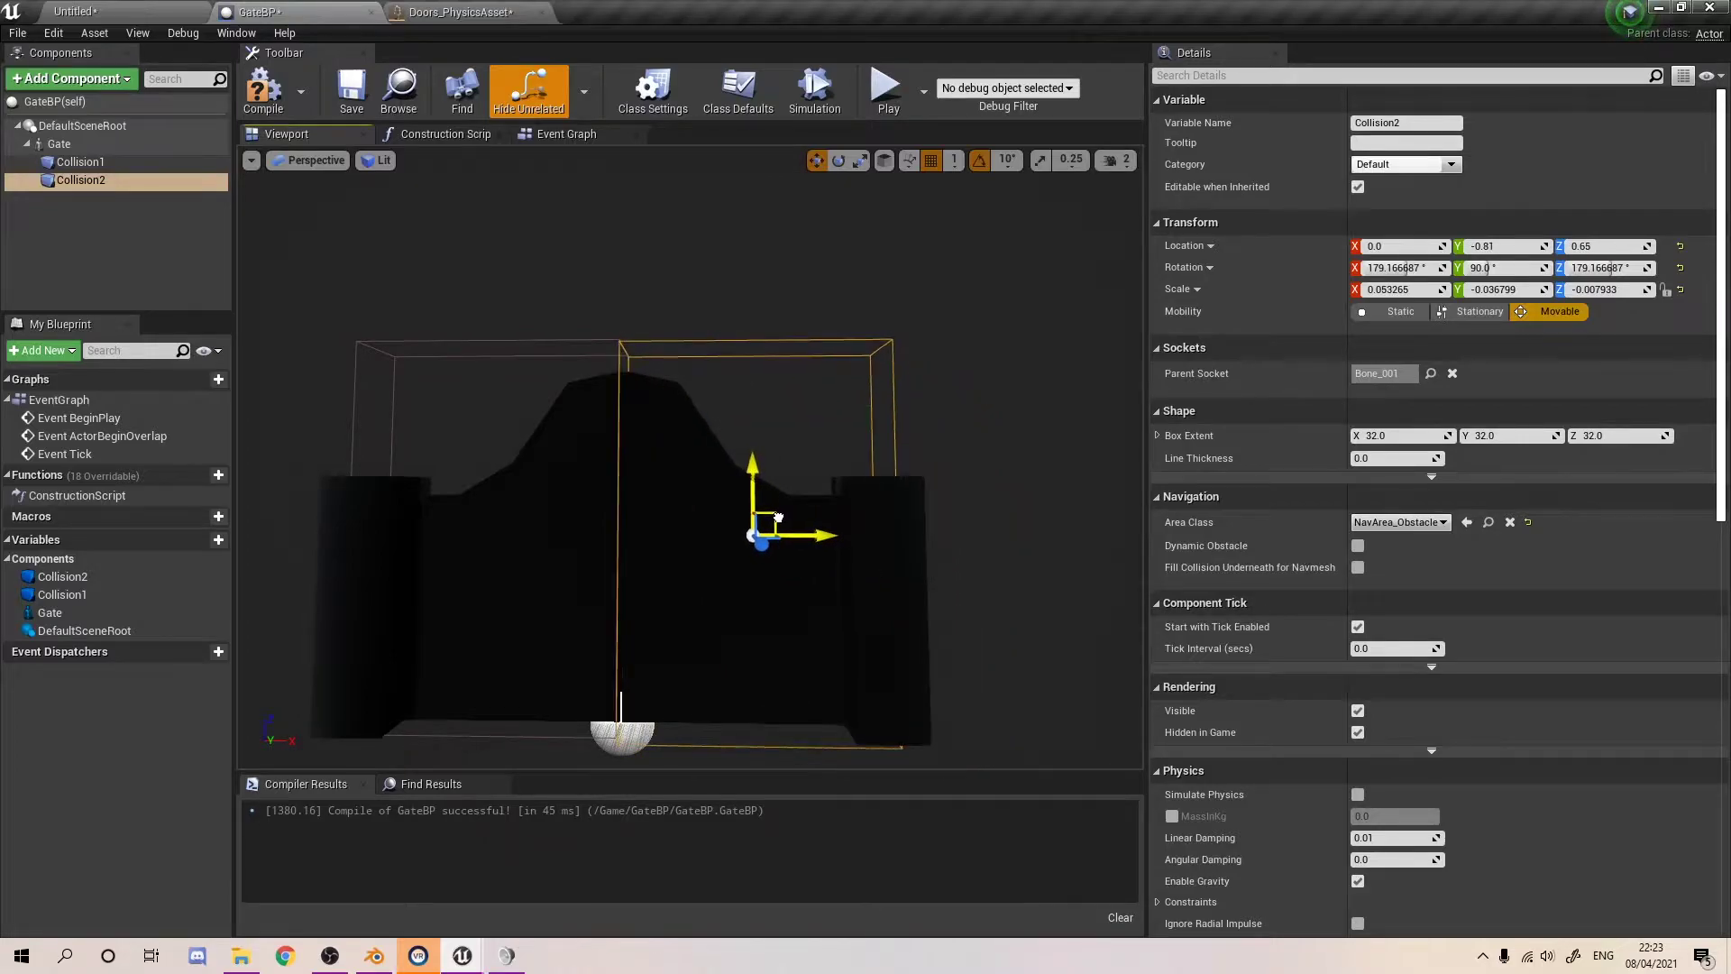
{"action": "middle_click_drag", "start_coordinate": [779, 518], "coordinate": [877, 499]}
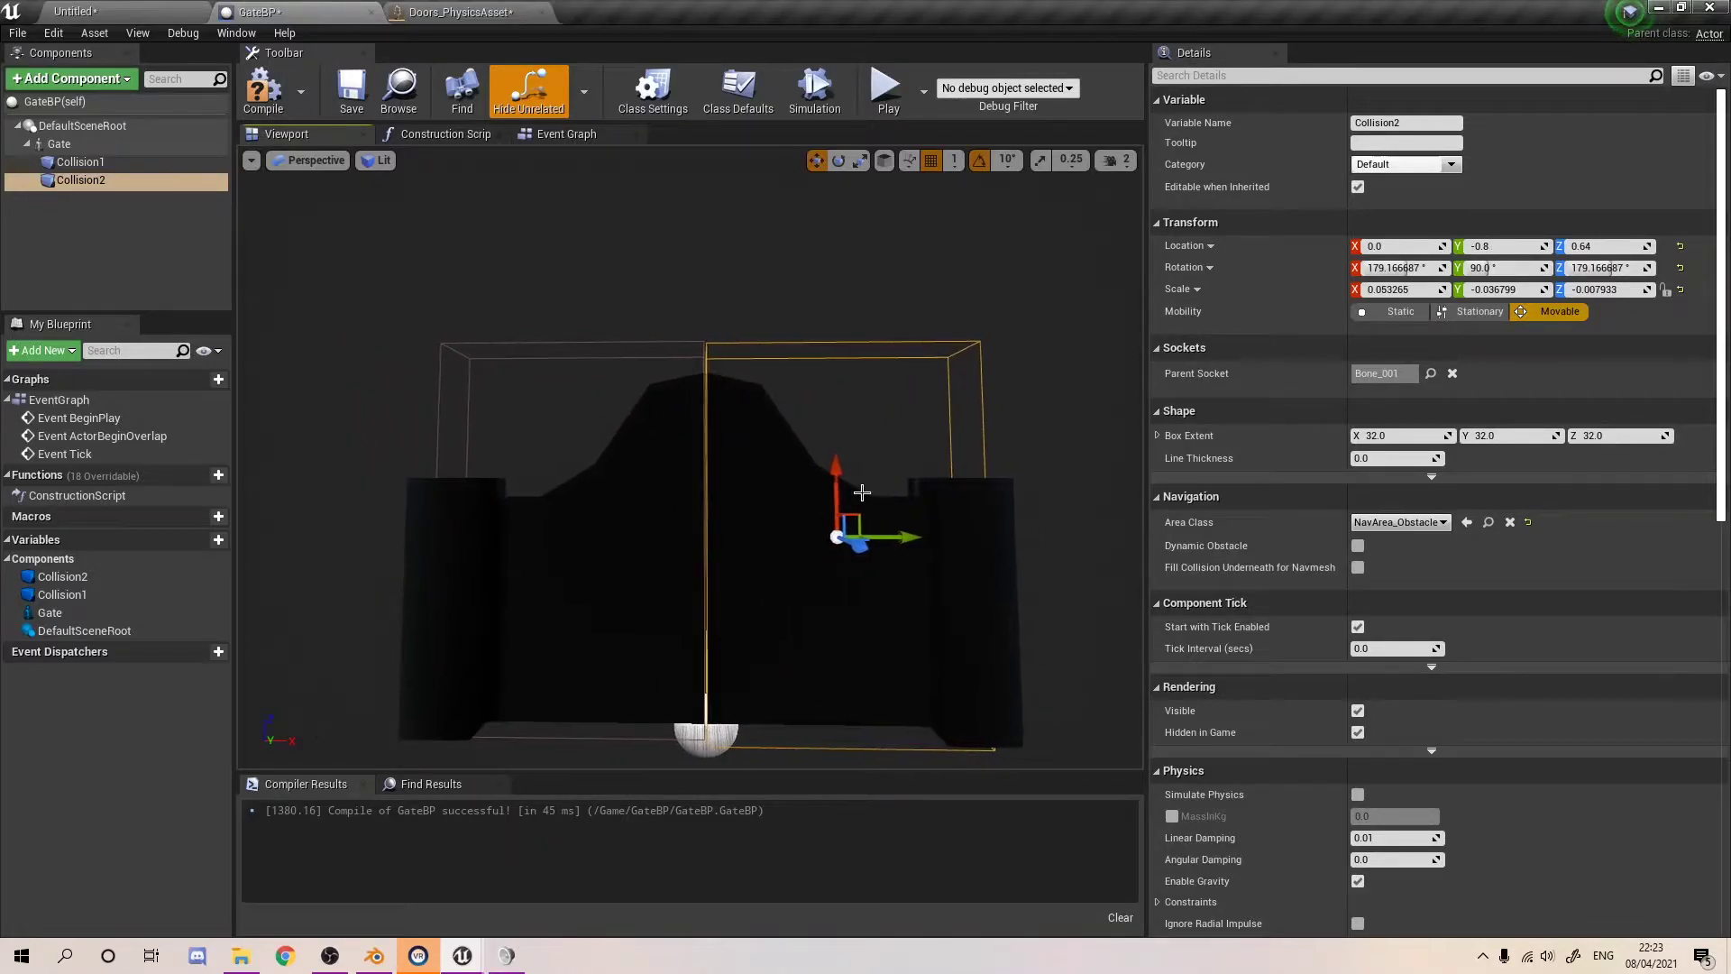
{"action": "left_click", "coordinate": [746, 402]}
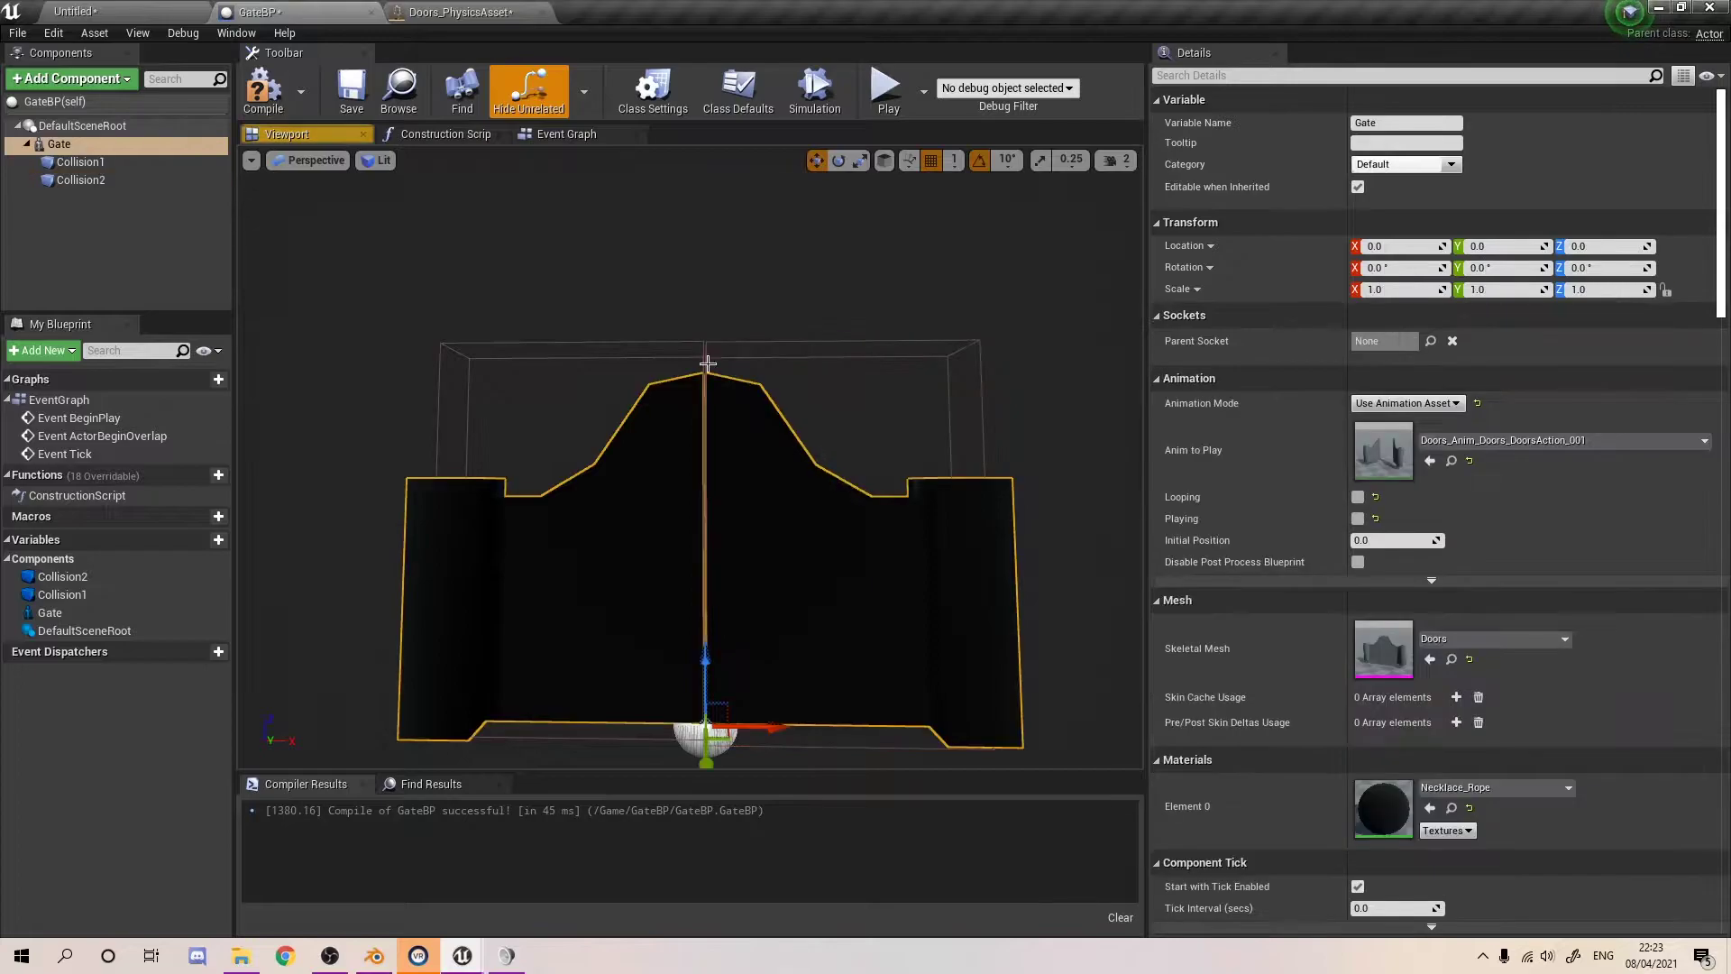
{"action": "left_click", "coordinate": [262, 90]}
{"action": "left_click", "coordinate": [352, 90]}
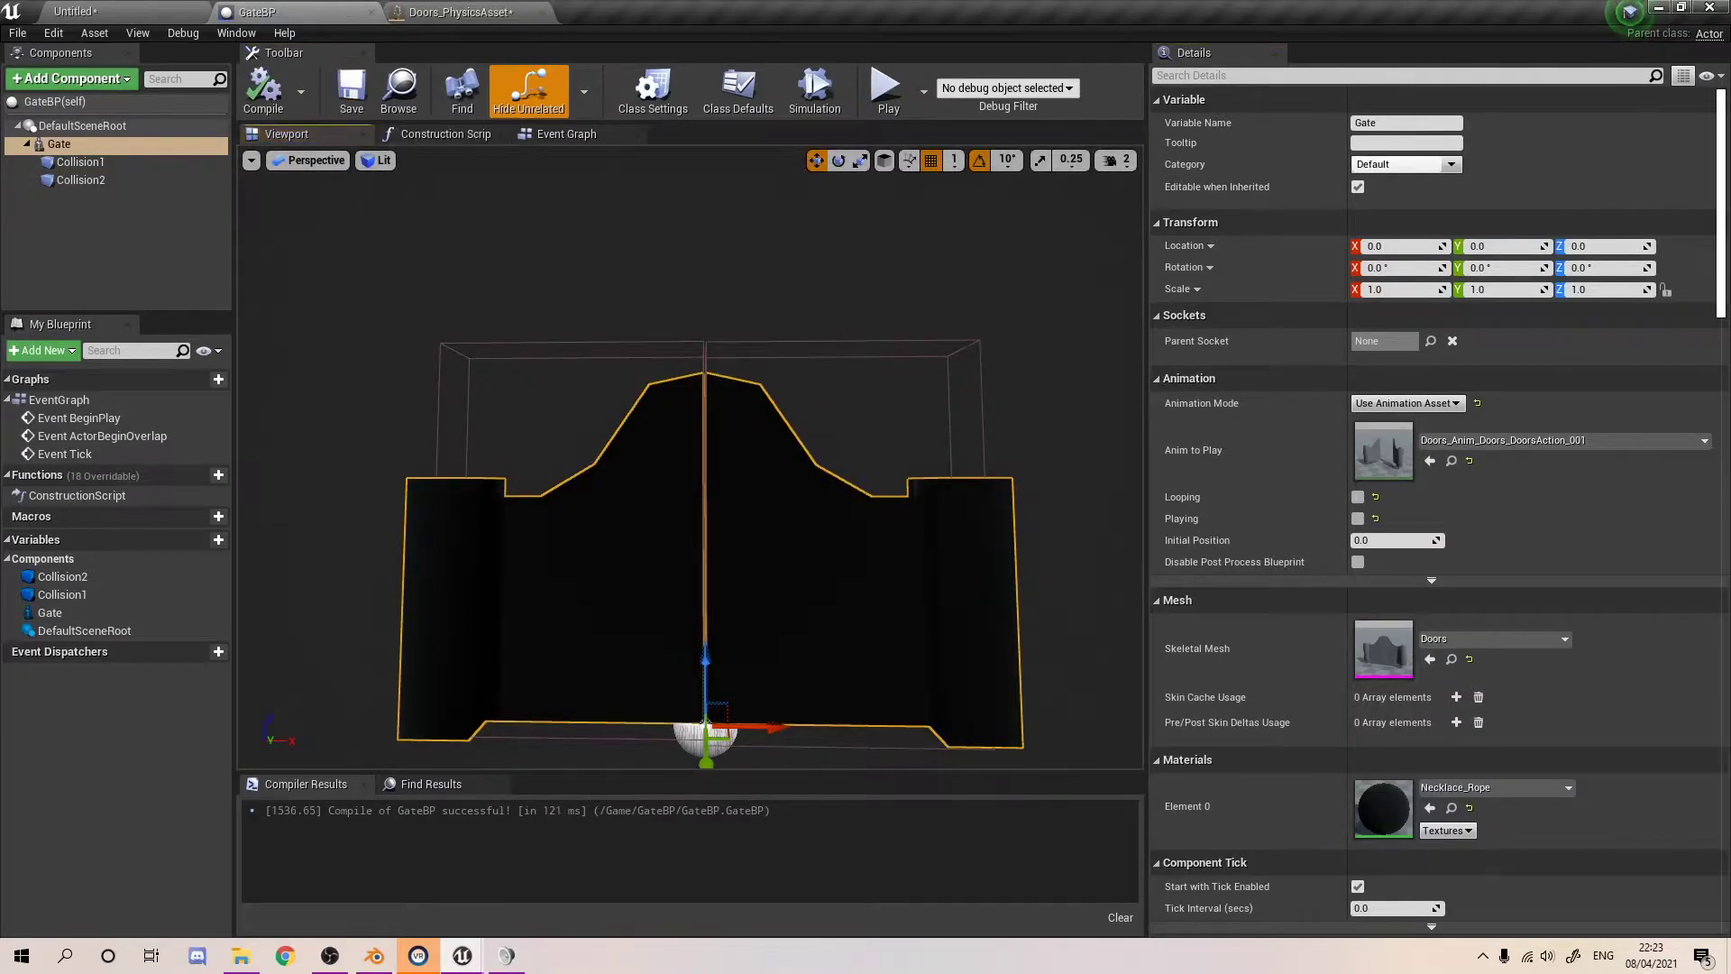
- Preview the Gate's opening animation by toggling Playing to check that both collision boxes follow the doors, leaving it off
{"action": "right_click_drag", "start_coordinate": [856, 526], "coordinate": [877, 552]}
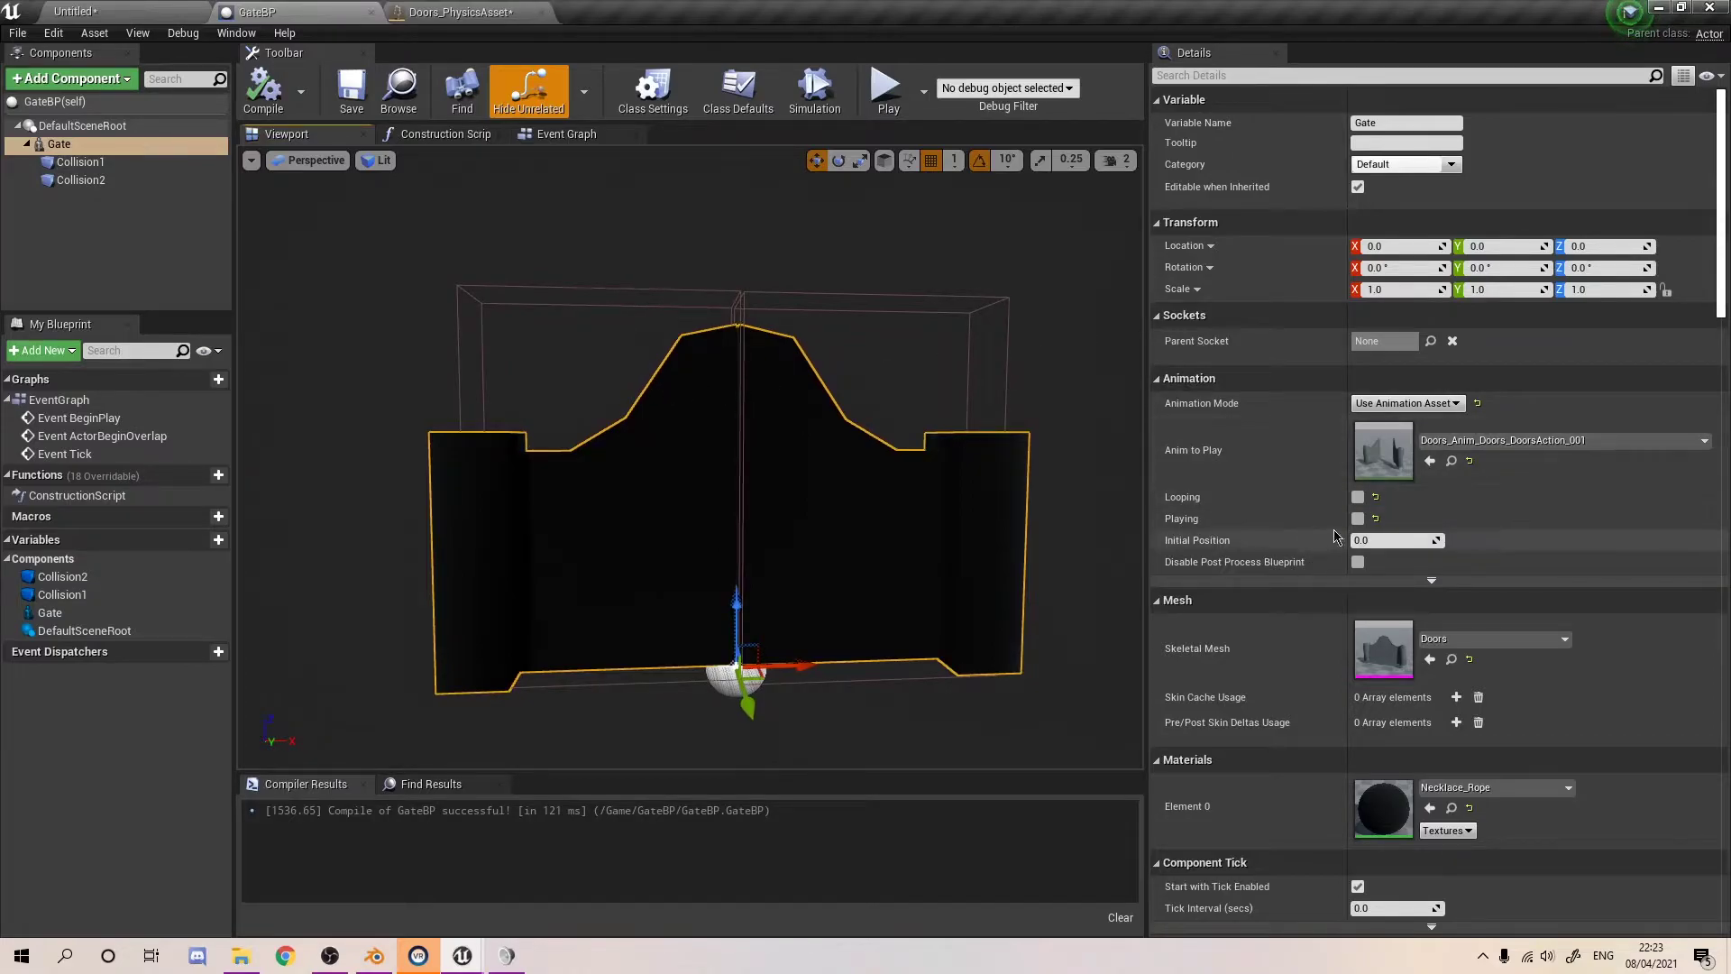
{"action": "left_click", "coordinate": [1358, 521]}
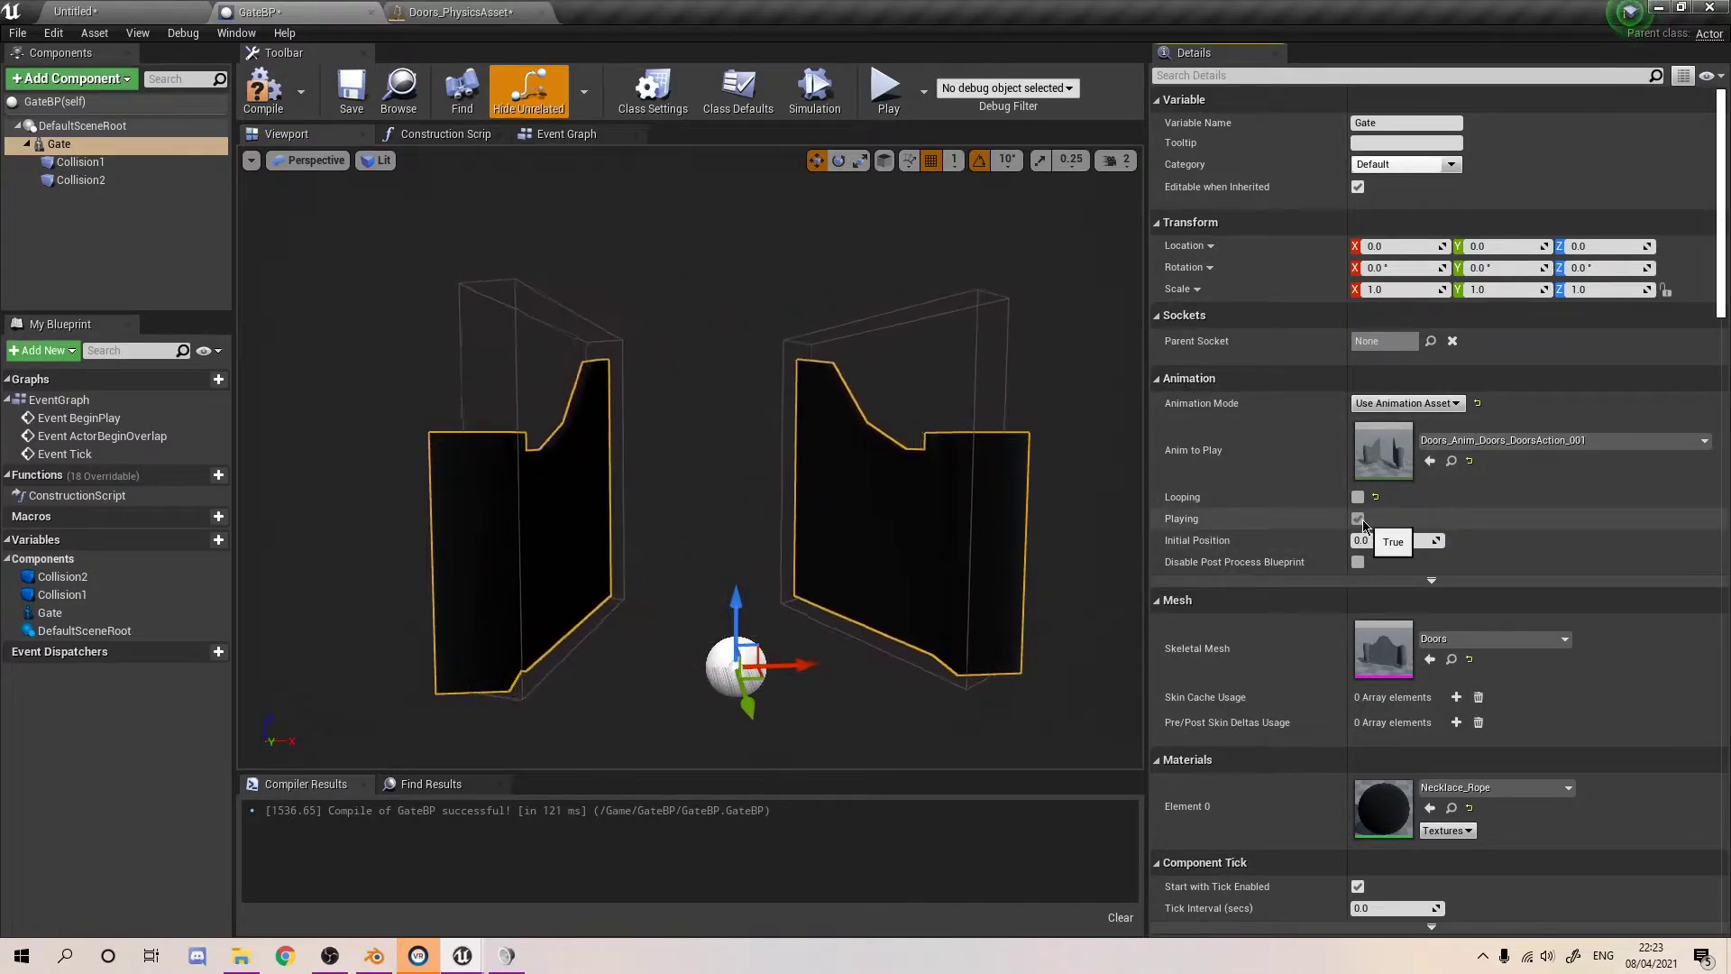
{"action": "left_click", "coordinate": [1361, 521]}
{"action": "left_click", "coordinate": [1358, 521]}
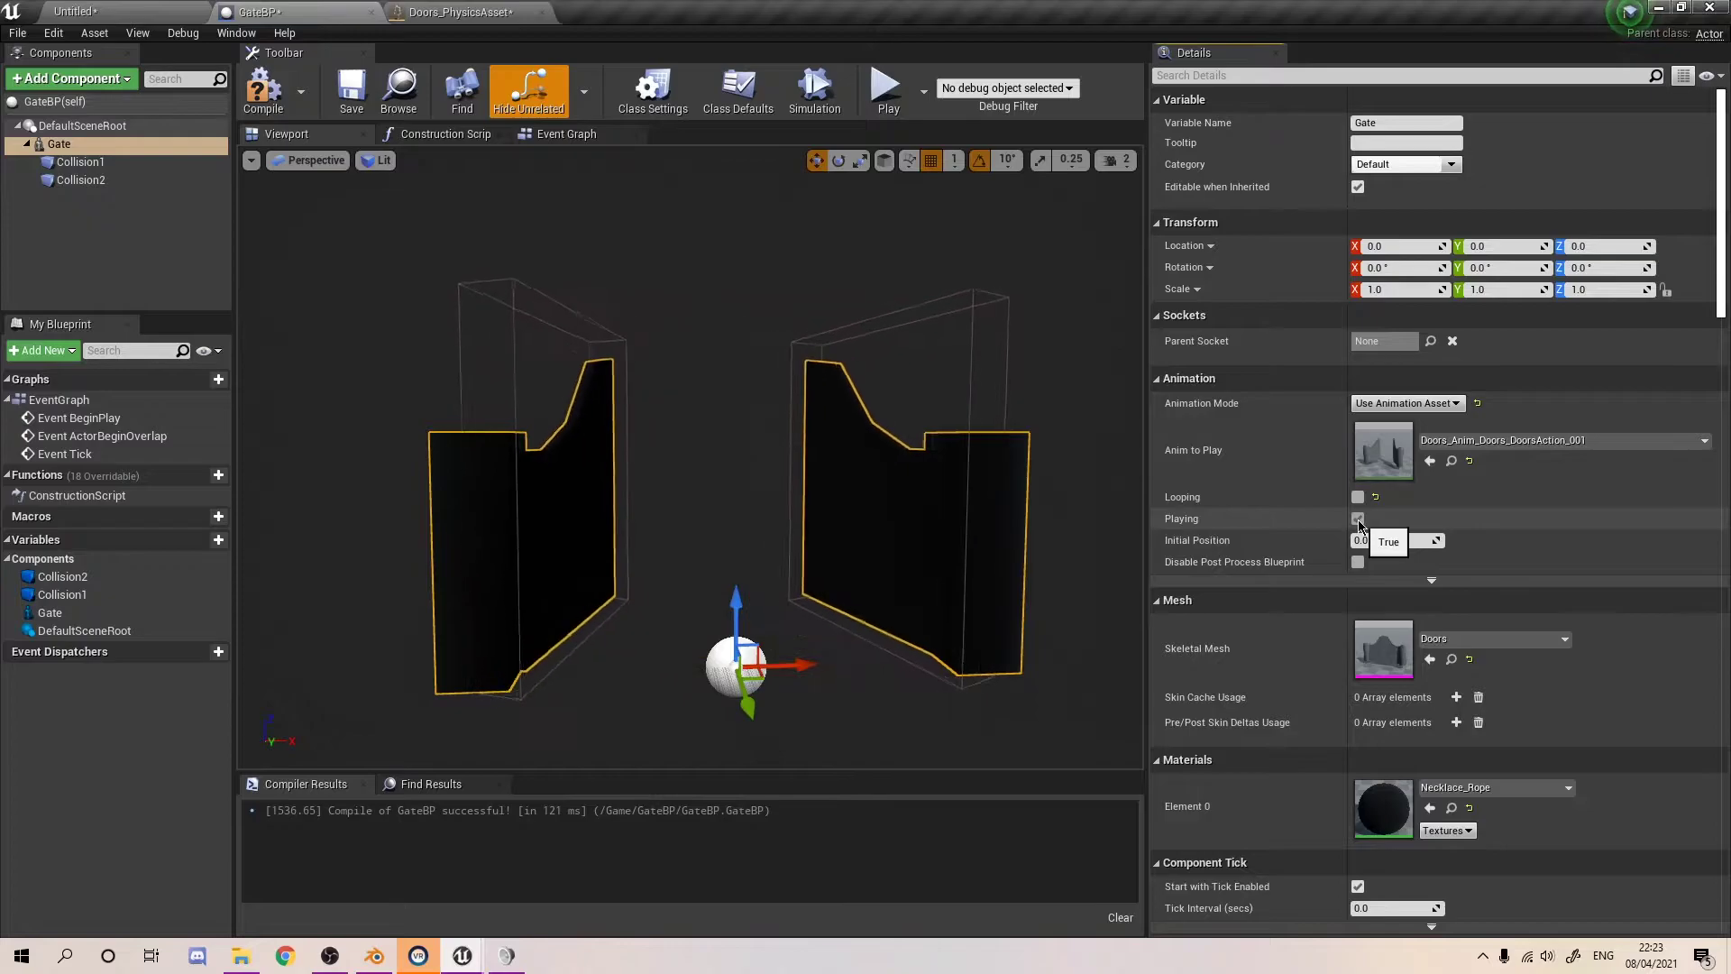
{"action": "left_click", "coordinate": [1358, 521]}
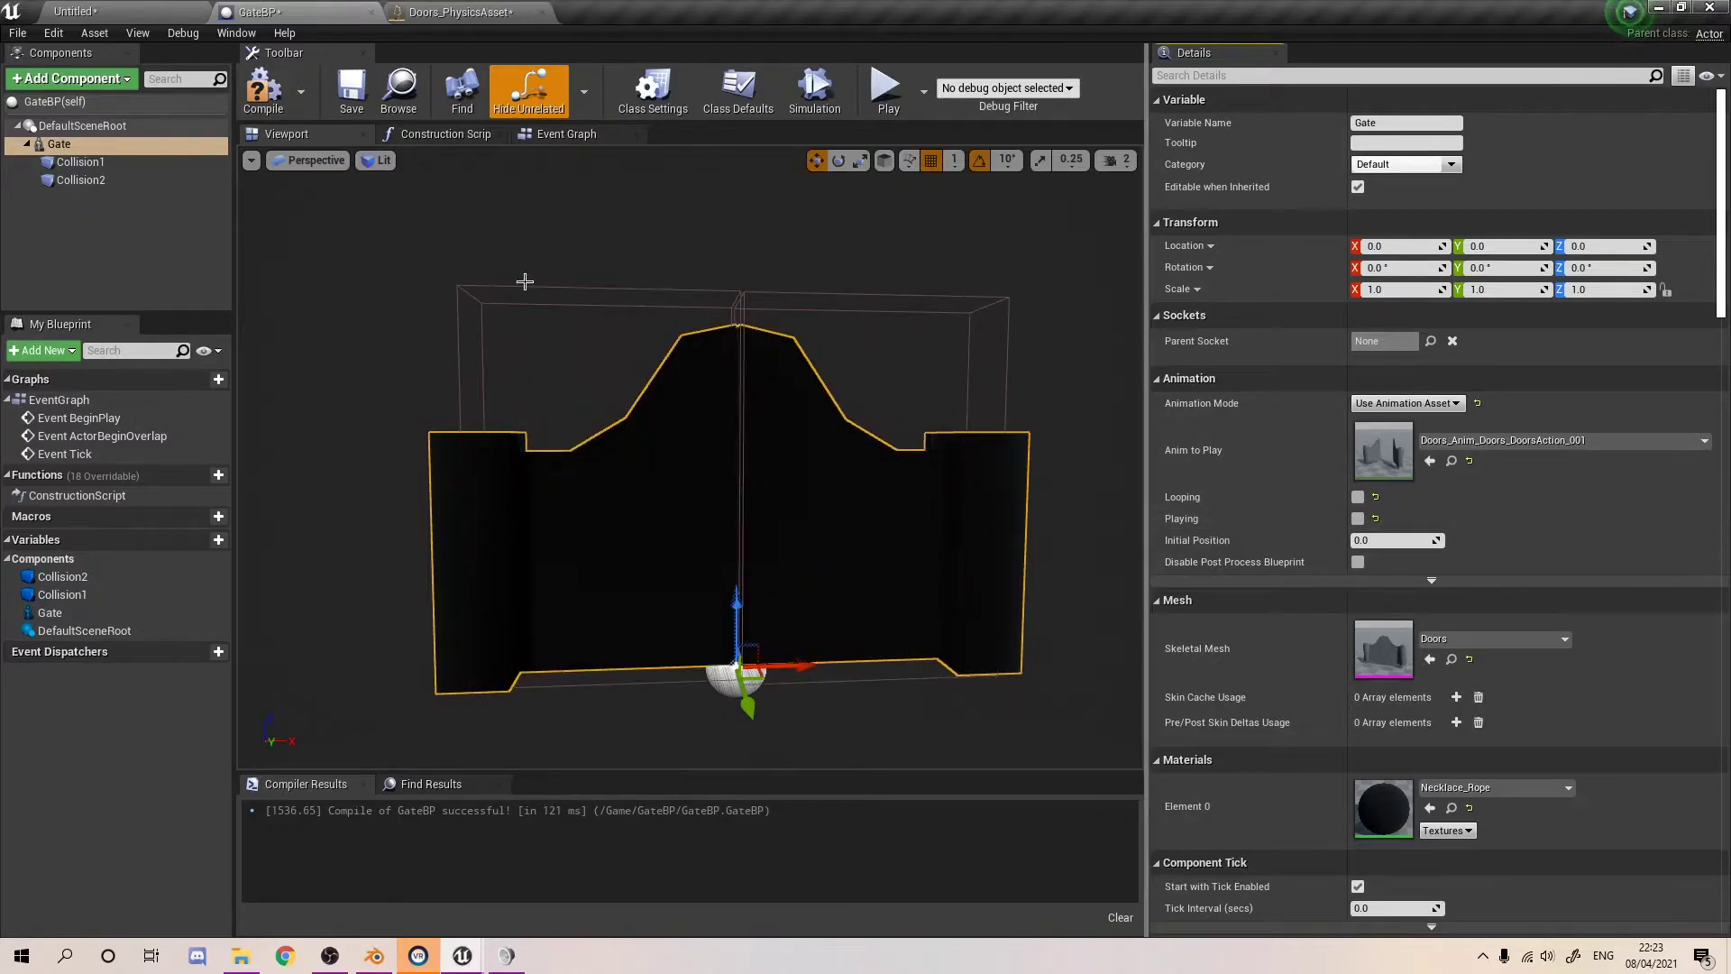
- Set the collision presets of both Collision1 and Collision2 to BlockAll
{"action": "left_click", "coordinate": [525, 281]}
{"action": "scroll", "coordinate": [1322, 502], "scroll_direction": "down", "scroll_amount": 5}
{"action": "scroll", "coordinate": [1322, 502], "scroll_direction": "down", "scroll_amount": 5}
{"action": "left_click", "coordinate": [1402, 525]}
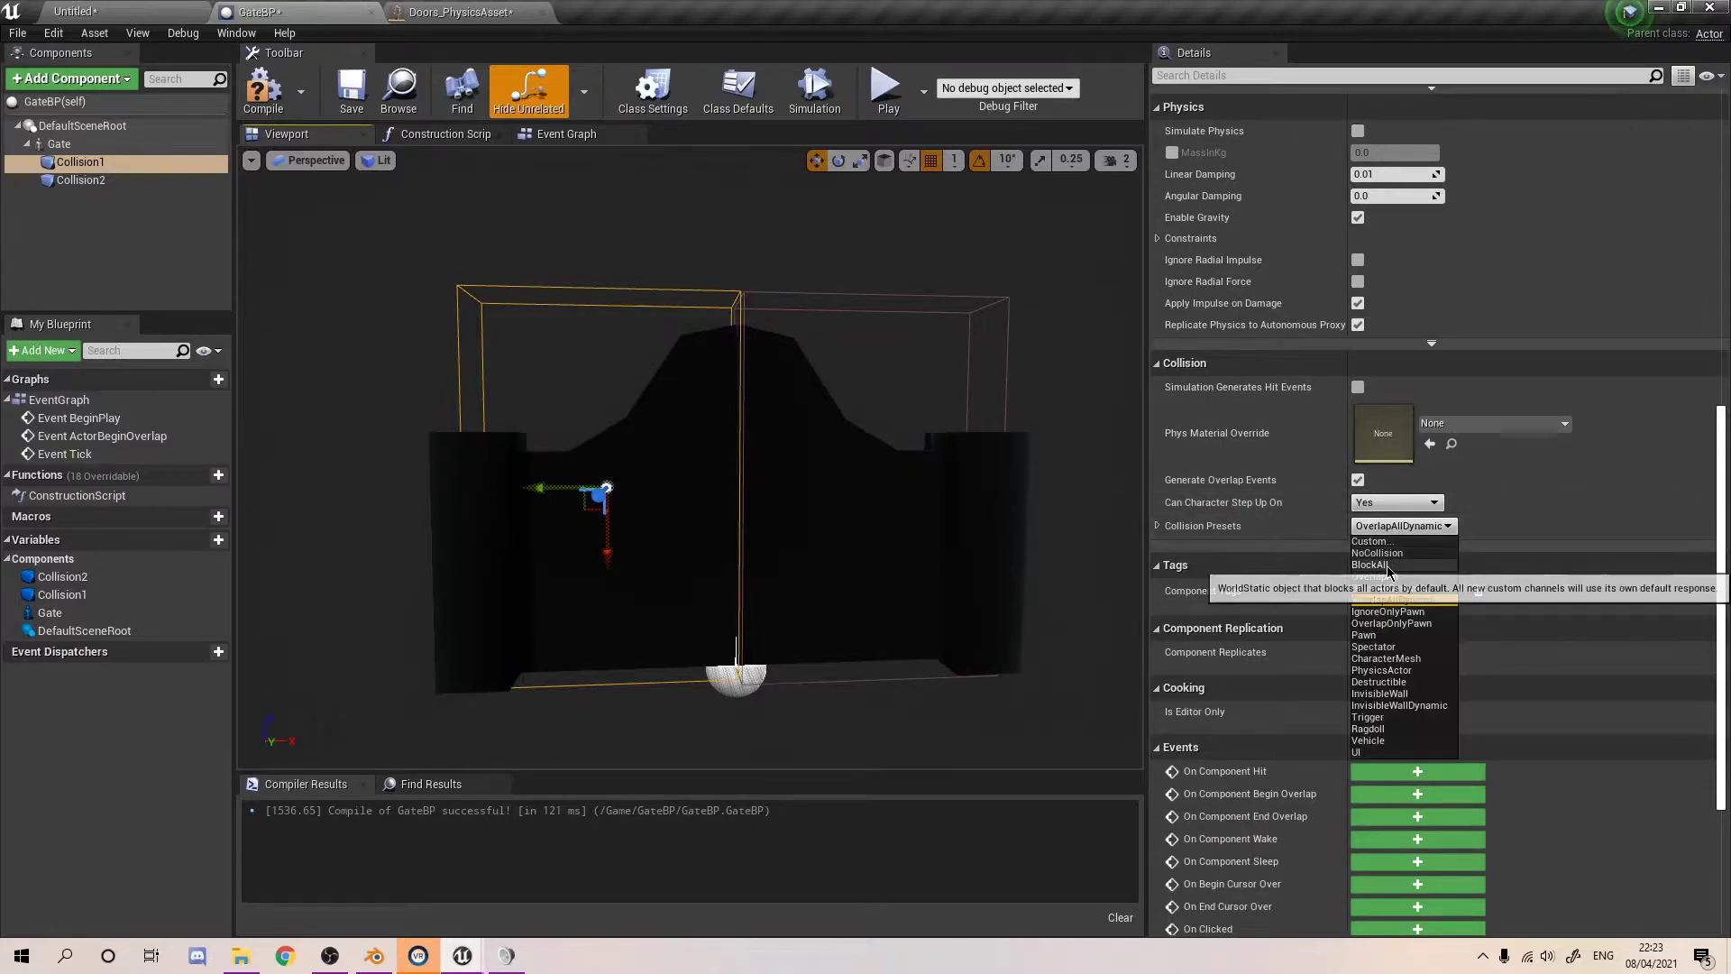
{"action": "left_click", "coordinate": [1387, 566]}
{"action": "left_click", "coordinate": [970, 310]}
{"action": "left_click", "coordinate": [1442, 526]}
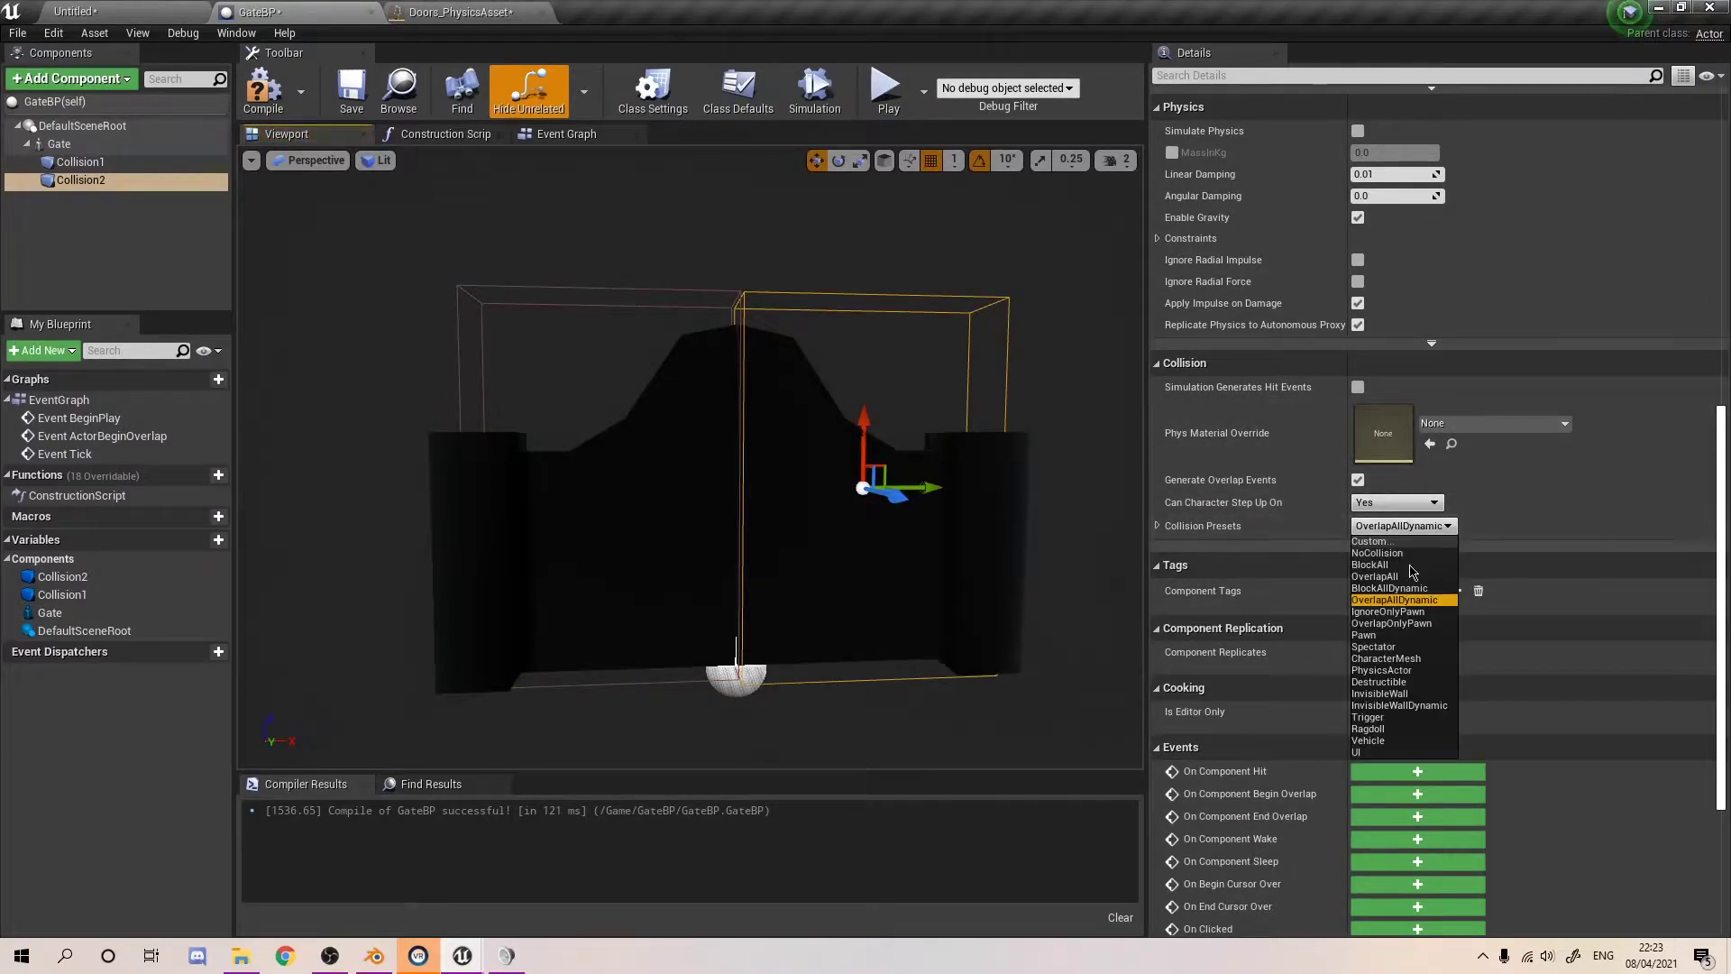
{"action": "left_click", "coordinate": [1393, 577]}
{"action": "scroll", "coordinate": [1458, 845], "scroll_direction": "up", "scroll_amount": 6}
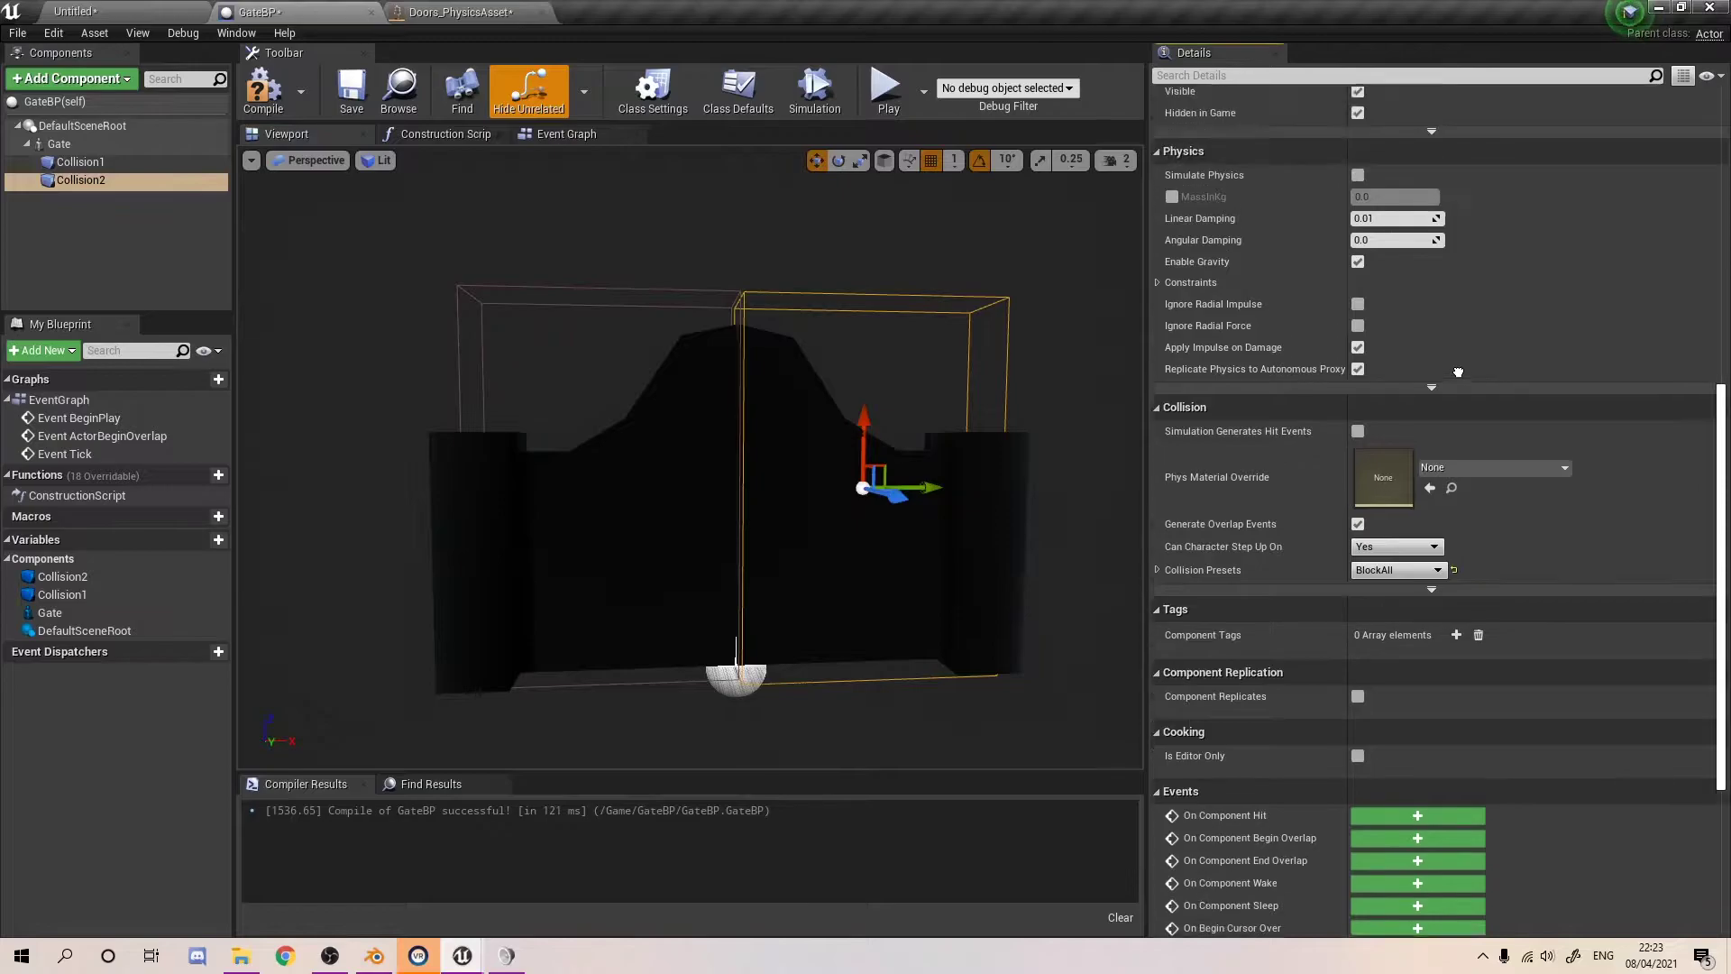
{"action": "scroll", "coordinate": [1385, 581], "scroll_direction": "up", "scroll_amount": 2}
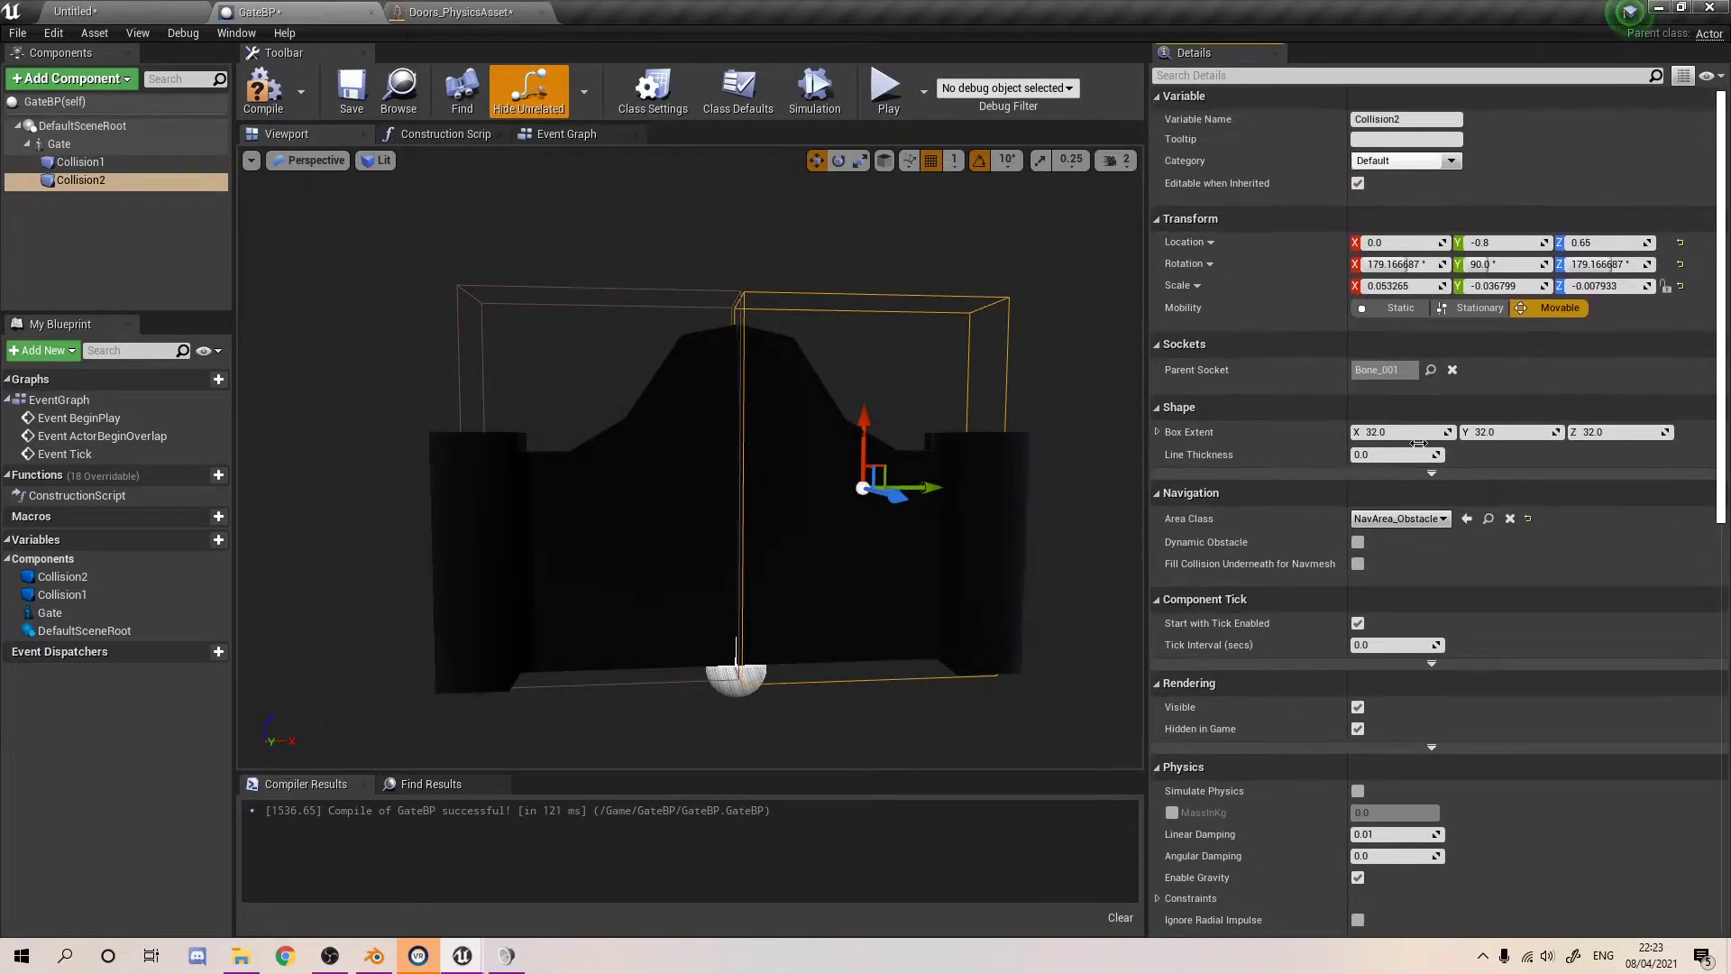
- Play the level, walk the character up to the closed gate to test the new collision boxes, and stop playing
{"action": "left_click", "coordinate": [788, 376]}
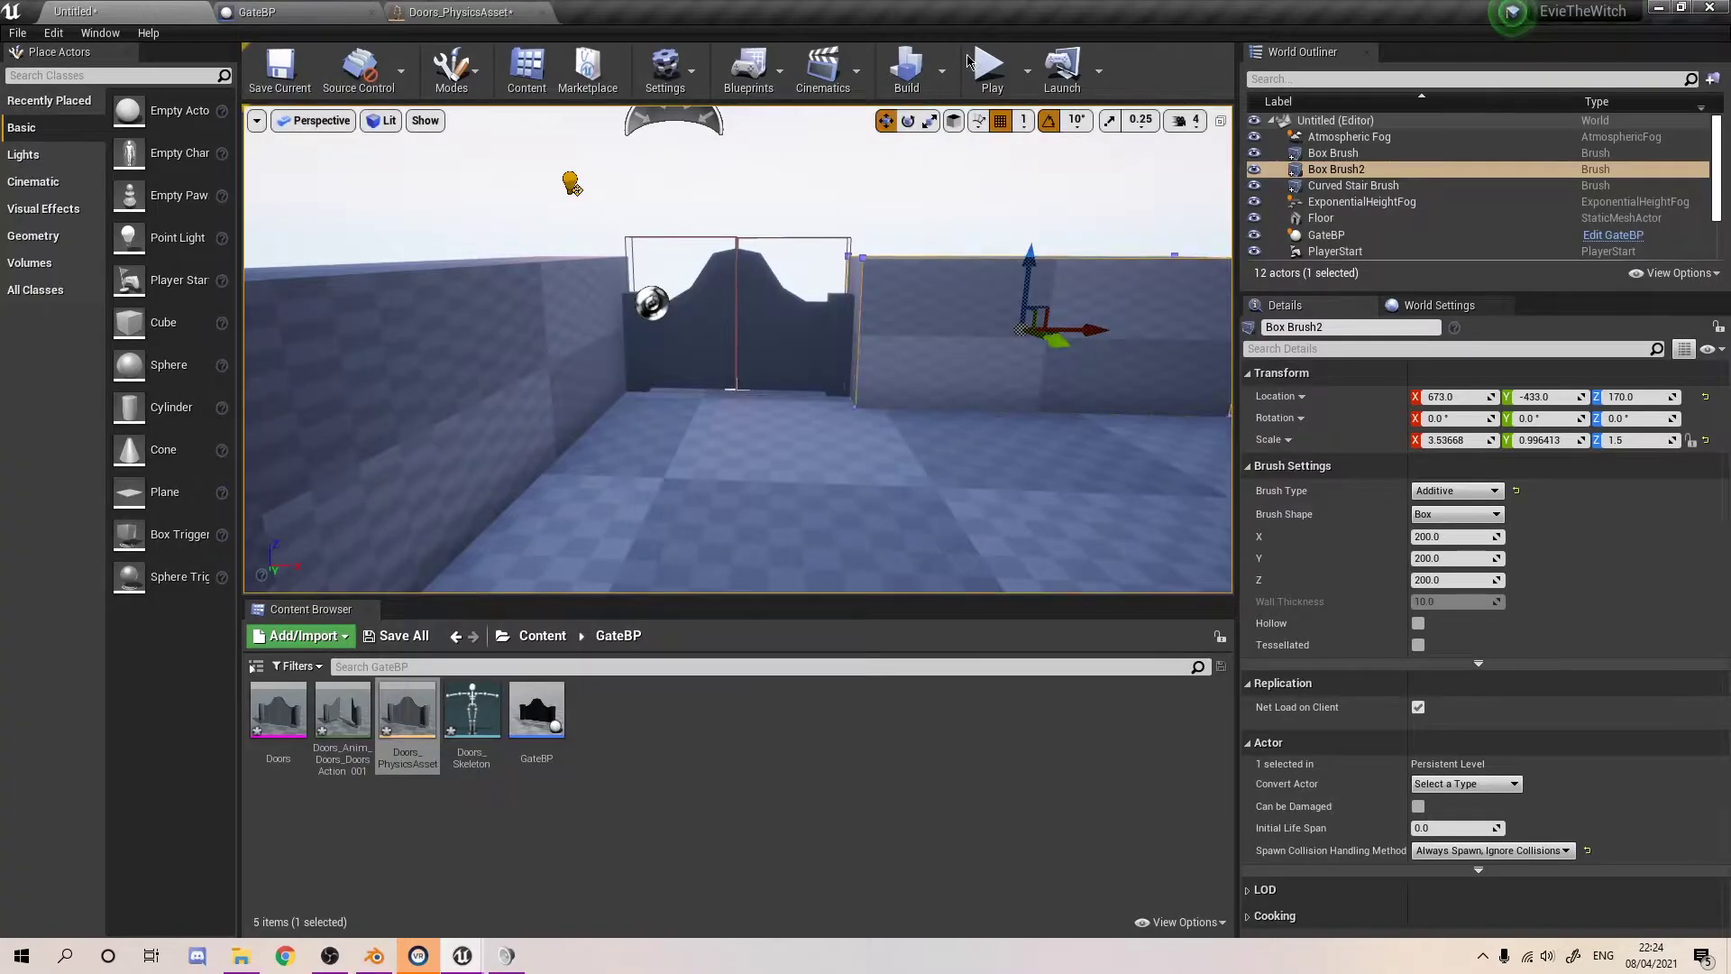
{"action": "left_click", "coordinate": [992, 71]}
{"action": "key", "text": "w"}
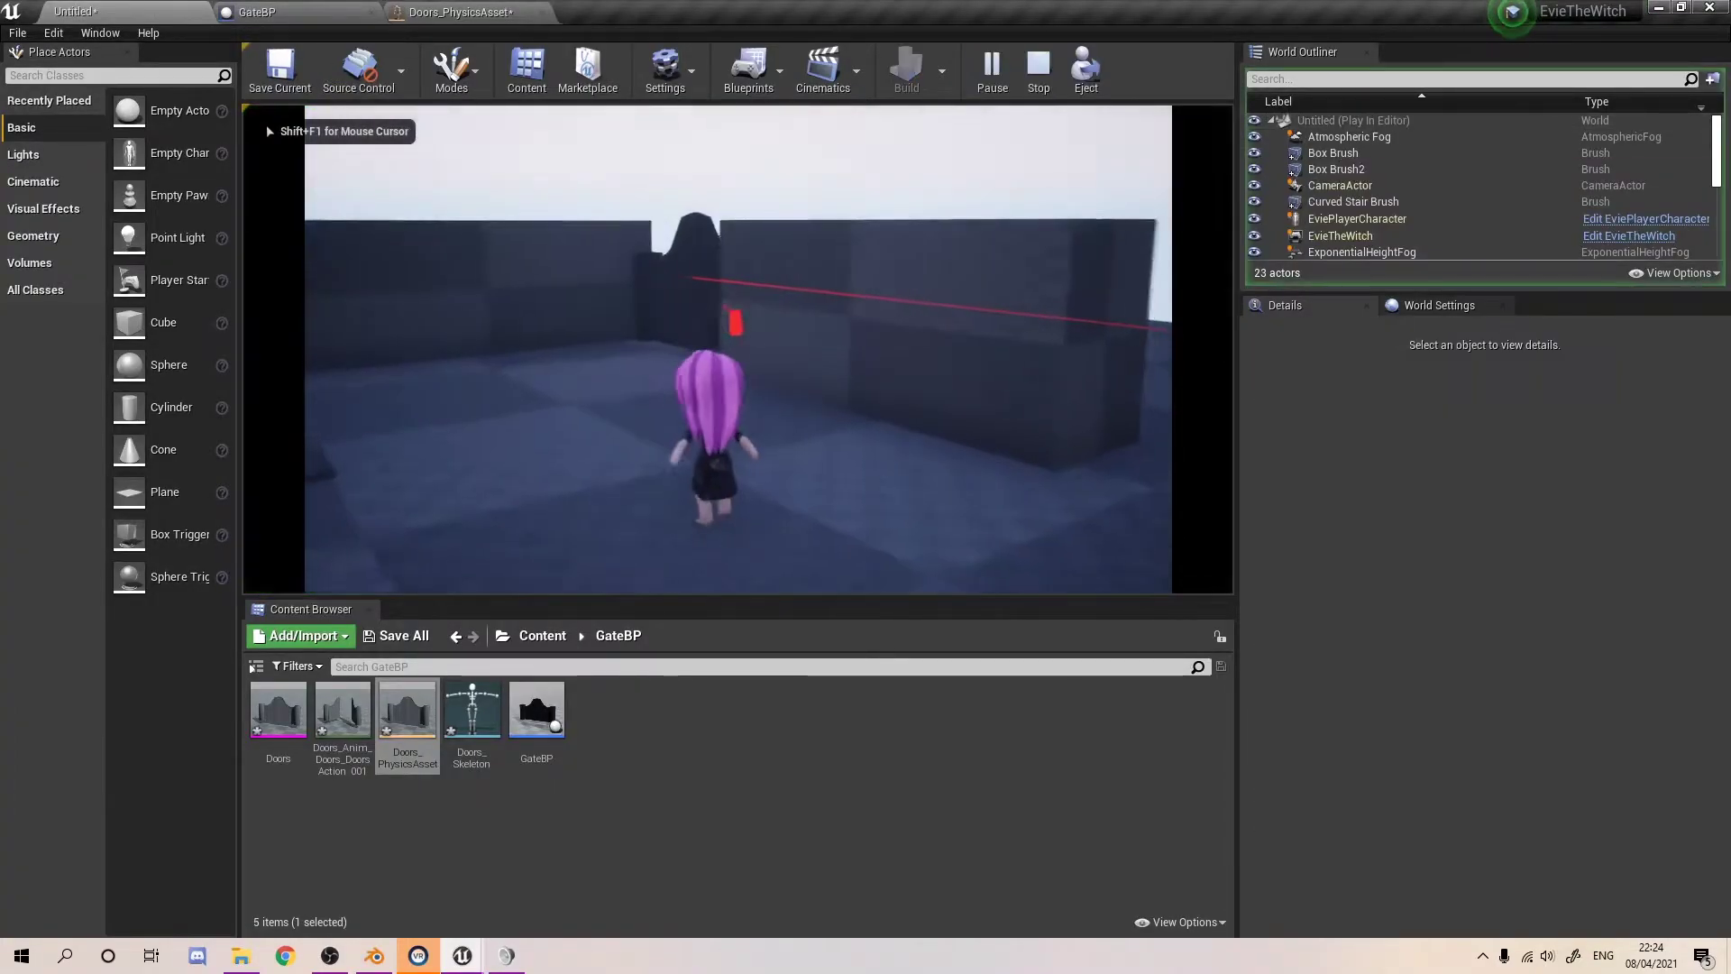
{"action": "key", "text": "w"}
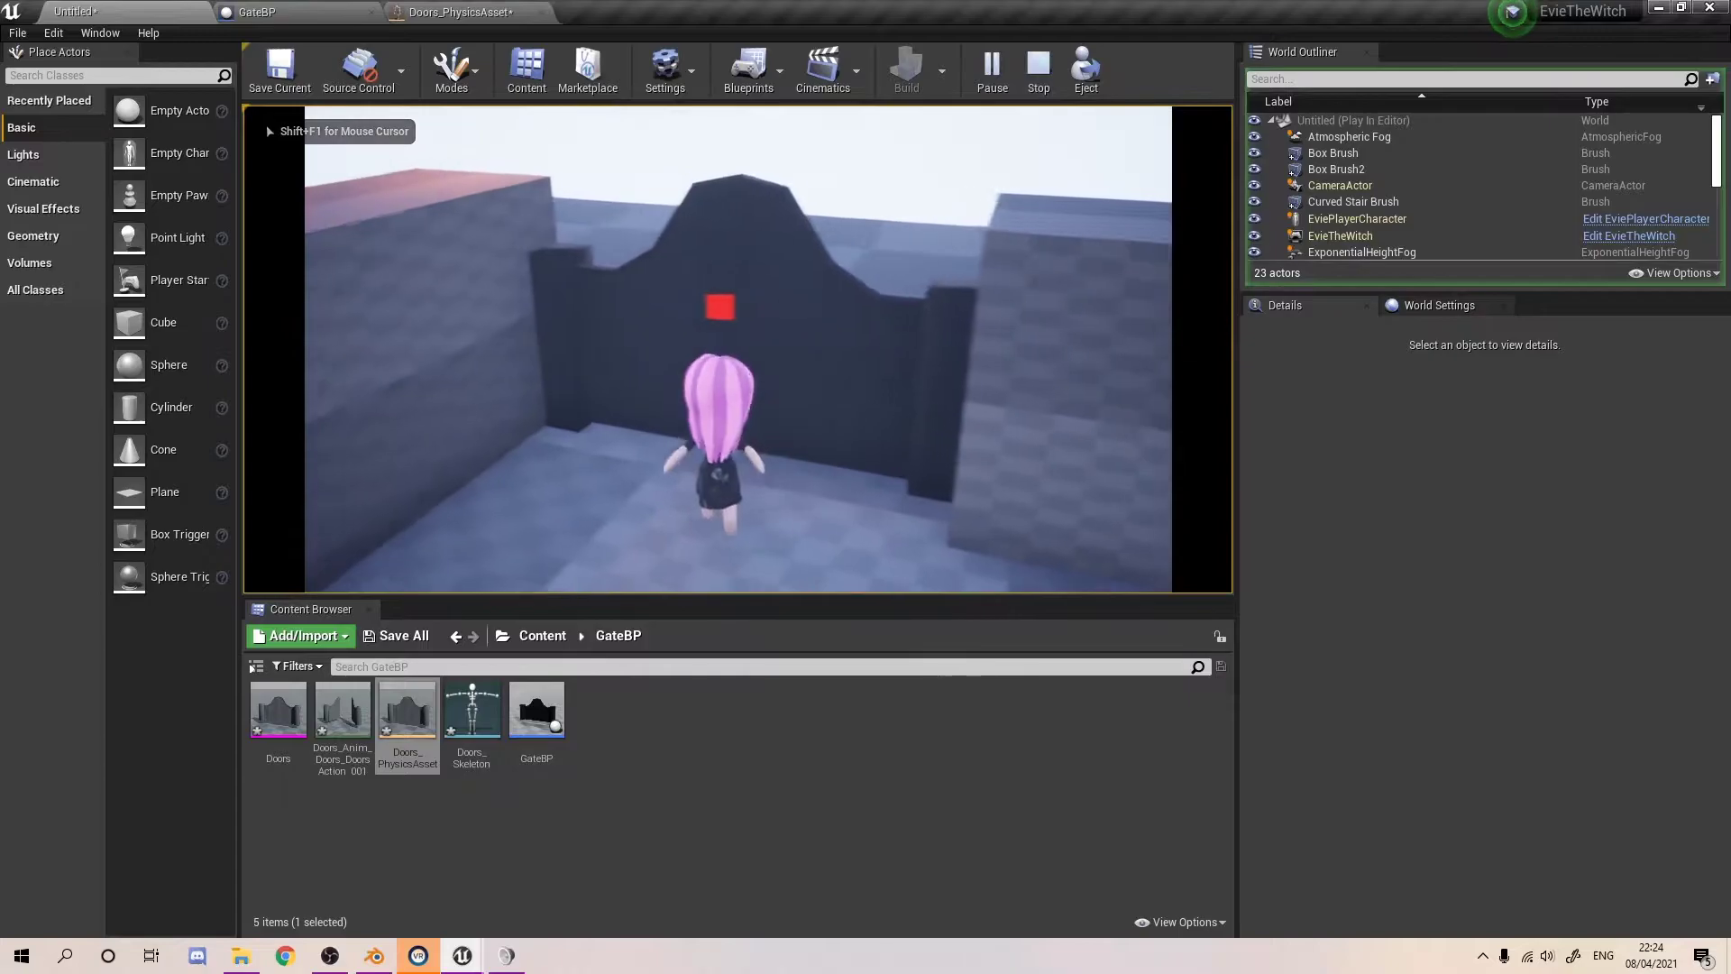
{"action": "key", "text": "w"}
{"action": "key", "text": "Escape"}
- Set the Gate mesh's collision preset to NoCollision in GateBP and compile the blueprint
{"action": "left_click", "coordinate": [316, 12]}
{"action": "left_click", "coordinate": [451, 12]}
{"action": "left_click", "coordinate": [298, 12]}
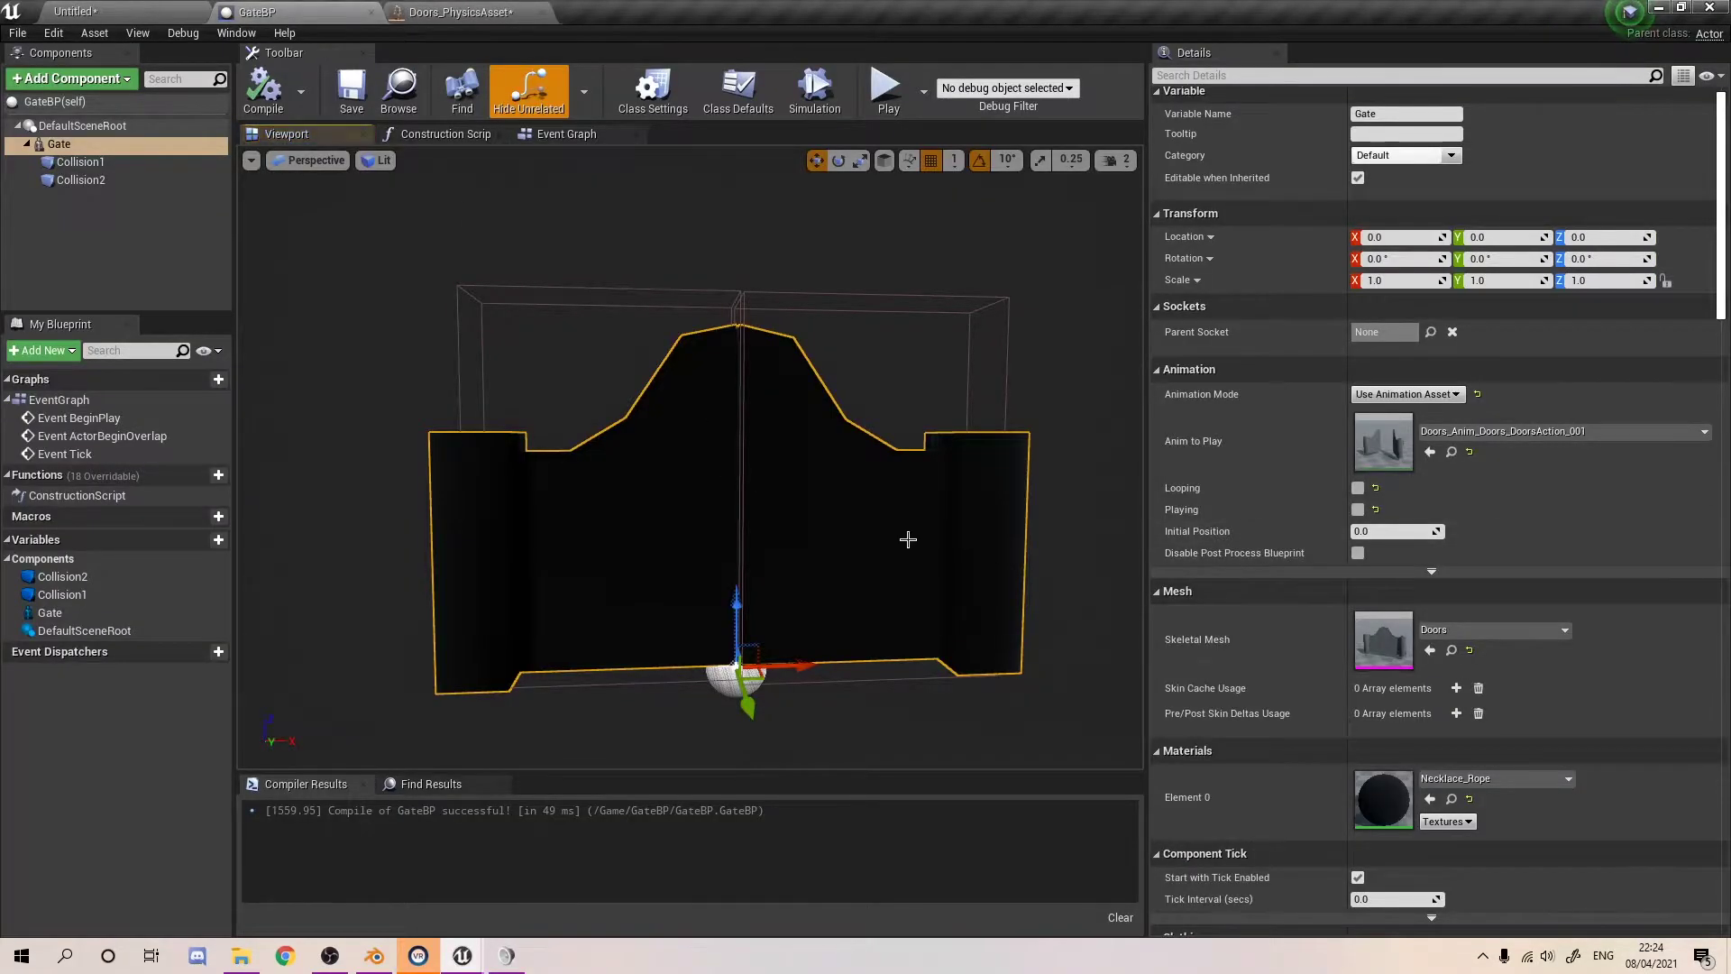
{"action": "scroll", "coordinate": [727, 504], "scroll_direction": "down", "scroll_amount": 2}
{"action": "scroll", "coordinate": [1366, 389], "scroll_direction": "down", "scroll_amount": 10}
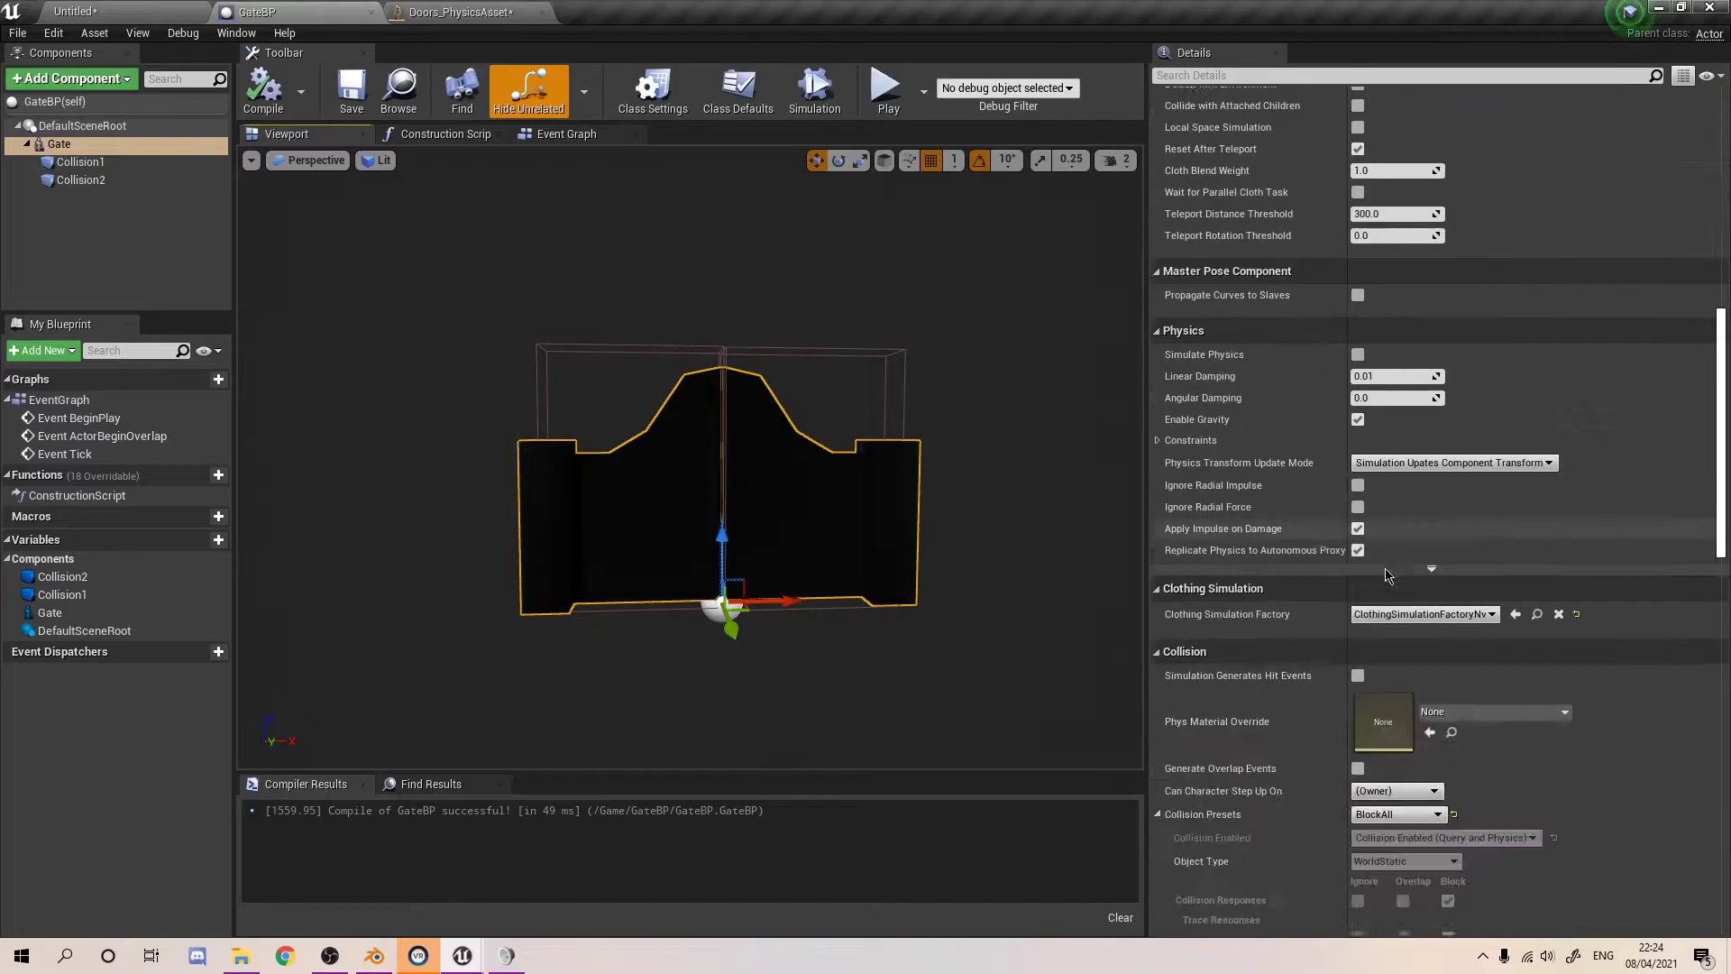
{"action": "scroll", "coordinate": [1366, 389], "scroll_direction": "down", "scroll_amount": 4}
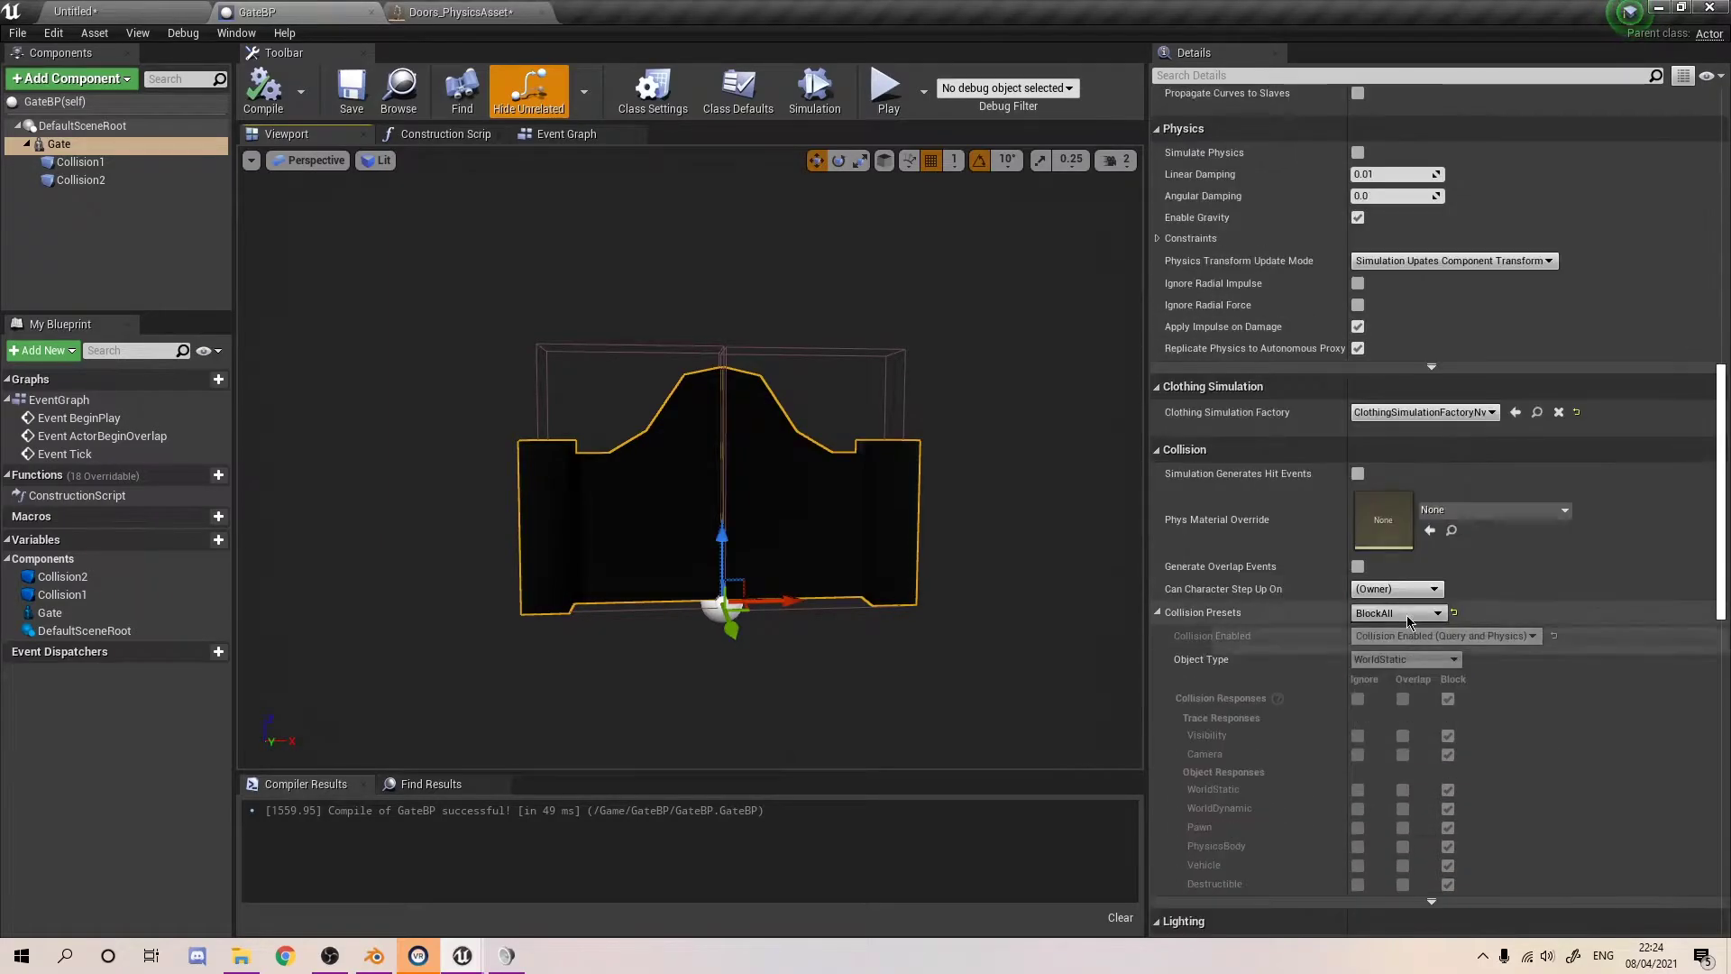
{"action": "left_click", "coordinate": [1397, 612]}
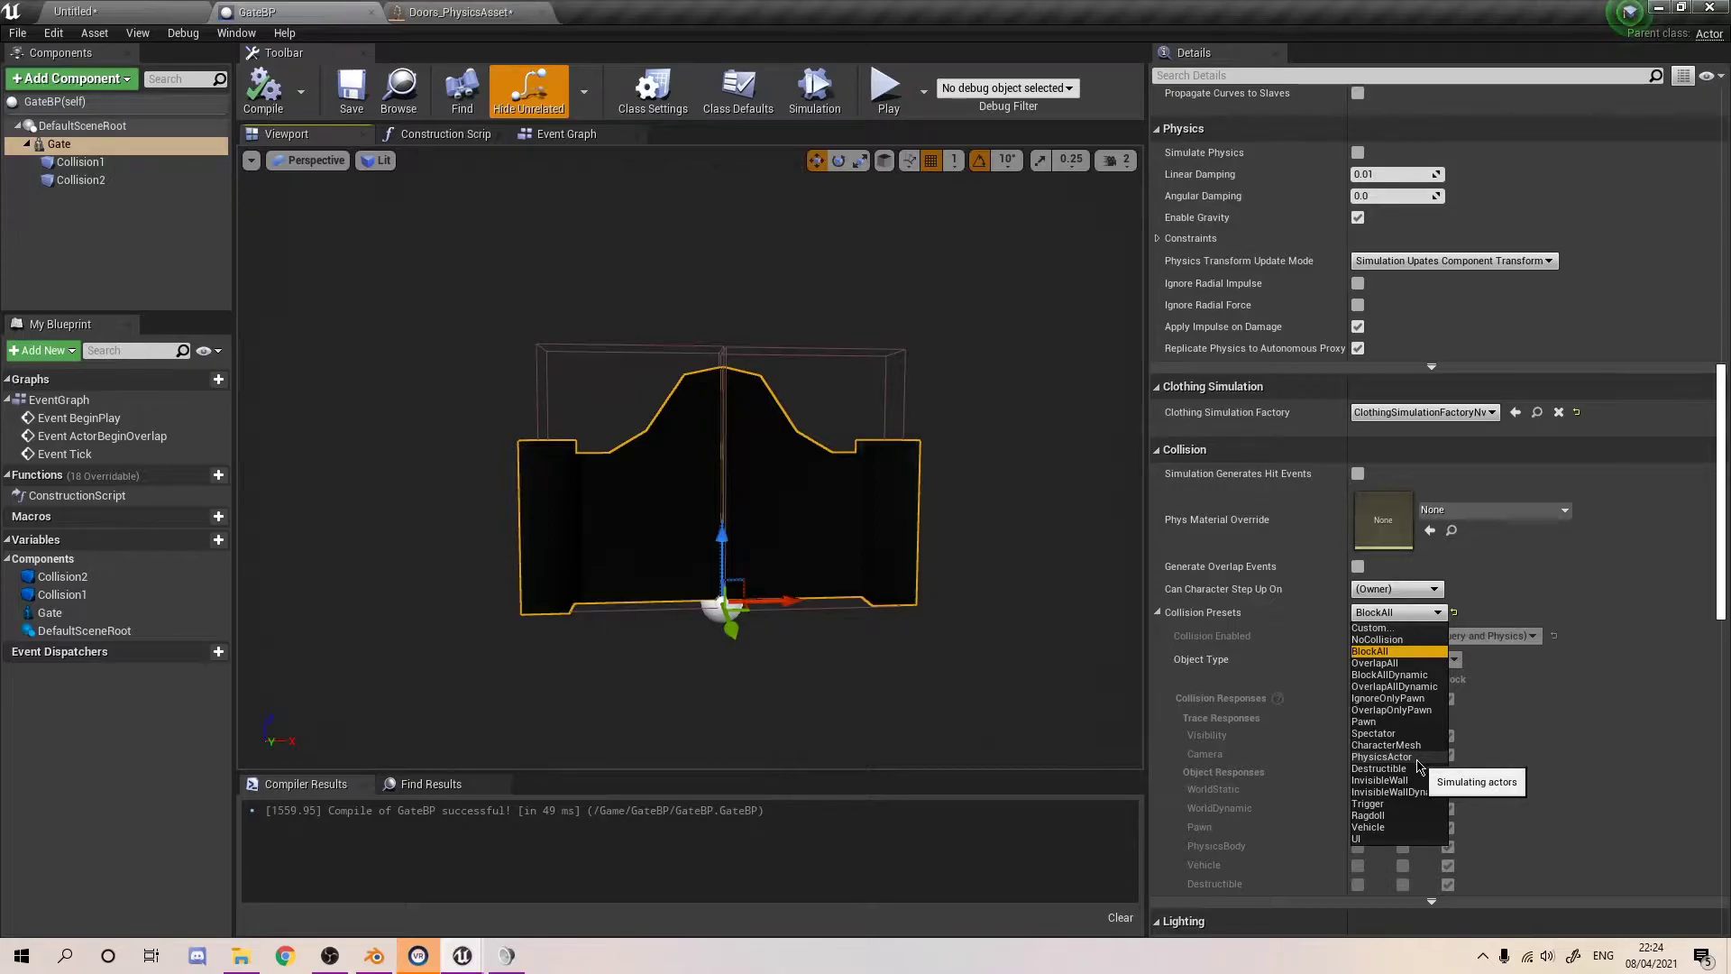
{"action": "left_click", "coordinate": [1376, 639]}
{"action": "left_click", "coordinate": [257, 86]}
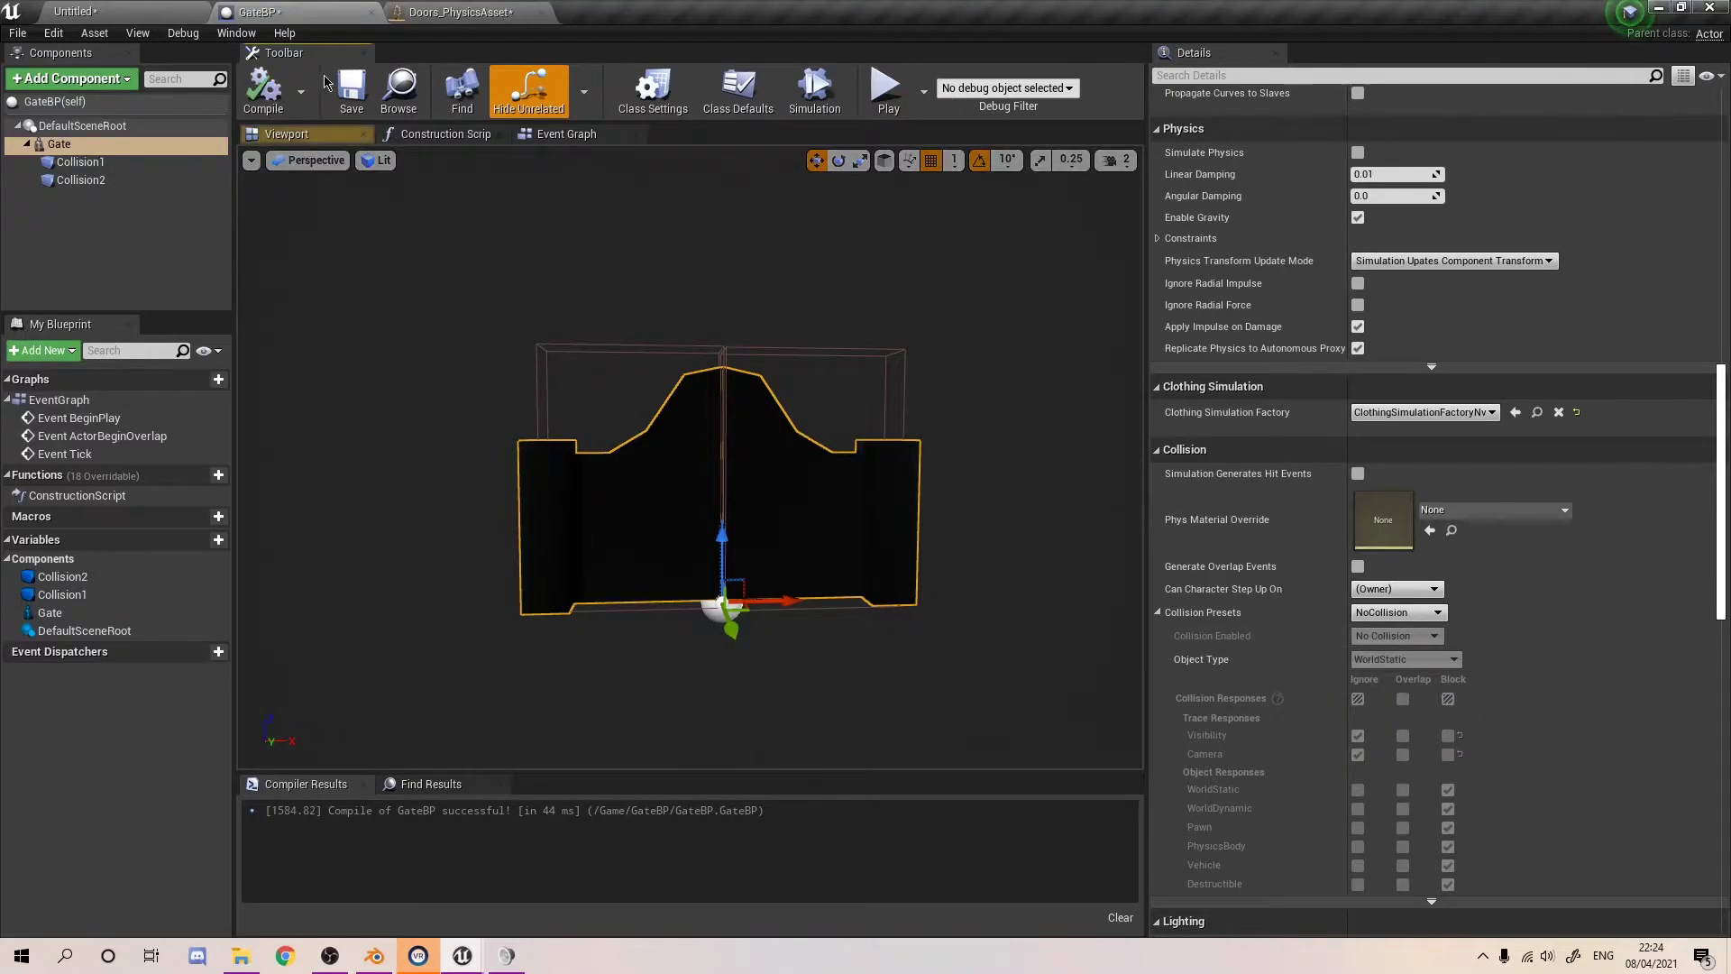
- Play the level, walk the character against different parts of the closed gate to test its collision, and stop playing
{"action": "left_click", "coordinate": [75, 11]}
{"action": "left_click", "coordinate": [992, 67]}
{"action": "key", "text": "w"}
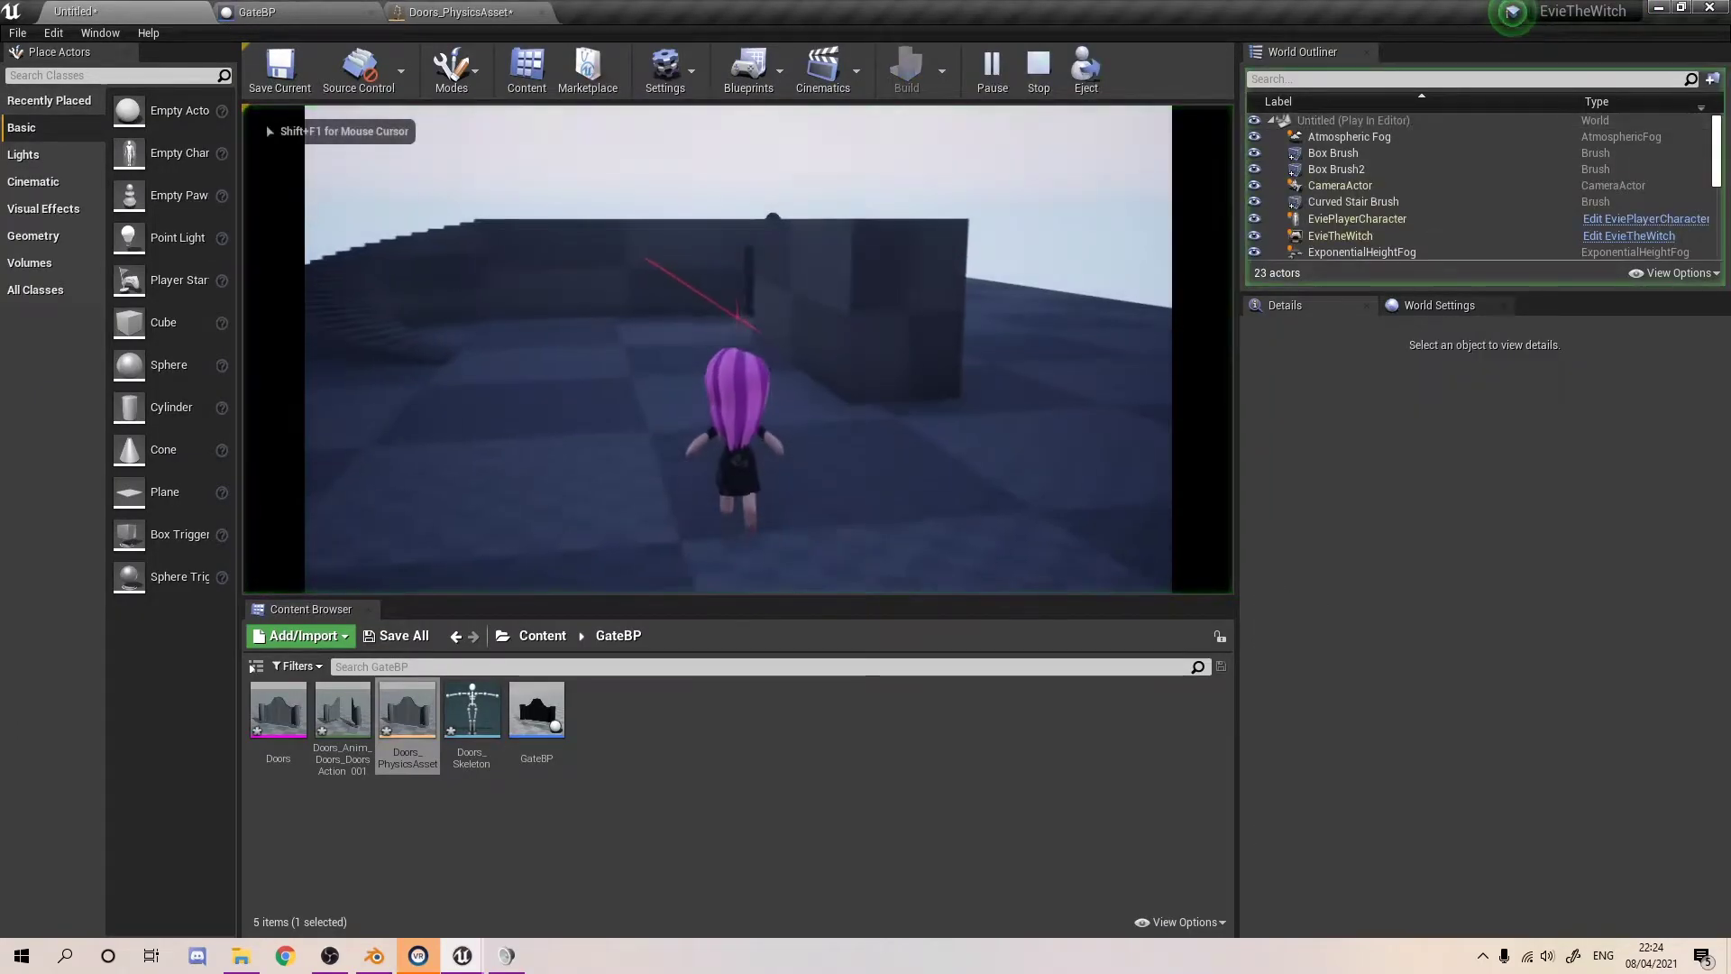
{"action": "key", "text": "w"}
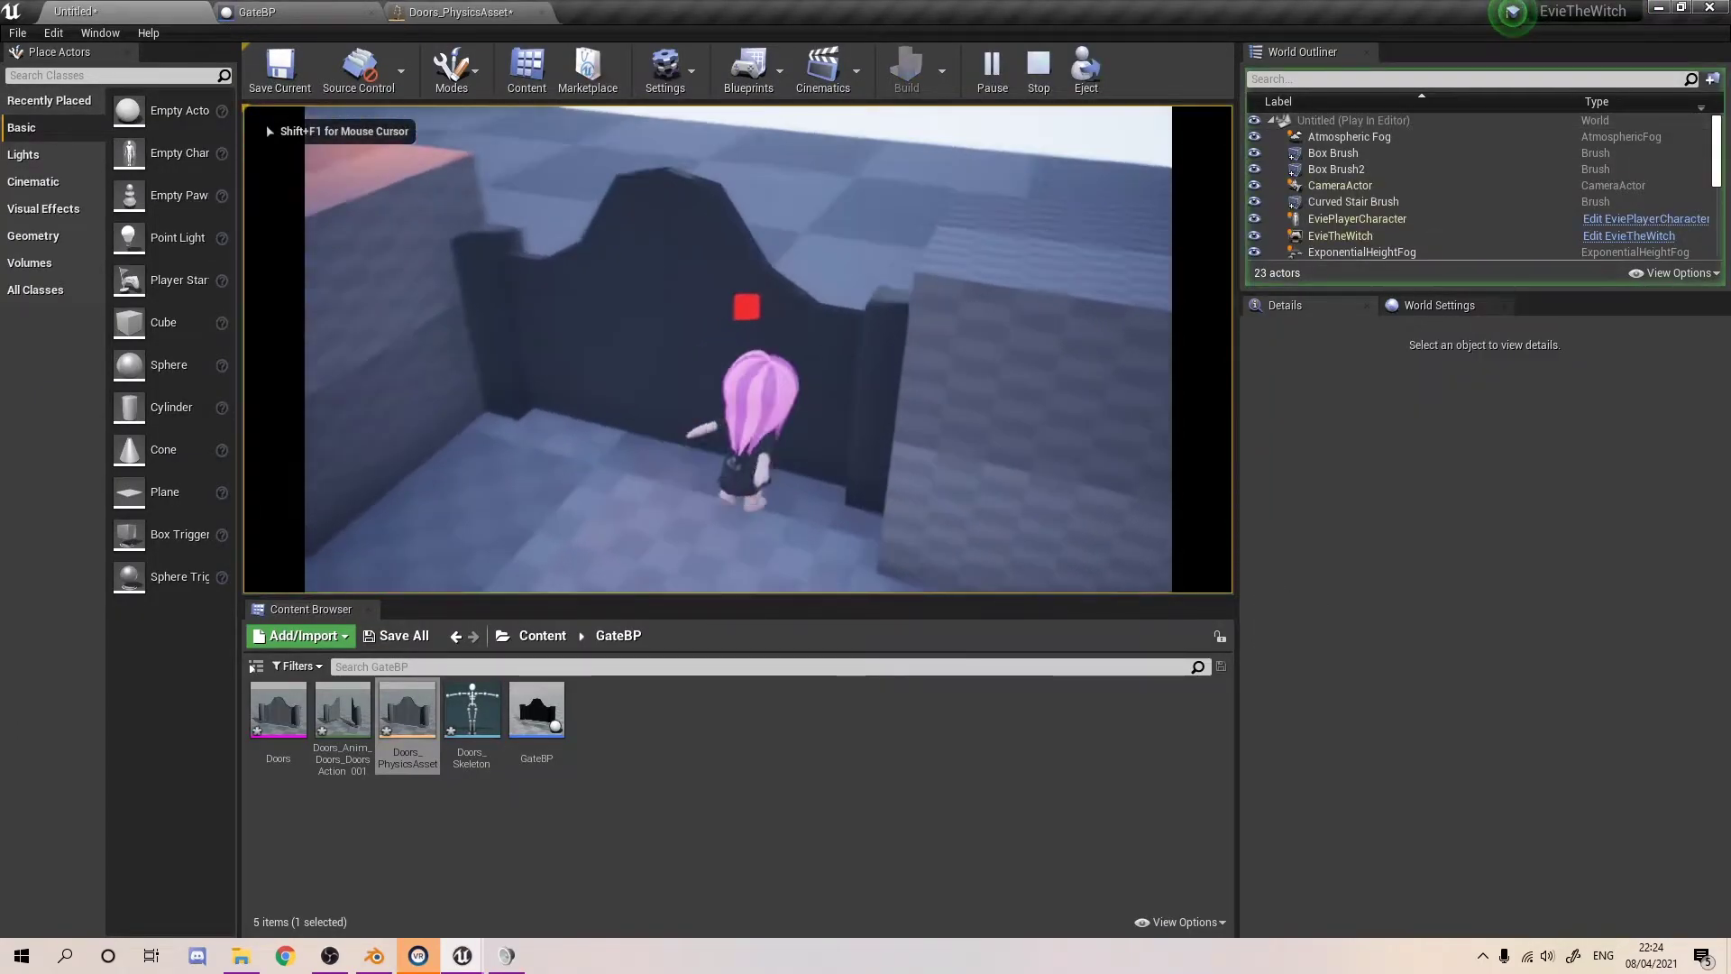
{"action": "key", "text": "a"}
{"action": "key", "text": "d"}
{"action": "key", "text": "d"}
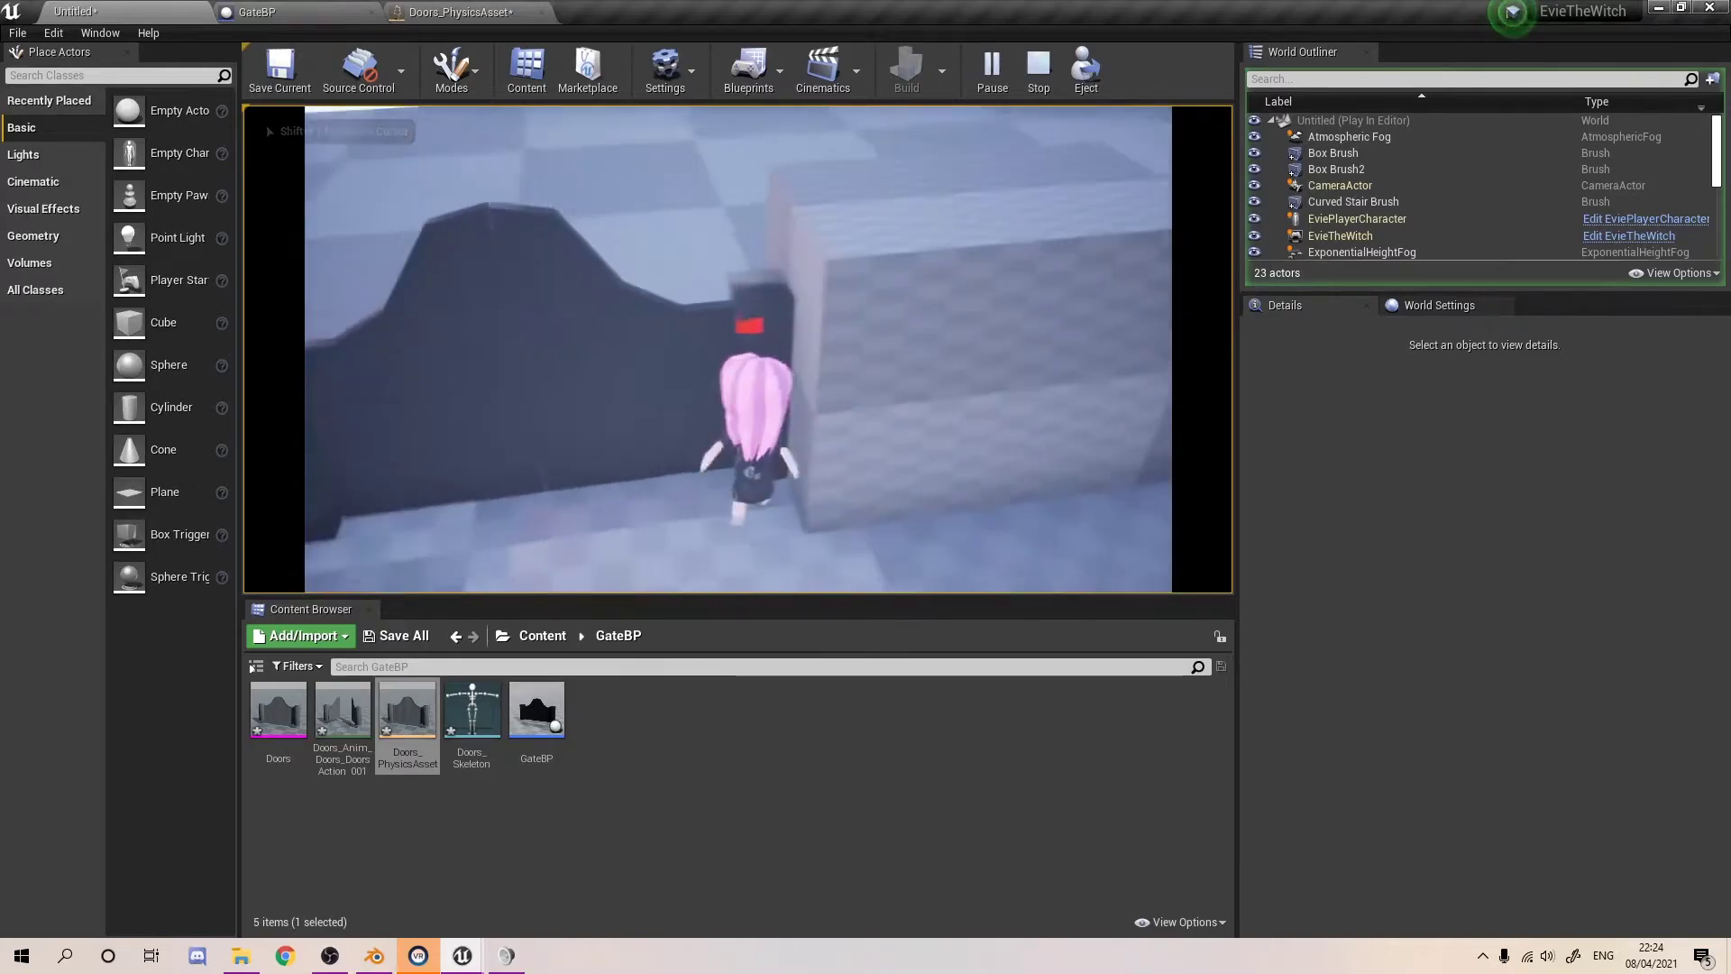
{"action": "key", "text": "a"}
{"action": "key", "text": "d"}
{"action": "key", "text": "d"}
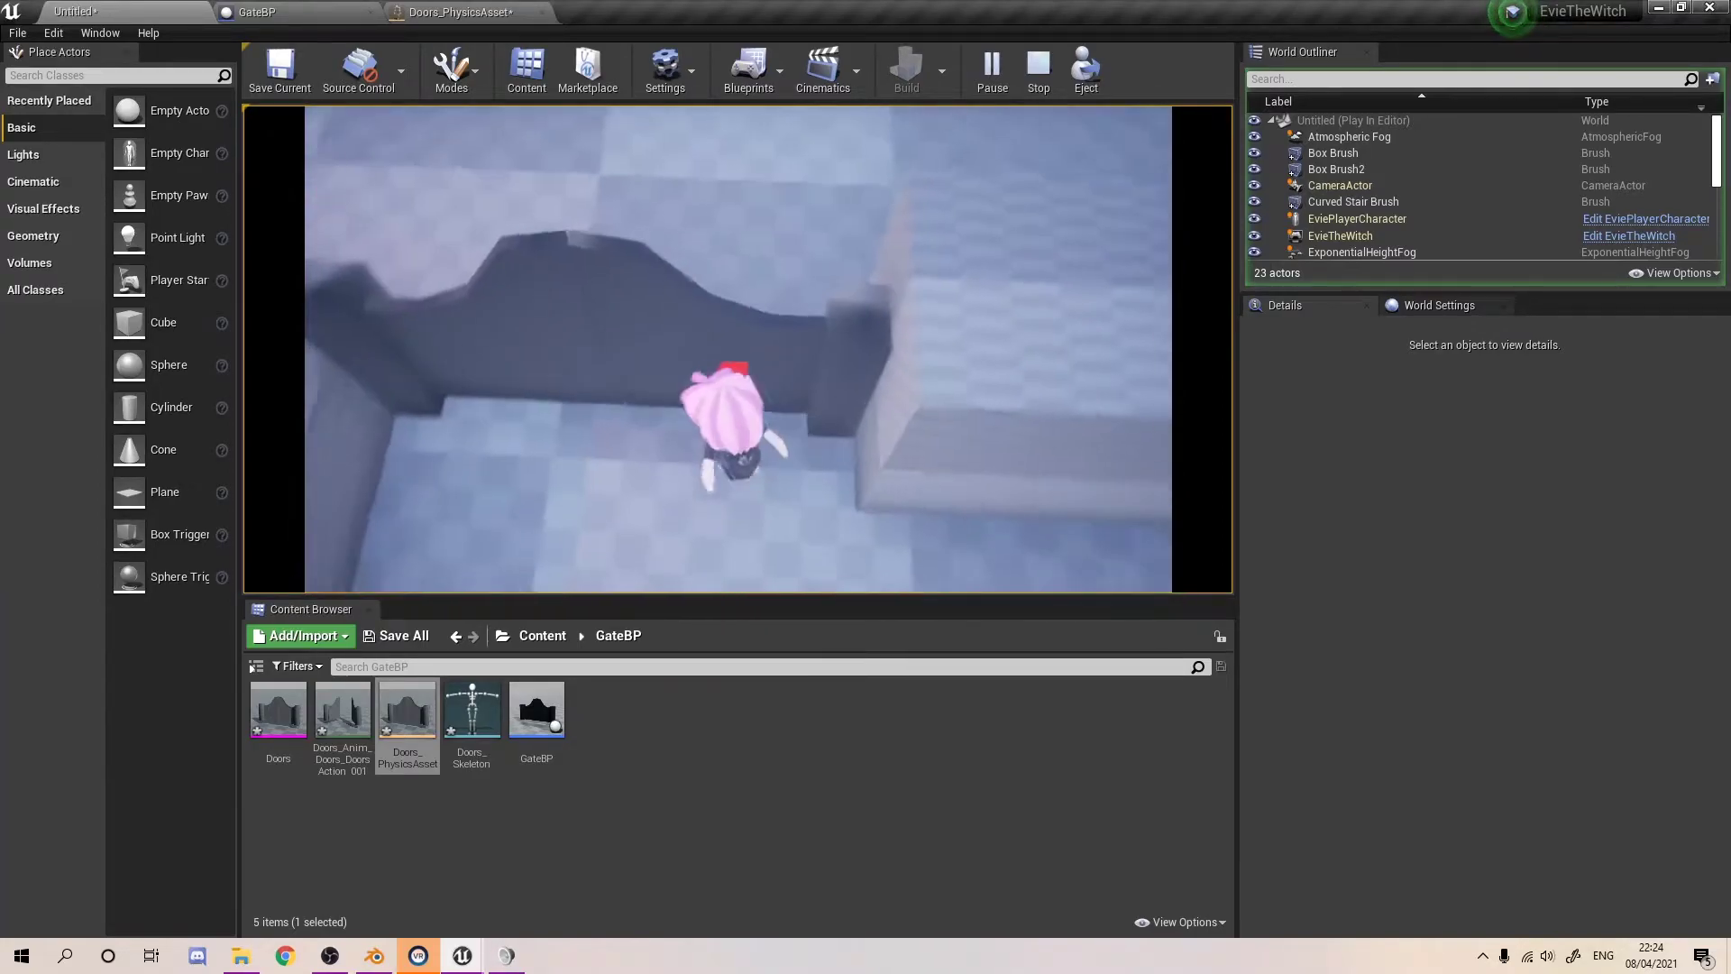
{"action": "key", "text": "a"}
{"action": "key", "text": "d"}
{"action": "key", "text": "s"}
{"action": "key", "text": "Escape"}
{"action": "mouse_move", "coordinate": [587, 439]}
{"action": "right_mouse_down"}
{"action": "mouse_move", "coordinate": [606, 389]}
{"action": "mouse_move", "coordinate": [559, 411]}
{"action": "mouse_move", "coordinate": [587, 439]}
{"action": "mouse_move", "coordinate": [519, 424]}
{"action": "mouse_move", "coordinate": [660, 258]}
{"action": "right_mouse_up"}
{"action": "right_click_drag", "start_coordinate": [769, 253], "coordinate": [689, 268]}
- Add a Box Collision component under the scene root of GateBP, separate from the Gate mesh
{"action": "left_click", "coordinate": [460, 12]}
{"action": "left_click", "coordinate": [306, 13]}
{"action": "left_click", "coordinate": [567, 136]}
{"action": "right_click_drag", "start_coordinate": [761, 365], "coordinate": [658, 378]}
{"action": "left_click", "coordinate": [323, 133]}
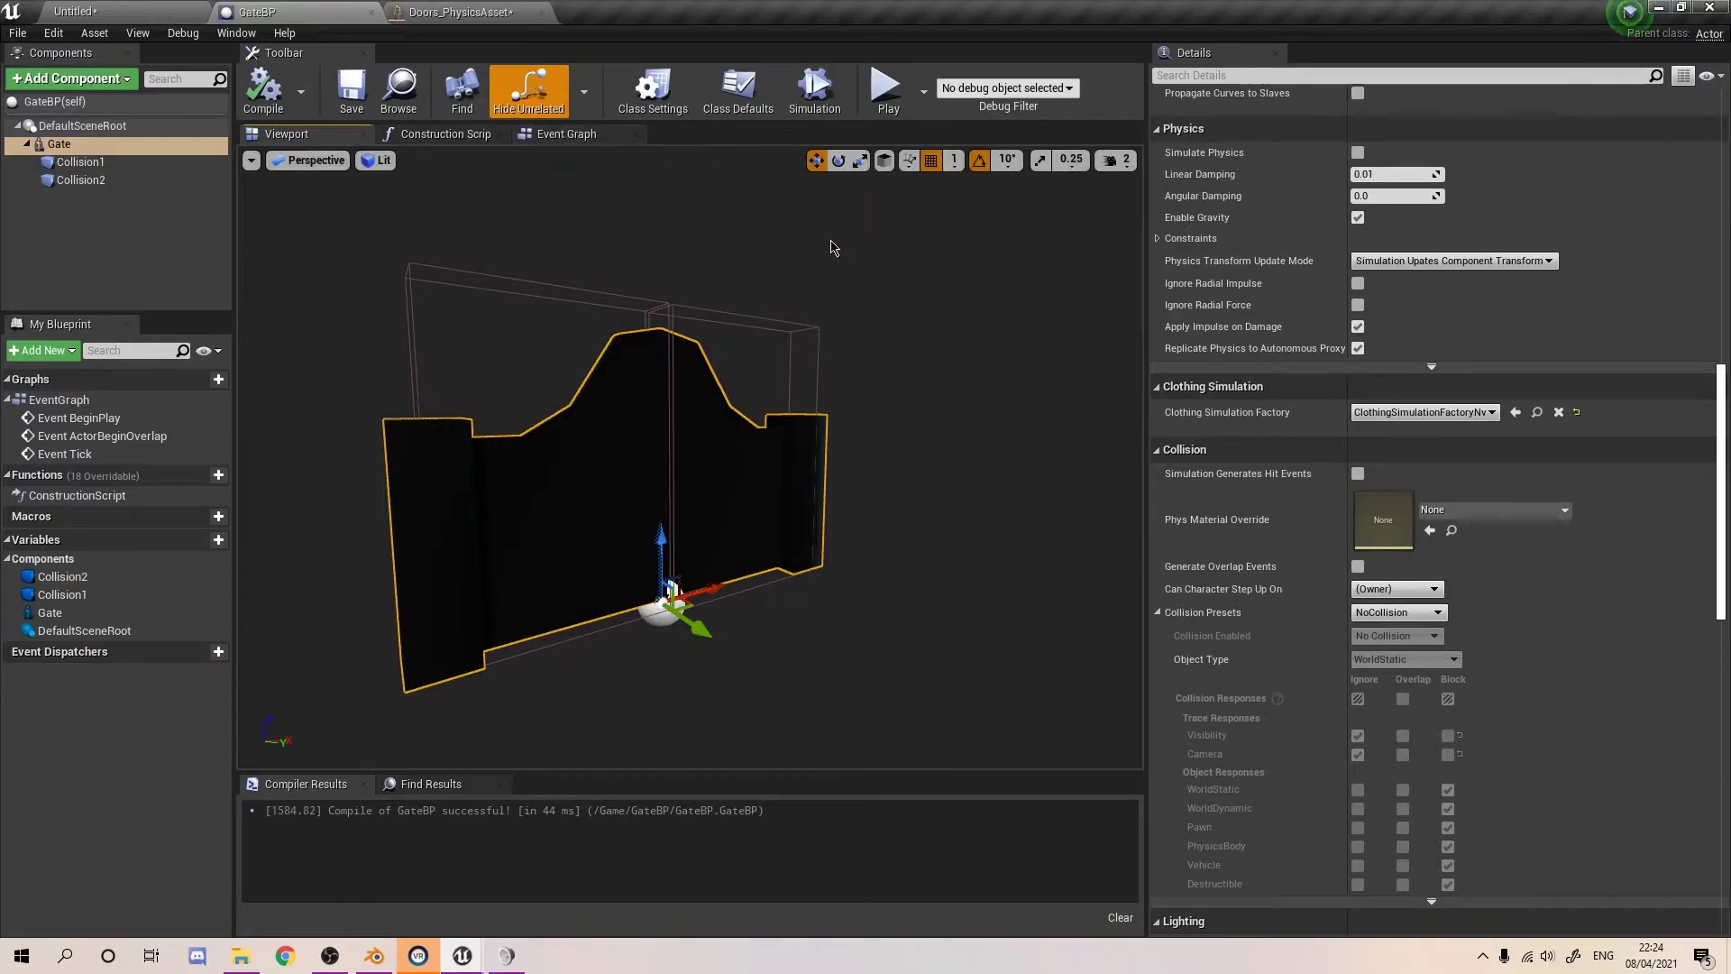
{"action": "left_click", "coordinate": [138, 236]}
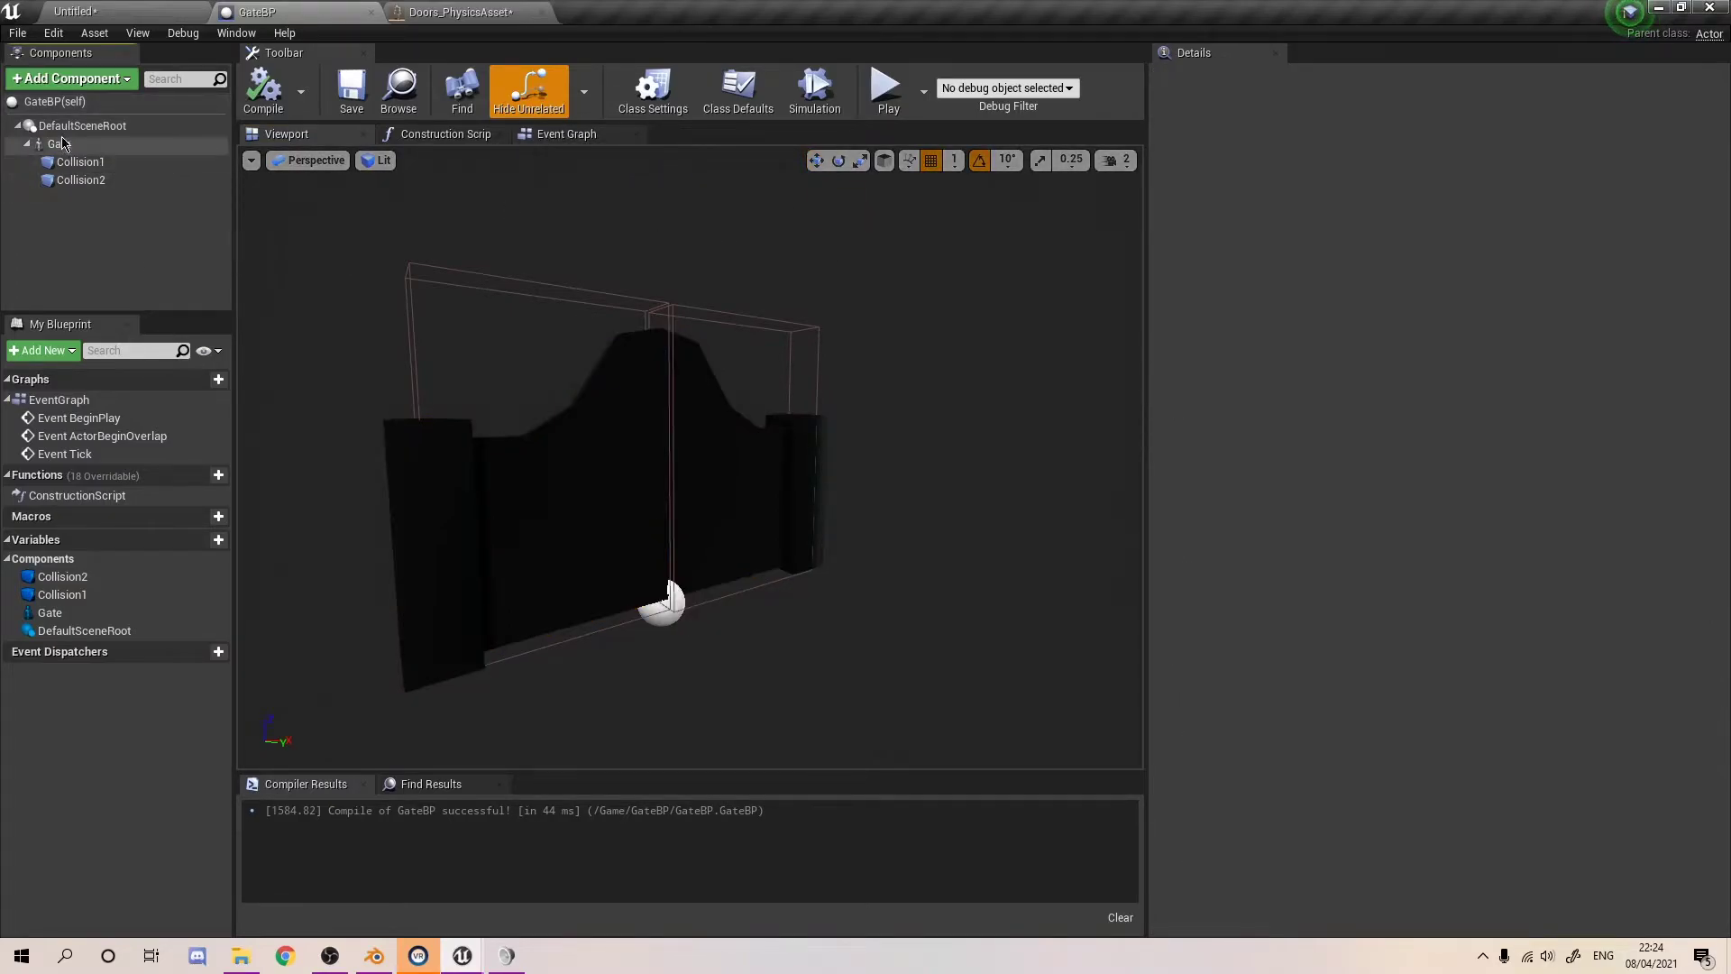
{"action": "left_click", "coordinate": [79, 83]}
{"action": "type", "text": "box"}
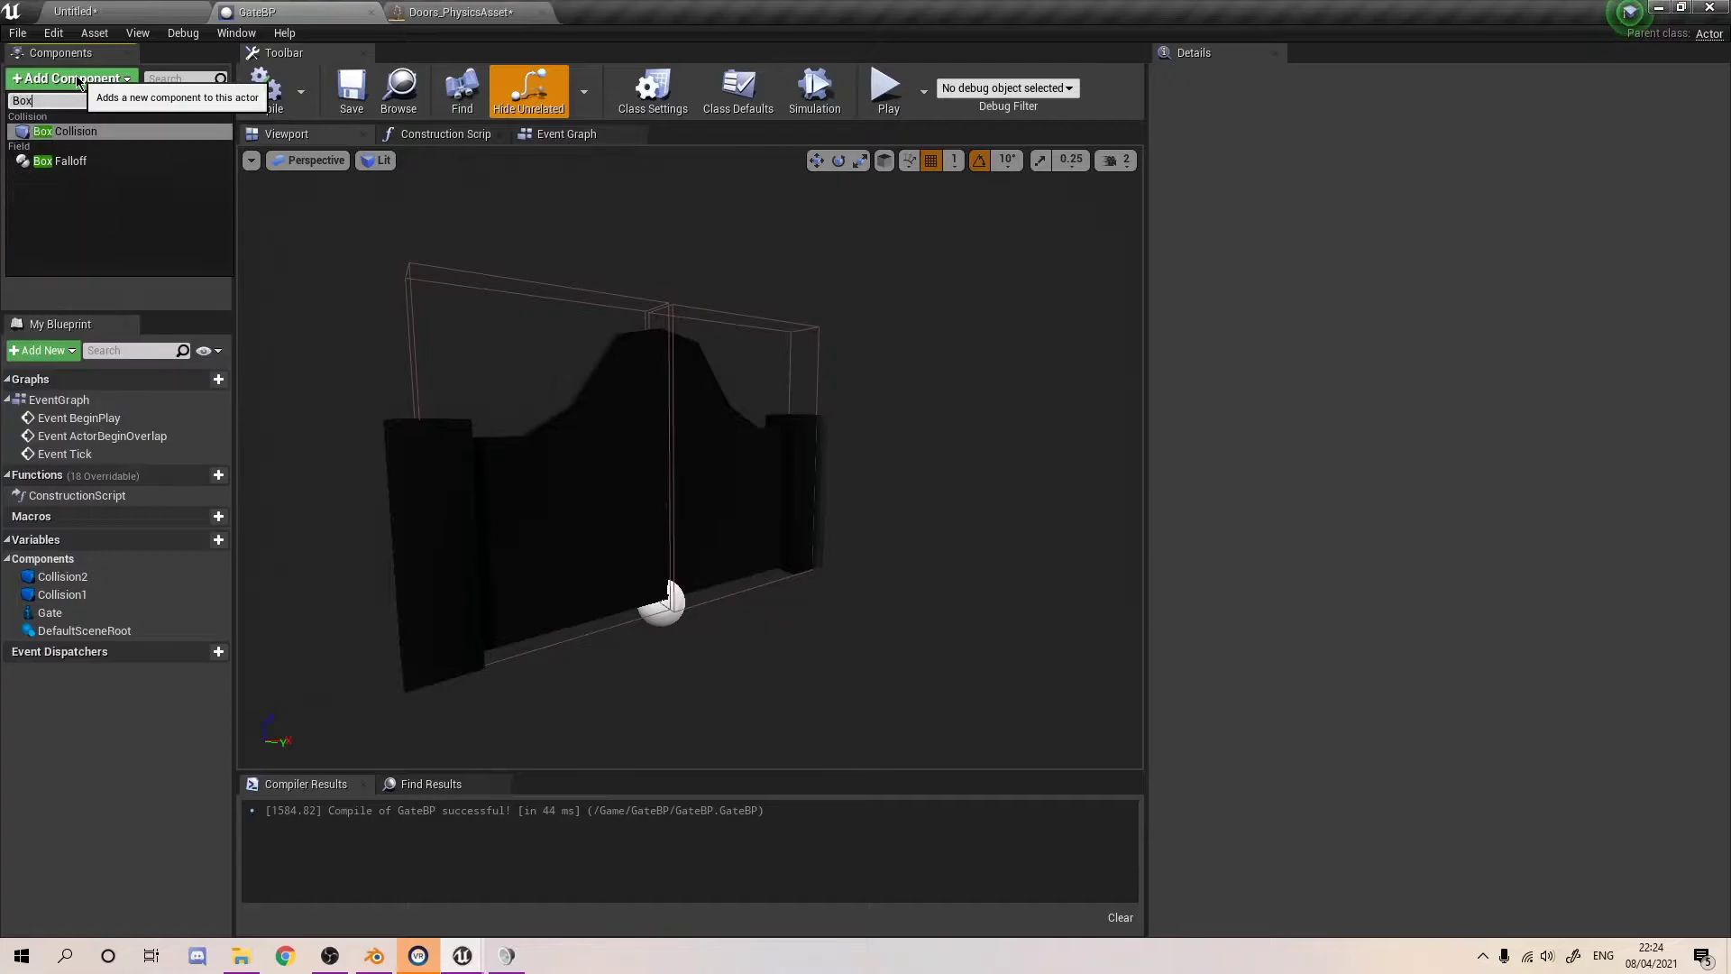
{"action": "key", "text": "Return"}
{"action": "key", "text": "Return"}
- Raise and scale the new Box collision into a large volume around the gate, extending in front and behind, and compile the blueprint
{"action": "right_click_drag", "start_coordinate": [689, 457], "coordinate": [577, 424]}
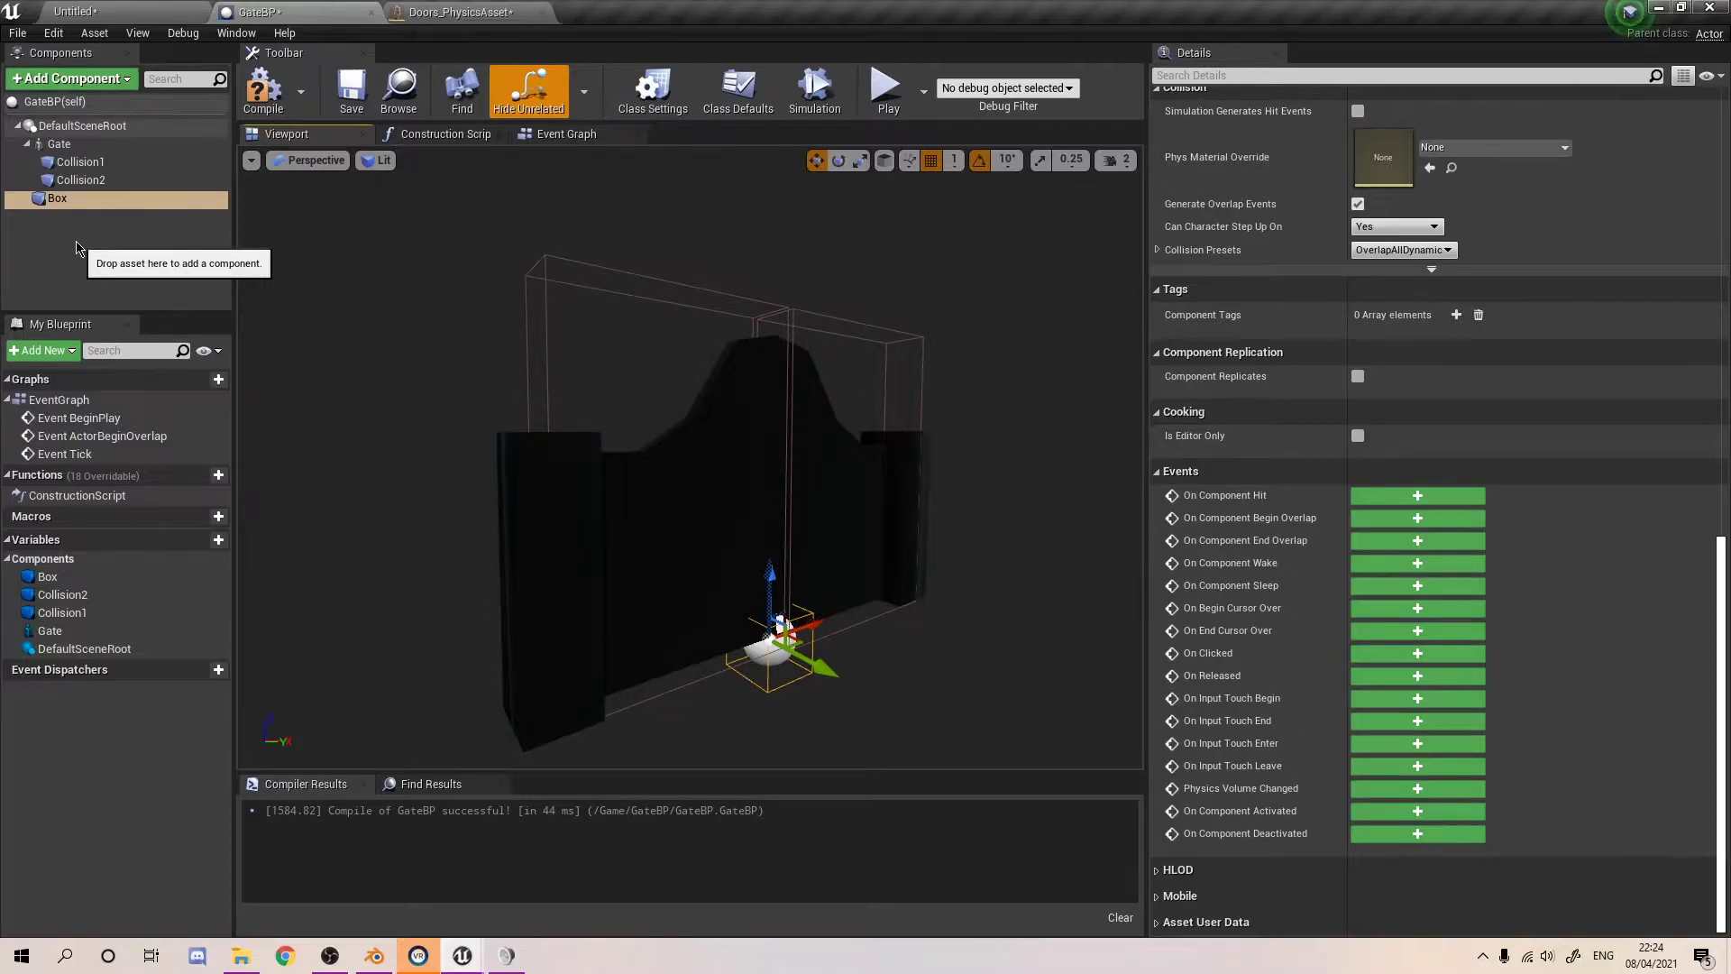
{"action": "type", "text": "w"}
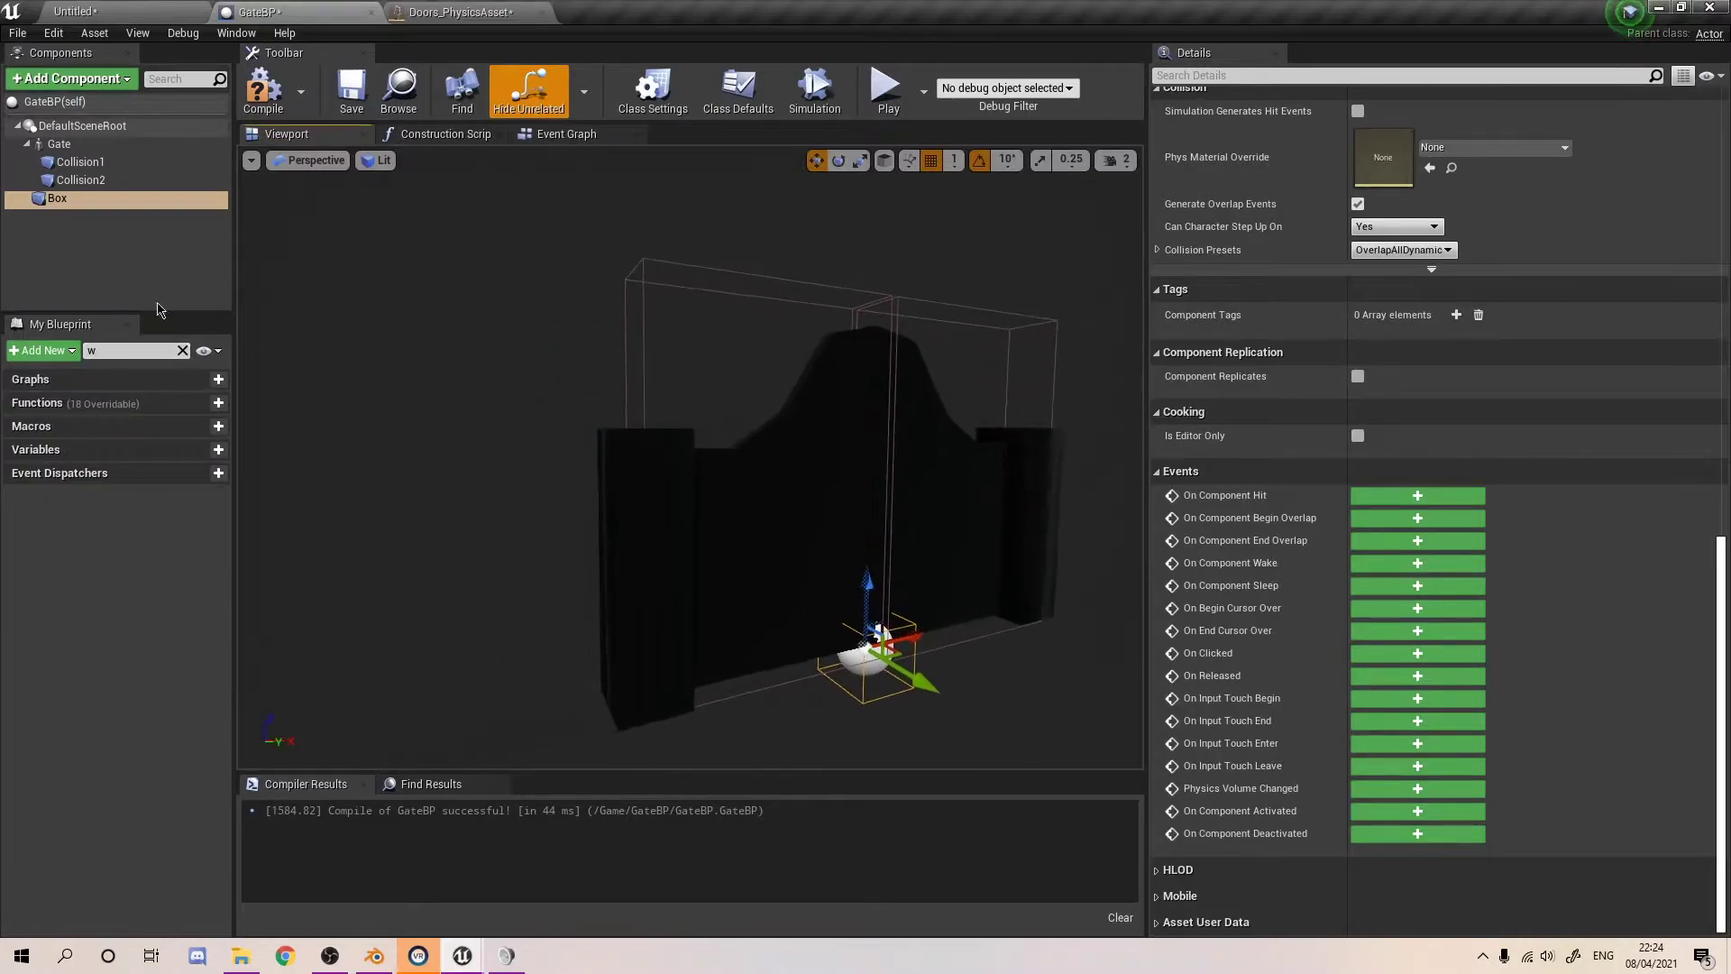
{"action": "left_click", "coordinate": [183, 351]}
{"action": "mouse_move", "coordinate": [476, 581]}
{"action": "right_mouse_down"}
{"action": "mouse_move", "coordinate": [685, 581]}
{"action": "mouse_move", "coordinate": [476, 582]}
{"action": "right_mouse_up"}
{"action": "left_click_drag", "start_coordinate": [476, 580], "coordinate": [450, 586]}
{"action": "left_click_drag", "start_coordinate": [615, 617], "coordinate": [757, 586]}
{"action": "key", "text": "r"}
{"action": "left_click_drag", "start_coordinate": [677, 541], "coordinate": [678, 442]}
{"action": "left_click_drag", "start_coordinate": [681, 534], "coordinate": [684, 400]}
{"action": "right_click_drag", "start_coordinate": [684, 400], "coordinate": [719, 365]}
{"action": "left_click_drag", "start_coordinate": [777, 424], "coordinate": [777, 410]}
{"action": "right_click_drag", "start_coordinate": [778, 411], "coordinate": [921, 463]}
{"action": "key", "text": "r"}
{"action": "left_click_drag", "start_coordinate": [964, 433], "coordinate": [1014, 453]}
{"action": "right_click_drag", "start_coordinate": [1014, 453], "coordinate": [839, 390]}
{"action": "key", "text": "s"}
{"action": "key", "text": "w"}
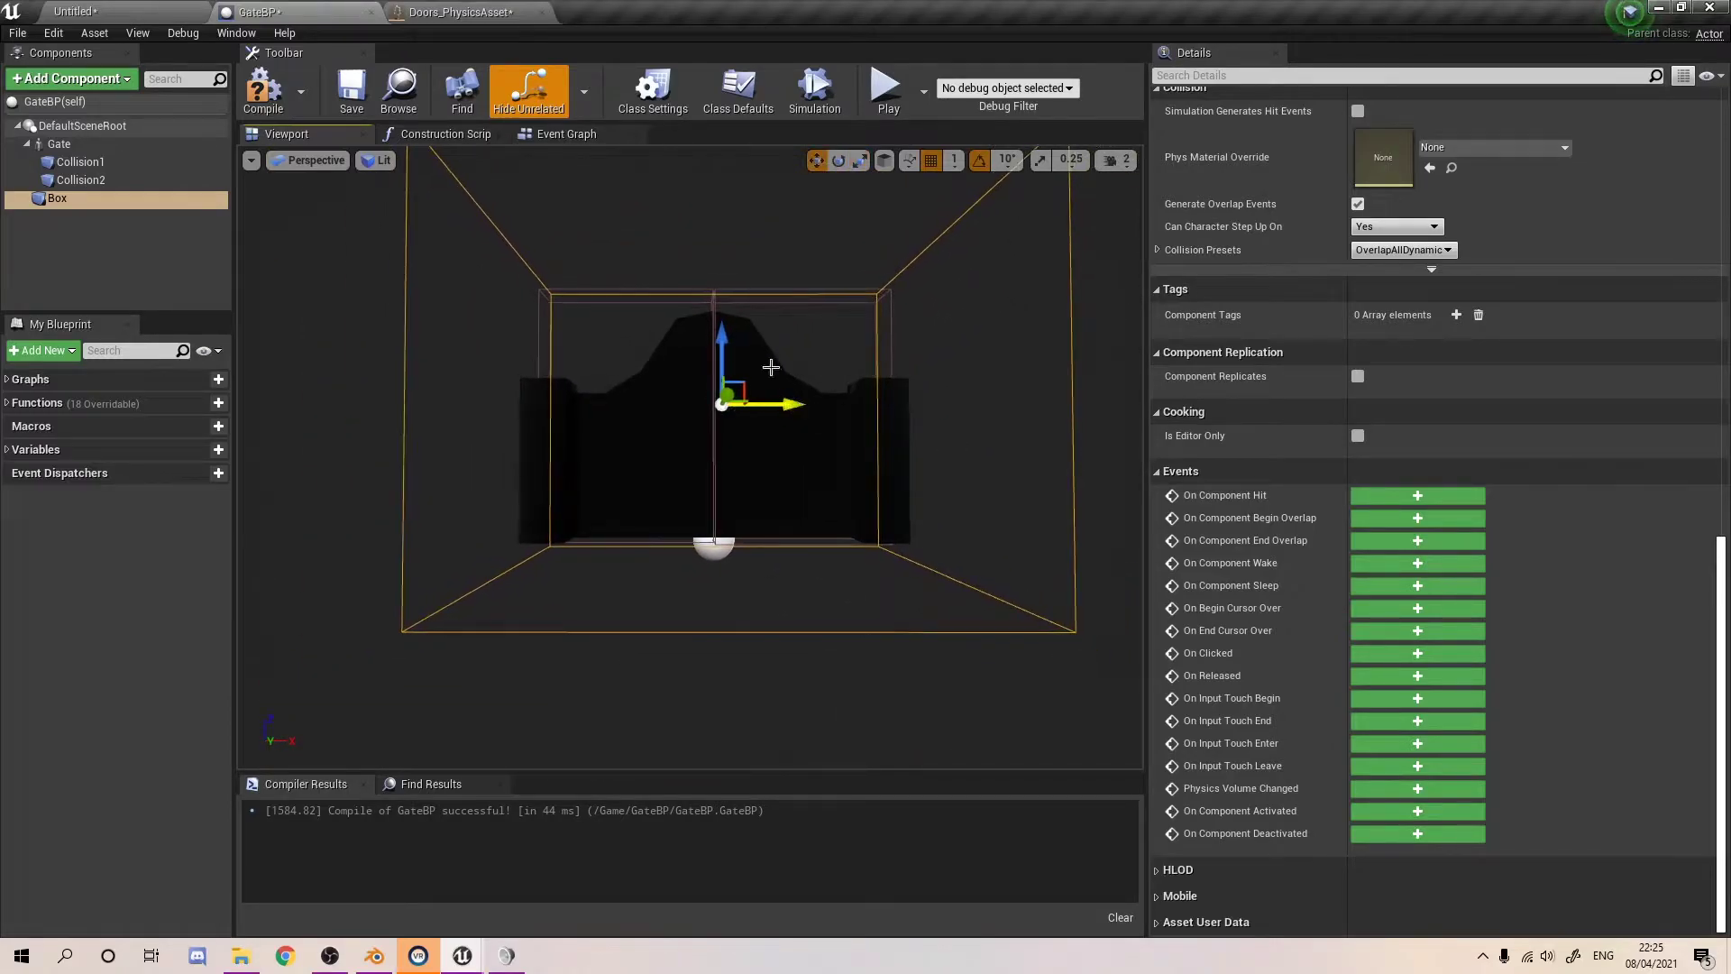
{"action": "left_click", "coordinate": [263, 88]}
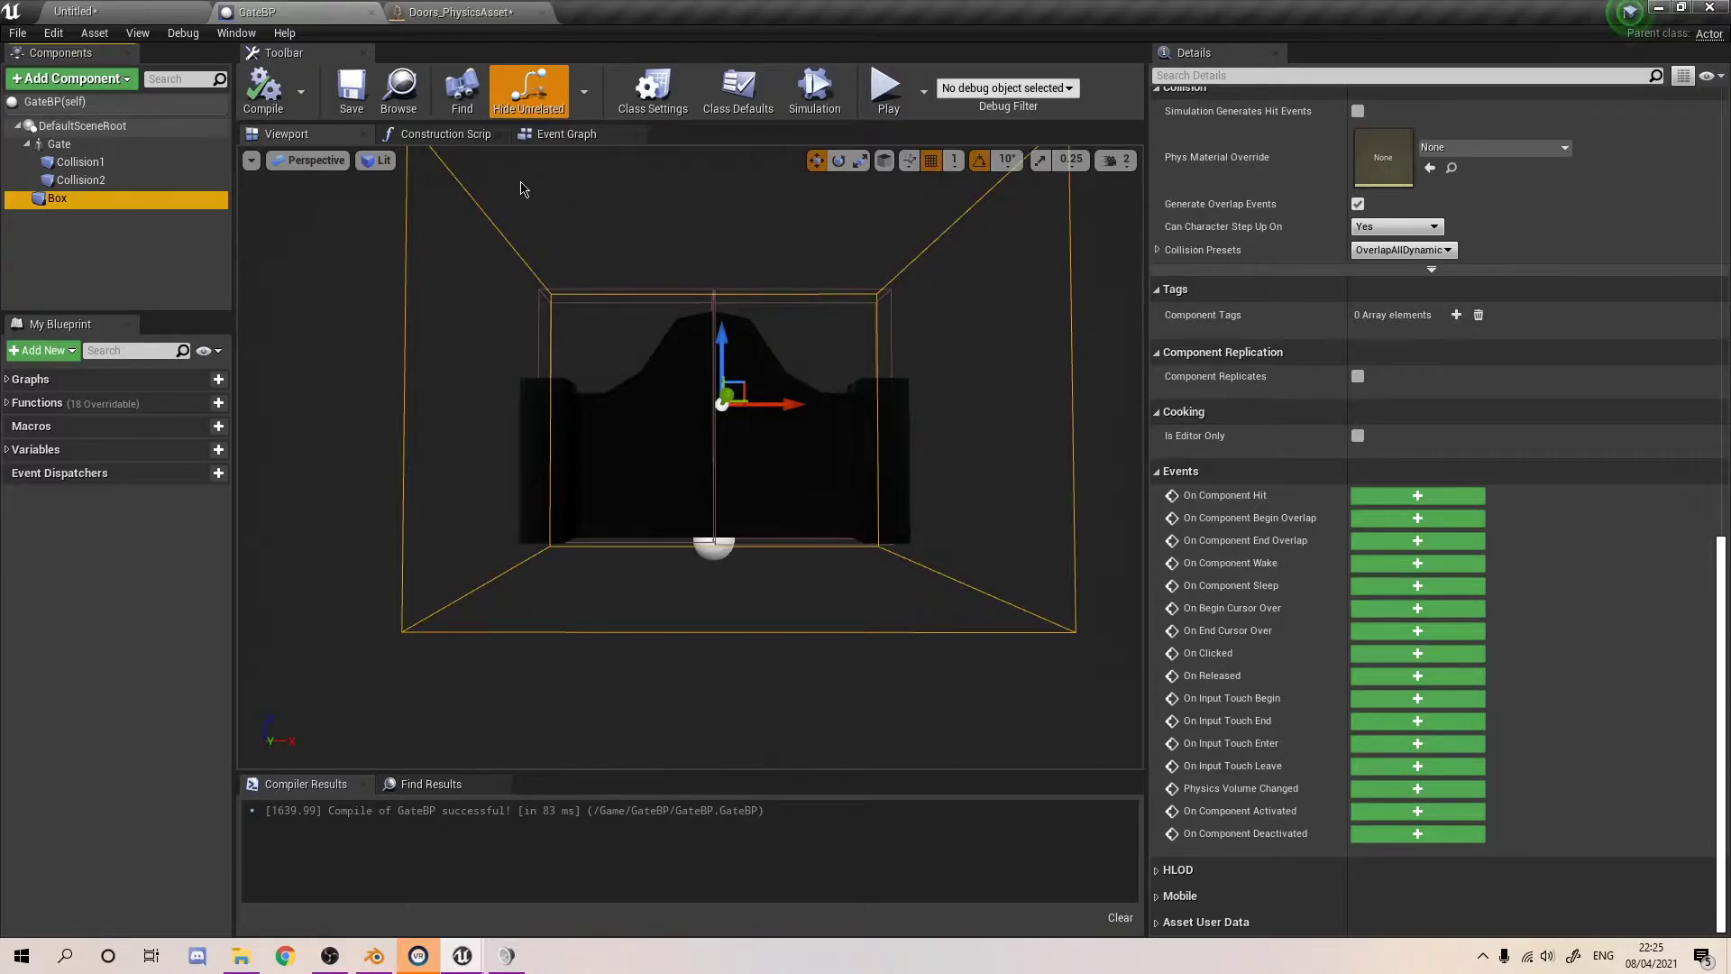
- Delete all the default event nodes from GateBP's Event Graph
{"action": "left_click", "coordinate": [567, 133]}
{"action": "scroll", "coordinate": [840, 412], "scroll_direction": "down", "scroll_amount": 3}
{"action": "left_click_drag", "start_coordinate": [841, 669], "coordinate": [382, 250]}
{"action": "key", "text": "Delete"}
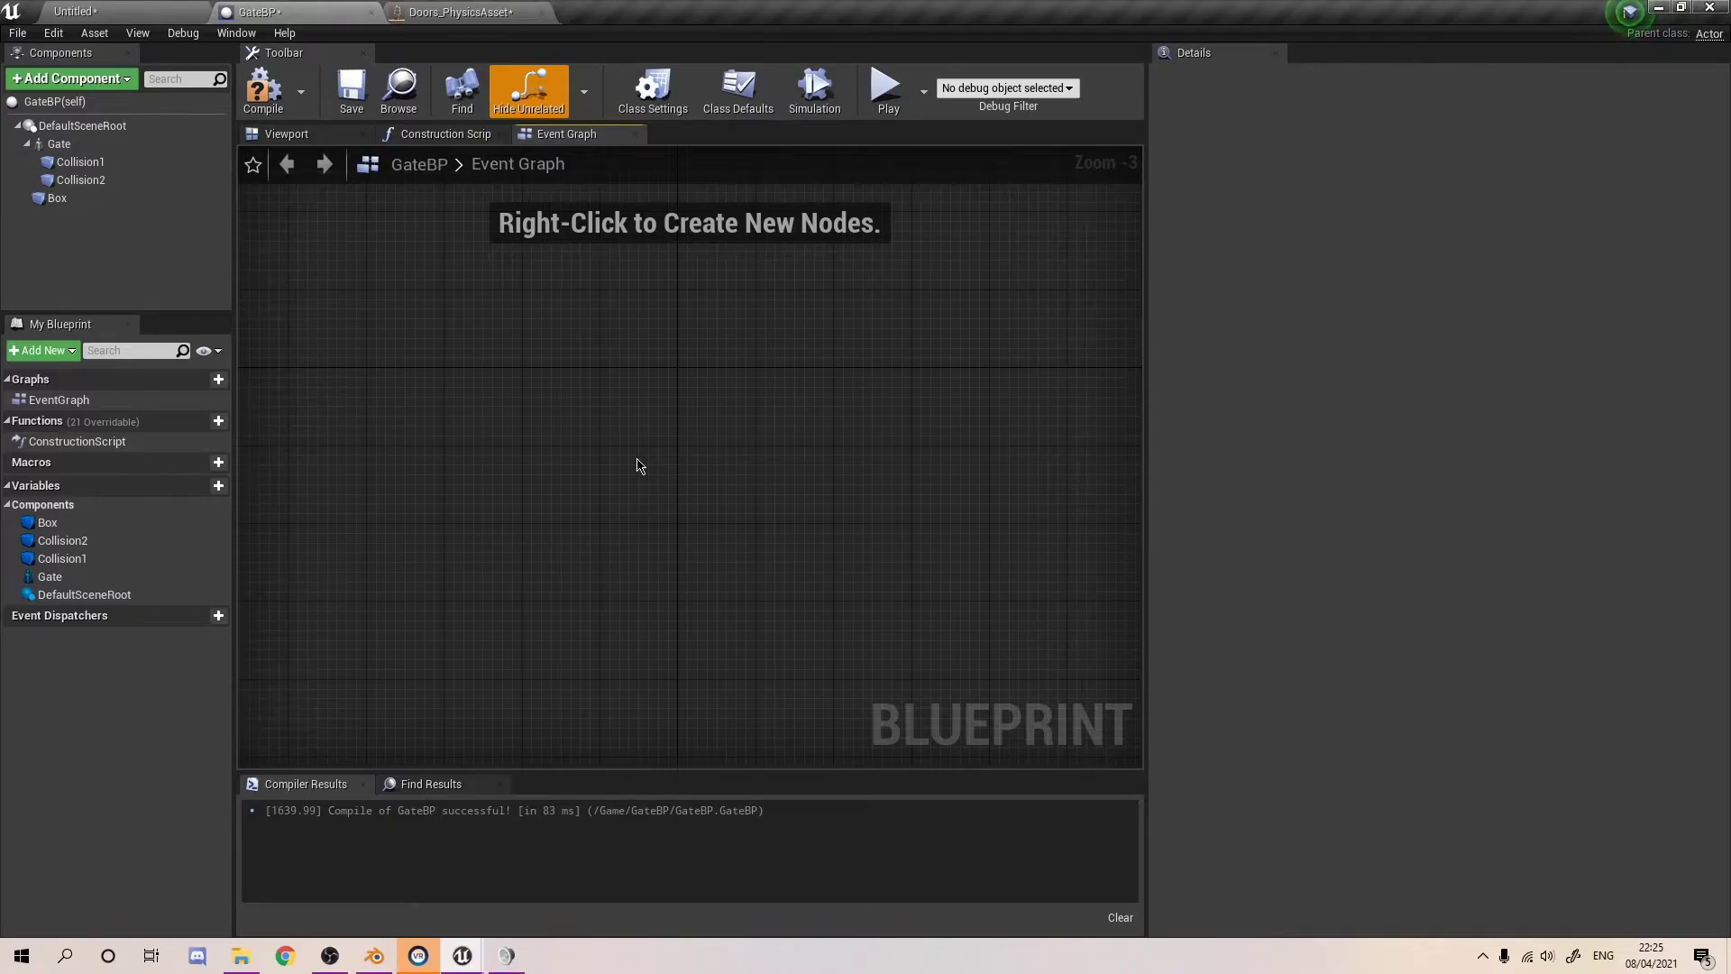
- Rename the Box component as Trigger
{"action": "left_click", "coordinate": [57, 197]}
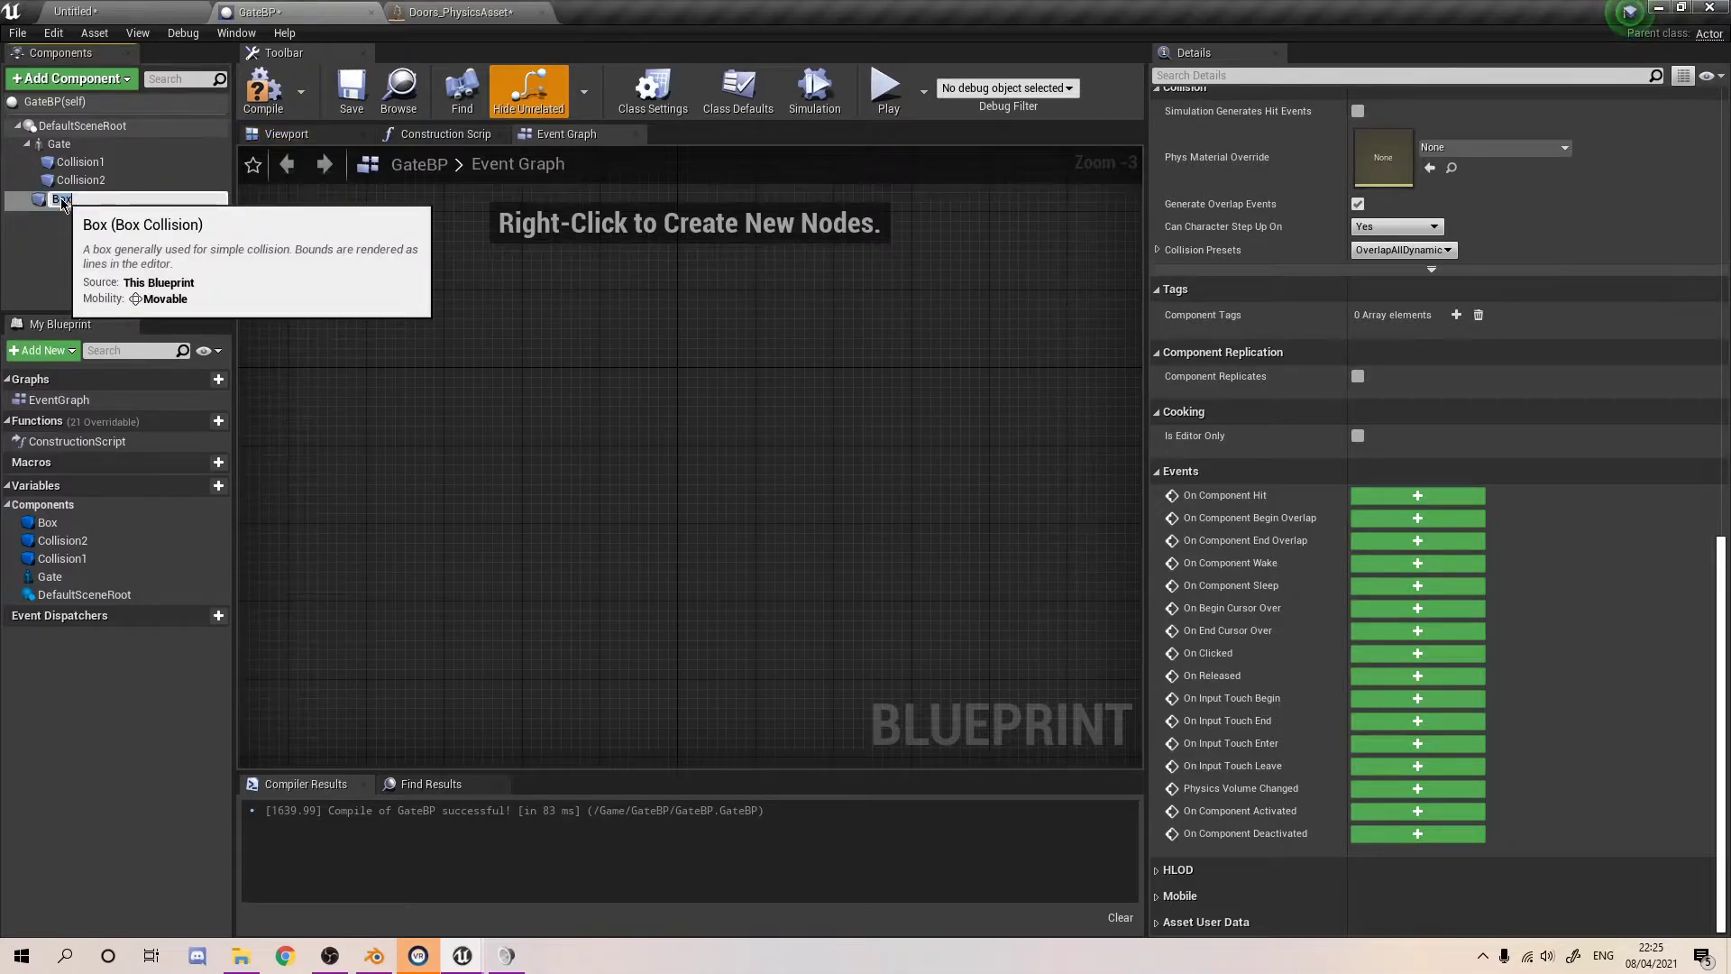
{"action": "type", "text": "Trigger"}
{"action": "key", "text": "Return"}
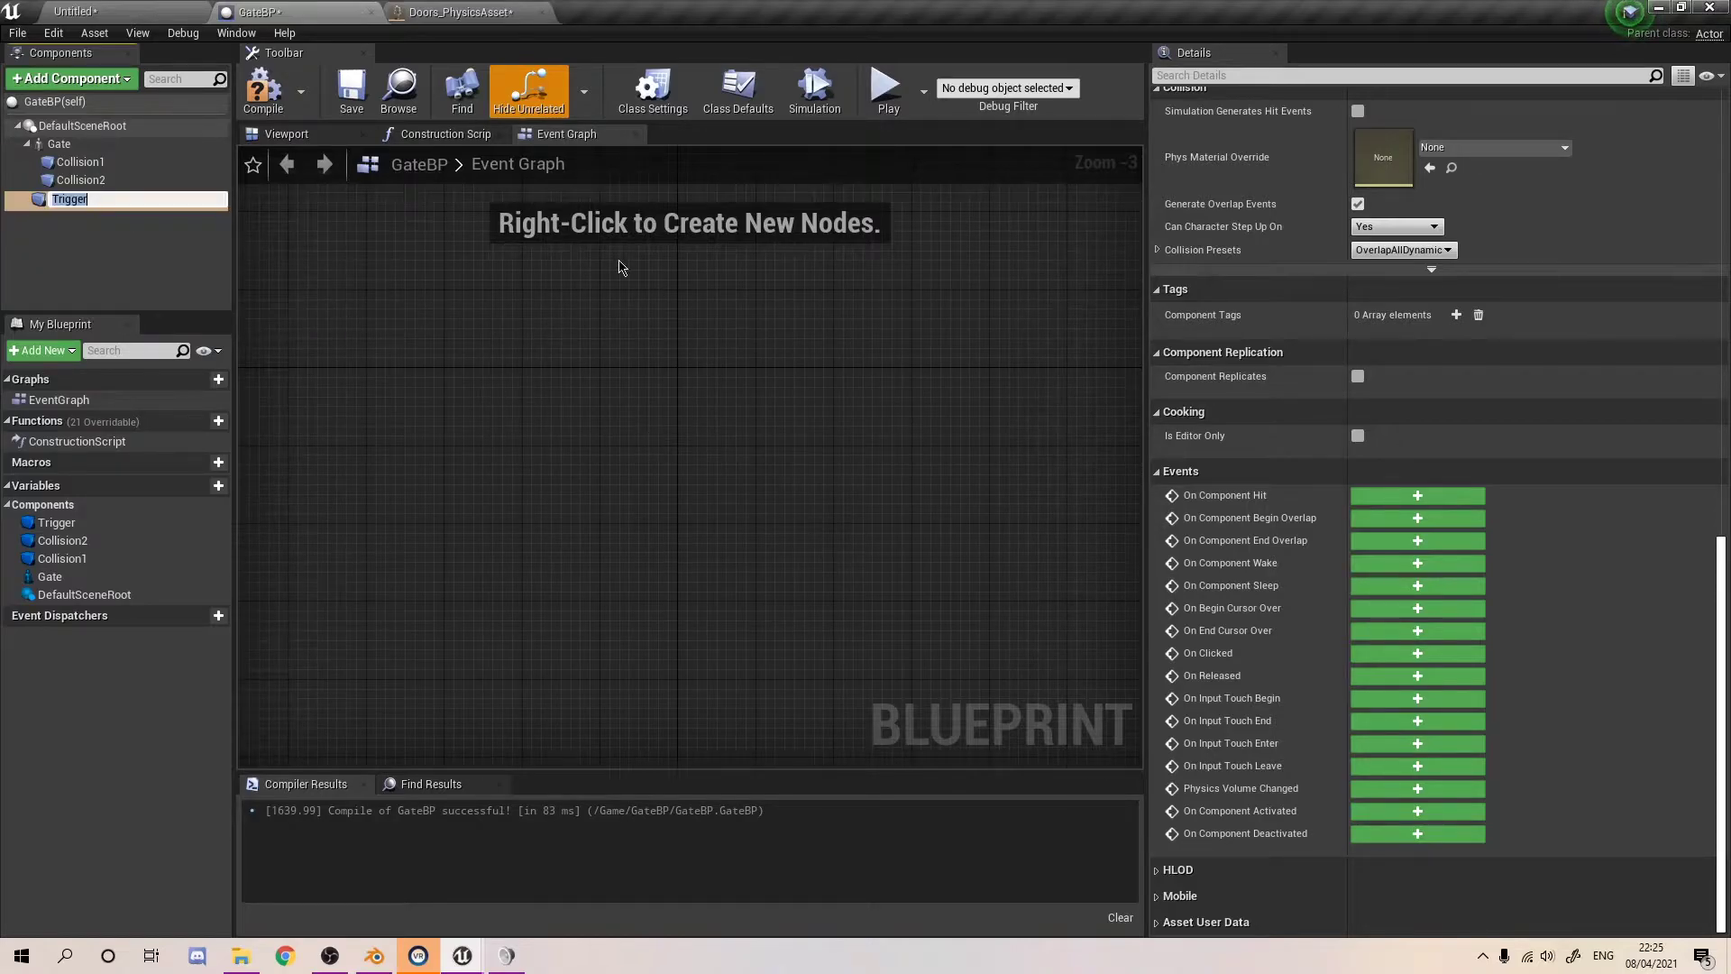
- Add an On Component Begin Overlap event for the Trigger component to the Event Graph
{"action": "right_click", "coordinate": [571, 485]}
{"action": "left_click", "coordinate": [579, 532]}
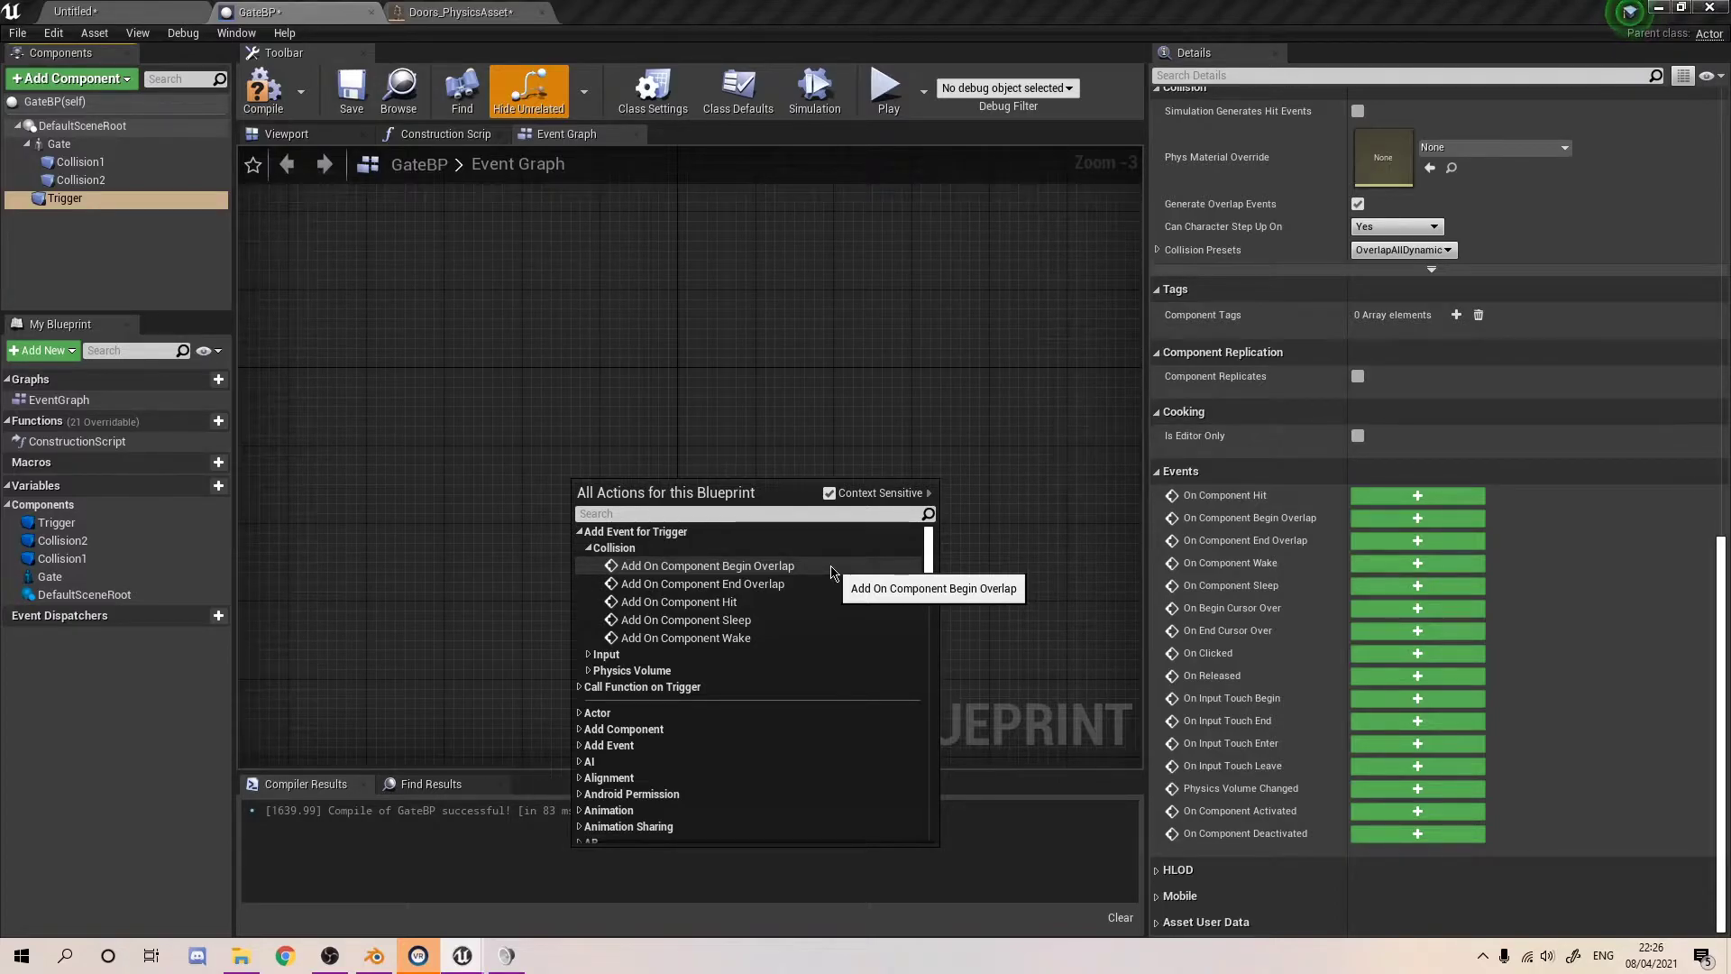
{"action": "left_click", "coordinate": [793, 566]}
{"action": "scroll", "coordinate": [772, 441], "scroll_direction": "up", "scroll_amount": 3}
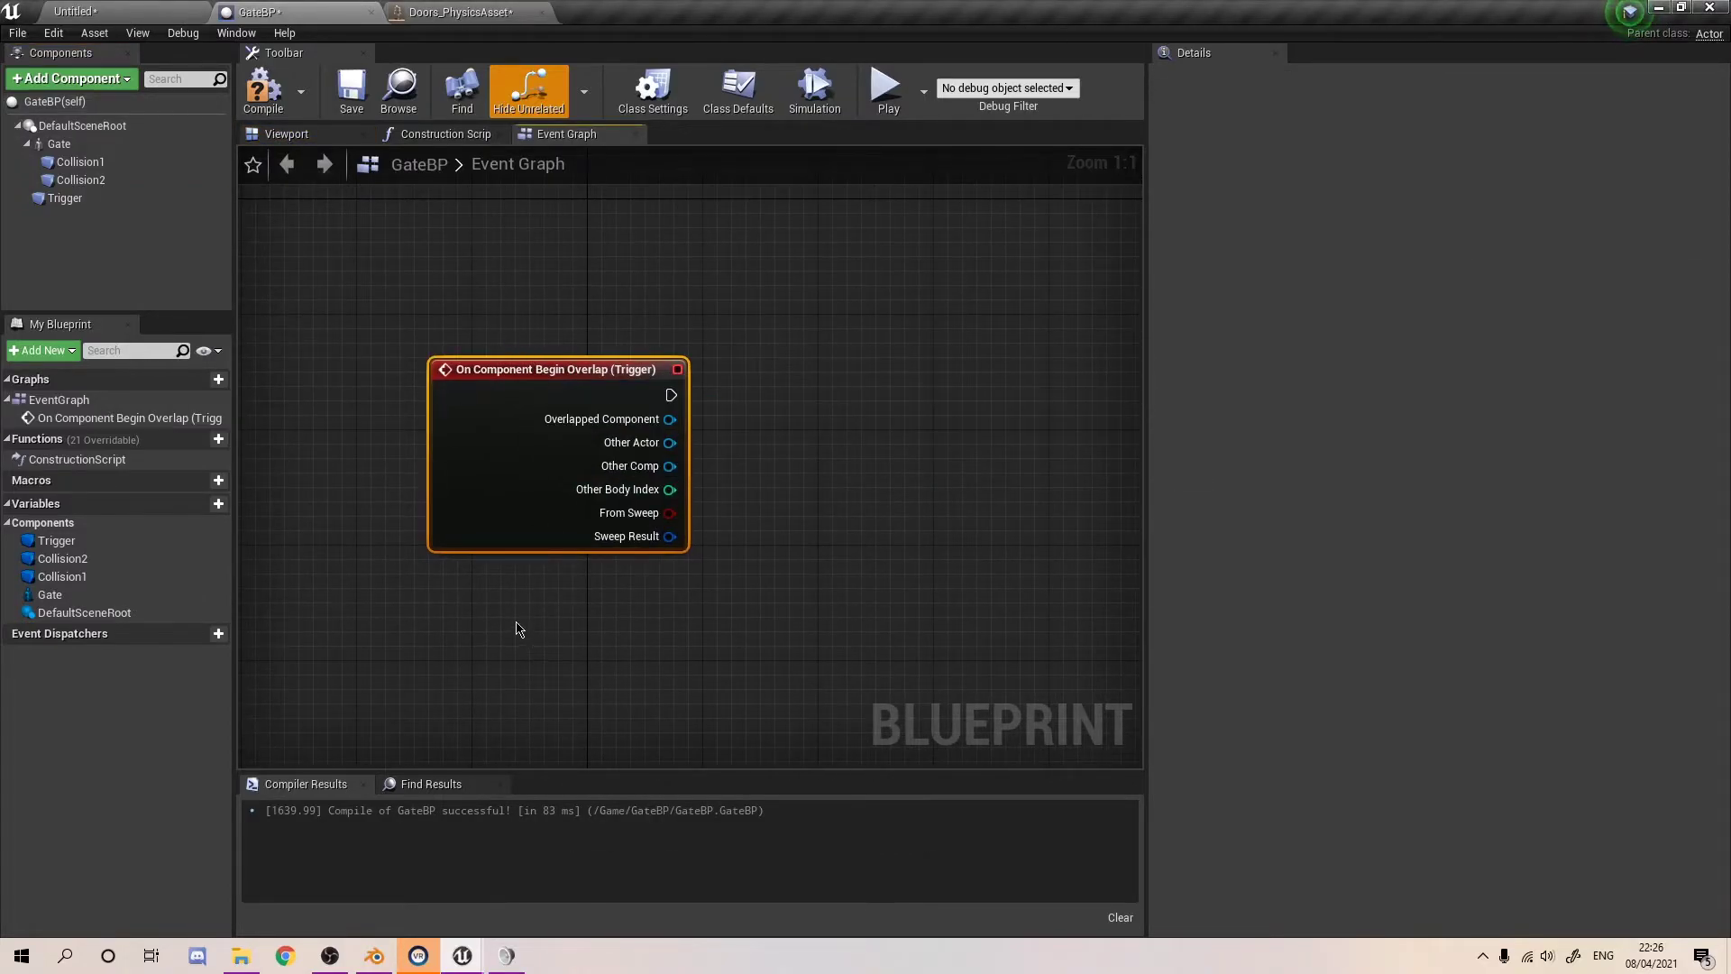
{"action": "right_click_drag", "start_coordinate": [602, 406], "coordinate": [466, 417]}
{"action": "left_click", "coordinate": [602, 322]}
{"action": "right_click_drag", "start_coordinate": [561, 308], "coordinate": [650, 315]}
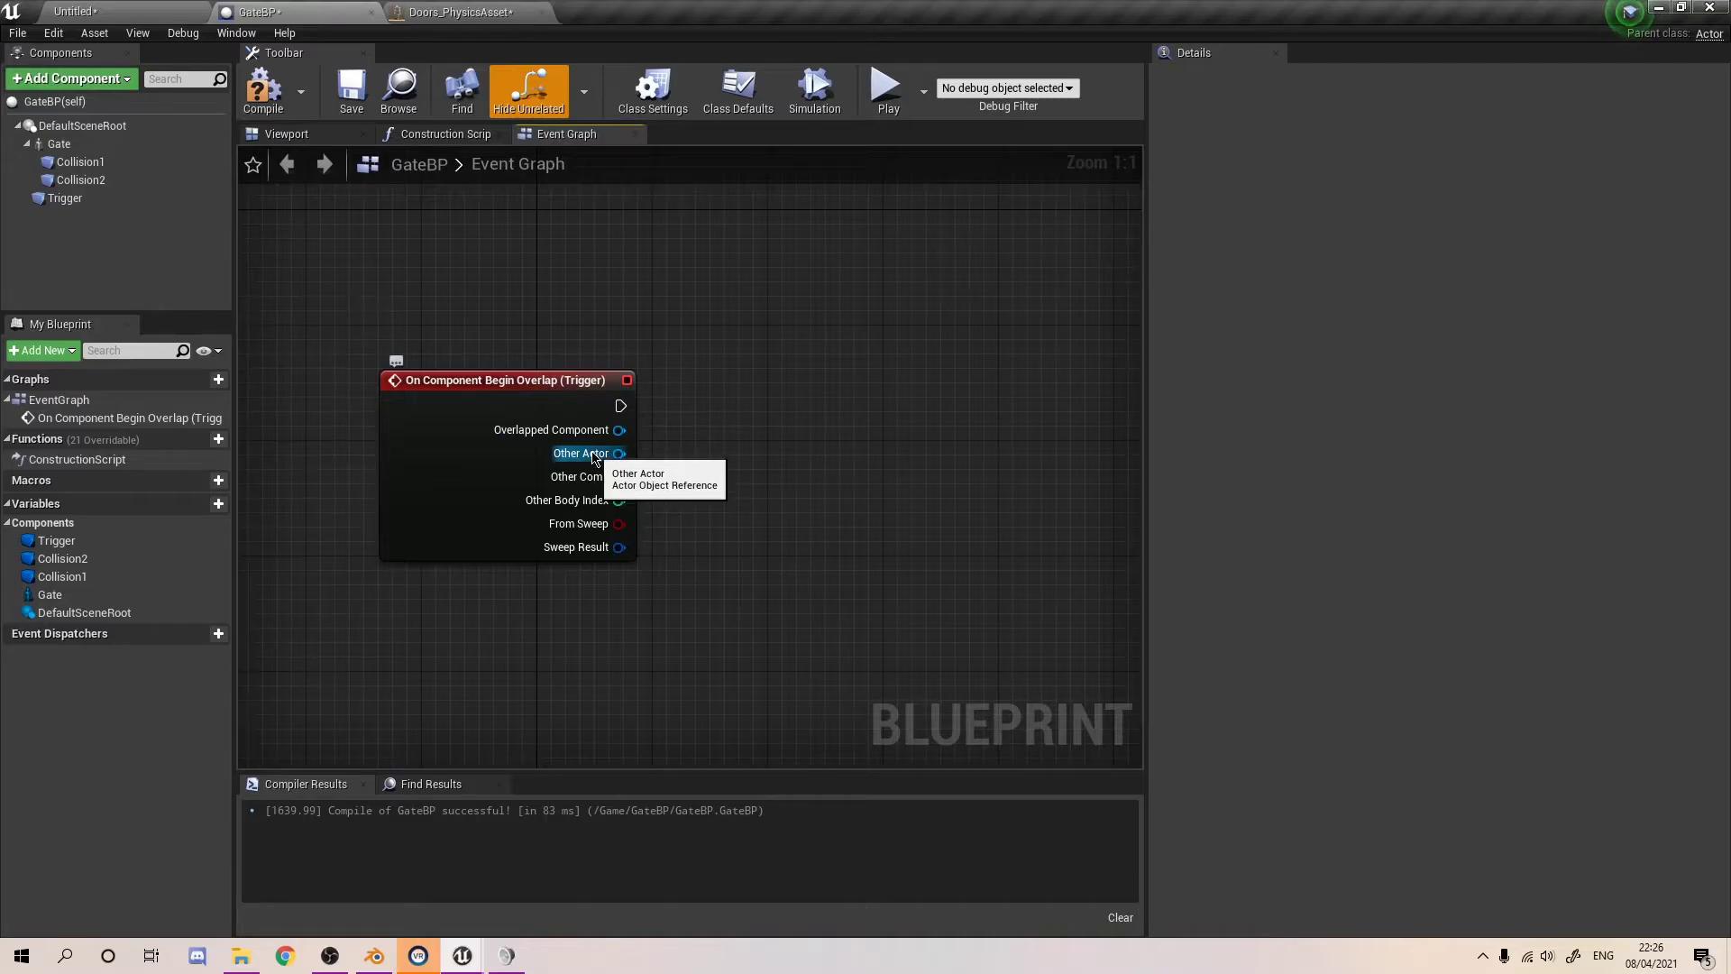
- Add a Cast To EviePlayerCharacter node from the overlap event's Other Actor output and place it beside the event
{"action": "left_click_drag", "start_coordinate": [595, 458], "coordinate": [871, 393]}
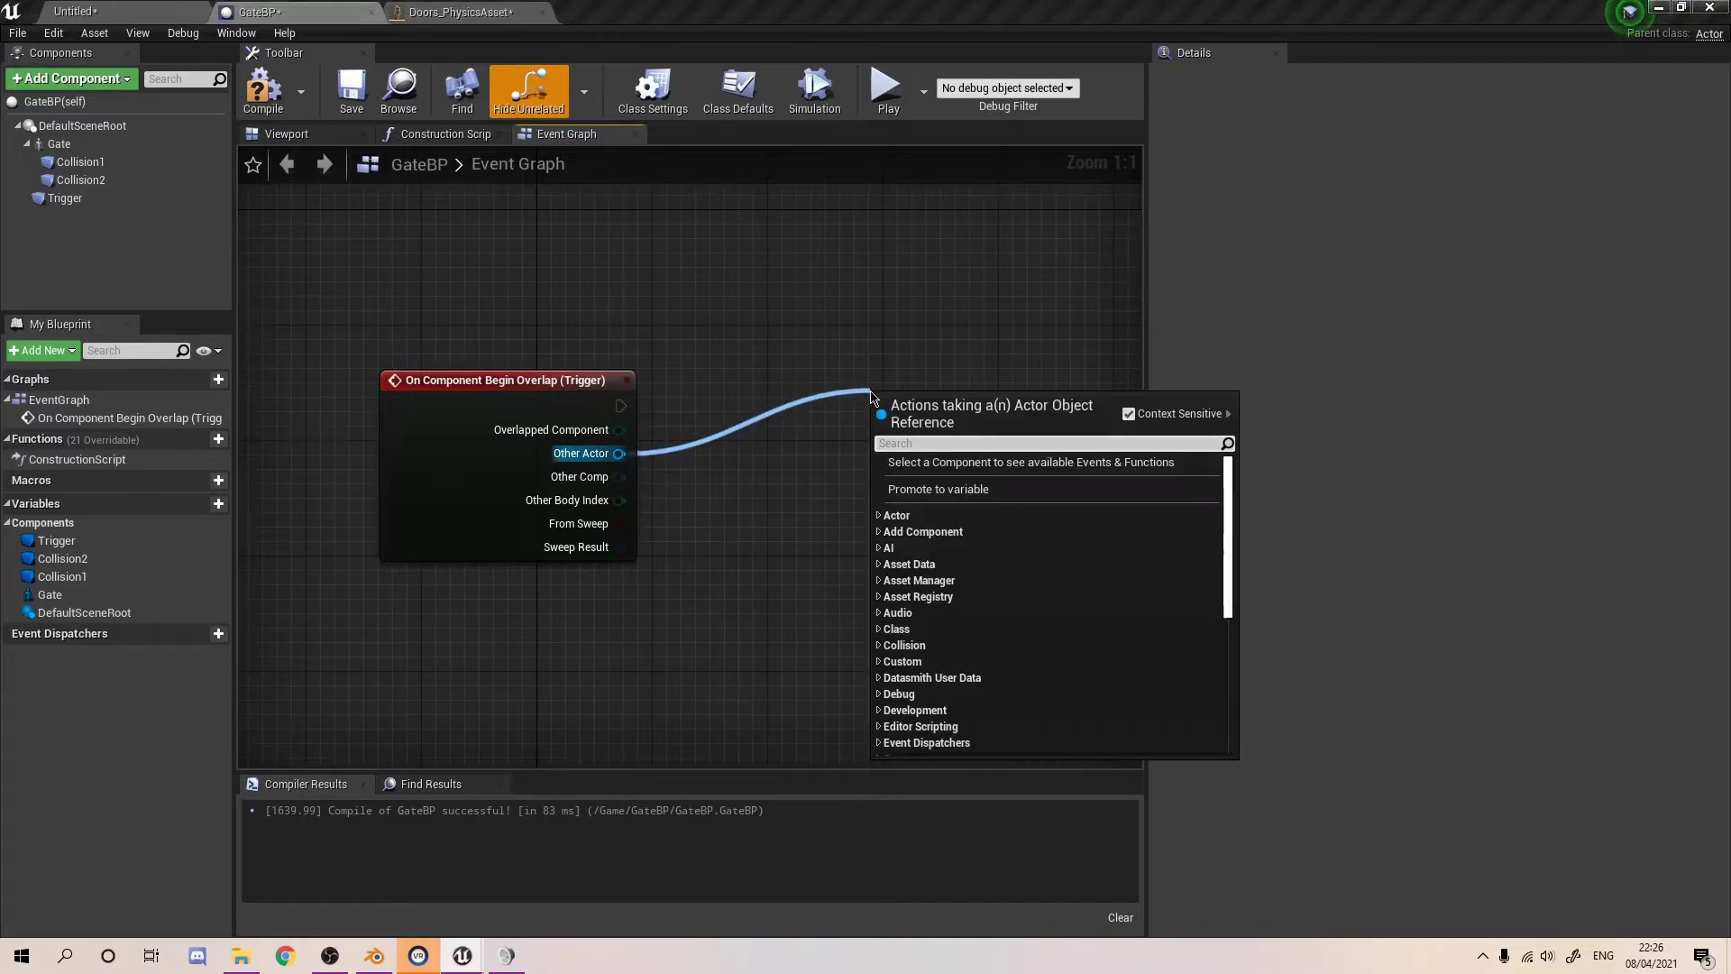
{"action": "type", "text": "Cast"}
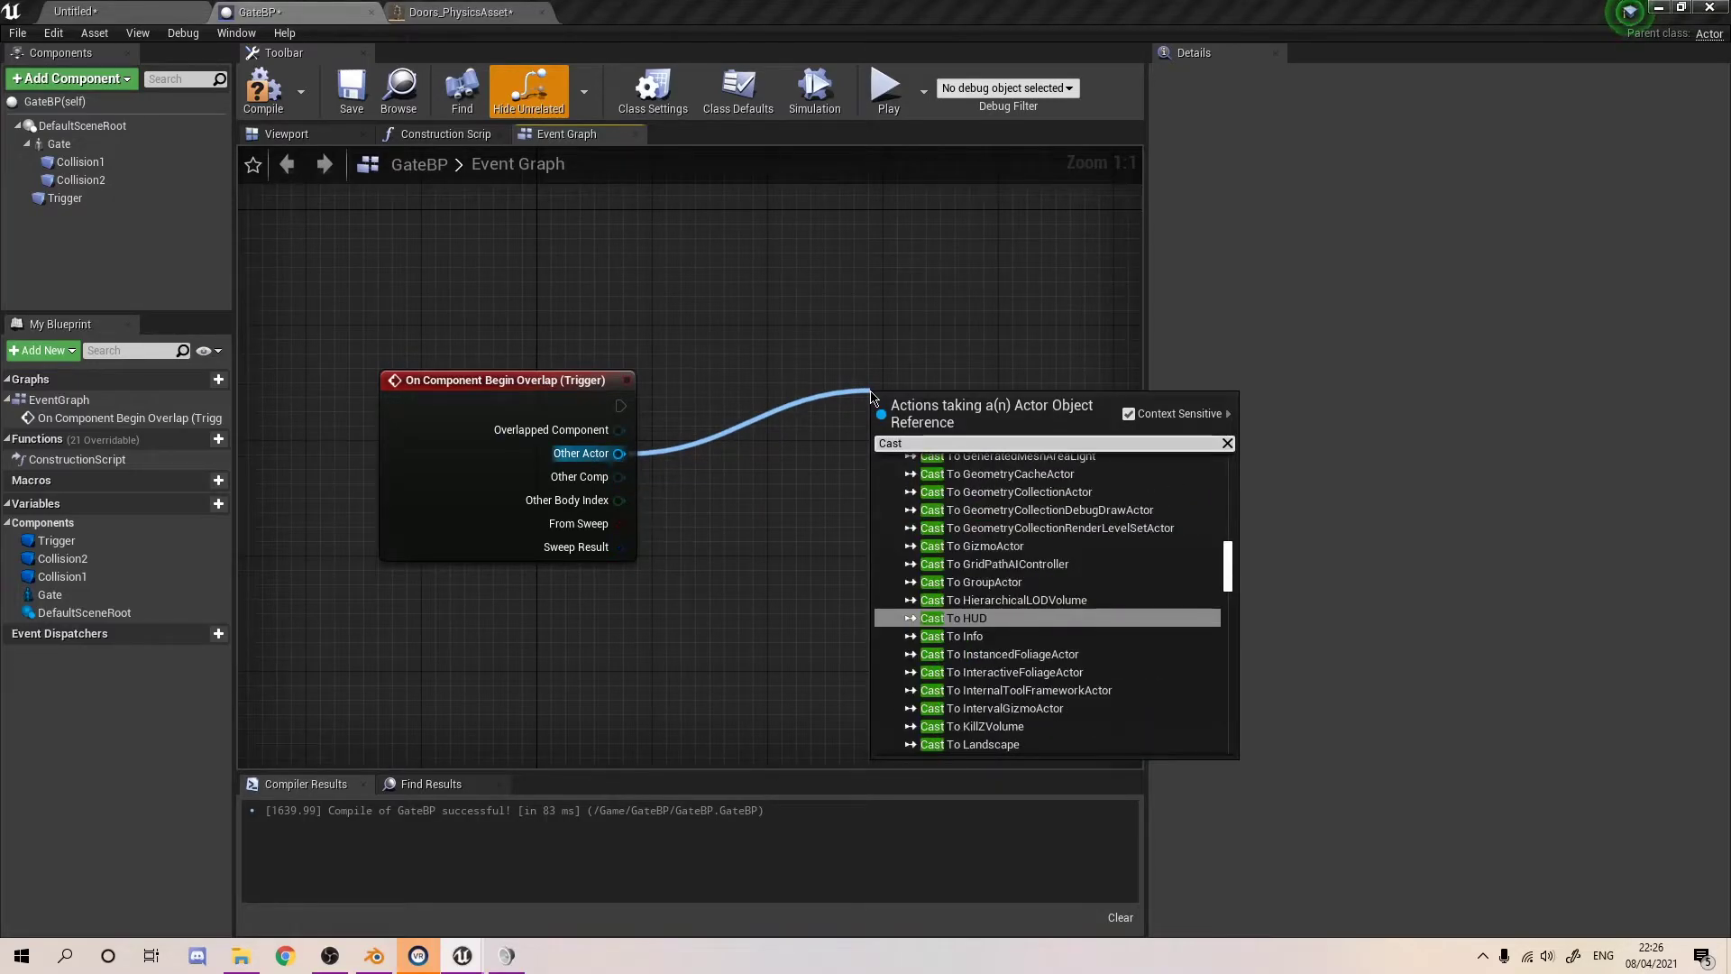
{"action": "type", "text": " to evie"}
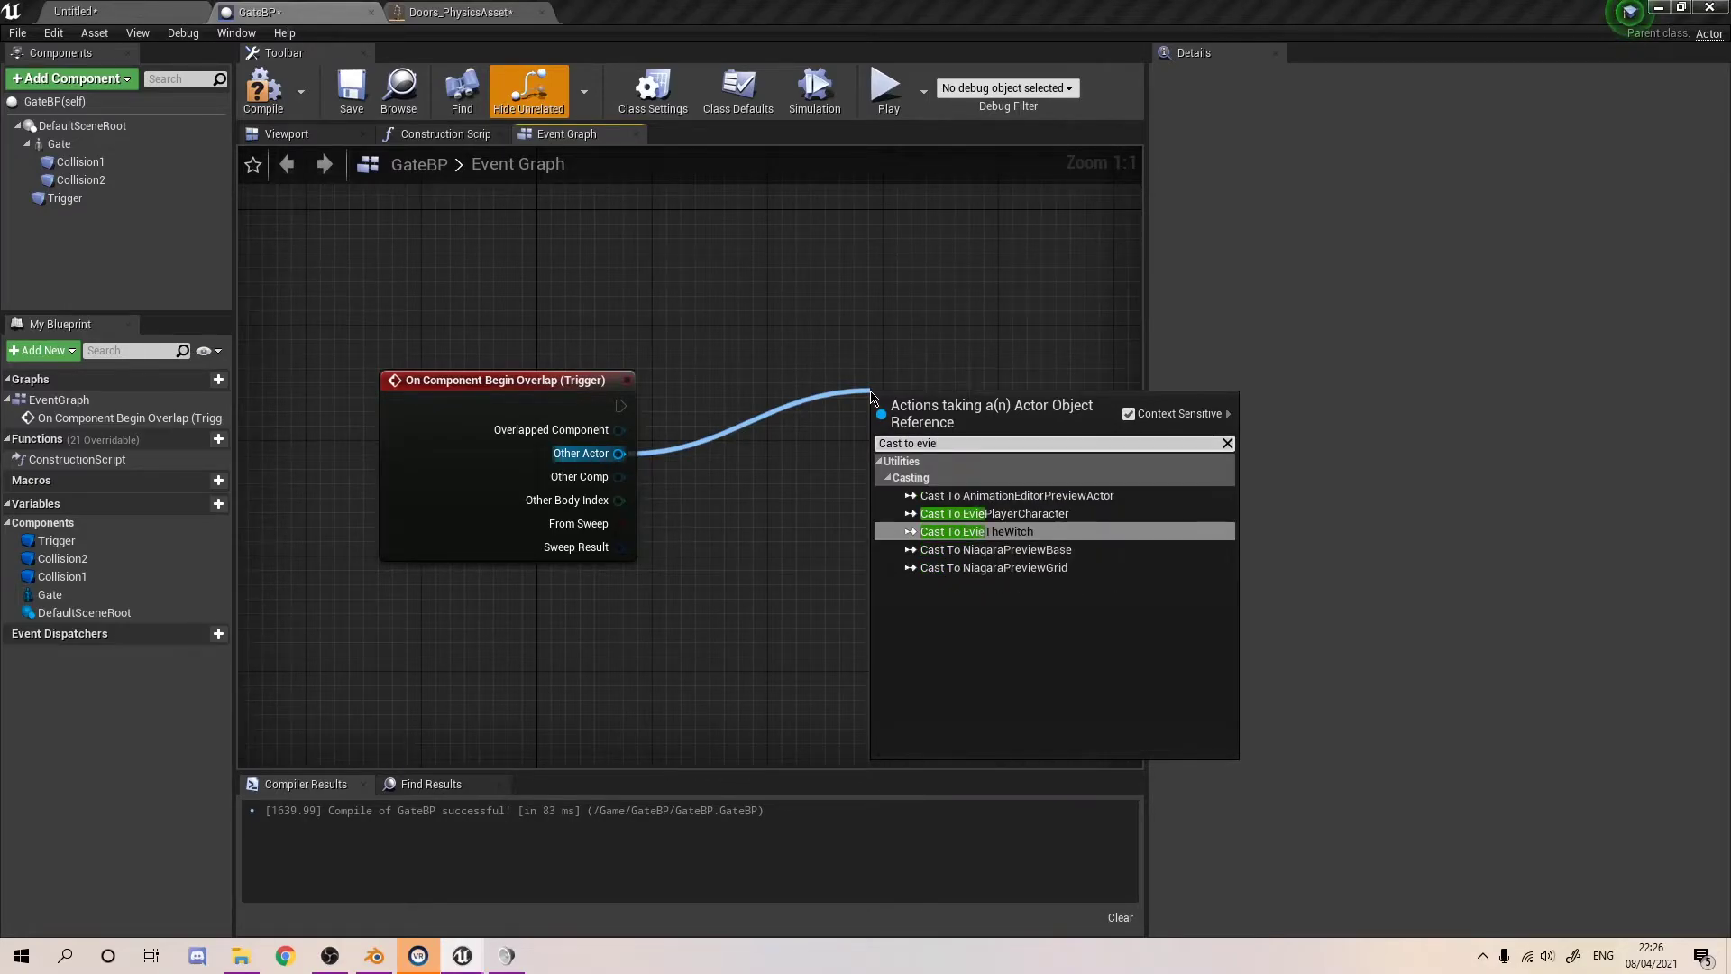
{"action": "key", "text": "Up"}
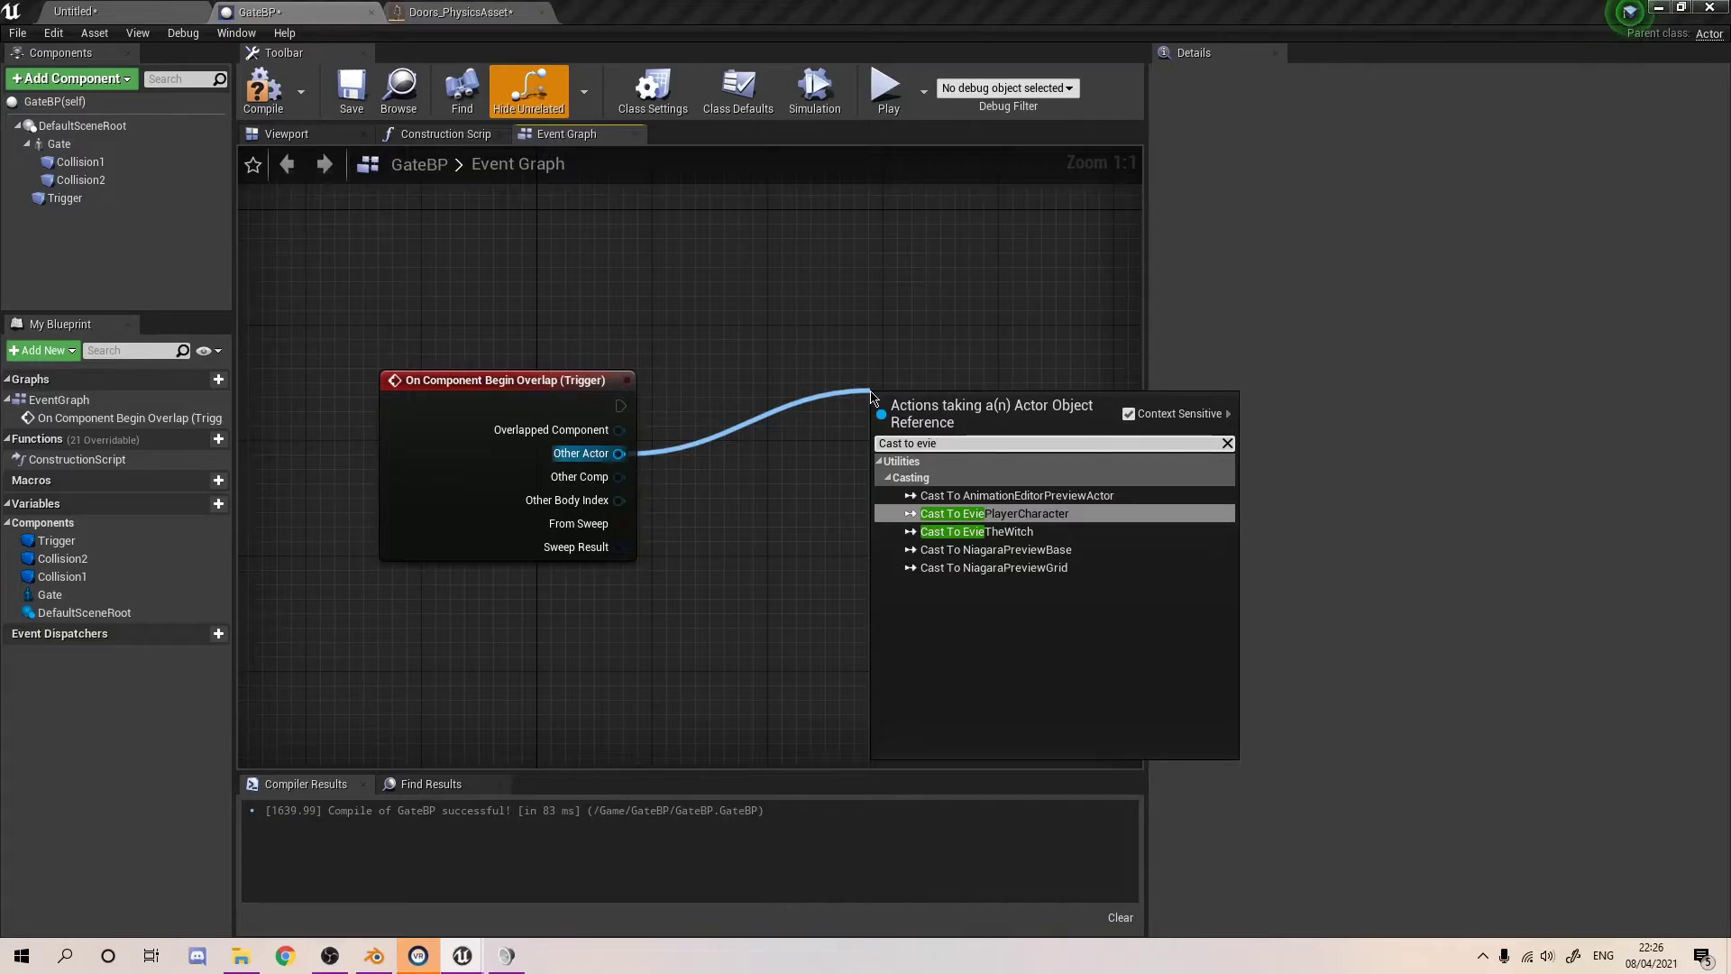
{"action": "key", "text": "Return"}
{"action": "left_click_drag", "start_coordinate": [876, 373], "coordinate": [819, 387]}
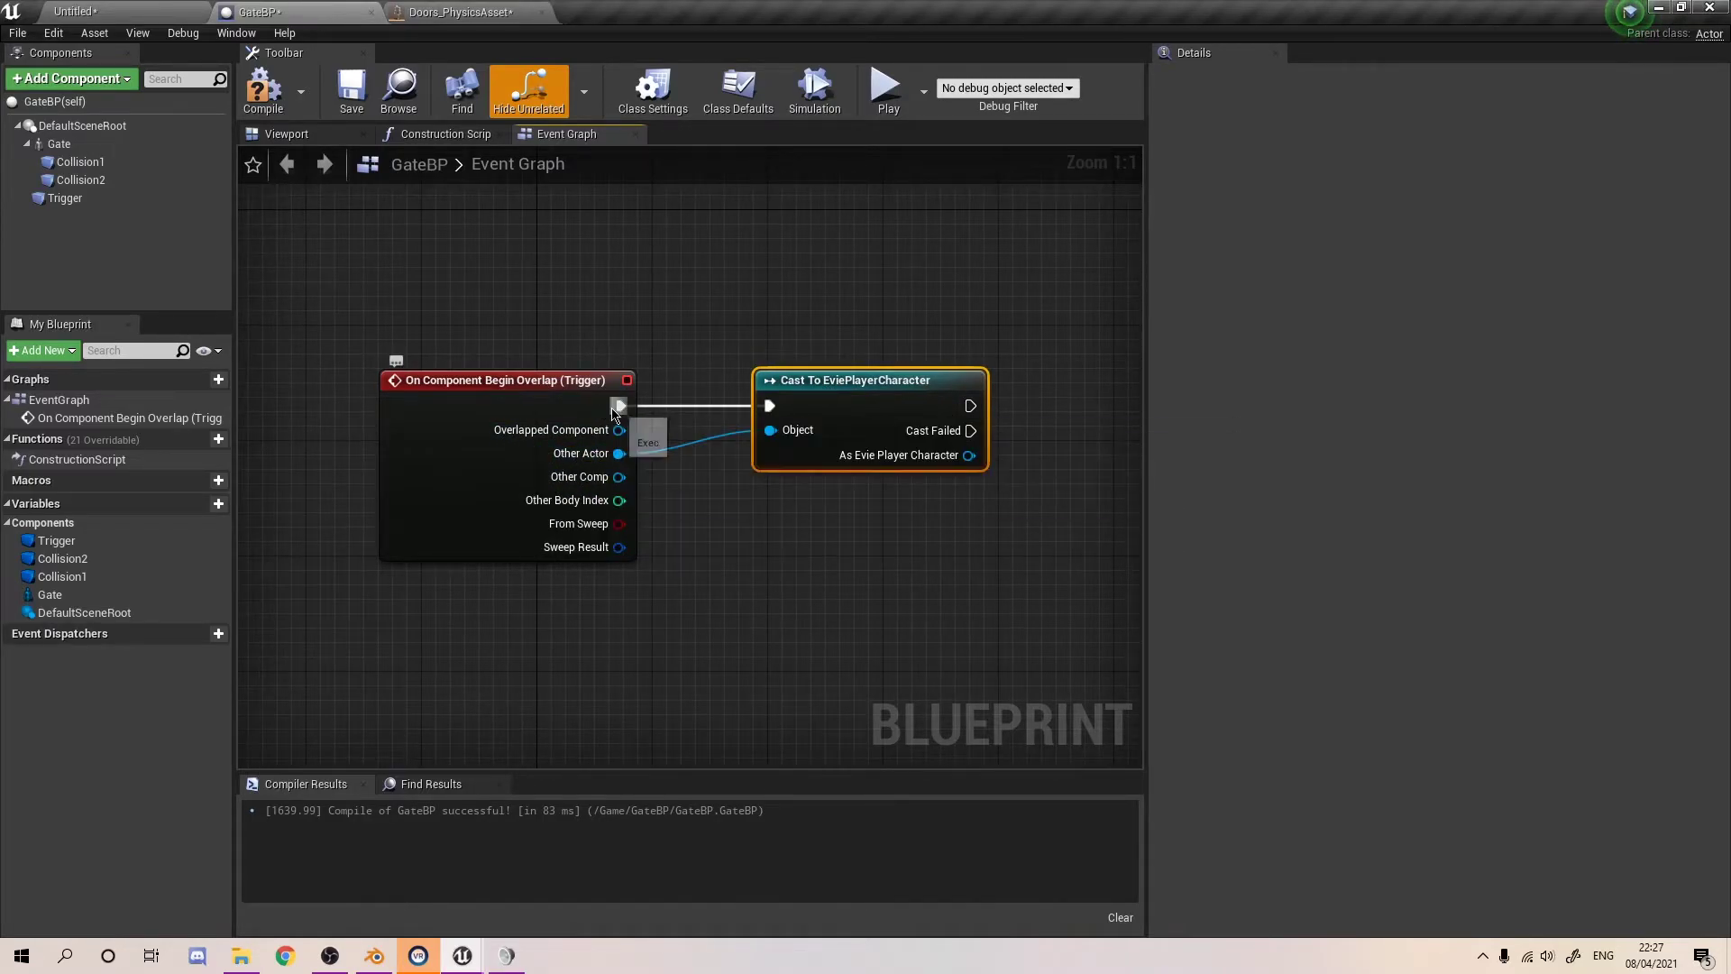
{"action": "right_click_drag", "start_coordinate": [908, 392], "coordinate": [650, 400]}
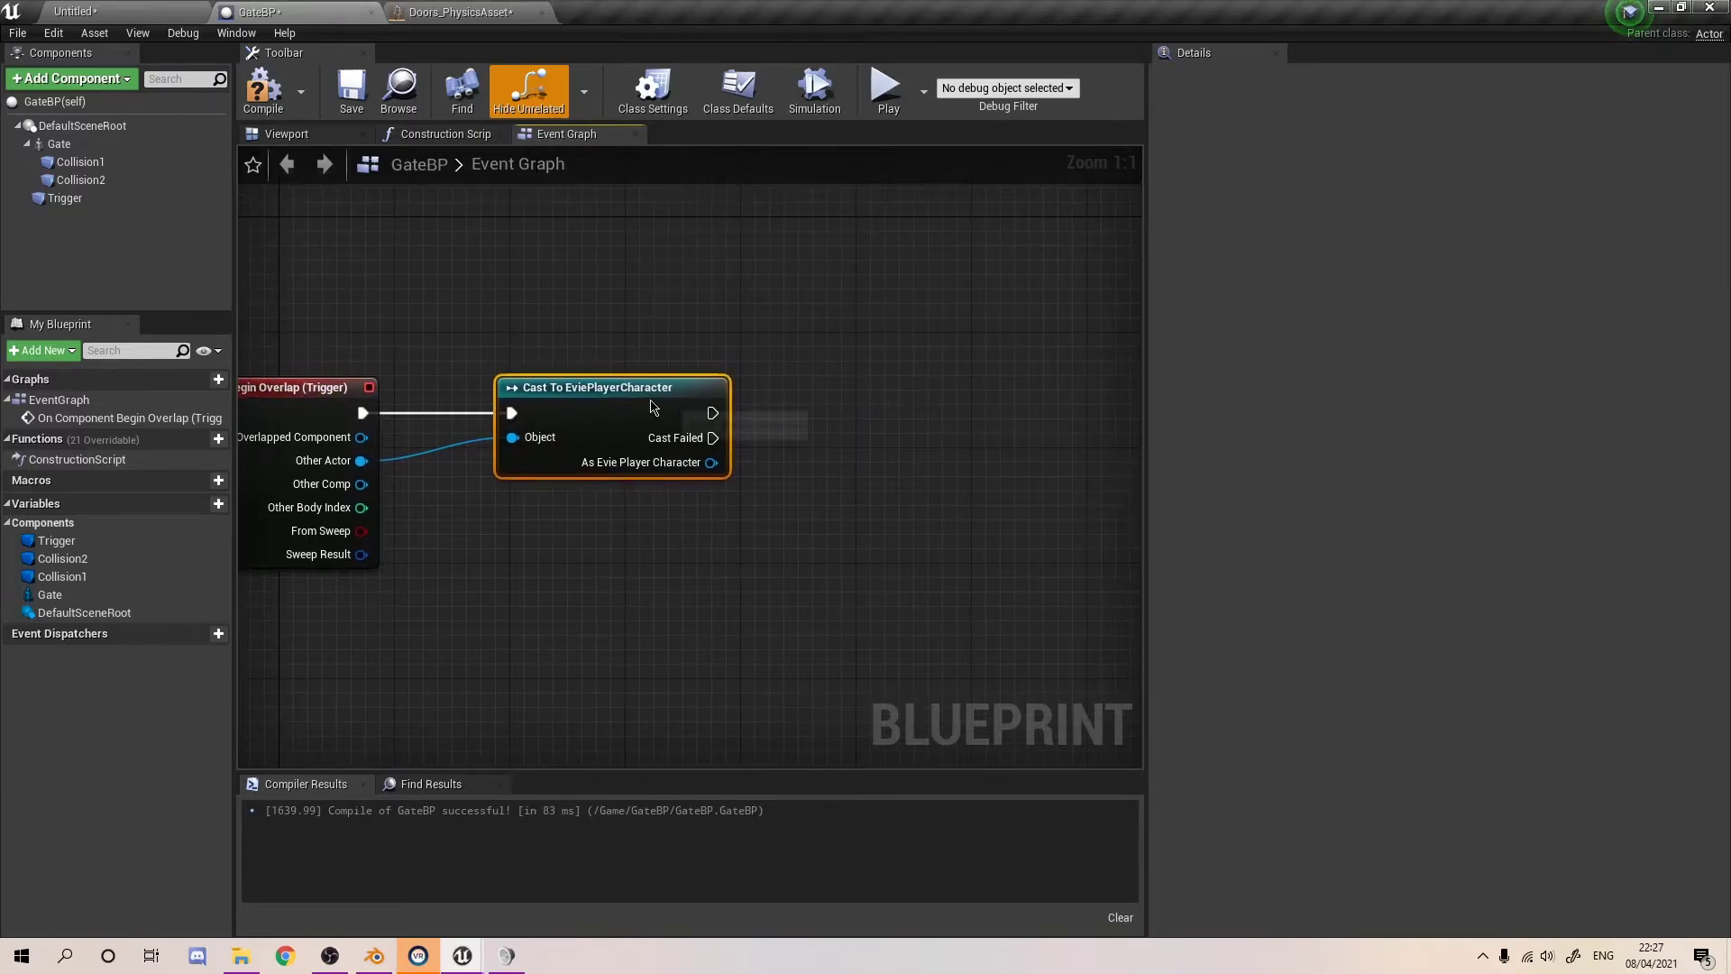
{"action": "right_click_drag", "start_coordinate": [589, 324], "coordinate": [827, 332]}
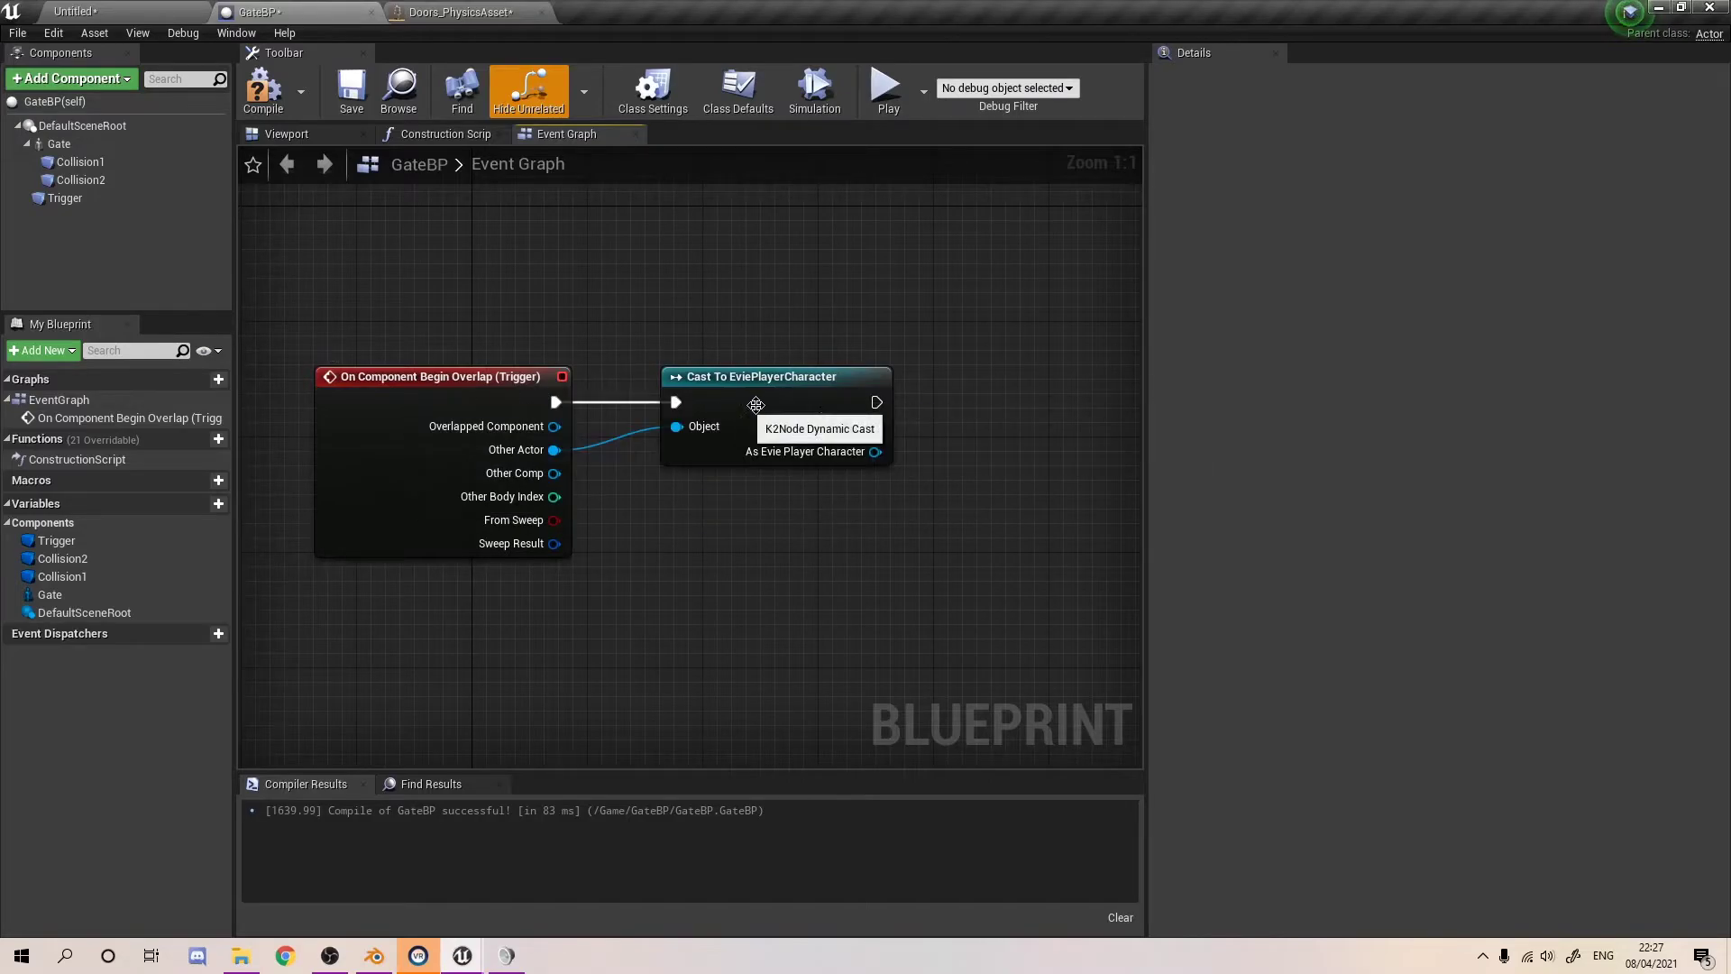
{"action": "right_click_drag", "start_coordinate": [730, 381], "coordinate": [580, 396]}
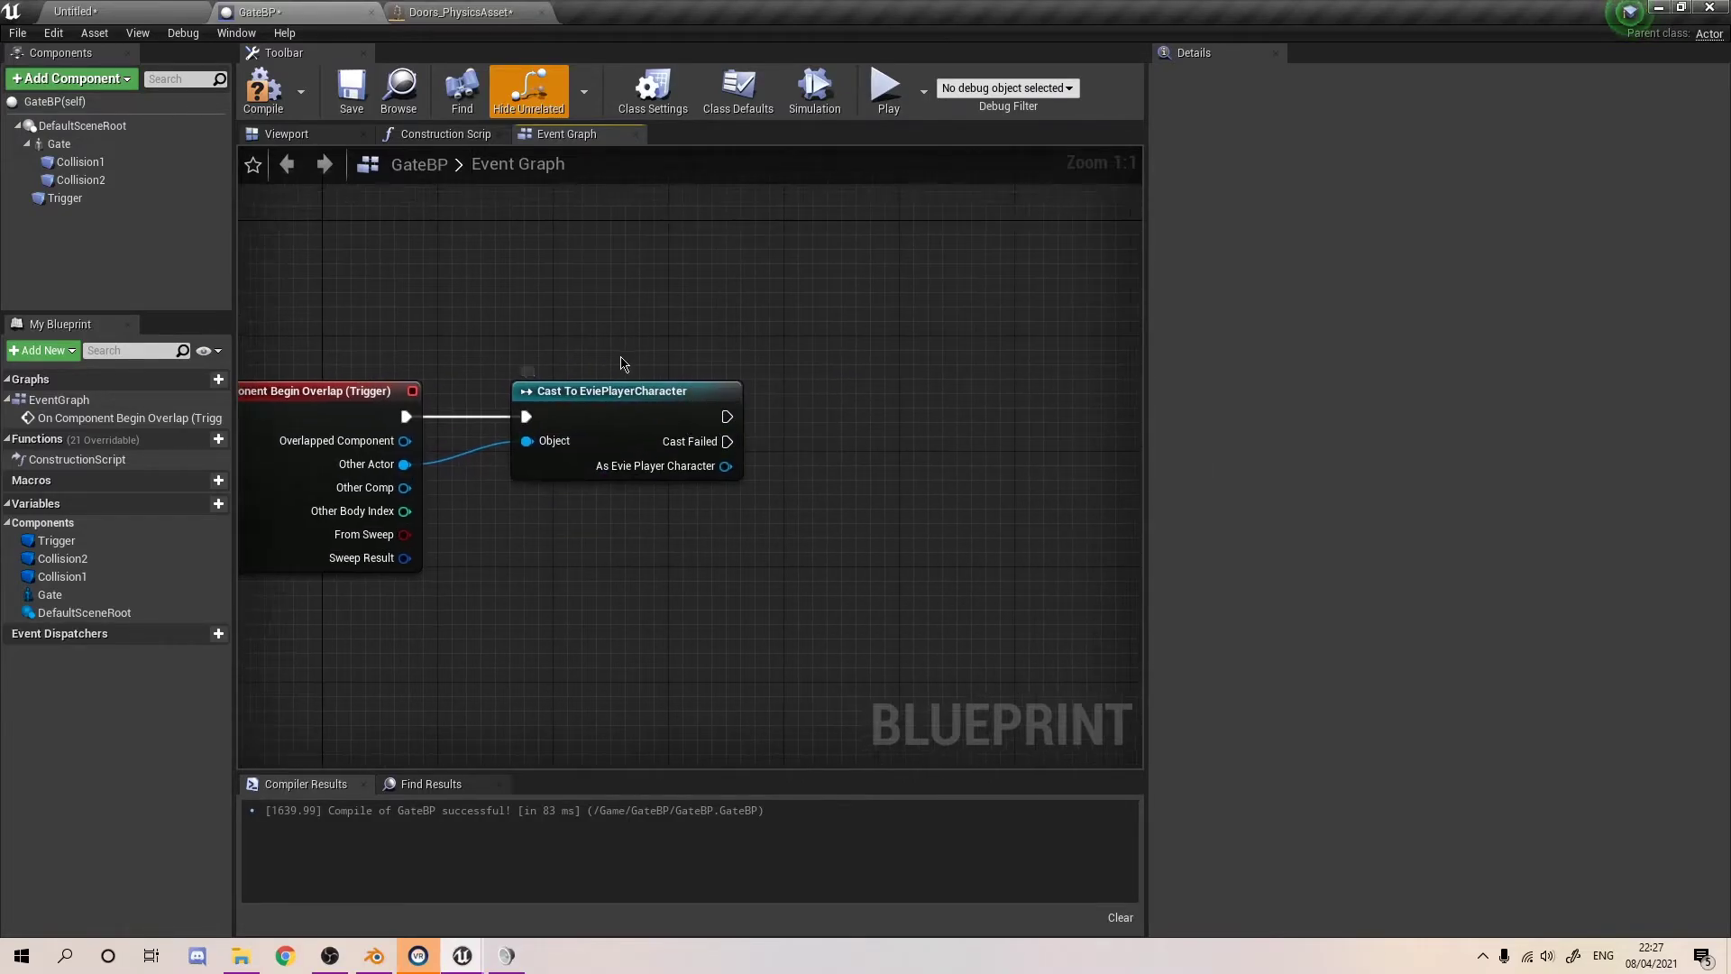
{"action": "right_click_drag", "start_coordinate": [340, 399], "coordinate": [430, 401]}
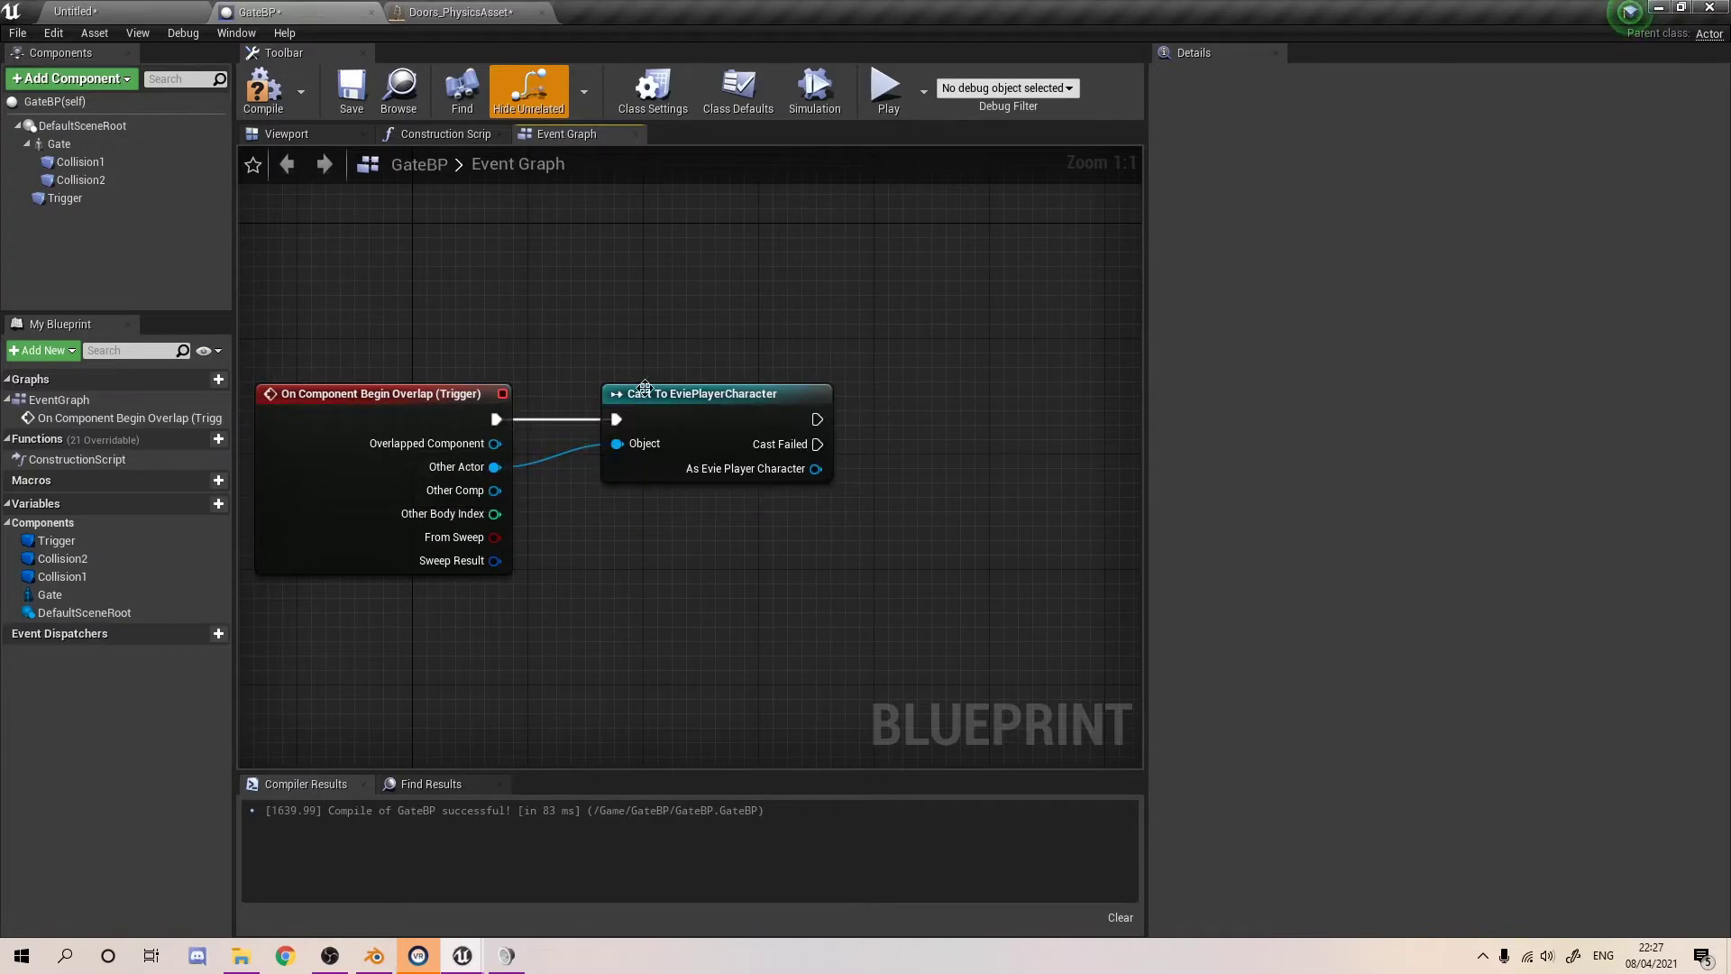
{"action": "left_click", "coordinate": [766, 429]}
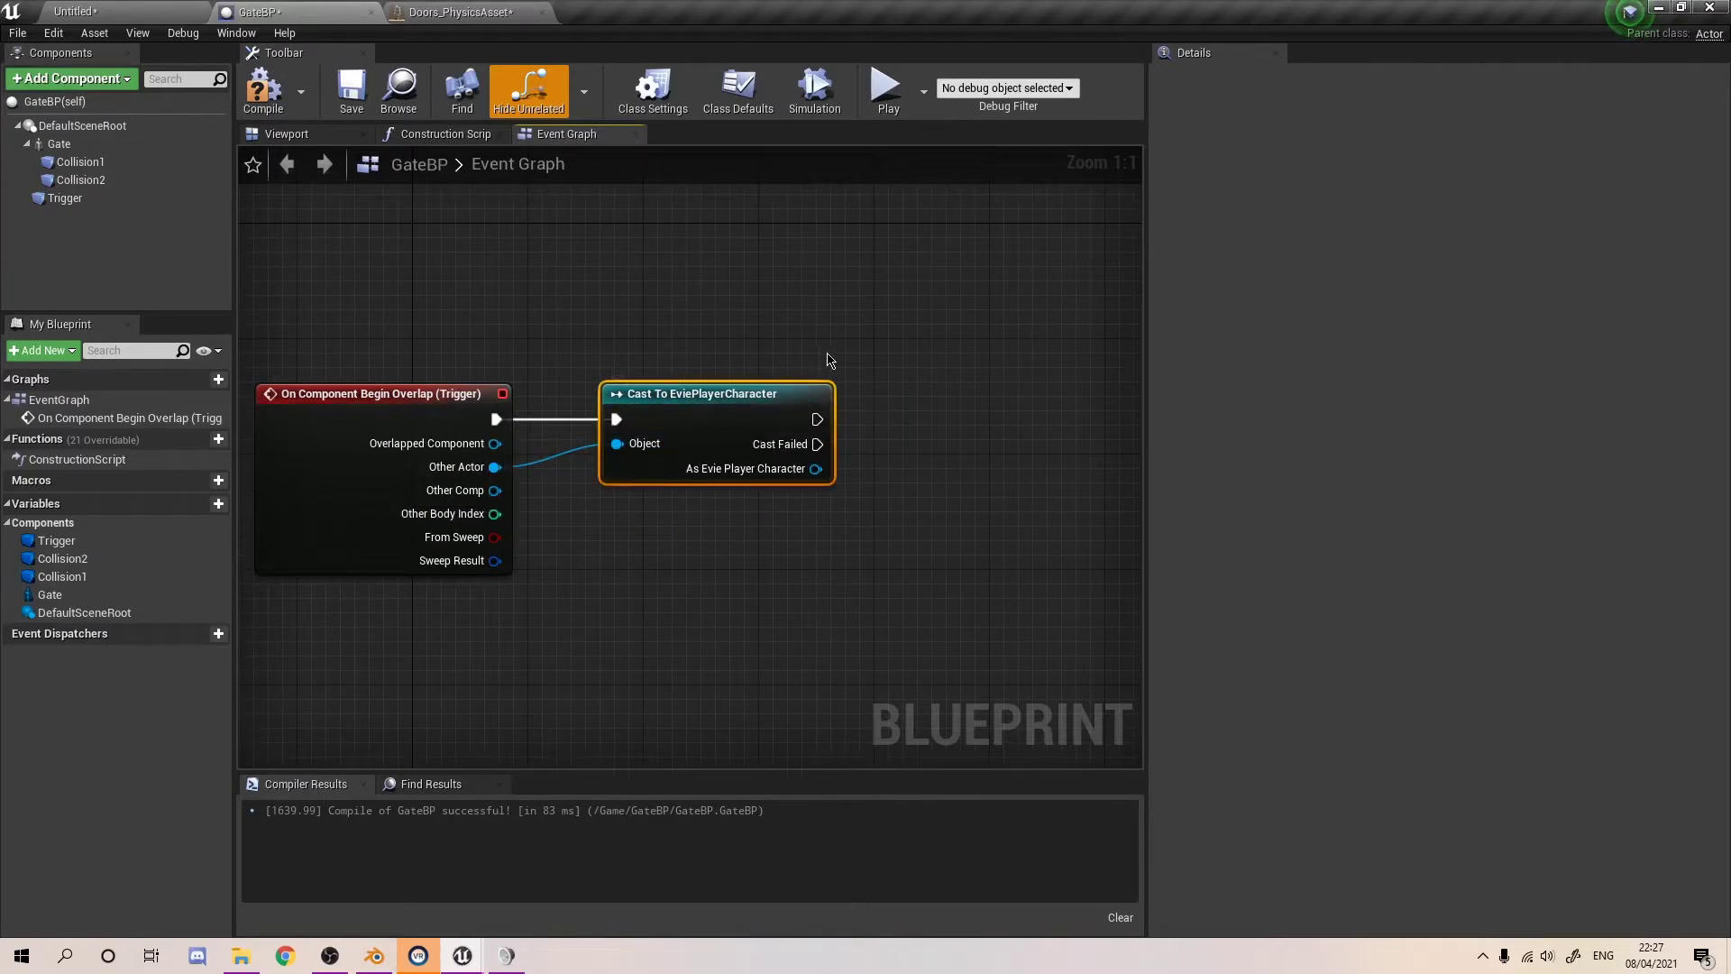
{"action": "right_click_drag", "start_coordinate": [877, 375], "coordinate": [830, 333]}
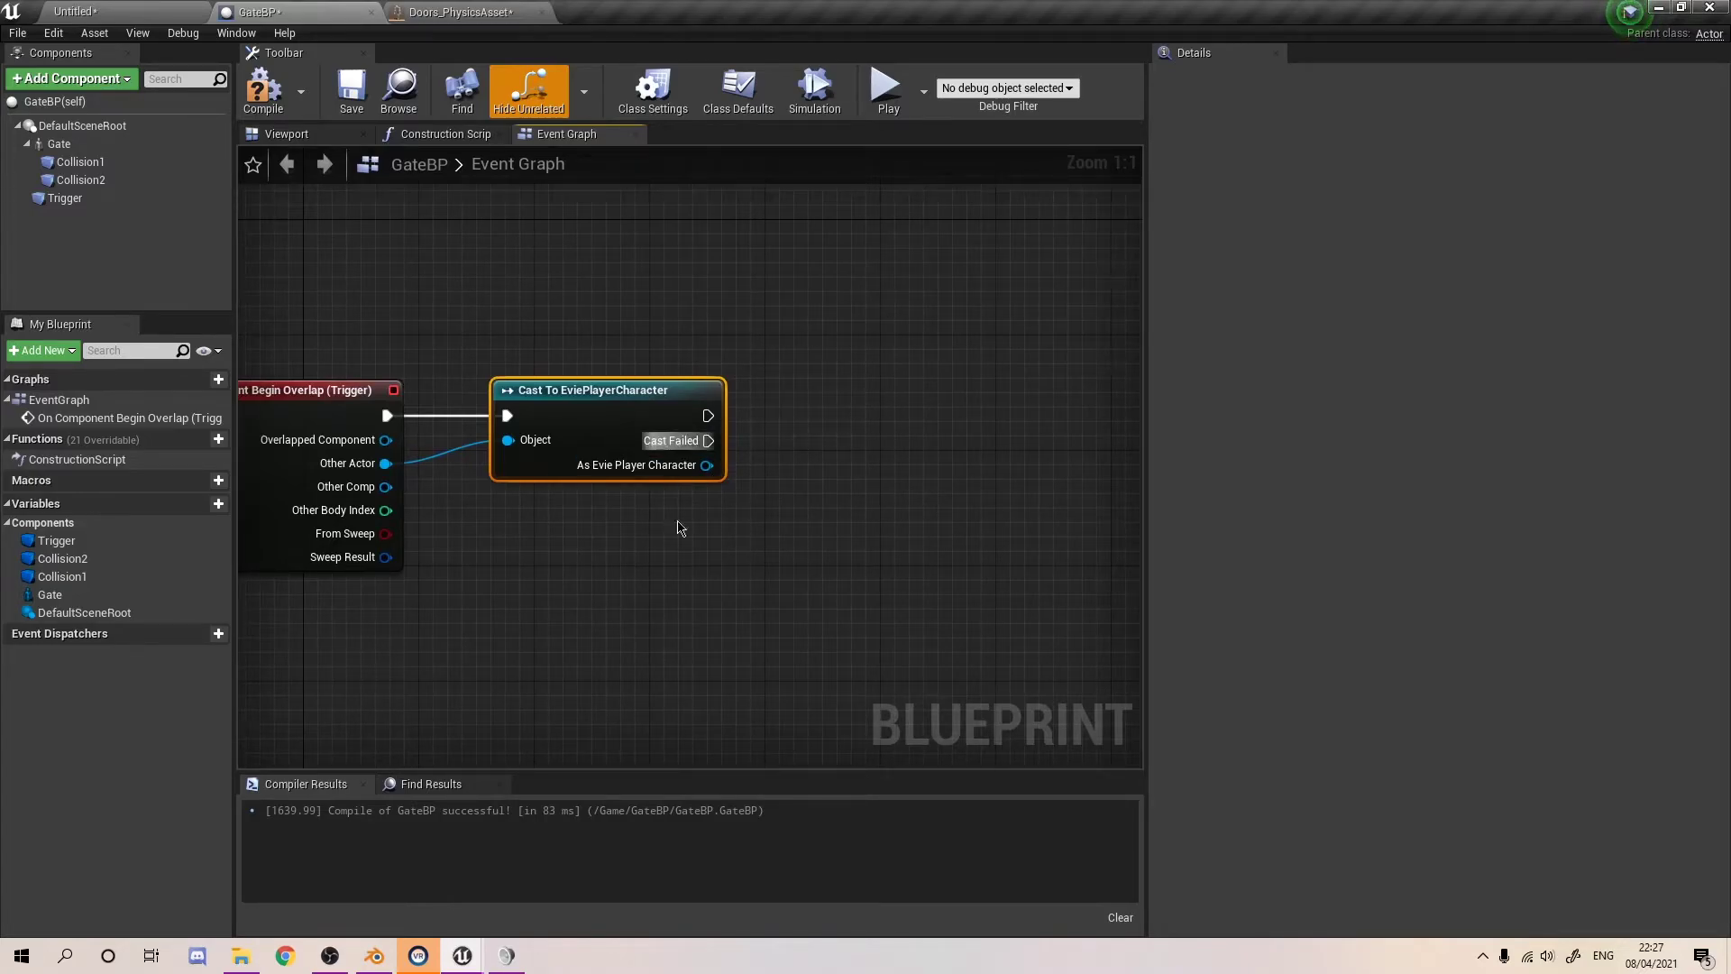
{"action": "right_click_drag", "start_coordinate": [757, 429], "coordinate": [879, 460]}
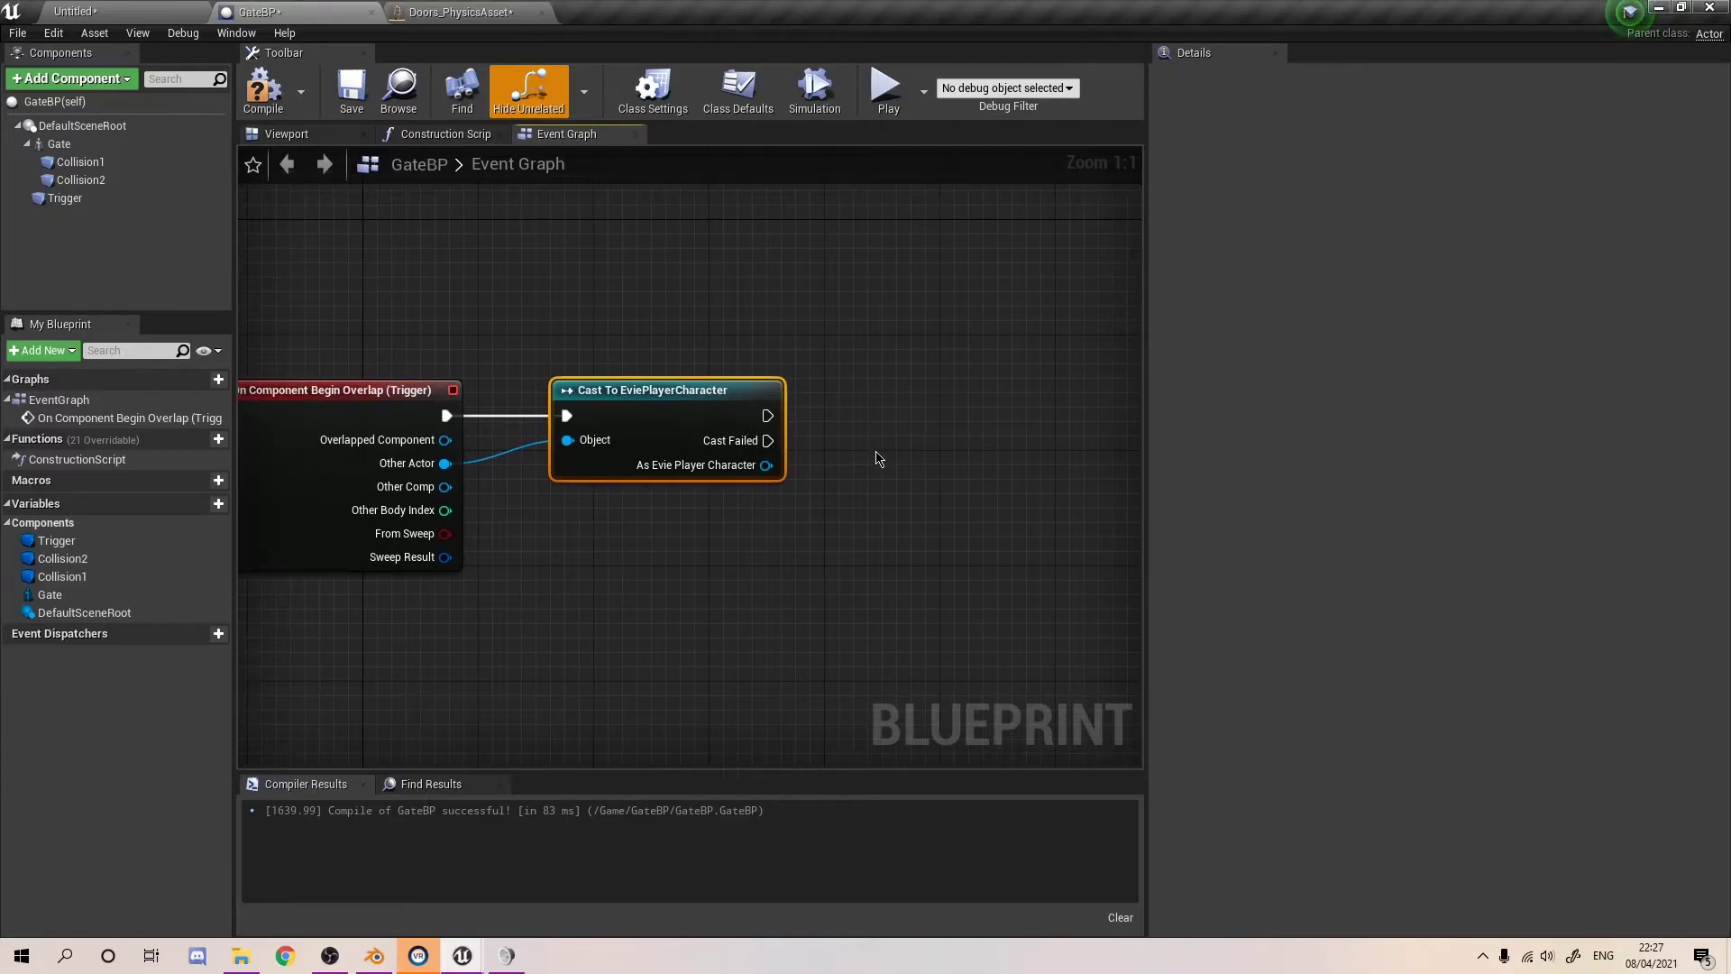
{"action": "left_click", "coordinate": [879, 459]}
{"action": "right_click_drag", "start_coordinate": [861, 297], "coordinate": [865, 402]}
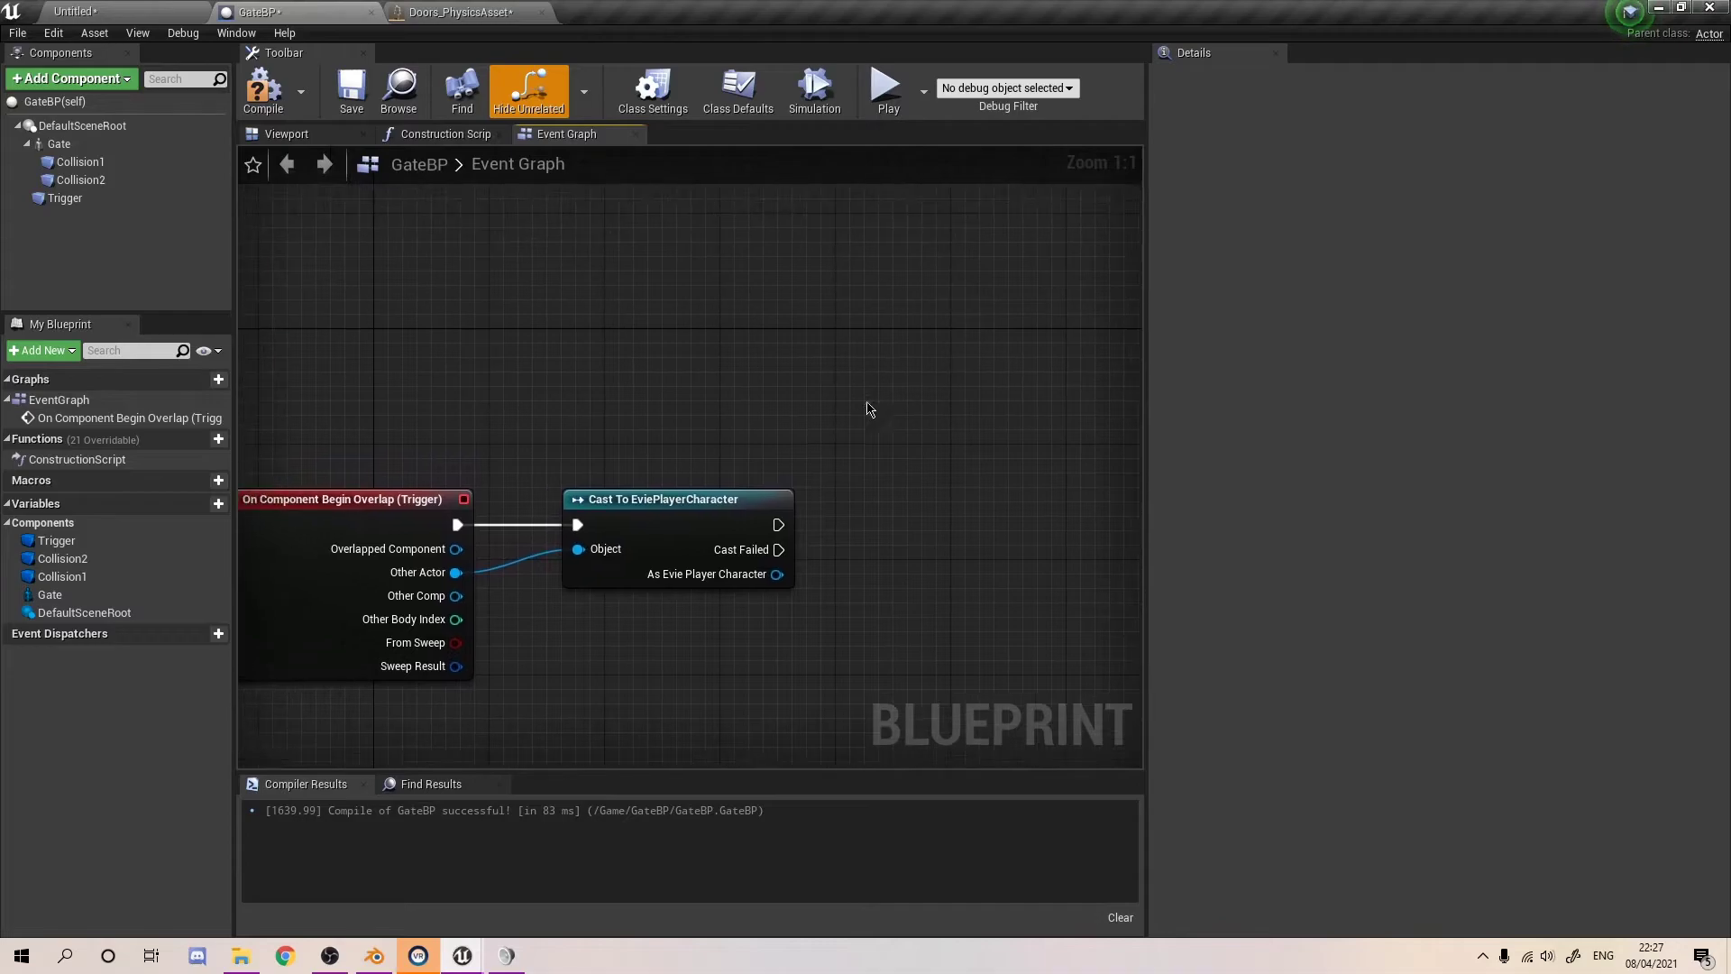
{"action": "right_click_drag", "start_coordinate": [748, 400], "coordinate": [729, 387]}
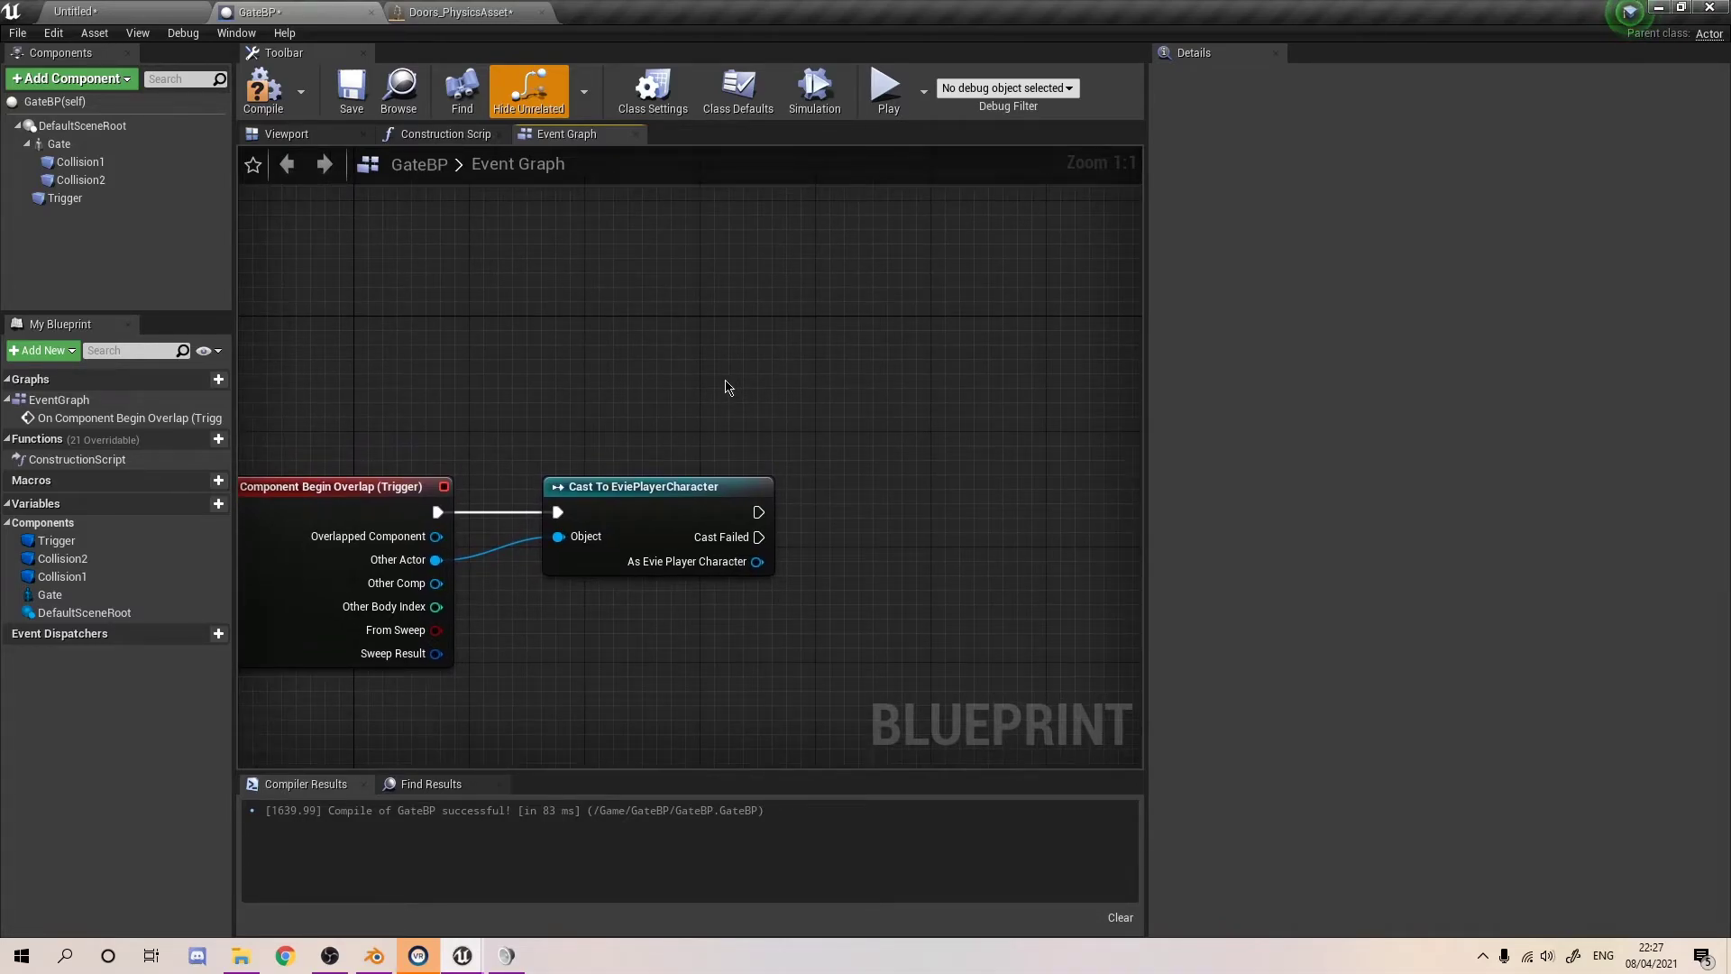
- Add a reference to the Gate component to the Event Graph and place it above the cast node
{"action": "left_click", "coordinate": [59, 148]}
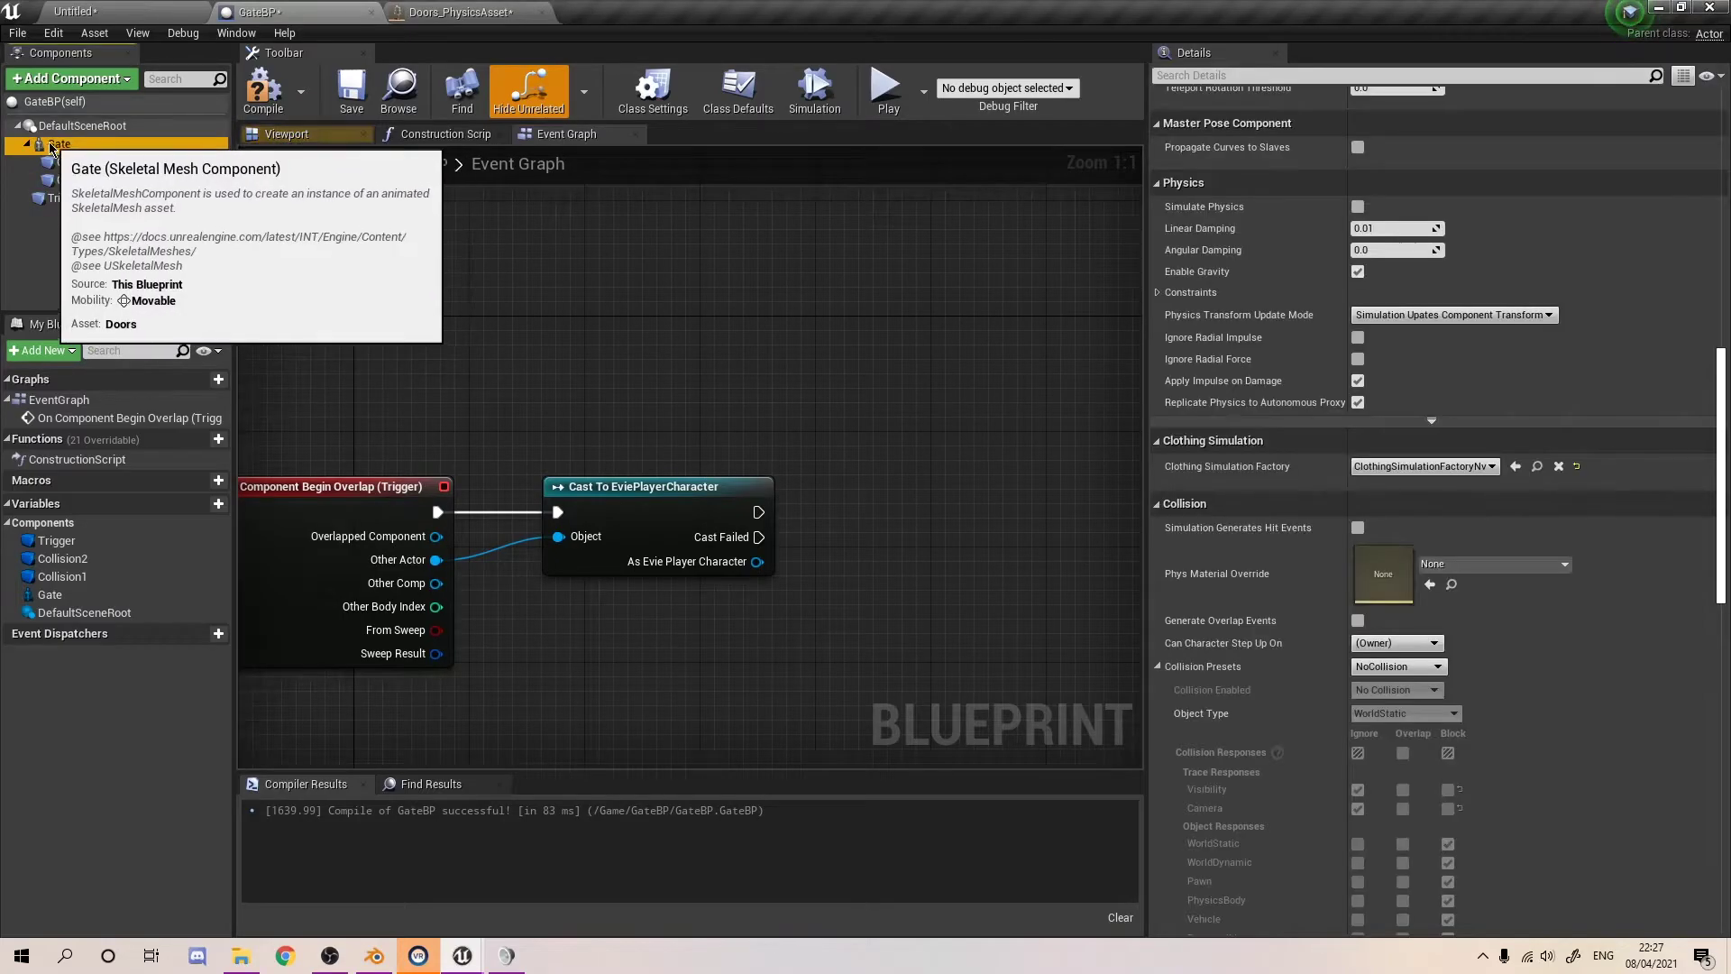
{"action": "left_click_drag", "start_coordinate": [60, 148], "coordinate": [795, 384]}
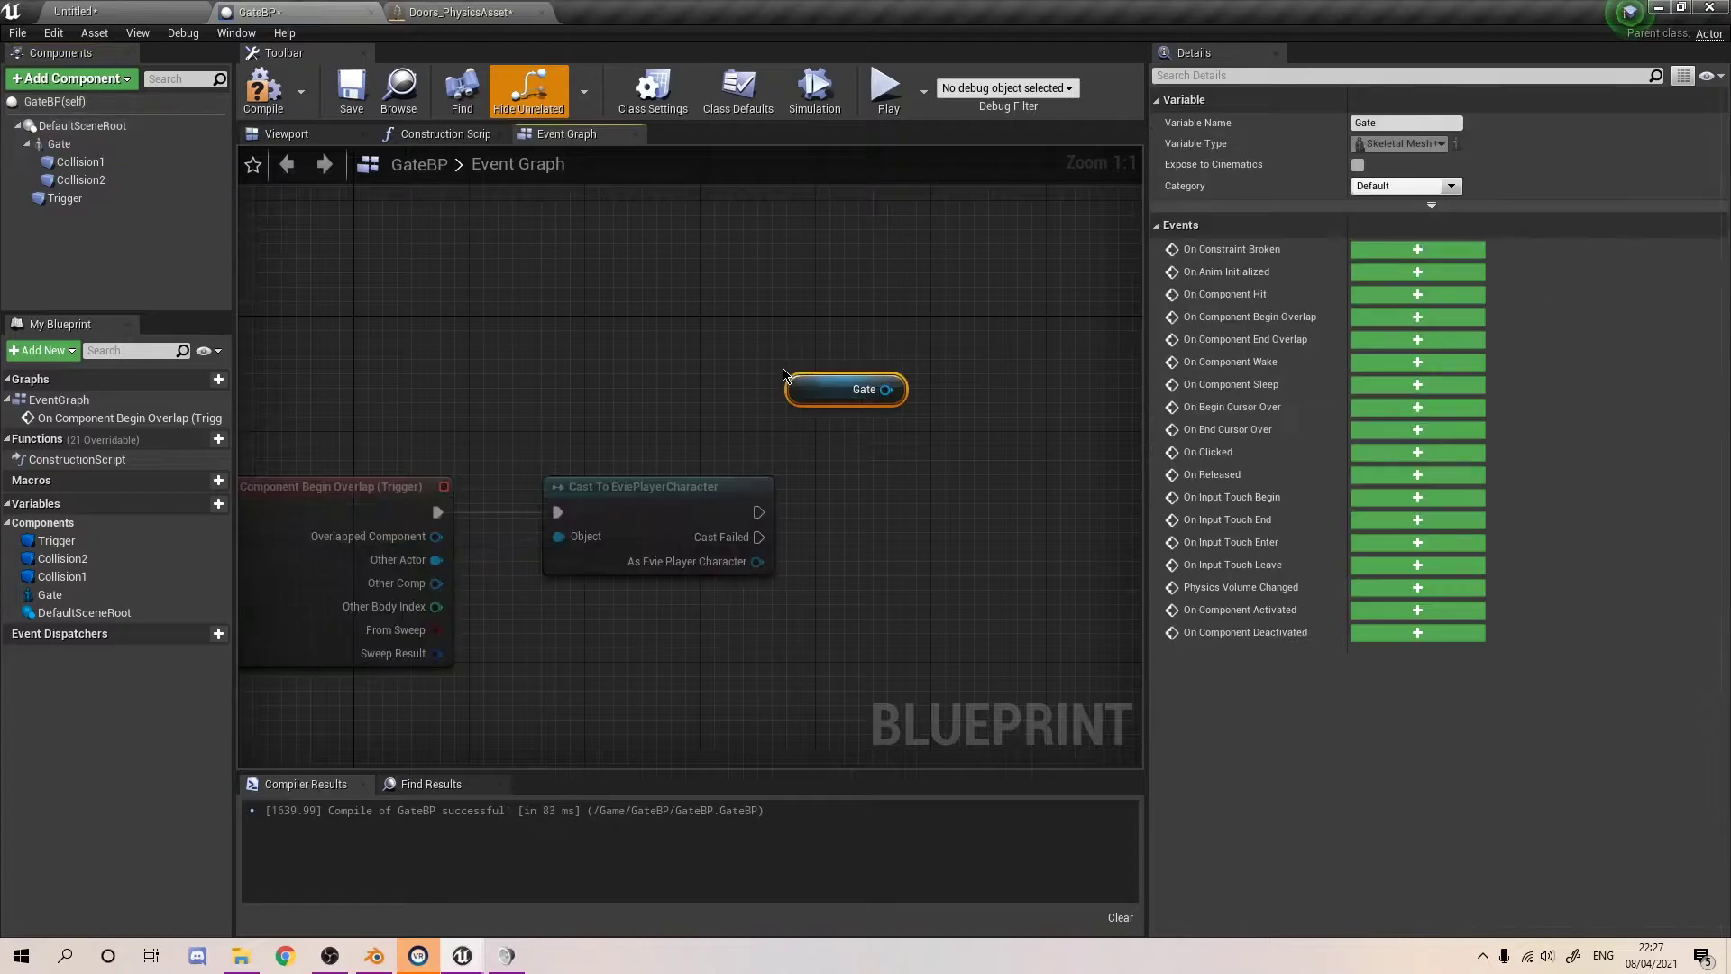
{"action": "right_click_drag", "start_coordinate": [841, 375], "coordinate": [653, 351]}
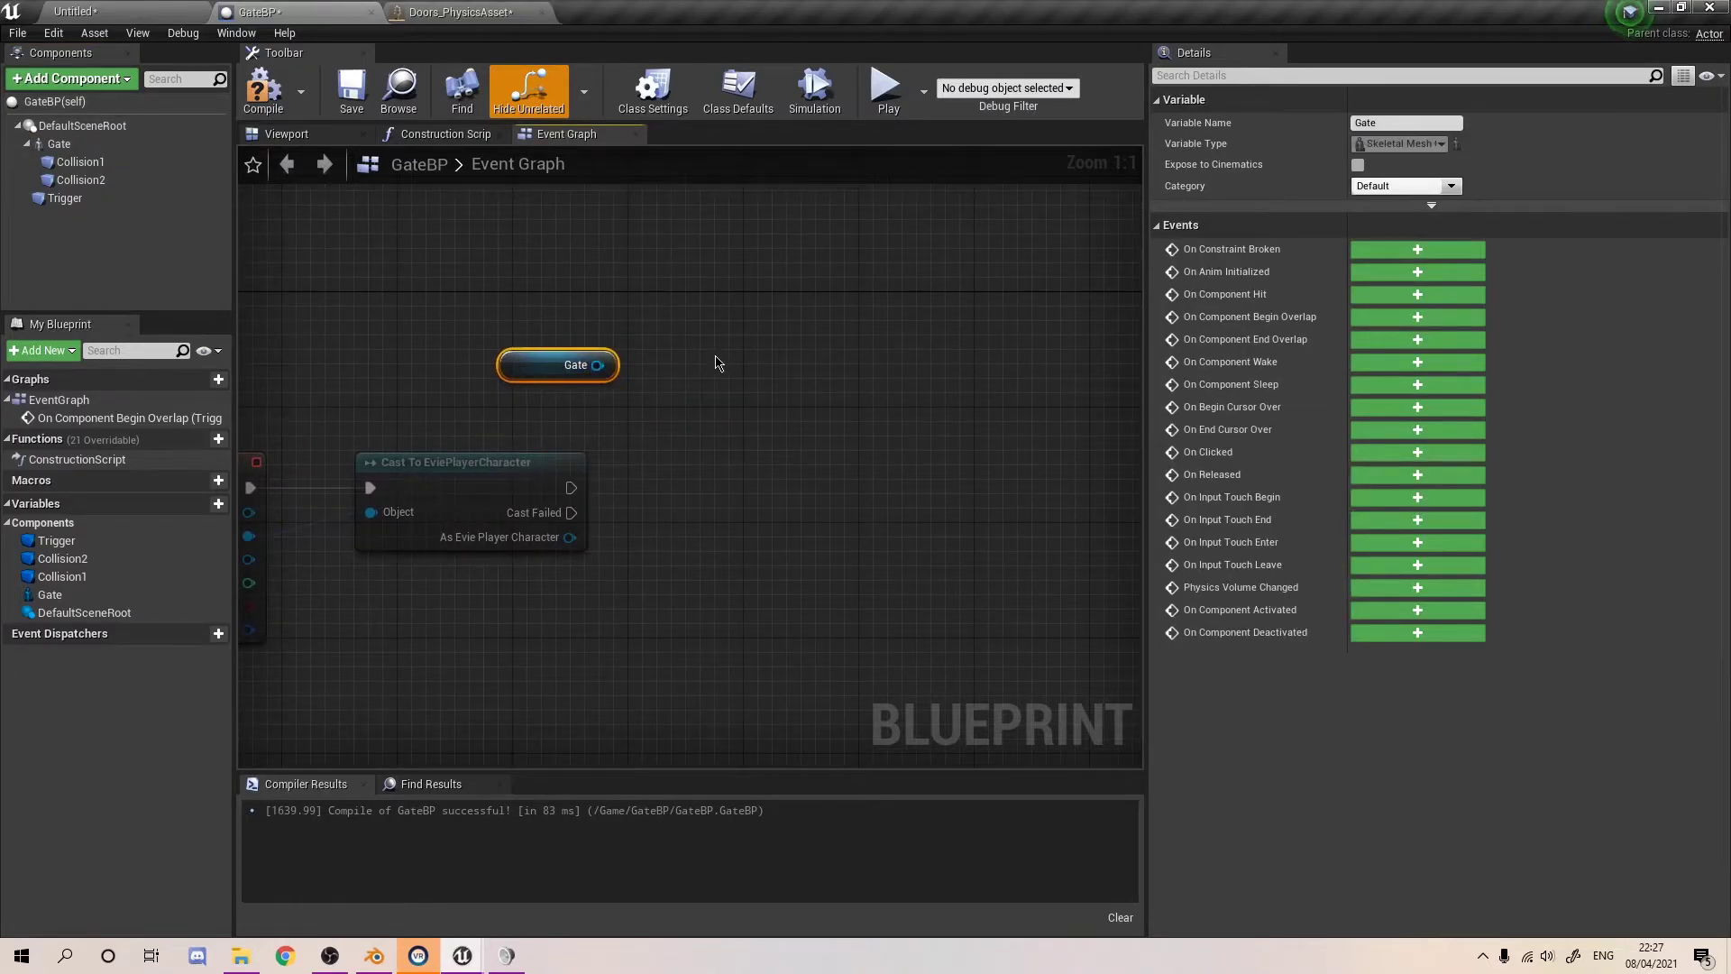
{"action": "left_click_drag", "start_coordinate": [560, 359], "coordinate": [547, 344]}
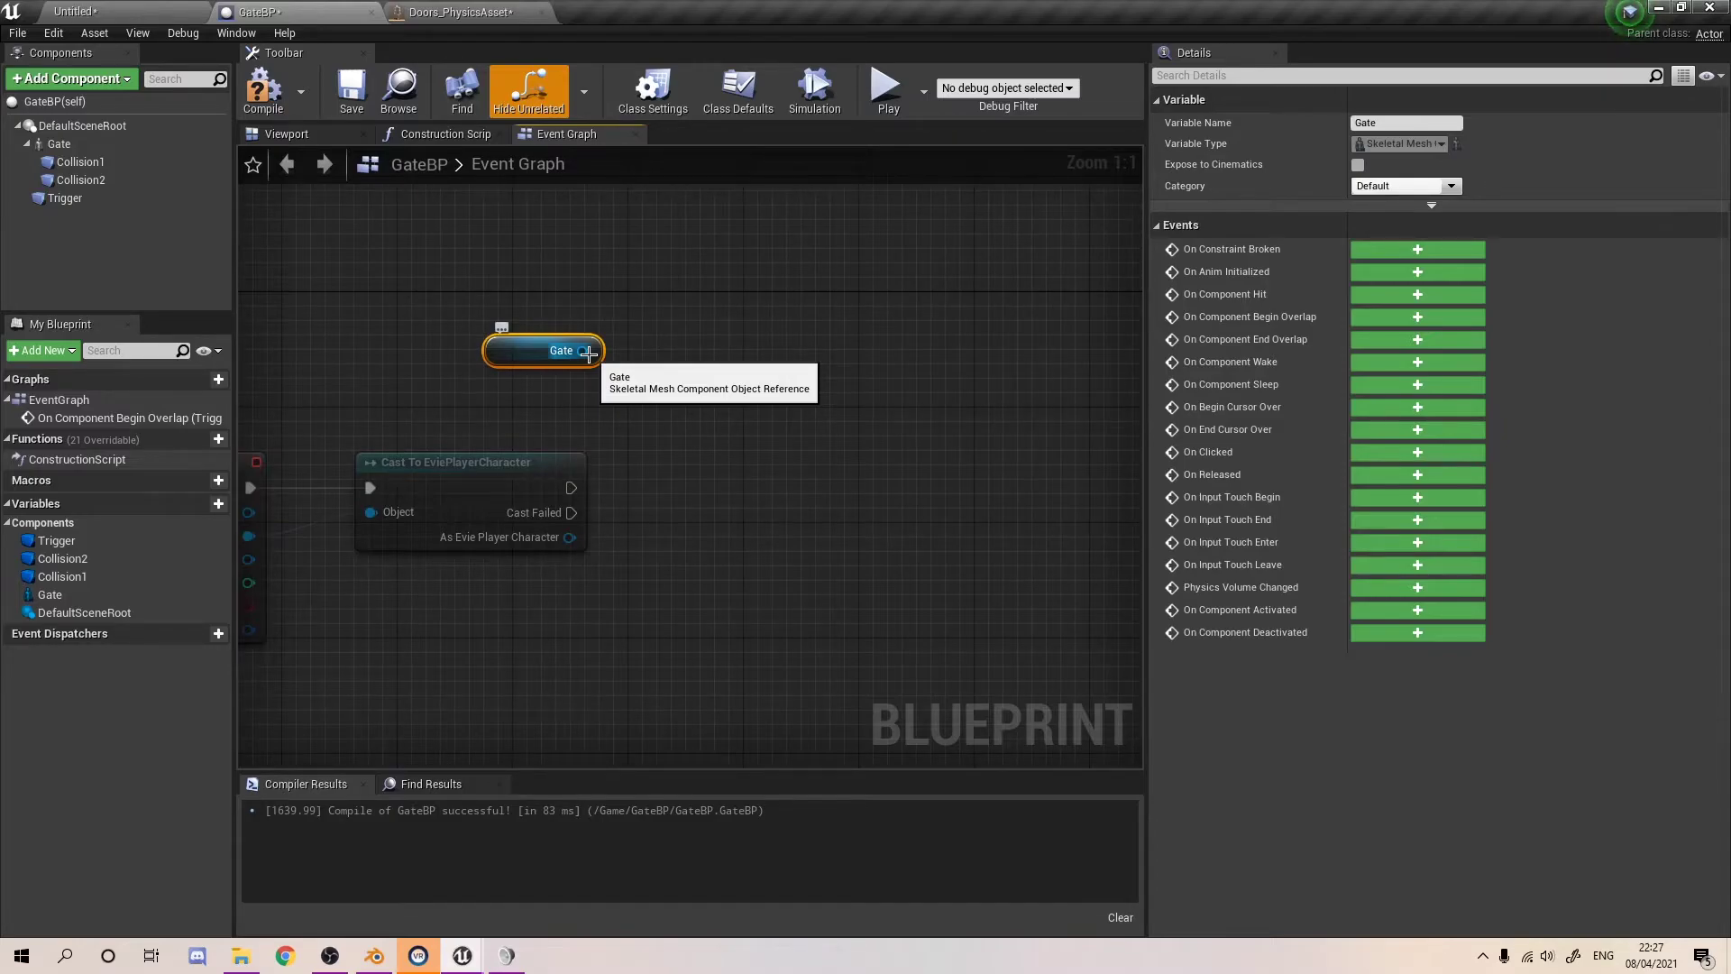
- Add a Play Animation node from the Gate reference and place it beyond the cast node
{"action": "left_click_drag", "start_coordinate": [584, 350], "coordinate": [797, 436]}
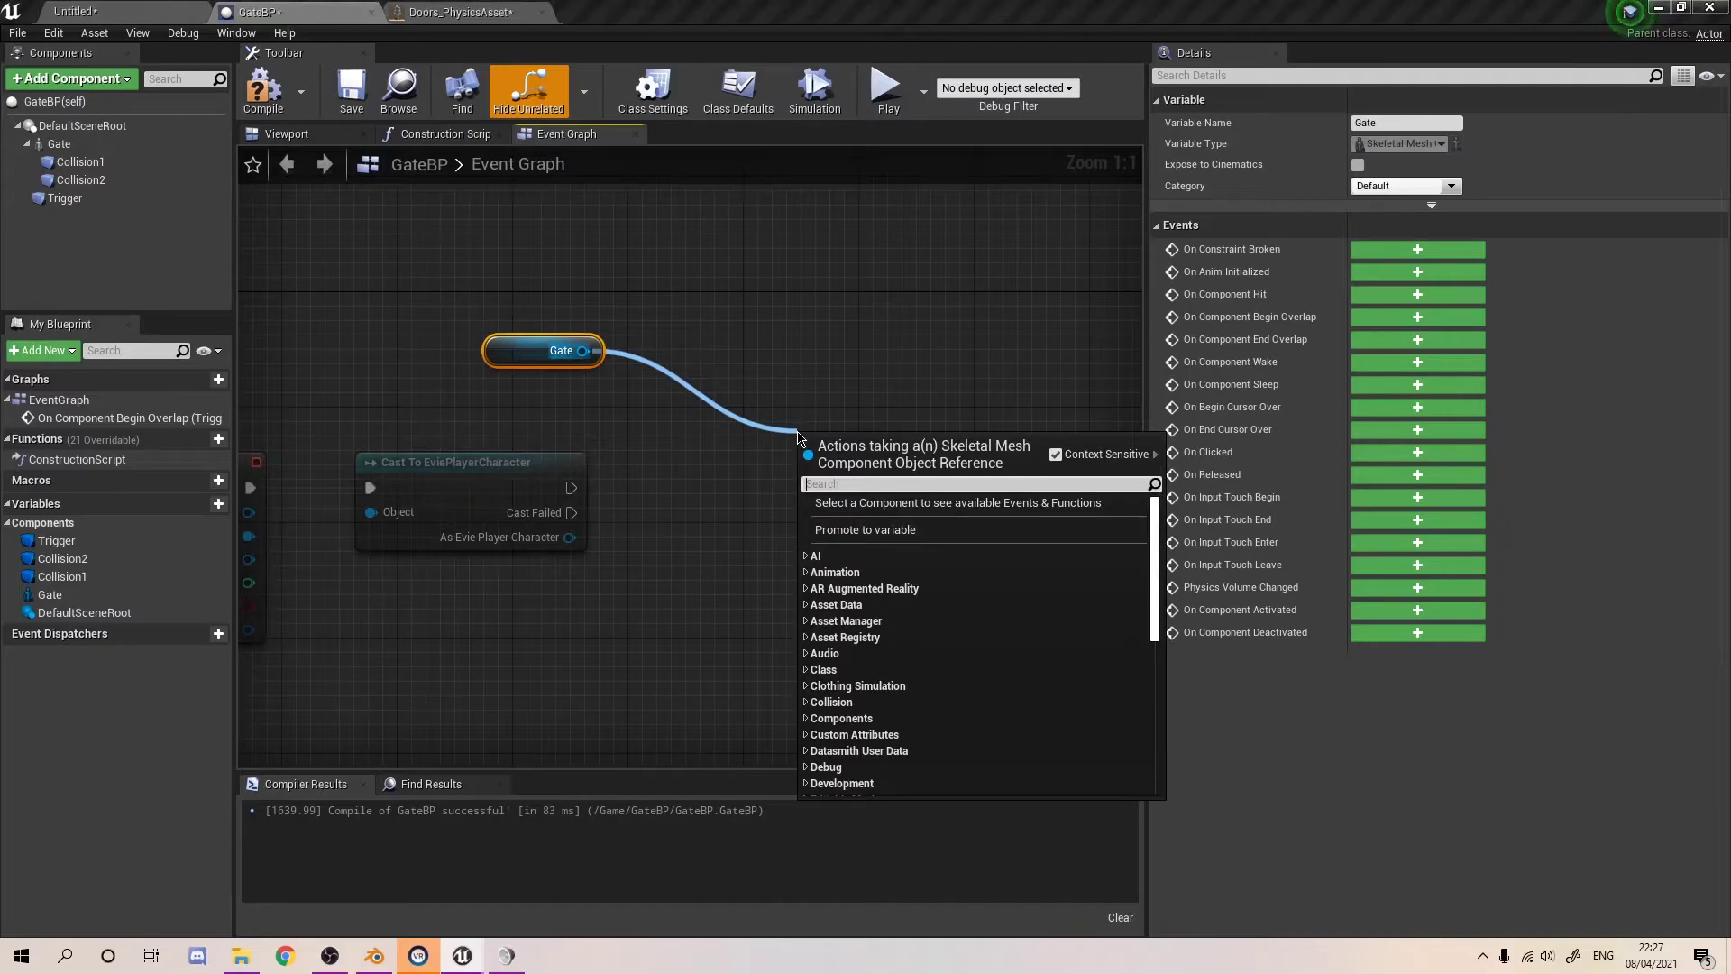
{"action": "type", "text": "Play ani"}
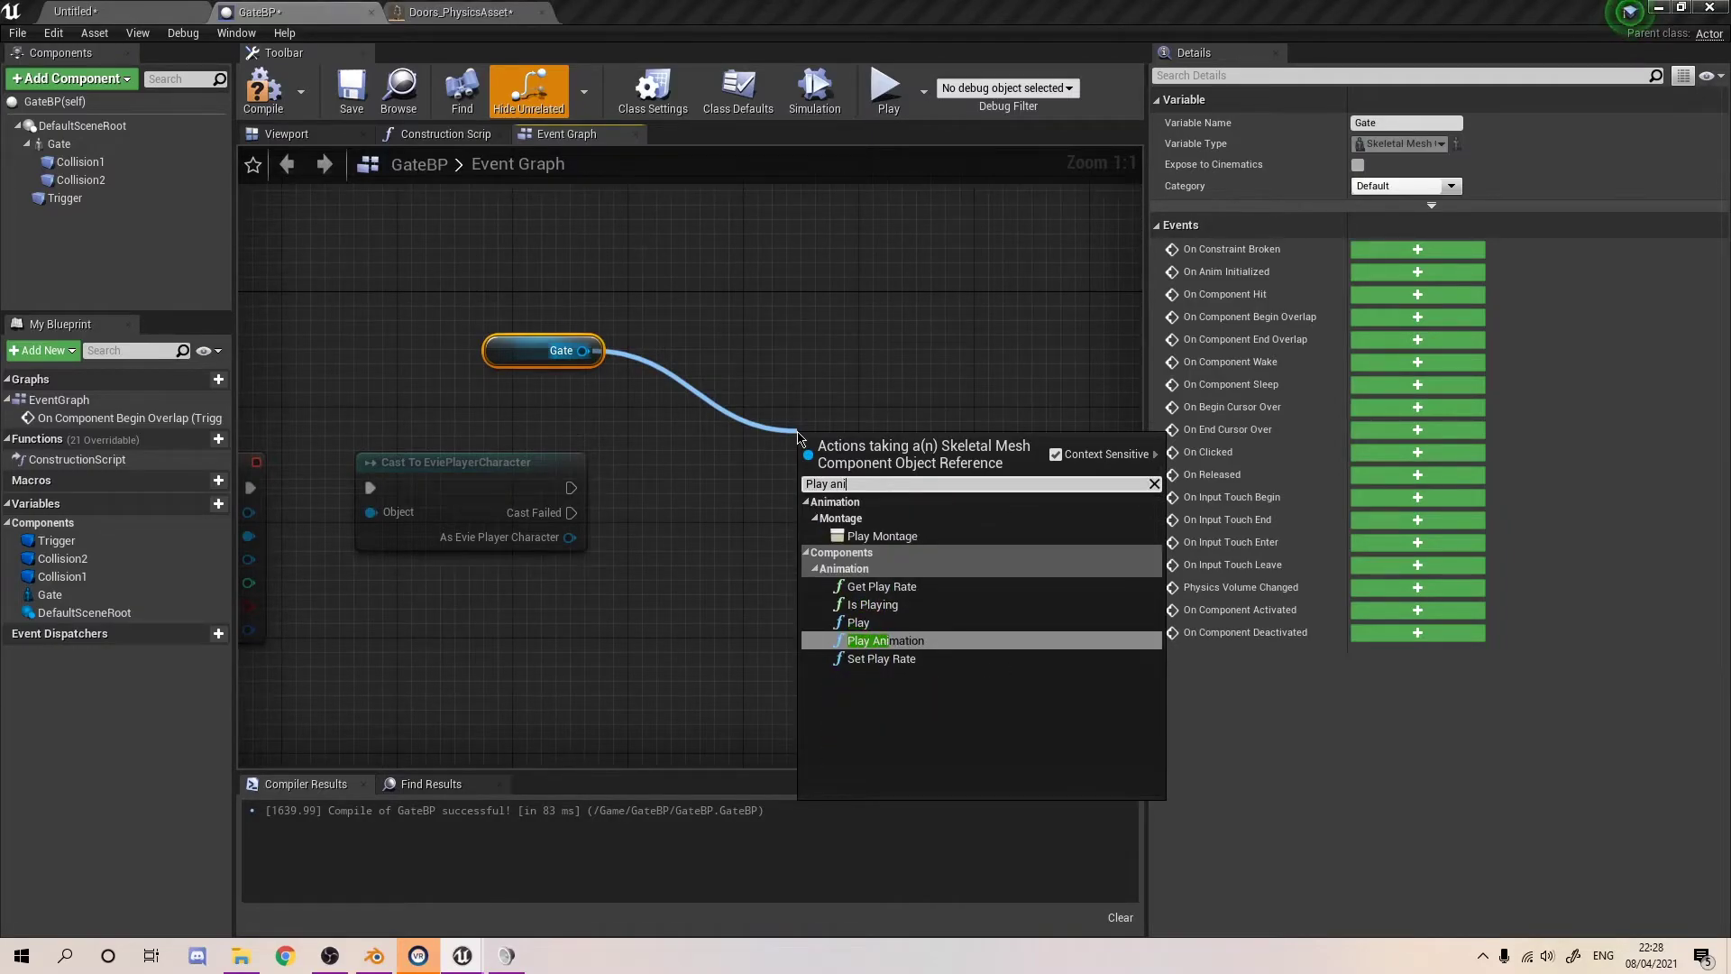
{"action": "key", "text": "Return"}
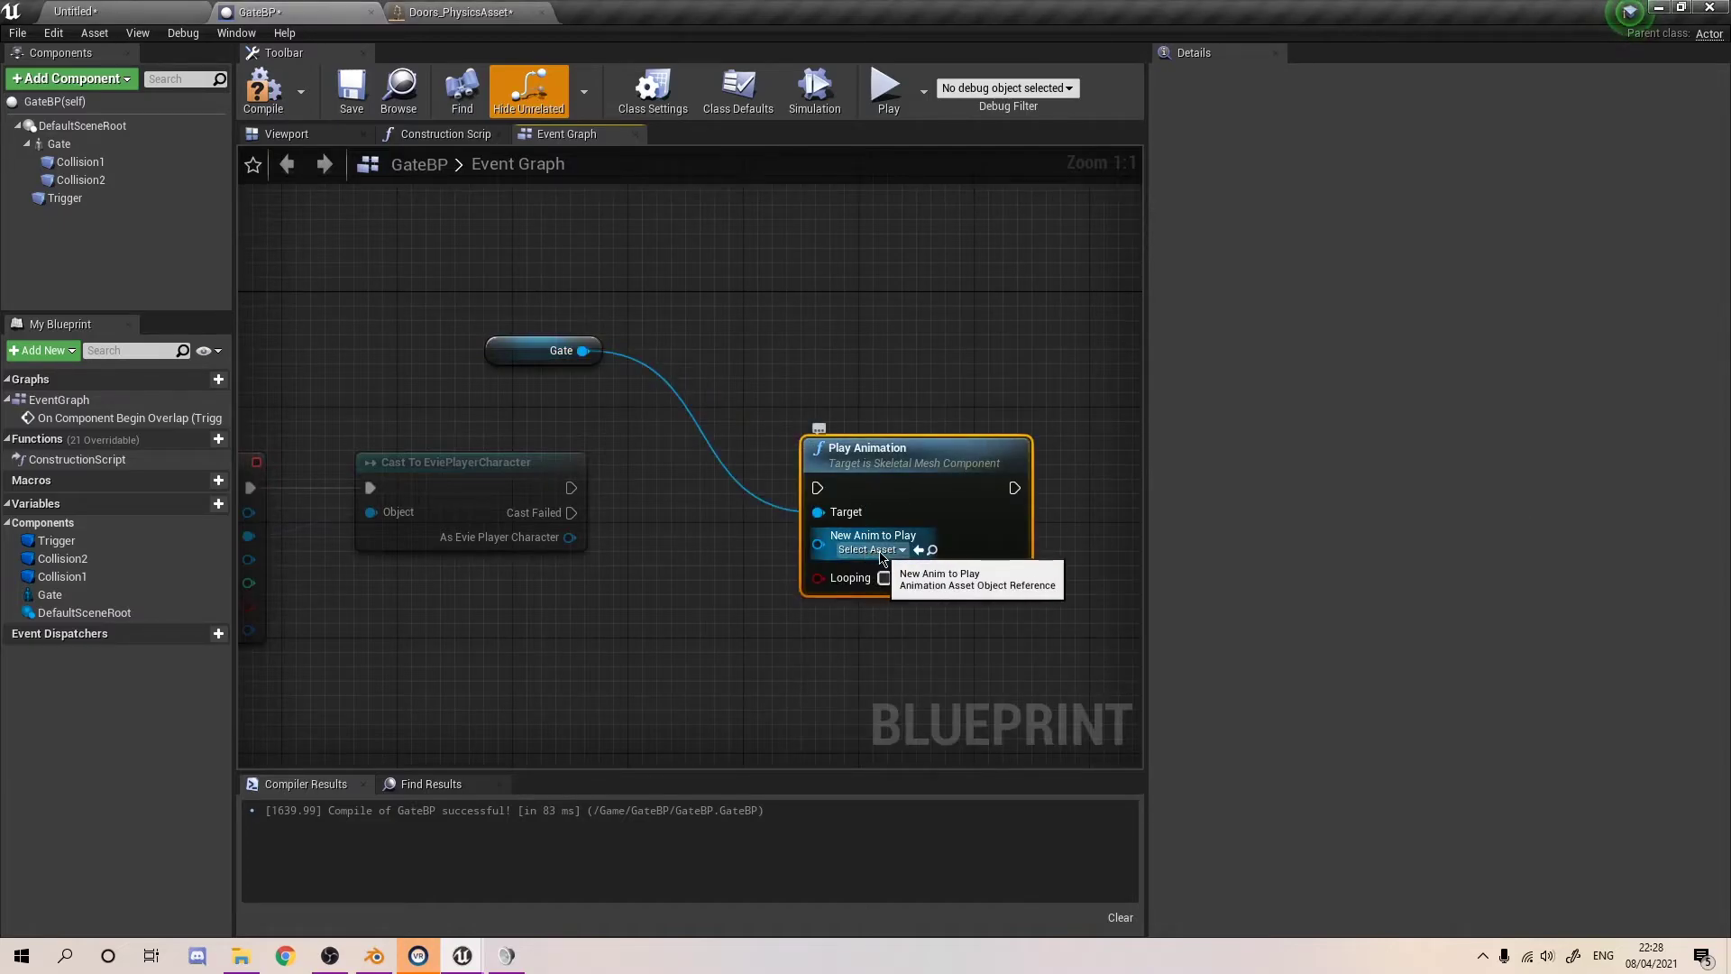
- Set the Play Animation node's New Anim to Play to Doors_Anim_Doors_DoorsAction_001
{"action": "left_click", "coordinate": [870, 549]}
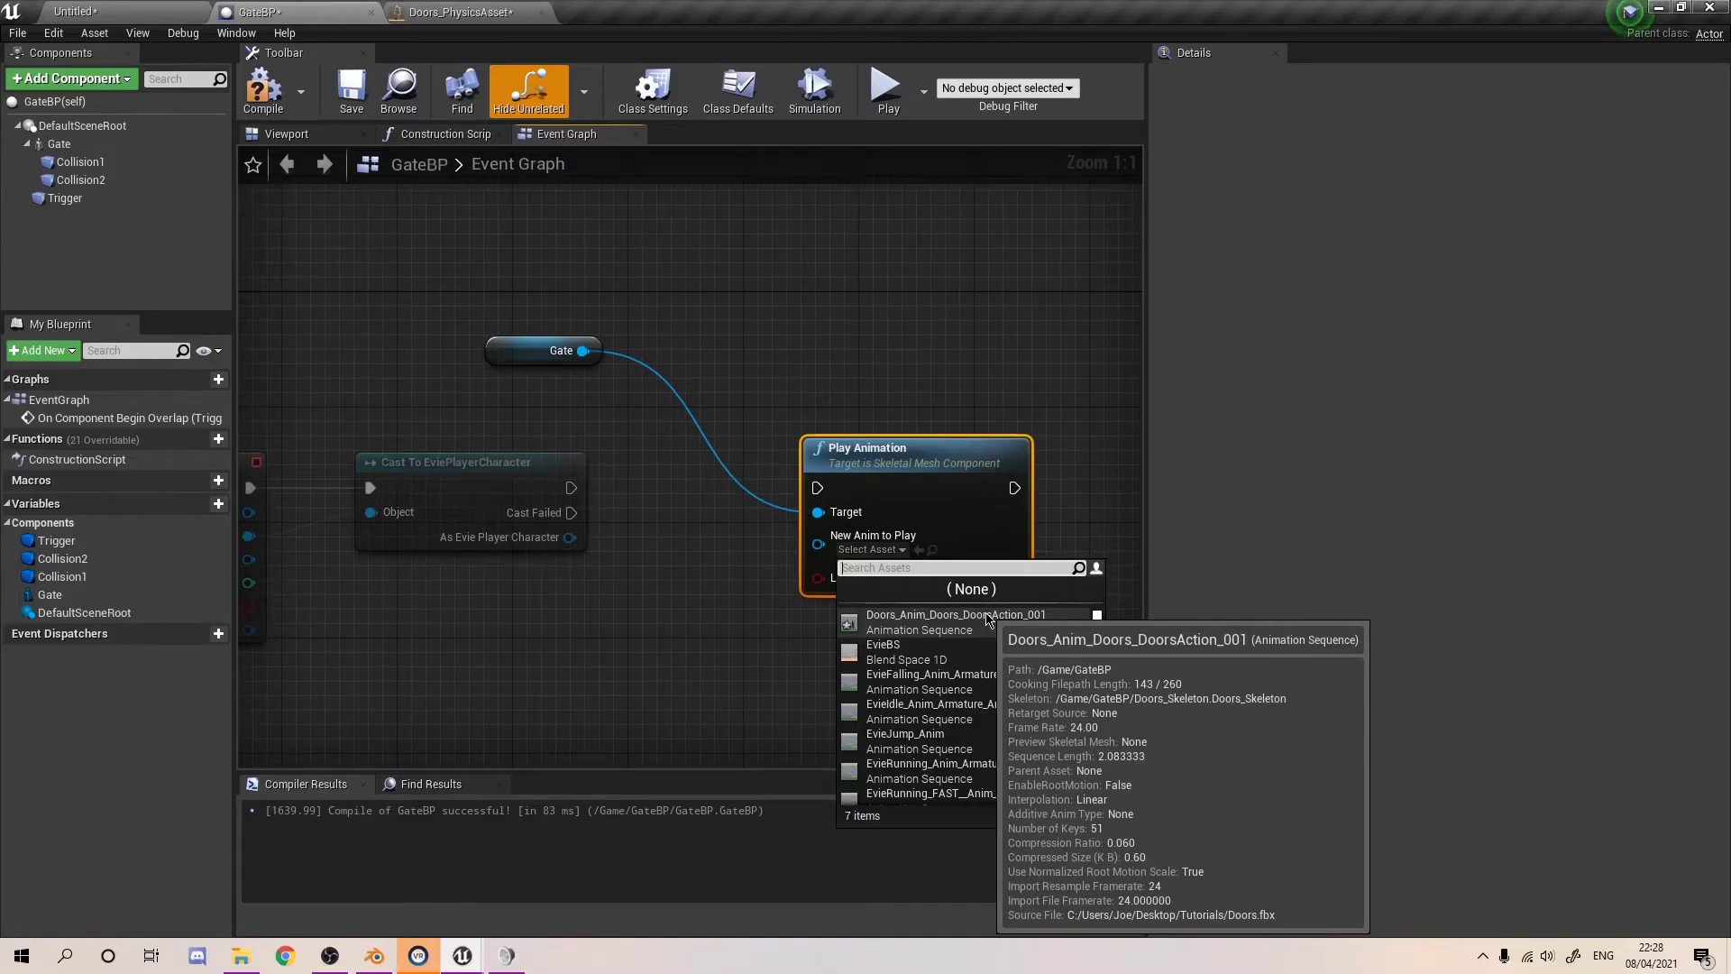
{"action": "scroll", "coordinate": [979, 650], "scroll_direction": "down", "scroll_amount": 2}
{"action": "scroll", "coordinate": [974, 655], "scroll_direction": "up", "scroll_amount": 2}
{"action": "mouse_move", "coordinate": [1098, 626]}
{"action": "left_mouse_down"}
{"action": "mouse_move", "coordinate": [1098, 645]}
{"action": "mouse_move", "coordinate": [1097, 621]}
{"action": "left_mouse_up"}
{"action": "scroll", "coordinate": [1113, 712], "scroll_direction": "down", "scroll_amount": 2}
{"action": "scroll", "coordinate": [1138, 622], "scroll_direction": "up", "scroll_amount": 2}
{"action": "scroll", "coordinate": [1158, 739], "scroll_direction": "down", "scroll_amount": 2}
{"action": "scroll", "coordinate": [1145, 632], "scroll_direction": "up", "scroll_amount": 2}
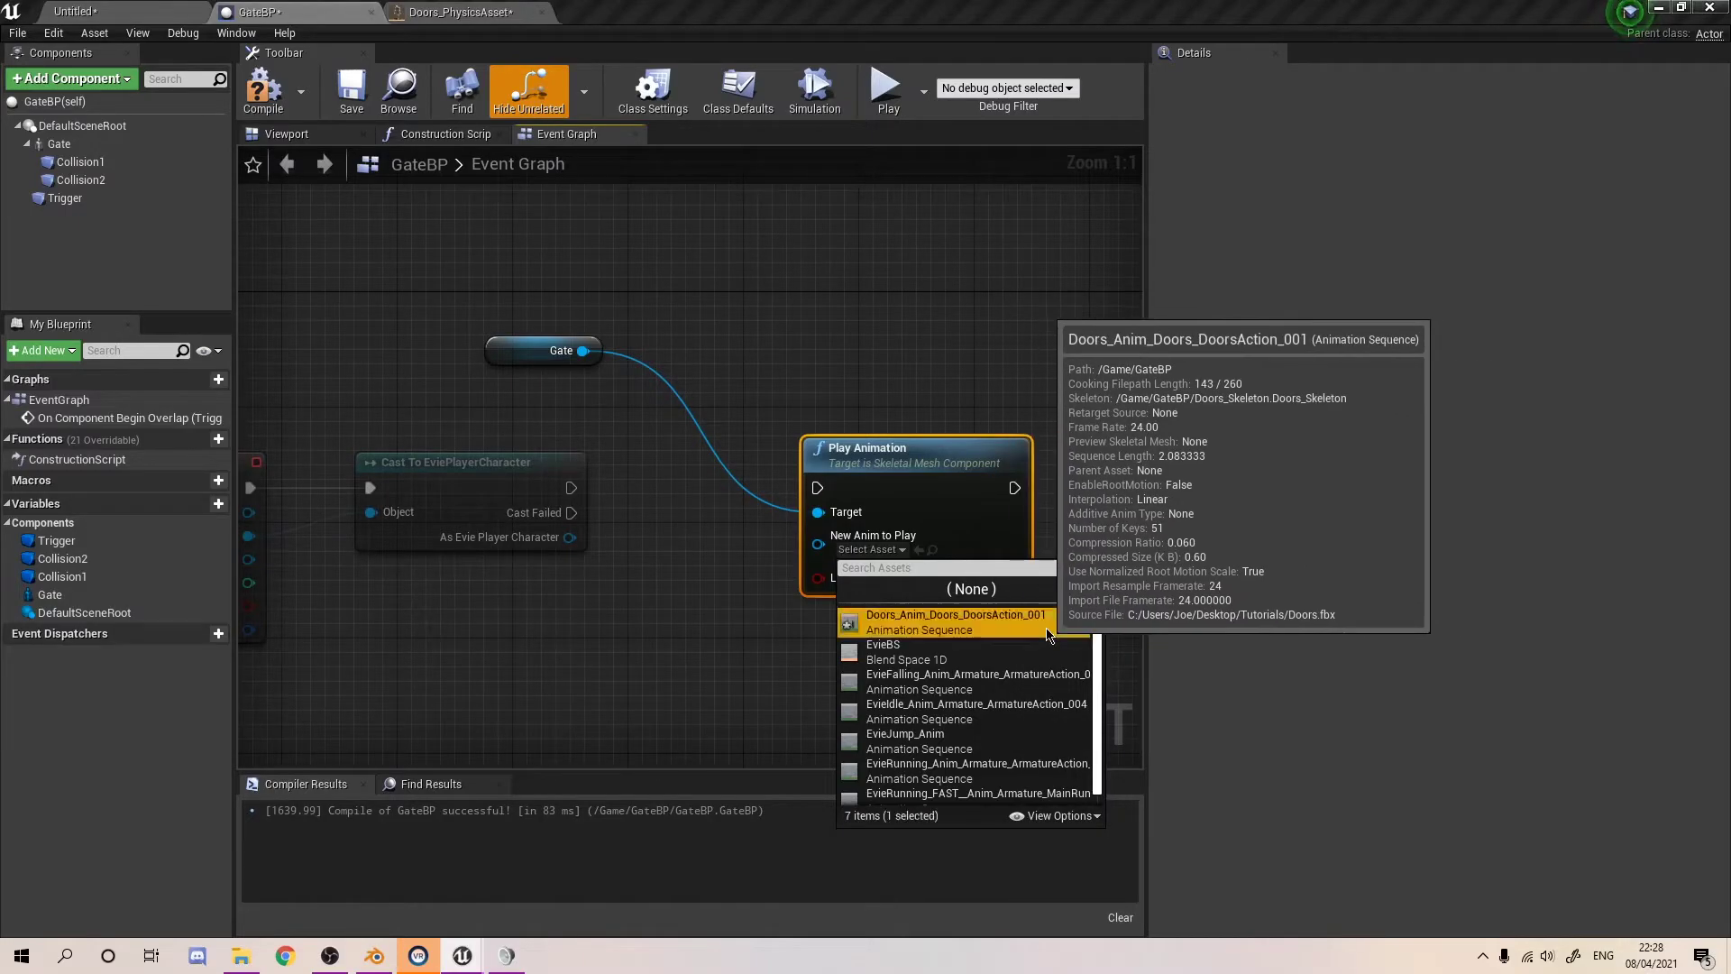
{"action": "left_click", "coordinate": [1034, 621]}
- Connect the cast node's successful execution output to Play Animation and compile the blueprint
{"action": "left_click_drag", "start_coordinate": [570, 487], "coordinate": [819, 488]}
{"action": "right_click_drag", "start_coordinate": [788, 352], "coordinate": [899, 322]}
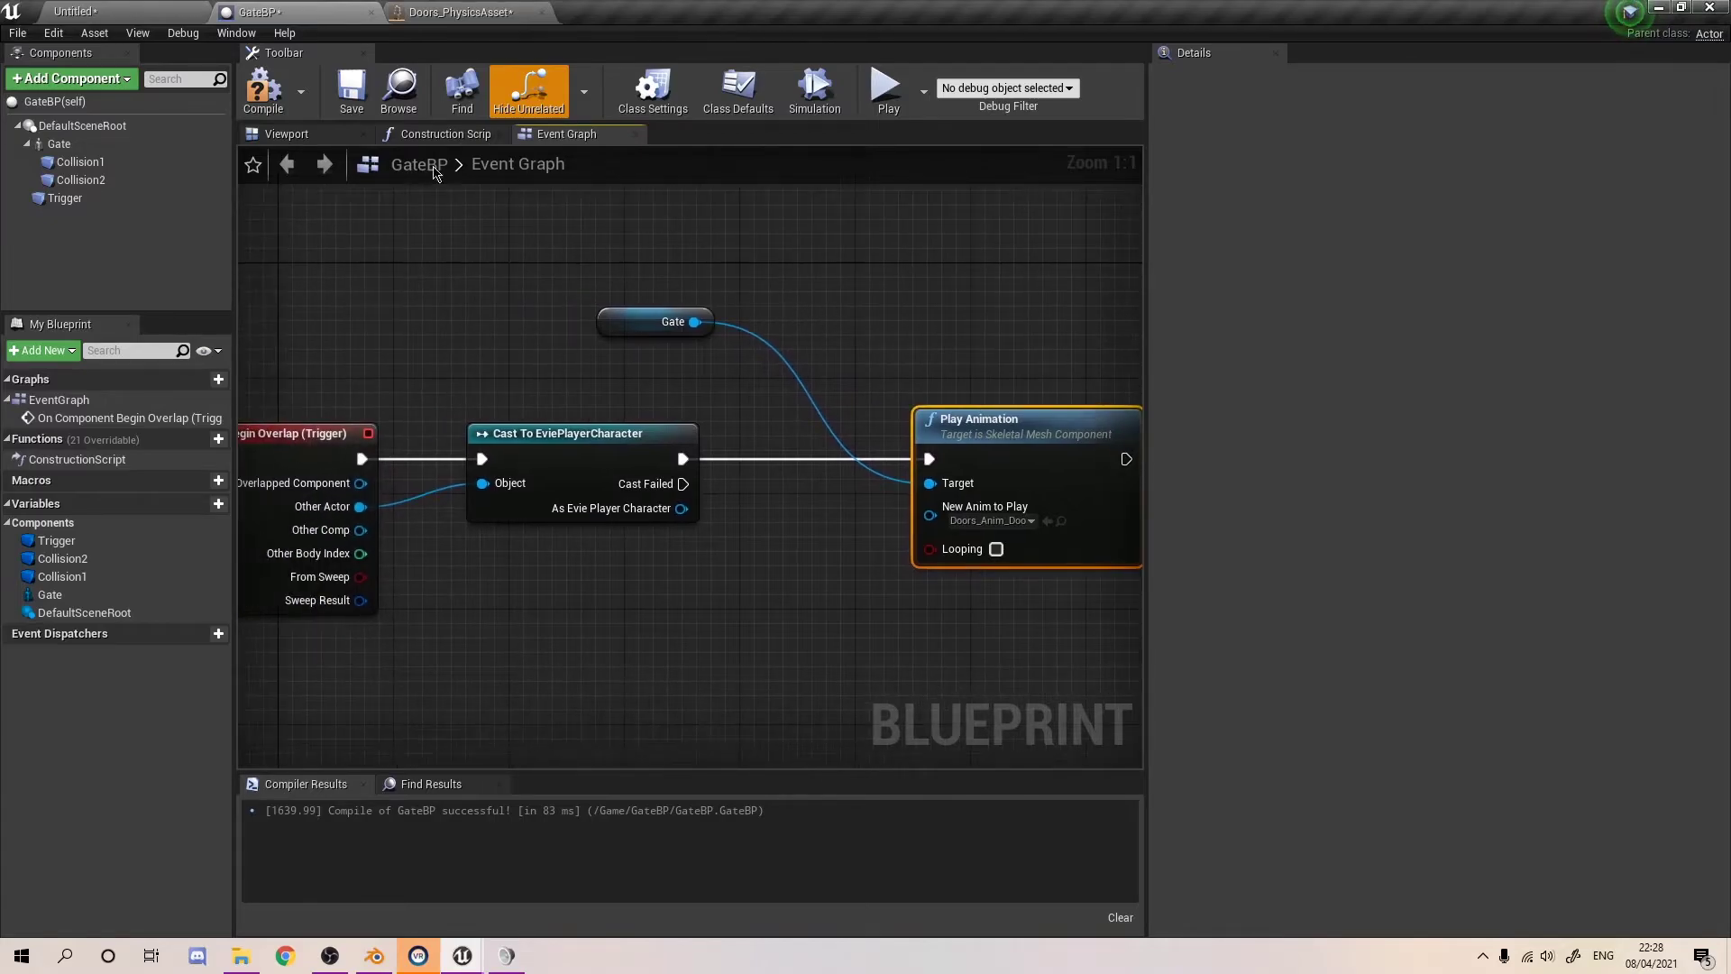
{"action": "left_click", "coordinate": [279, 95]}
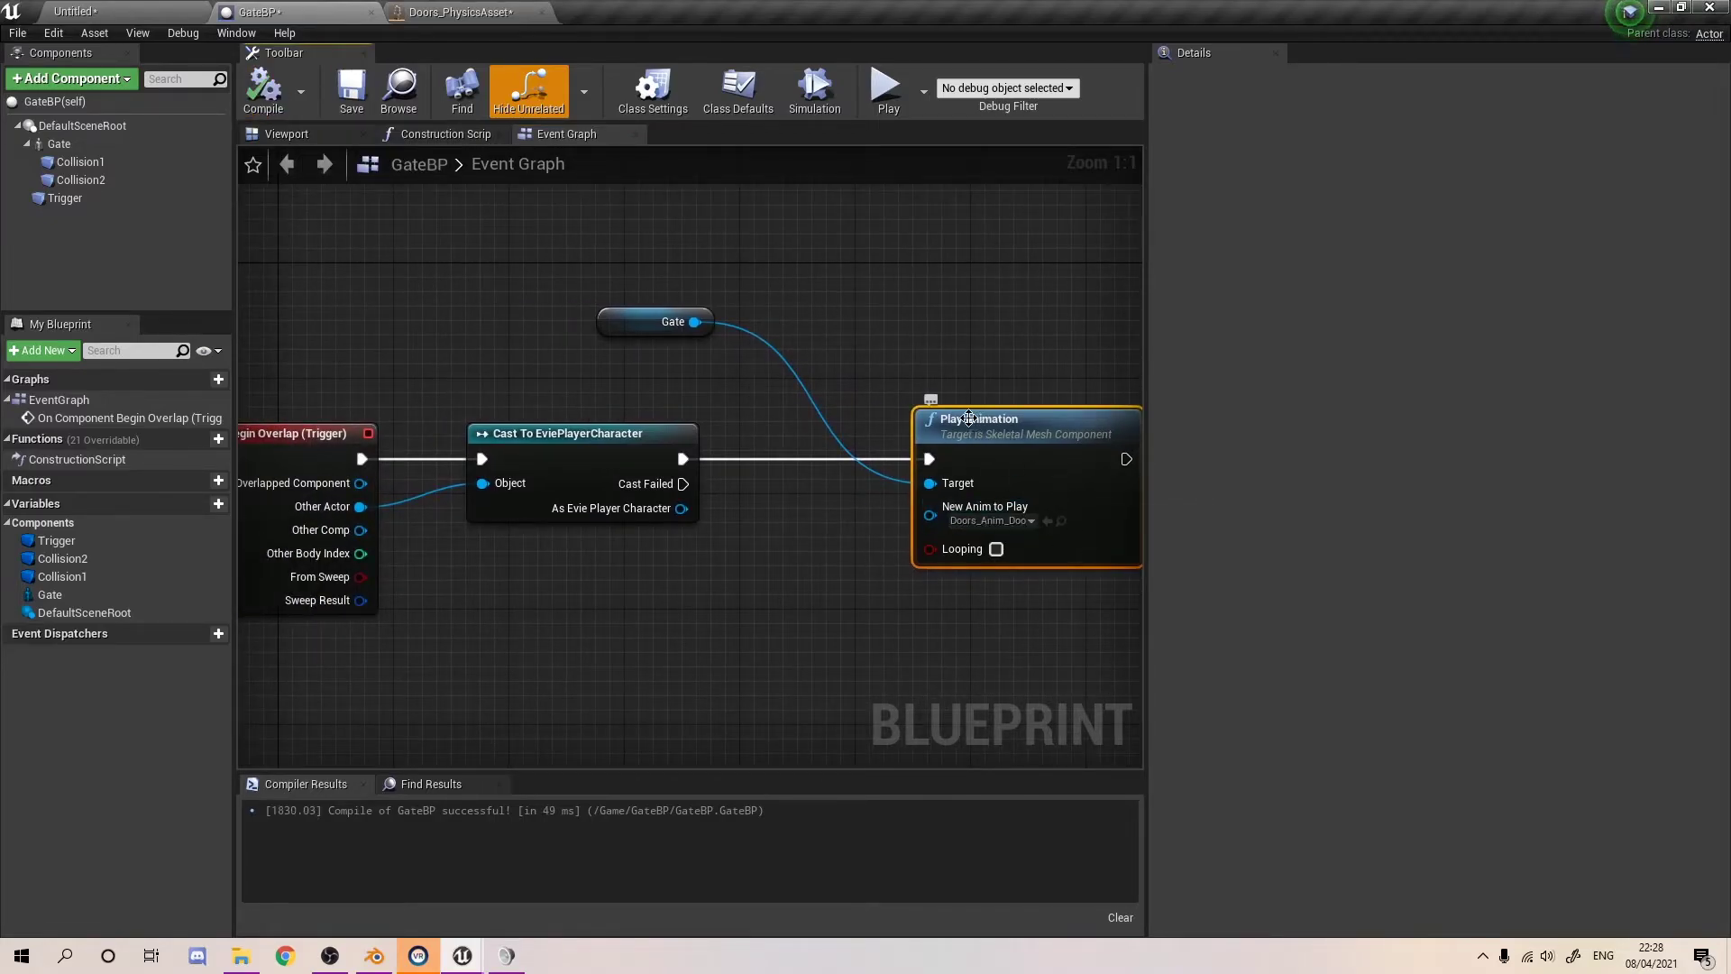
- Move the Play Animation node closer to the cast node and reposition the Gate reference between them
{"action": "left_click_drag", "start_coordinate": [966, 422], "coordinate": [866, 422]}
{"action": "left_click", "coordinate": [843, 361]}
{"action": "left_click_drag", "start_coordinate": [656, 319], "coordinate": [612, 348]}
{"action": "left_click", "coordinate": [792, 318]}
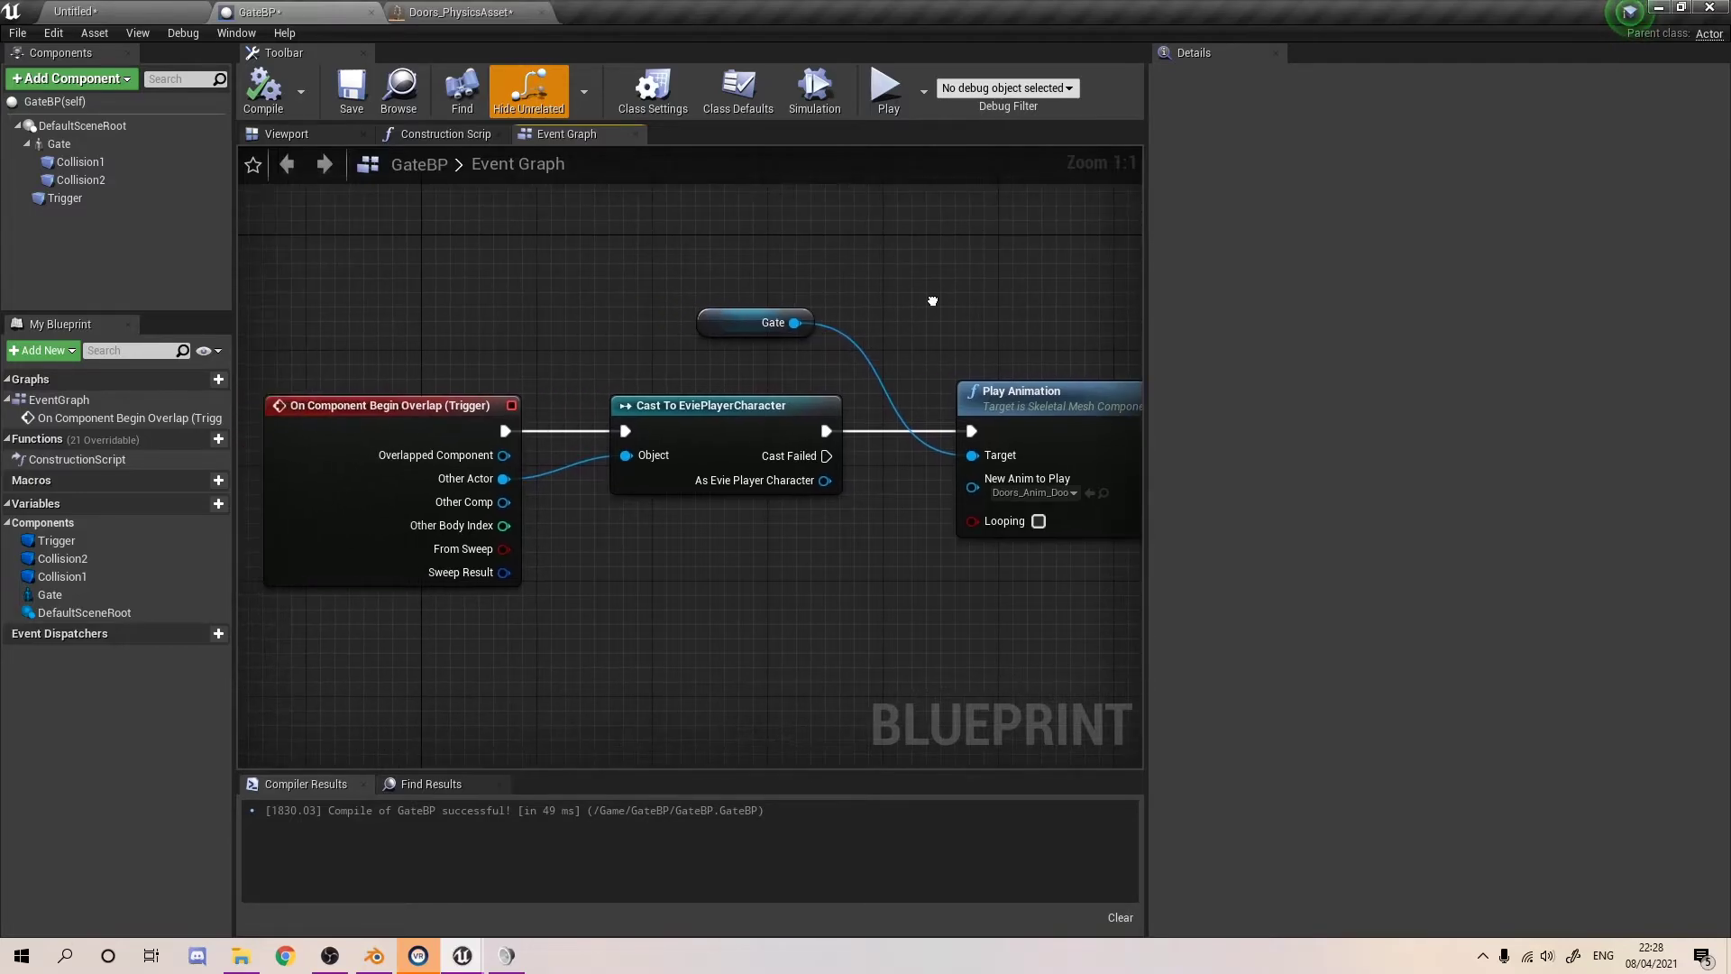
{"action": "scroll", "coordinate": [931, 298], "scroll_direction": "down", "scroll_amount": 2}
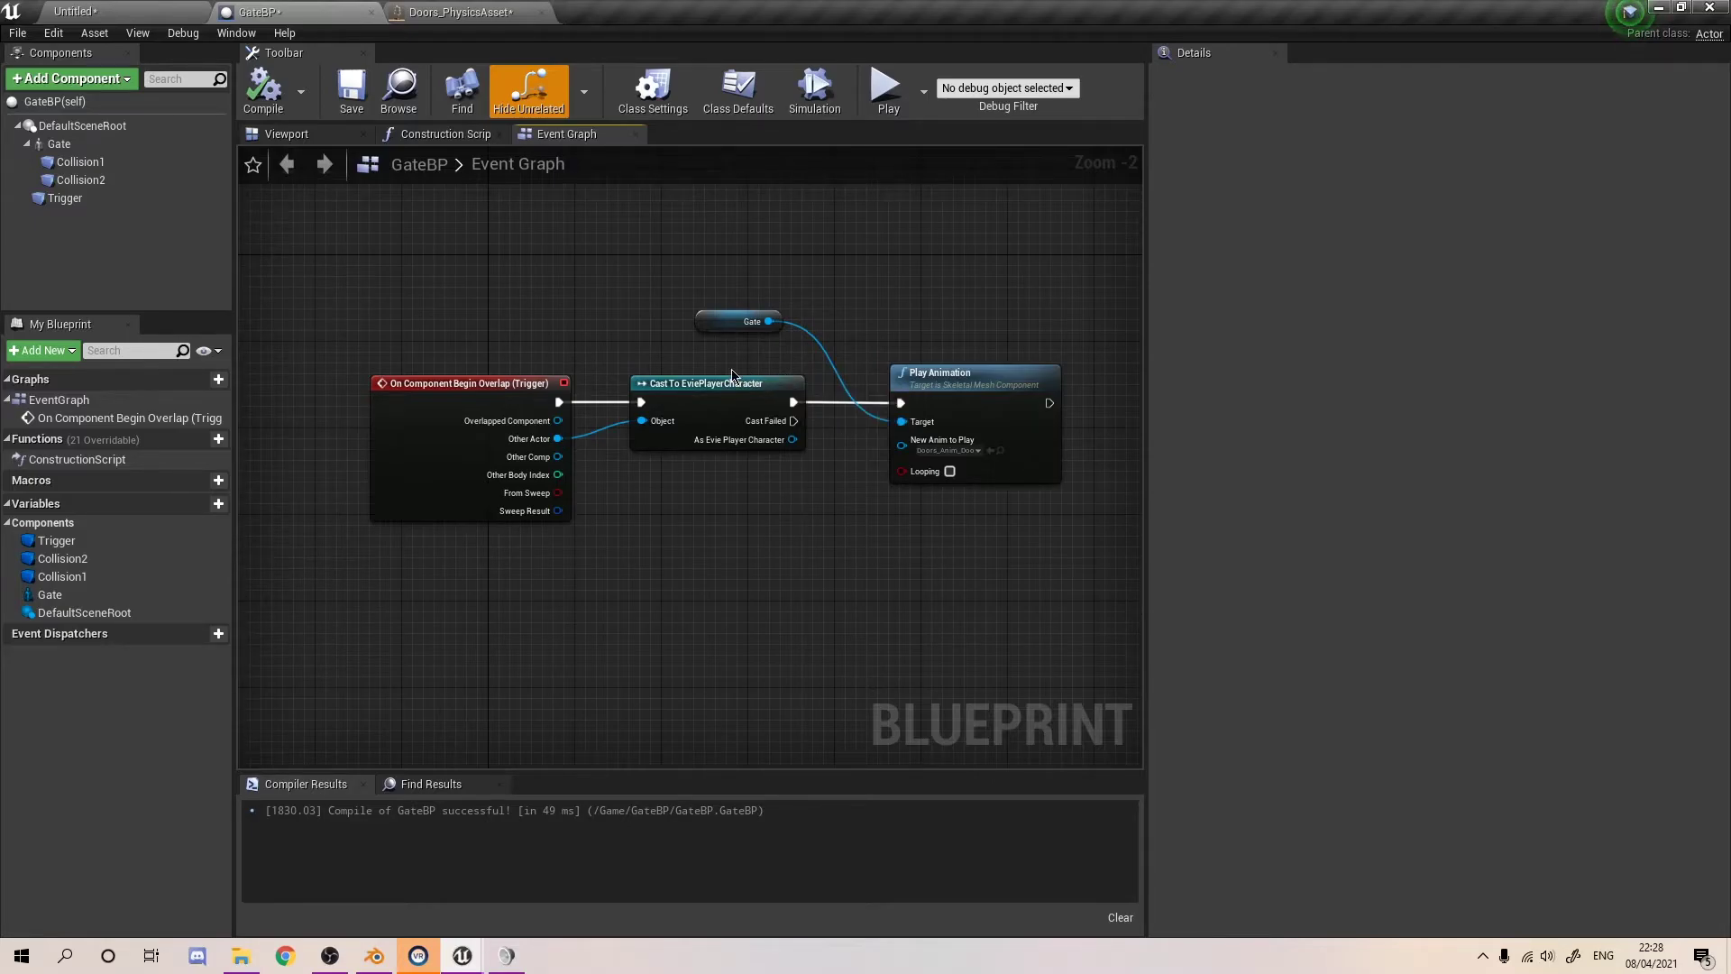
- Add a reference to the Trigger component to the Event Graph, above and beyond the Play Animation node
{"action": "right_click_drag", "start_coordinate": [997, 325], "coordinate": [850, 287]}
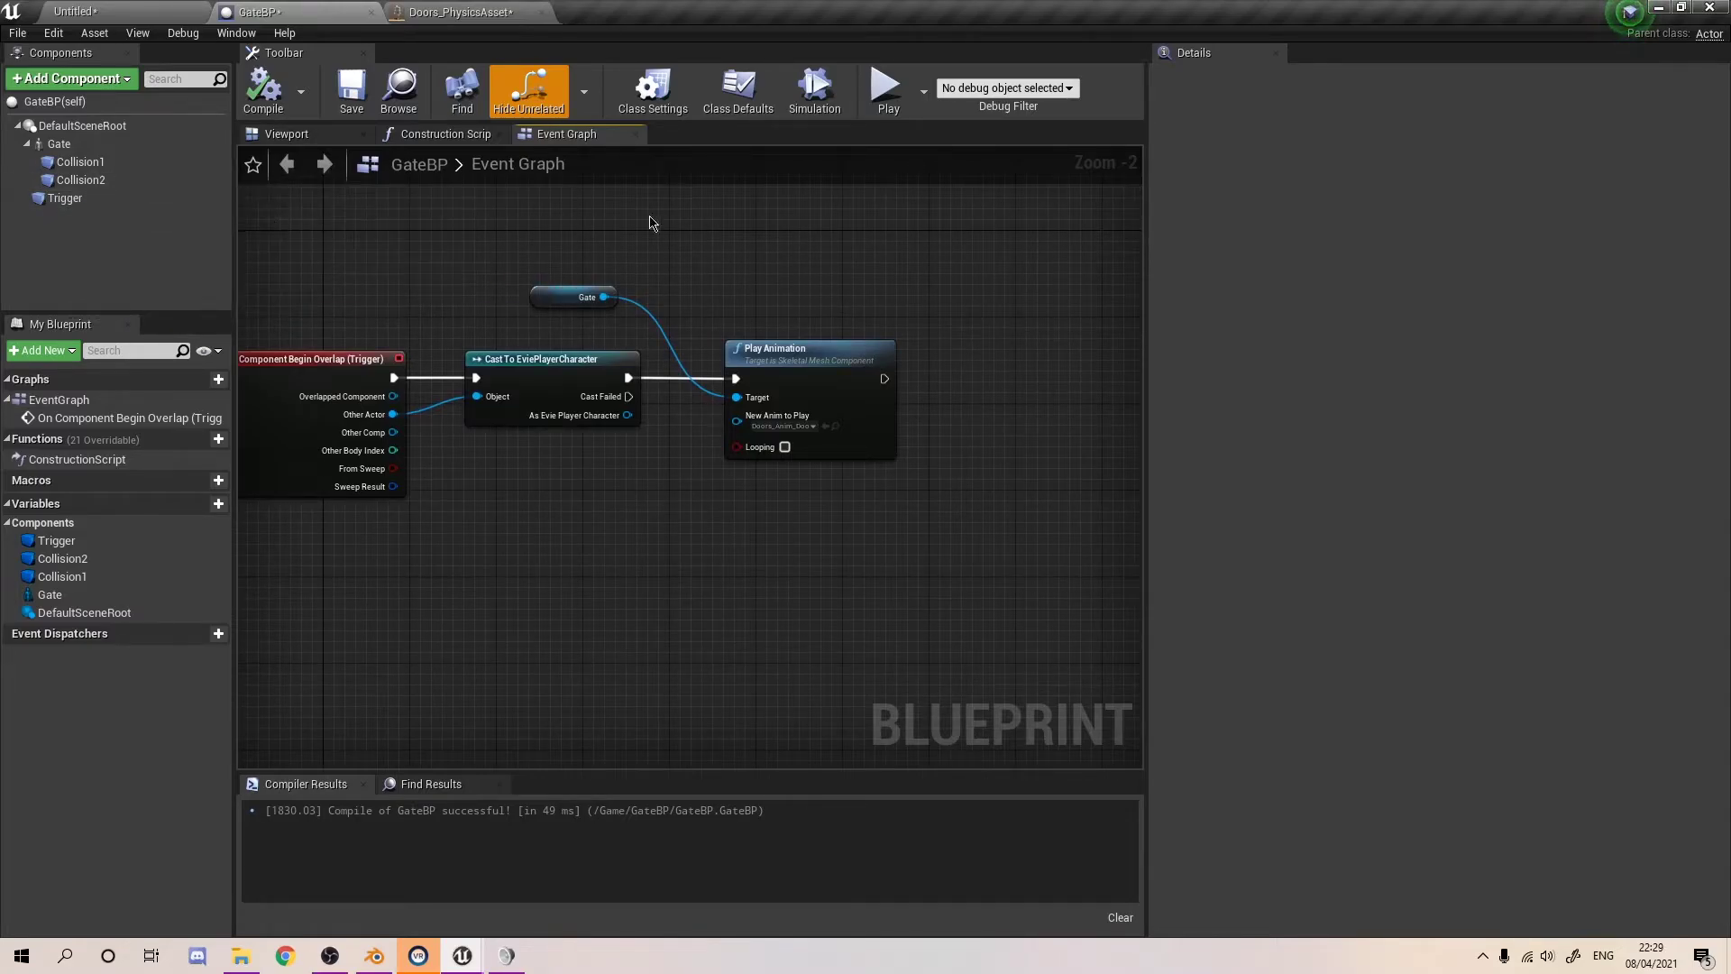
{"action": "right_click_drag", "start_coordinate": [842, 256], "coordinate": [753, 264]}
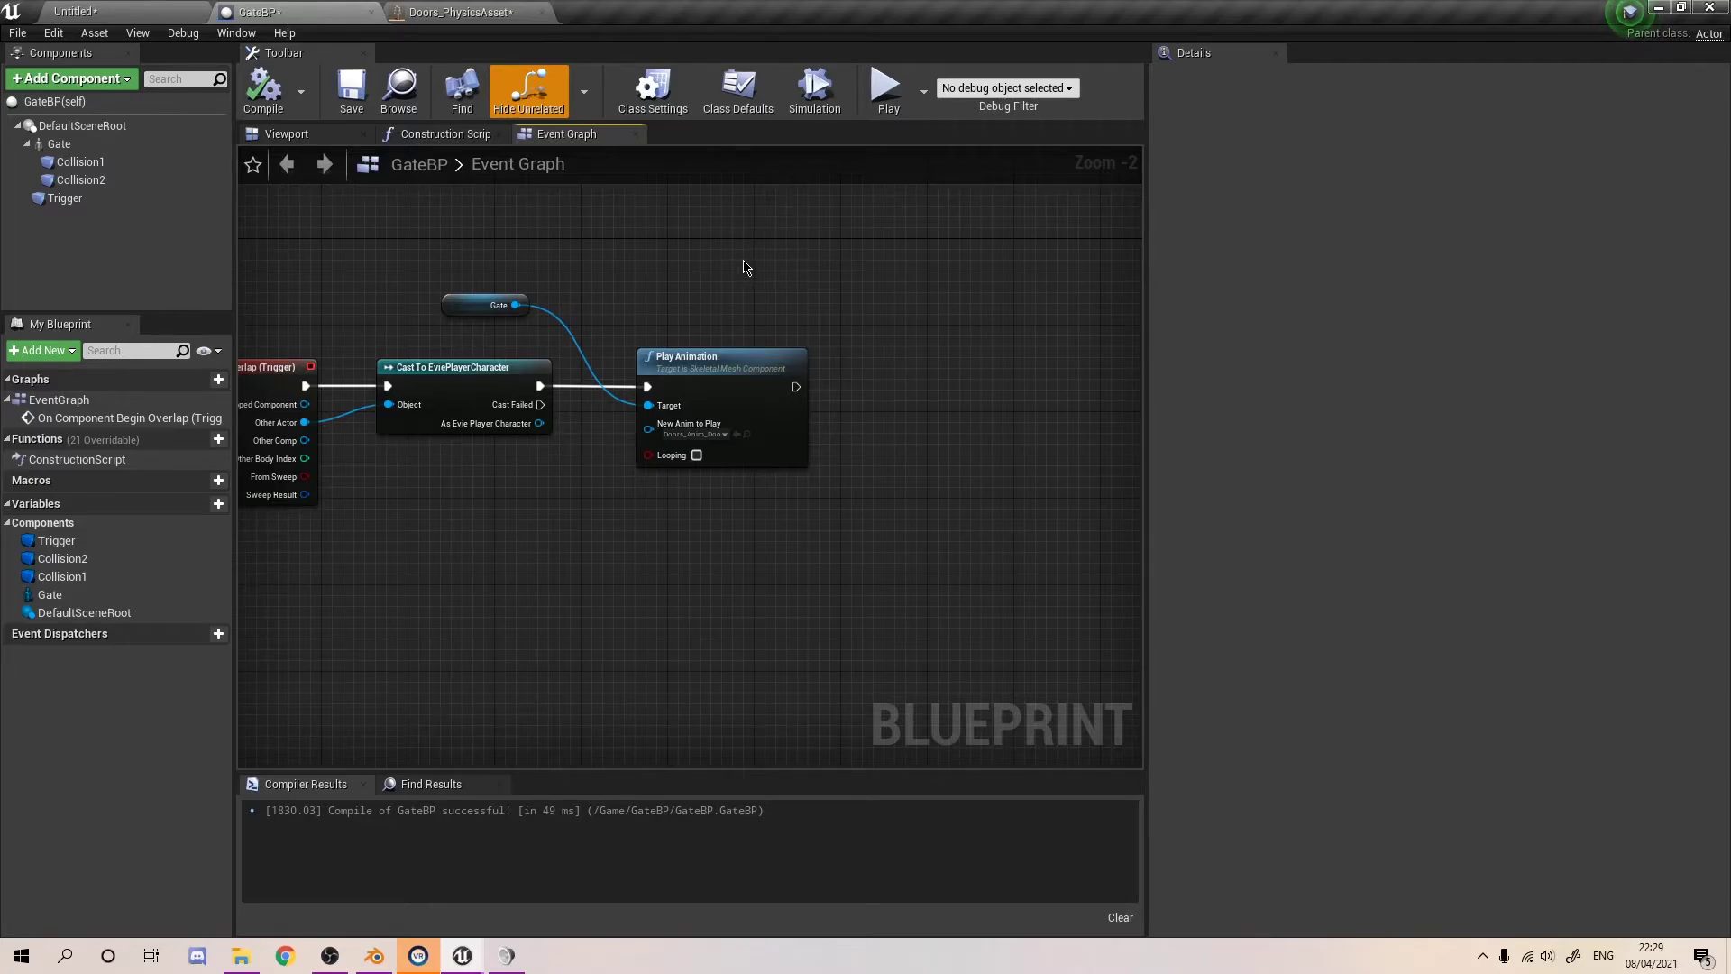
{"action": "right_click_drag", "start_coordinate": [780, 263], "coordinate": [636, 257]}
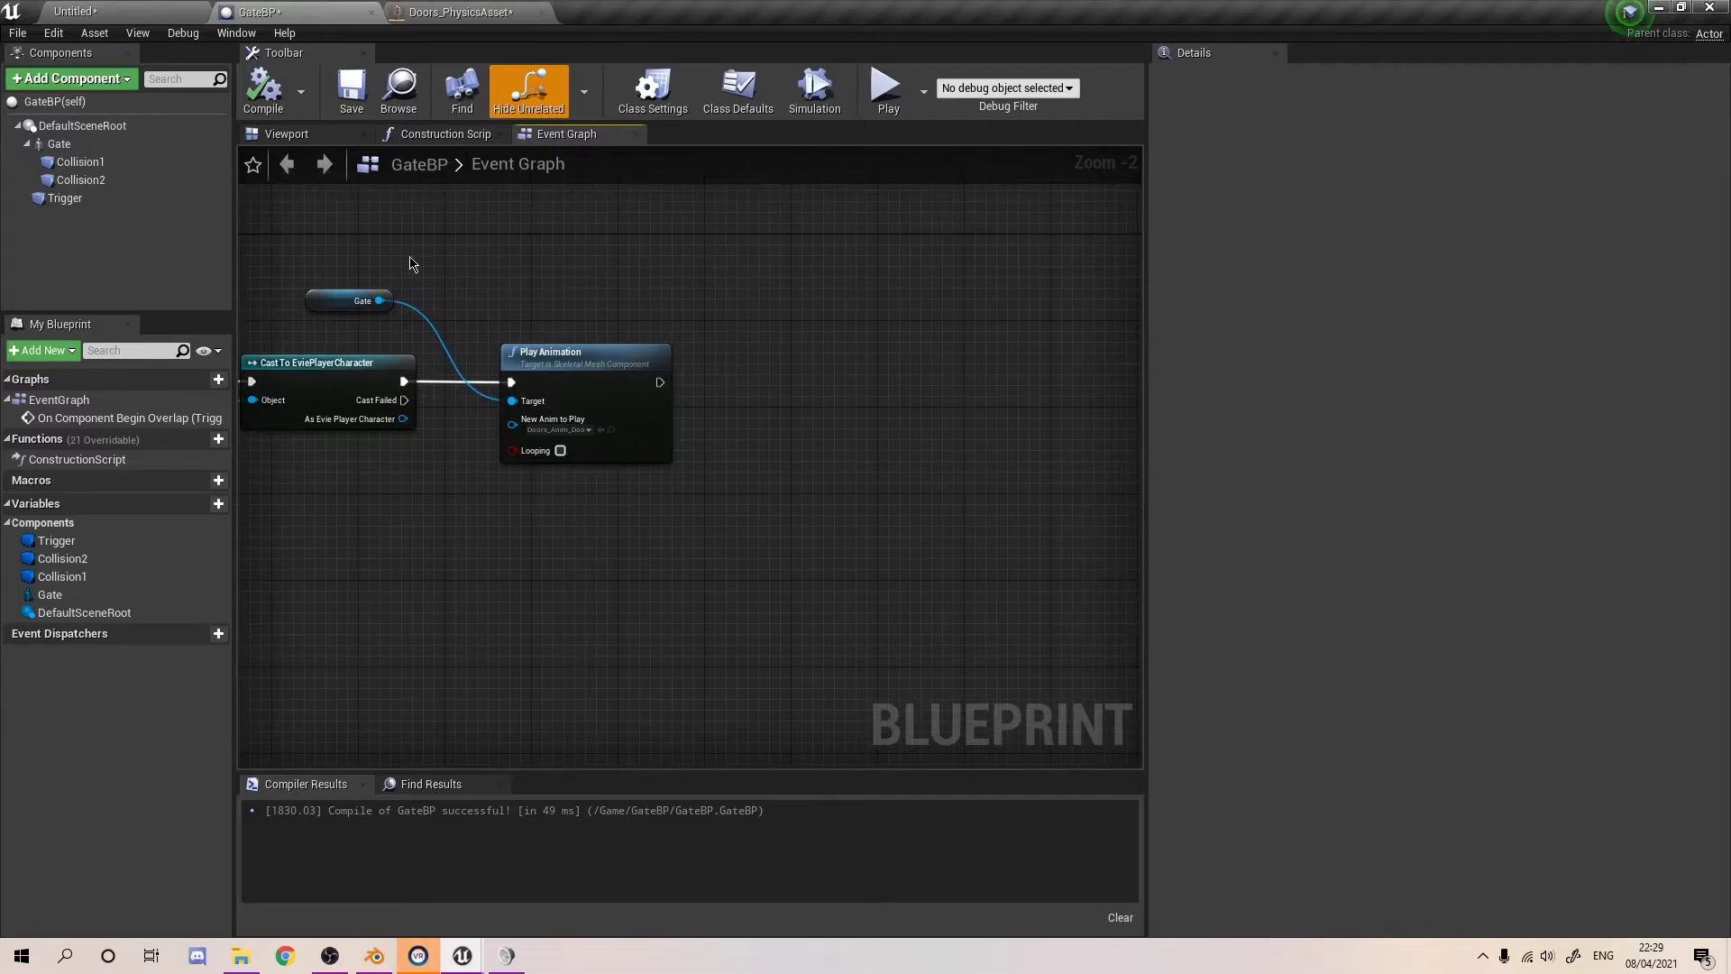
{"action": "left_click", "coordinate": [83, 199]}
{"action": "left_click_drag", "start_coordinate": [86, 220], "coordinate": [670, 293]}
{"action": "scroll", "coordinate": [756, 307], "scroll_direction": "up", "scroll_amount": 2}
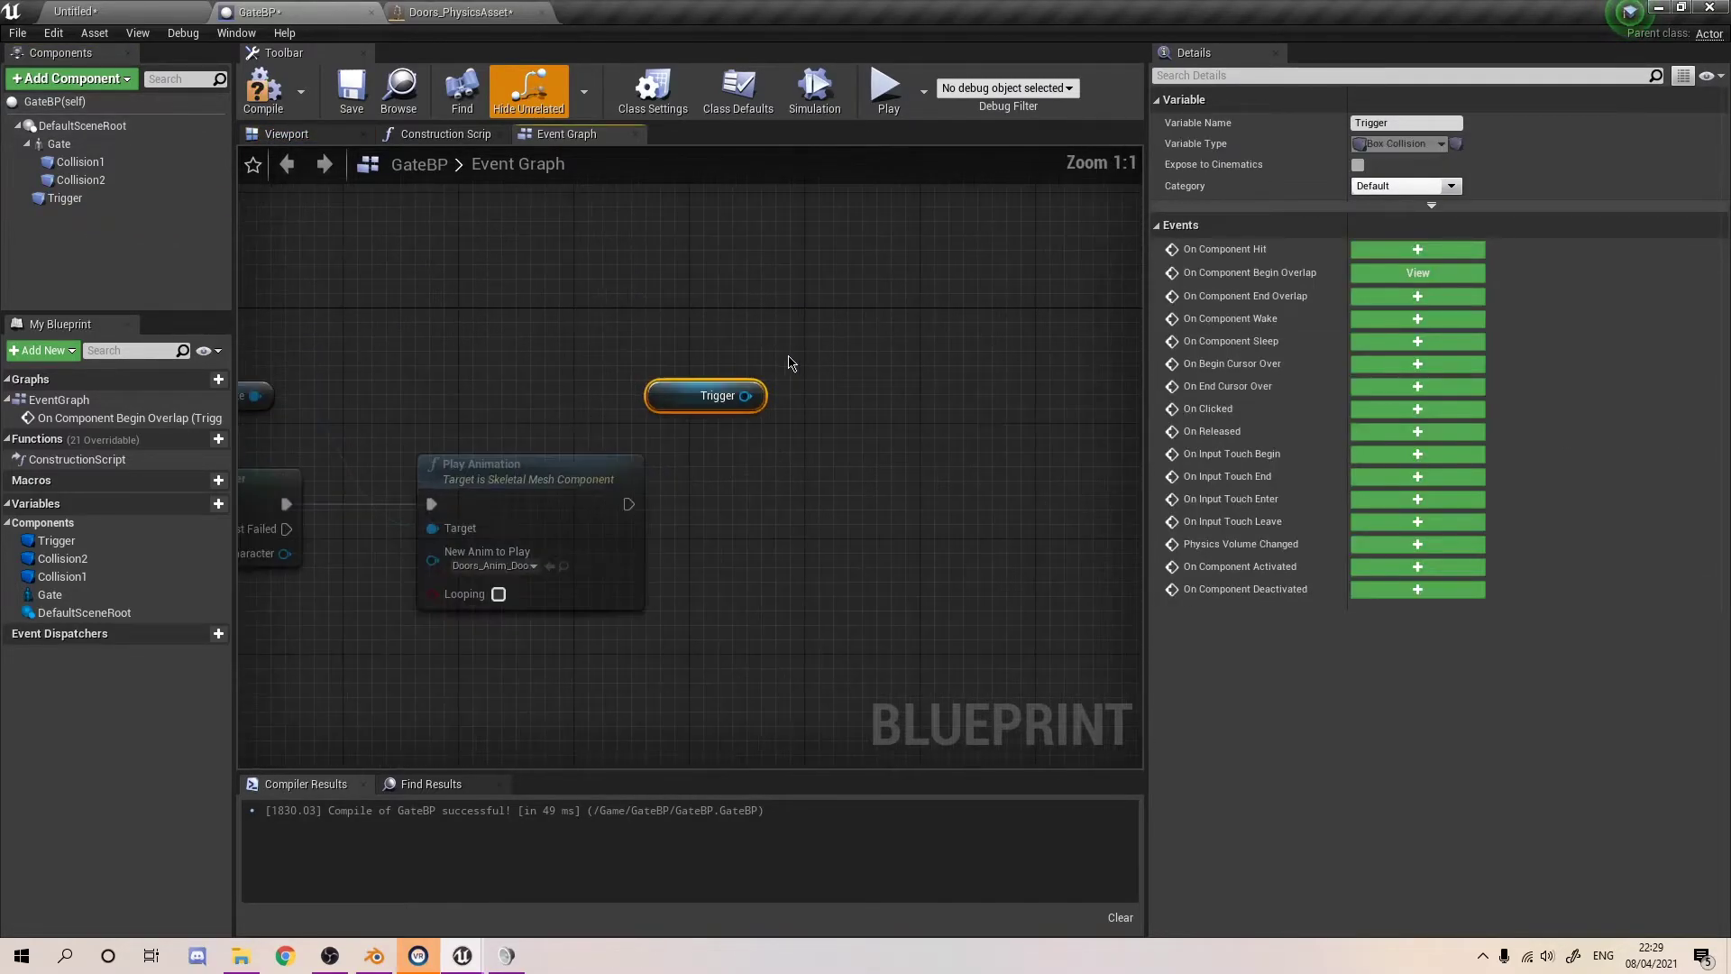
- Add a DestroyComponent node that targets the Trigger reference
{"action": "left_click_drag", "start_coordinate": [745, 395], "coordinate": [892, 525]}
{"action": "type", "text": "Destr"}
{"action": "key", "text": "Return"}
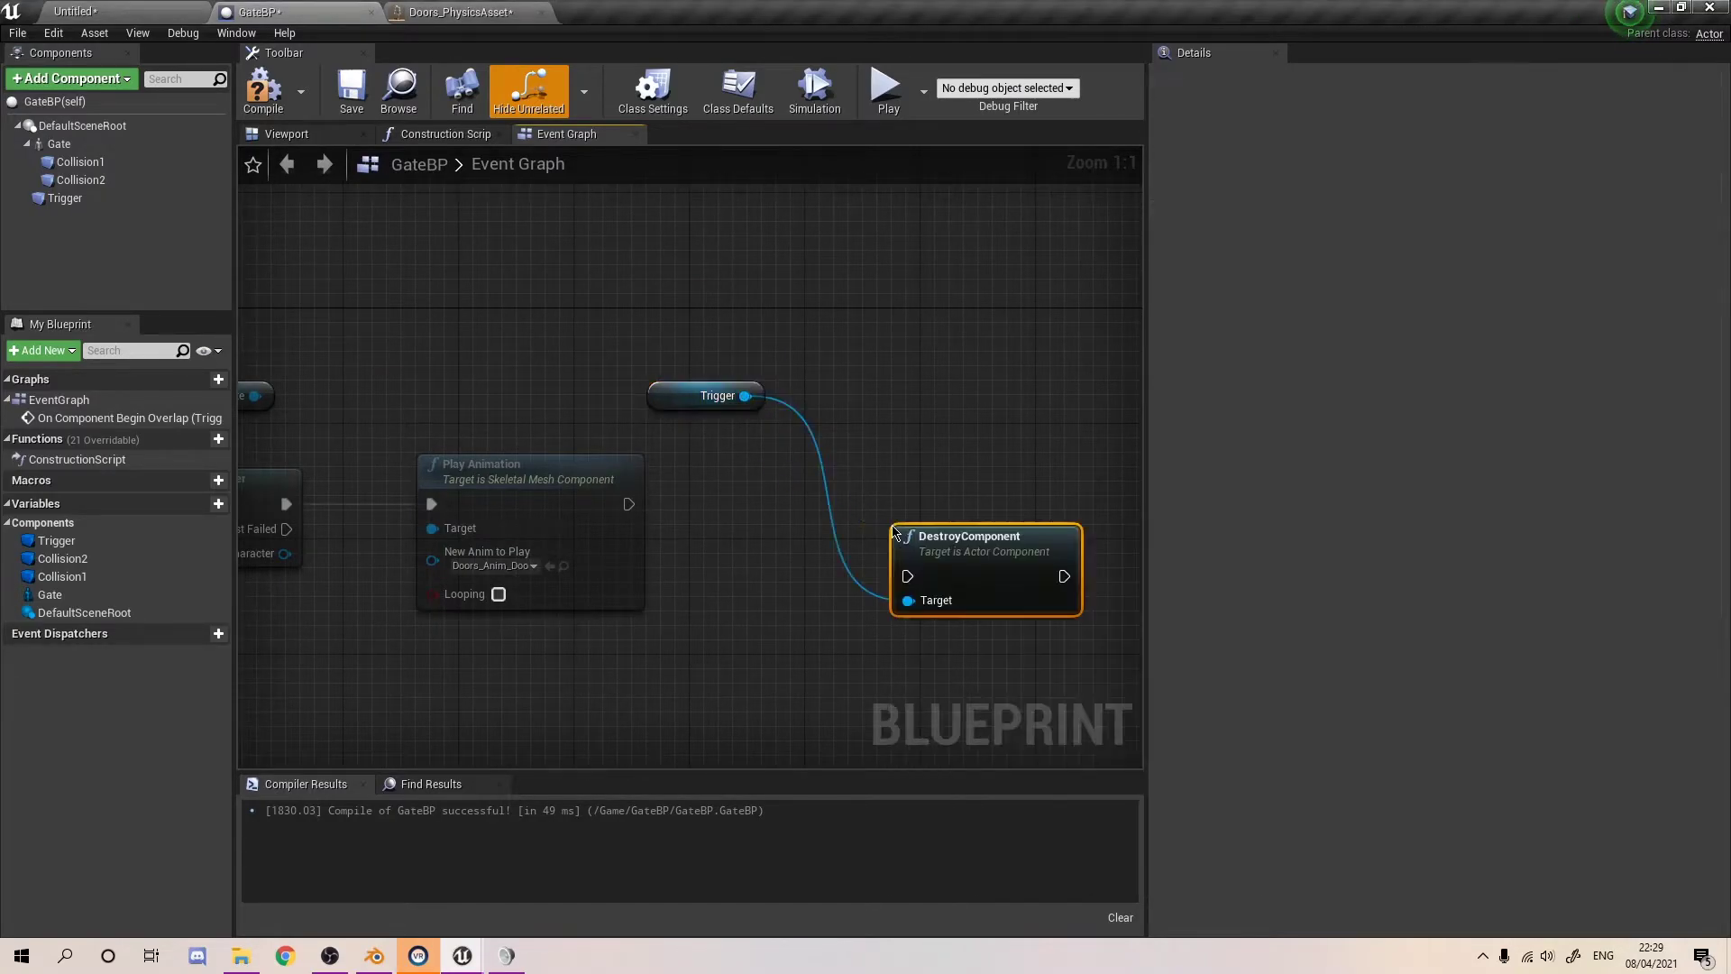
- Connect Play Animation's execution output to DestroyComponent and align the DestroyComponent and Trigger nodes beside it
{"action": "left_click_drag", "start_coordinate": [705, 327], "coordinate": [842, 433]}
{"action": "left_click_drag", "start_coordinate": [937, 541], "coordinate": [836, 483]}
{"action": "left_click_drag", "start_coordinate": [631, 504], "coordinate": [806, 518]}
{"action": "left_click_drag", "start_coordinate": [880, 493], "coordinate": [866, 479]}
{"action": "left_click", "coordinate": [780, 427]}
{"action": "left_click_drag", "start_coordinate": [678, 403], "coordinate": [635, 374]}
{"action": "left_click", "coordinate": [864, 350]}
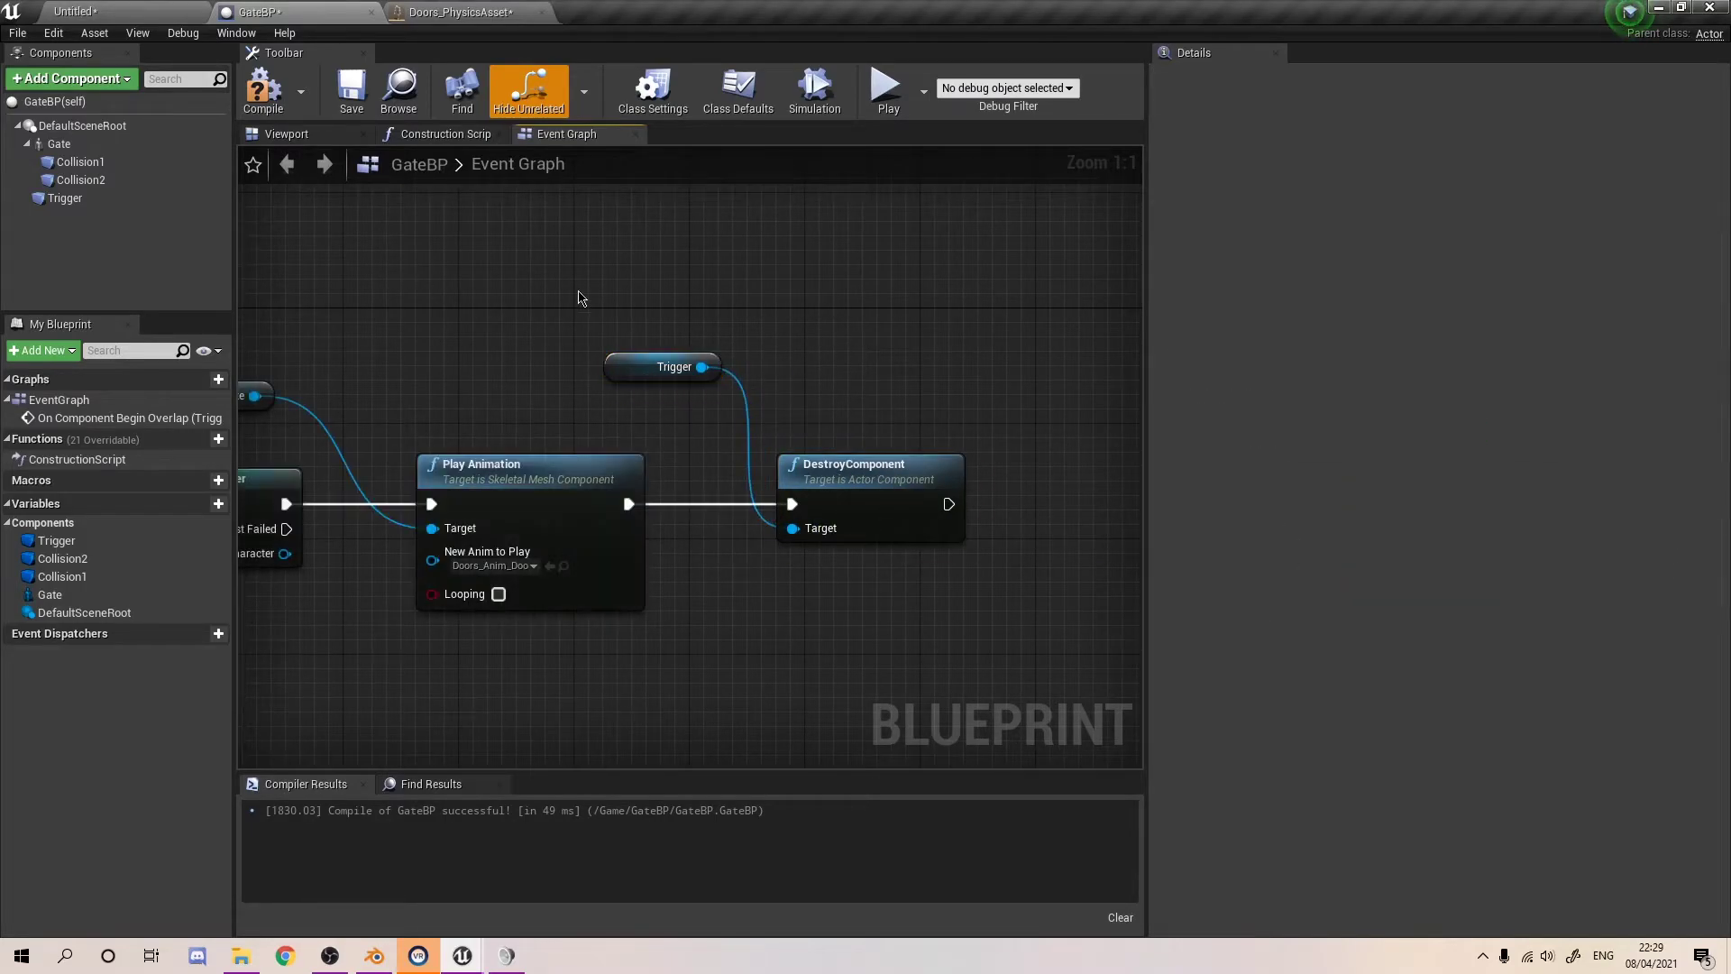
- Compile the GateBP blueprint and review its complete node chain
{"action": "left_click", "coordinate": [263, 87]}
{"action": "right_click_drag", "start_coordinate": [374, 313], "coordinate": [736, 303]}
{"action": "scroll", "coordinate": [739, 312], "scroll_direction": "down", "scroll_amount": 3}
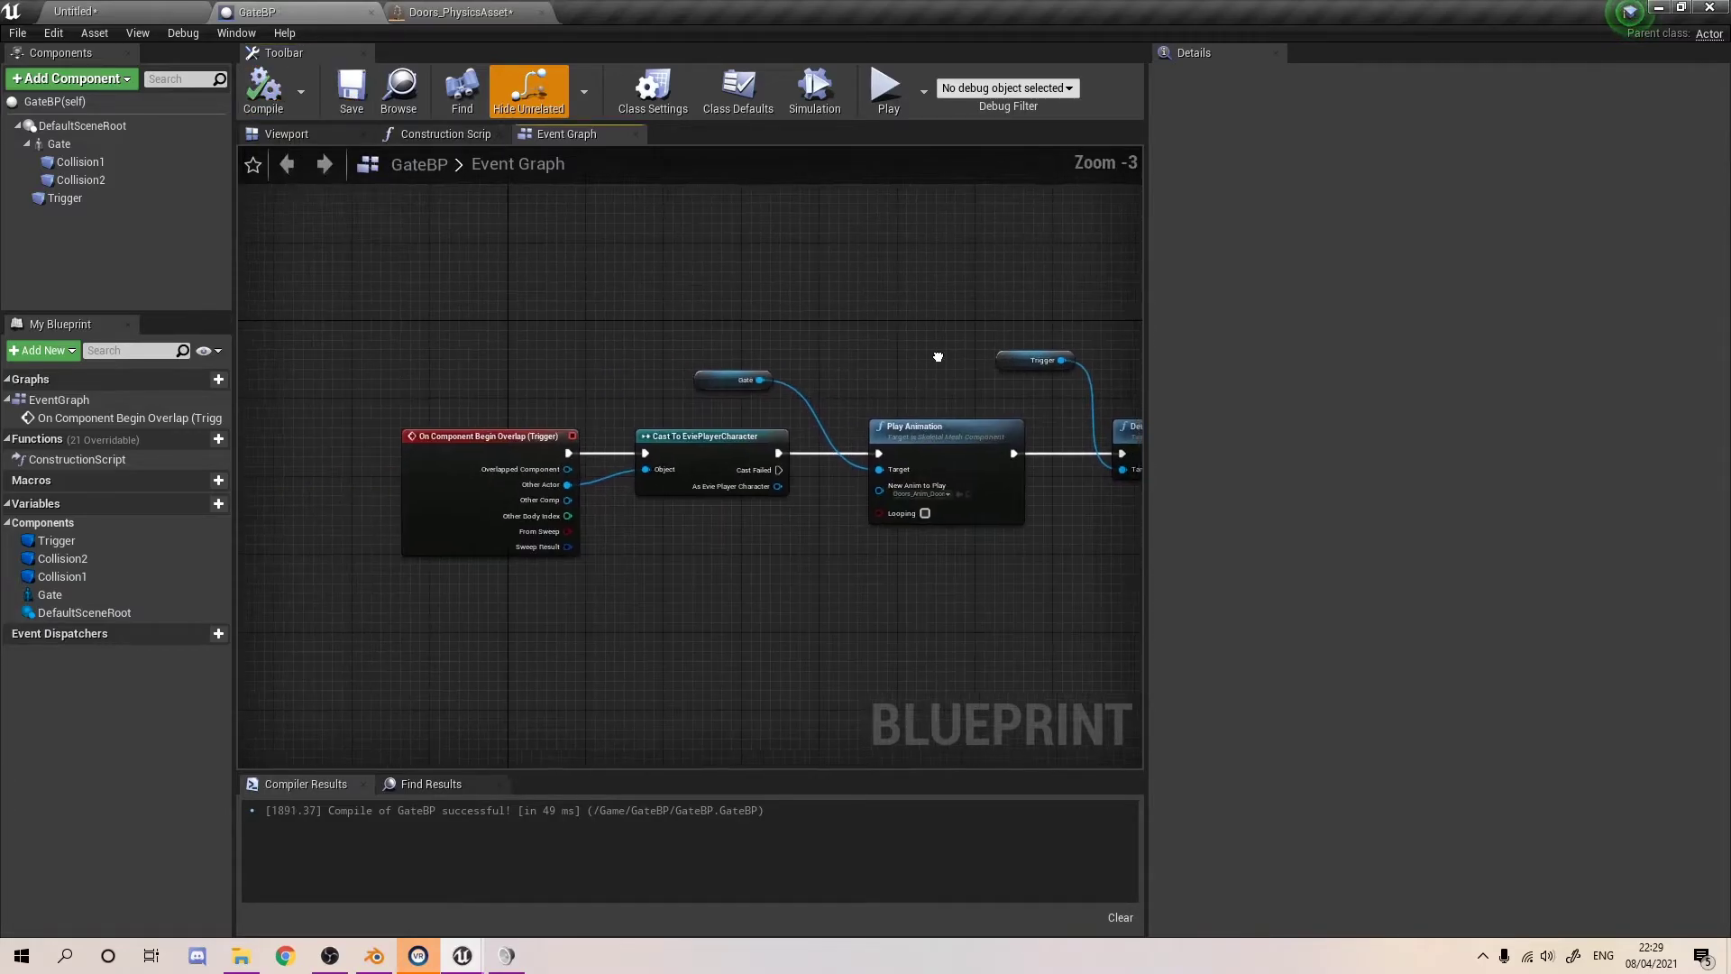
- Play-test the level by walking the character up to the gate, through the doorway and around it, and end the play session
{"action": "left_click", "coordinate": [115, 9]}
{"action": "left_click", "coordinate": [993, 66]}
{"action": "key", "text": "w"}
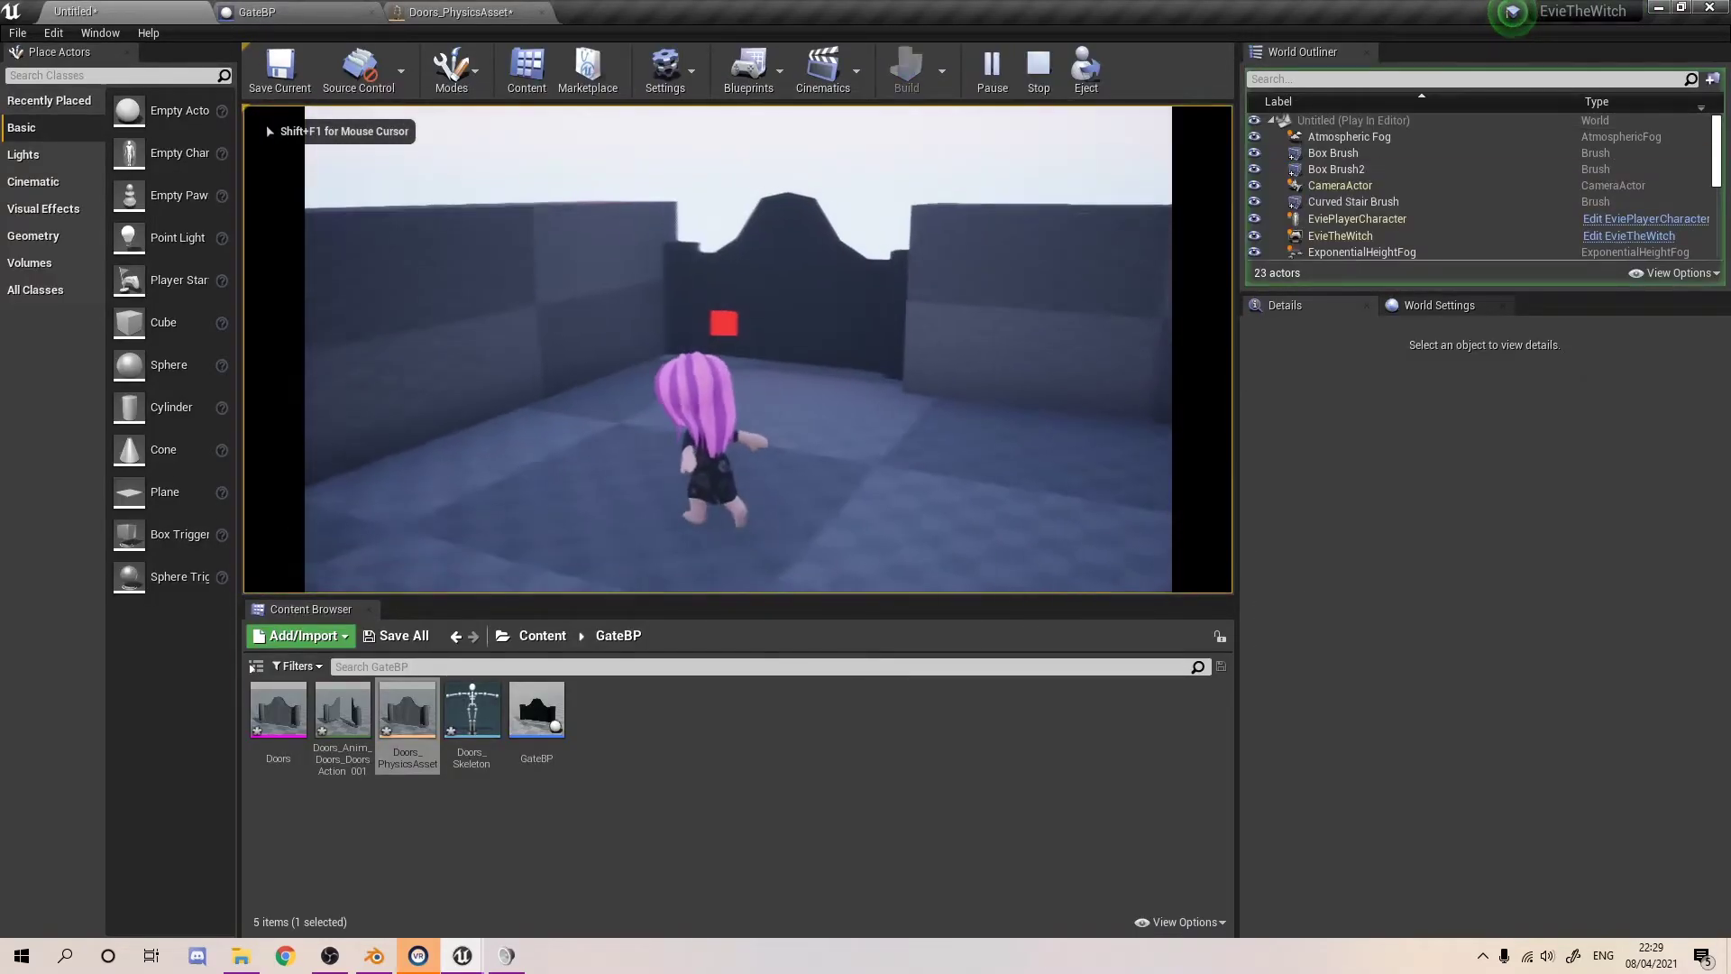
{"action": "key", "text": "w"}
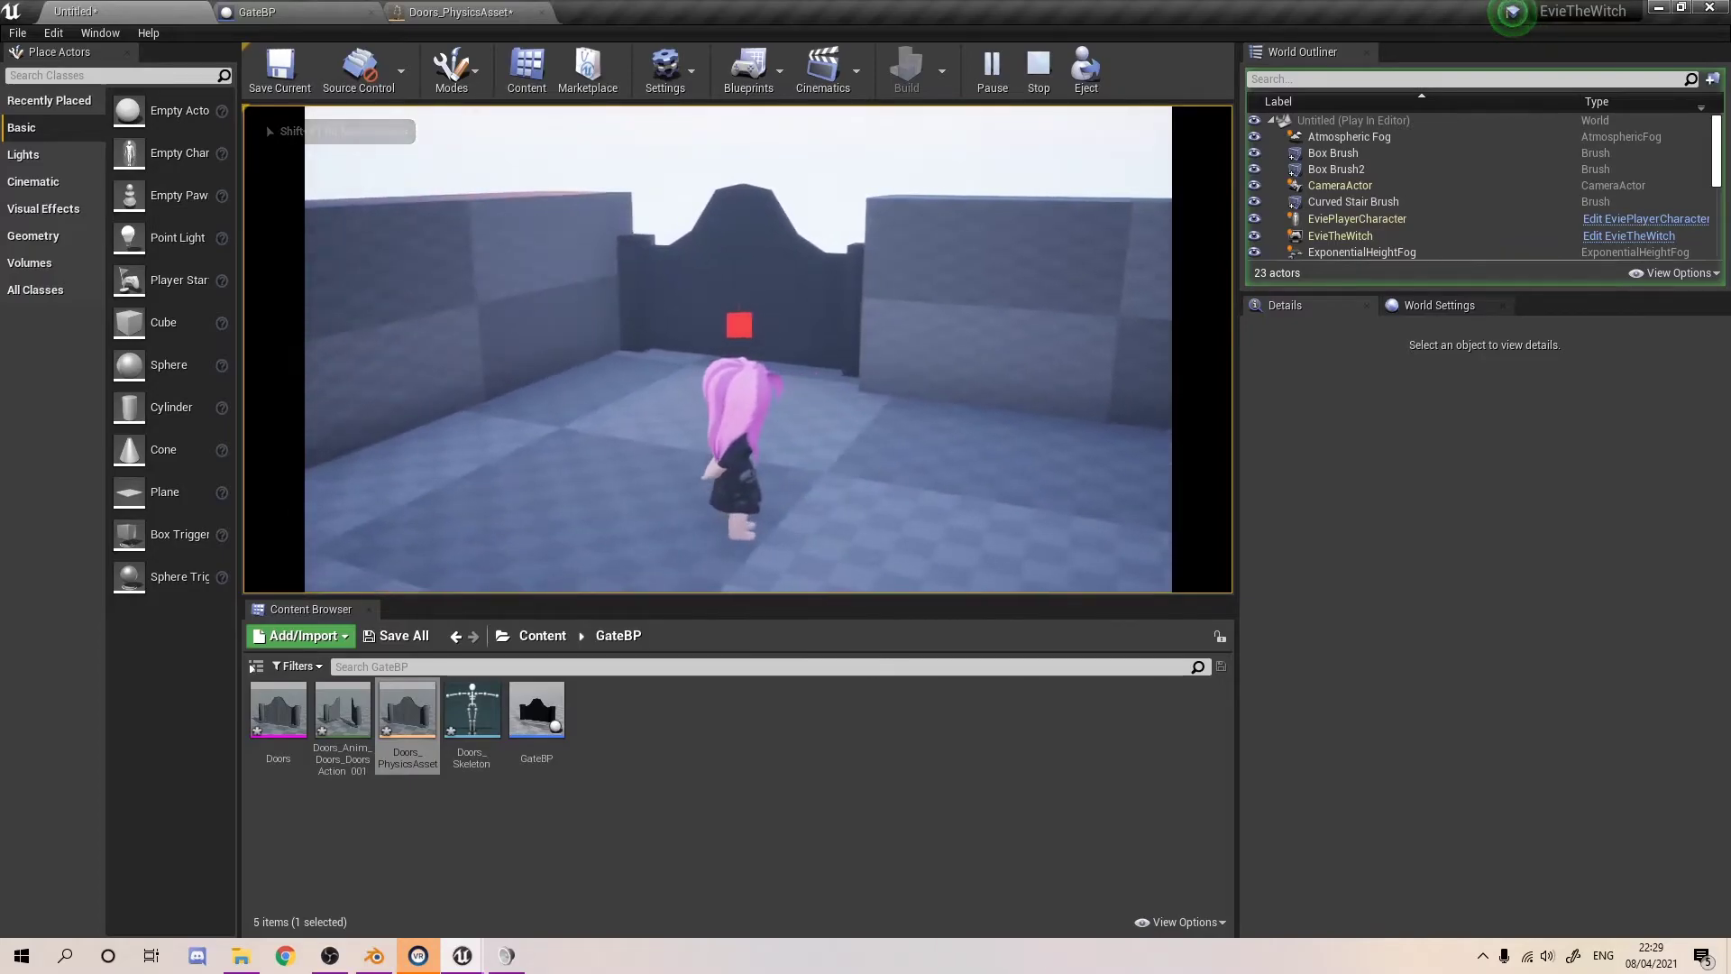
{"action": "key", "text": "w"}
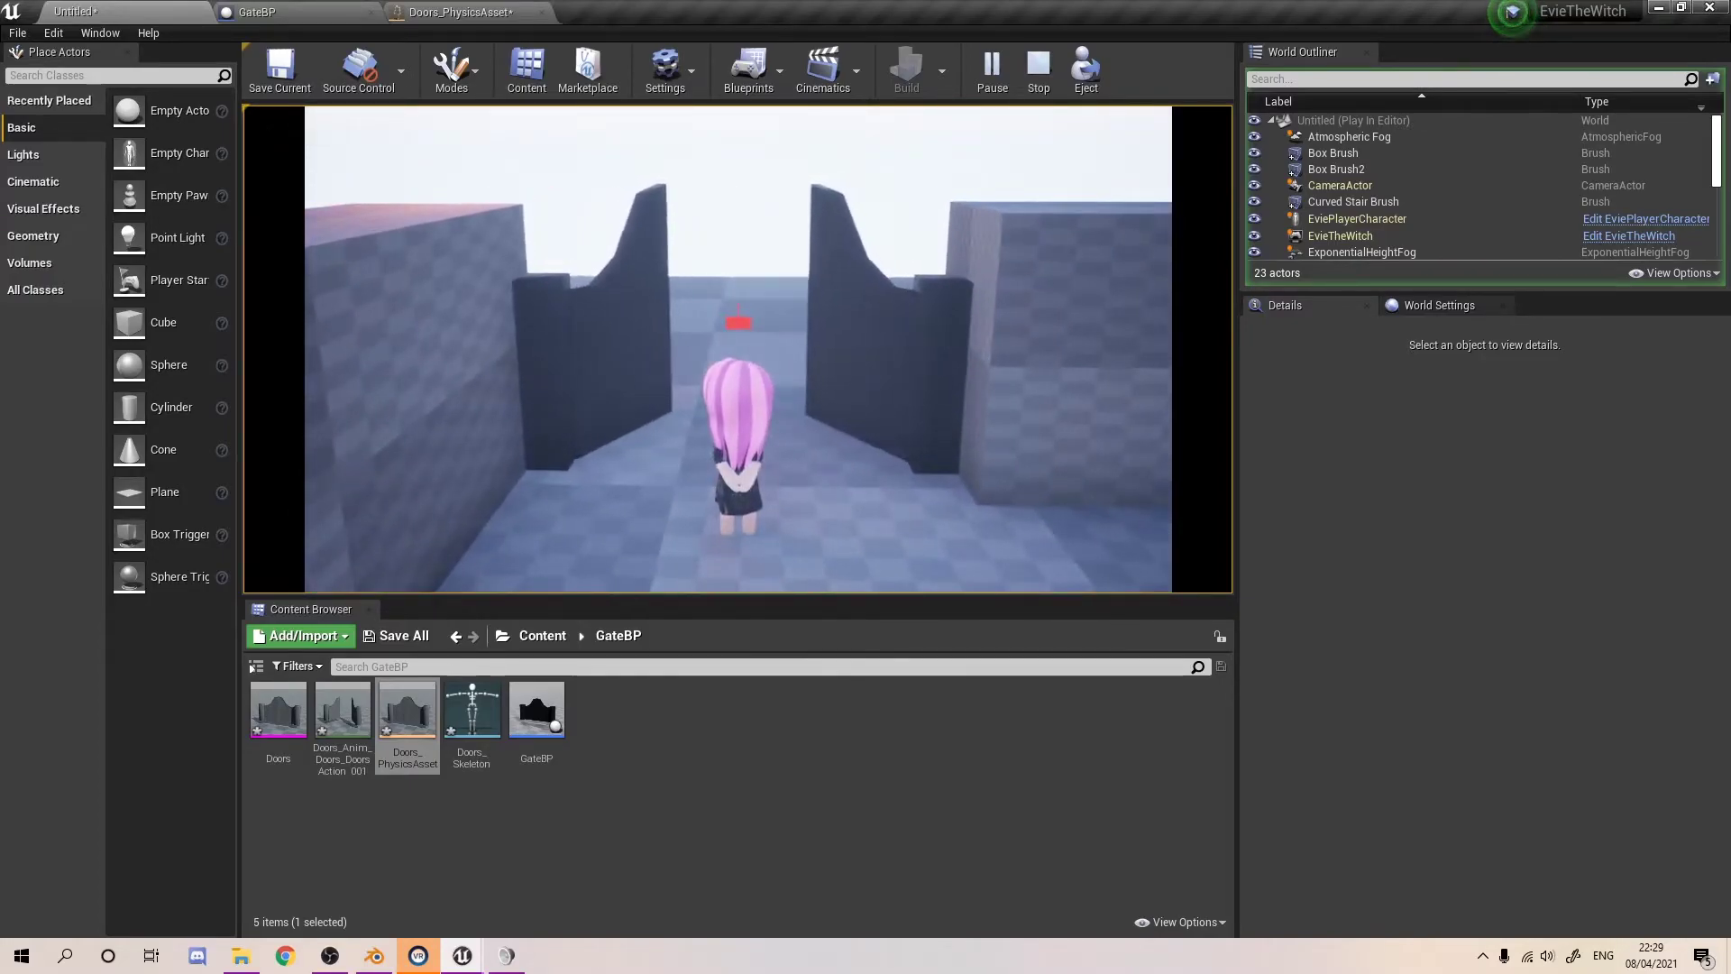
{"action": "key", "text": "w"}
{"action": "key", "text": "s"}
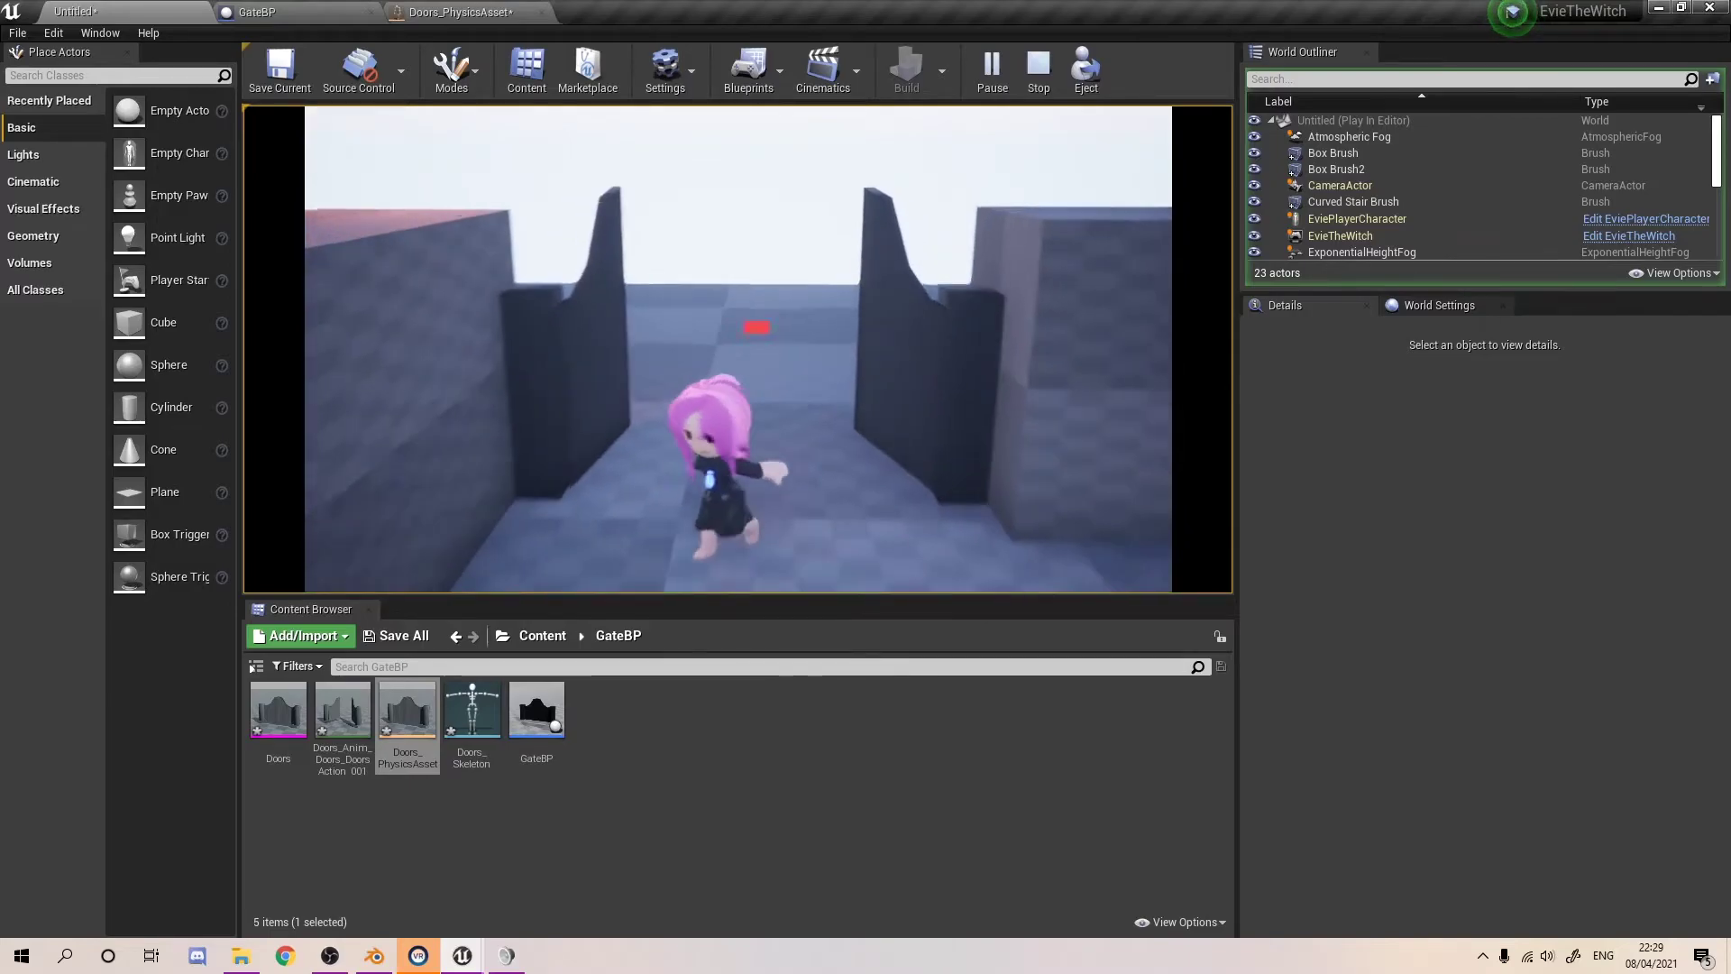
{"action": "key", "text": "d"}
{"action": "key", "text": "w"}
{"action": "key", "text": "a"}
{"action": "key", "text": "w"}
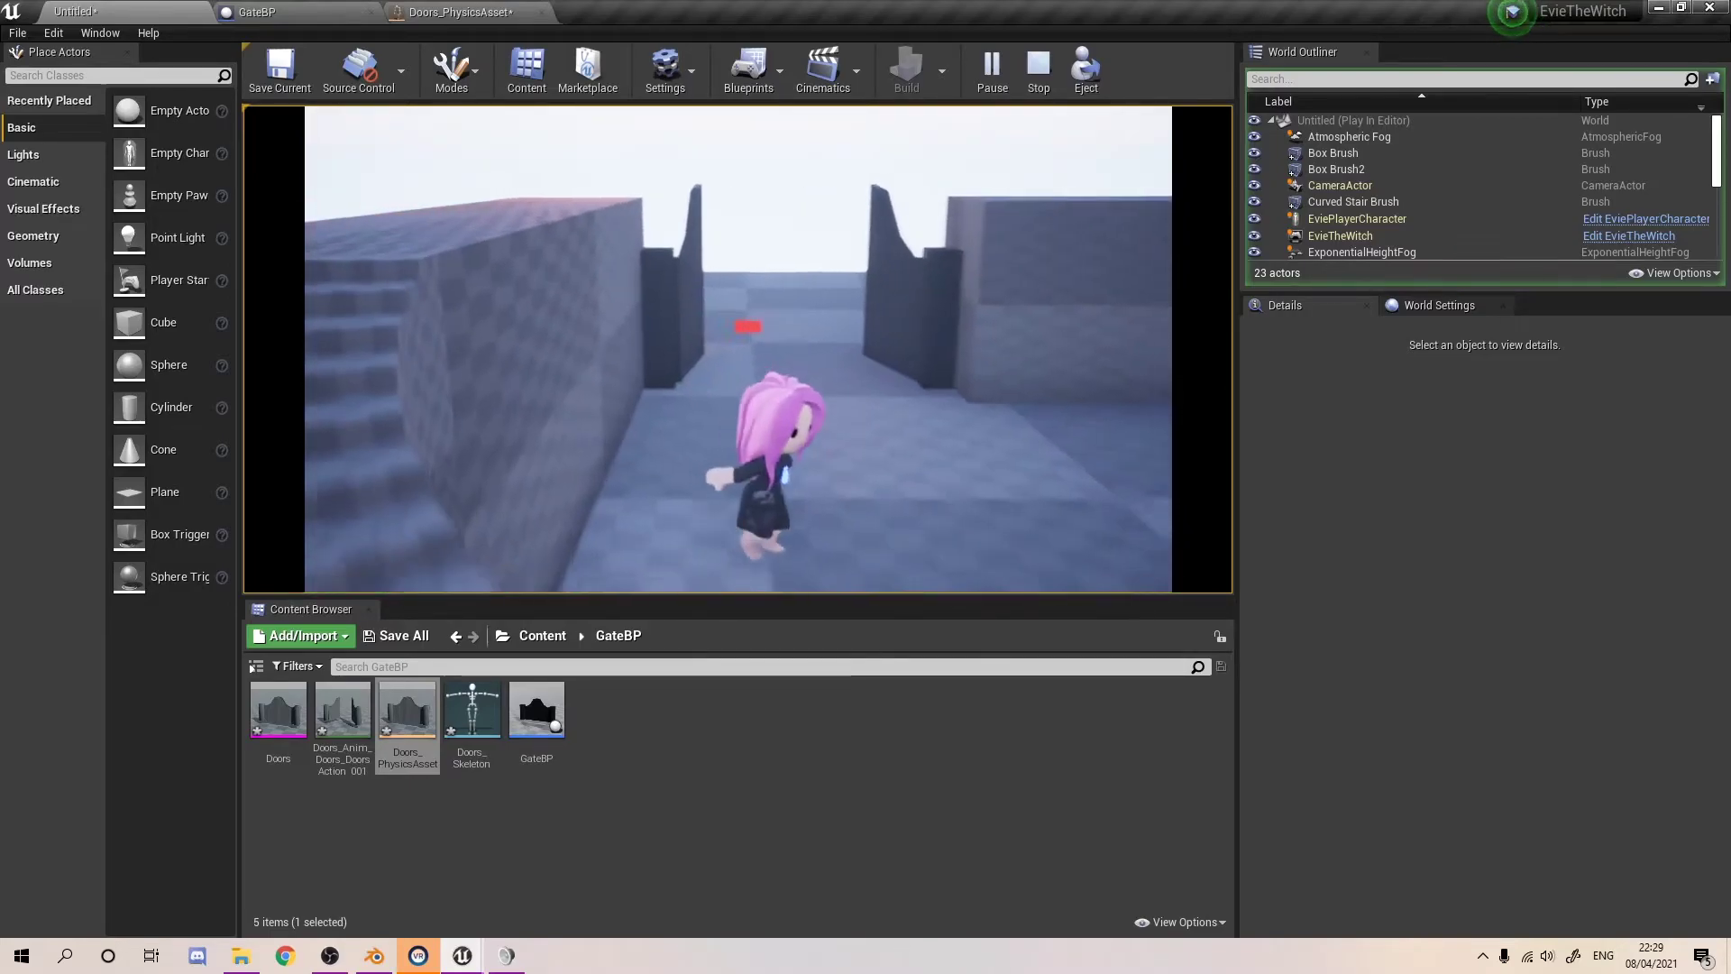
{"action": "key", "text": "w"}
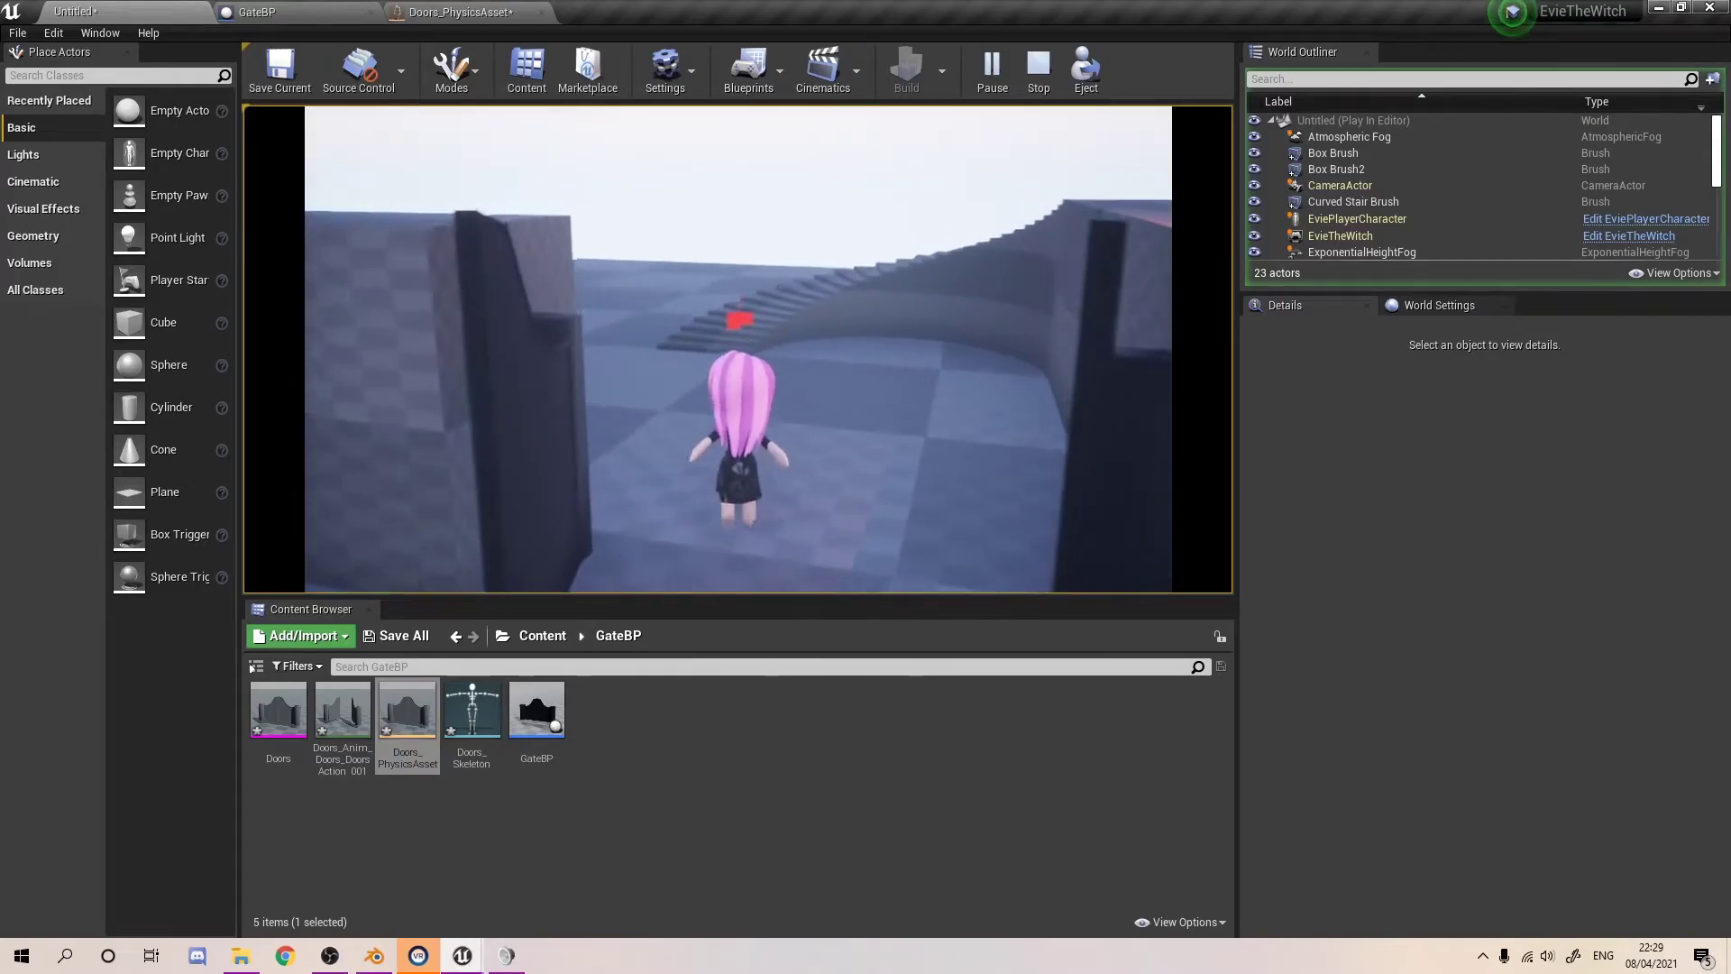
{"action": "key", "text": "w"}
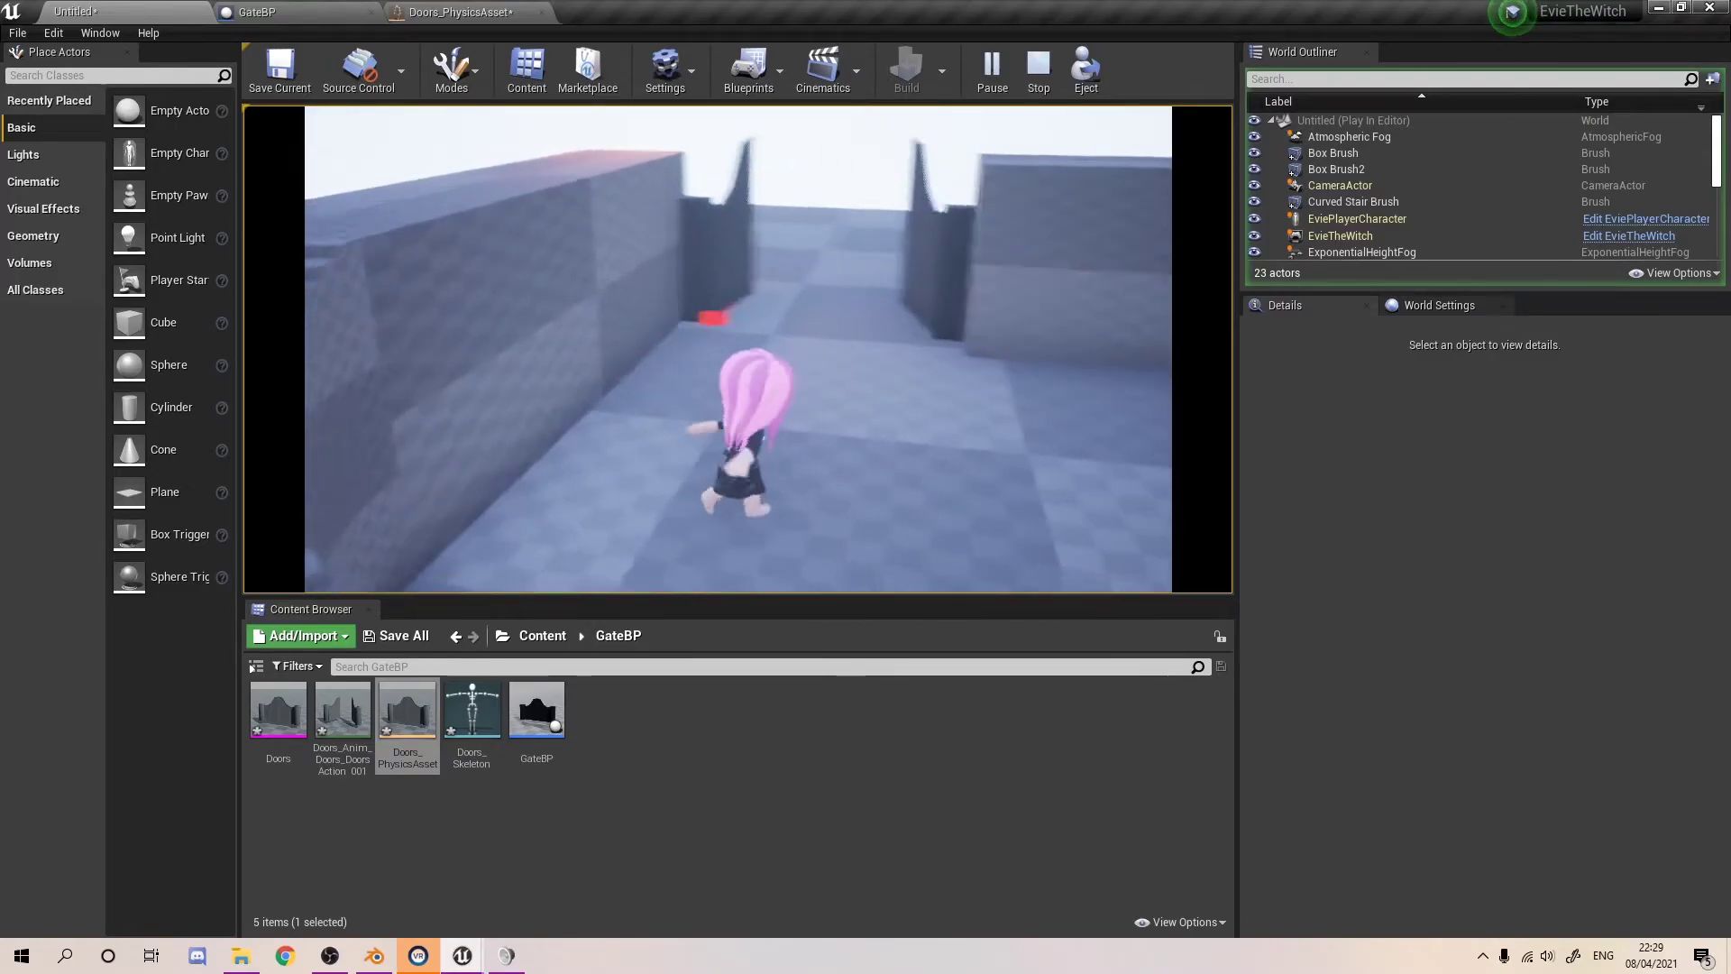
{"action": "key", "text": "w"}
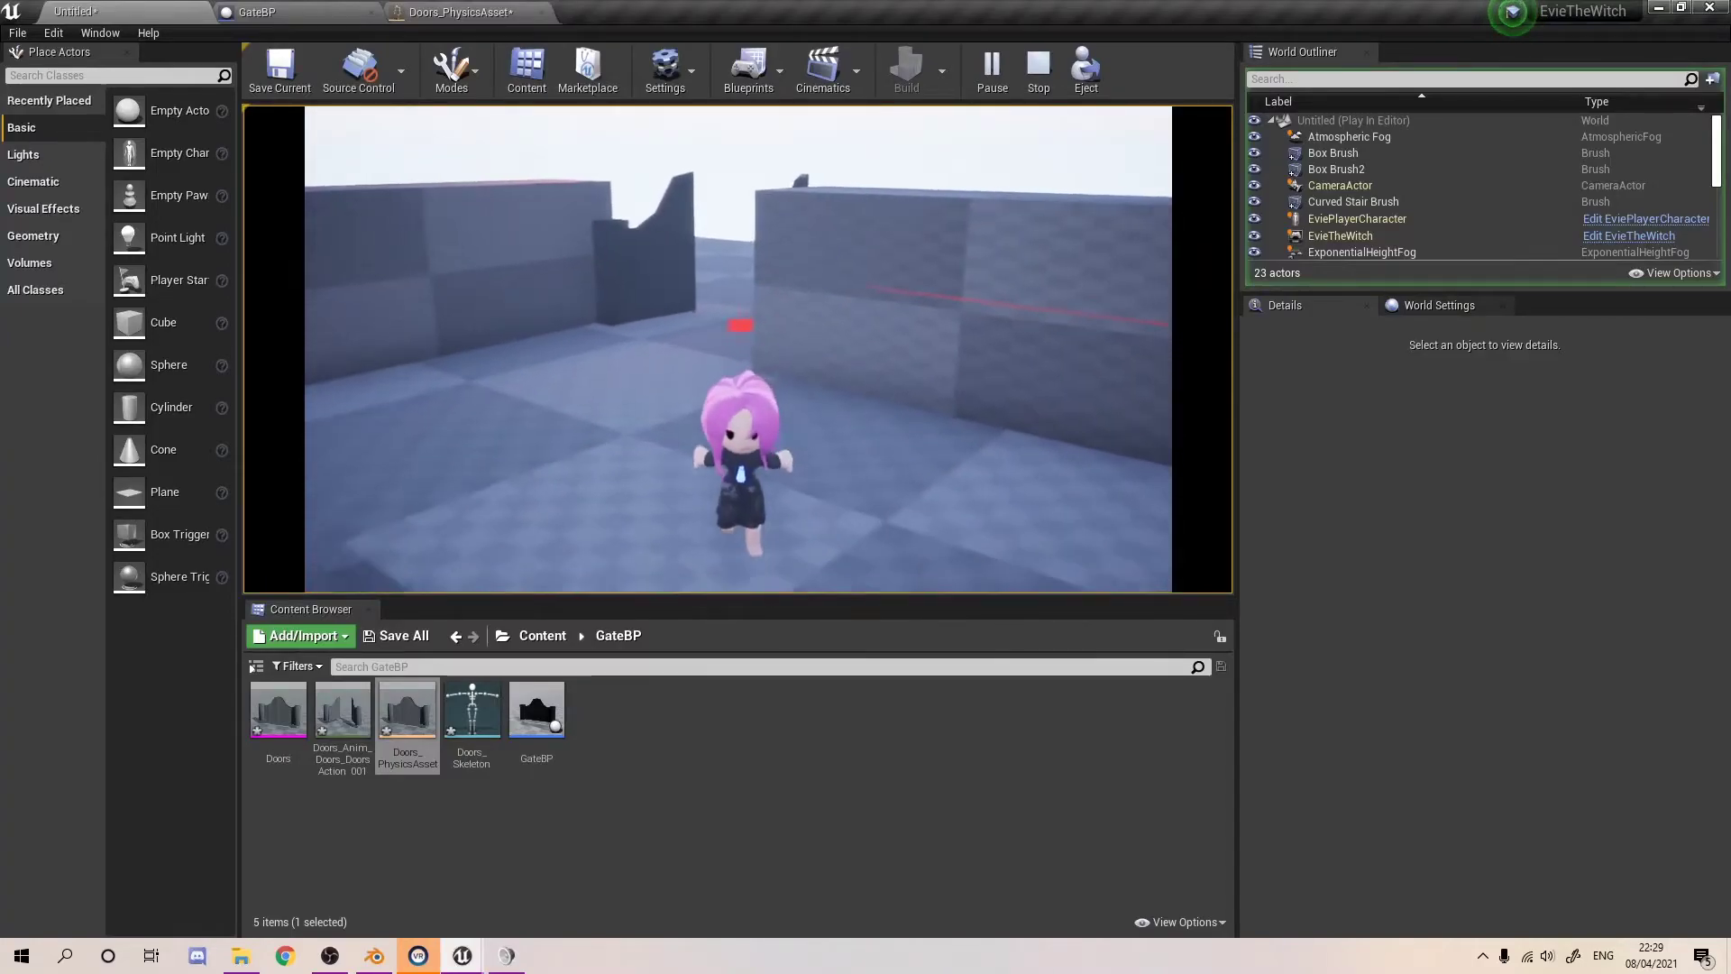
{"action": "key", "text": "w"}
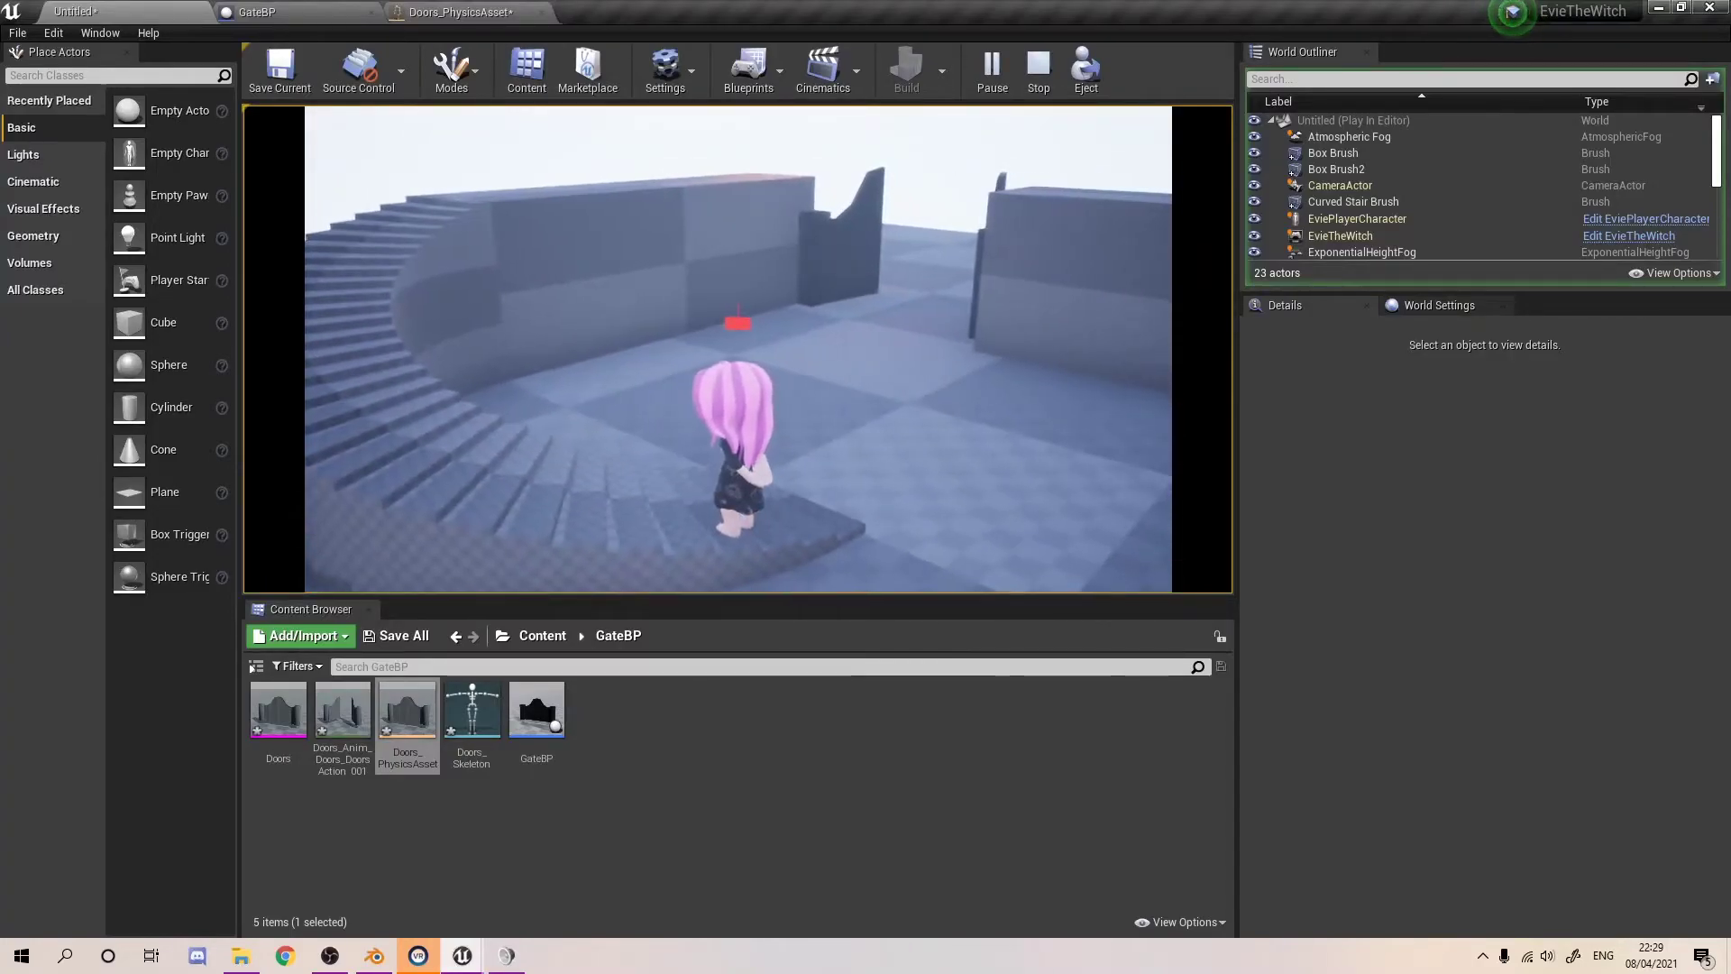
{"action": "key", "text": "Escape"}
- Create an Actor Blueprint Class named Key in the GateBP content folder
{"action": "key", "text": "w"}
{"action": "right_click_drag", "start_coordinate": [738, 348], "coordinate": [826, 350]}
{"action": "scroll", "coordinate": [786, 237], "scroll_direction": "down", "scroll_amount": 5}
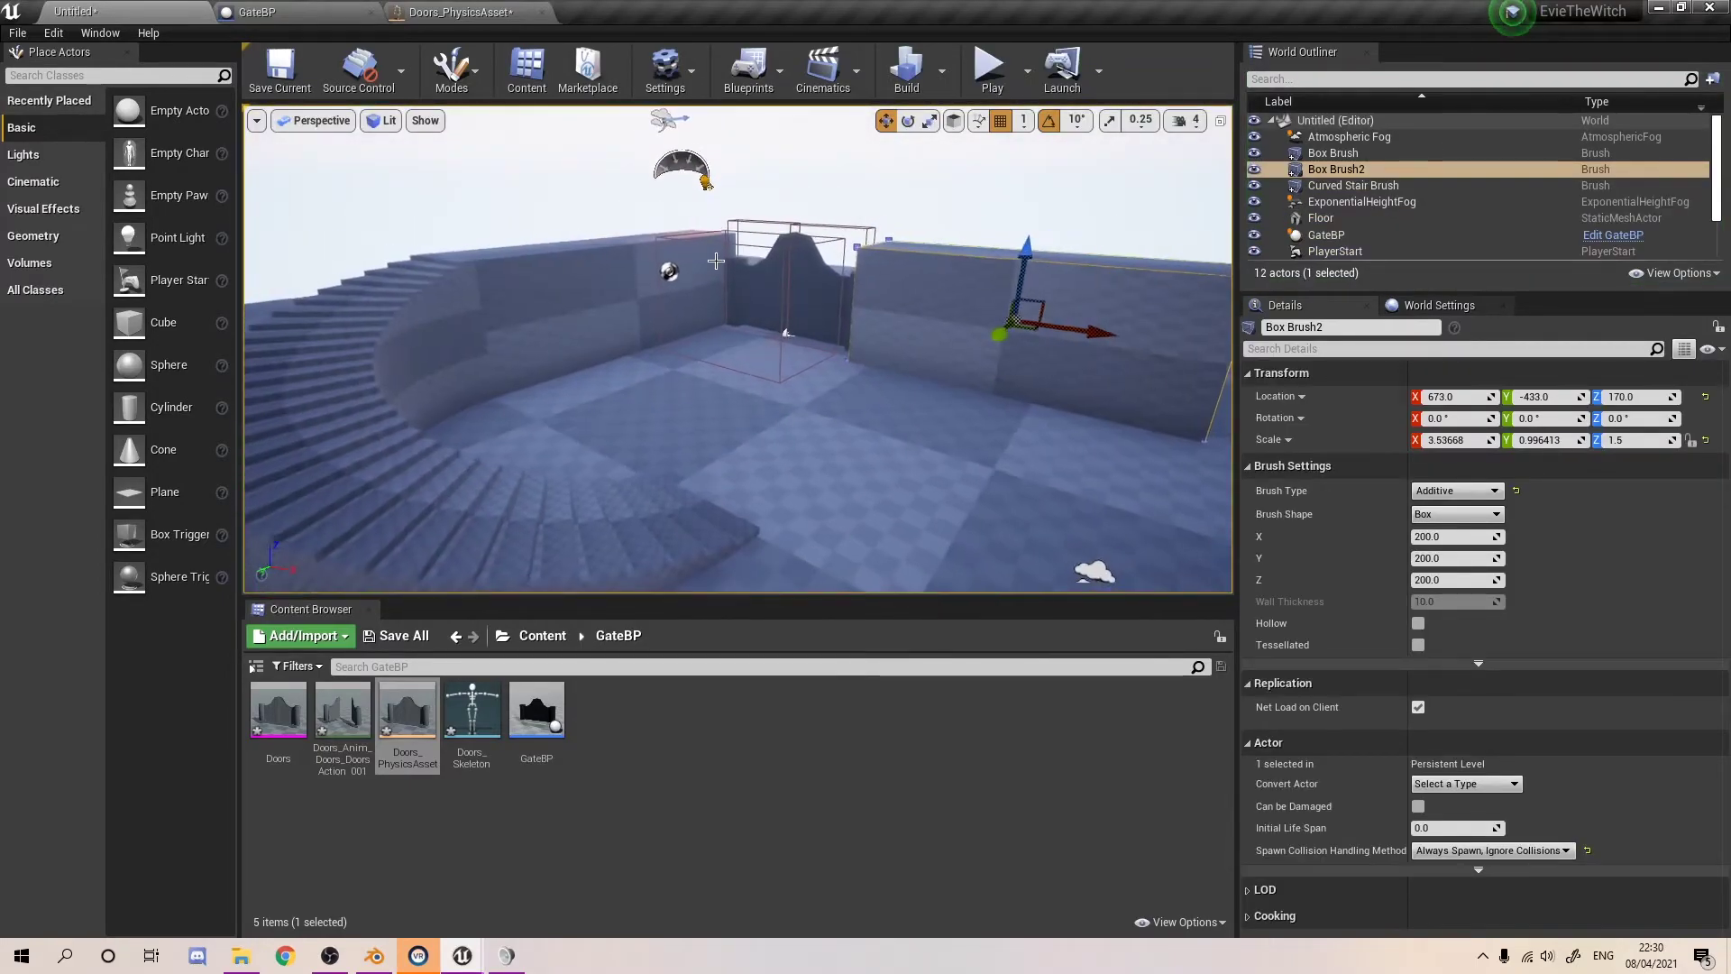
{"action": "left_click", "coordinate": [468, 861]}
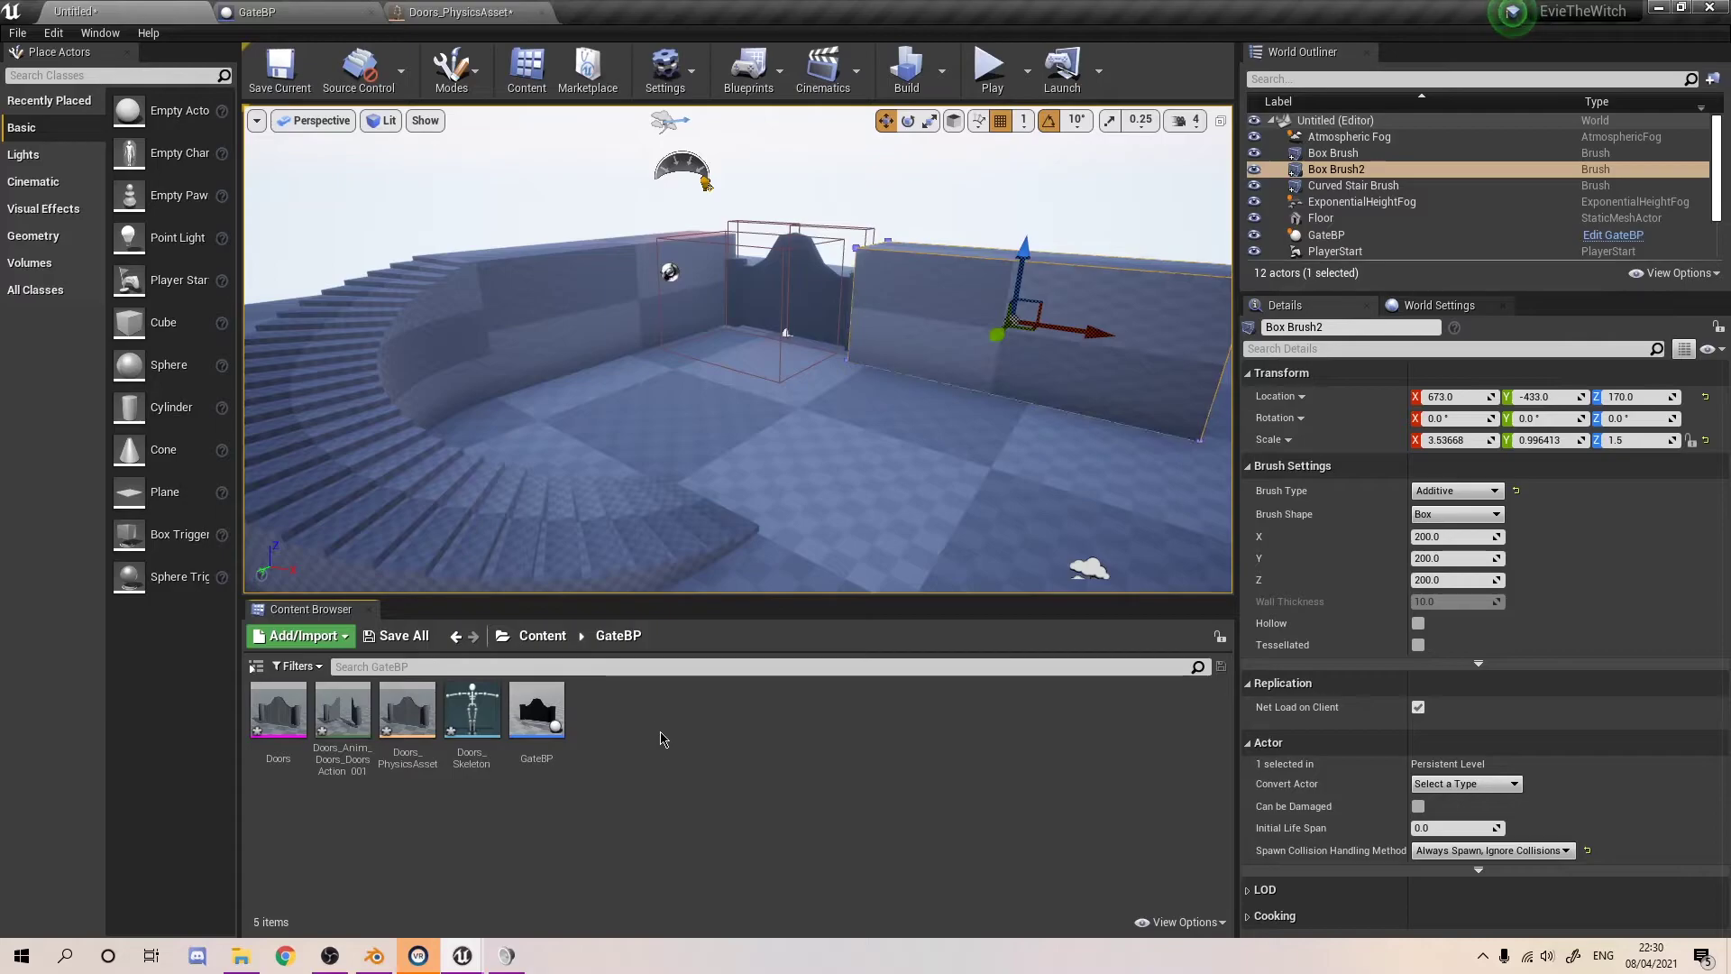
{"action": "right_click", "coordinate": [659, 730]}
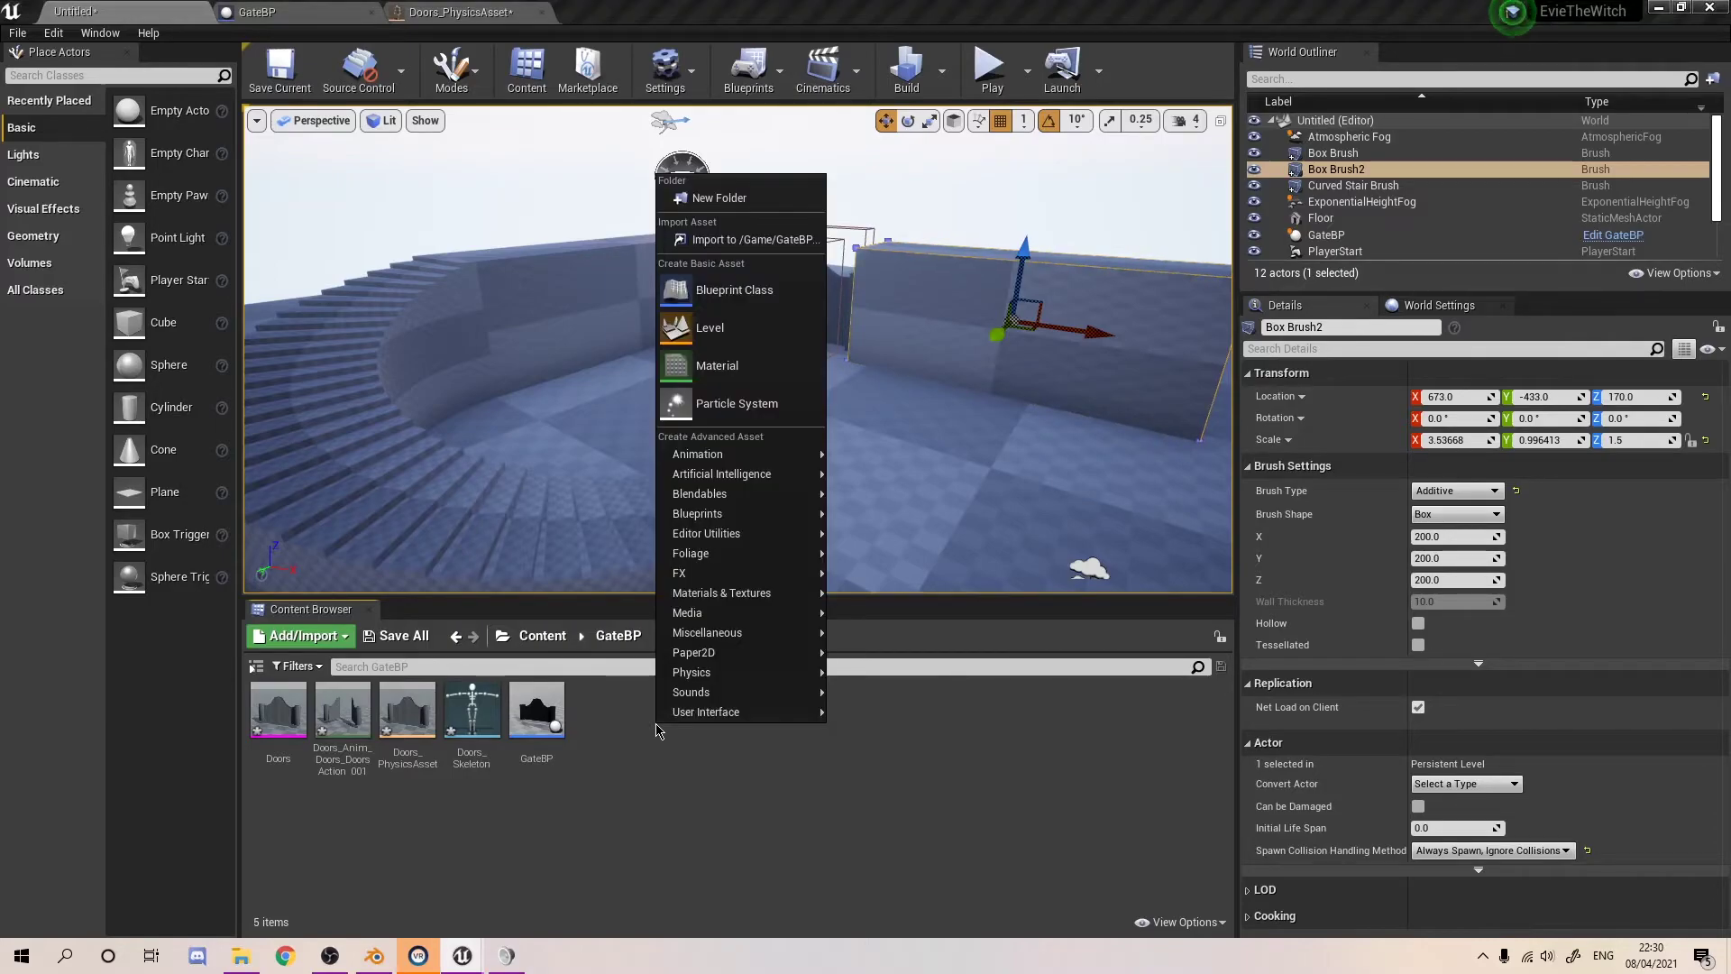
{"action": "left_click", "coordinate": [755, 294]}
{"action": "left_click", "coordinate": [739, 297]}
{"action": "type", "text": "Key"}
{"action": "key", "text": "Return"}
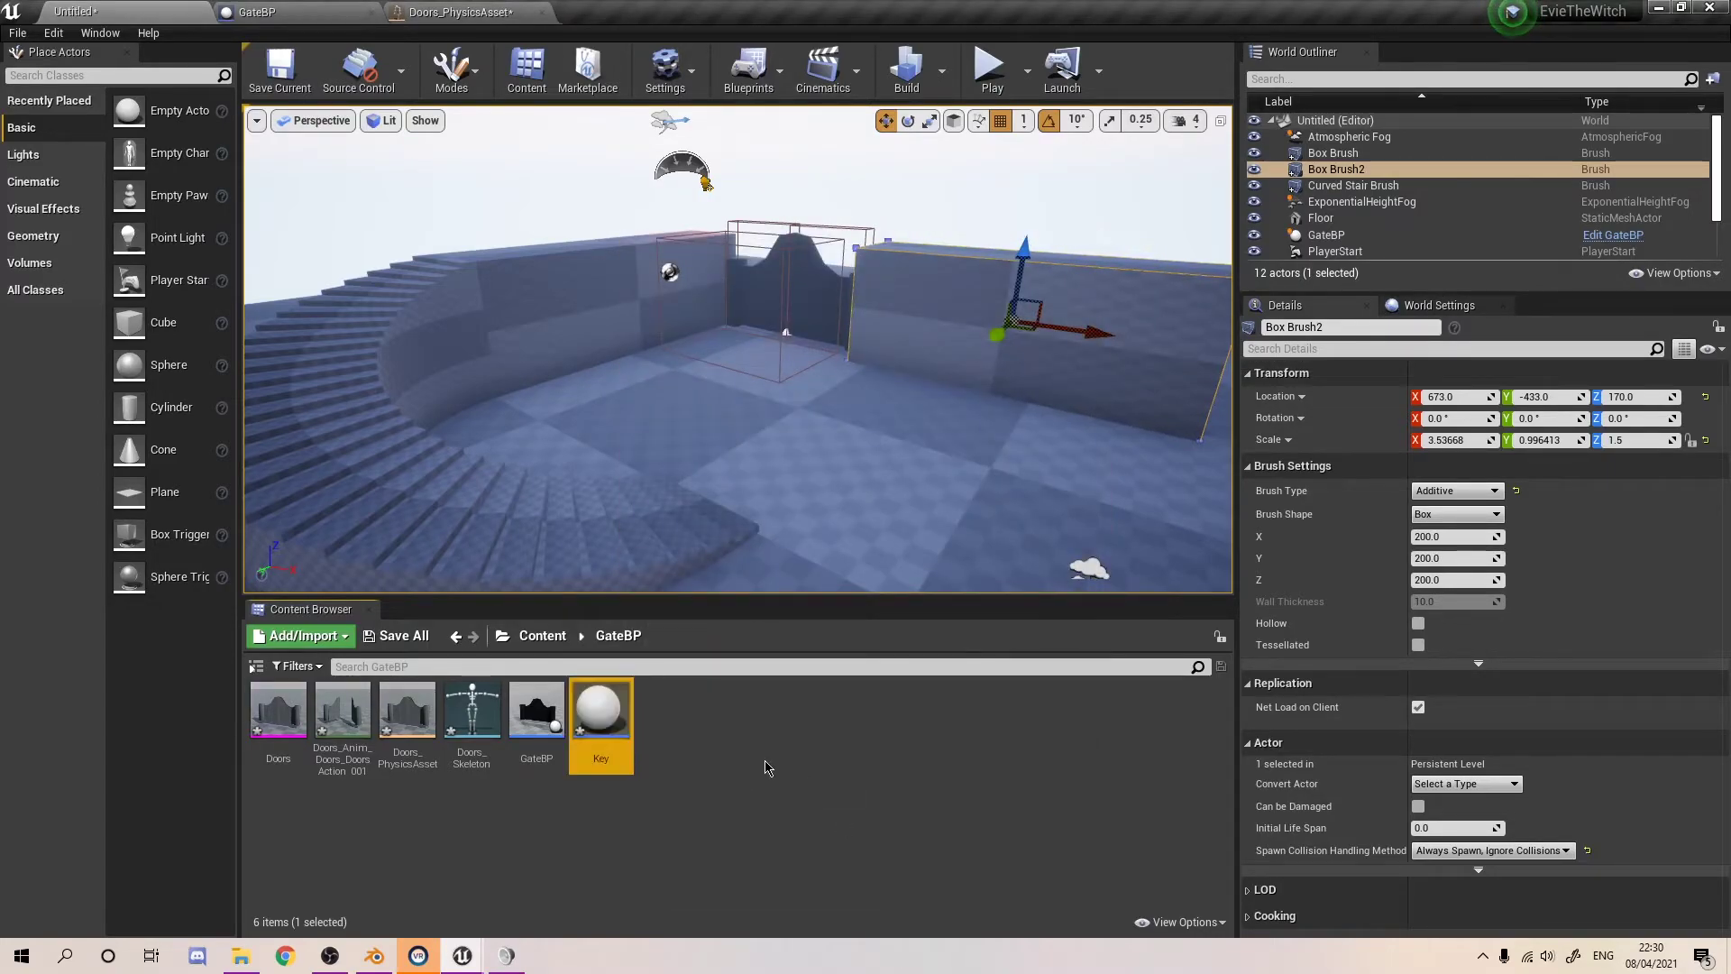
- Open the Key blueprint and add a Cube component to it
{"action": "double_click", "coordinate": [628, 704]}
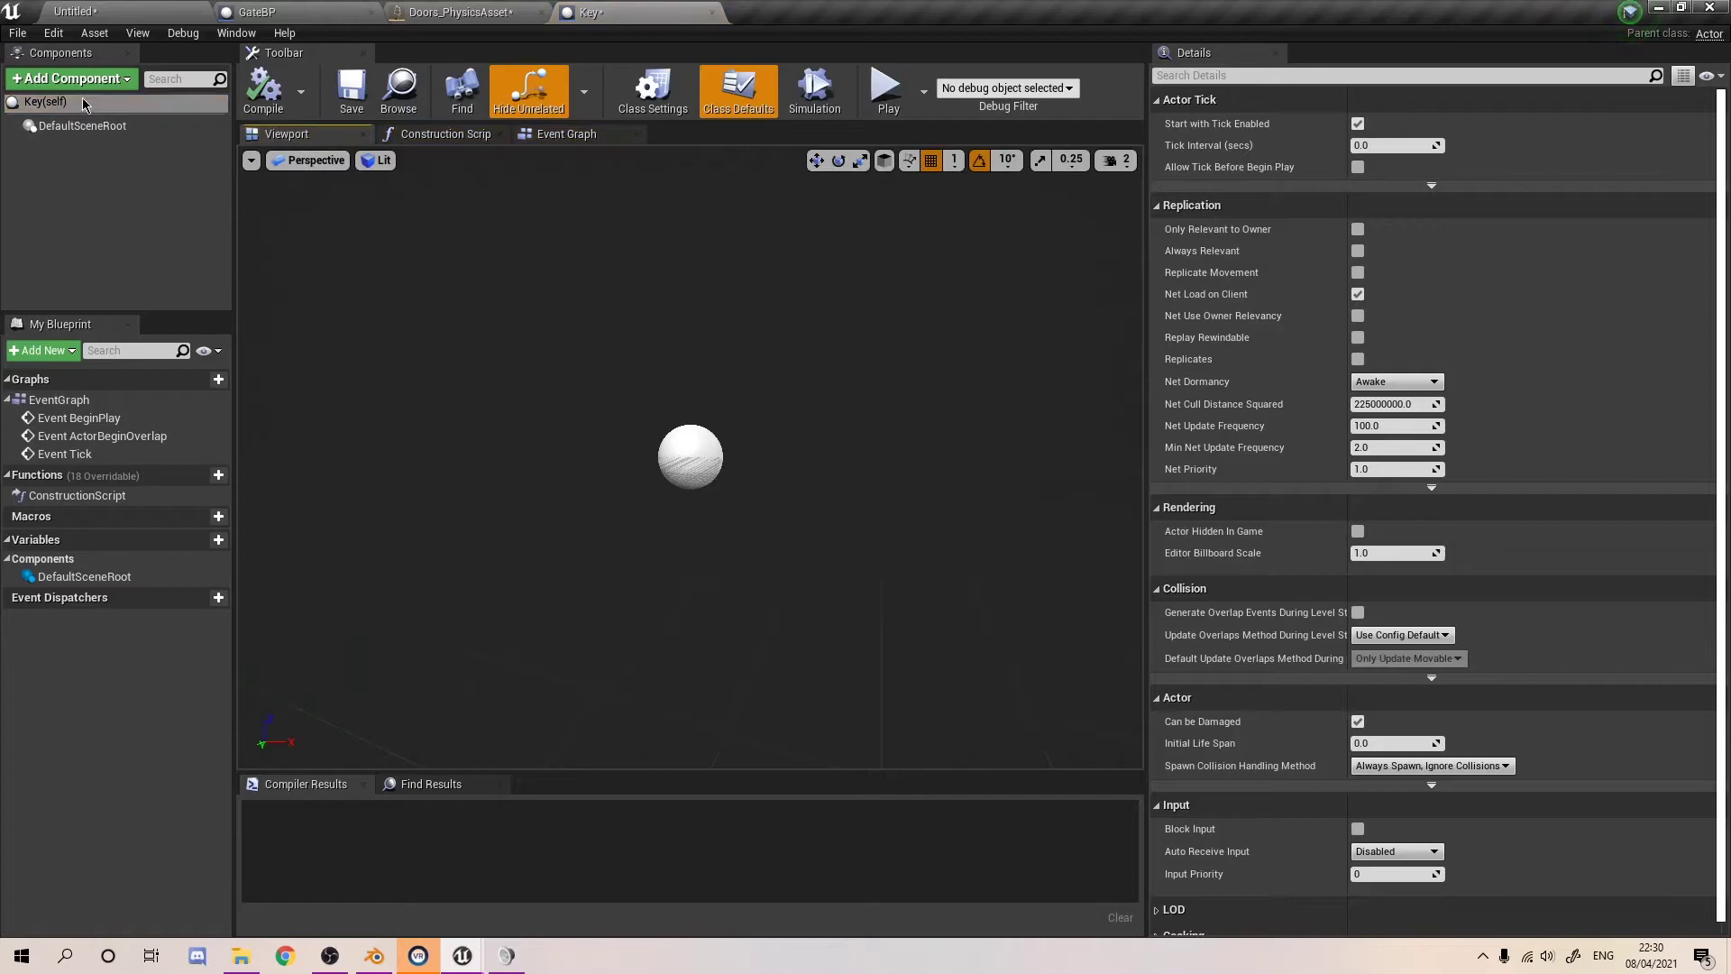
{"action": "left_click", "coordinate": [78, 81]}
{"action": "type", "text": "Box"}
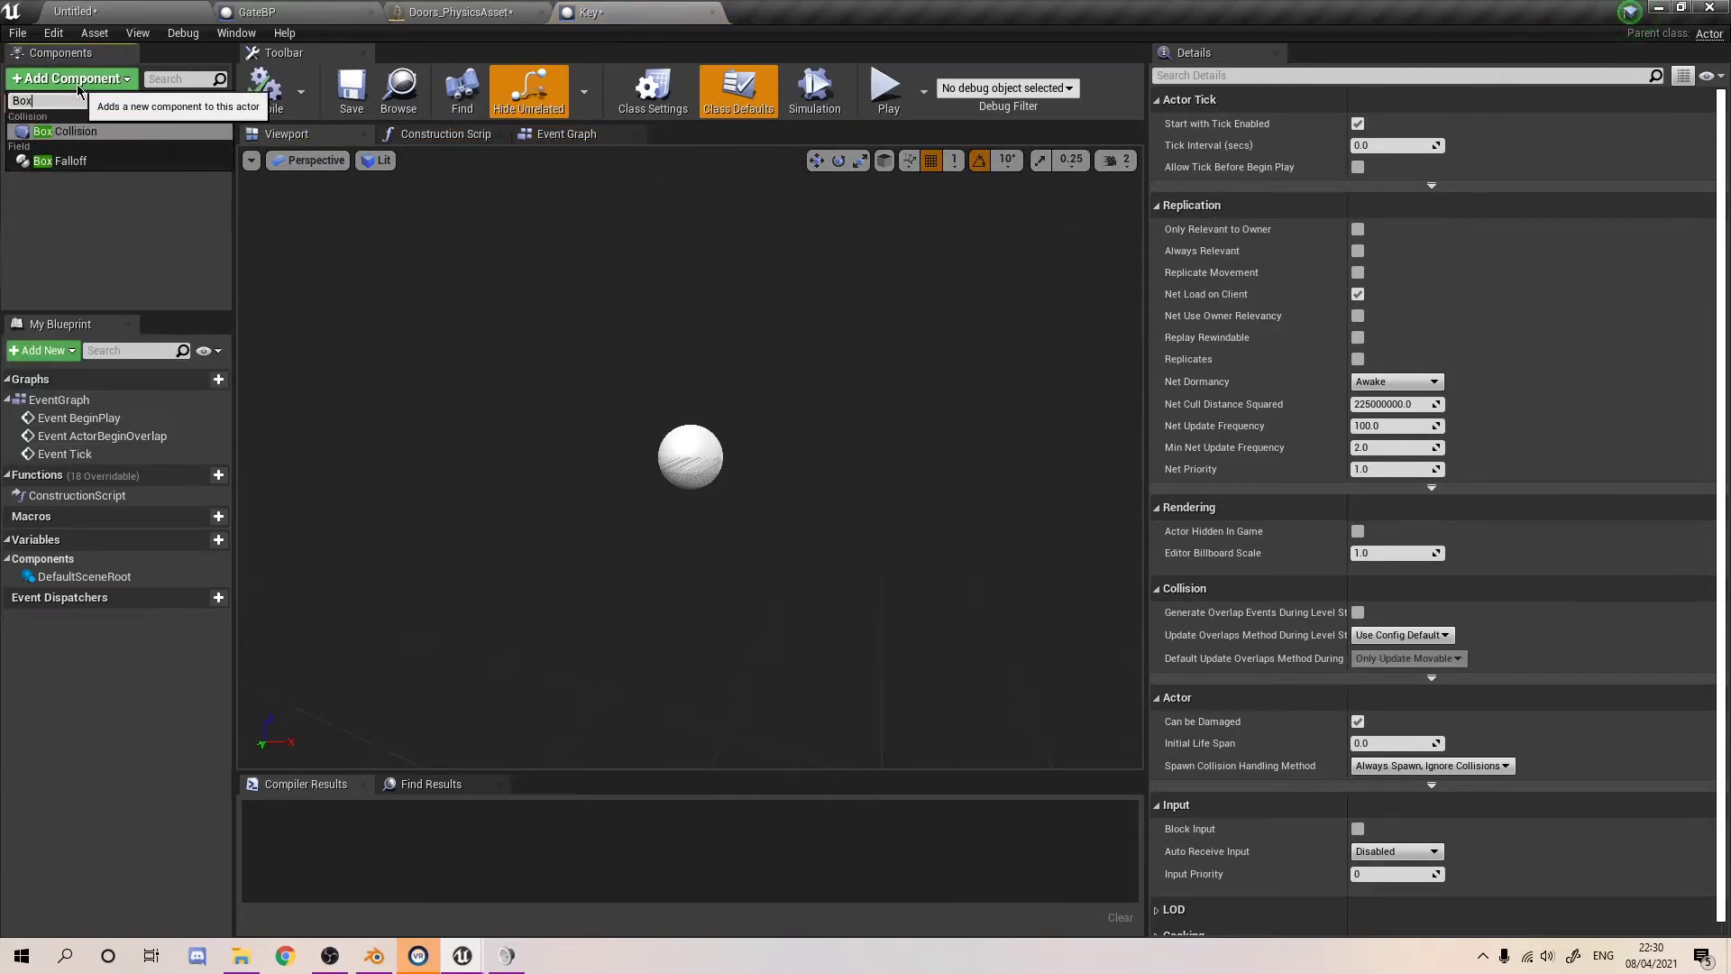
{"action": "key", "text": "BackSpace"}
{"action": "key", "text": "BackSpace"}
{"action": "key", "text": "BackSpace"}
{"action": "type", "text": "Cube"}
{"action": "key", "text": "Return"}
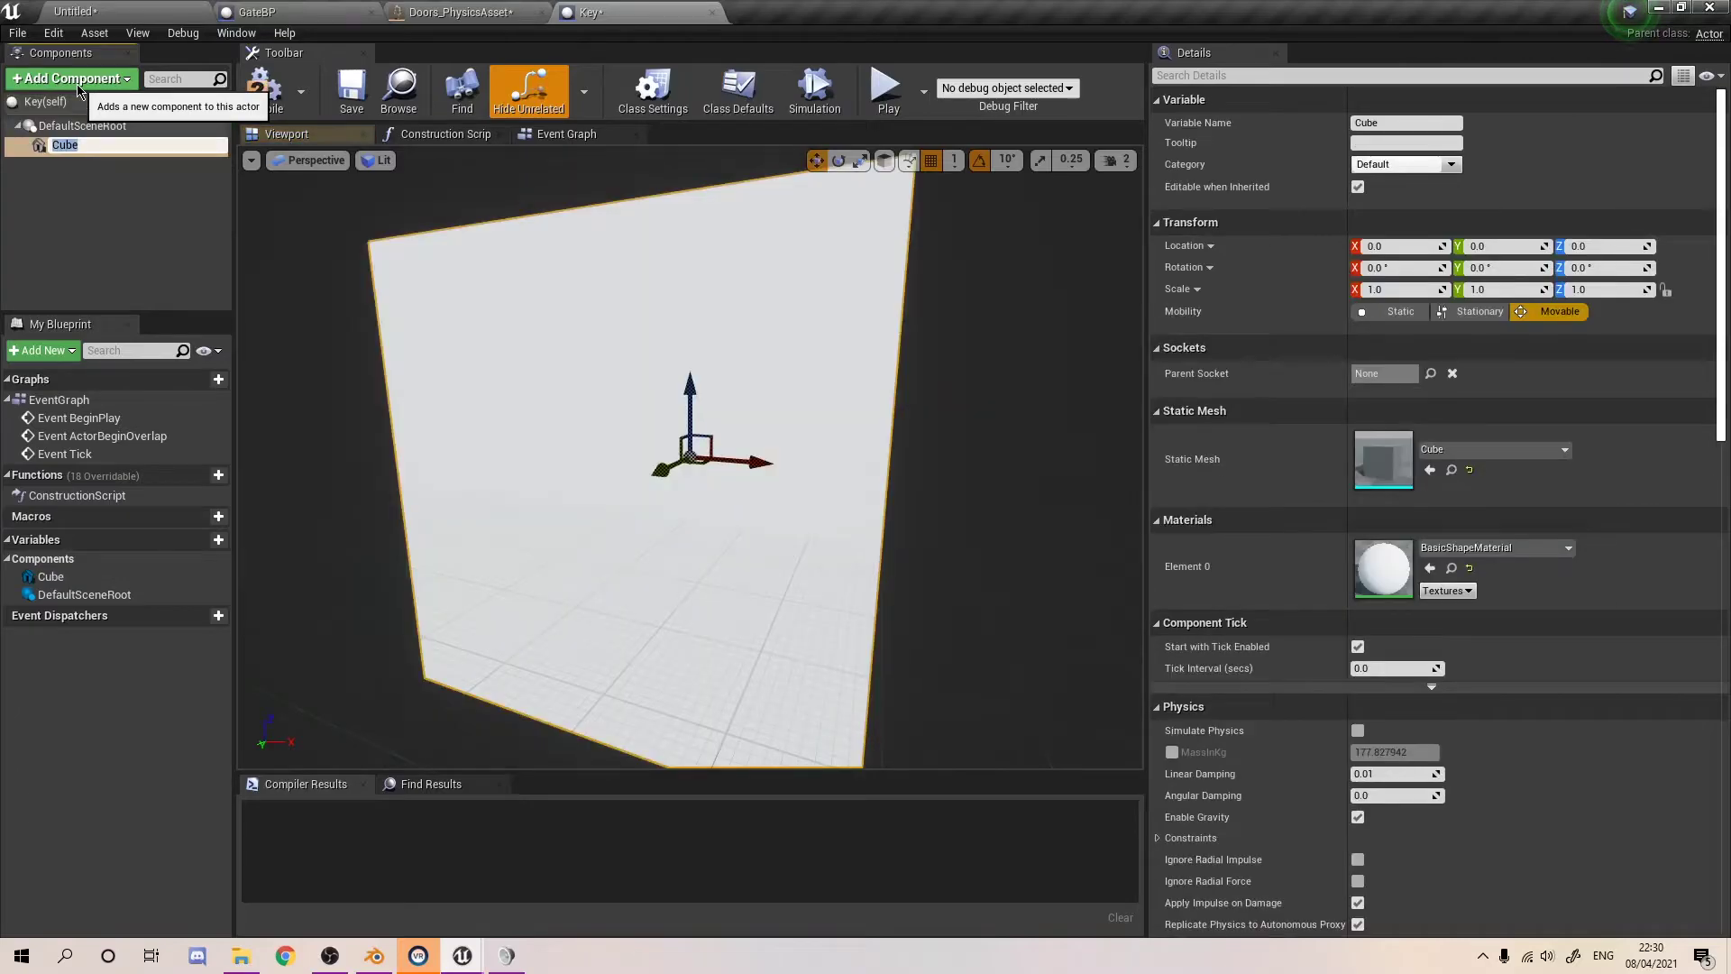
- Add a Rotating Movement component to the Key blueprint and compile it
{"action": "left_click", "coordinate": [76, 206]}
{"action": "left_click", "coordinate": [69, 79]}
{"action": "type", "text": "Roat"}
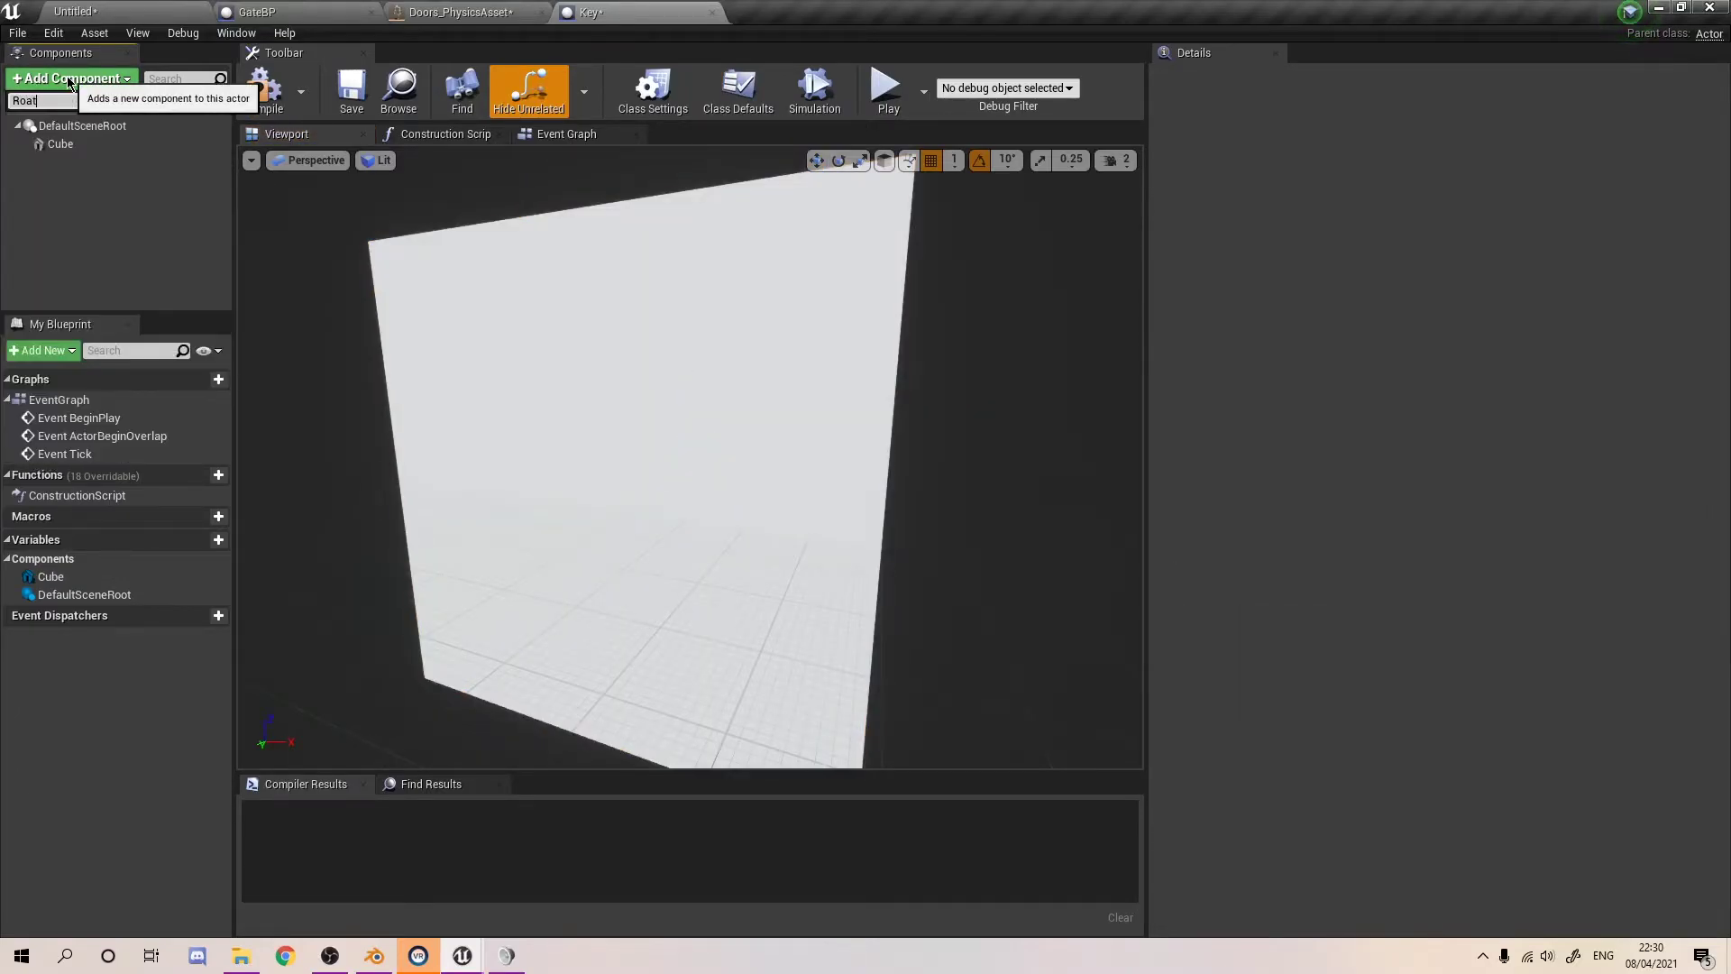
{"action": "key", "text": "BackSpace"}
{"action": "type", "text": "t"}
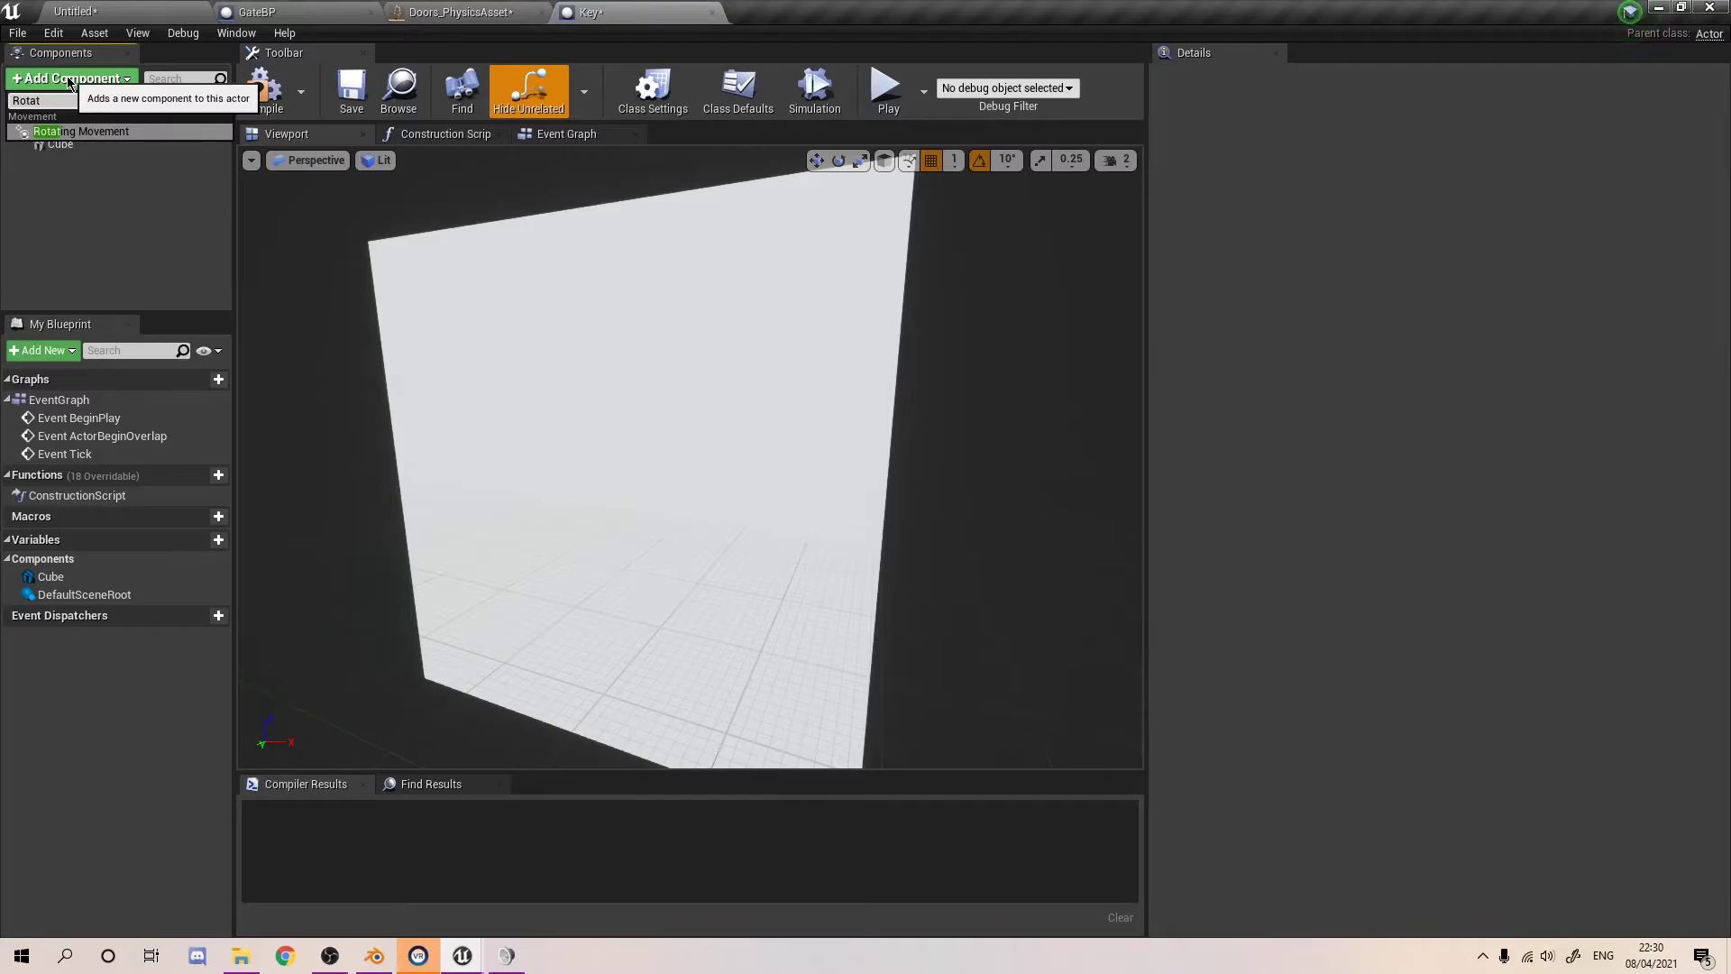
{"action": "type", "text": "at"}
{"action": "key", "text": "Return"}
{"action": "left_click", "coordinate": [65, 248]}
{"action": "left_click", "coordinate": [263, 90]}
- Scale the Cube component down uniformly to about 0.18 and compile the Key blueprint
{"action": "left_click", "coordinate": [762, 439]}
{"action": "left_click_drag", "start_coordinate": [690, 457], "coordinate": [581, 500]}
{"action": "left_click", "coordinate": [256, 86]}
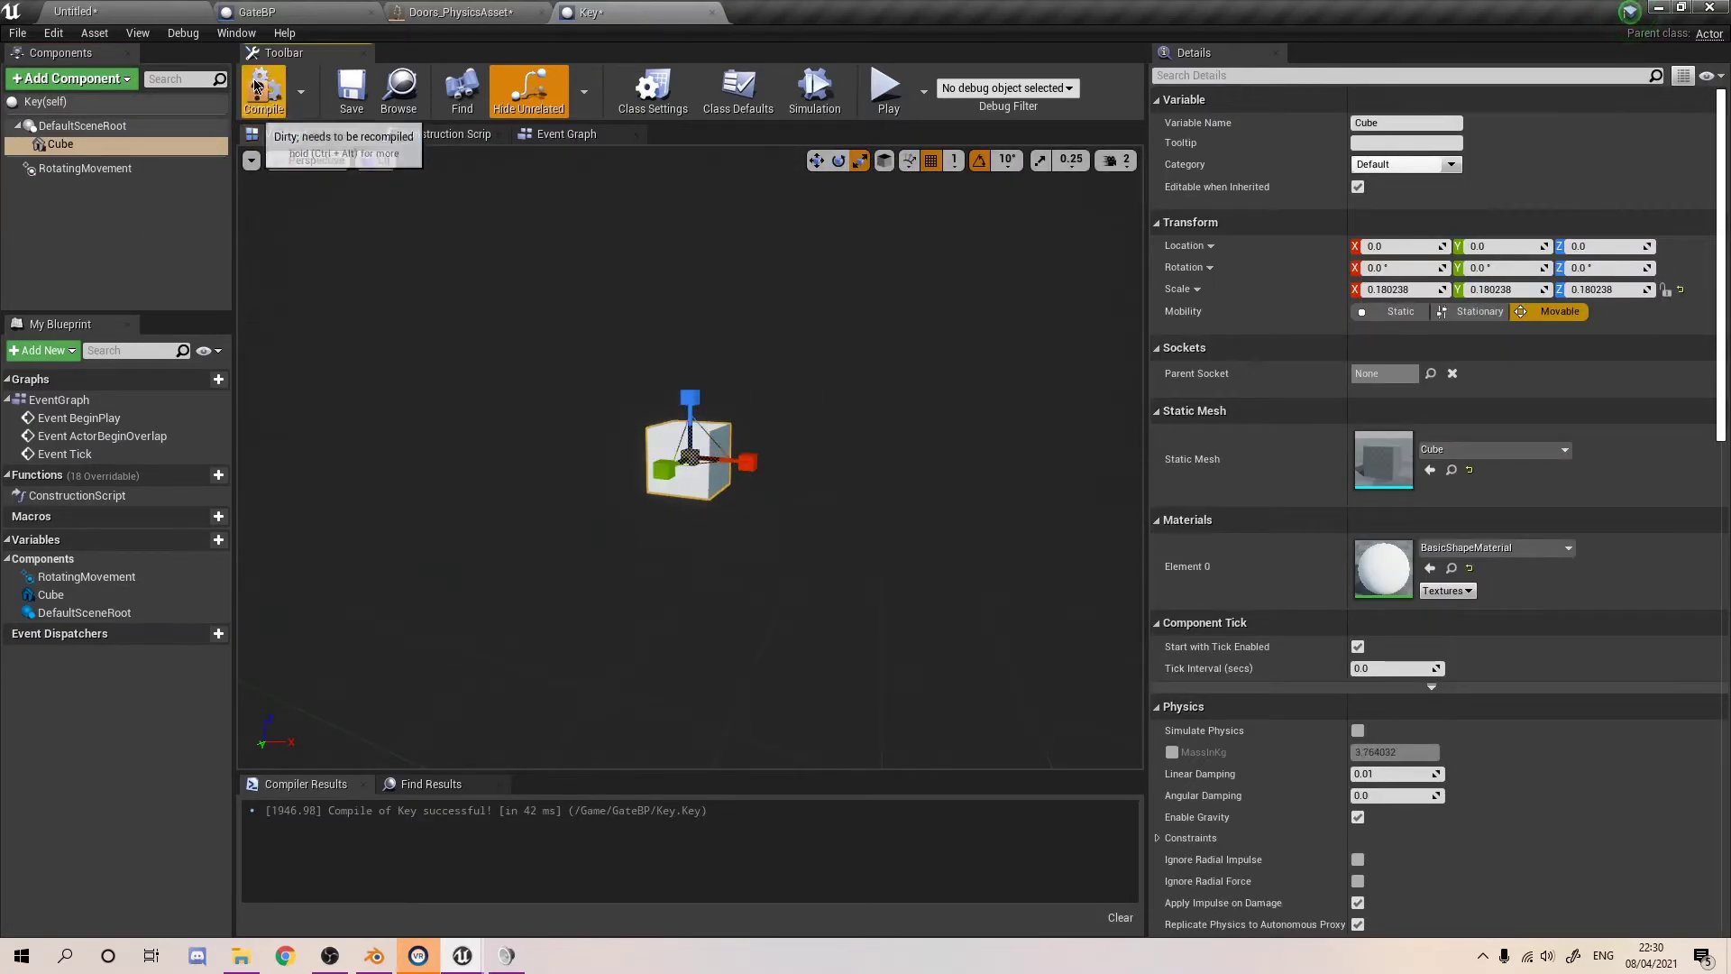
- Raise the Cube component to a Z location of 30 and compile the Key blueprint
{"action": "left_click_drag", "start_coordinate": [690, 456], "coordinate": [688, 290]}
{"action": "key", "text": "w"}
{"action": "left_click", "coordinate": [260, 96]}
- Place a Key actor on the level floor in front of the gate and play-test the level briefly
{"action": "left_click", "coordinate": [77, 11]}
{"action": "left_click", "coordinate": [607, 714]}
{"action": "left_click_drag", "start_coordinate": [607, 714], "coordinate": [793, 545]}
{"action": "key", "text": "f"}
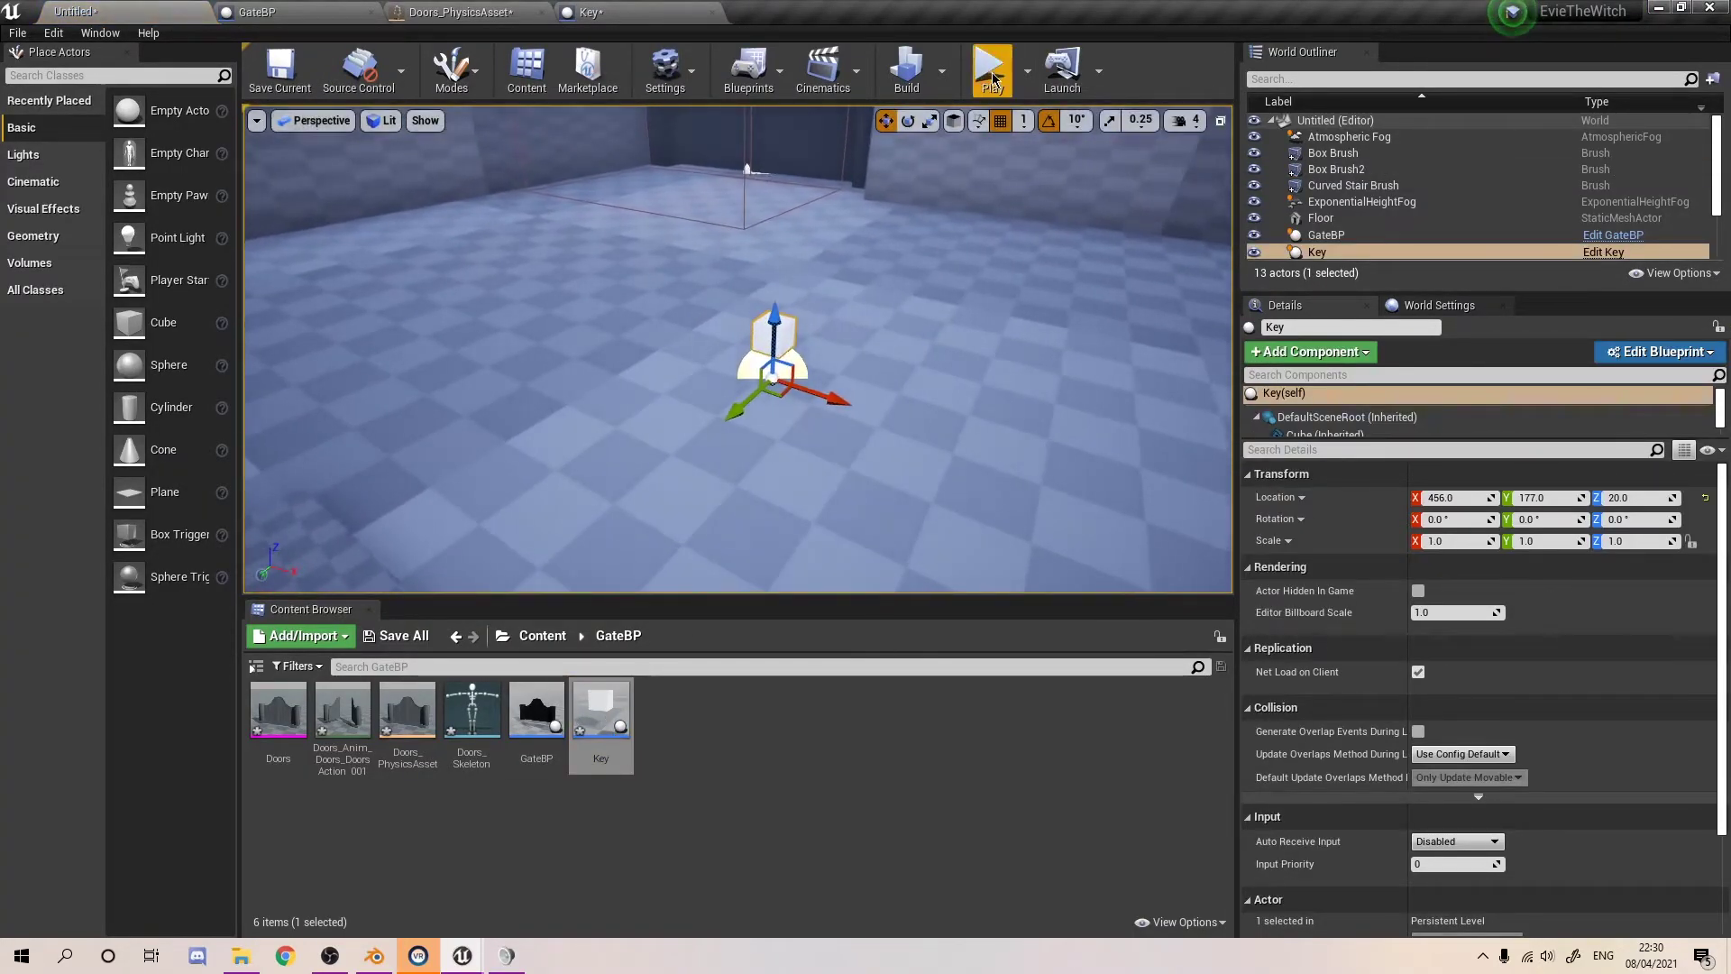
{"action": "left_click", "coordinate": [991, 81]}
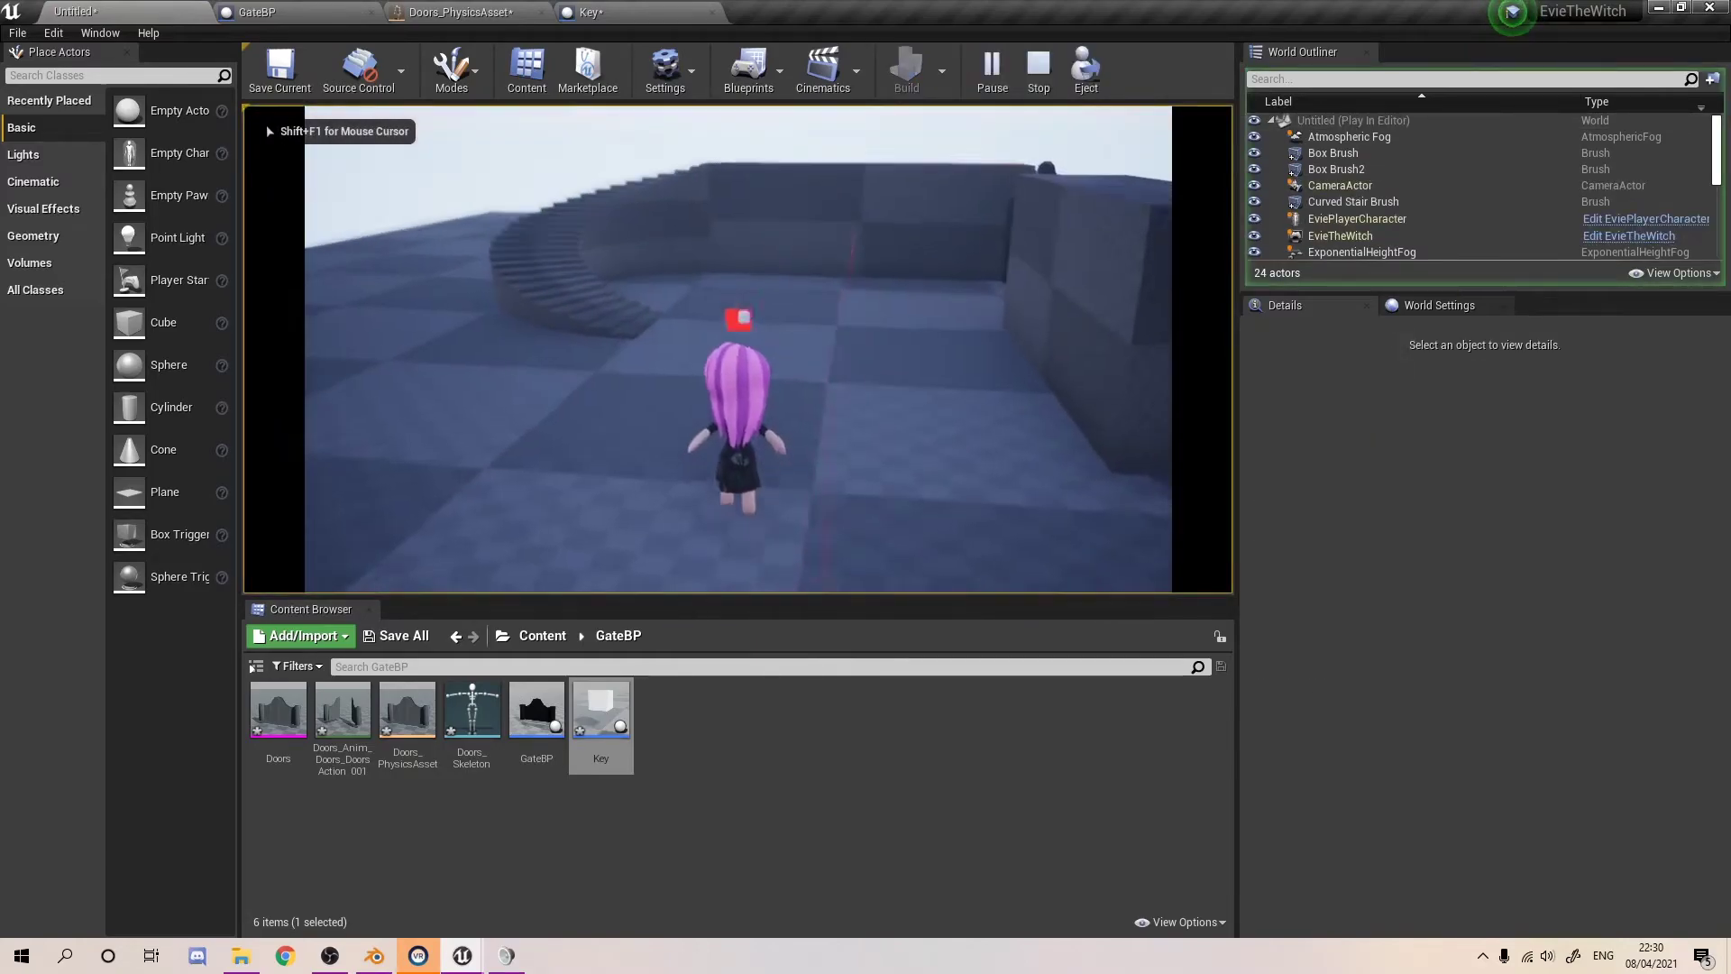
{"action": "key", "text": "Escape"}
- Scale the Key's Cube up uniformly to about 0.5, raise it to Z 94, and compile the blueprint
{"action": "left_click", "coordinate": [591, 12]}
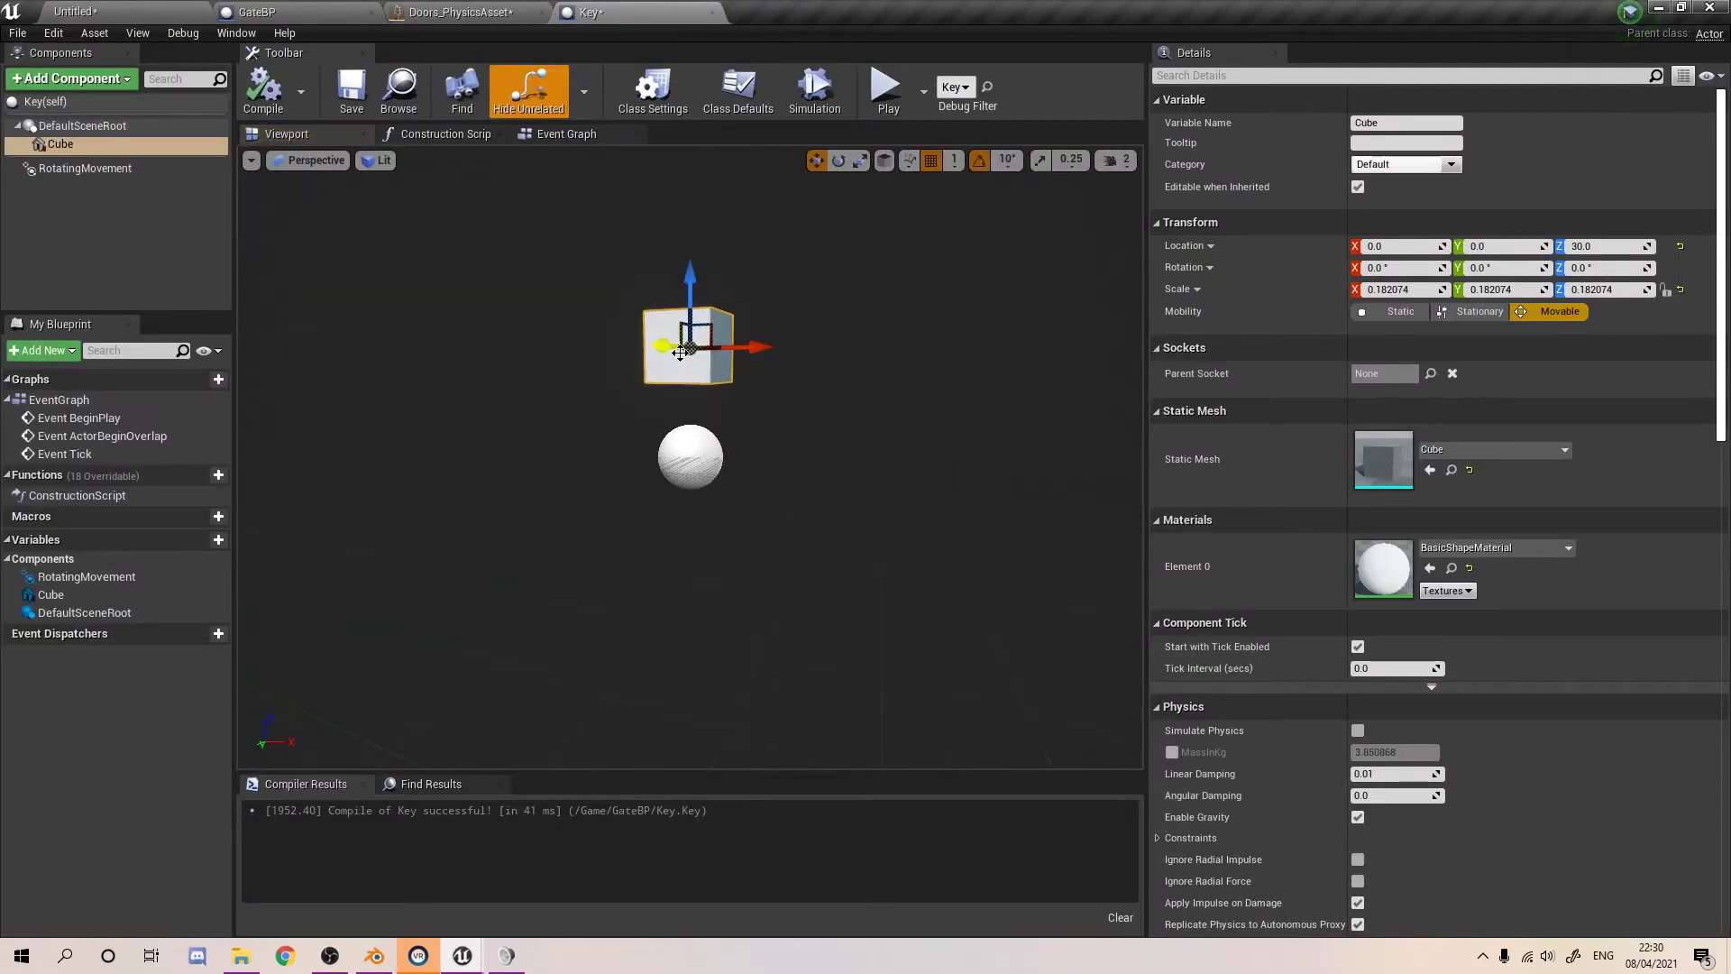
{"action": "key", "text": "r"}
{"action": "left_click_drag", "start_coordinate": [690, 347], "coordinate": [690, 59]}
{"action": "key", "text": "w"}
{"action": "left_click", "coordinate": [263, 90]}
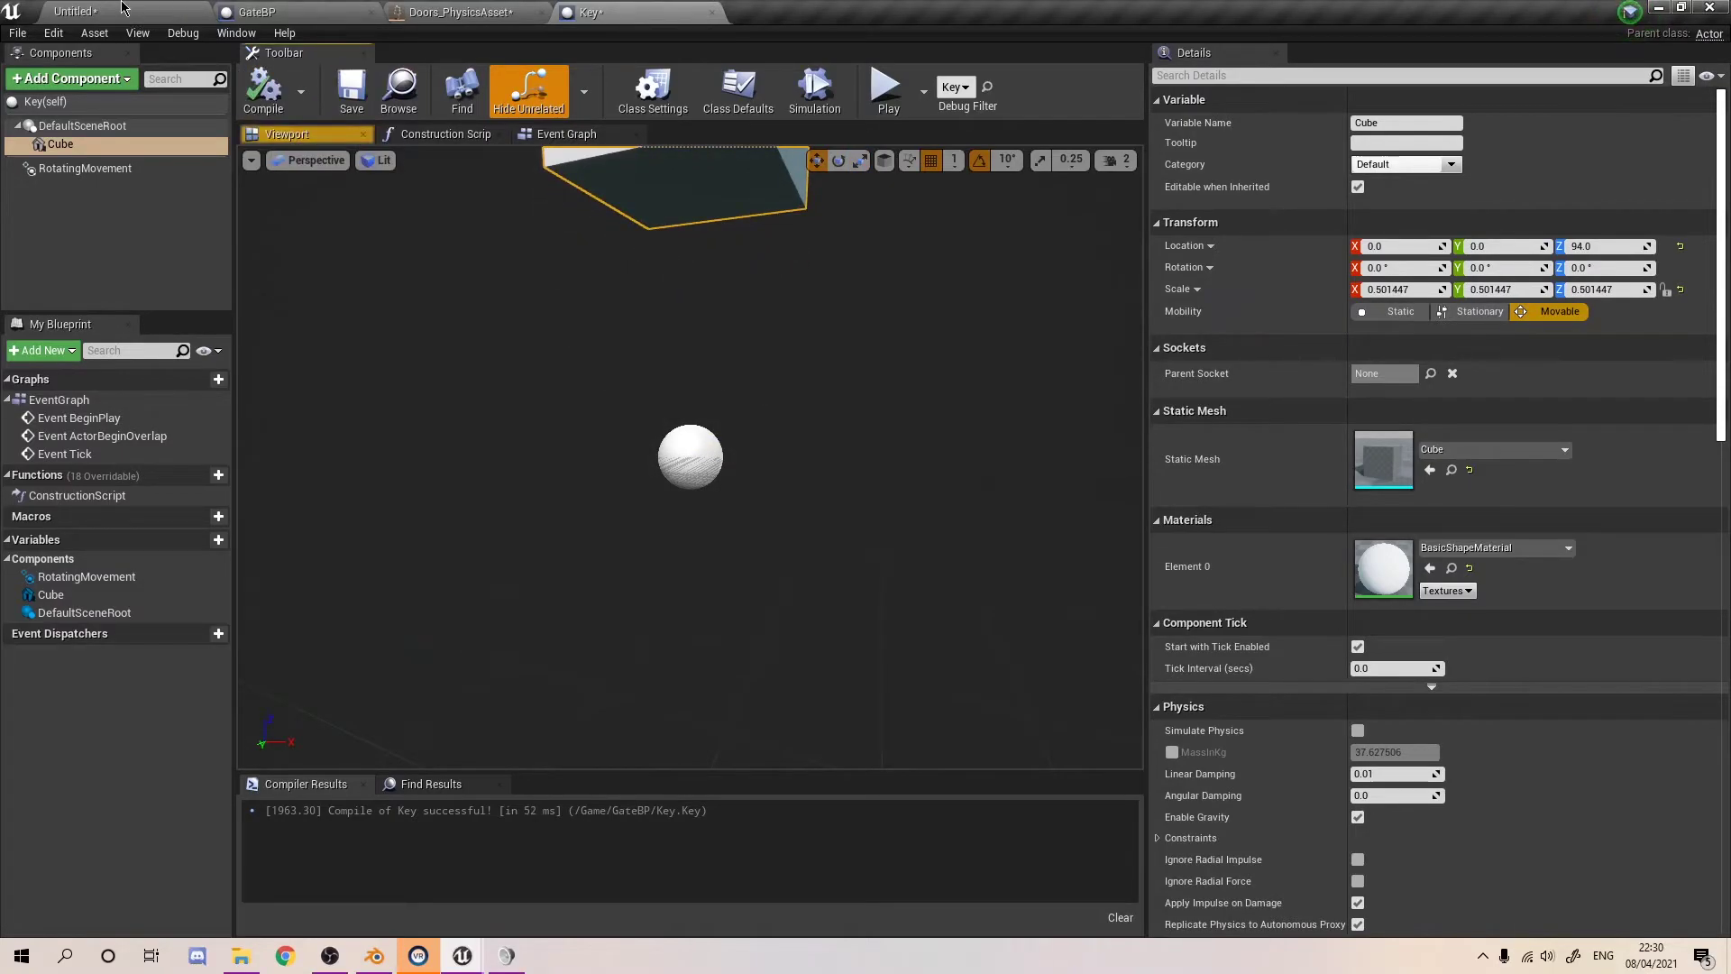
- Play-test the level to check the enlarged key's size and height
{"action": "left_click", "coordinate": [141, 9]}
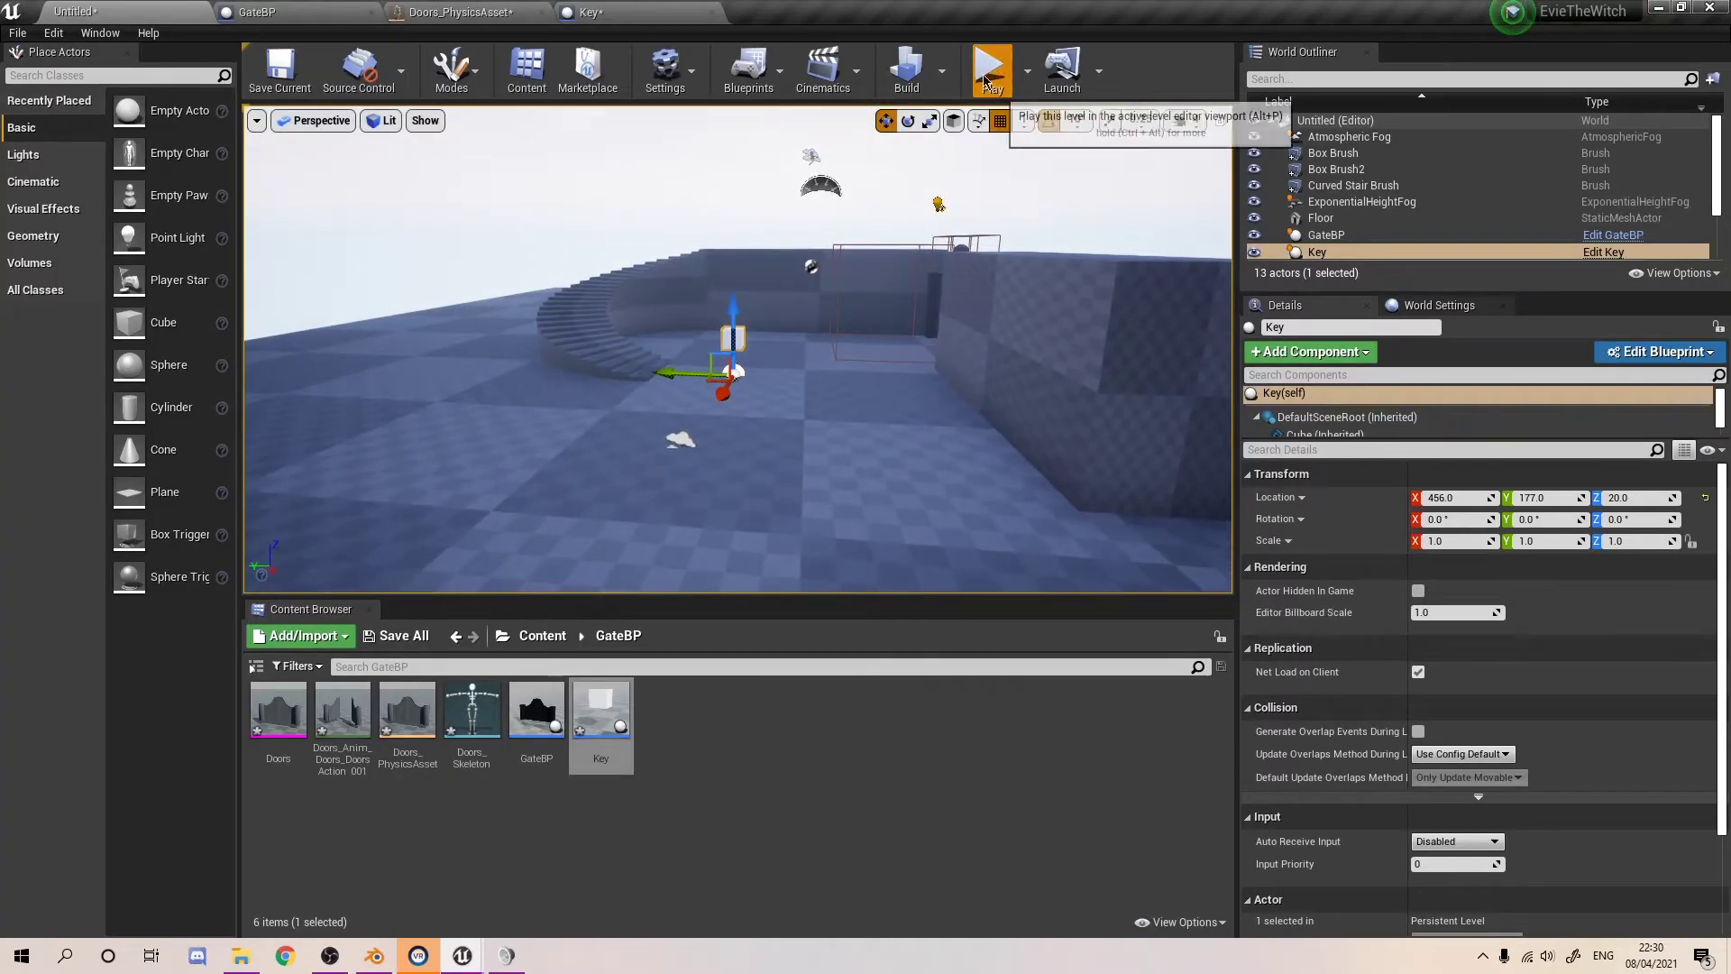
{"action": "left_click", "coordinate": [992, 70]}
{"action": "key", "text": "Escape"}
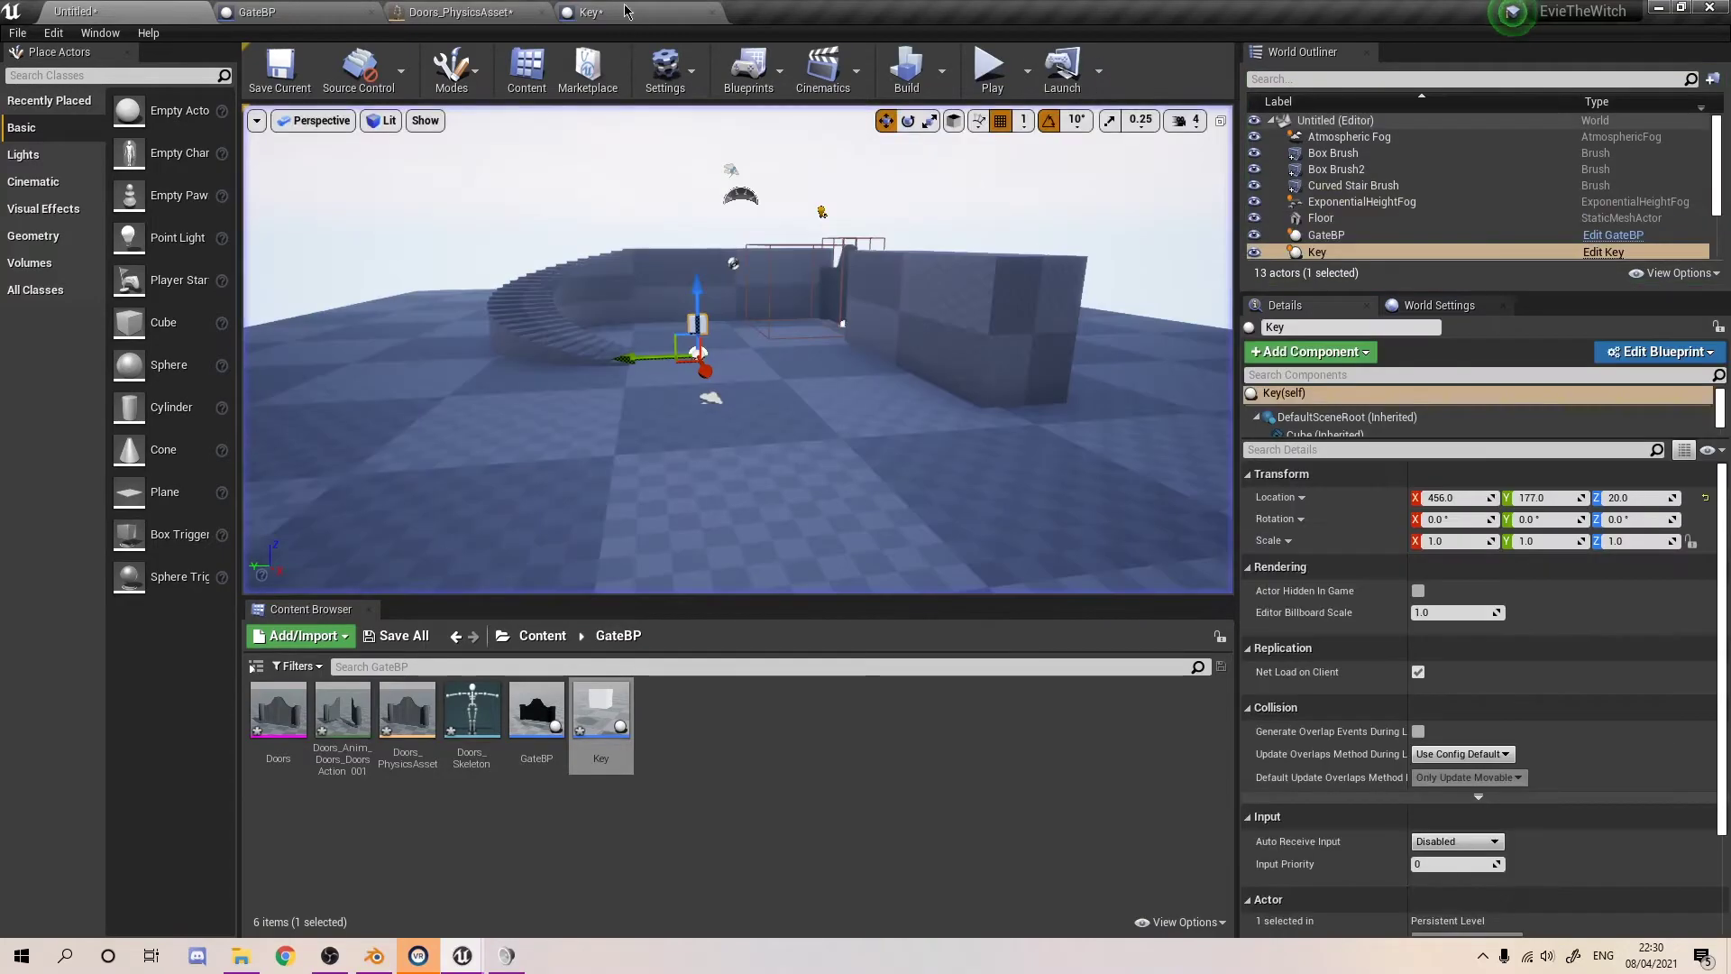
- Lower the Key's Cube component to a Z location of 77 and compile the blueprint
{"action": "left_click", "coordinate": [613, 11]}
{"action": "left_click_drag", "start_coordinate": [659, 155], "coordinate": [659, 205]}
{"action": "left_click", "coordinate": [264, 87]}
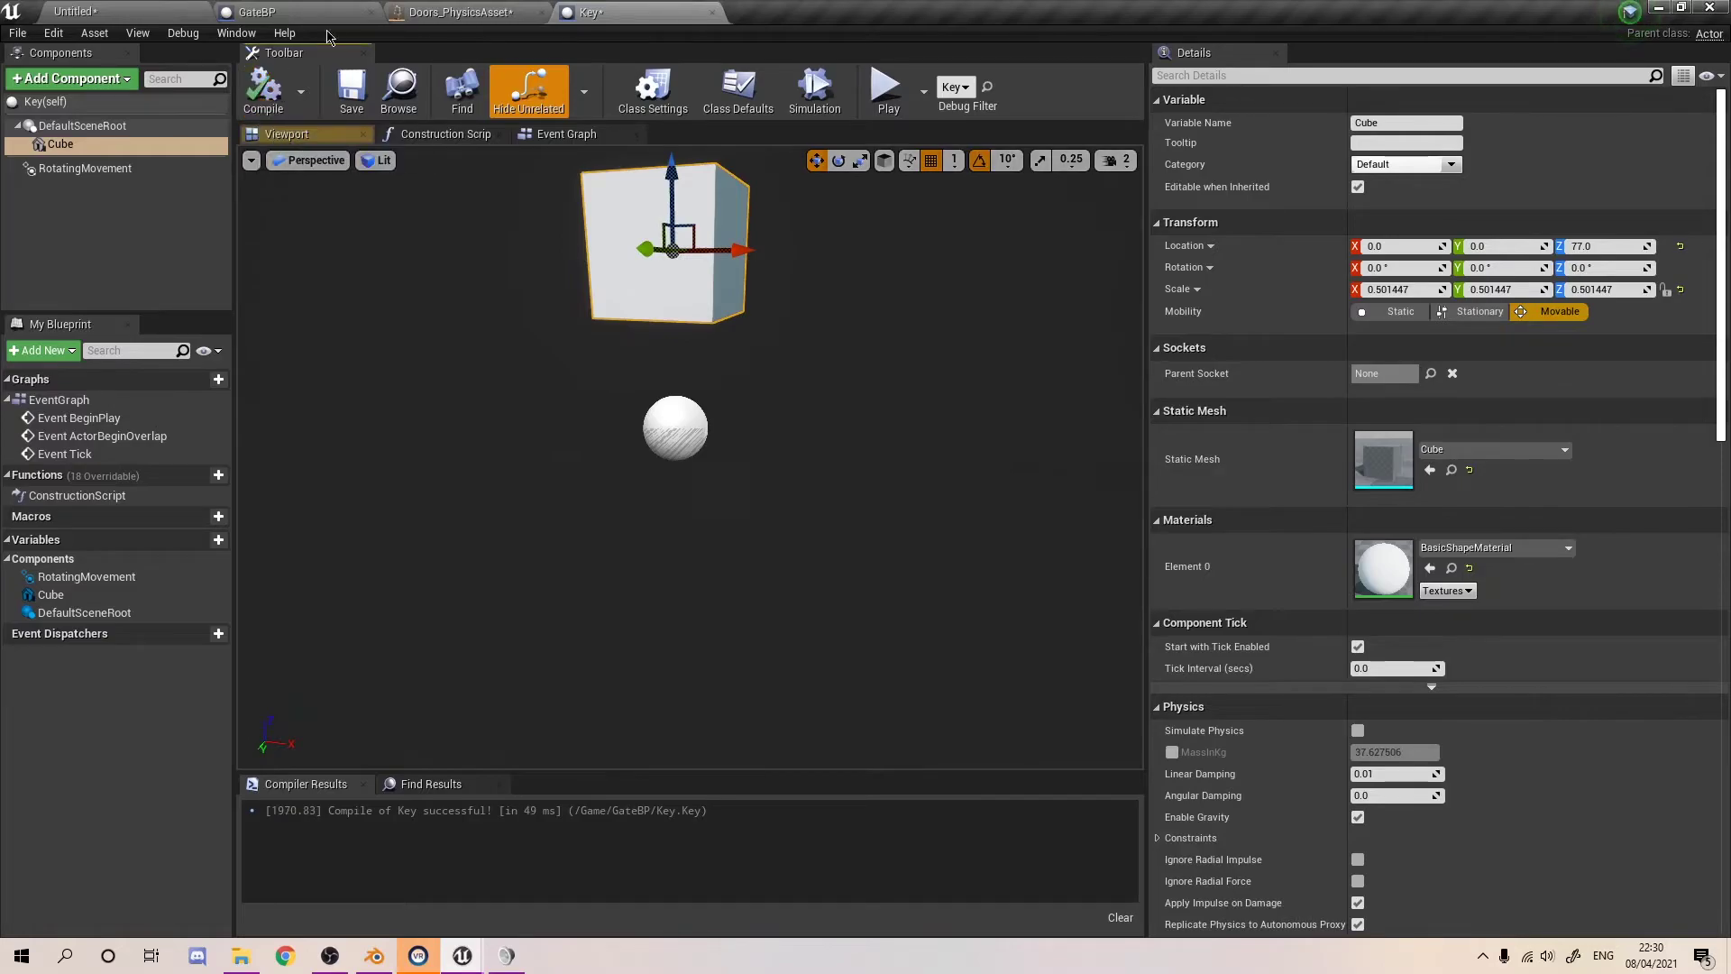
- In the GateBP Event Graph, move the Gate, Play Animation, Trigger and DestroyComponent nodes away from the Cast node to make room
{"action": "left_click", "coordinate": [284, 9]}
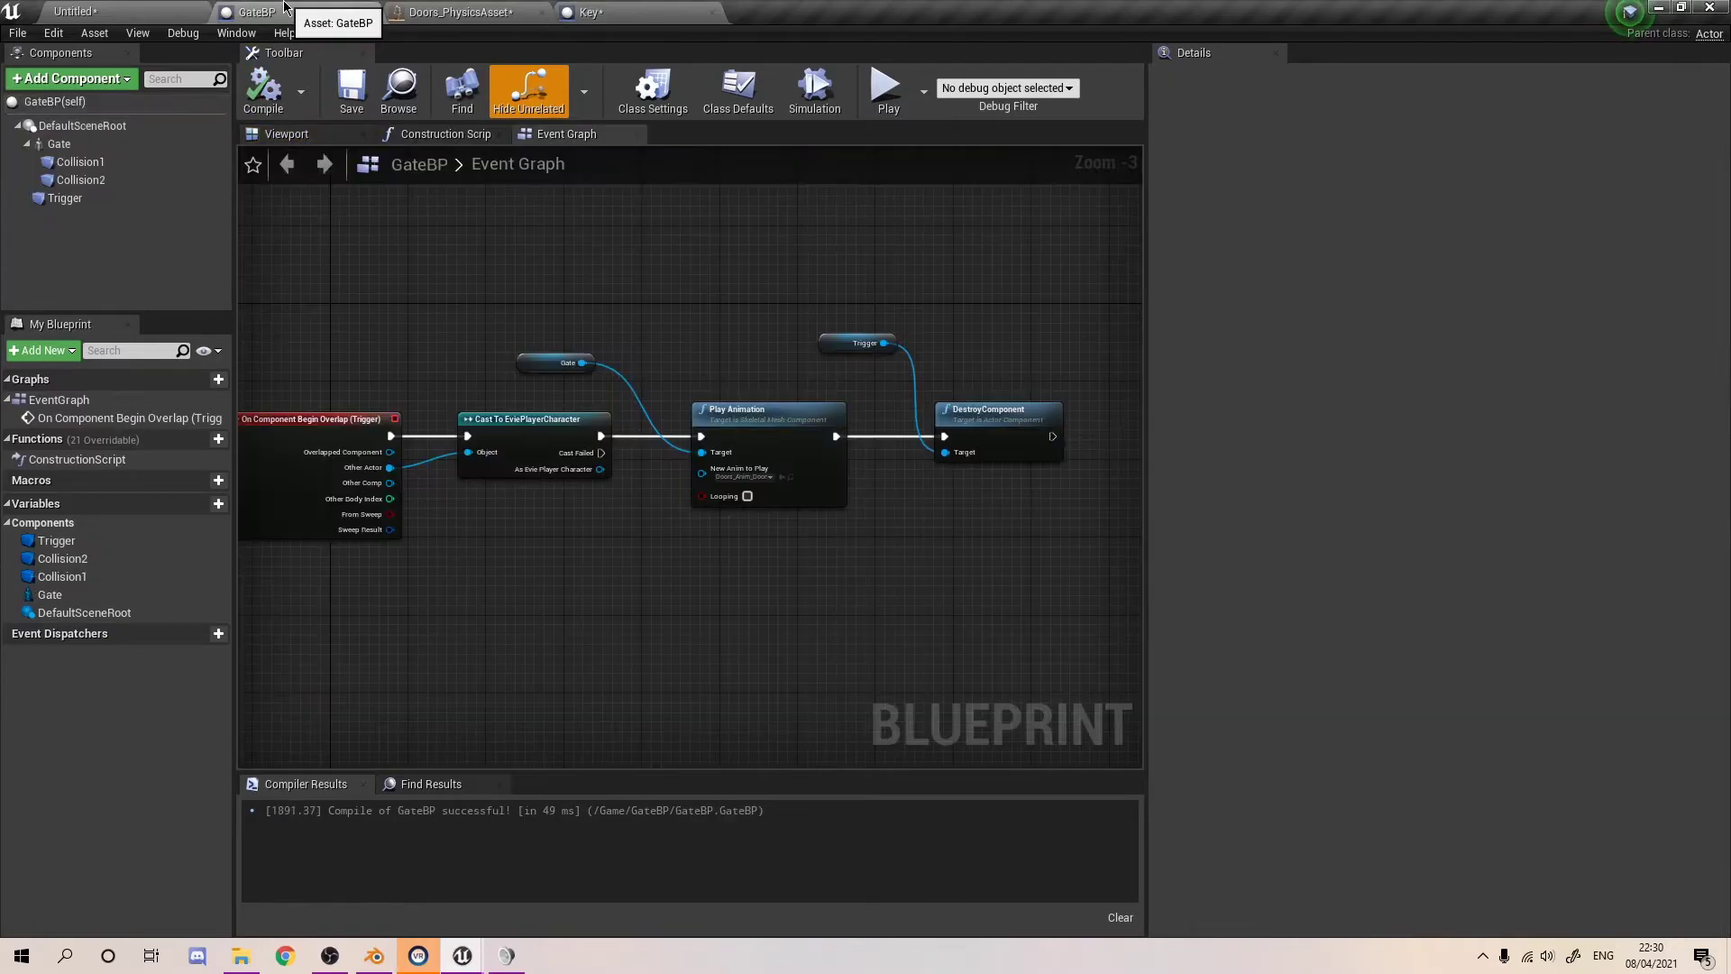
{"action": "right_click_drag", "start_coordinate": [445, 290], "coordinate": [560, 255]}
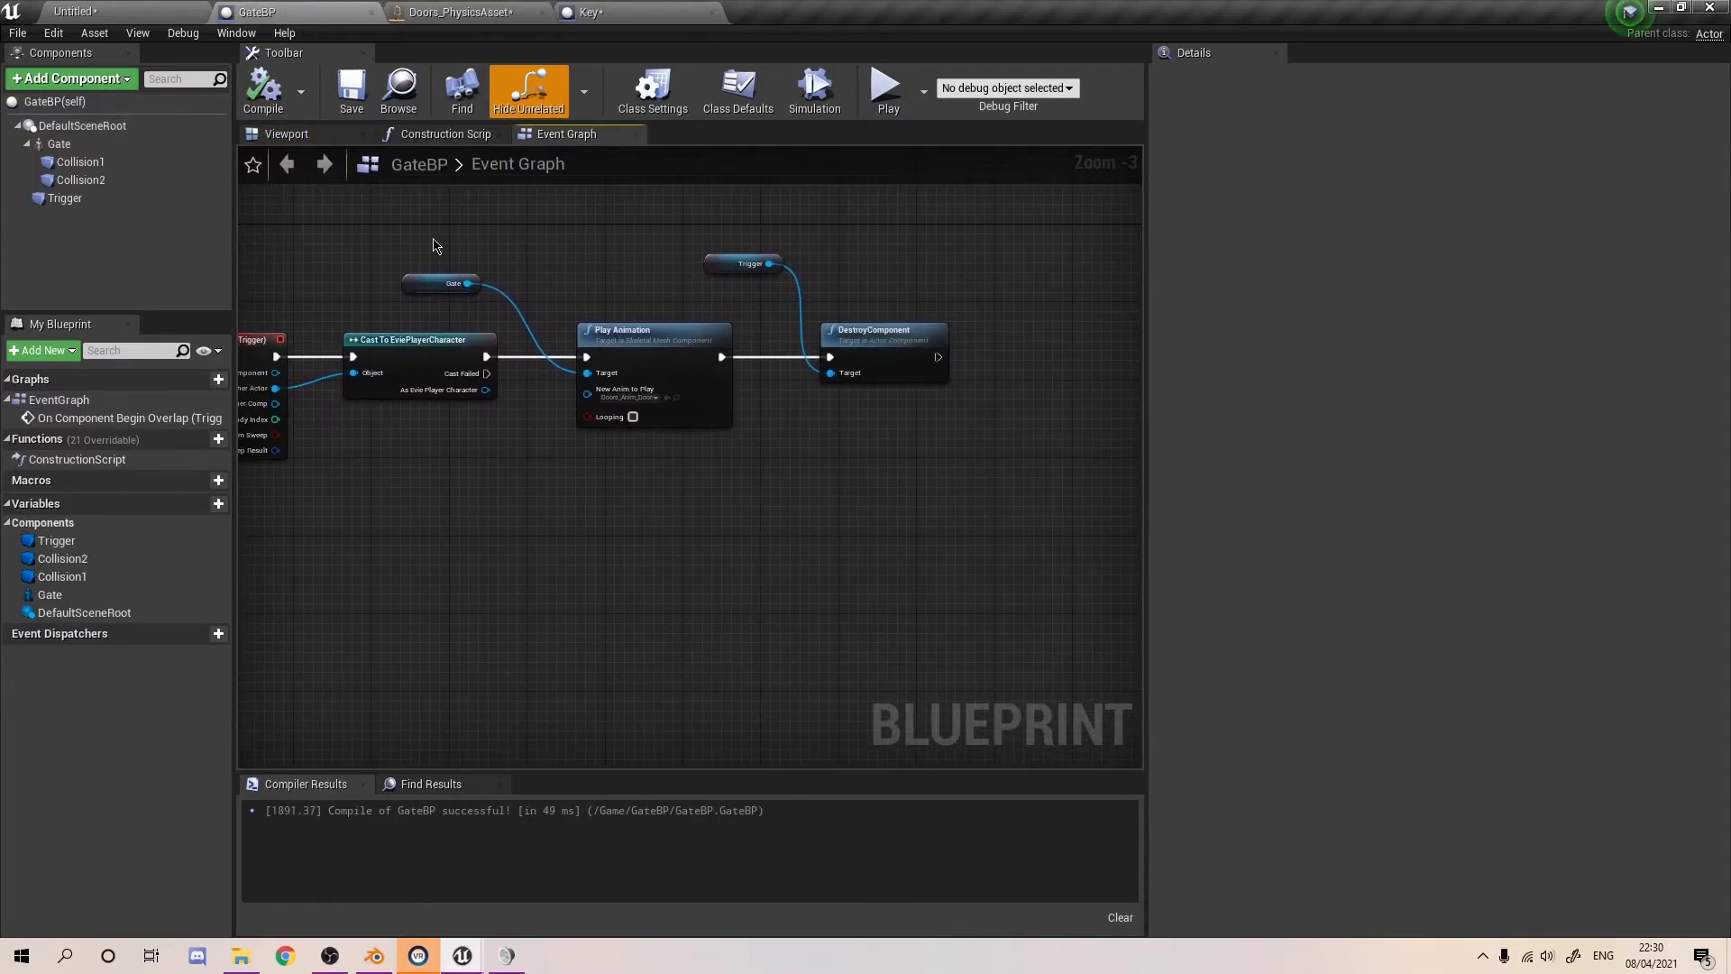
{"action": "left_click_drag", "start_coordinate": [586, 268], "coordinate": [875, 313]}
{"action": "left_click_drag", "start_coordinate": [630, 284], "coordinate": [857, 358], "text": "shift"}
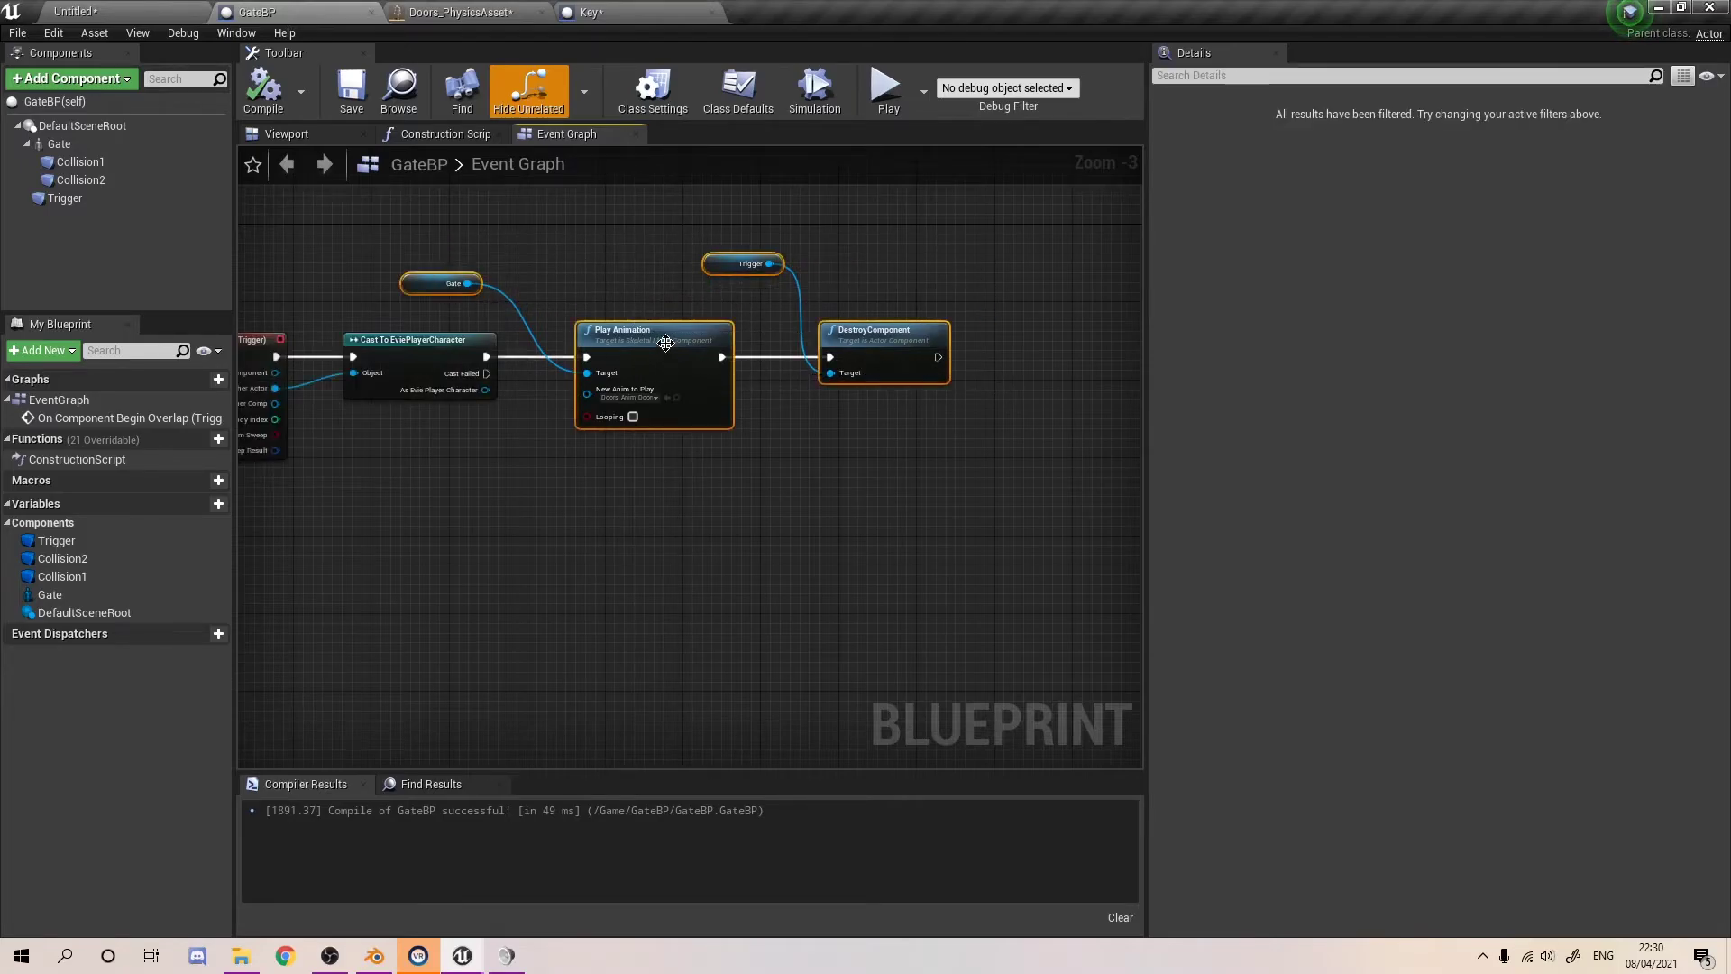
{"action": "left_click_drag", "start_coordinate": [663, 345], "coordinate": [925, 344]}
{"action": "left_click", "coordinate": [866, 298]}
{"action": "right_click_drag", "start_coordinate": [866, 298], "coordinate": [693, 331]}
{"action": "left_click_drag", "start_coordinate": [551, 259], "coordinate": [962, 455]}
{"action": "left_click", "coordinate": [605, 261]}
{"action": "right_click_drag", "start_coordinate": [605, 260], "coordinate": [961, 259]}
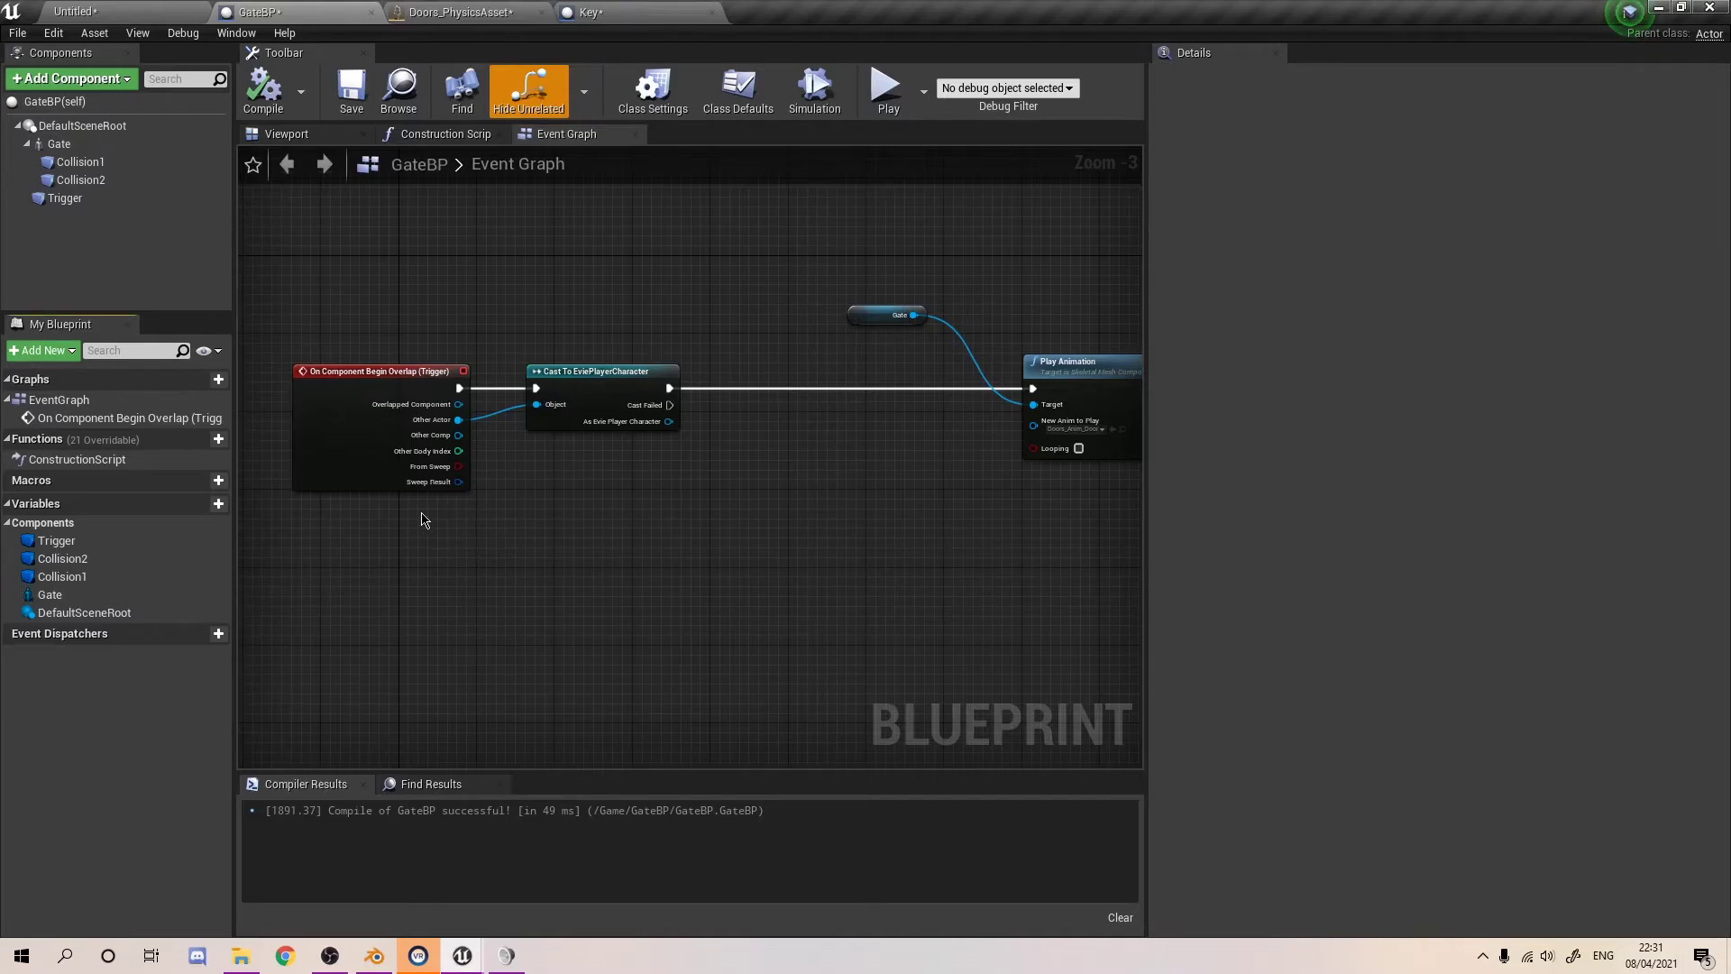
- Add a Boolean variable named HasKey? to GateBP, then compile and save the blueprint
{"action": "right_click_drag", "start_coordinate": [429, 525], "coordinate": [468, 520]}
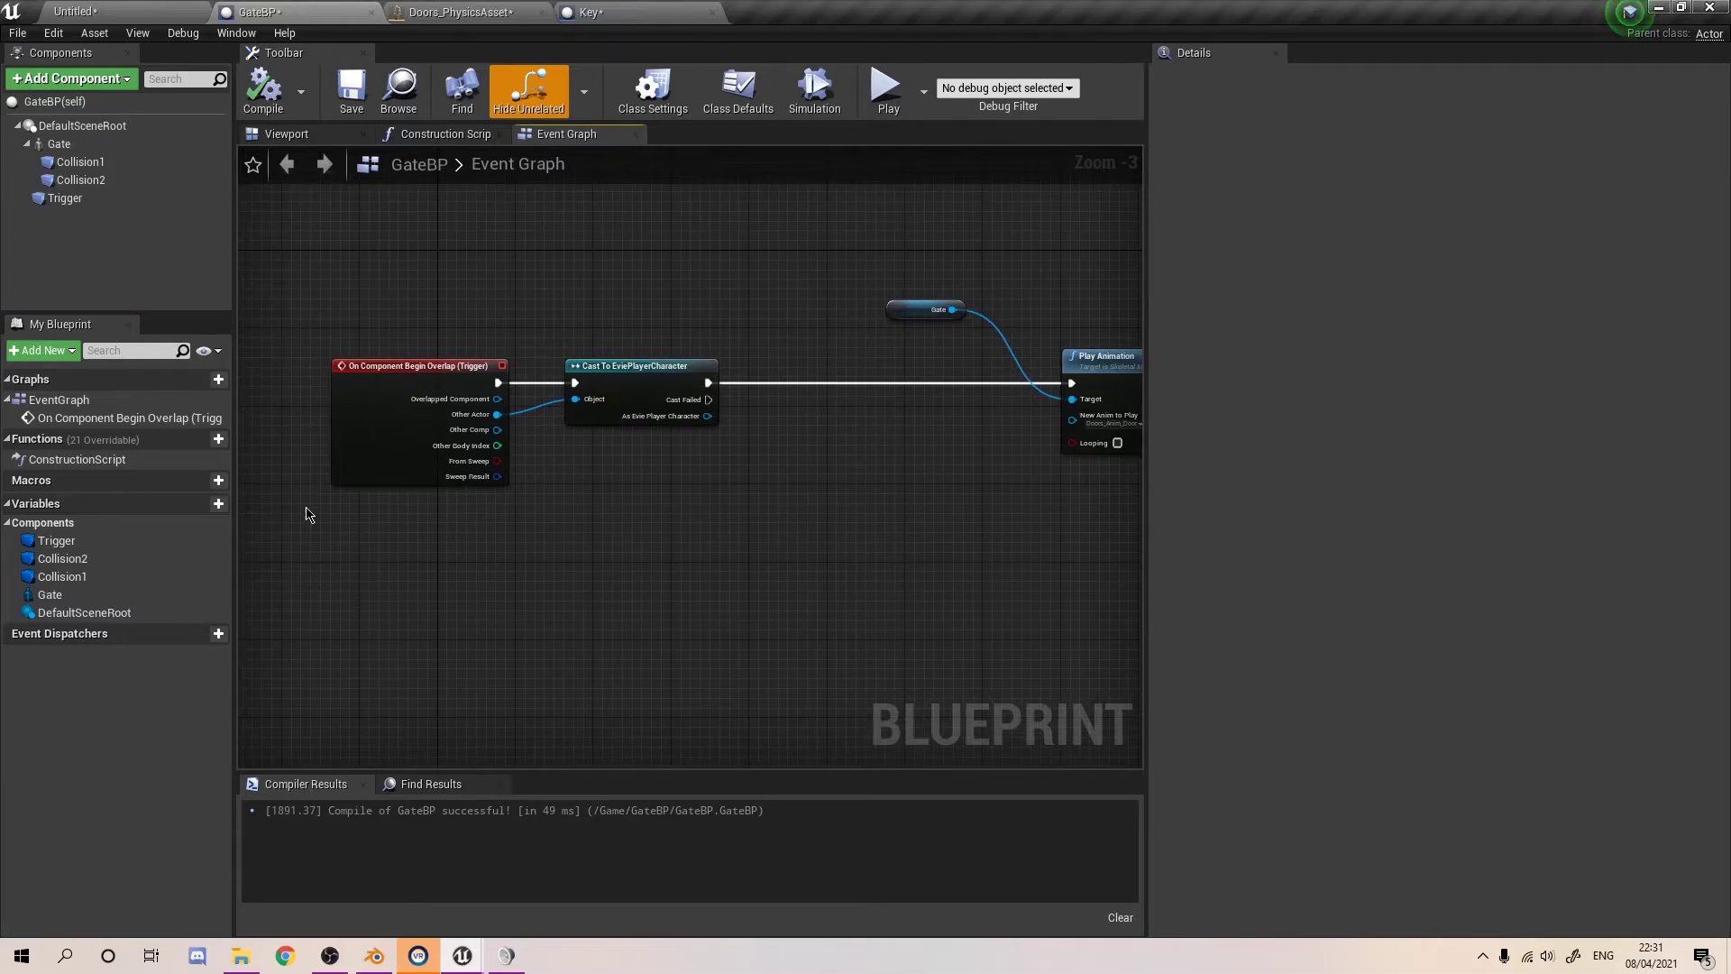
{"action": "left_click", "coordinate": [213, 507]}
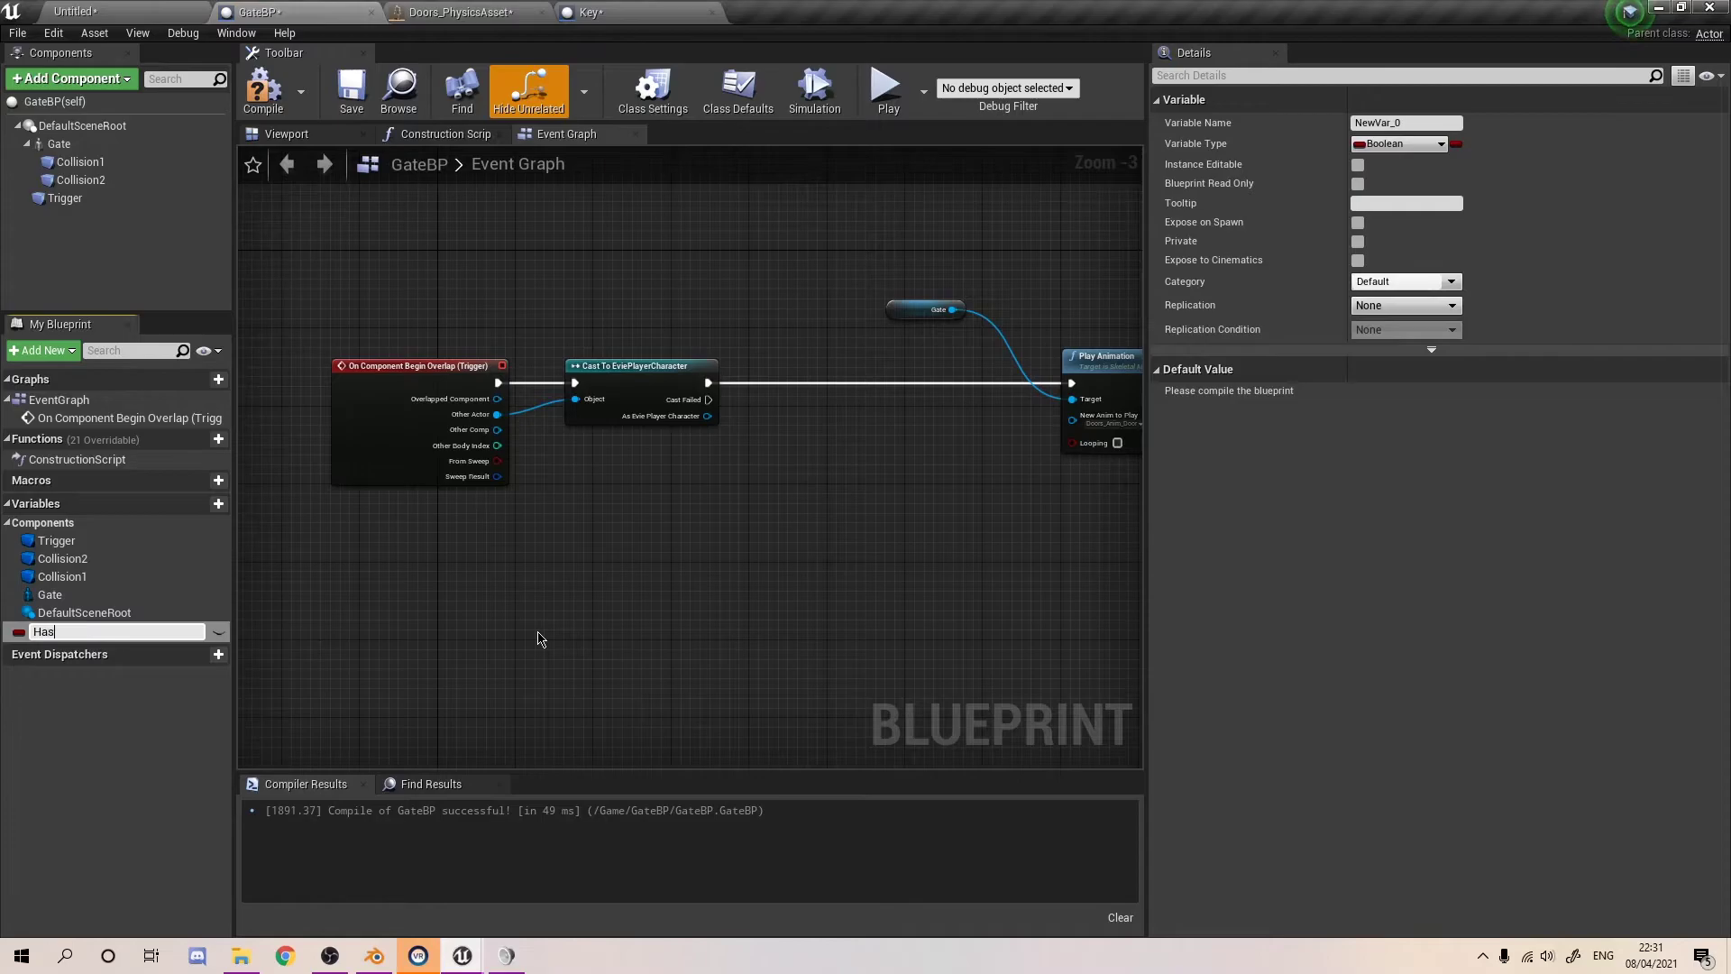
{"action": "key", "text": "Return"}
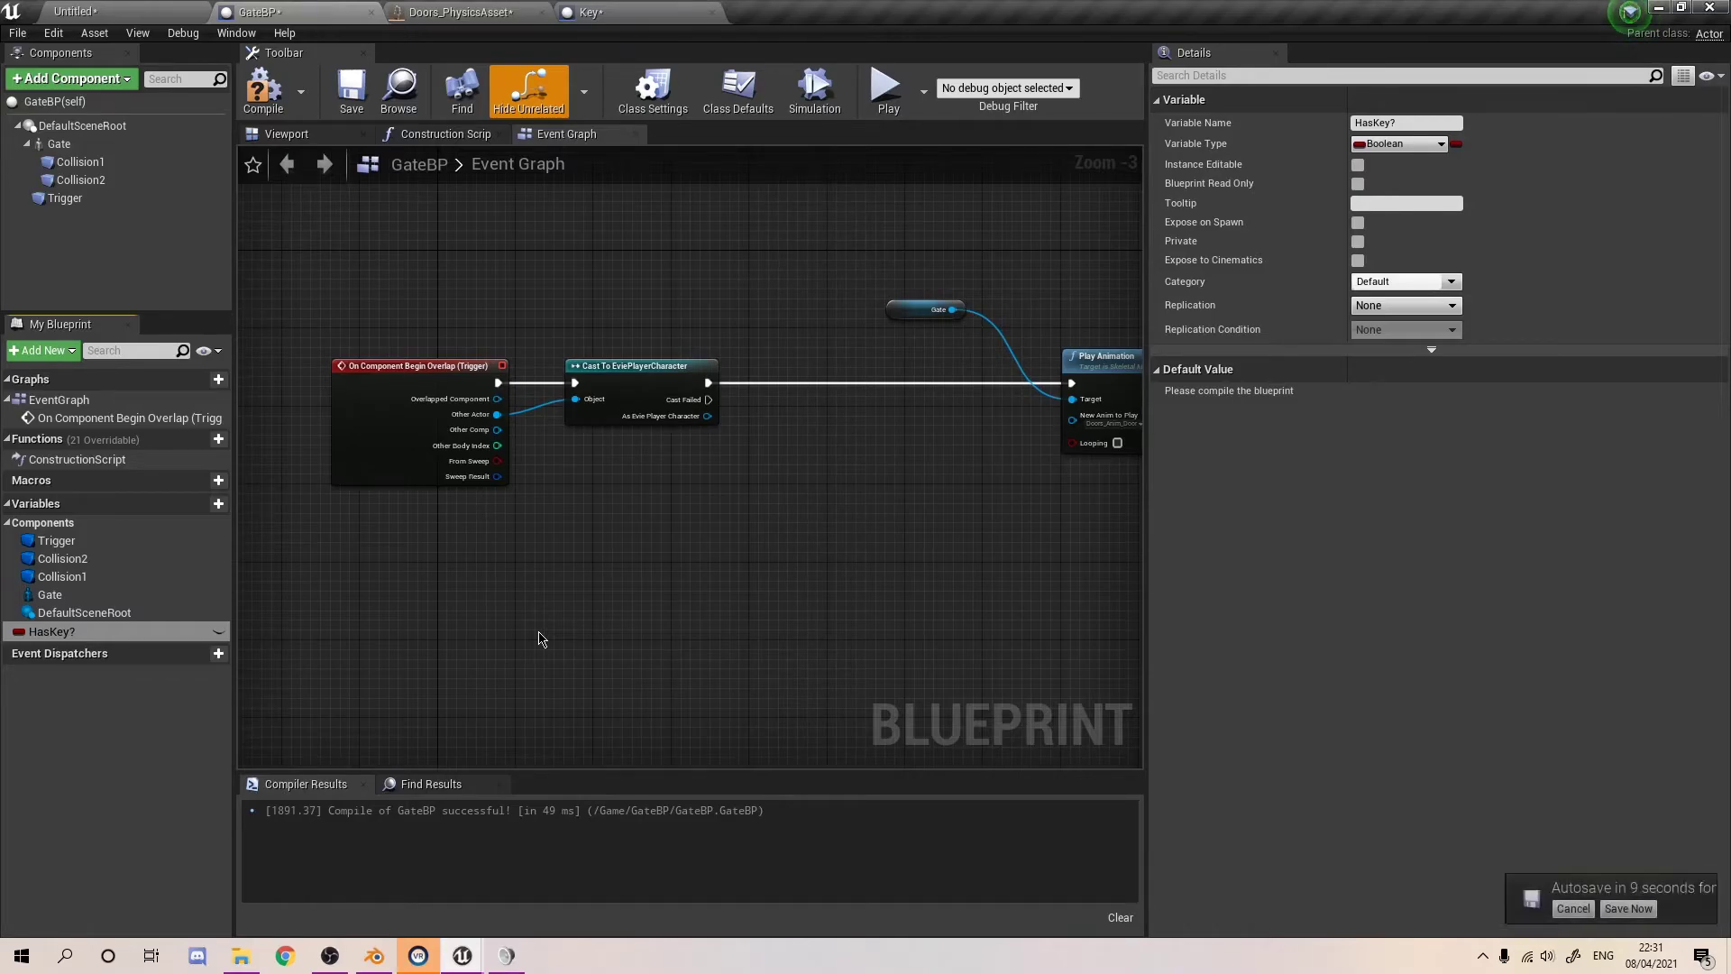
{"action": "right_click_drag", "start_coordinate": [390, 572], "coordinate": [302, 596]}
{"action": "left_click", "coordinate": [282, 99]}
{"action": "left_click", "coordinate": [352, 90]}
- Insert a Branch node between Cast To EviePlayerCharacter and Play Animation and align it with the execution line
{"action": "scroll", "coordinate": [629, 360], "scroll_direction": "up", "scroll_amount": 3}
{"action": "left_click_drag", "start_coordinate": [484, 402], "coordinate": [644, 406]}
{"action": "type", "text": "Br"}
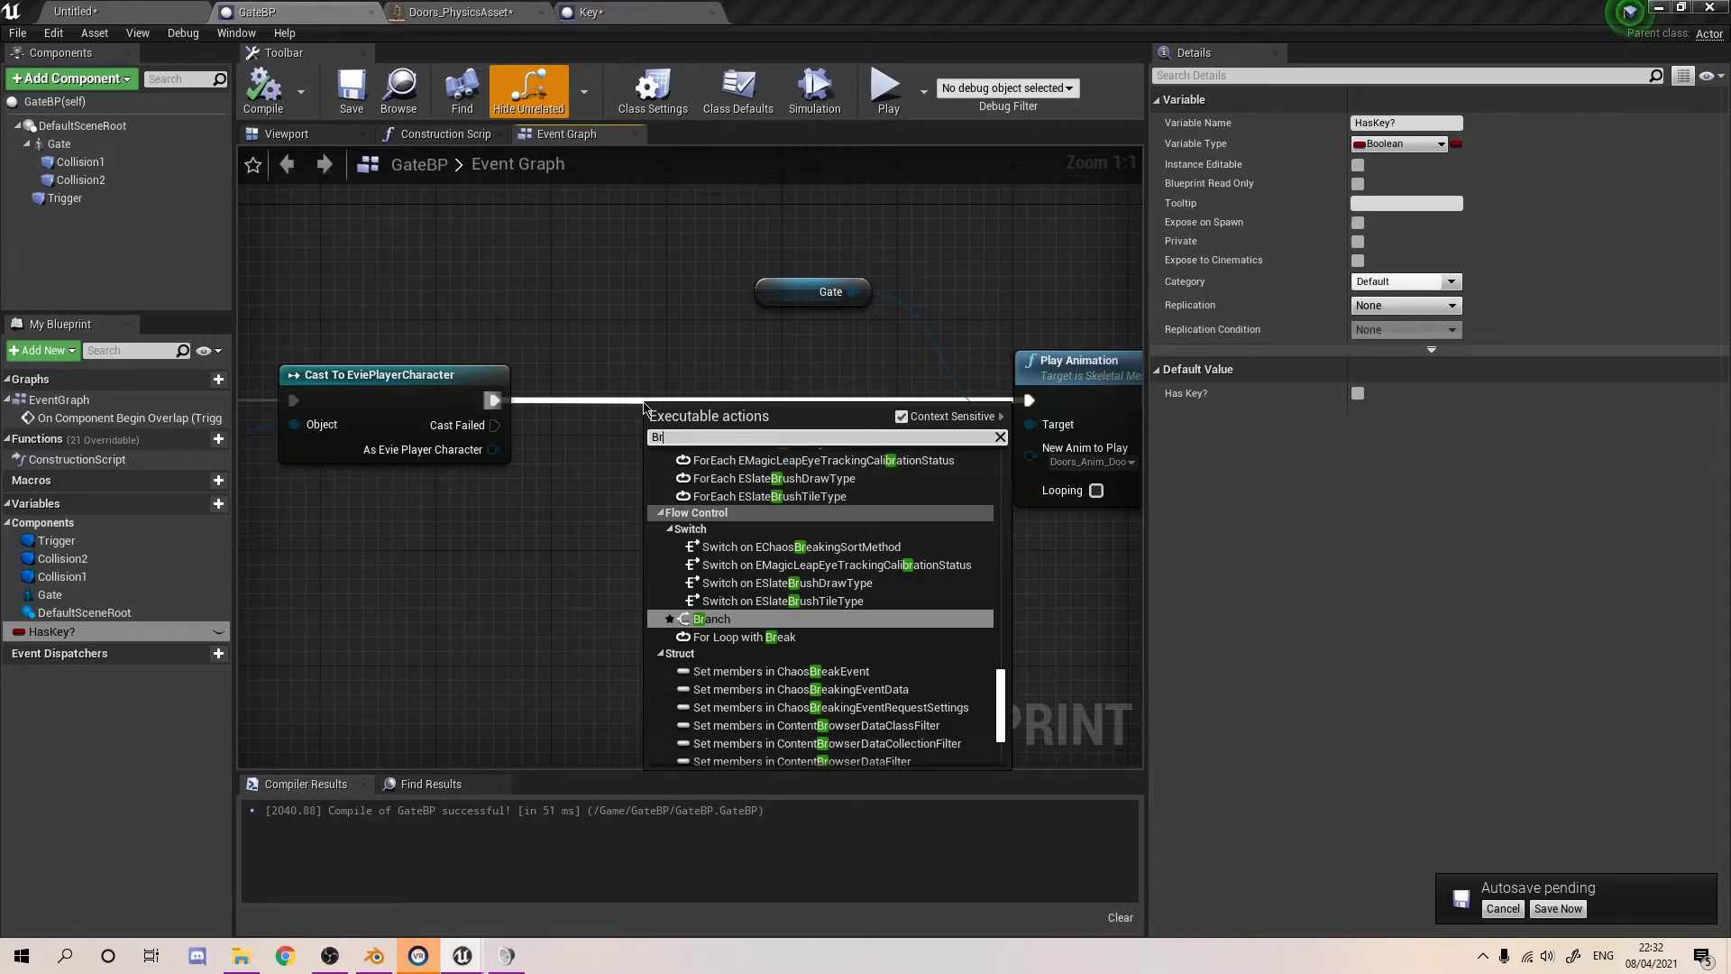
{"action": "key", "text": "Return"}
{"action": "right_click_drag", "start_coordinate": [578, 399], "coordinate": [614, 405]}
{"action": "right_click_drag", "start_coordinate": [826, 383], "coordinate": [670, 368]}
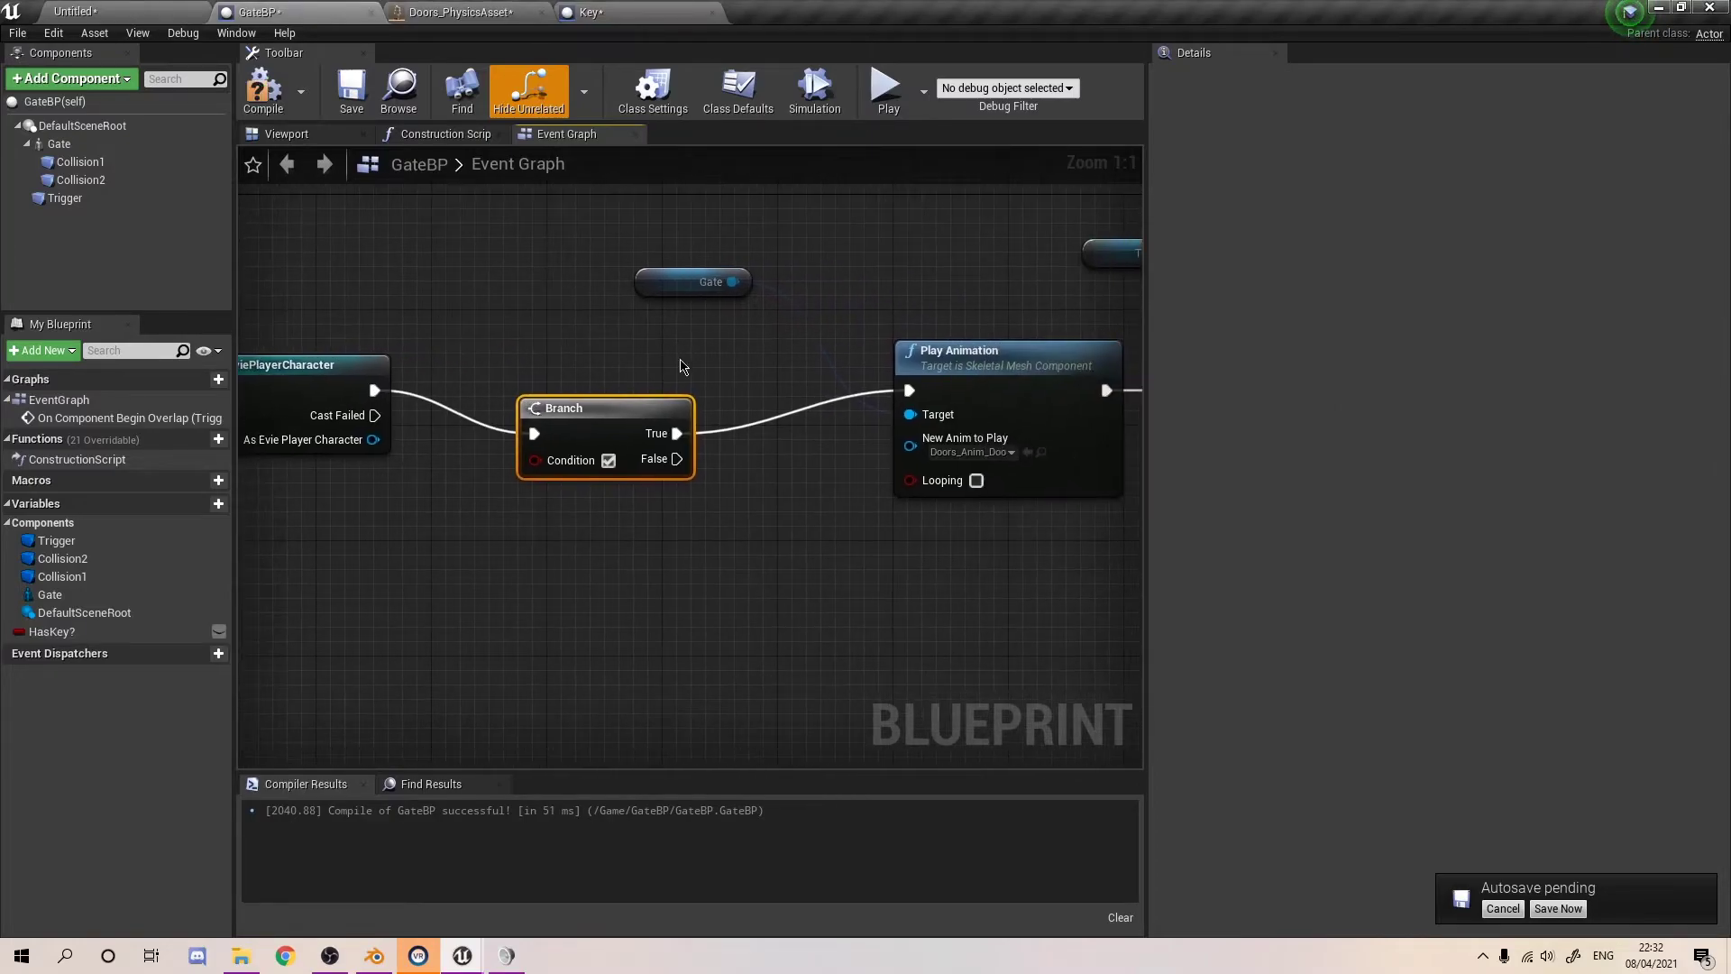
{"action": "left_click_drag", "start_coordinate": [638, 401], "coordinate": [654, 366]}
{"action": "right_click_drag", "start_coordinate": [718, 509], "coordinate": [820, 500]}
{"action": "left_click", "coordinate": [743, 483]}
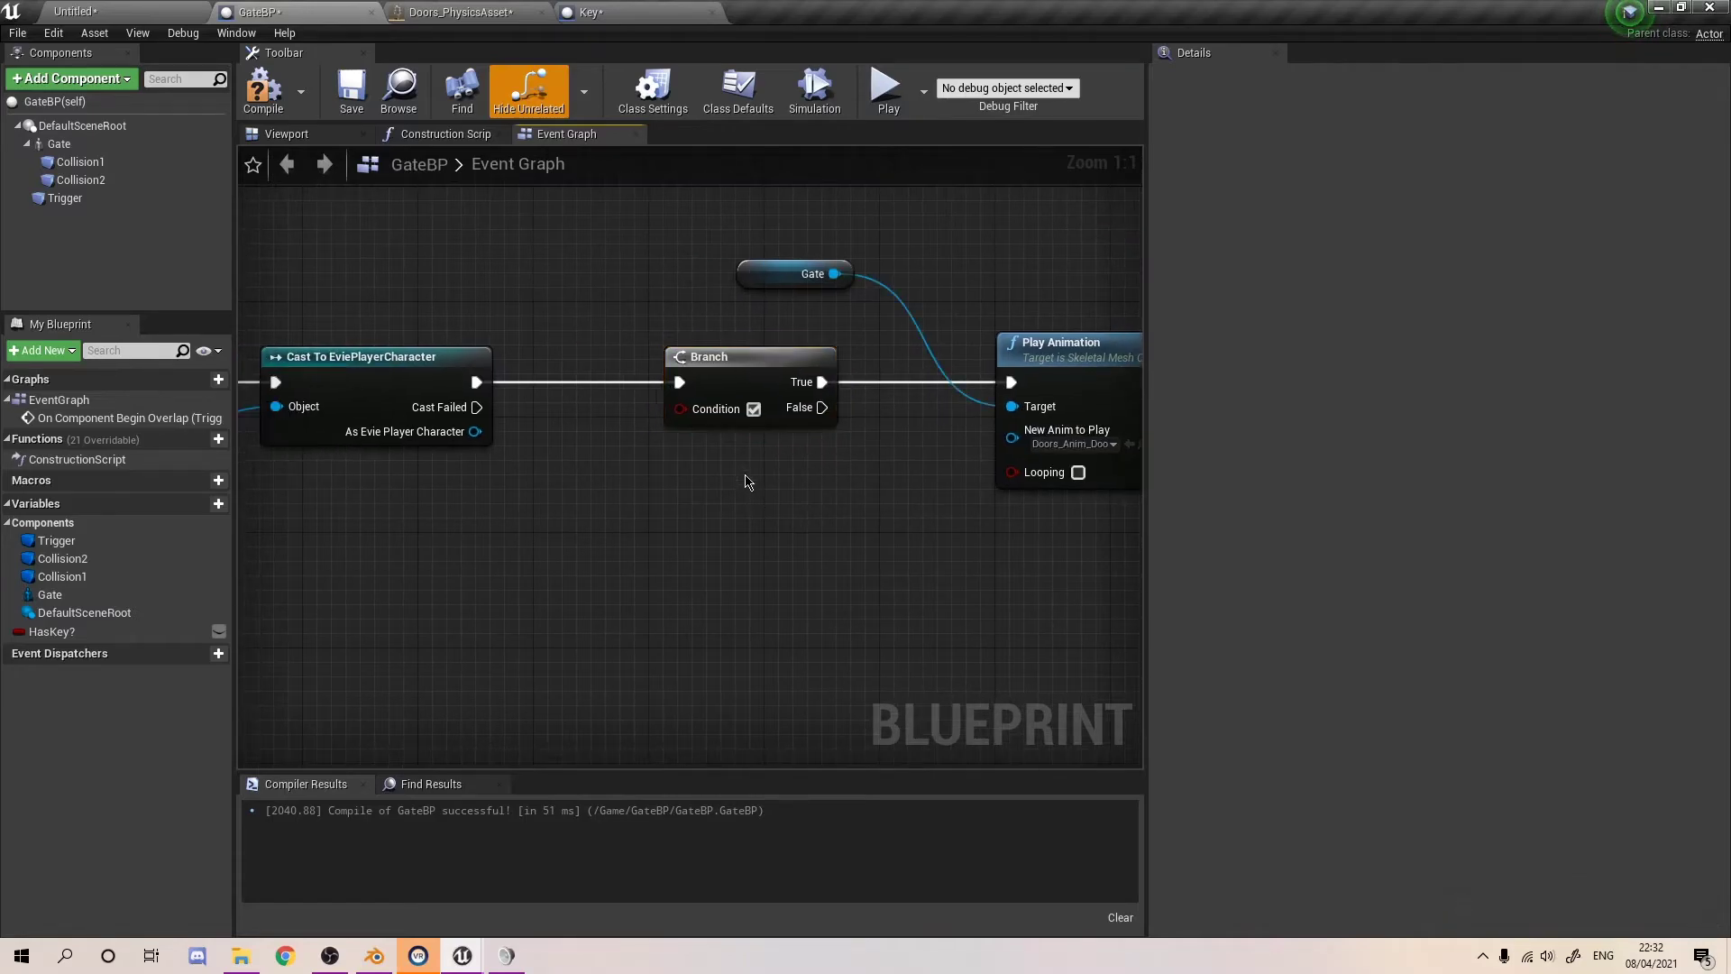
- Connect a HasKey? getter to the Branch's Condition and position it below the Cast node
{"action": "right_click_drag", "start_coordinate": [618, 584], "coordinate": [704, 528]}
{"action": "left_click_drag", "start_coordinate": [52, 631], "coordinate": [765, 350]}
{"action": "left_click", "coordinate": [654, 529]}
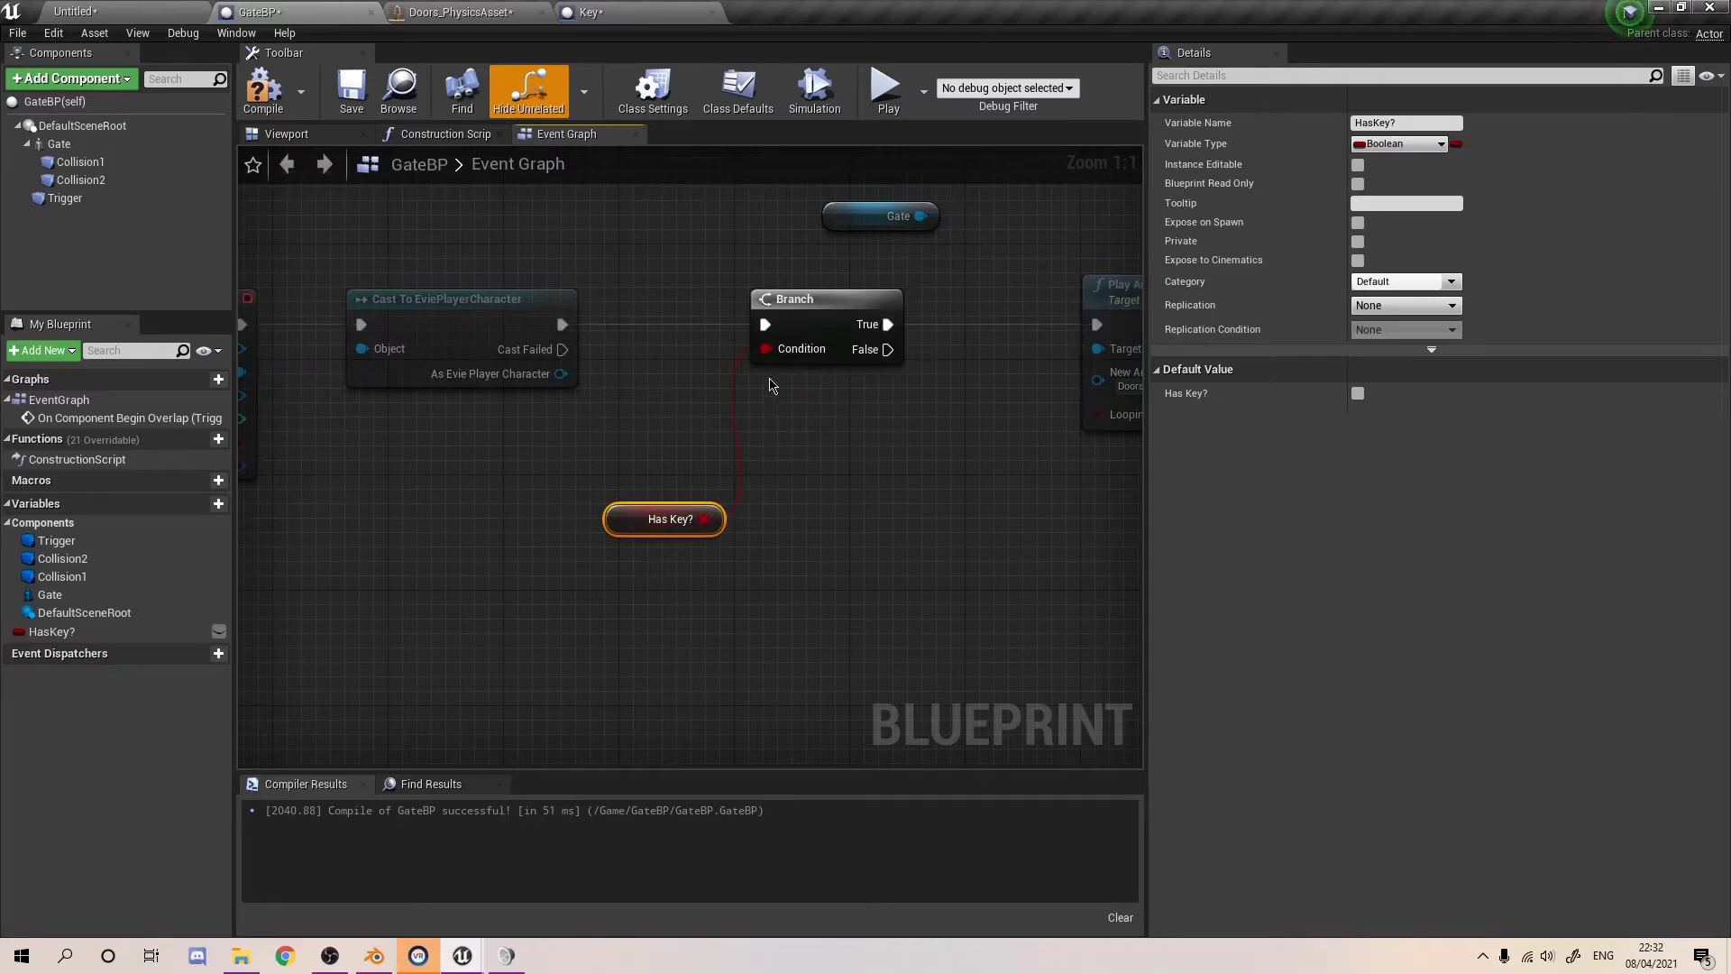
{"action": "left_click_drag", "start_coordinate": [602, 514], "coordinate": [564, 487]}
{"action": "left_click_drag", "start_coordinate": [610, 512], "coordinate": [537, 483]}
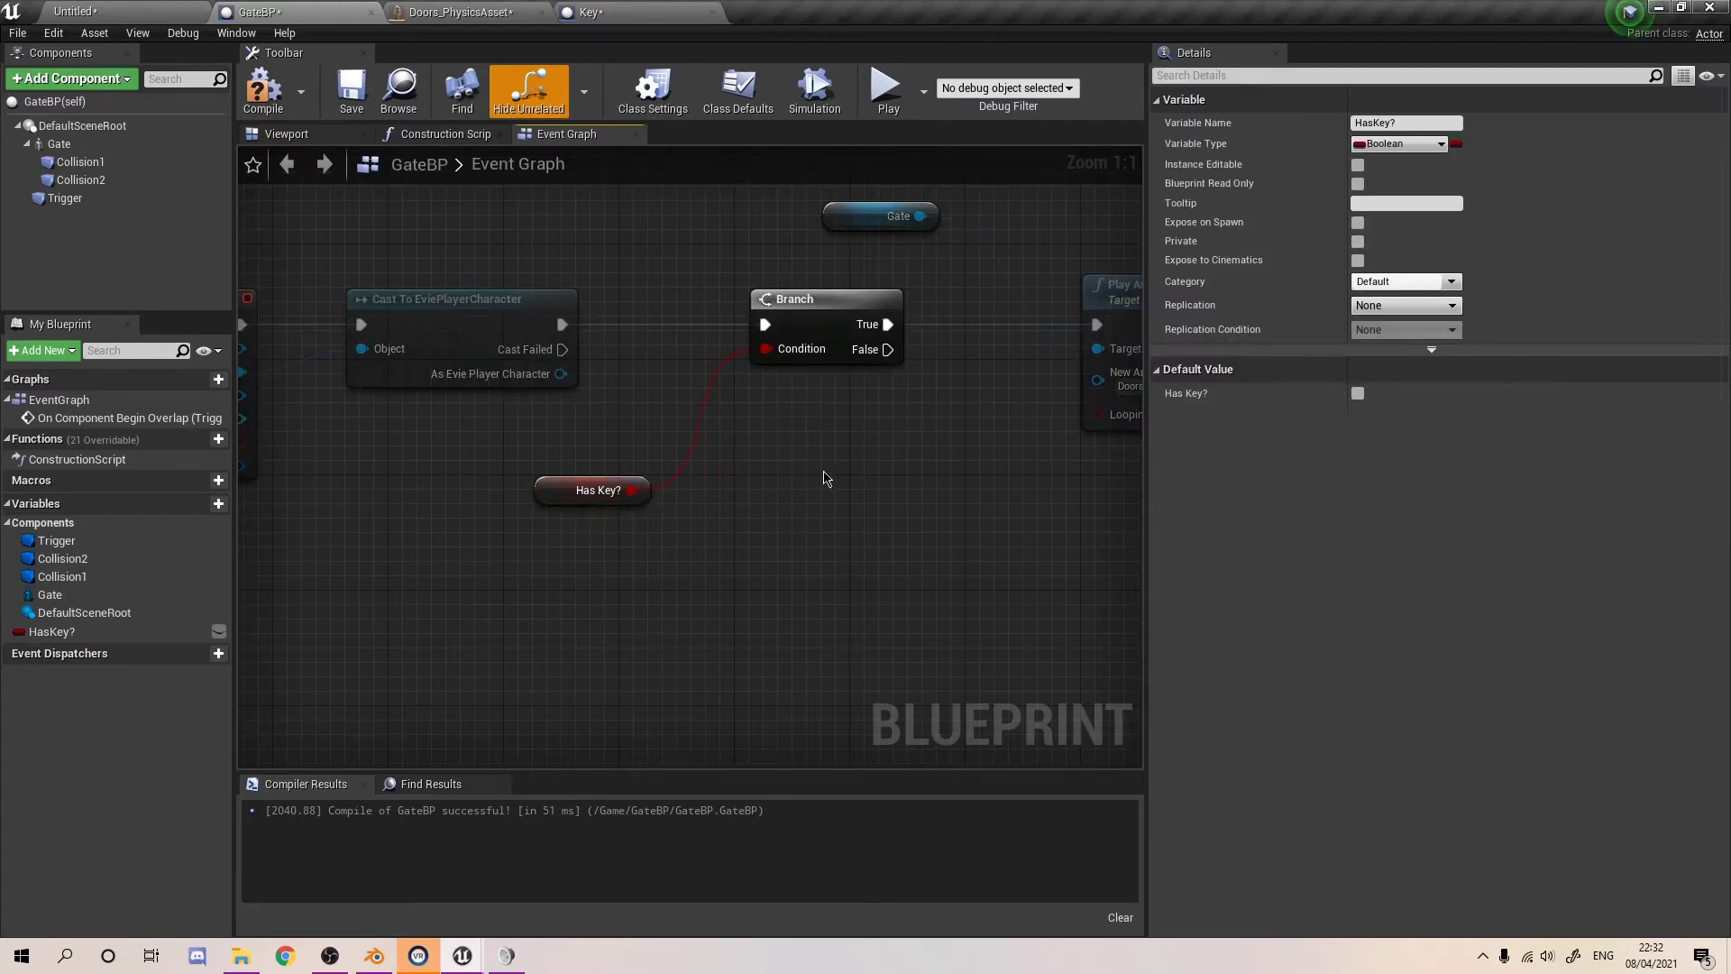
{"action": "left_click", "coordinate": [815, 471]}
- Add a Print String node to the Branch's False output with the text "Find The Key"
{"action": "right_click_drag", "start_coordinate": [838, 375], "coordinate": [530, 412]}
{"action": "right_click_drag", "start_coordinate": [446, 496], "coordinate": [471, 287]}
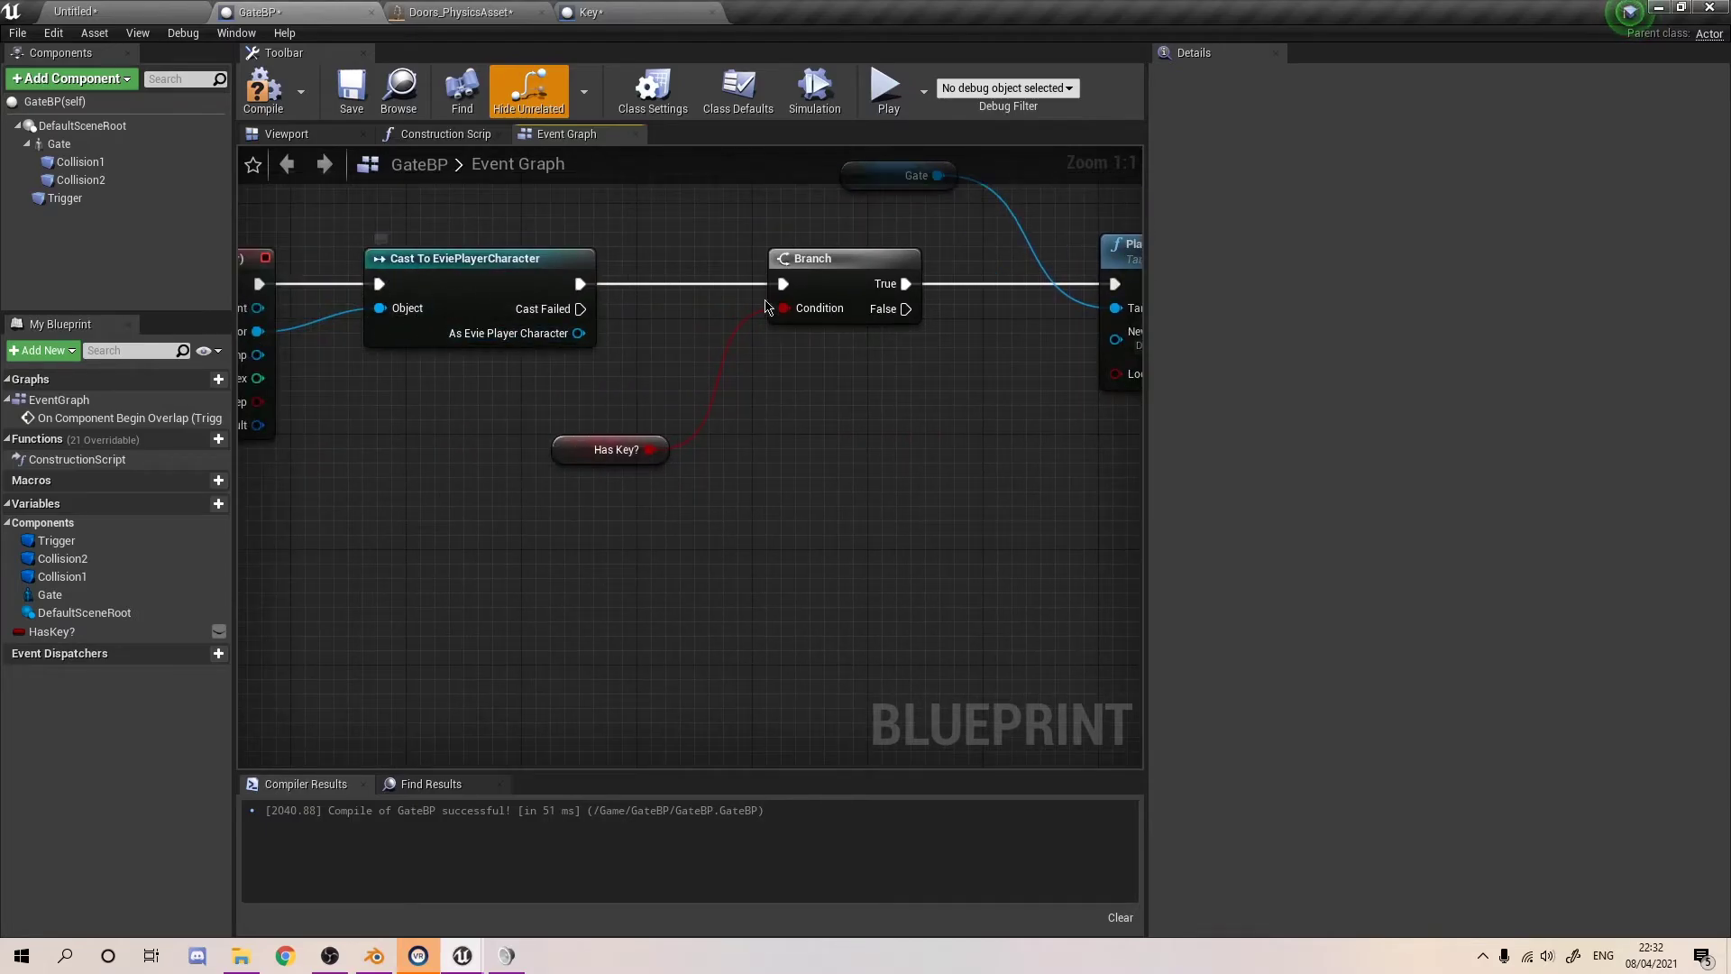
{"action": "right_click_drag", "start_coordinate": [839, 289], "coordinate": [551, 385]}
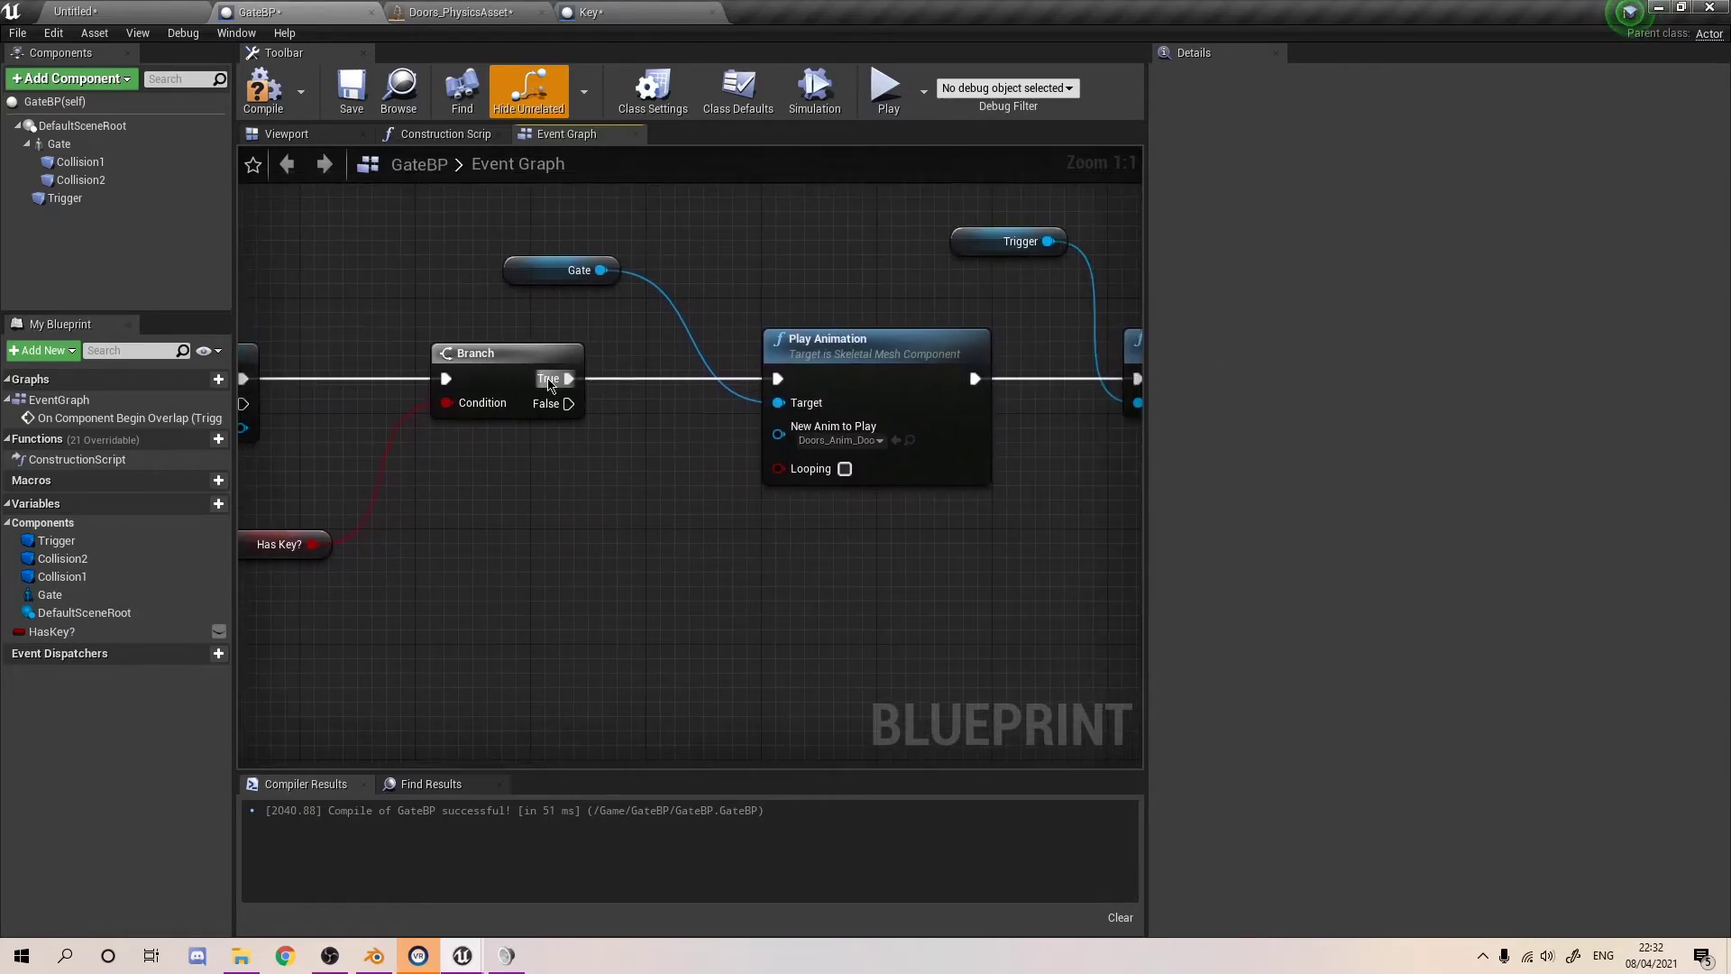
{"action": "right_click_drag", "start_coordinate": [984, 332], "coordinate": [496, 305]}
{"action": "right_click_drag", "start_coordinate": [274, 412], "coordinate": [883, 417]}
{"action": "left_click_drag", "start_coordinate": [691, 382], "coordinate": [806, 622]}
{"action": "type", "text": "Str"}
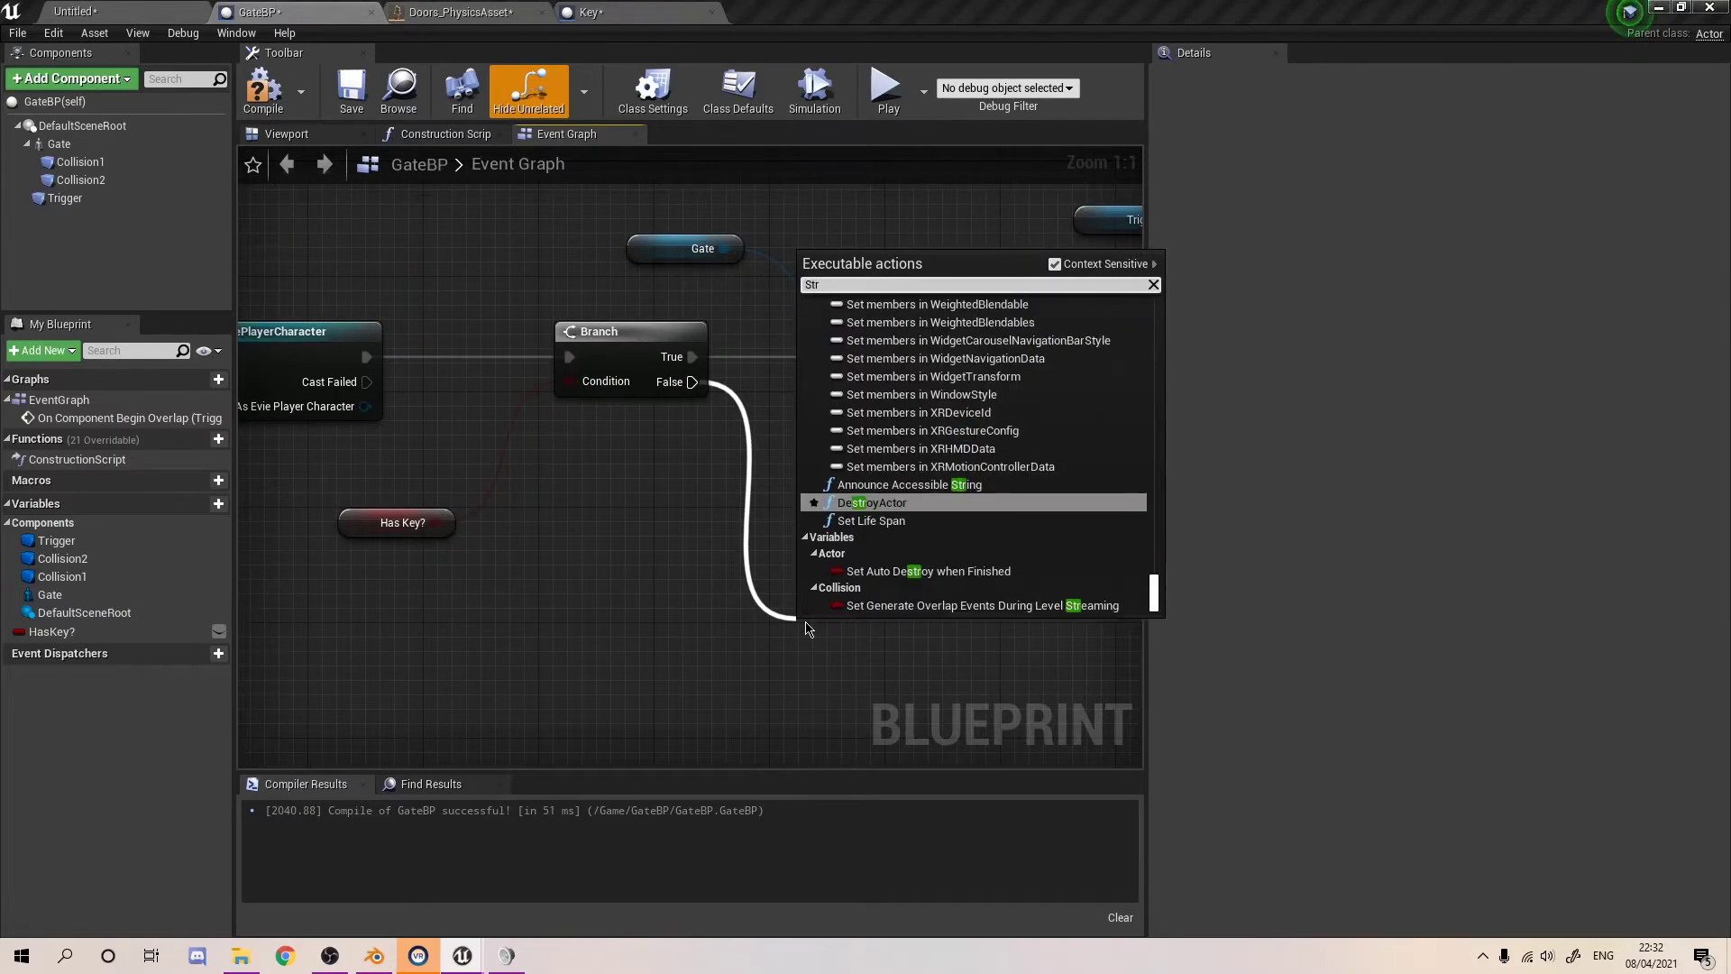
{"action": "type", "text": "ing"}
{"action": "key", "text": "Return"}
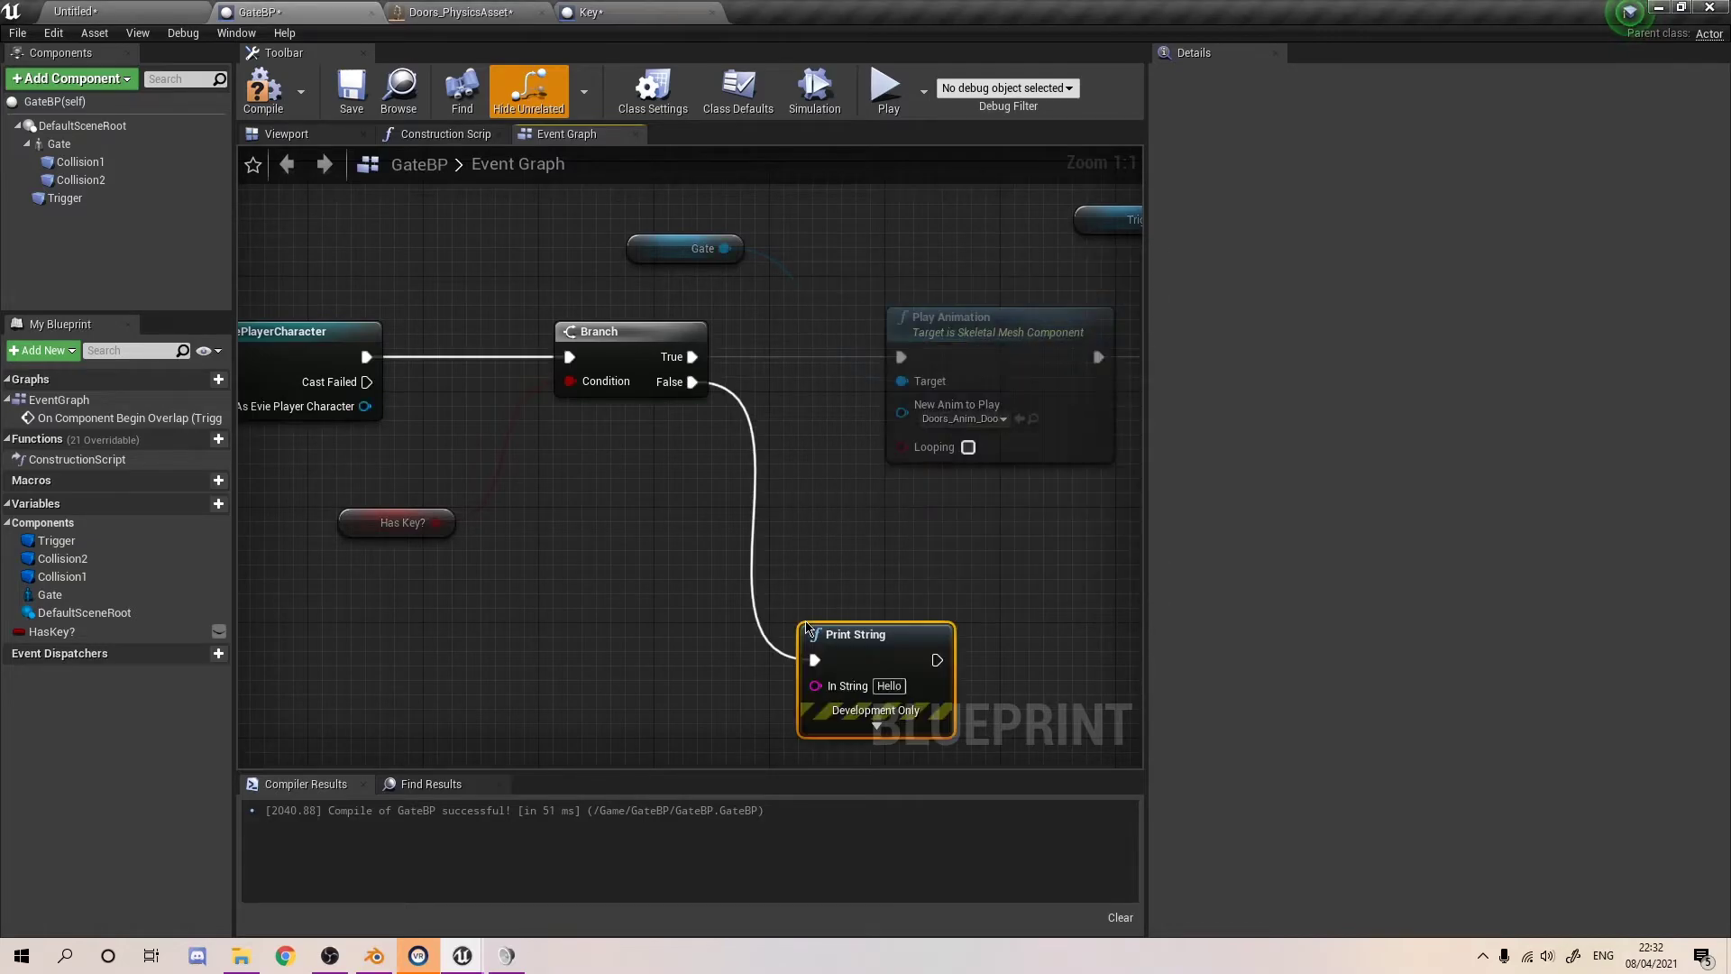
{"action": "left_click", "coordinate": [880, 689]}
{"action": "type", "text": "Find The "}
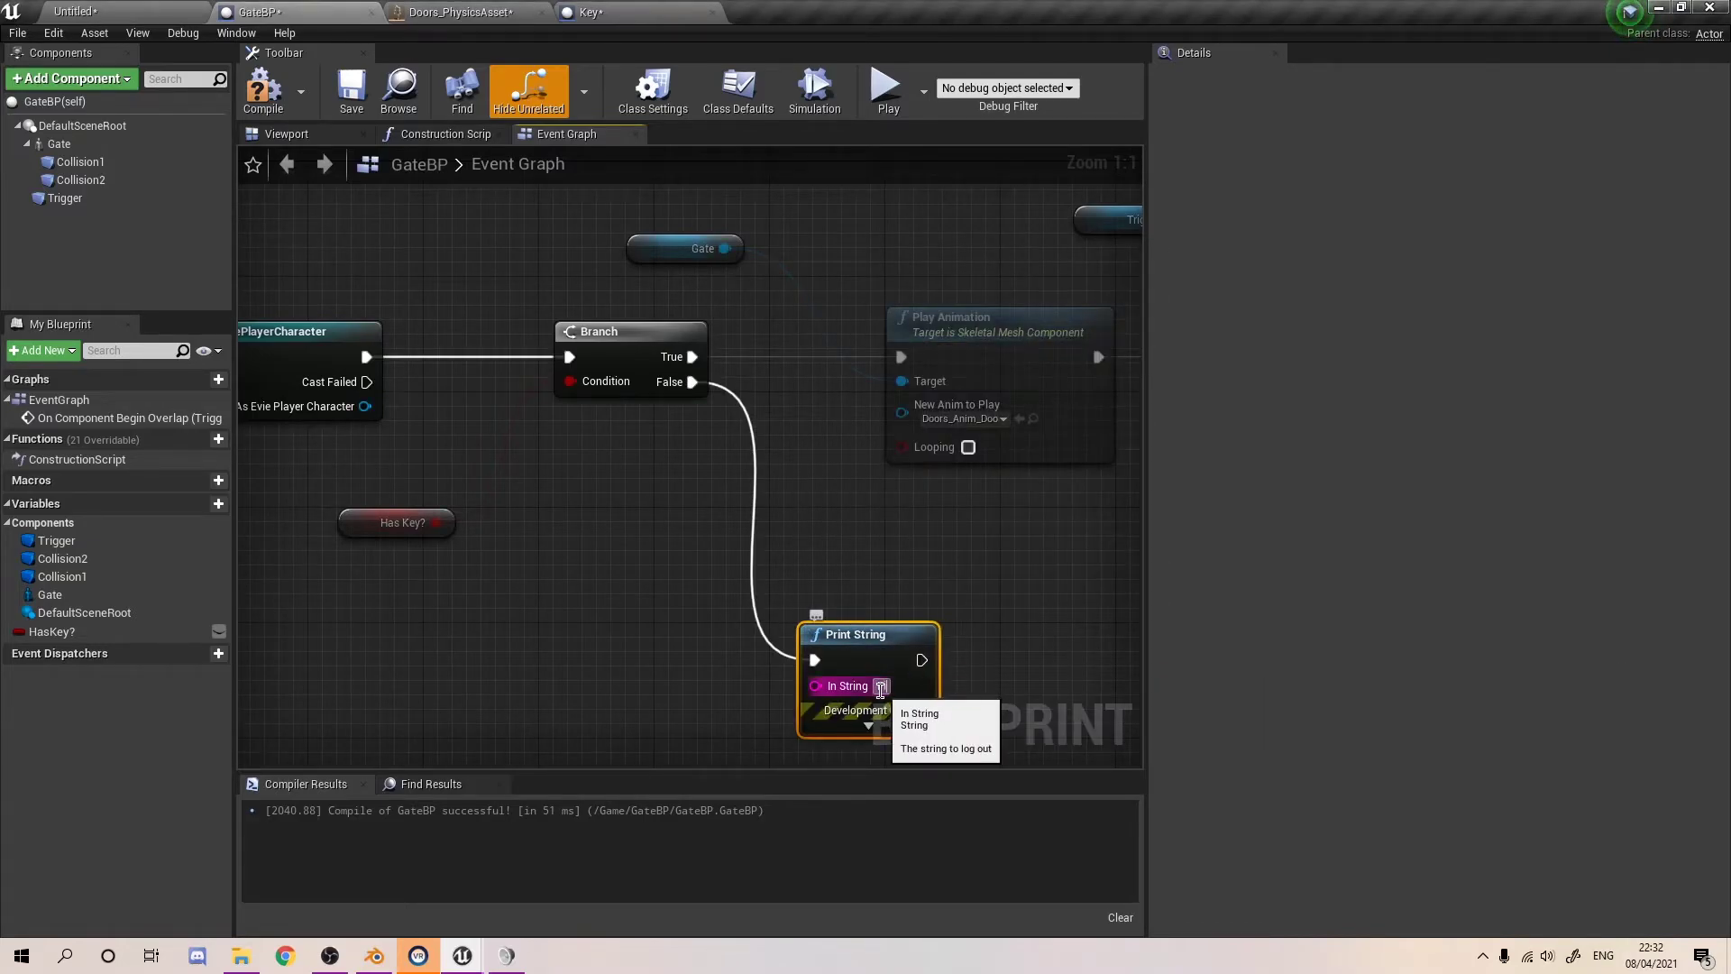
{"action": "type", "text": "Key"}
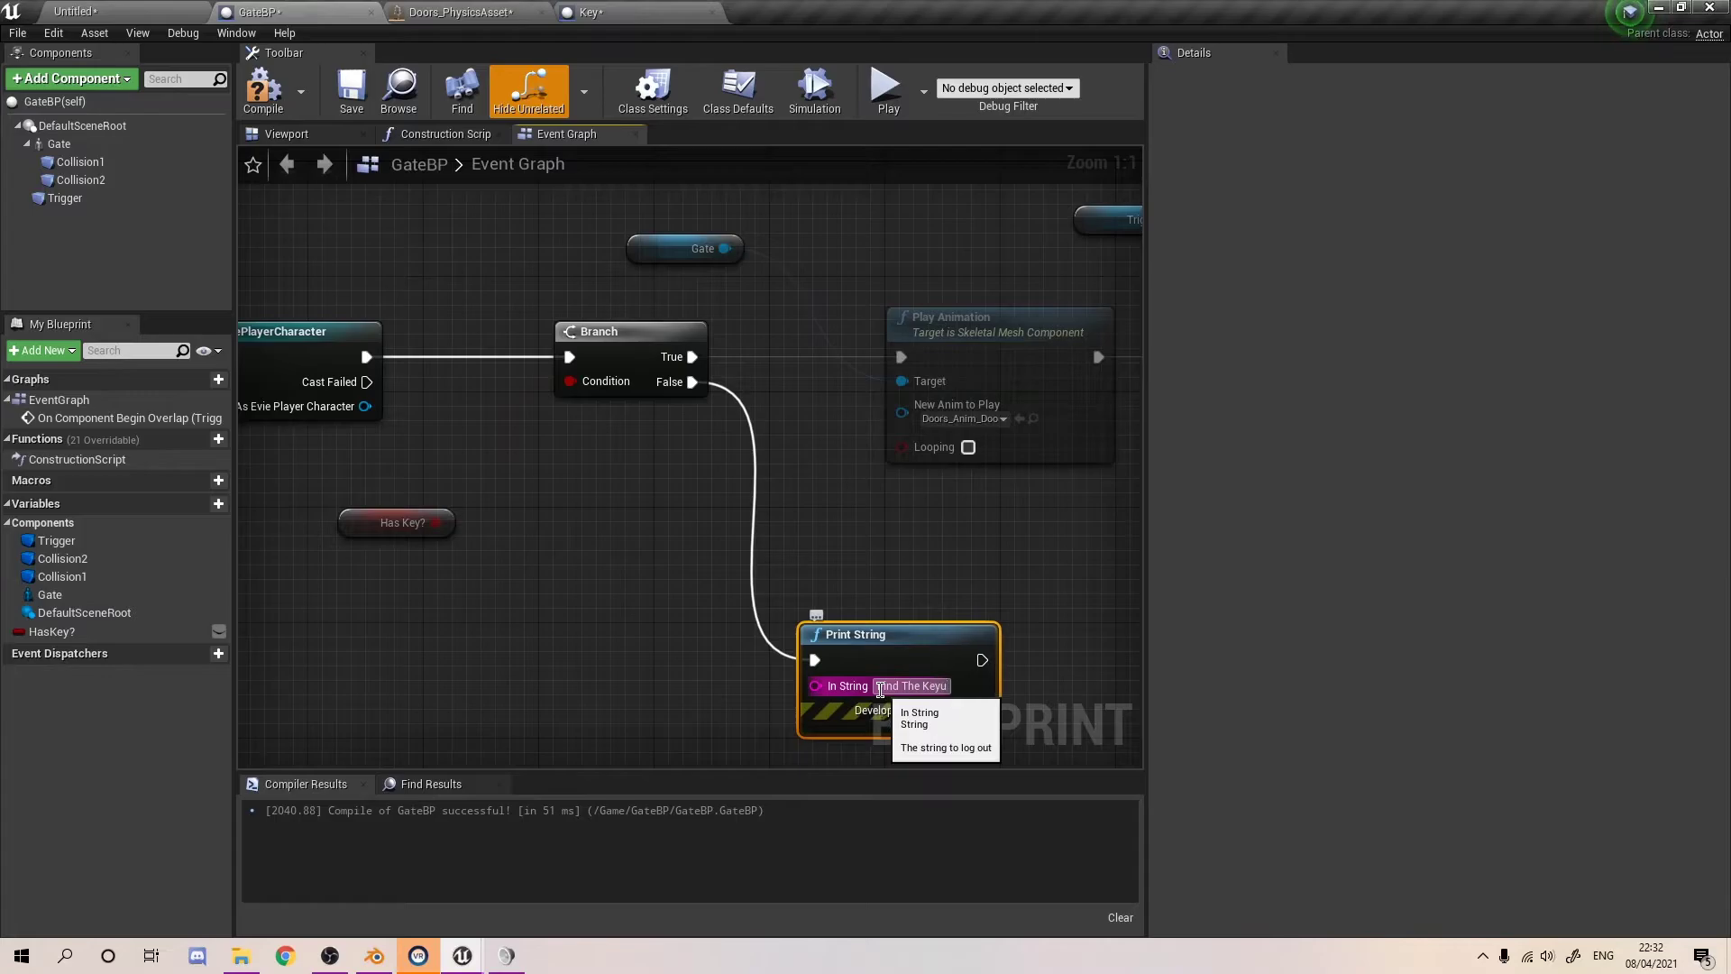
- Align the Print String node beneath Play Animation, then compile and save GateBP
{"action": "left_click_drag", "start_coordinate": [701, 565], "coordinate": [785, 508]}
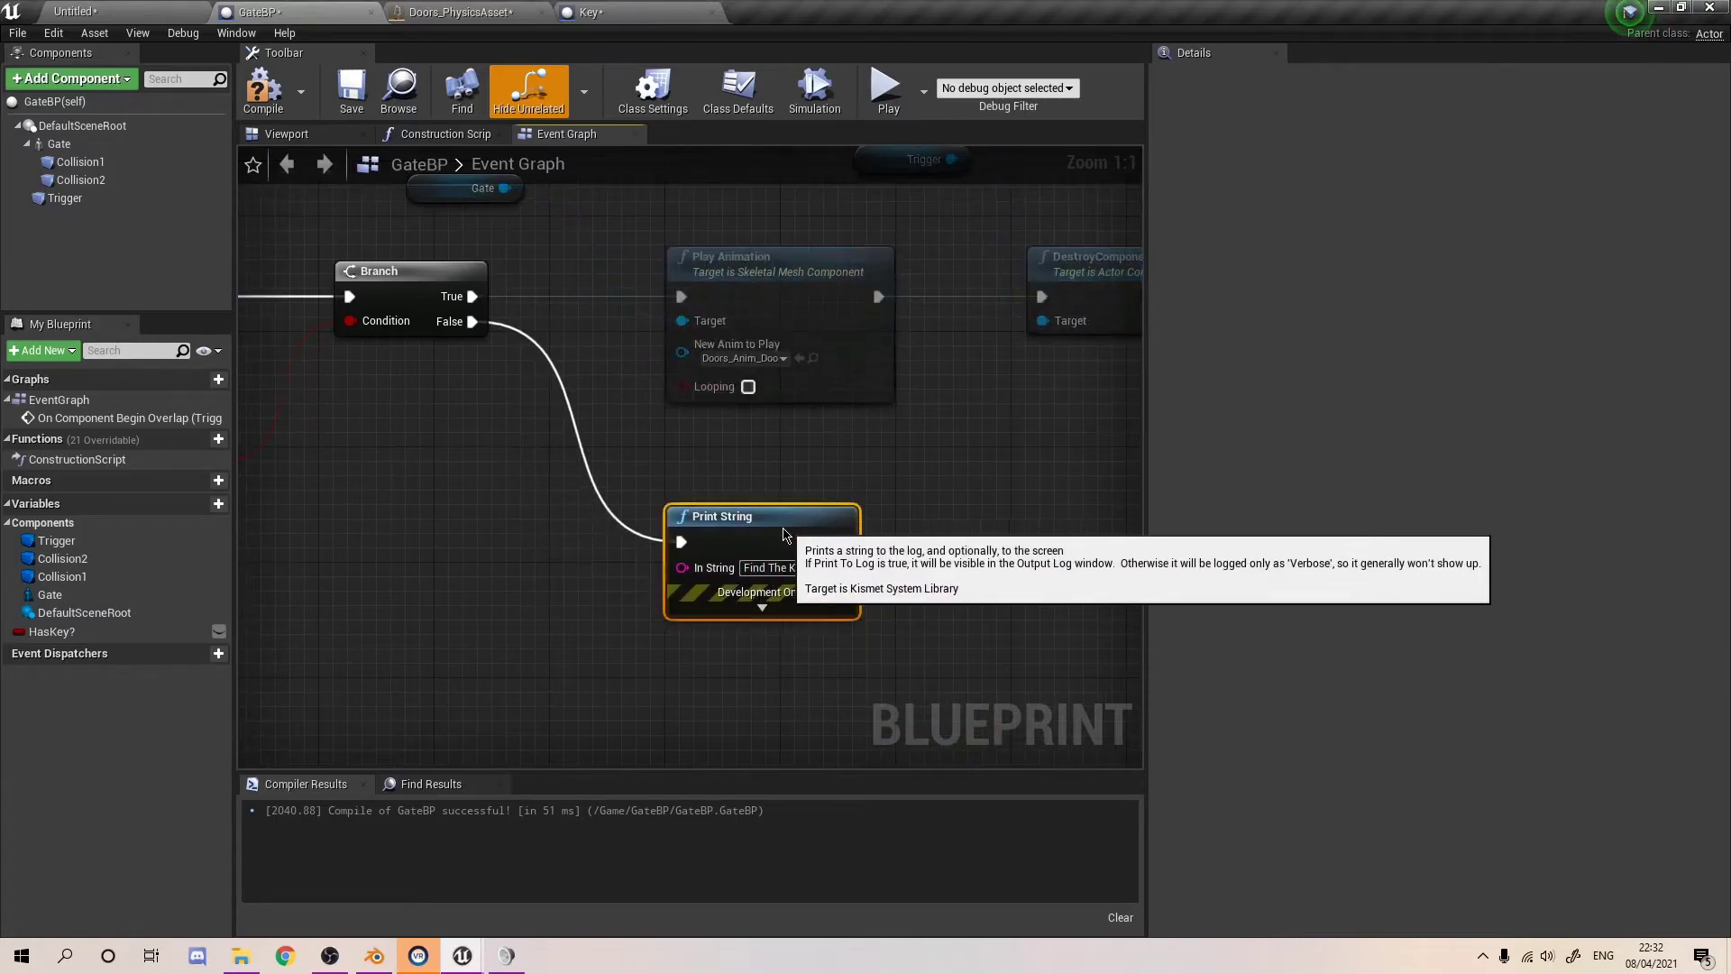
{"action": "right_click_drag", "start_coordinate": [555, 398], "coordinate": [683, 372]}
{"action": "key", "text": "F7"}
{"action": "right_click_drag", "start_coordinate": [546, 305], "coordinate": [576, 371]}
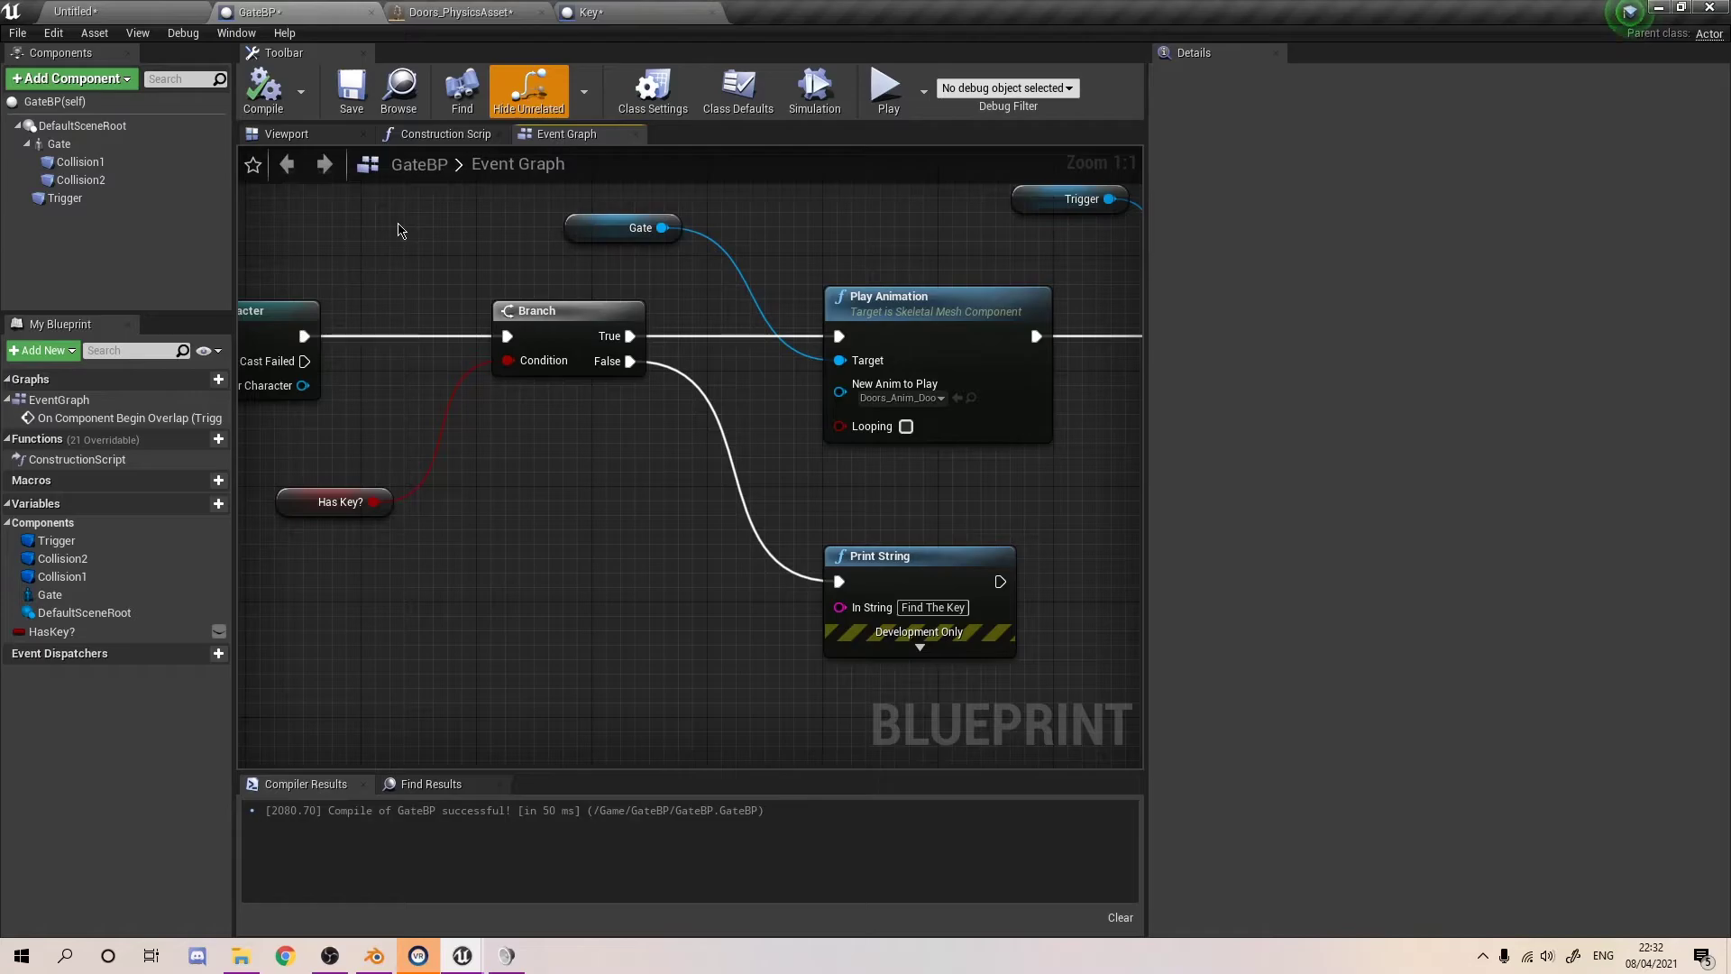
{"action": "left_click", "coordinate": [879, 557]}
{"action": "left_click", "coordinate": [883, 528]}
{"action": "left_click", "coordinate": [268, 92]}
{"action": "left_click", "coordinate": [352, 88]}
- Play-test the level by walking the character into the gate's trigger without the key
{"action": "scroll", "coordinate": [855, 517], "scroll_direction": "down", "scroll_amount": 4}
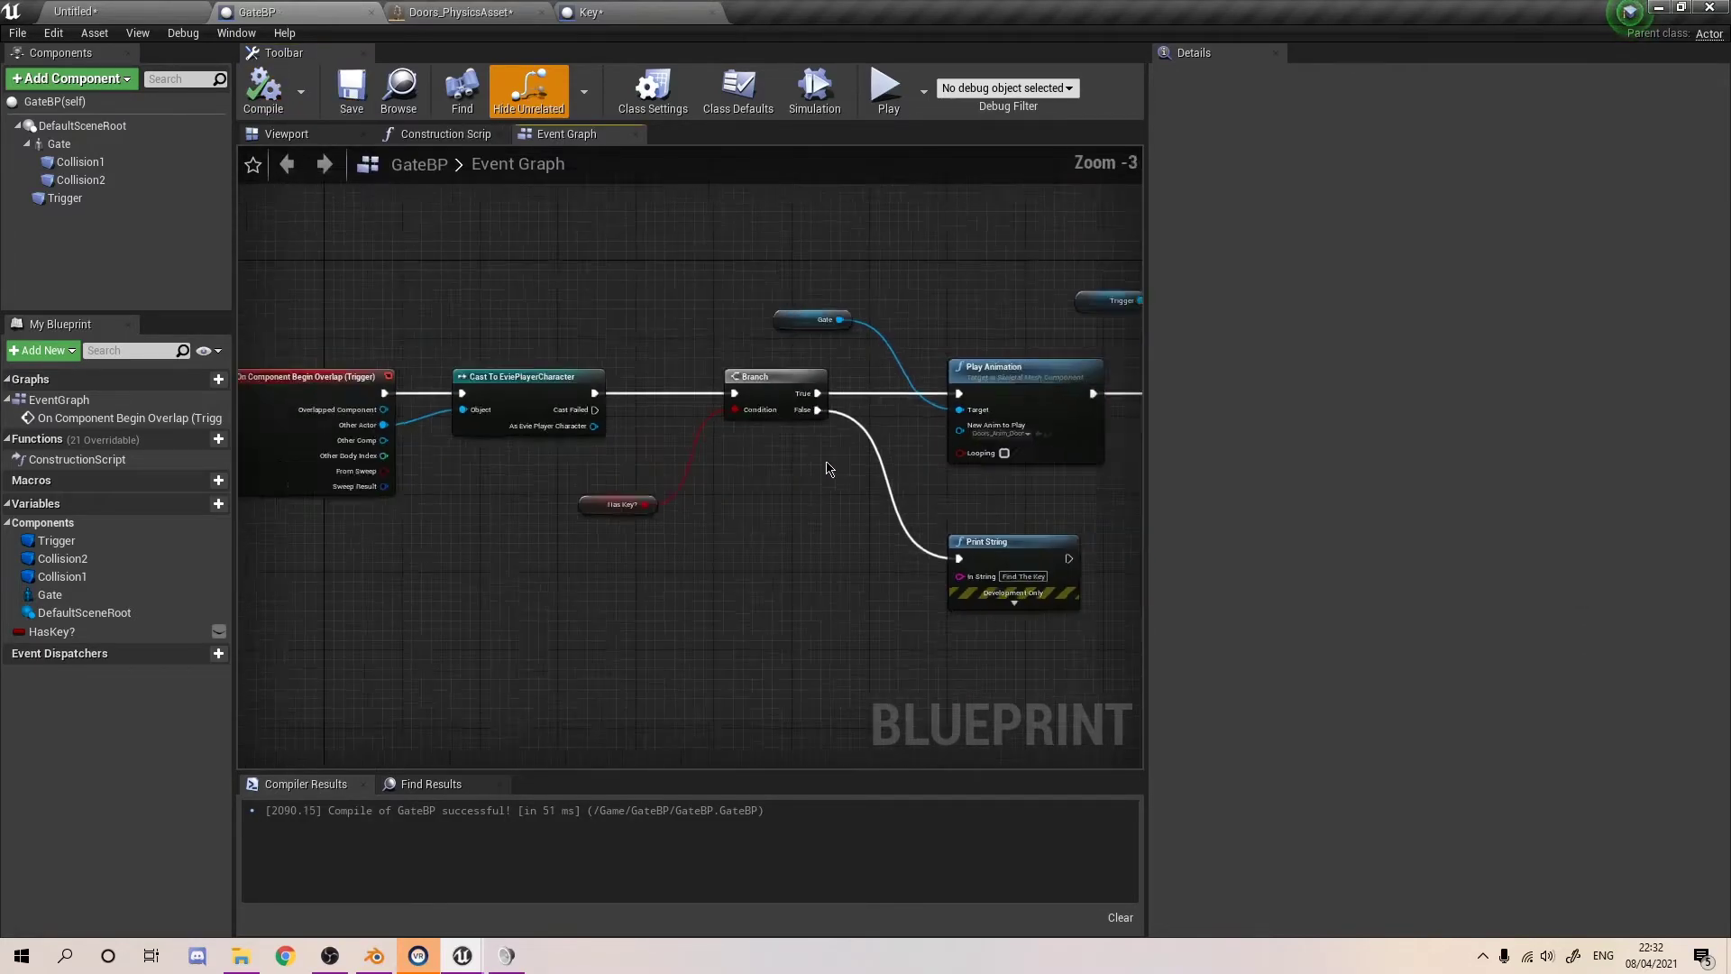
{"action": "scroll", "coordinate": [781, 511], "scroll_direction": "up", "scroll_amount": 4}
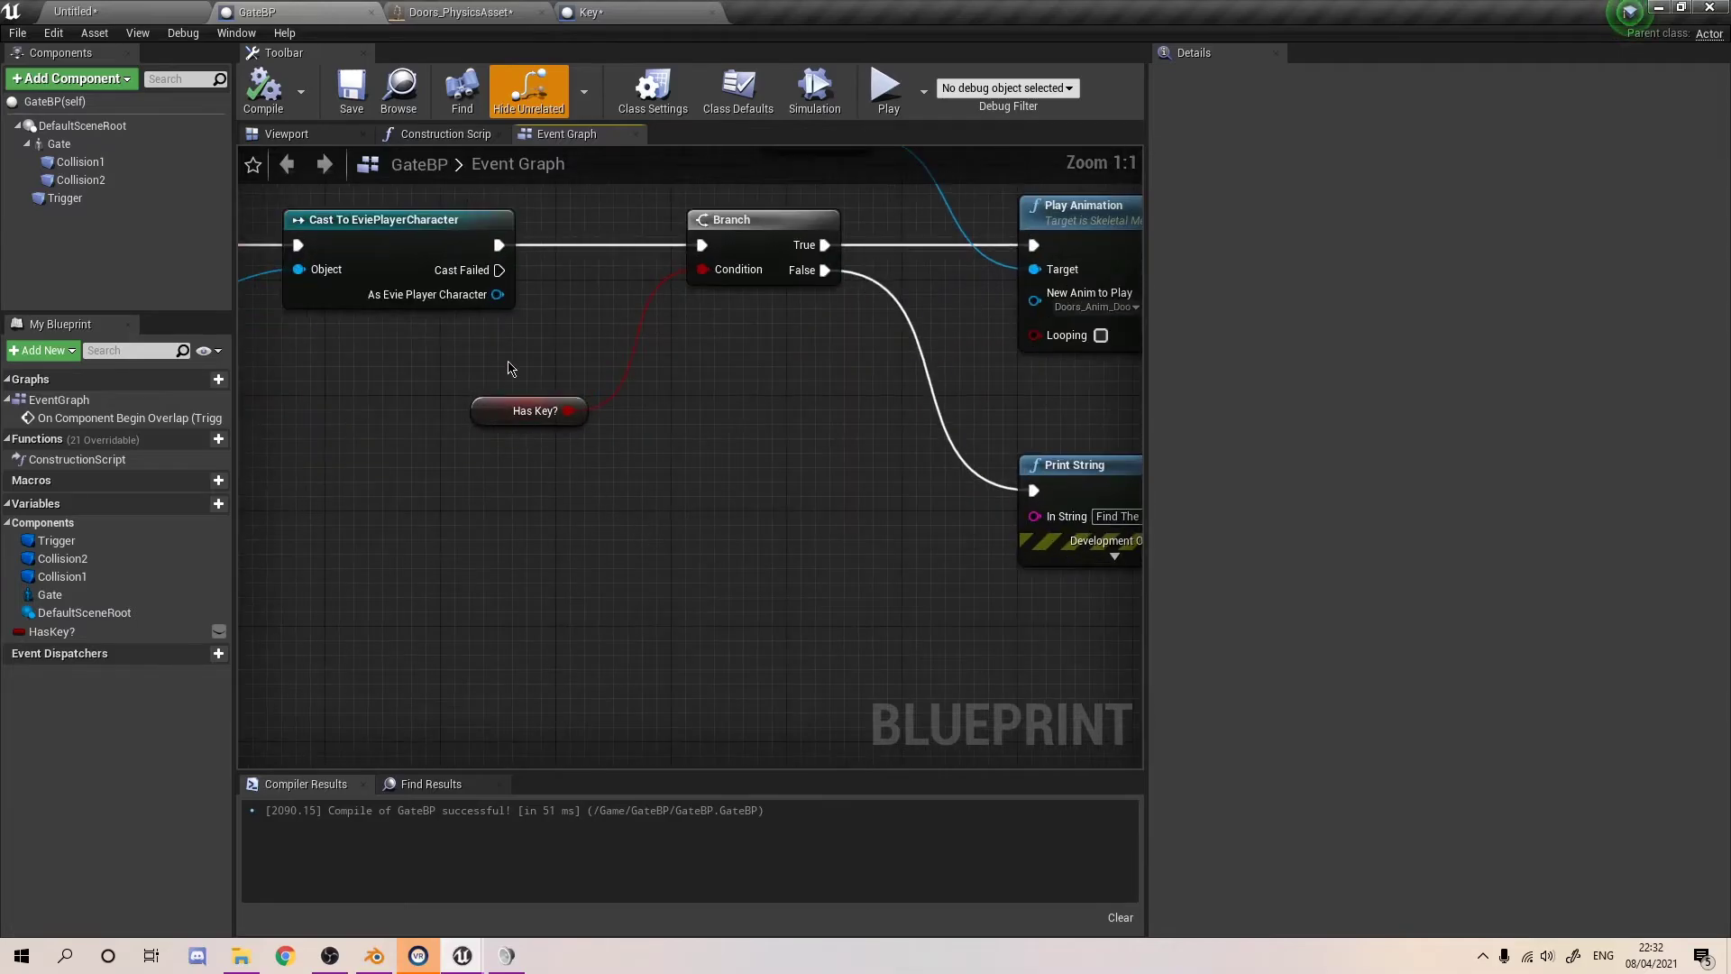
{"action": "right_click_drag", "start_coordinate": [509, 368], "coordinate": [501, 453]}
{"action": "scroll", "coordinate": [676, 467], "scroll_direction": "down", "scroll_amount": 3}
{"action": "mouse_move", "coordinate": [678, 466]}
{"action": "right_mouse_down"}
{"action": "mouse_move", "coordinate": [529, 434]}
{"action": "mouse_move", "coordinate": [700, 476]}
{"action": "right_mouse_up"}
{"action": "left_click", "coordinate": [77, 12]}
{"action": "left_click", "coordinate": [992, 67]}
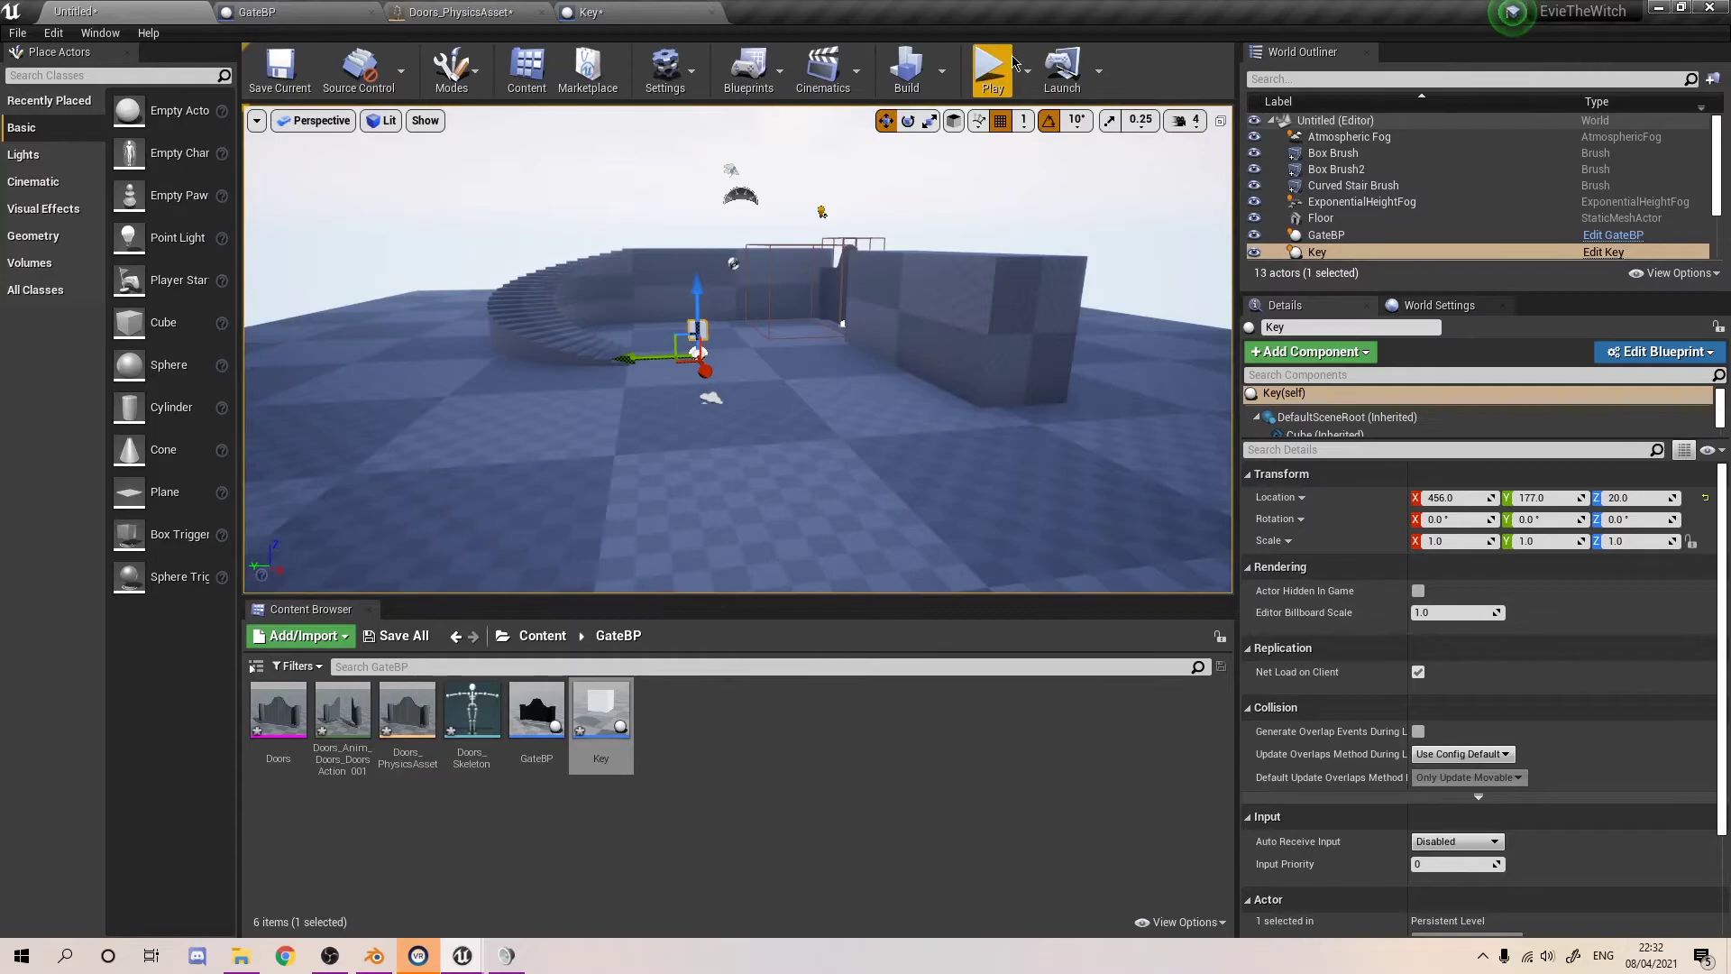
{"action": "key", "text": "w"}
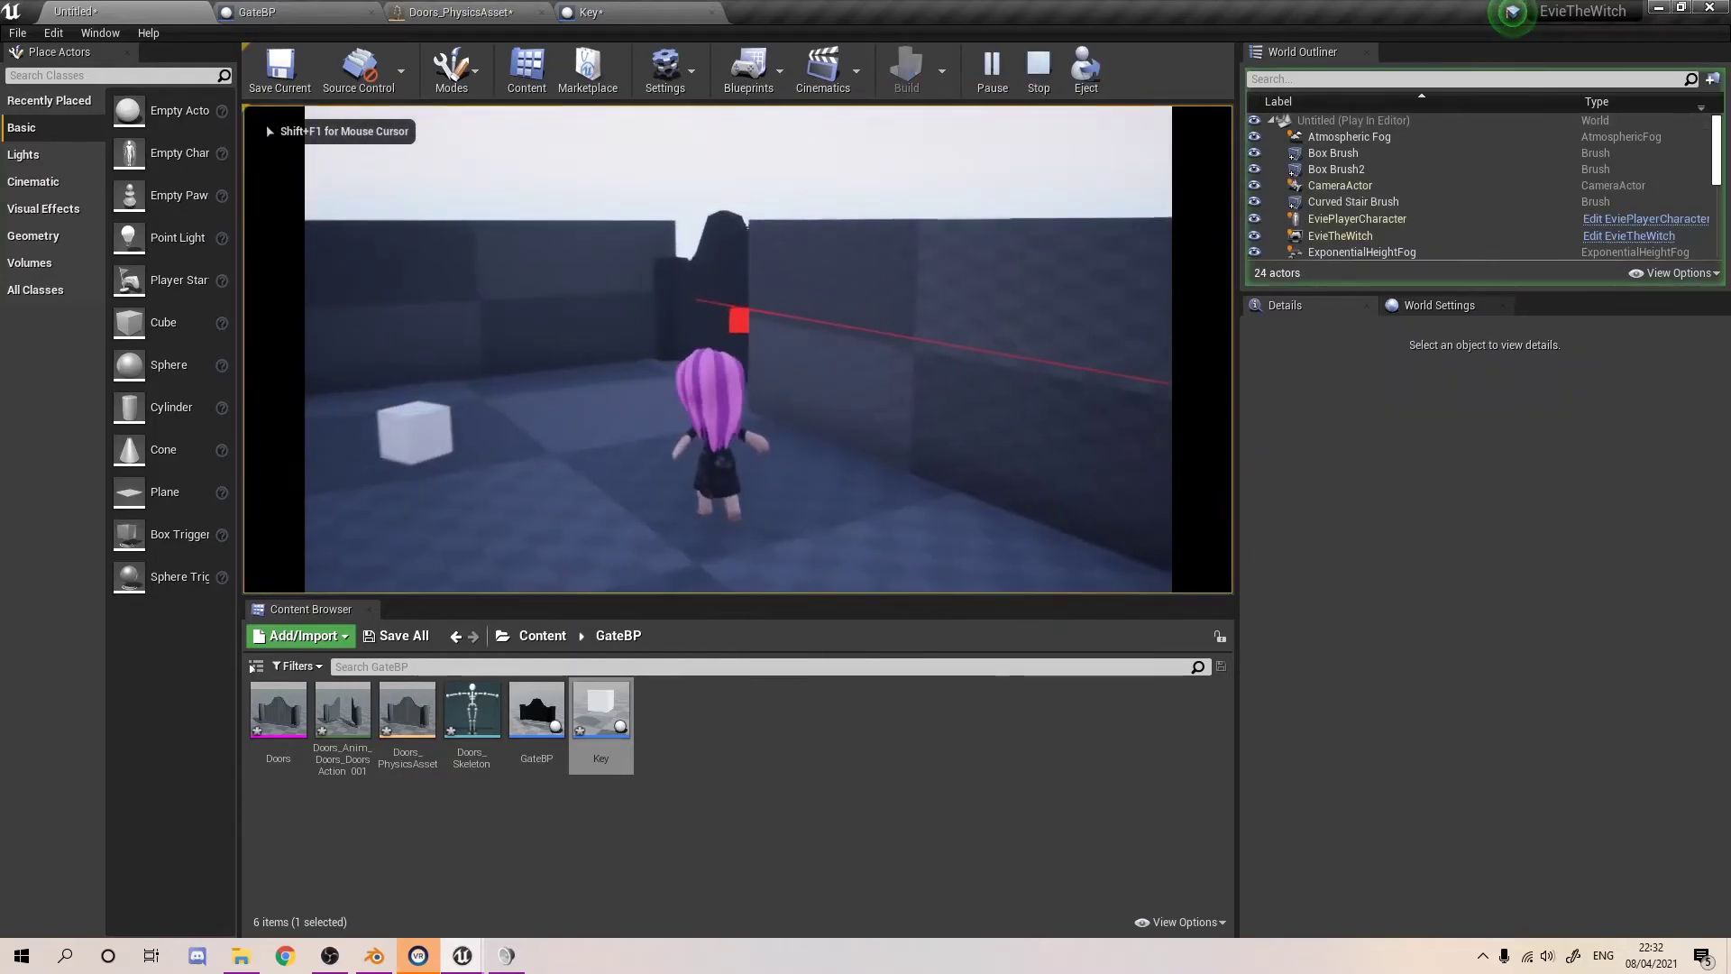
{"action": "key", "text": "s"}
{"action": "key", "text": "d"}
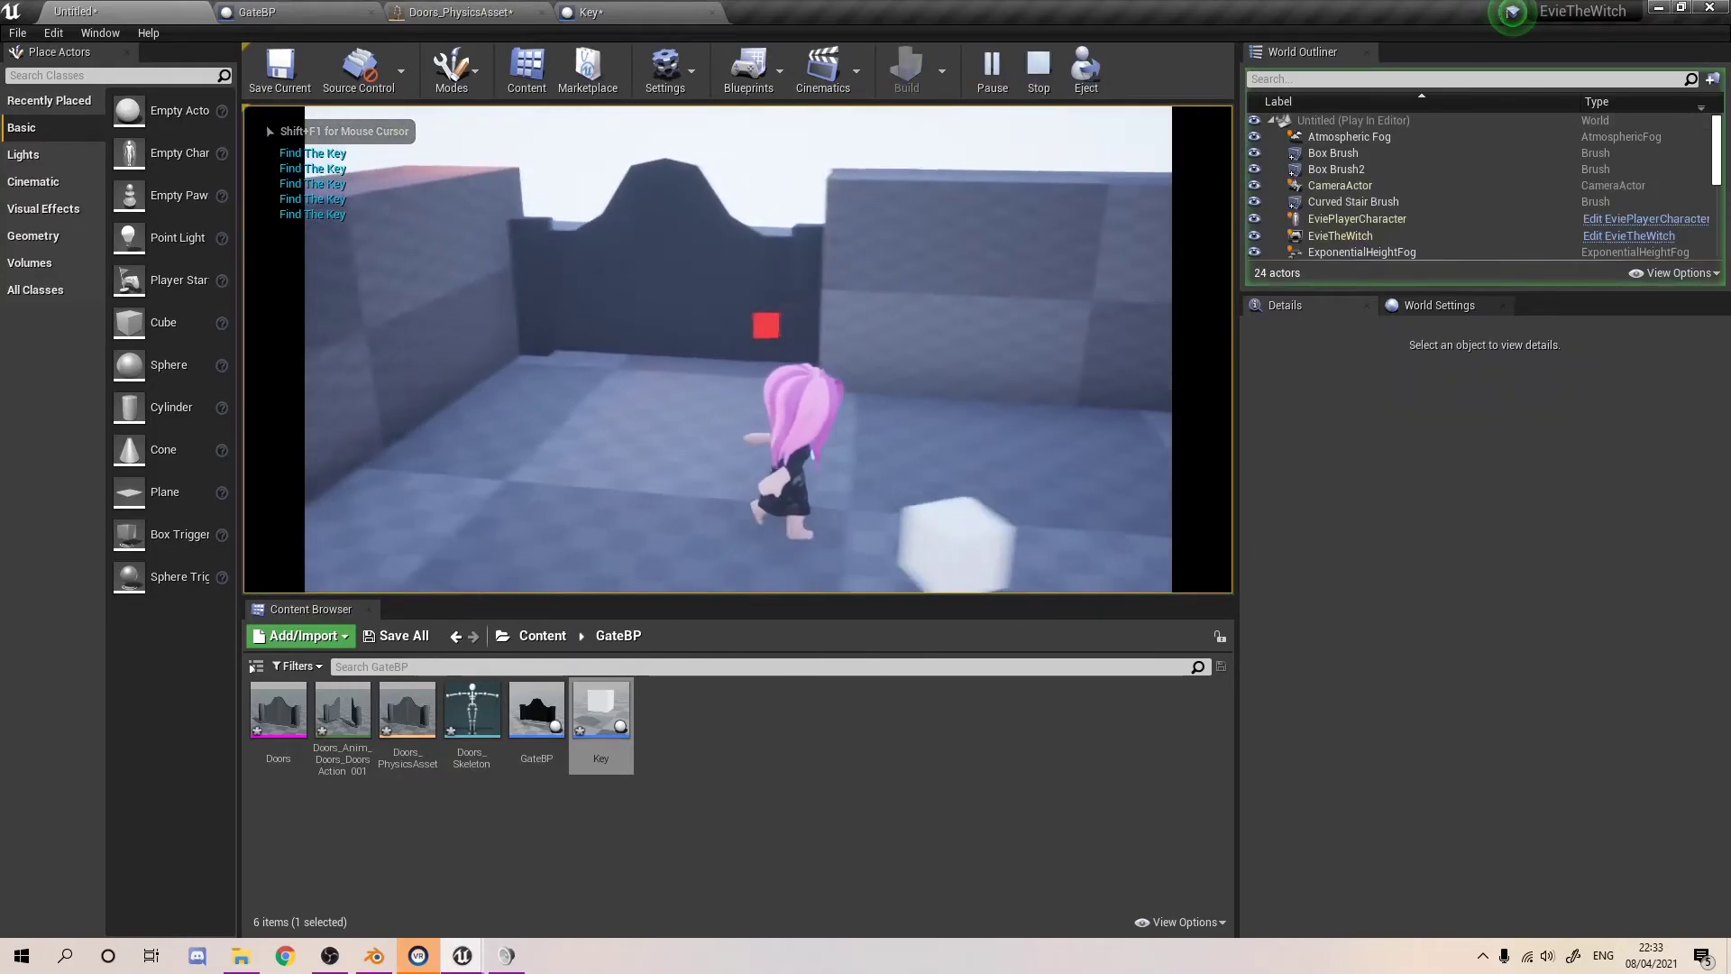
{"action": "key", "text": "w"}
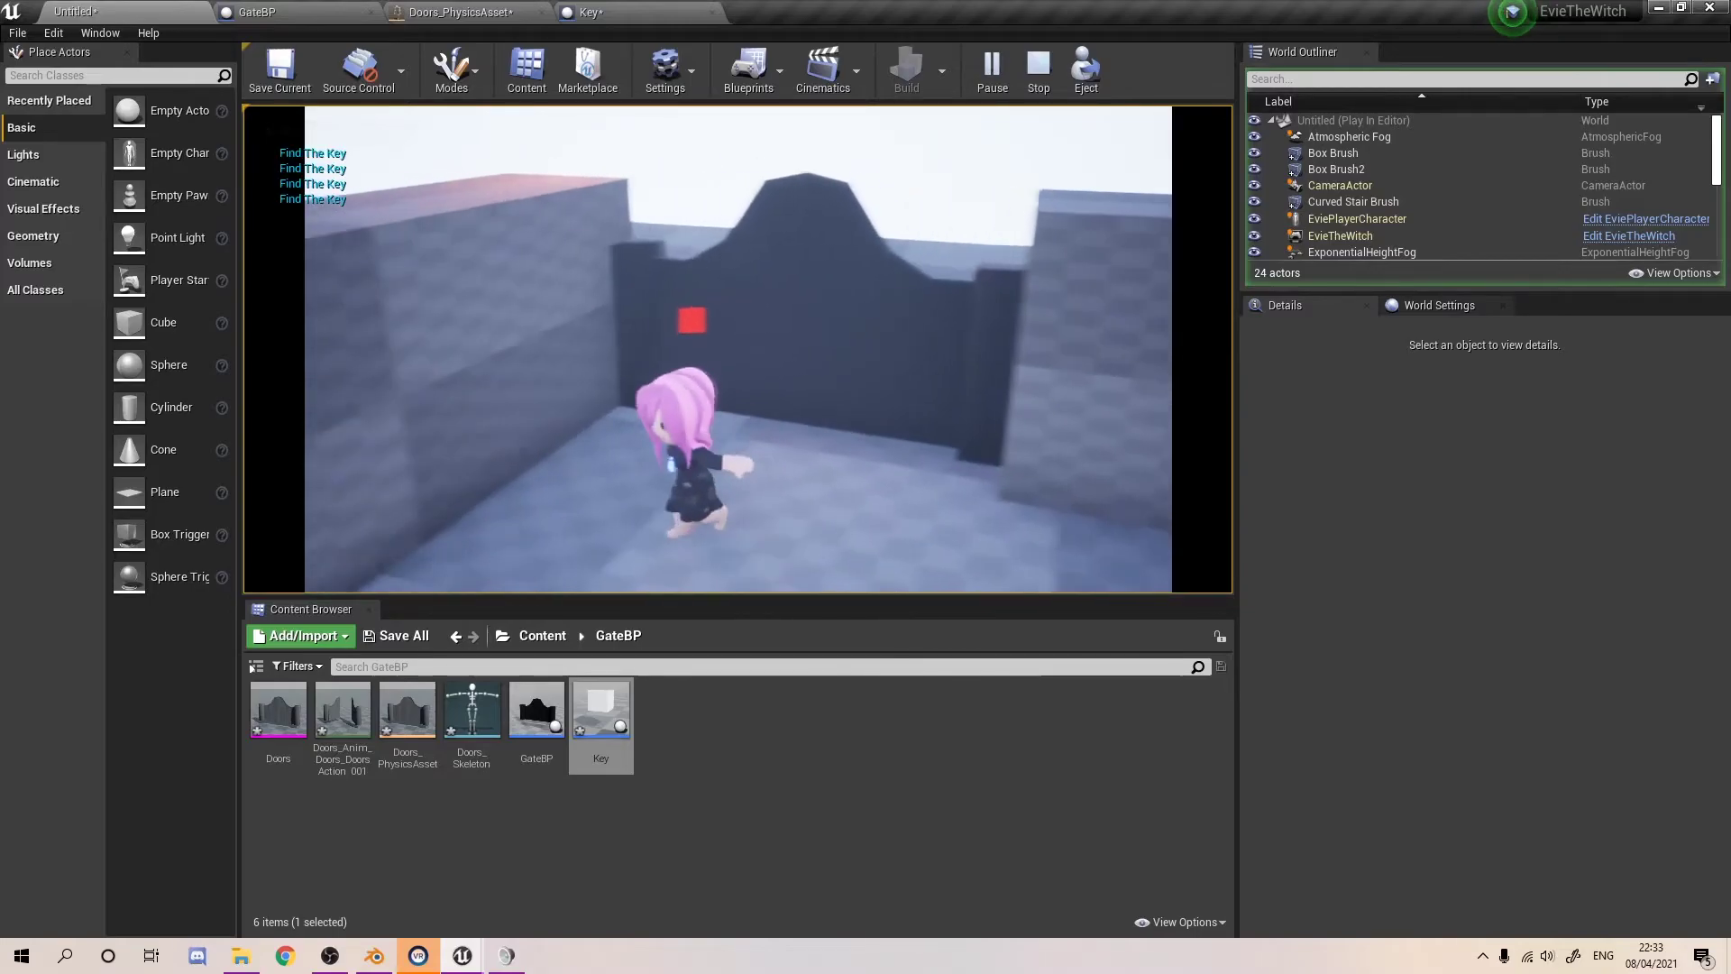
{"action": "key", "text": "s"}
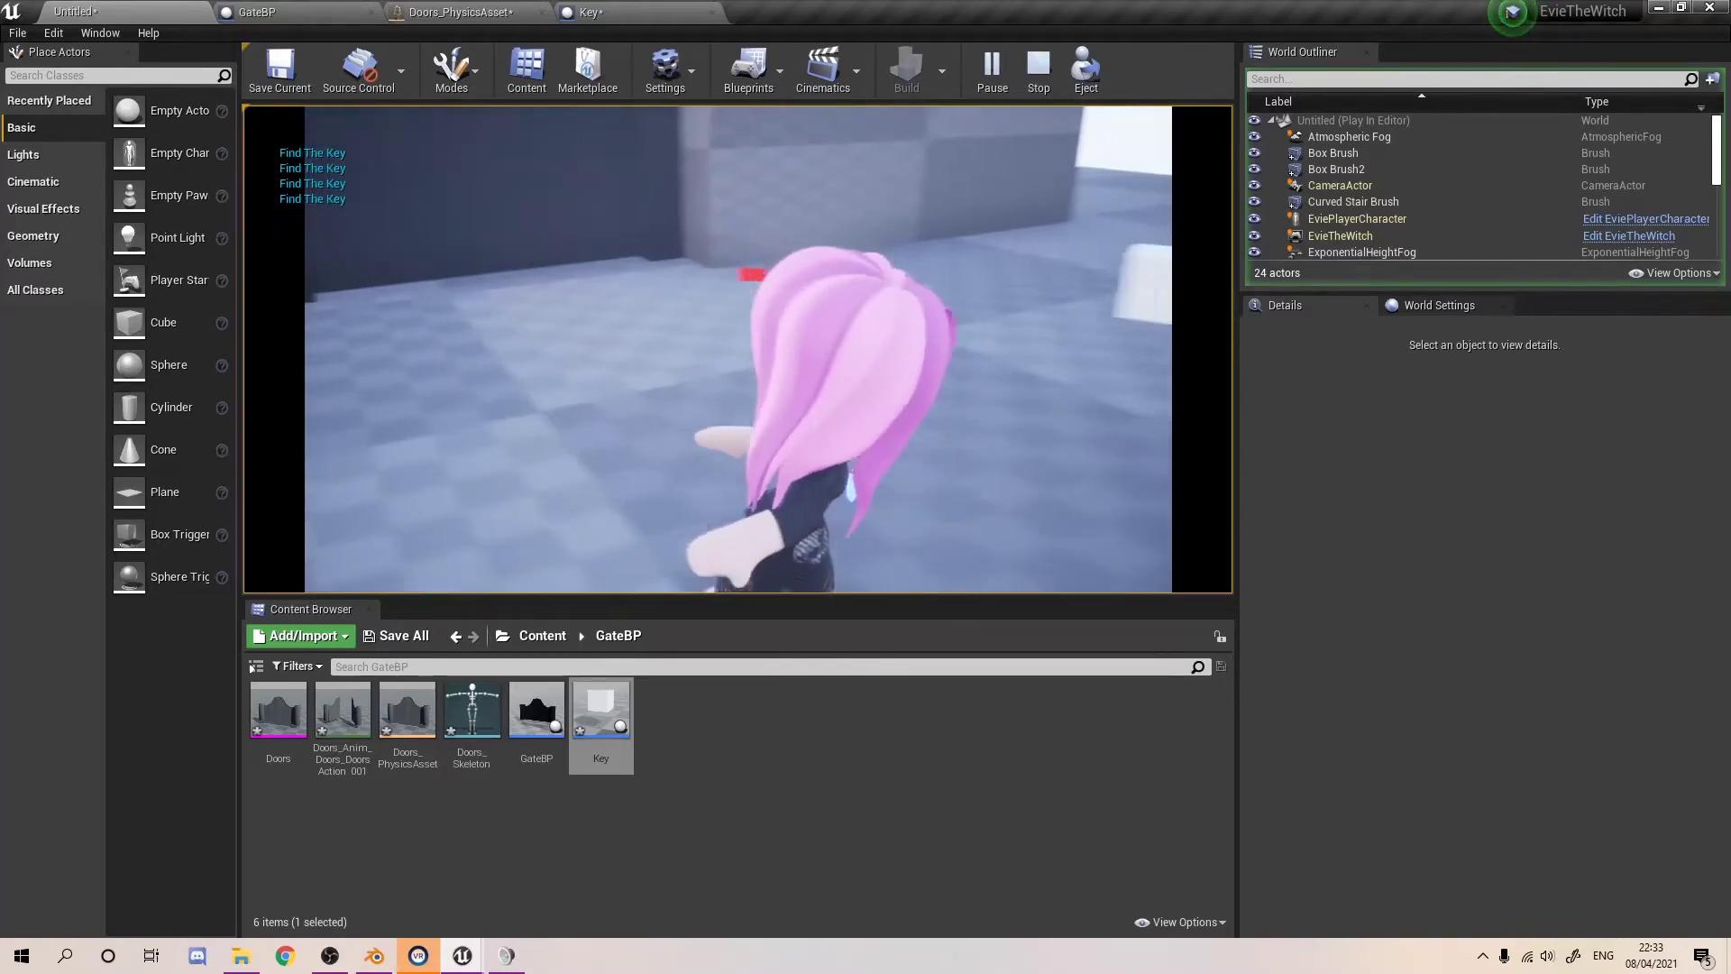
{"action": "key", "text": "Escape"}
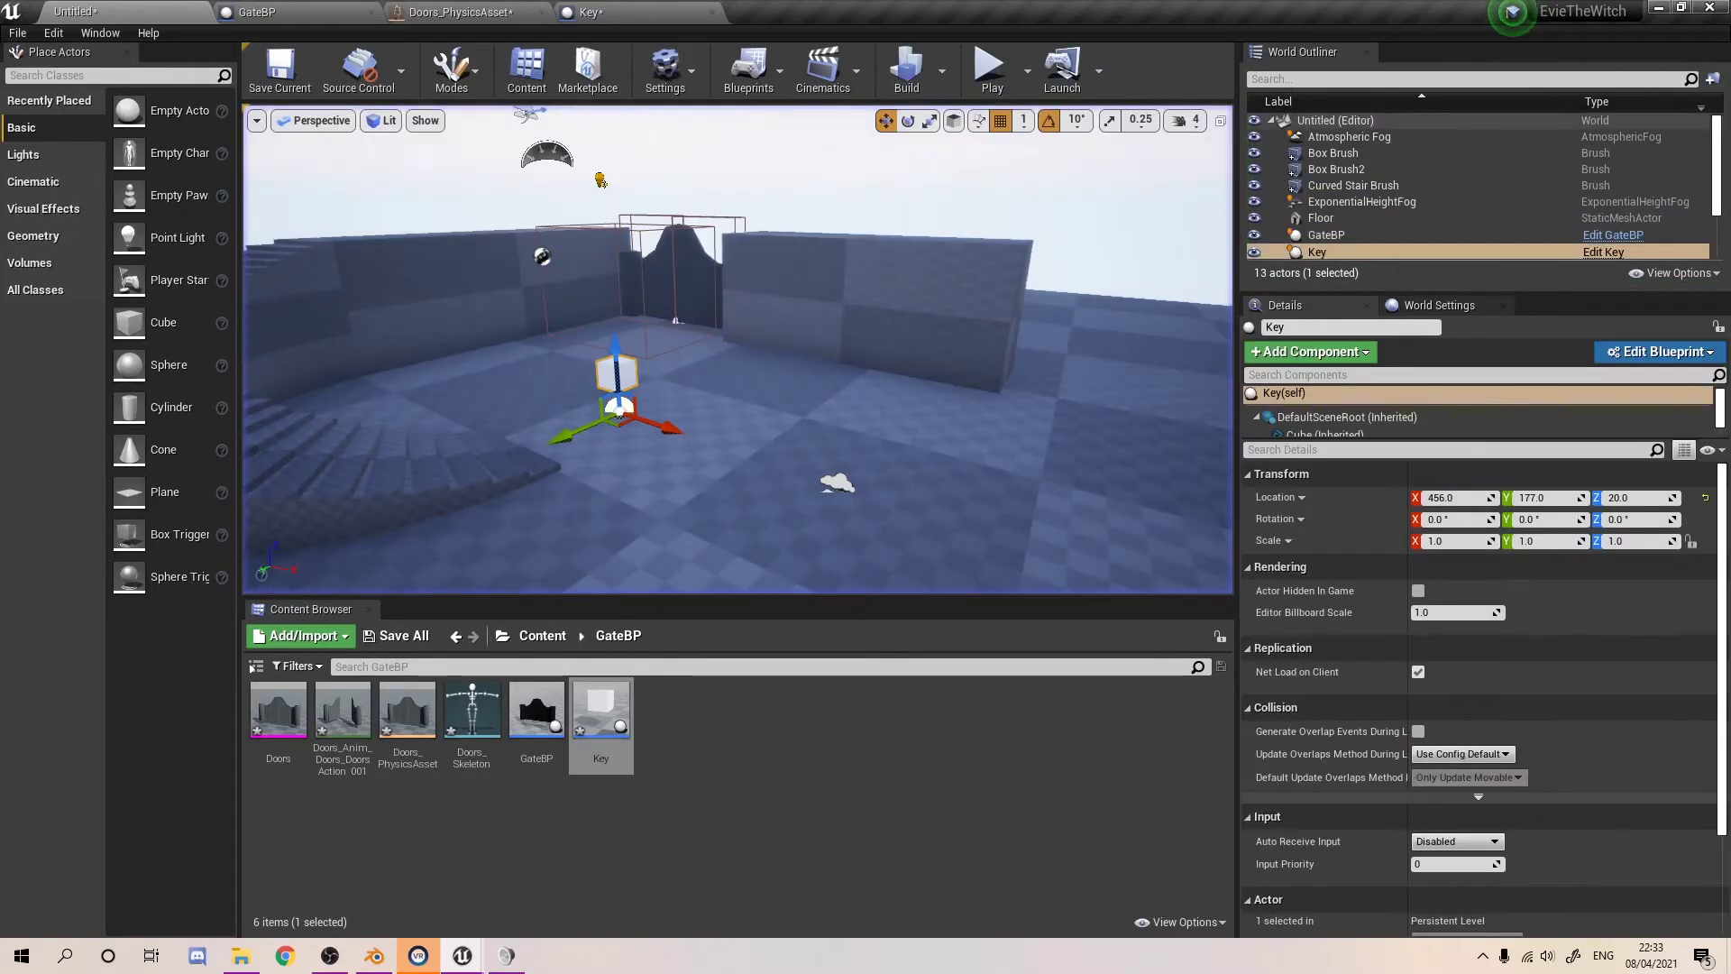
{"action": "left_click", "coordinate": [294, 9]}
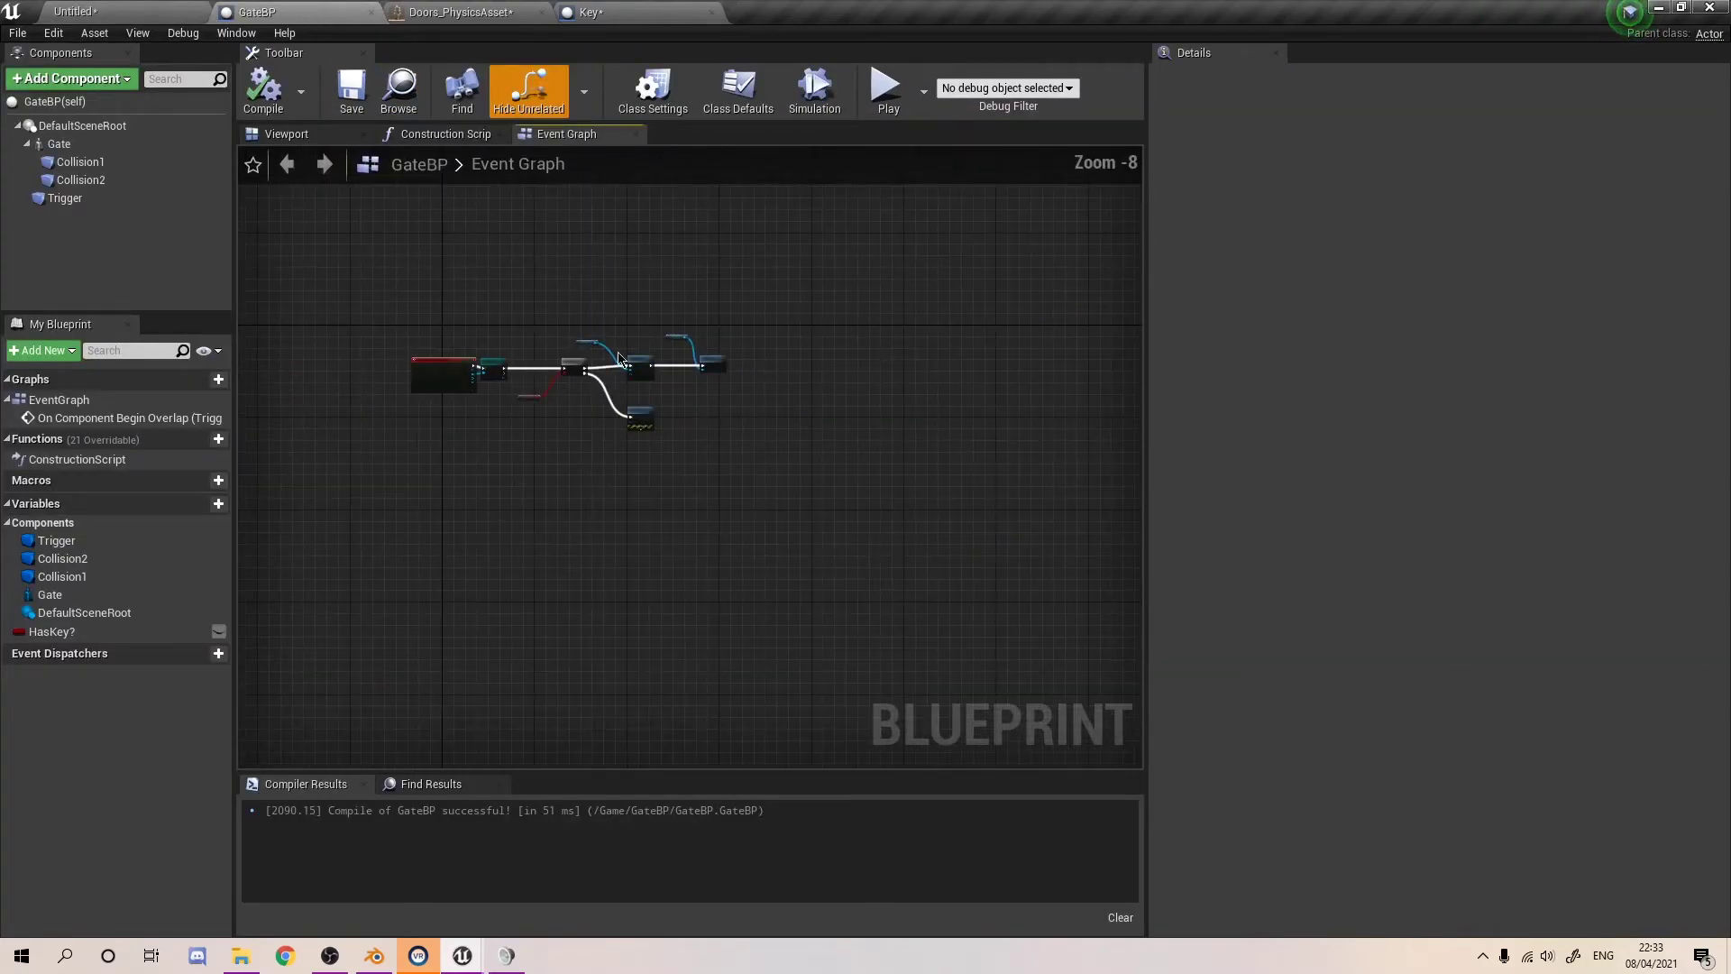
{"action": "scroll", "coordinate": [607, 522], "scroll_direction": "up", "scroll_amount": 4}
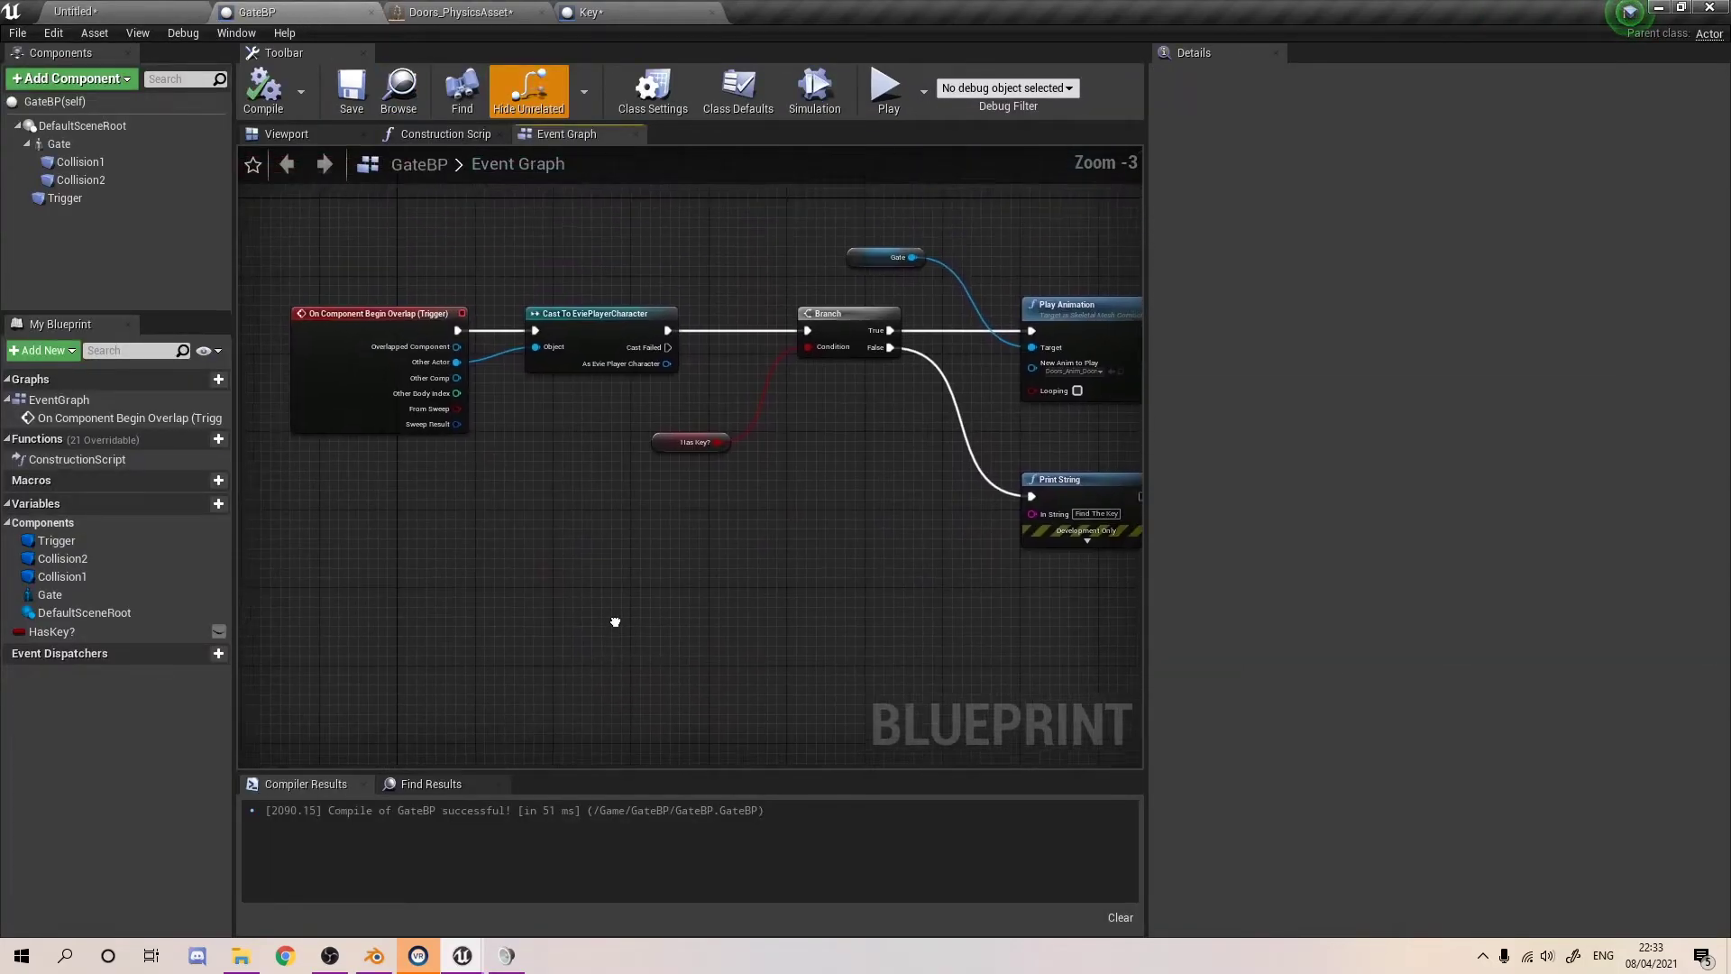
{"action": "right_click_drag", "start_coordinate": [579, 628], "coordinate": [650, 323]}
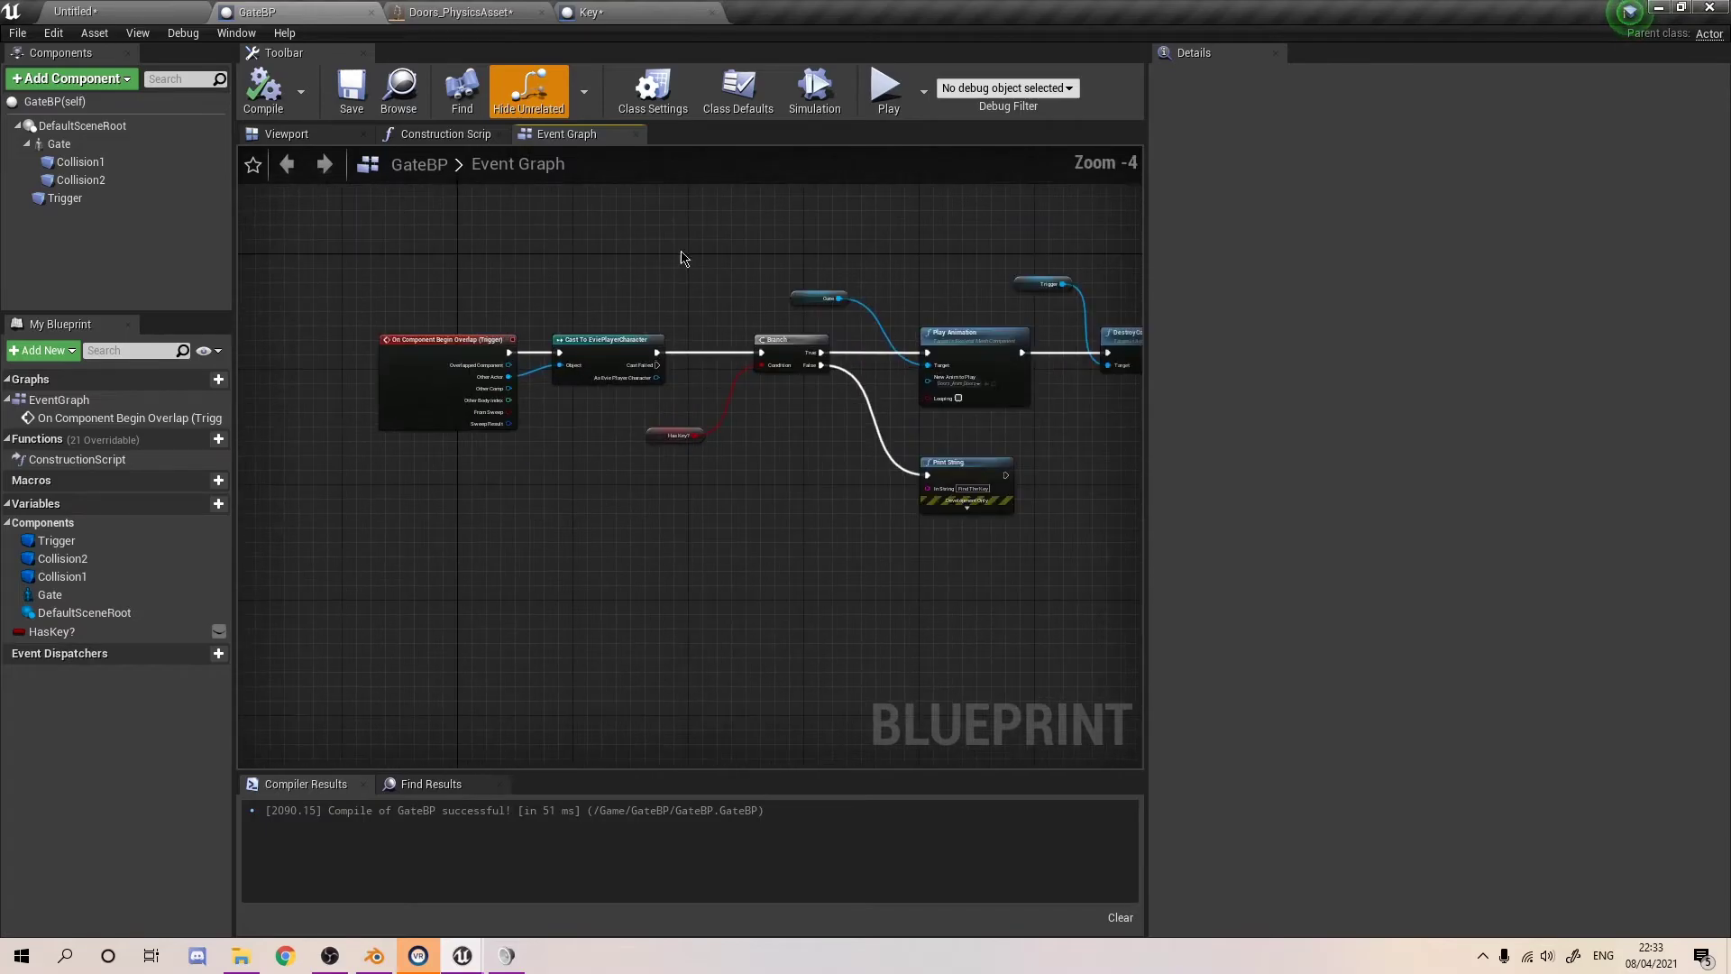
- Add a Box Collision component under the Cube in the Key blueprint and name it Collision
{"action": "left_click", "coordinate": [656, 7]}
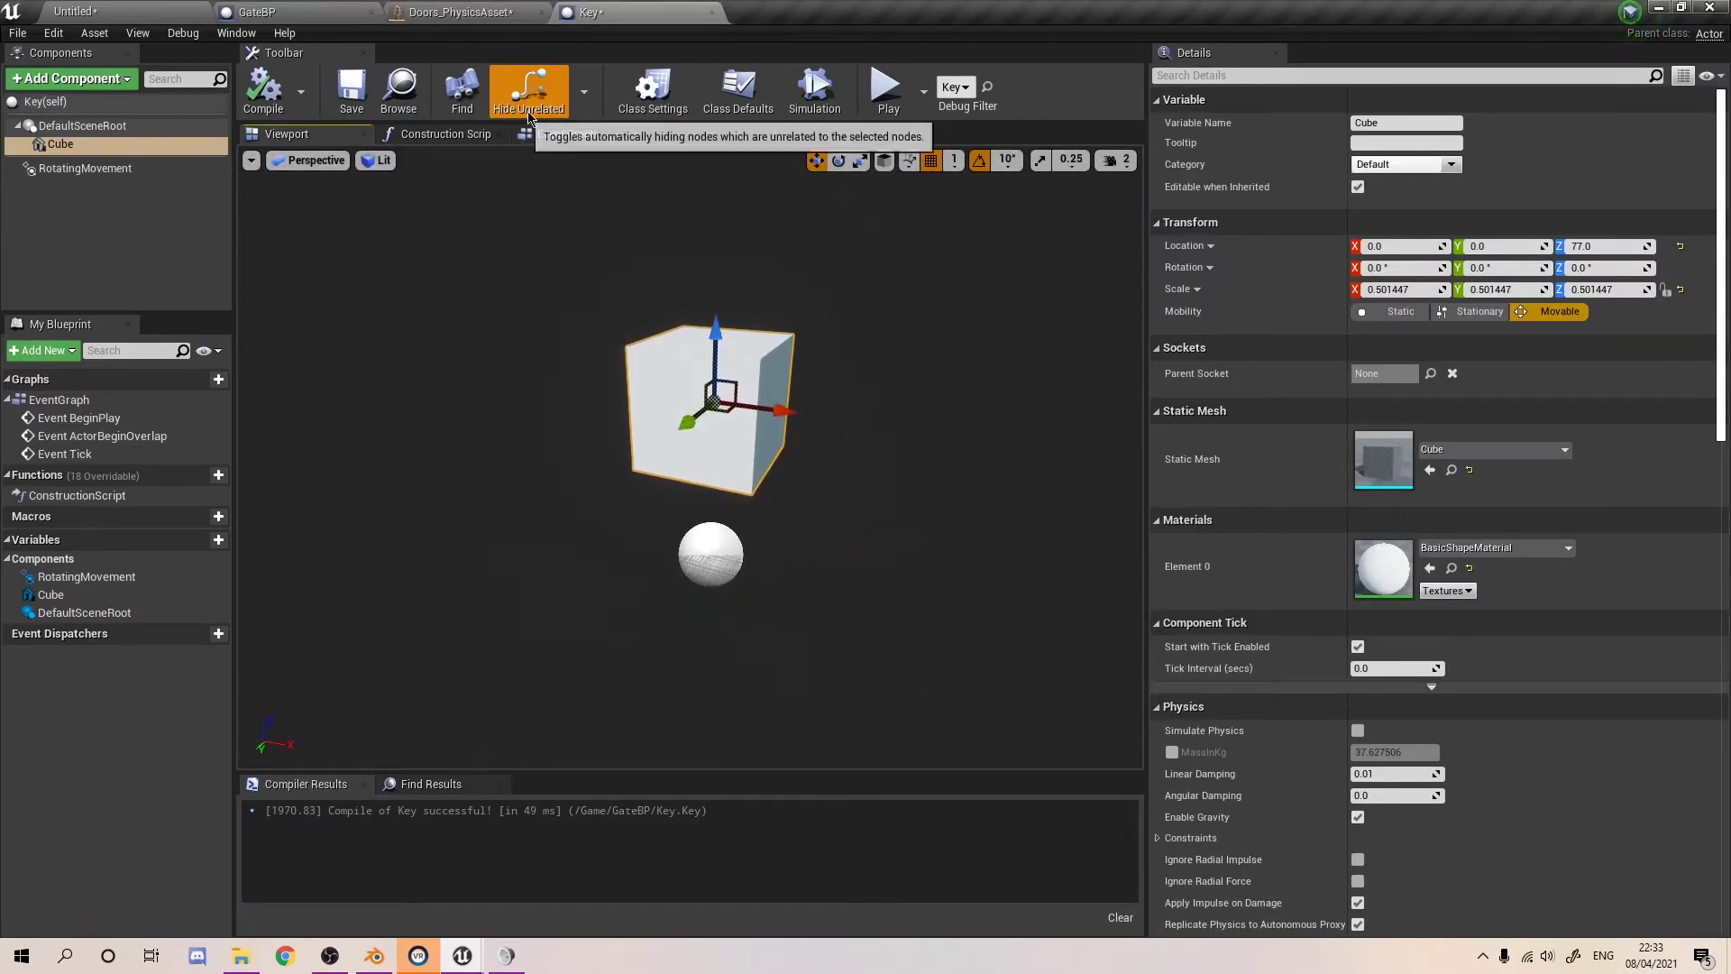
{"action": "left_click", "coordinate": [567, 133]}
{"action": "right_click_drag", "start_coordinate": [569, 324], "coordinate": [507, 281]}
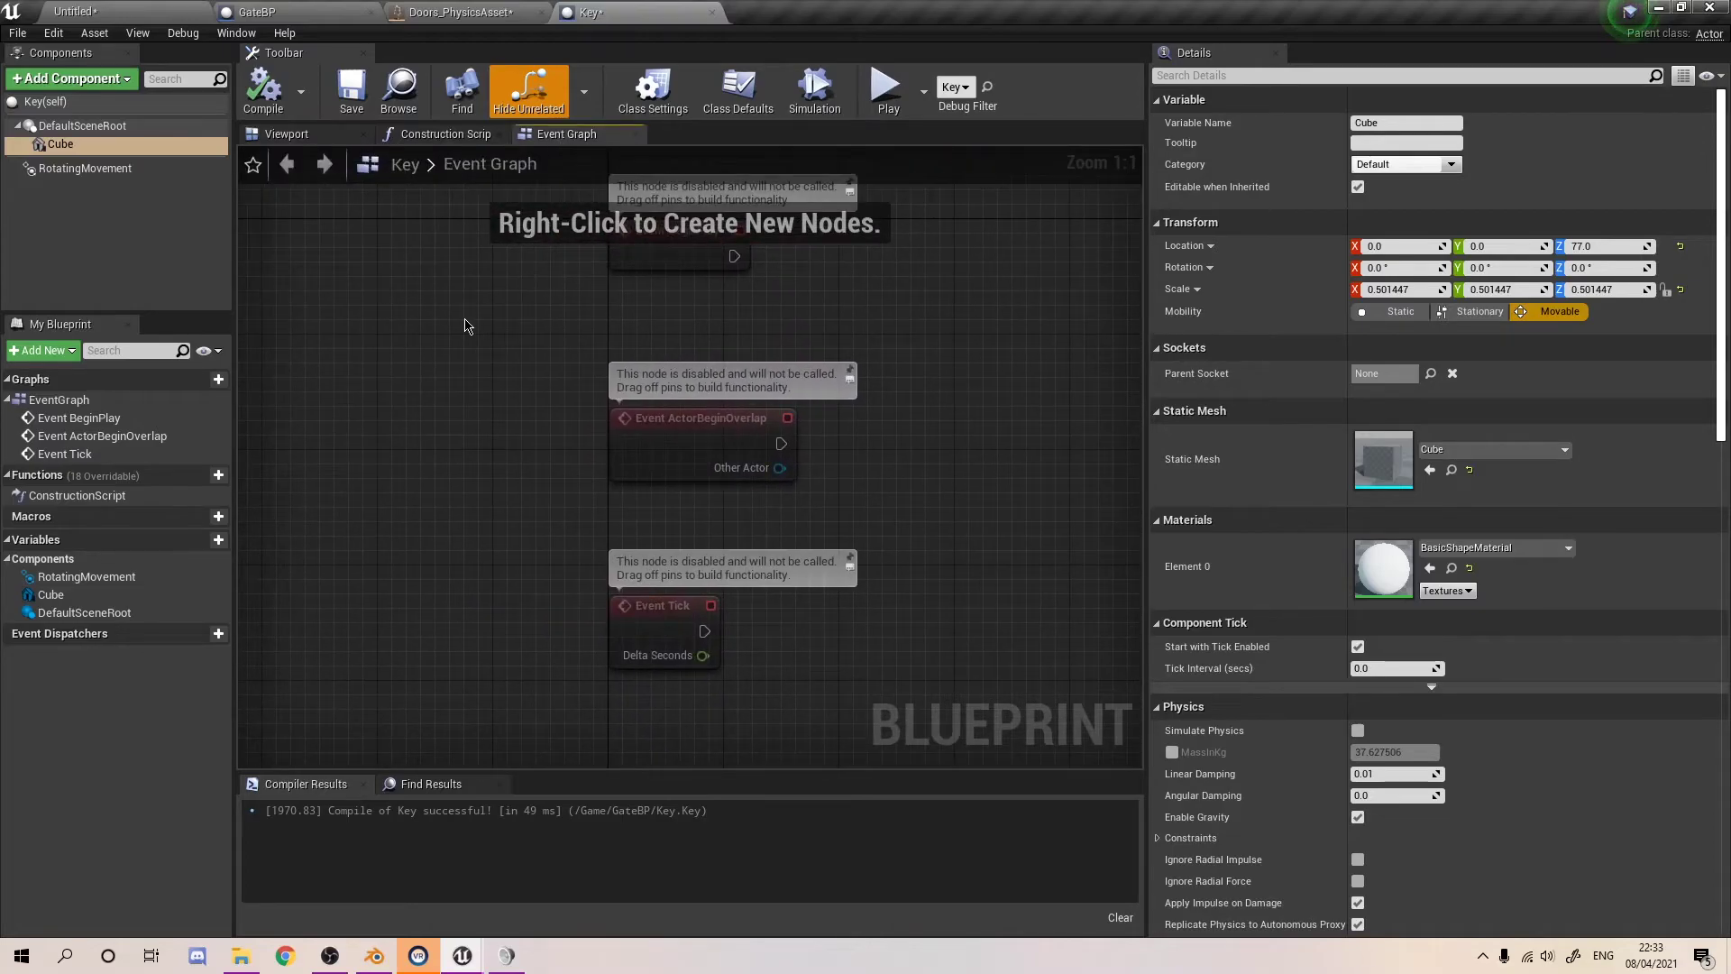
{"action": "left_click", "coordinate": [72, 78]}
{"action": "type", "text": "box"}
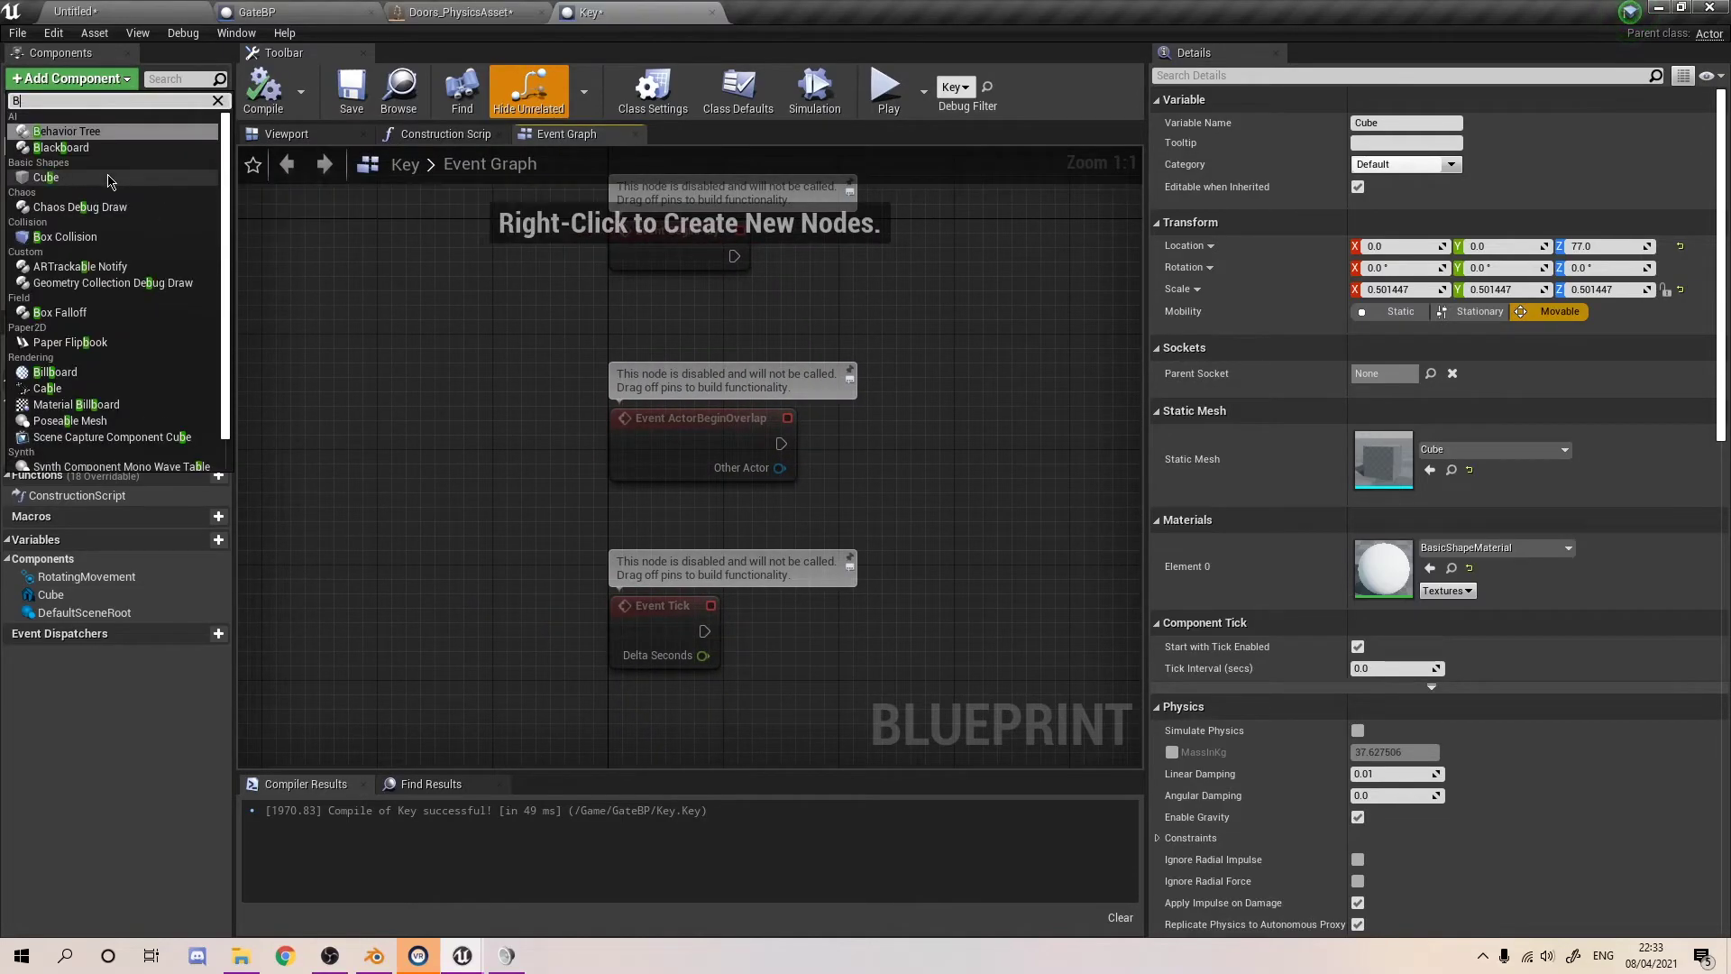
{"action": "key", "text": "Return"}
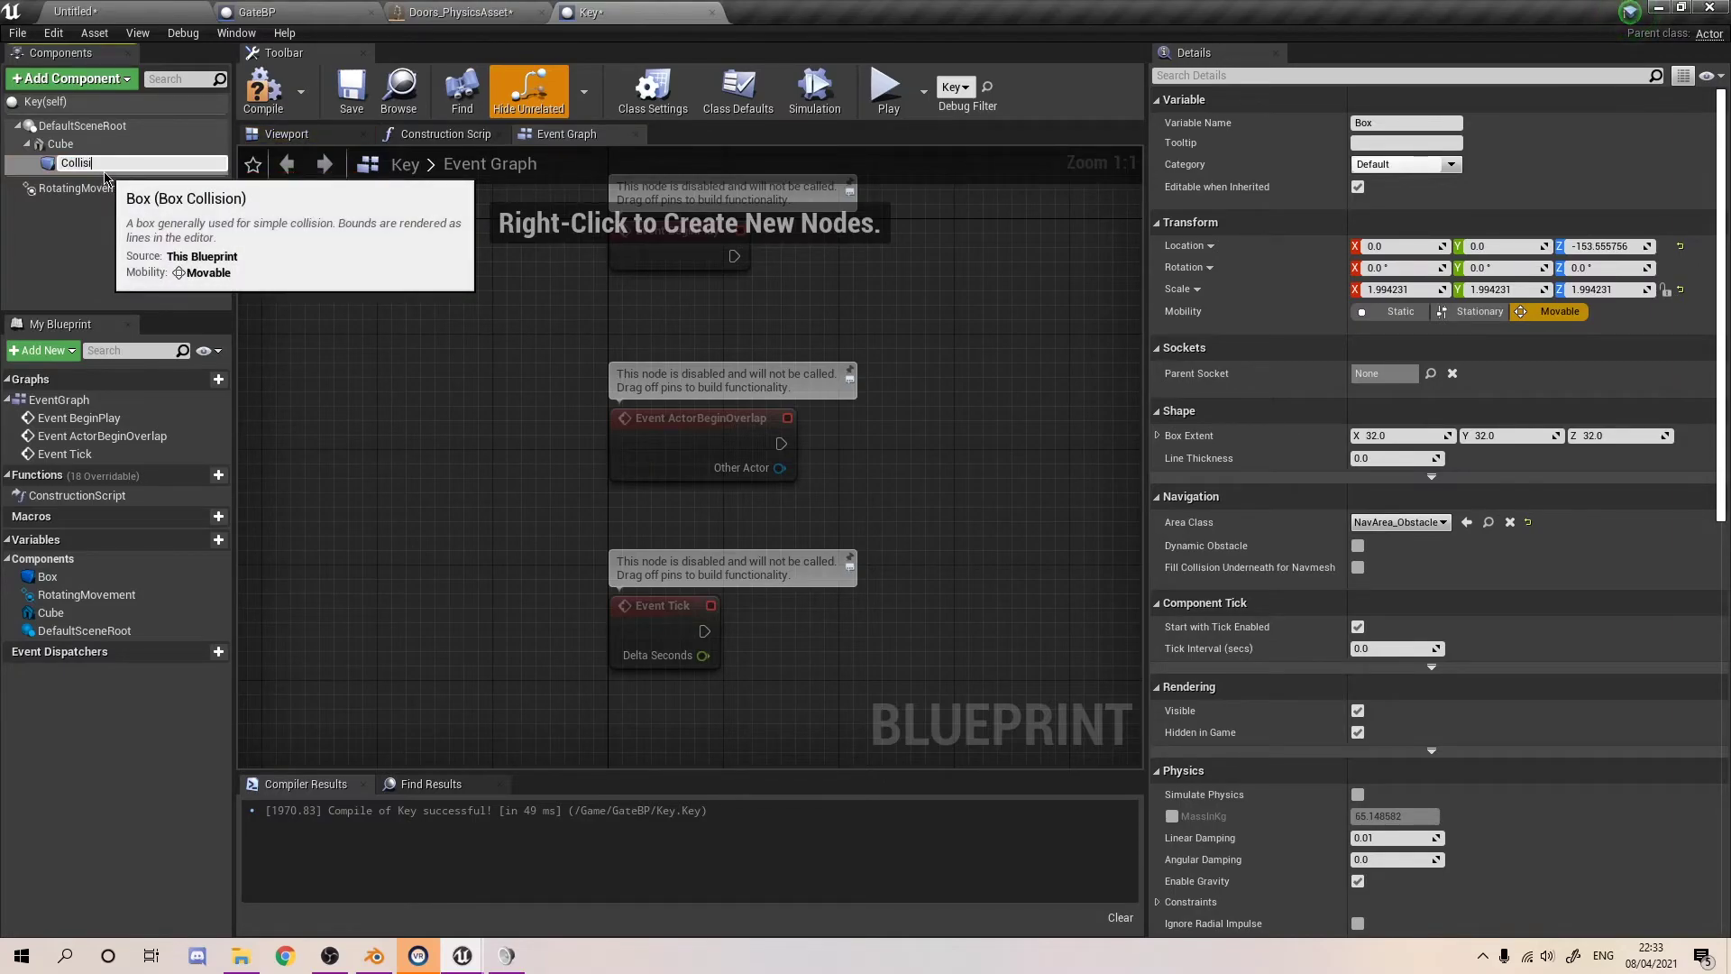
{"action": "key", "text": "Return"}
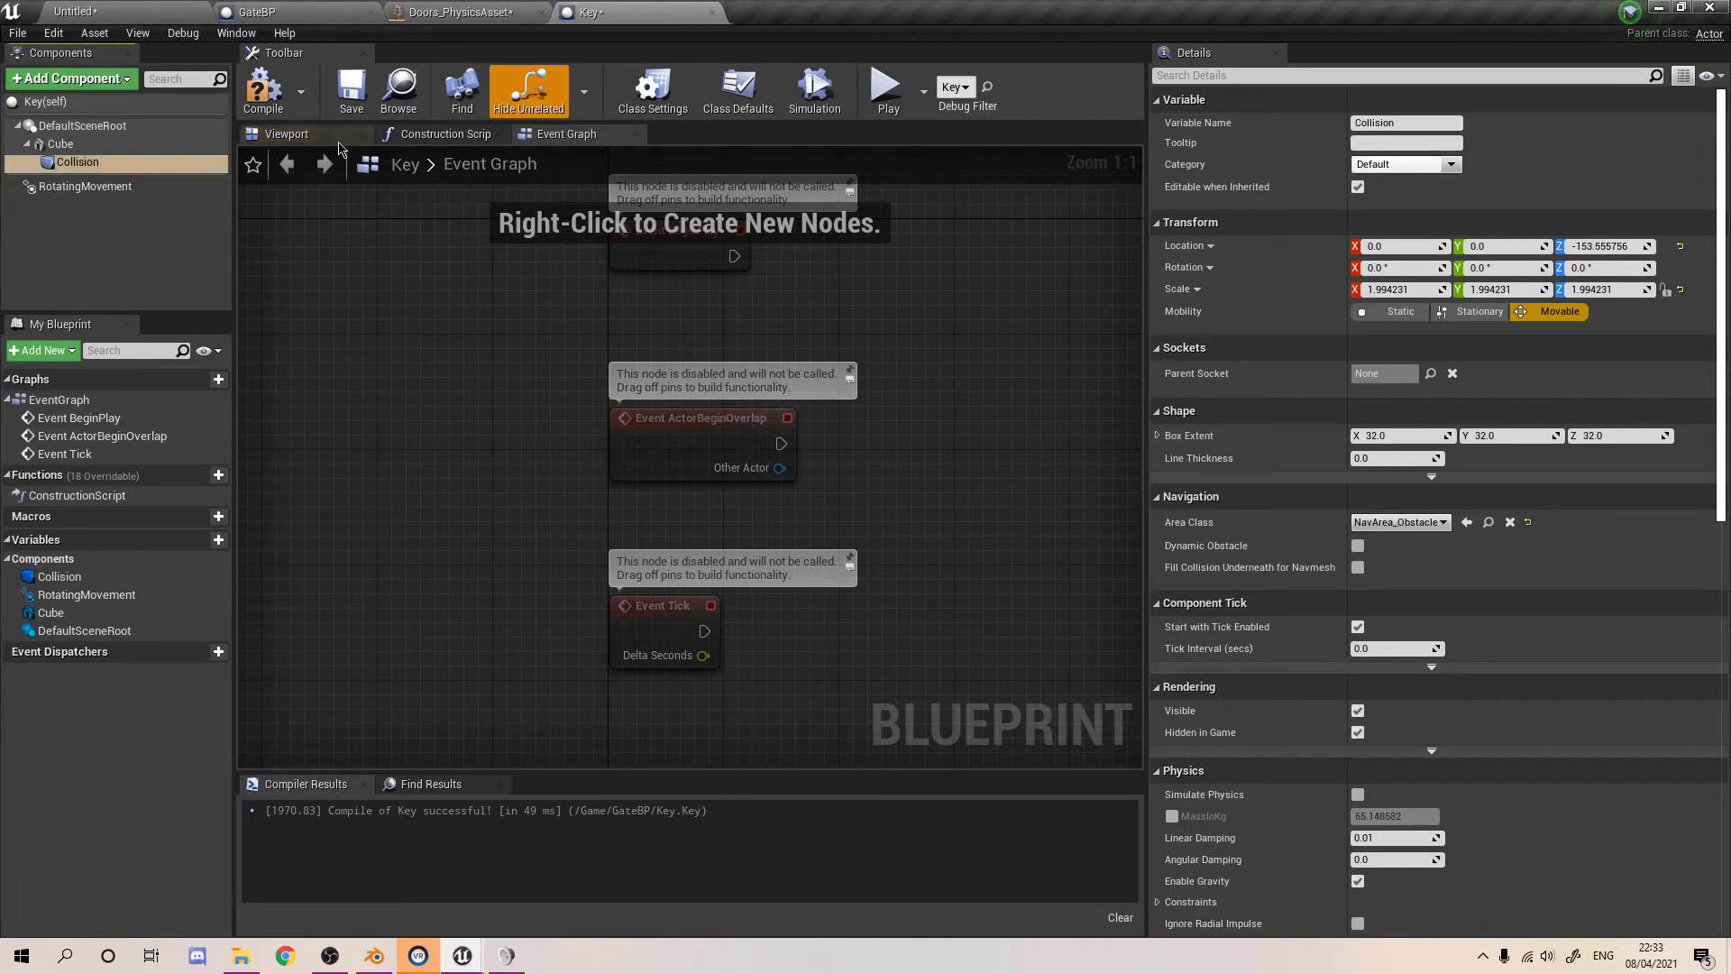
- Raise the Collision box to centre it on the cube, scale it uniformly to about 3.77, and compile Key
{"action": "left_click", "coordinate": [297, 134]}
{"action": "right_click_drag", "start_coordinate": [720, 652], "coordinate": [755, 549]}
{"action": "left_click_drag", "start_coordinate": [682, 611], "coordinate": [685, 462]}
{"action": "key", "text": "r"}
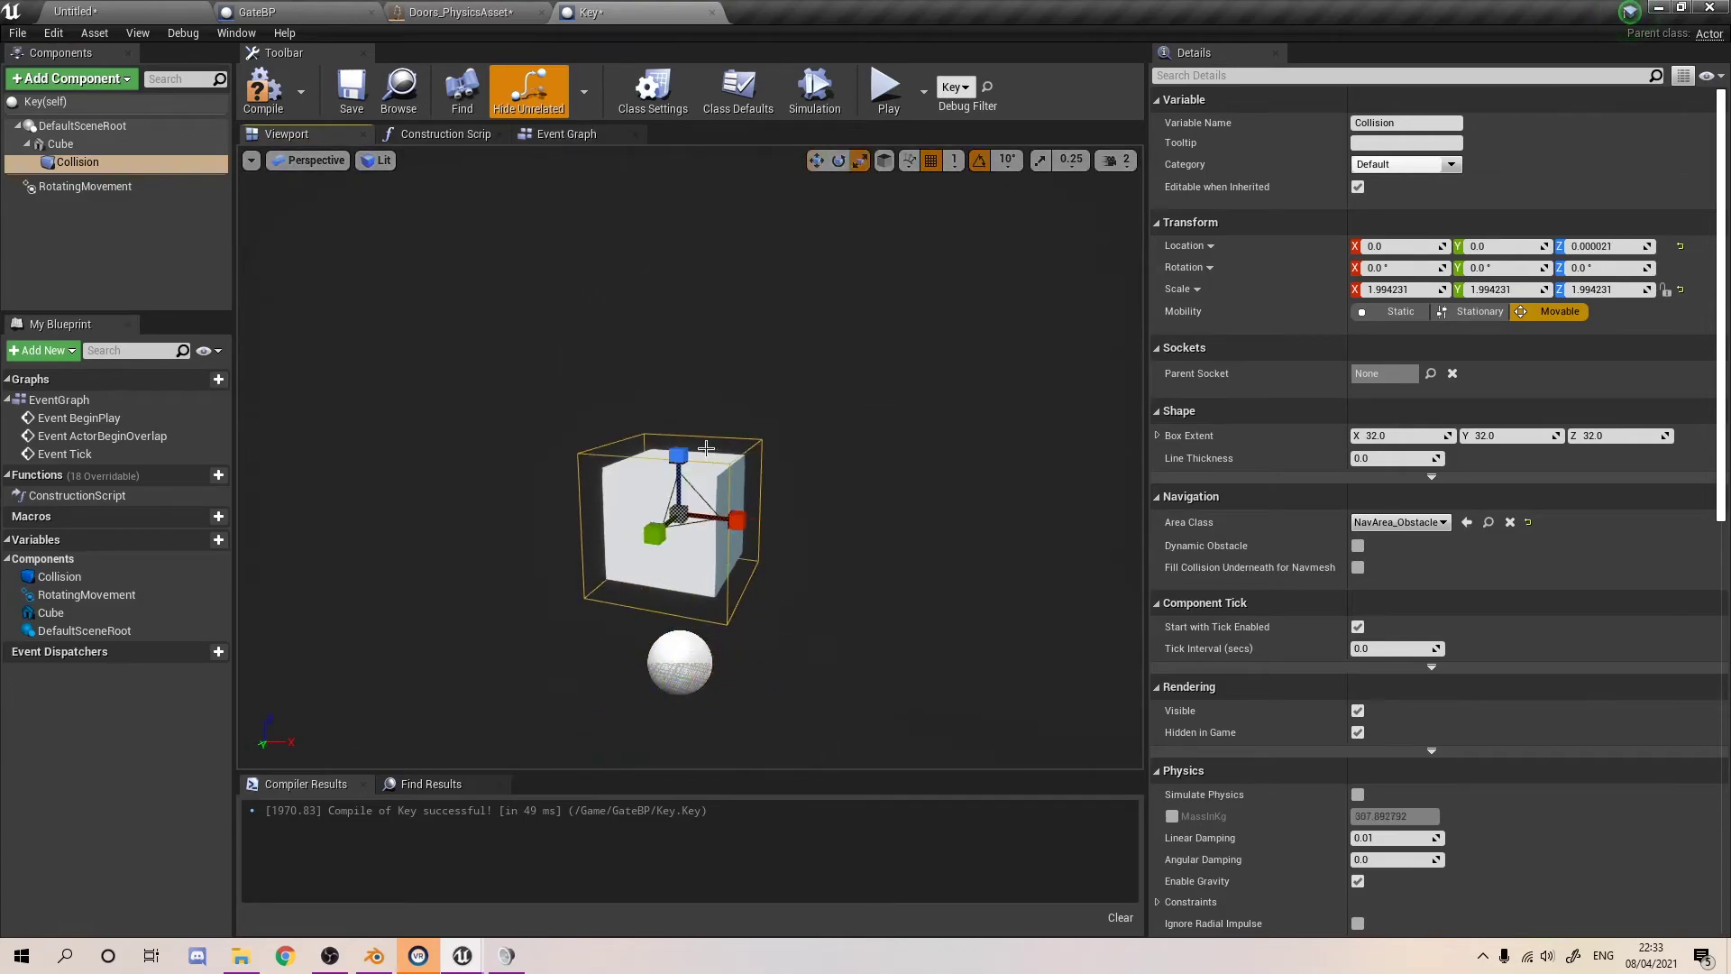
{"action": "key", "text": "ctrl+z"}
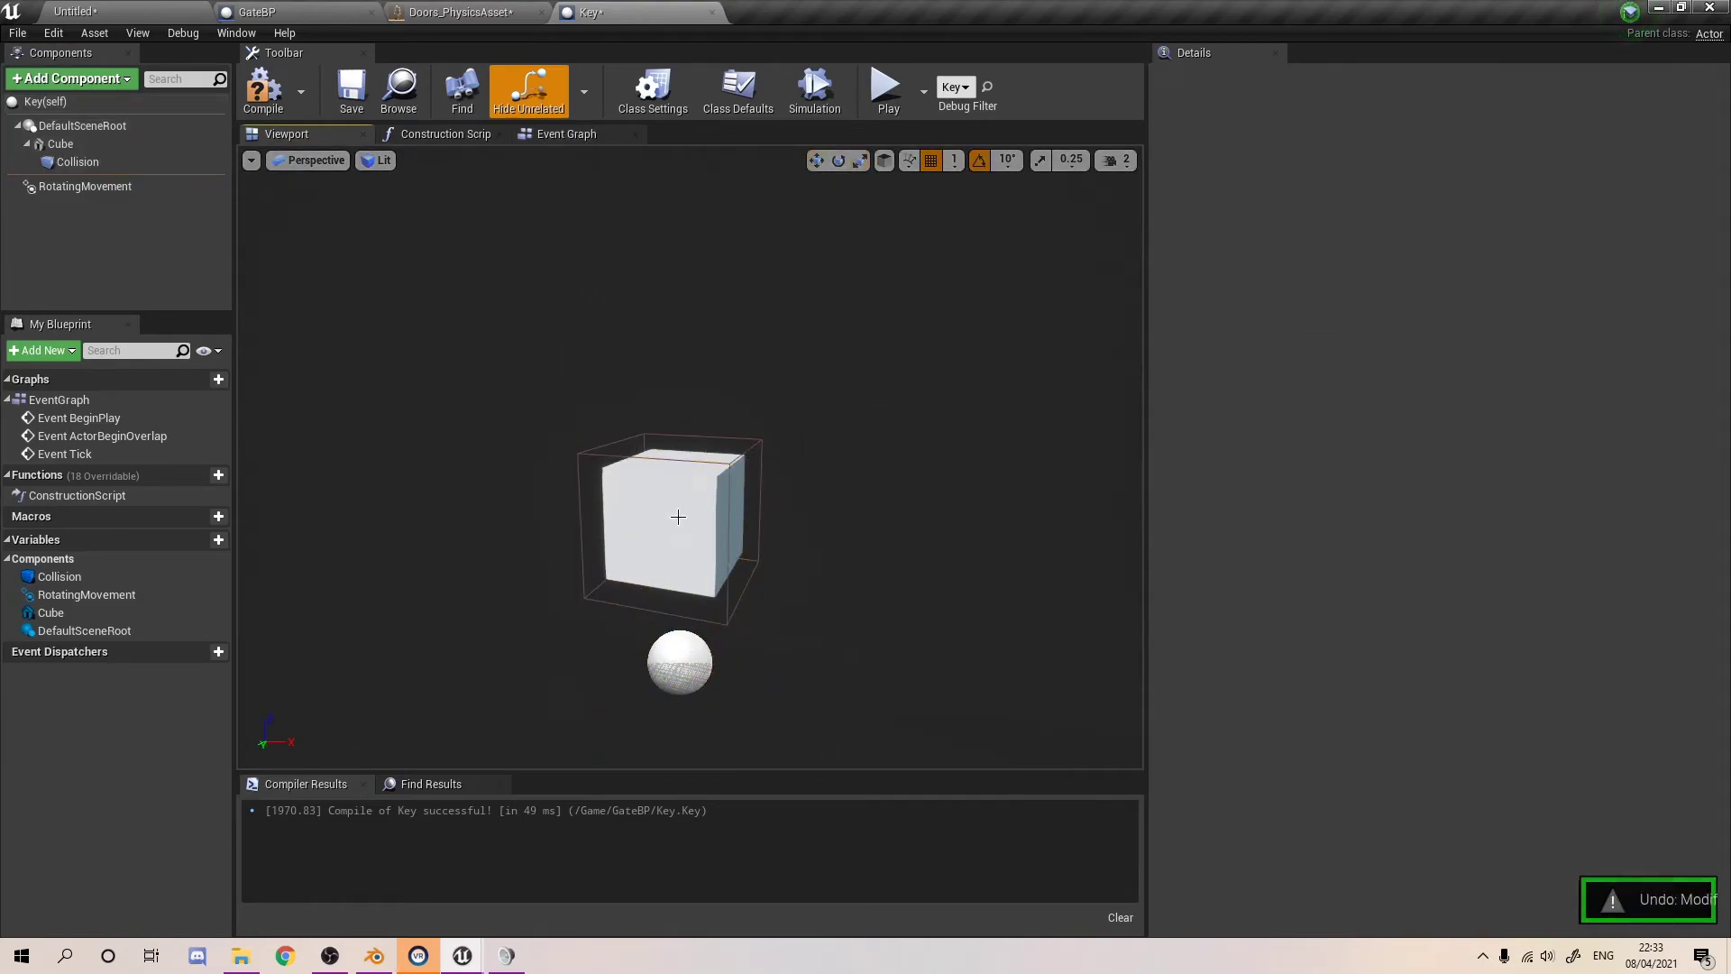
{"action": "left_click", "coordinate": [598, 452]}
{"action": "left_click_drag", "start_coordinate": [678, 514], "coordinate": [721, 468]}
{"action": "left_click", "coordinate": [263, 90]}
{"action": "left_click", "coordinate": [102, 275]}
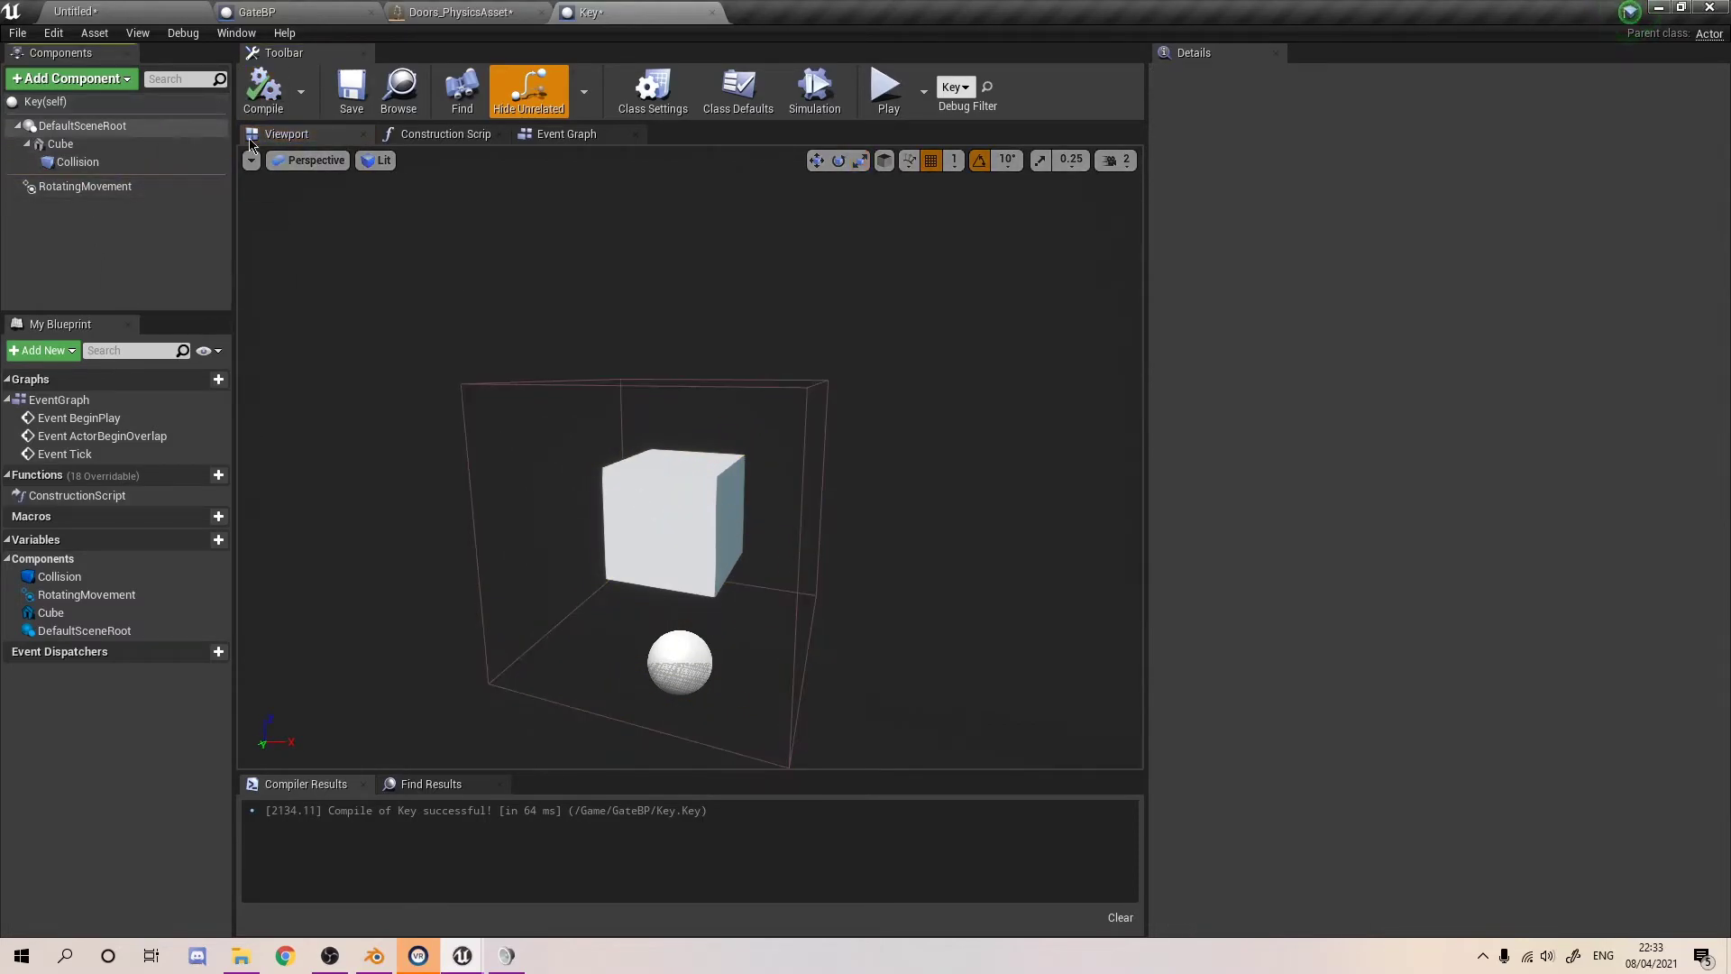
- Delete the three default event nodes from the Key blueprint's Event Graph
{"action": "left_click", "coordinate": [565, 135]}
{"action": "left_click_drag", "start_coordinate": [783, 656], "coordinate": [378, 330]}
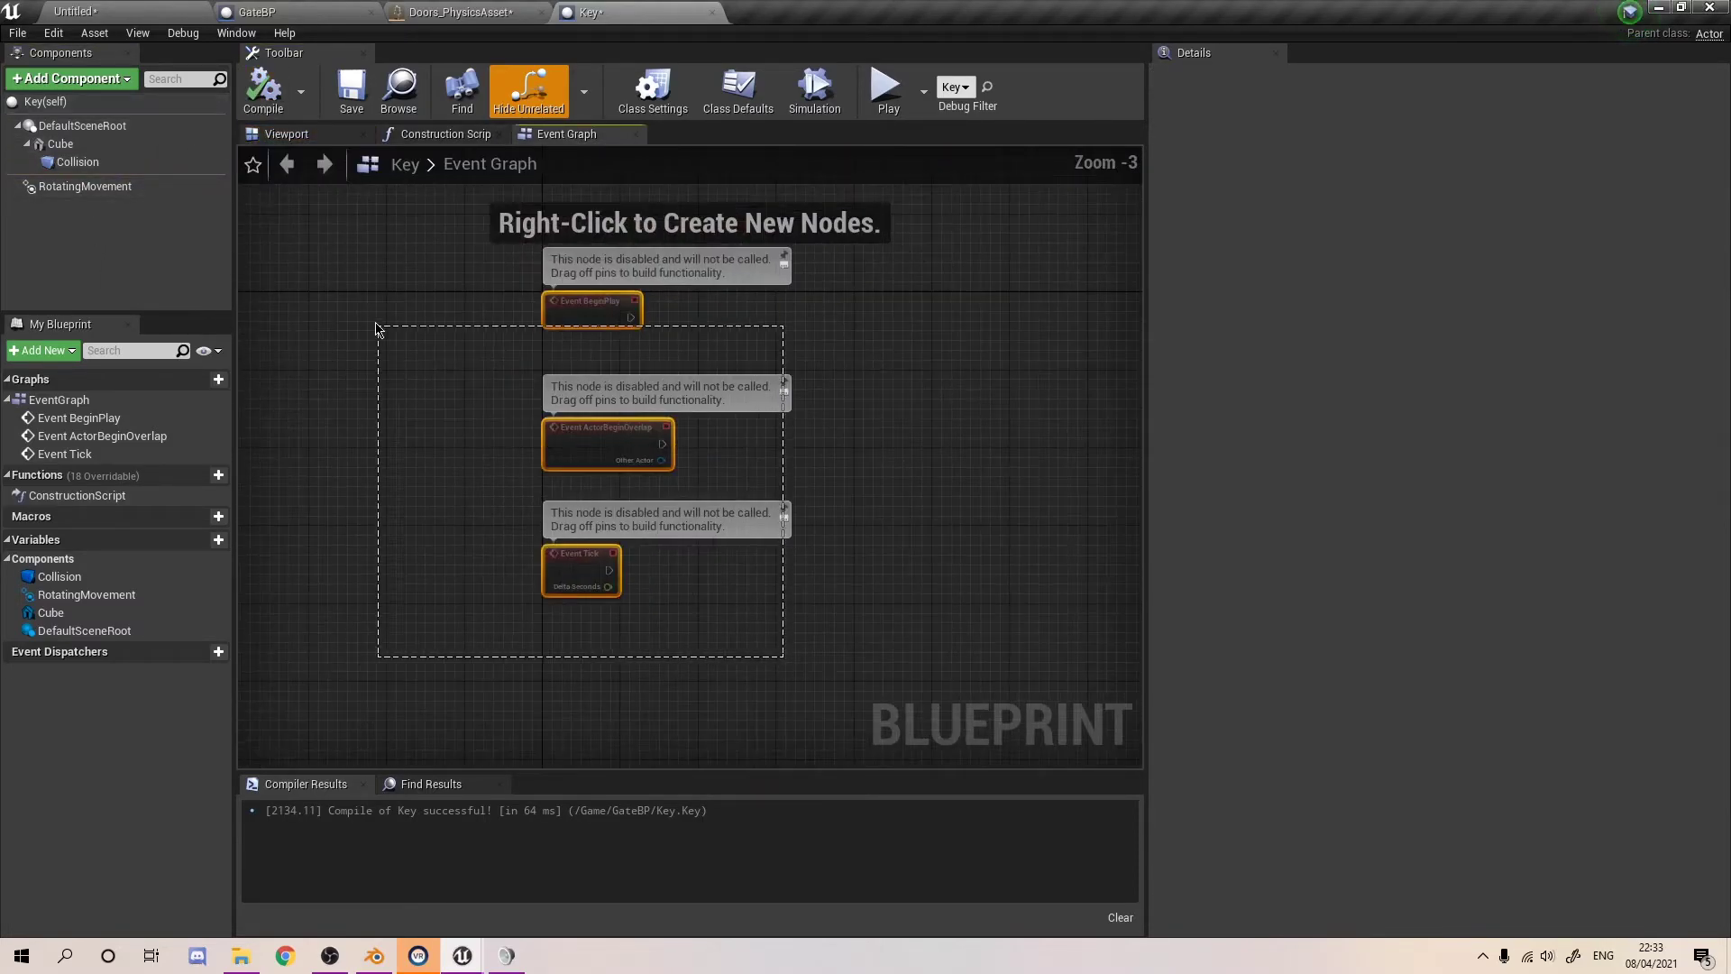
{"action": "key", "text": "Delete"}
{"action": "scroll", "coordinate": [505, 424], "scroll_direction": "up", "scroll_amount": 3}
- Add an On Component Begin Overlap event for the Collision component to Key's Event Graph
{"action": "left_click", "coordinate": [78, 162]}
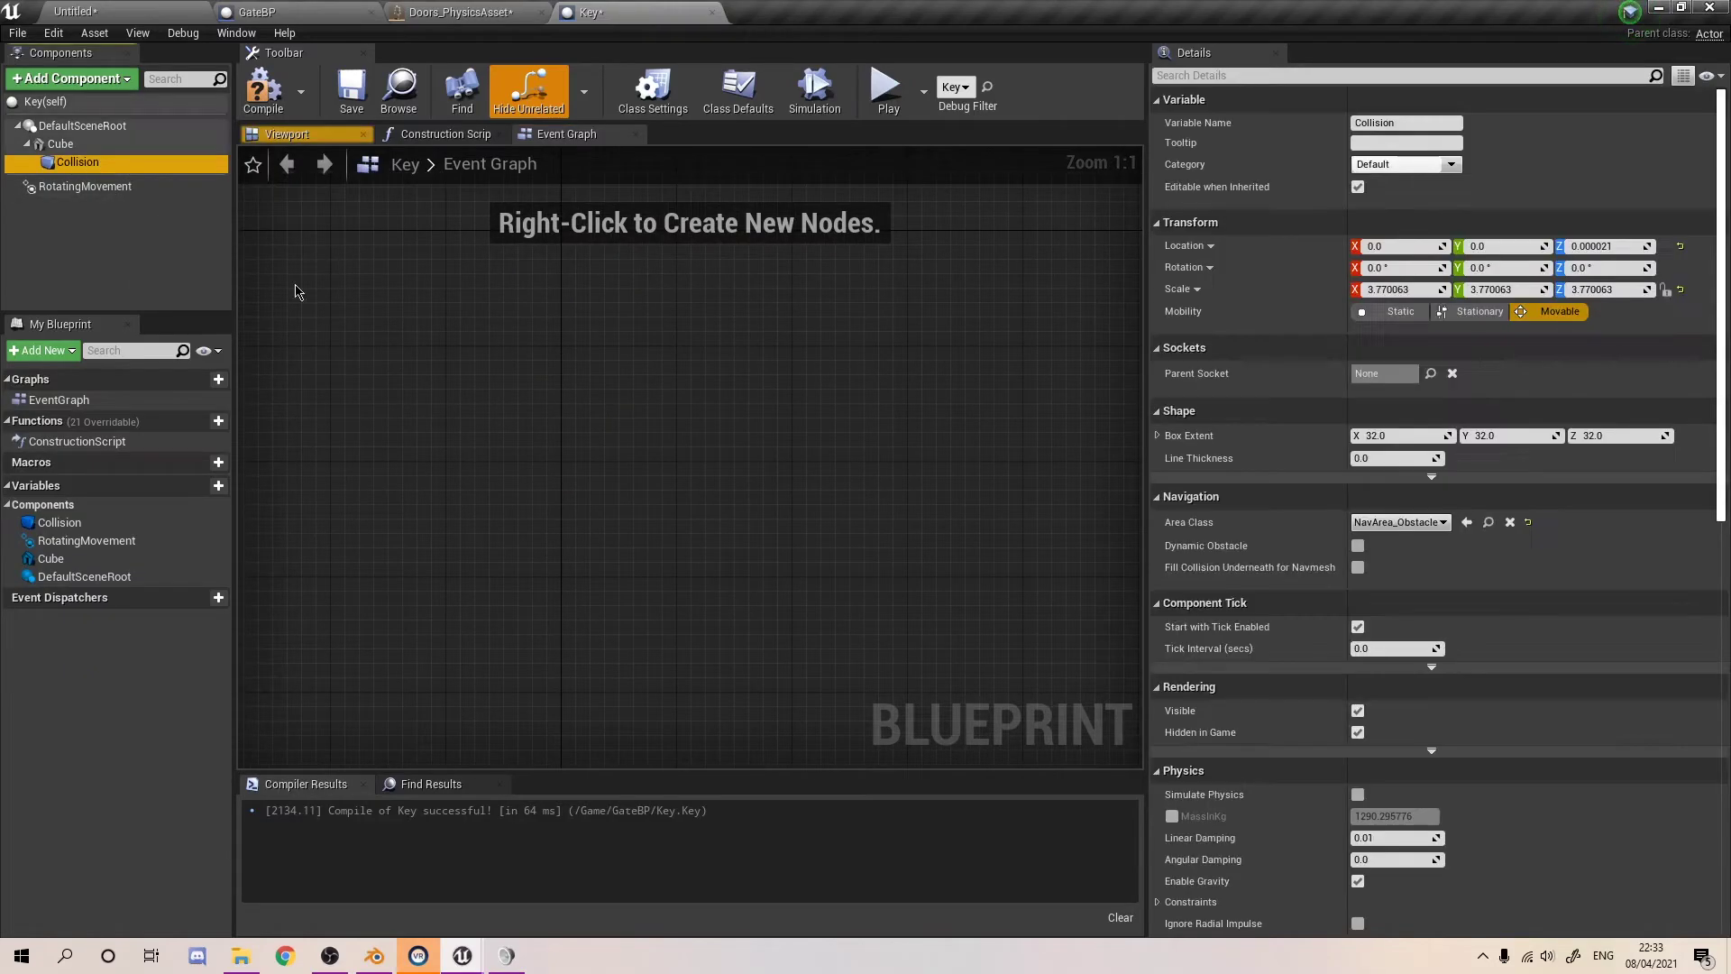
{"action": "left_click_drag", "start_coordinate": [68, 198], "coordinate": [66, 174]}
{"action": "left_click", "coordinate": [80, 167]}
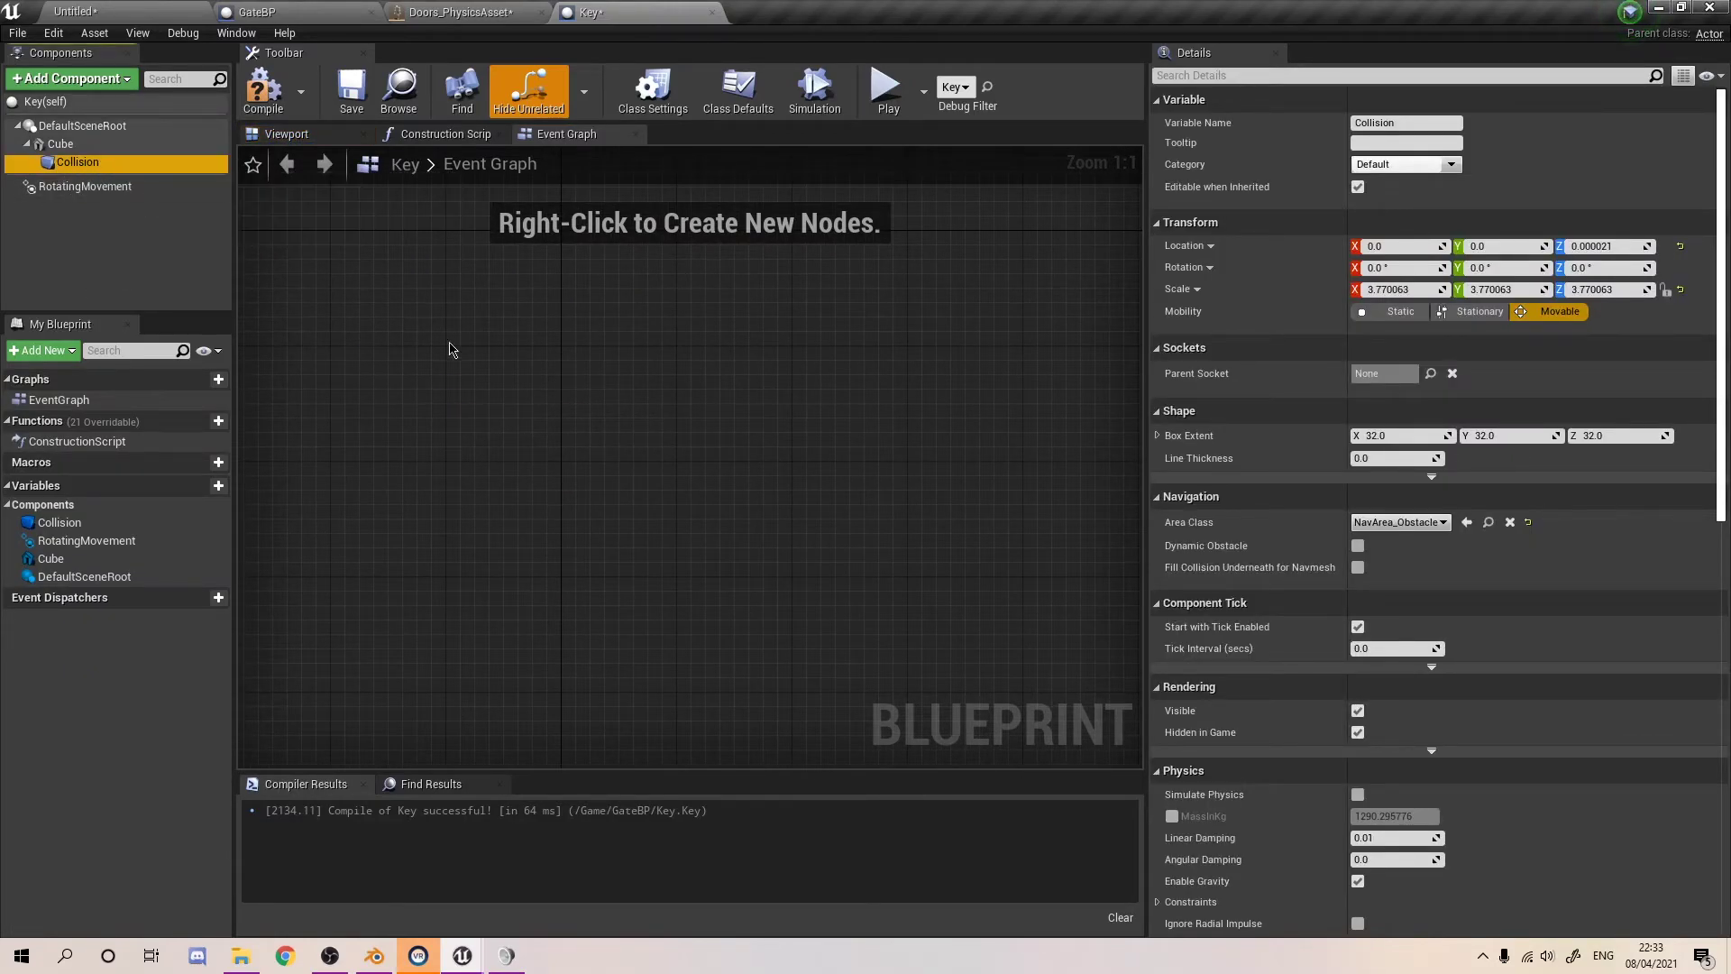
{"action": "right_click", "coordinate": [535, 410]}
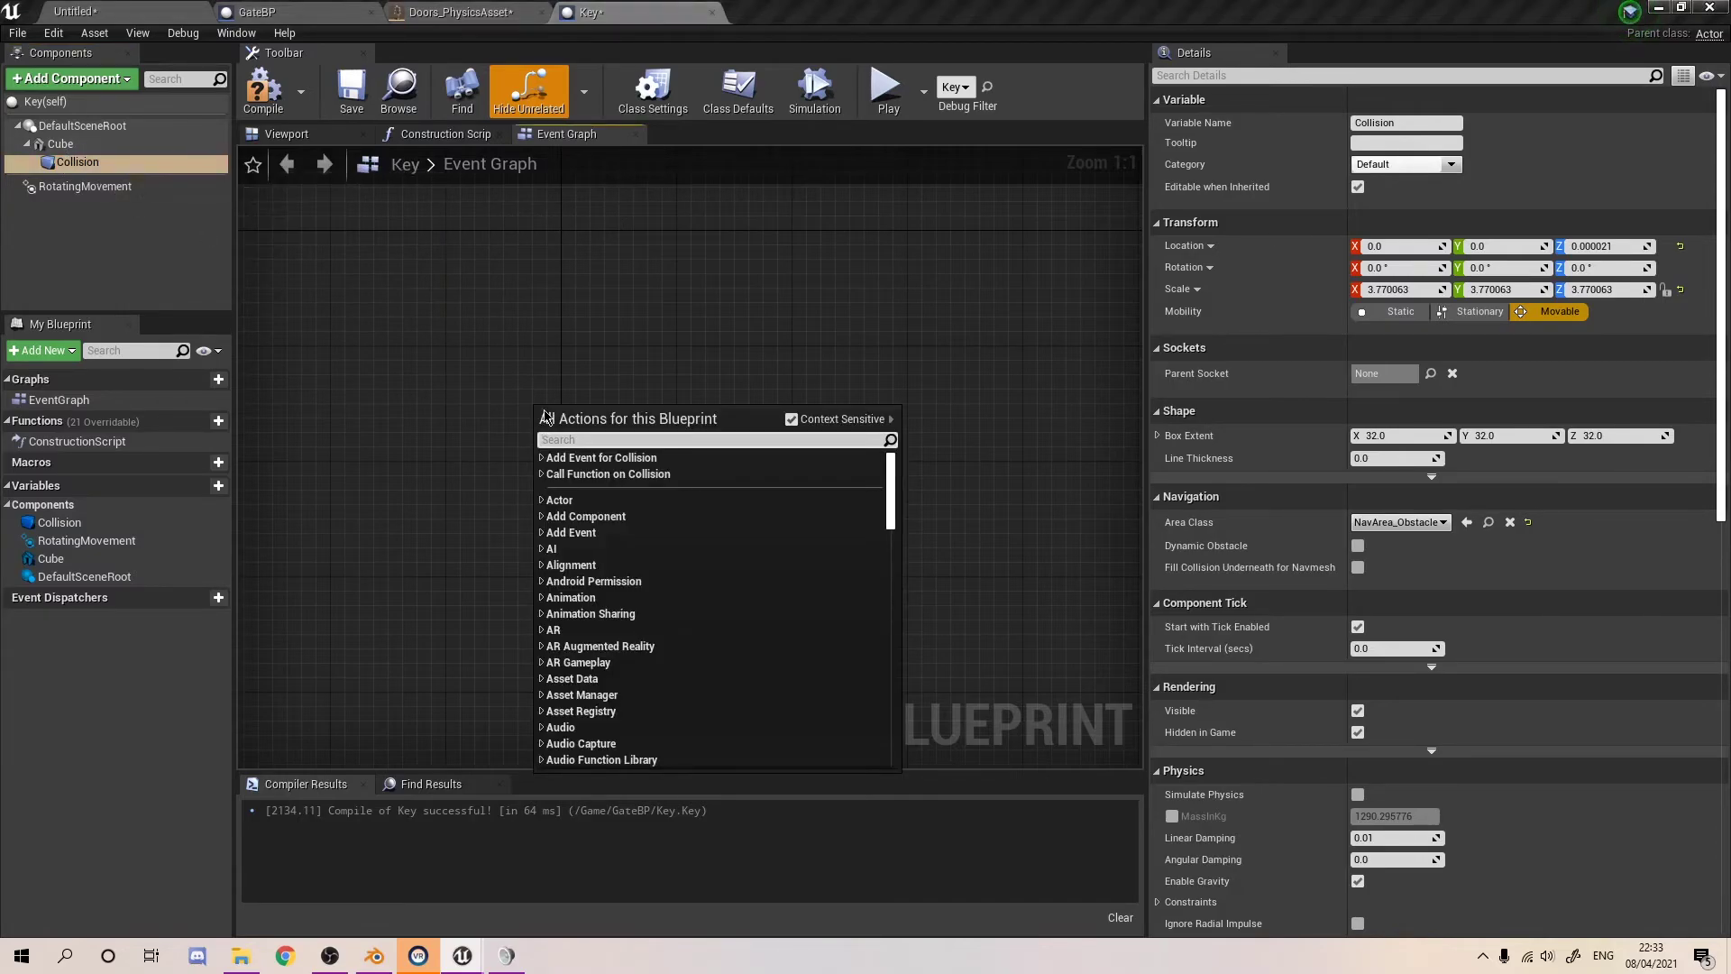
{"action": "left_click", "coordinate": [545, 459]}
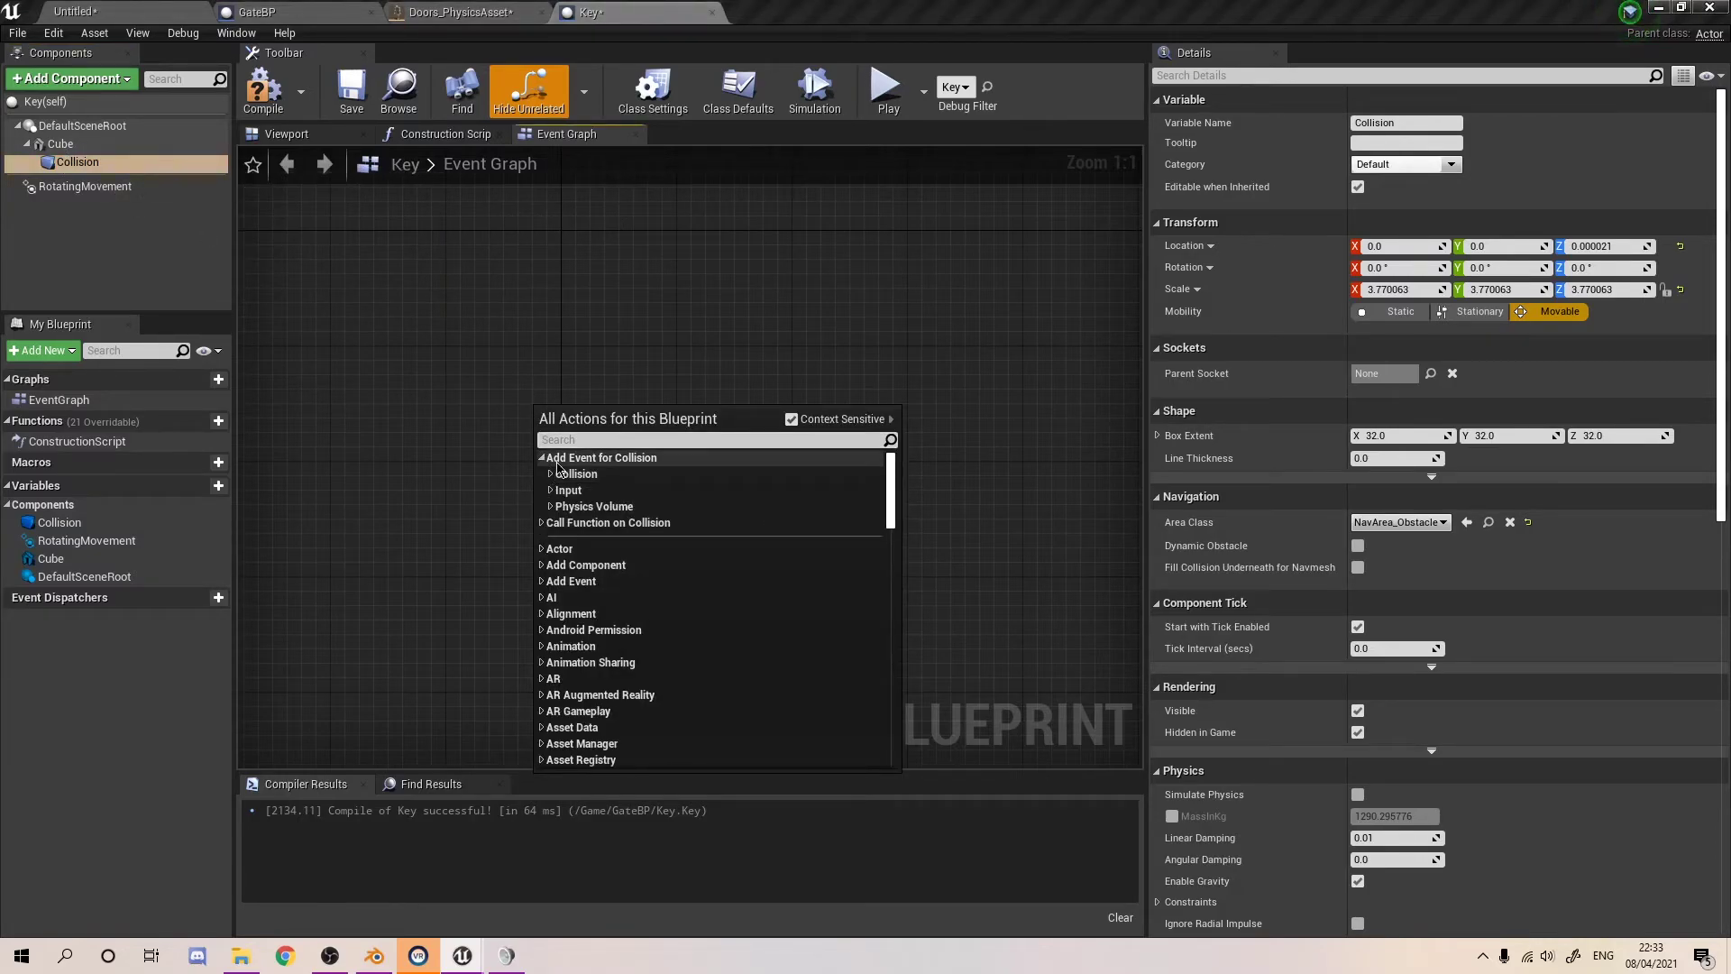
{"action": "left_click", "coordinate": [551, 476]}
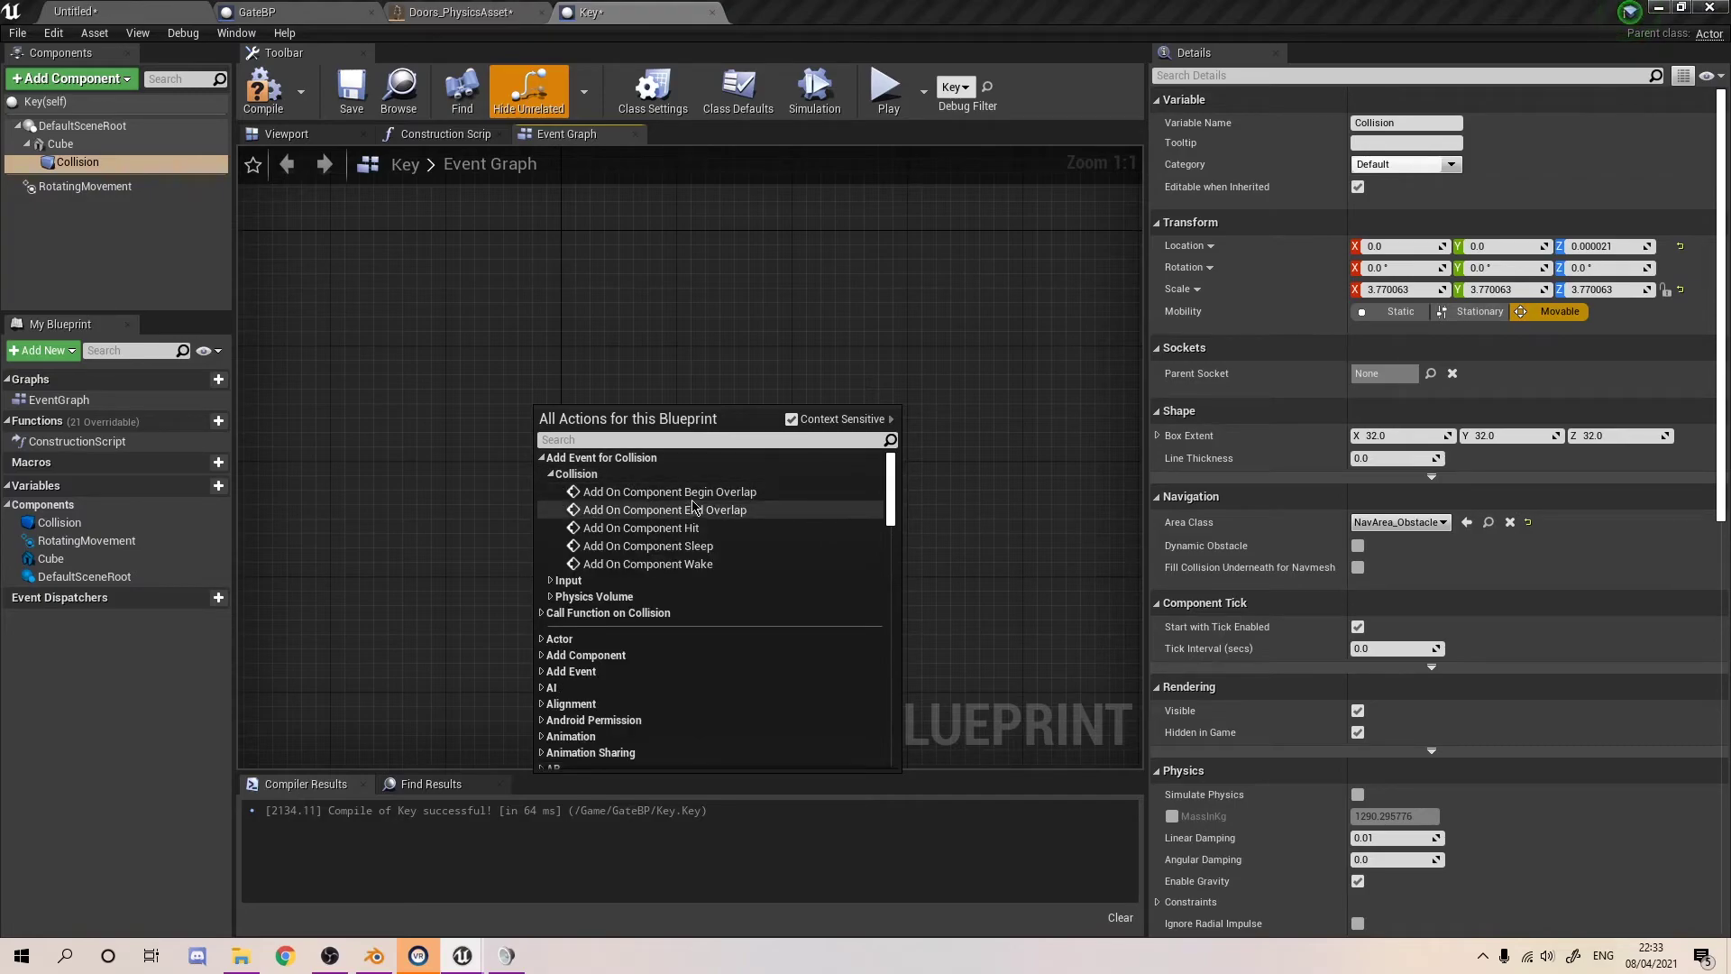
{"action": "left_click", "coordinate": [735, 495]}
{"action": "right_click_drag", "start_coordinate": [781, 437], "coordinate": [464, 370]}
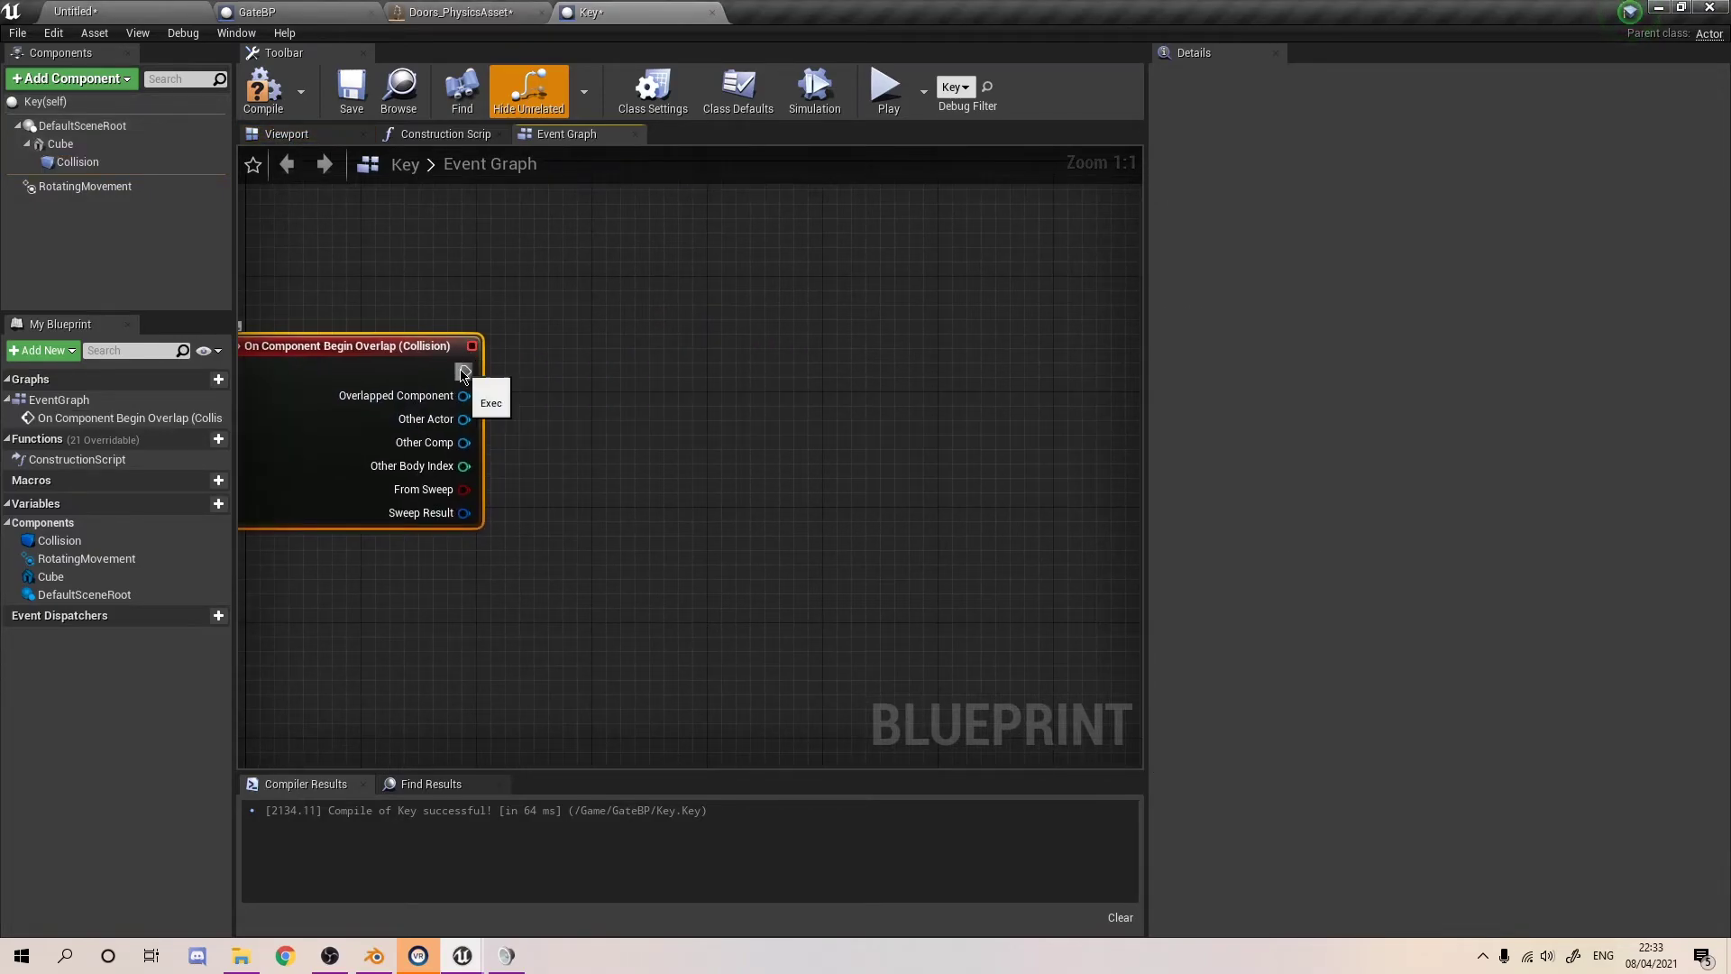
- Connect a Cast To GateBP node to the overlap event, wire Other Actor to its Object input, and compile
{"action": "left_click_drag", "start_coordinate": [473, 373], "coordinate": [678, 361]}
{"action": "type", "text": "C"}
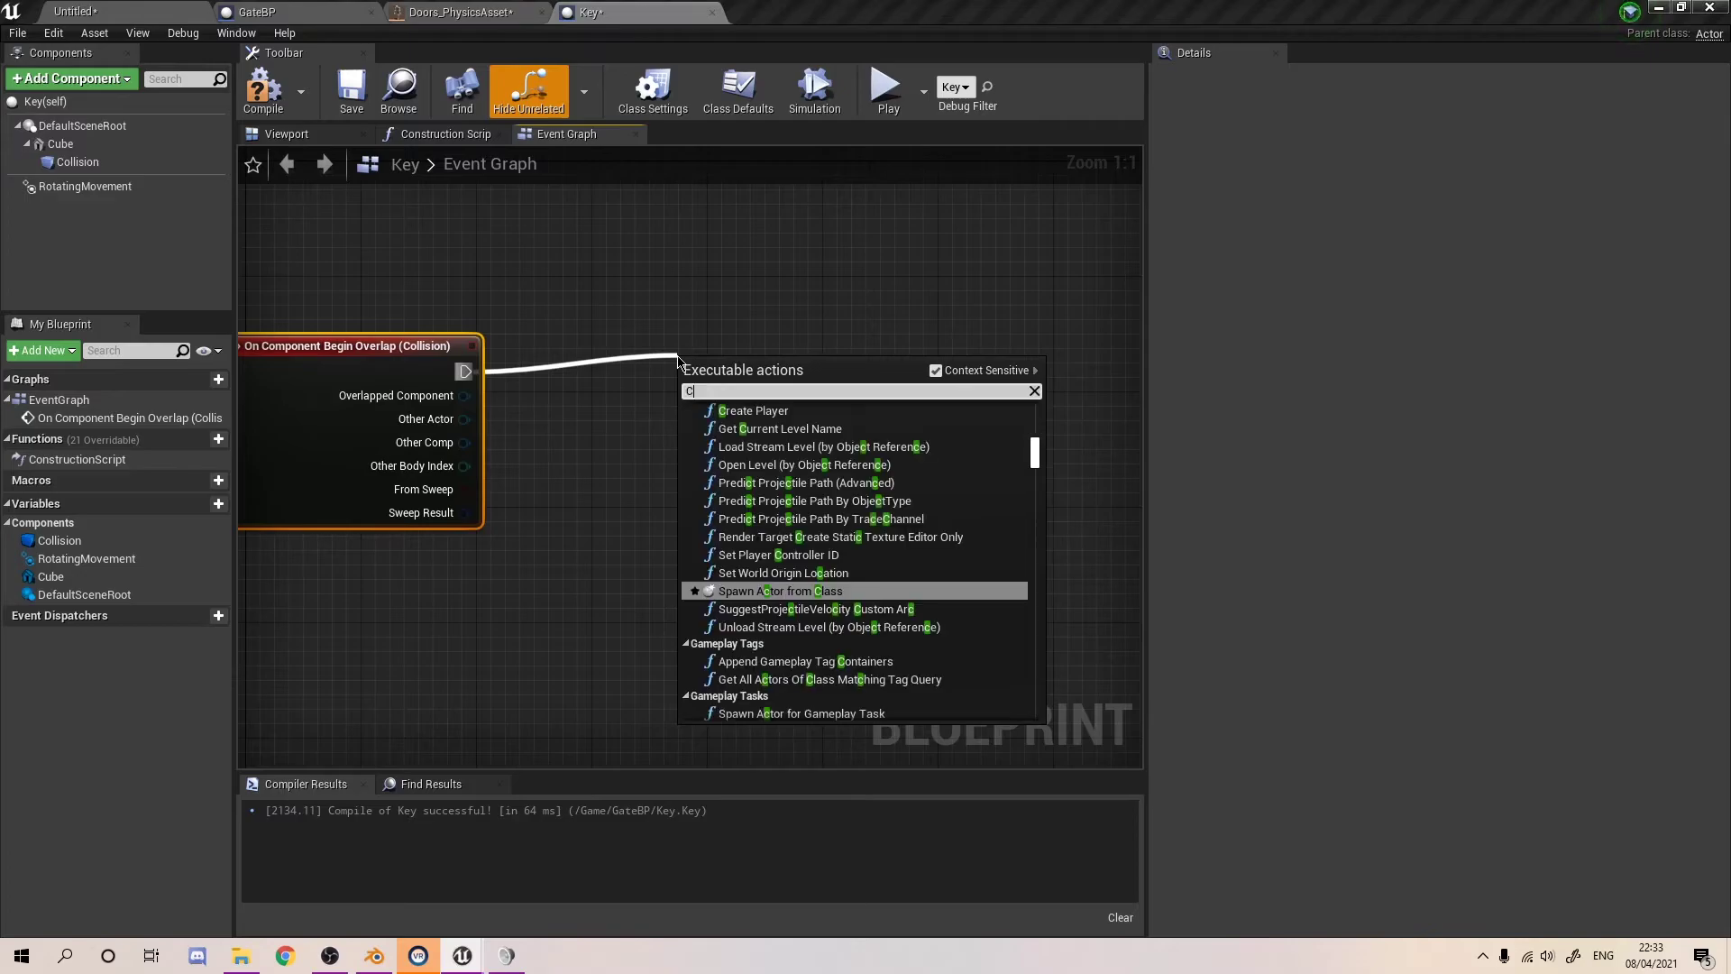
{"action": "type", "text": "ast to Gate"}
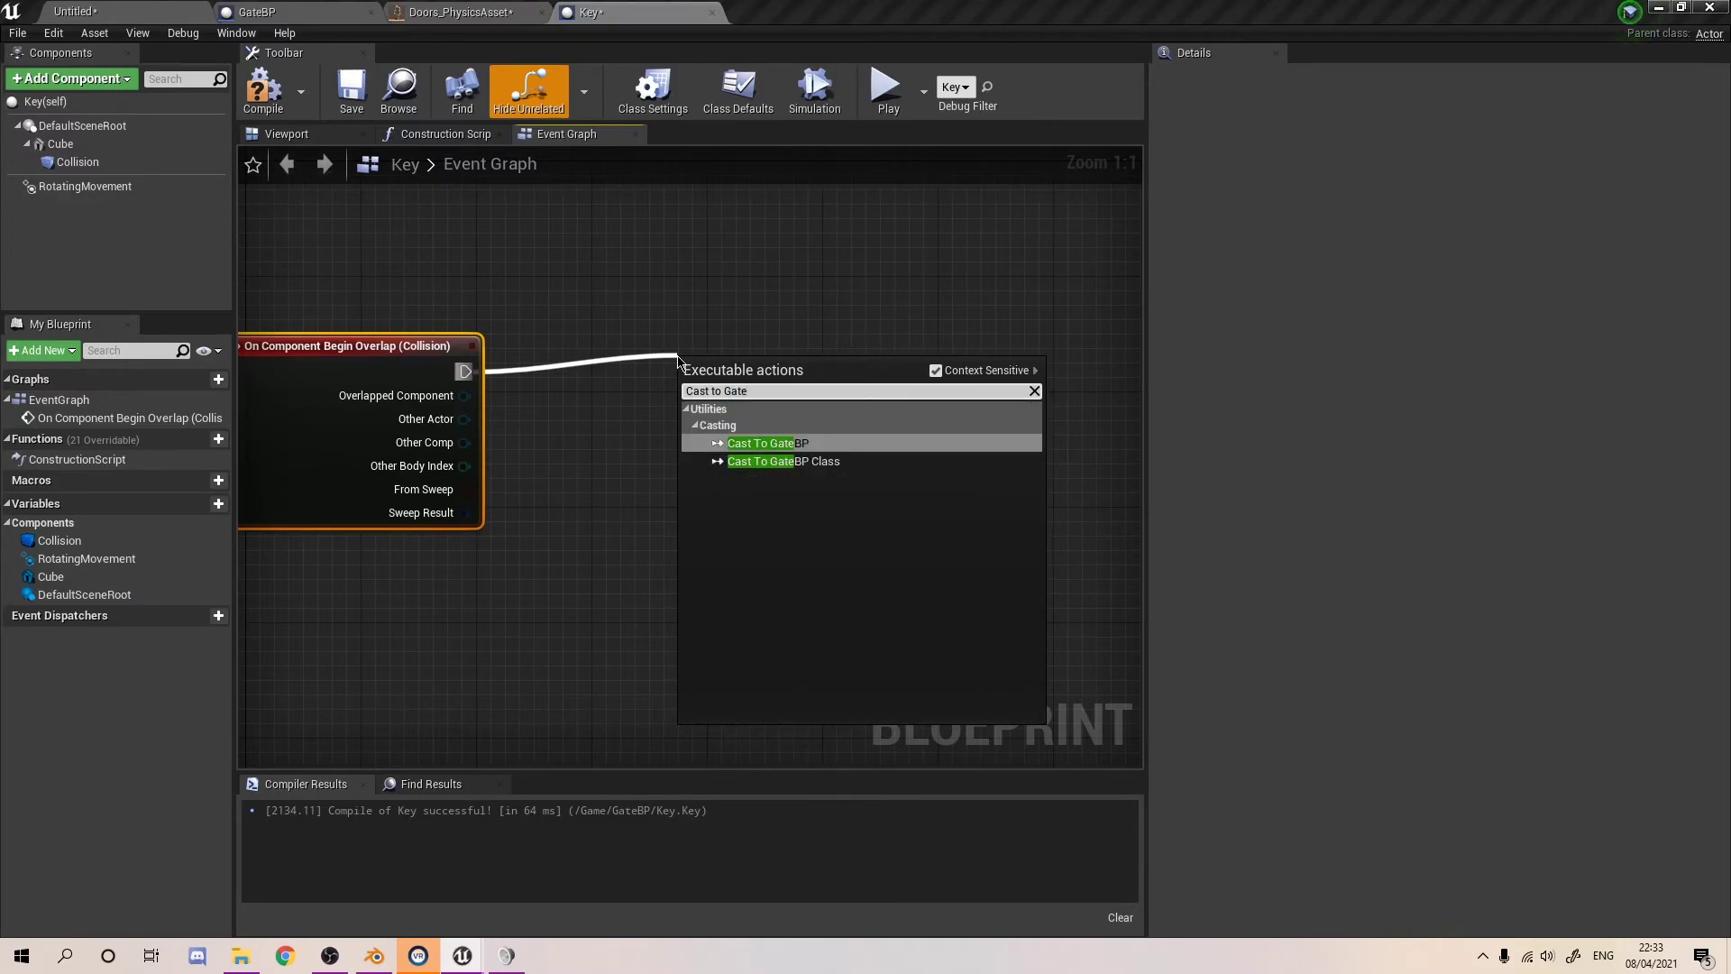
{"action": "key", "text": "Return"}
{"action": "left_click_drag", "start_coordinate": [723, 375], "coordinate": [478, 406]}
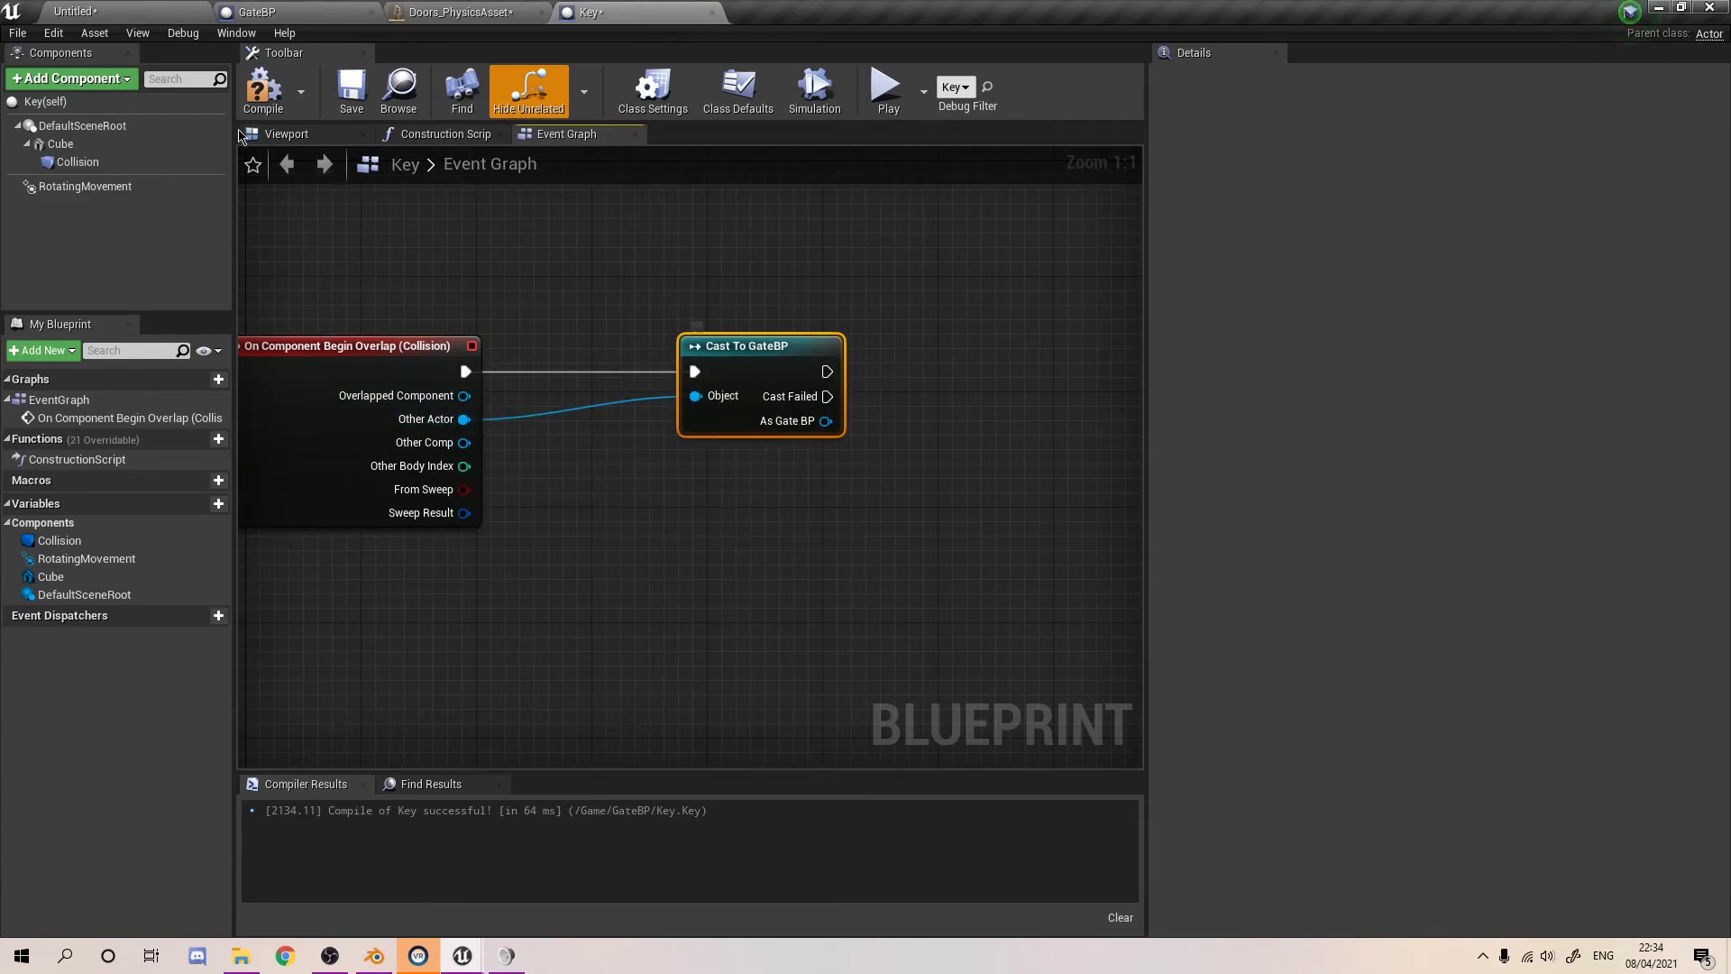
{"action": "left_click", "coordinate": [264, 85]}
- Move the Cast To GateBP node closer to the overlap event
{"action": "right_click_drag", "start_coordinate": [771, 352], "coordinate": [619, 358]}
{"action": "left_click_drag", "start_coordinate": [619, 359], "coordinate": [648, 359]}
{"action": "left_click", "coordinate": [676, 286]}
{"action": "right_click_drag", "start_coordinate": [786, 326], "coordinate": [763, 356]}
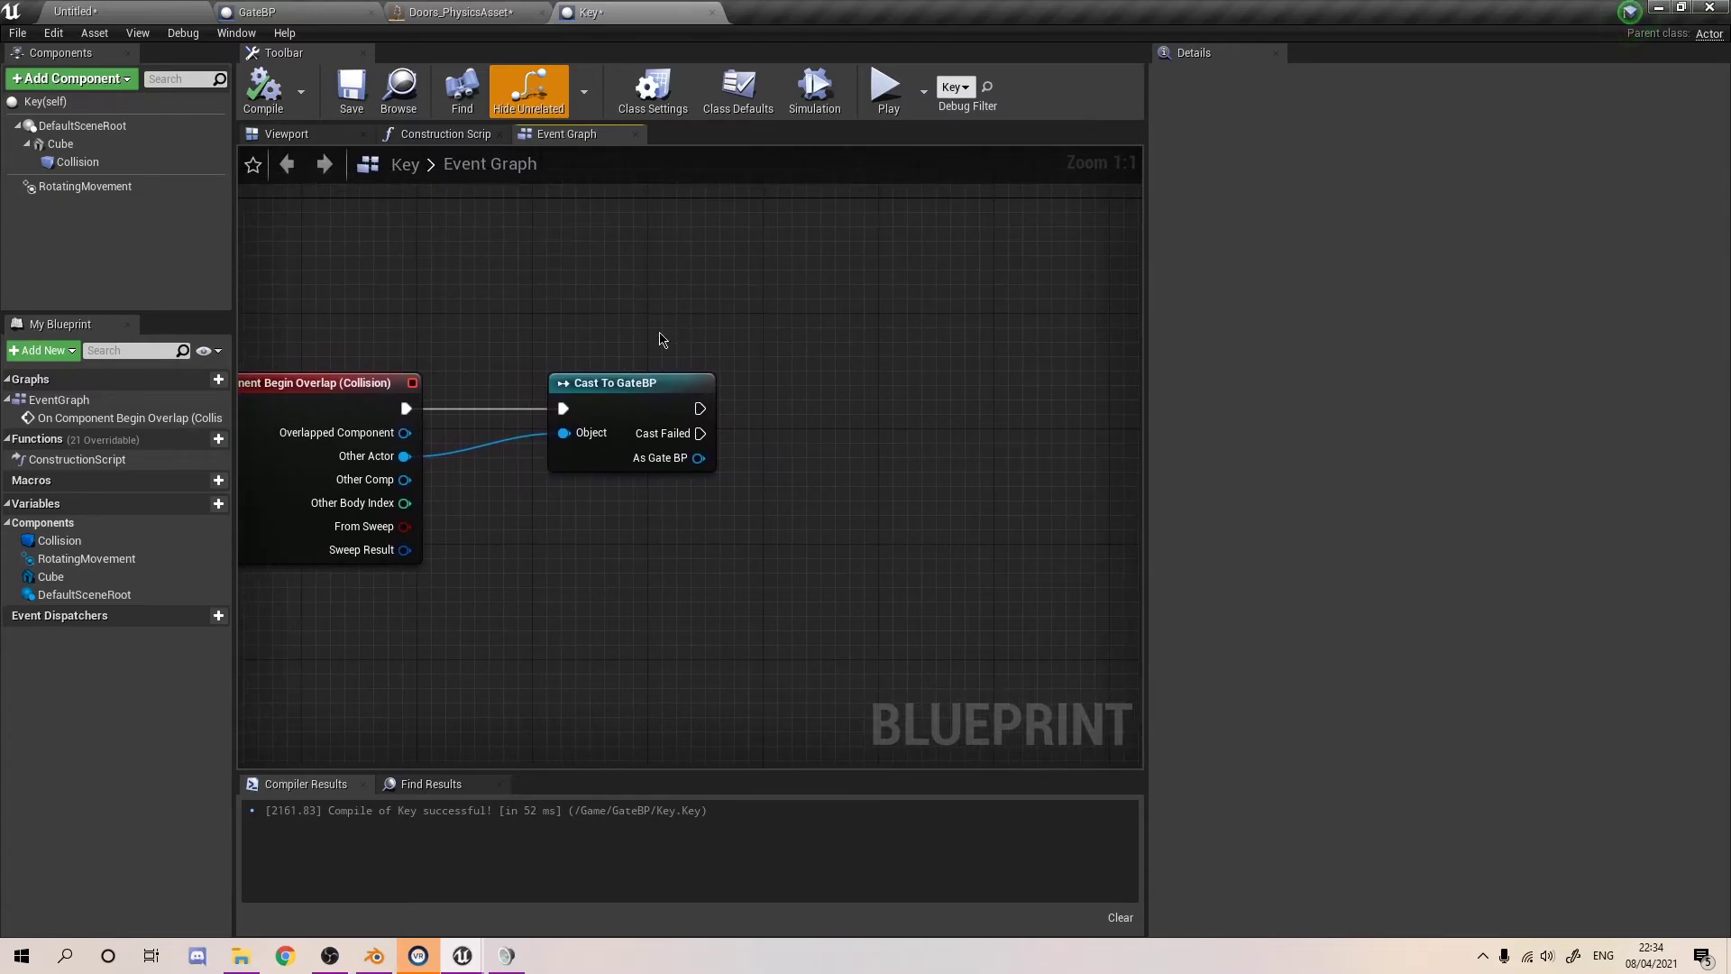
- Add a Set Has Key? node after the cast, enable Has Key?, and connect As Gate BP to its Target
{"action": "left_click_drag", "start_coordinate": [696, 410], "coordinate": [857, 401]}
{"action": "type", "text": "Set"}
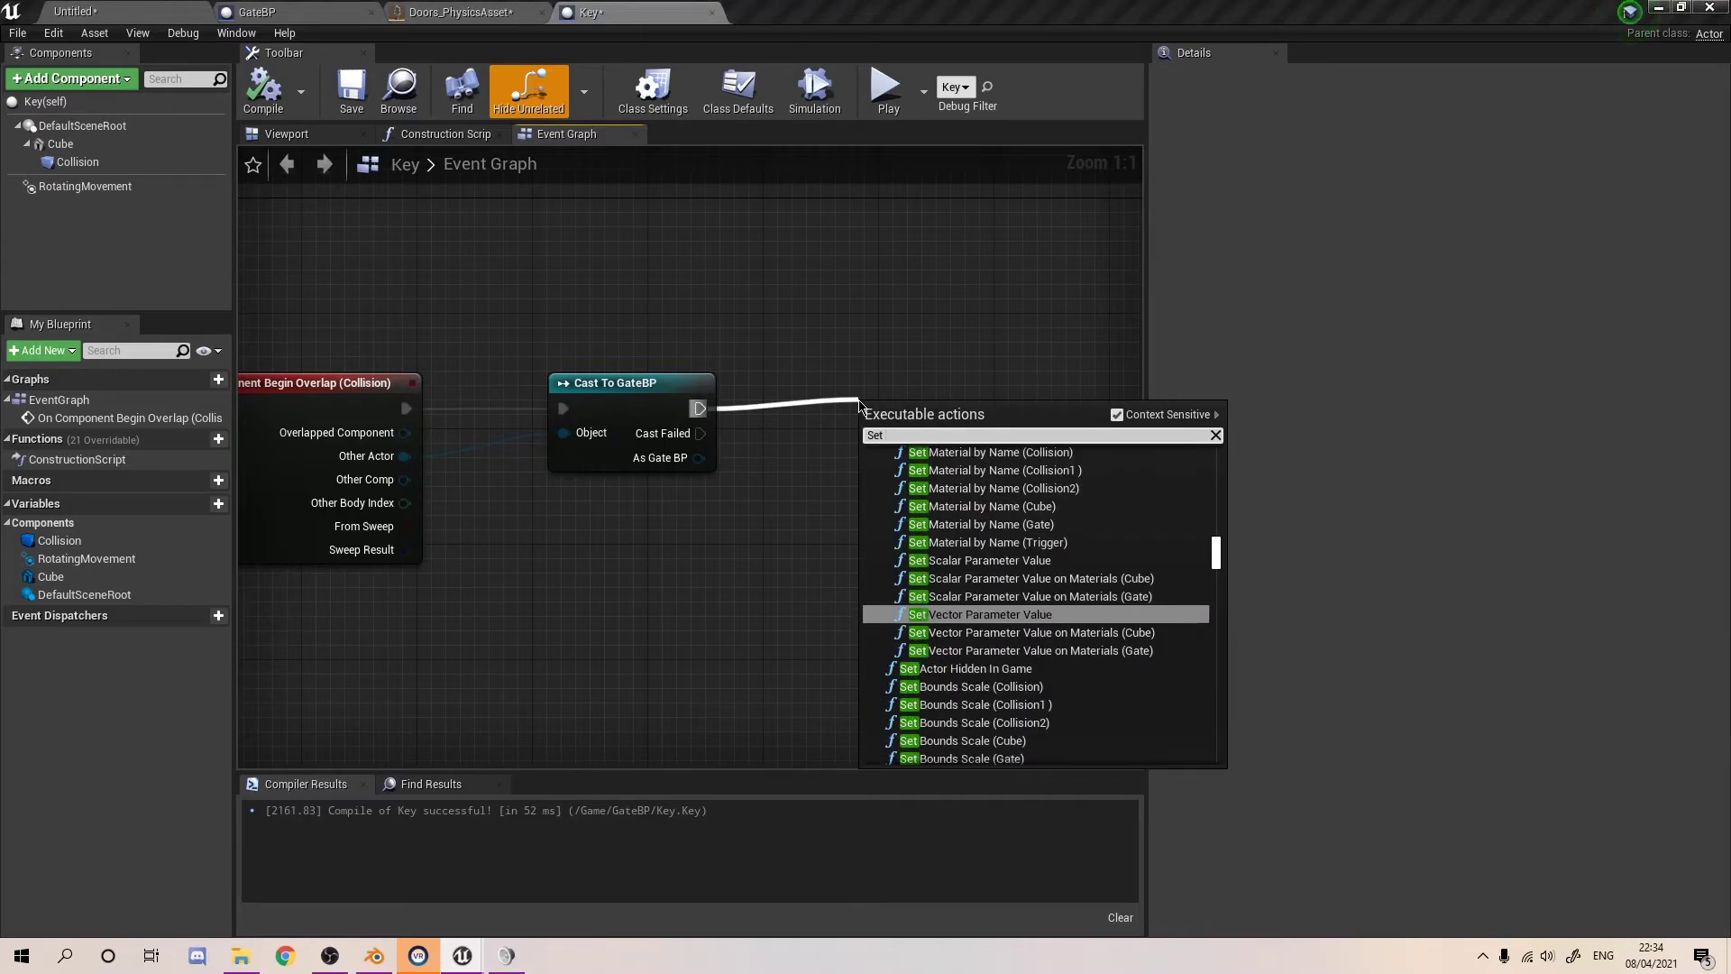
{"action": "type", "text": " key"}
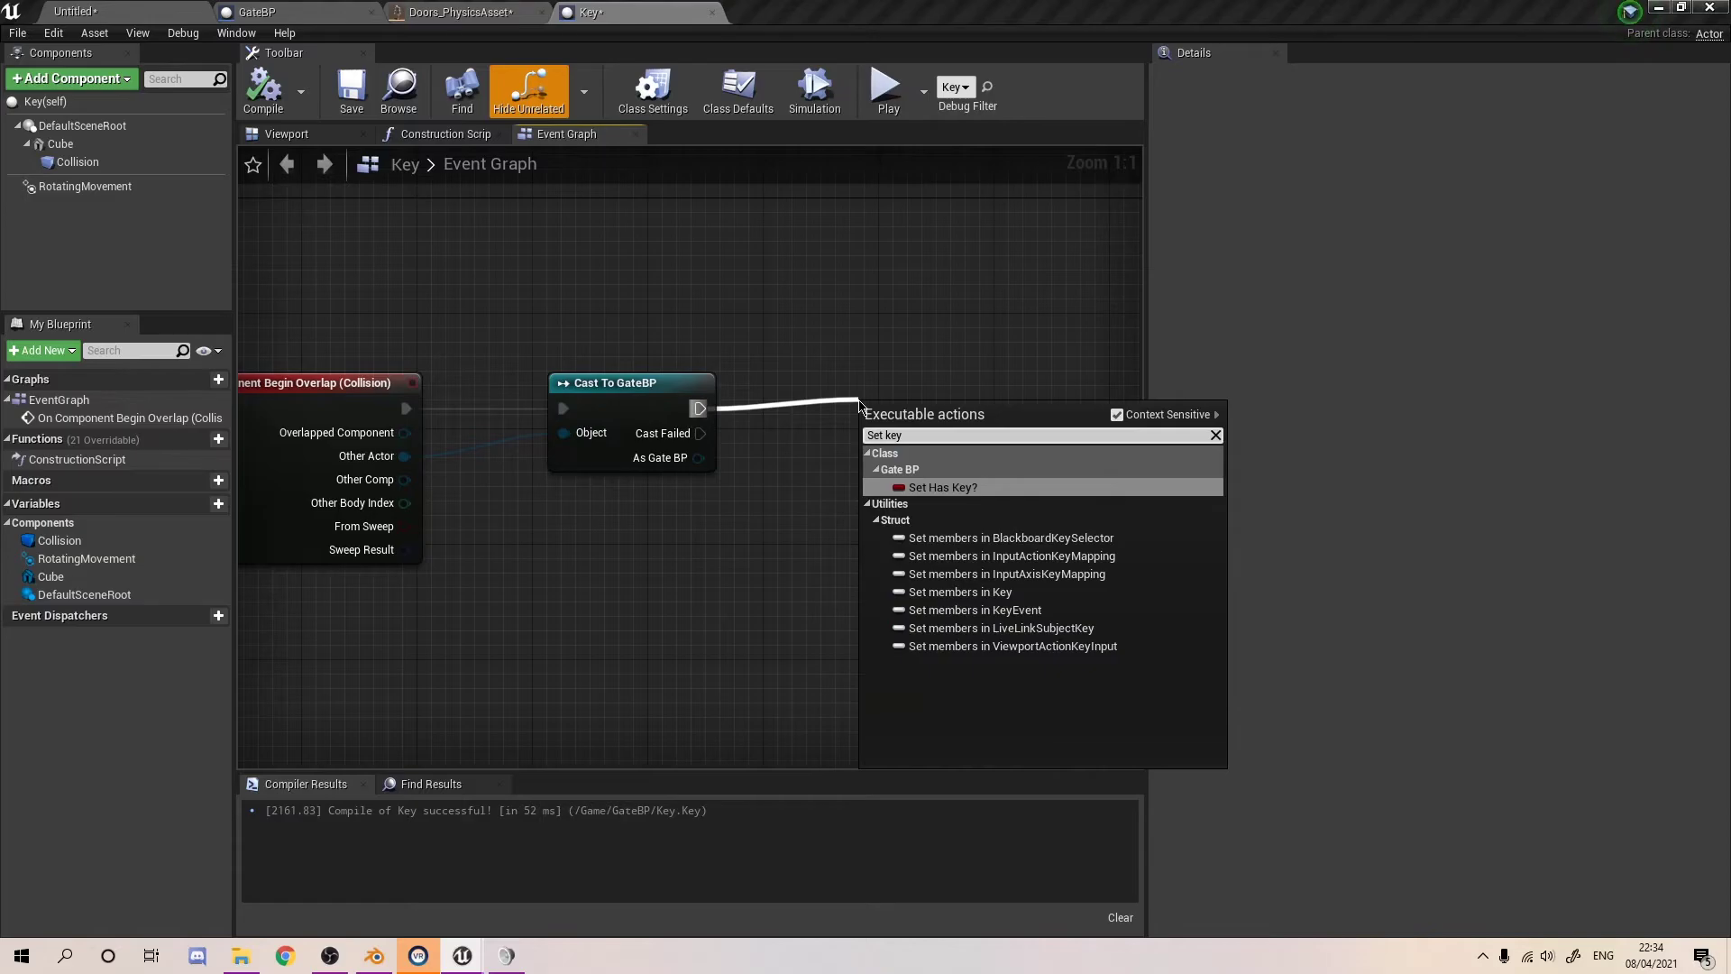
{"action": "key", "text": "Return"}
{"action": "left_click", "coordinate": [954, 450]}
{"action": "left_click_drag", "start_coordinate": [947, 439], "coordinate": [665, 459]}
{"action": "right_click_drag", "start_coordinate": [933, 523], "coordinate": [744, 519]}
{"action": "left_click", "coordinate": [729, 376]}
{"action": "left_click_drag", "start_coordinate": [704, 399], "coordinate": [638, 389]}
{"action": "right_click_drag", "start_coordinate": [685, 356], "coordinate": [723, 368]}
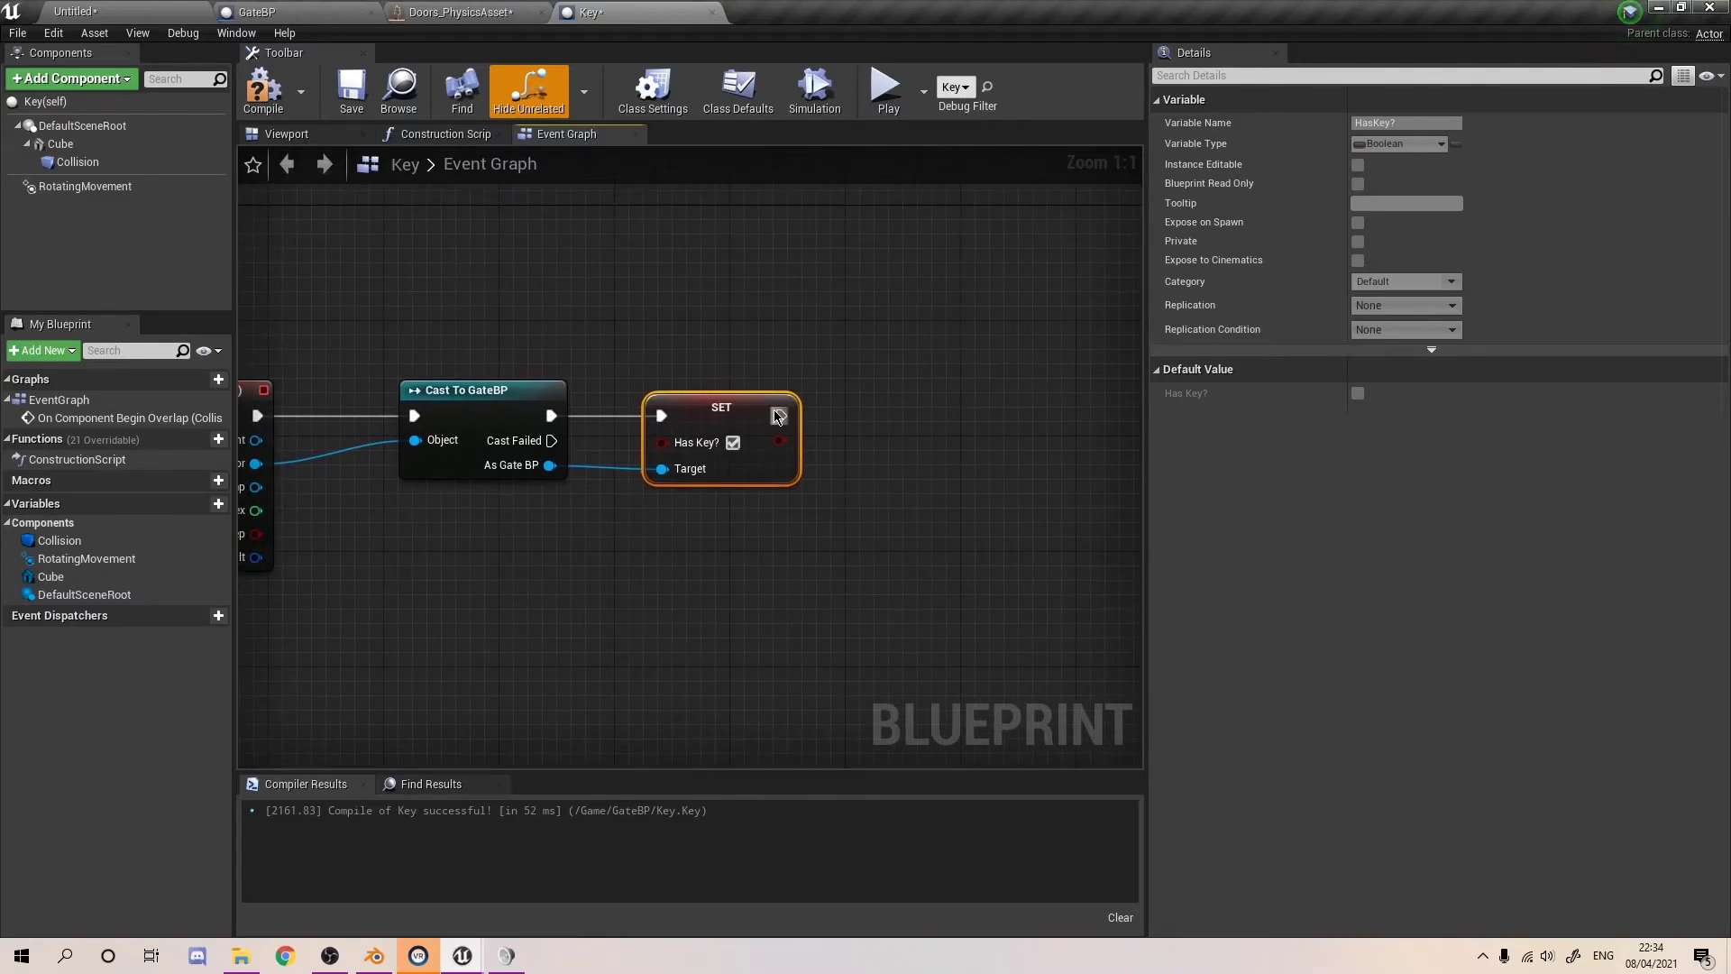
- Connect a DestroyActor node targeting self after the Set node, align it with the chain, and compile Key
{"action": "left_click_drag", "start_coordinate": [783, 418], "coordinate": [902, 419]}
{"action": "type", "text": "Dest"}
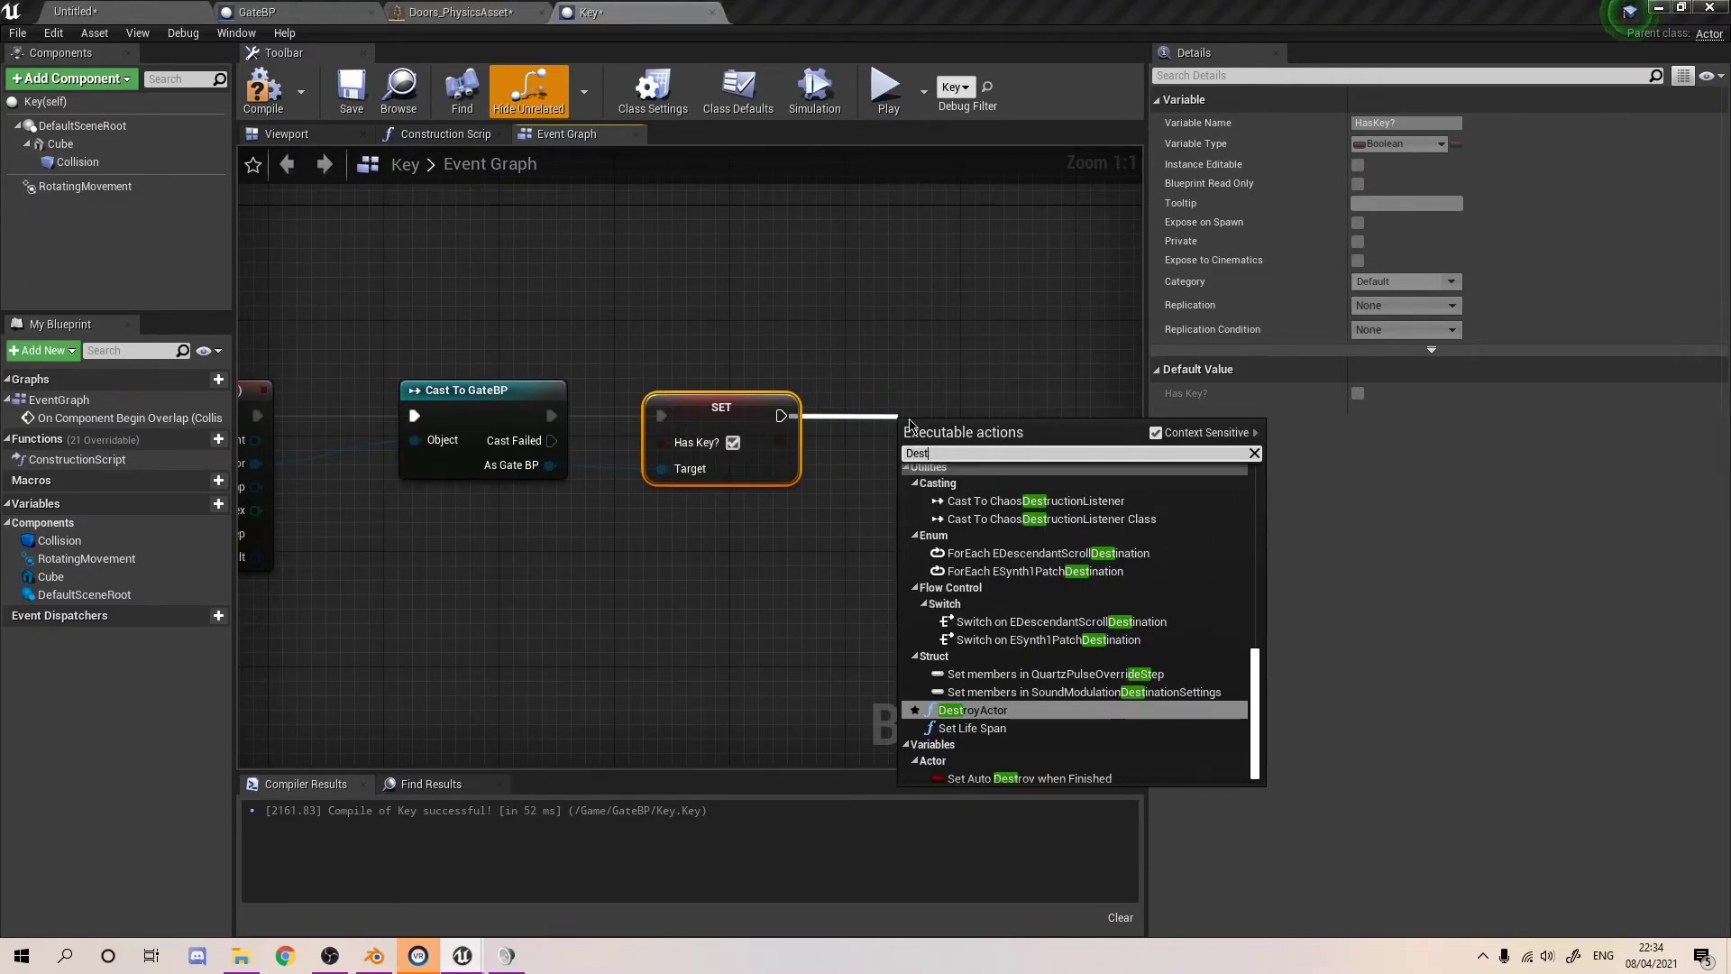
{"action": "key", "text": "Return"}
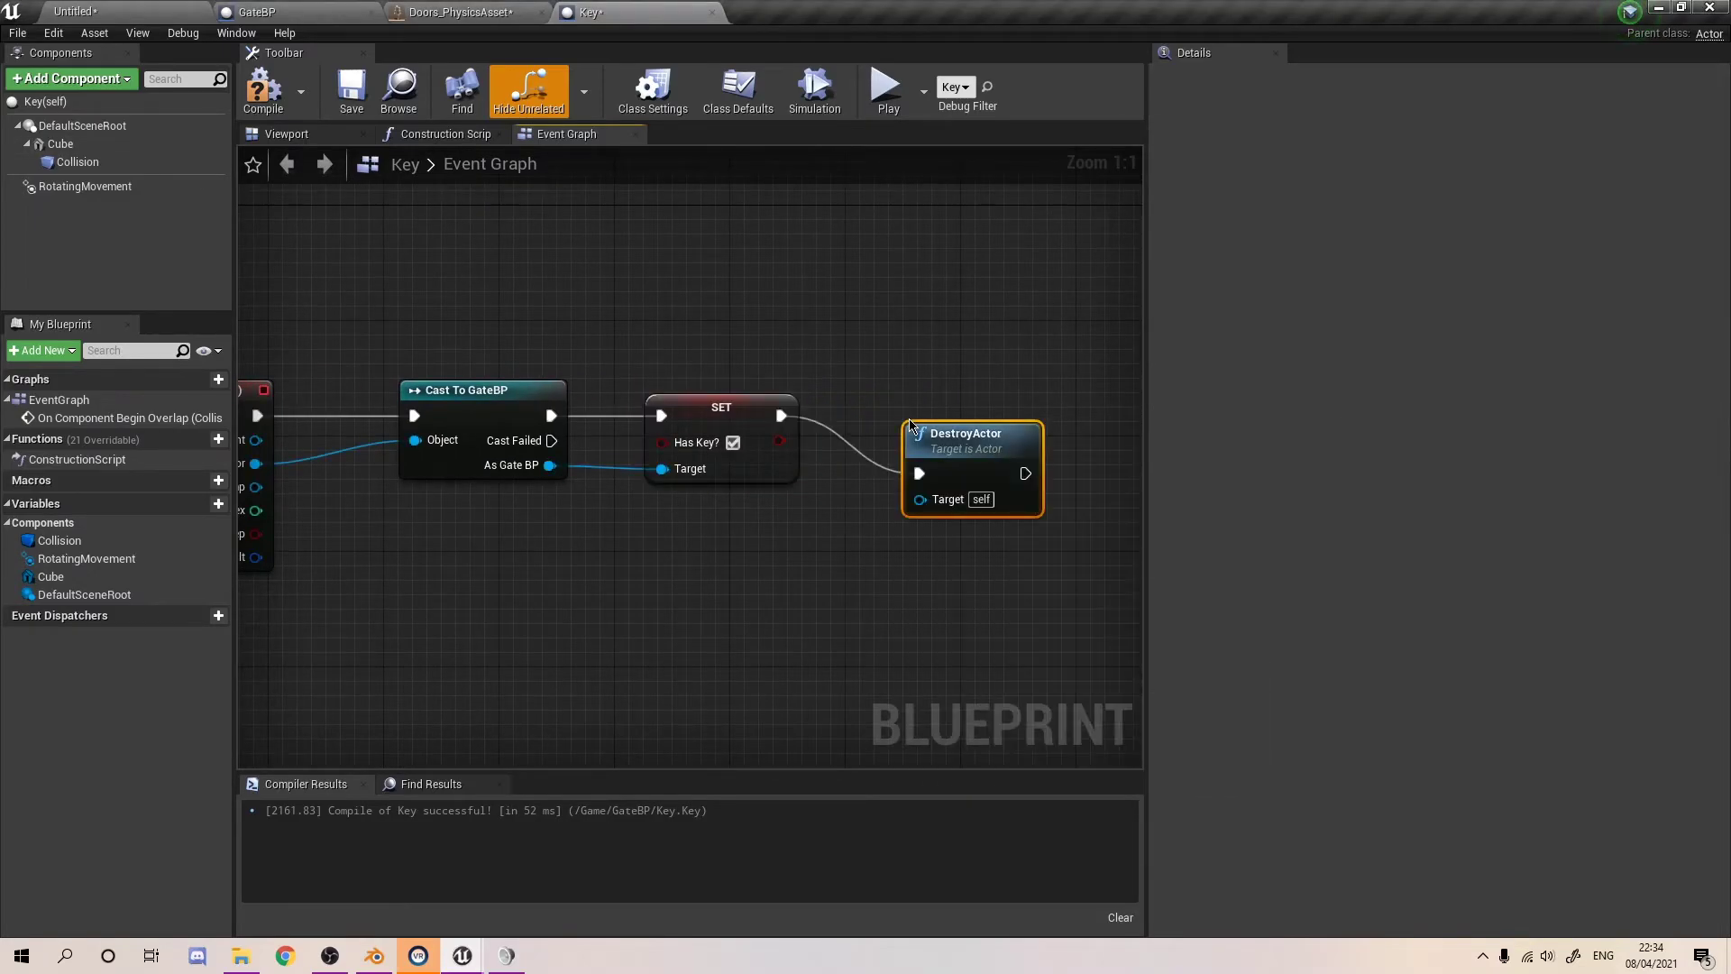
{"action": "left_click", "coordinate": [262, 89]}
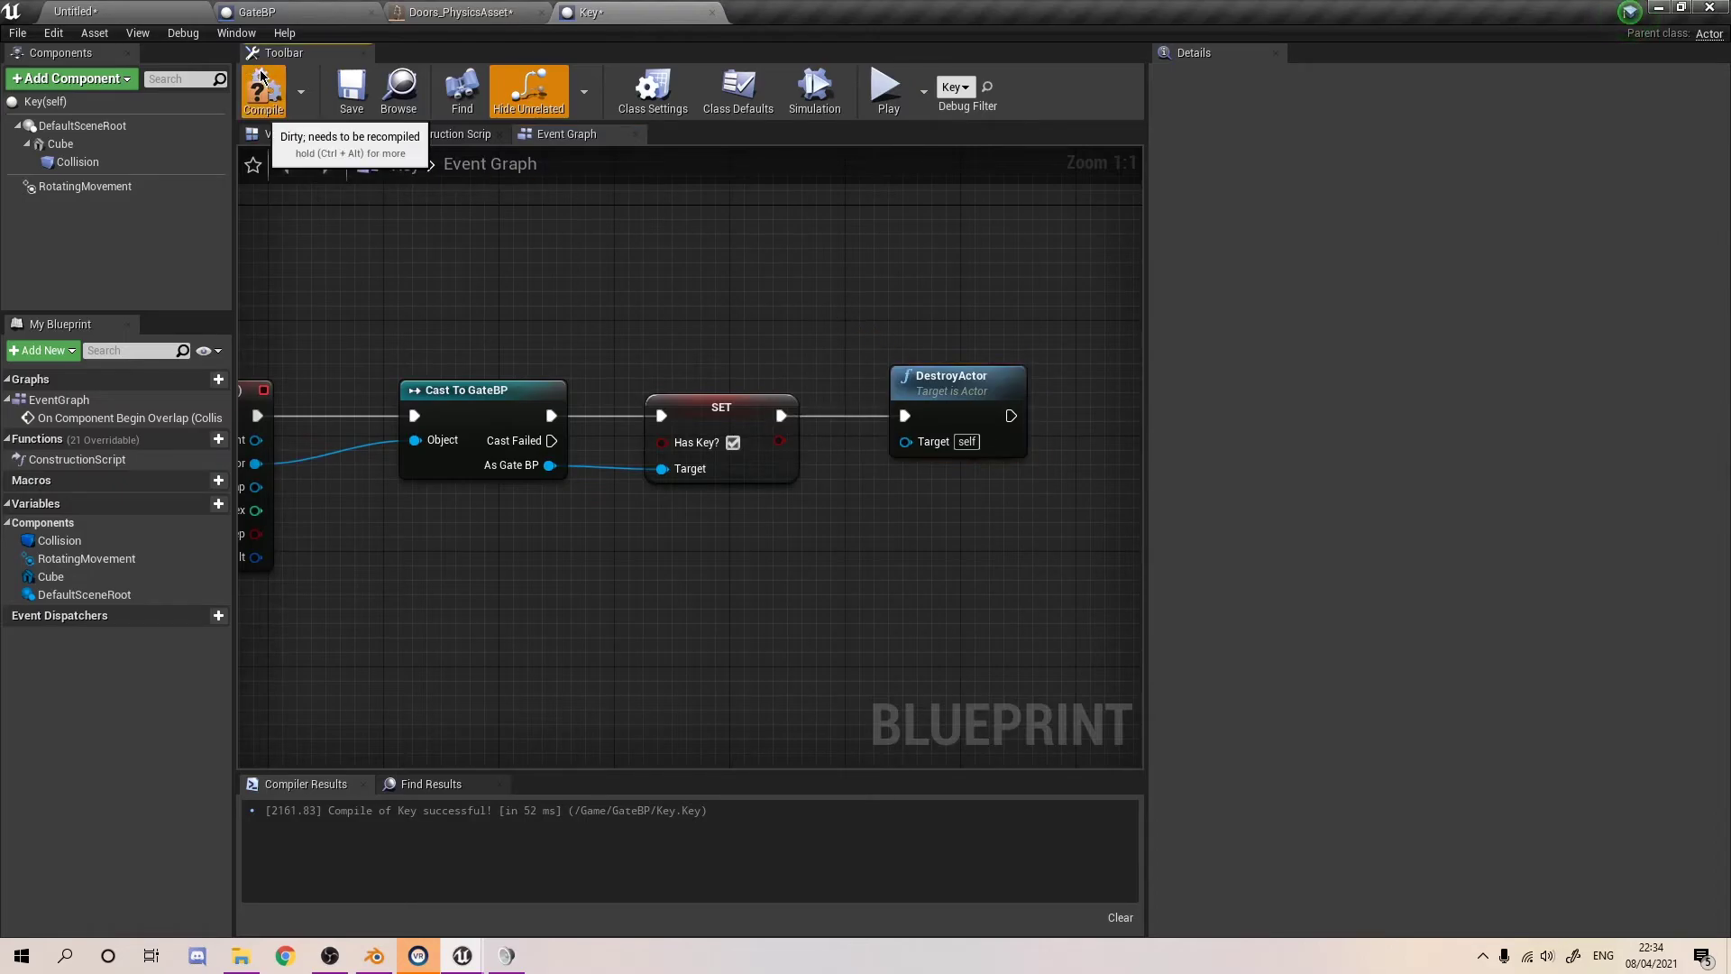
- Play-test the level by walking the character to the gate and the key, and end the session
{"action": "mouse_move", "coordinate": [750, 338]}
{"action": "right_mouse_down"}
{"action": "mouse_move", "coordinate": [1064, 343]}
{"action": "mouse_move", "coordinate": [835, 337]}
{"action": "mouse_move", "coordinate": [630, 306]}
{"action": "mouse_move", "coordinate": [777, 339]}
{"action": "right_mouse_up"}
{"action": "scroll", "coordinate": [630, 305], "scroll_direction": "down", "scroll_amount": 2}
{"action": "left_click", "coordinate": [76, 12]}
{"action": "left_click", "coordinate": [991, 70]}
{"action": "left_click", "coordinate": [928, 271]}
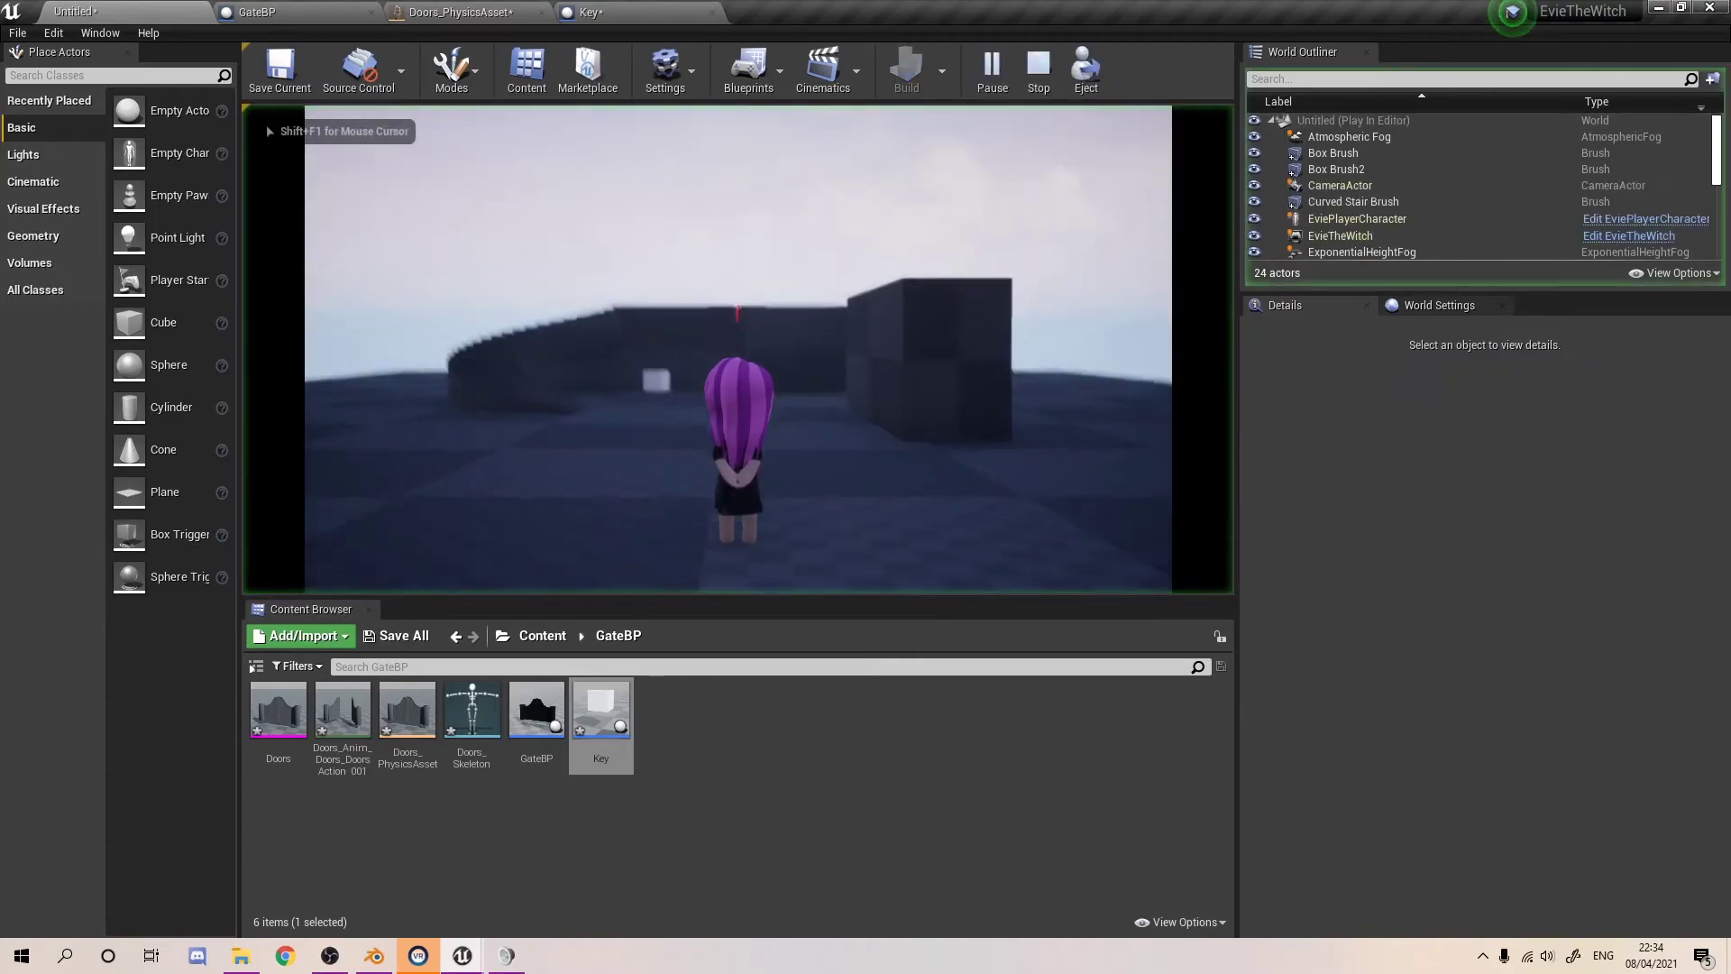
{"action": "key", "text": "w"}
{"action": "key", "text": "w"}
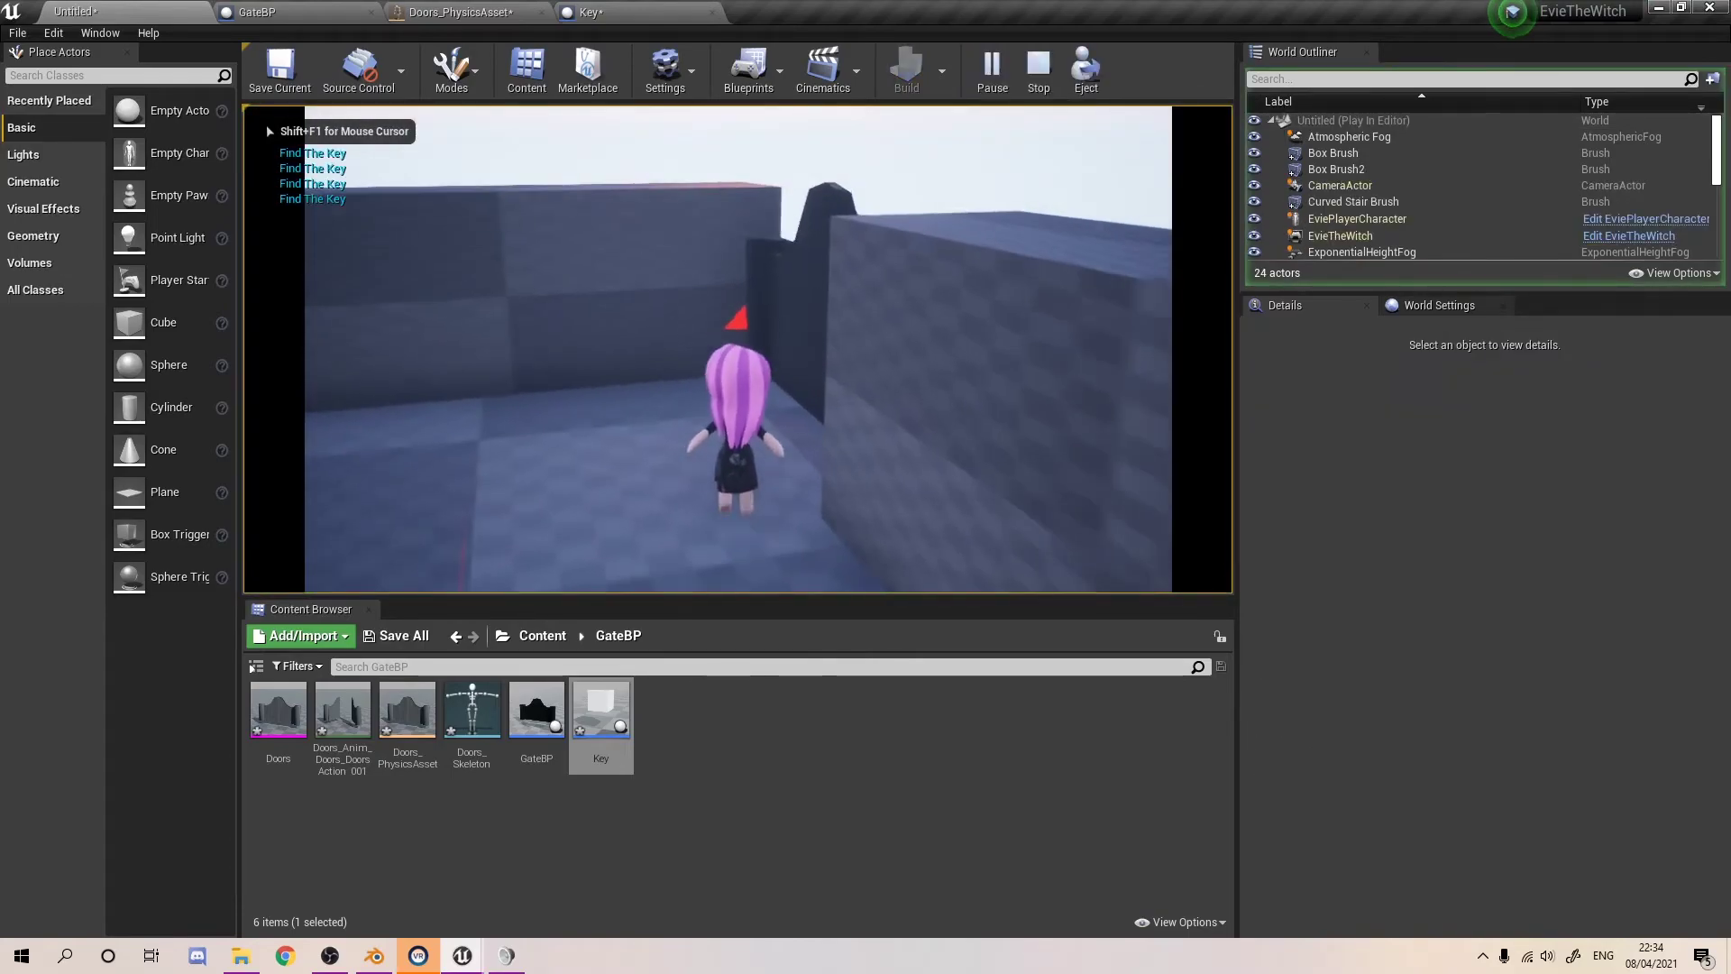
{"action": "key", "text": "s"}
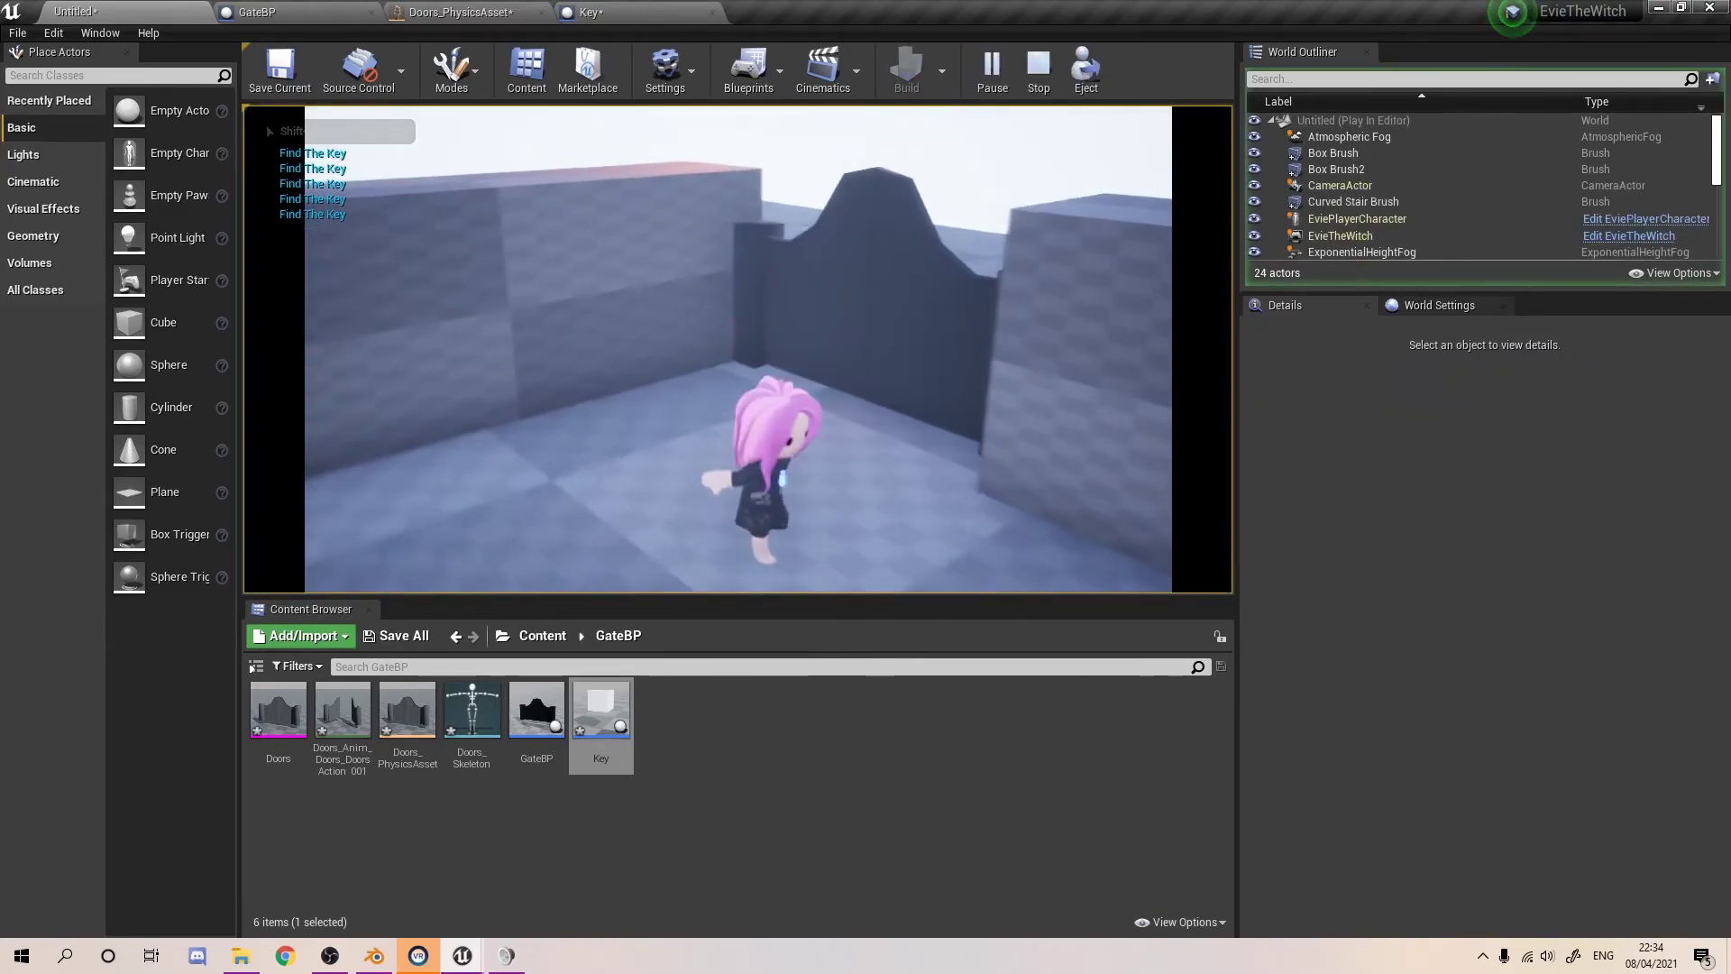
{"action": "key", "text": "w"}
{"action": "key", "text": "w"}
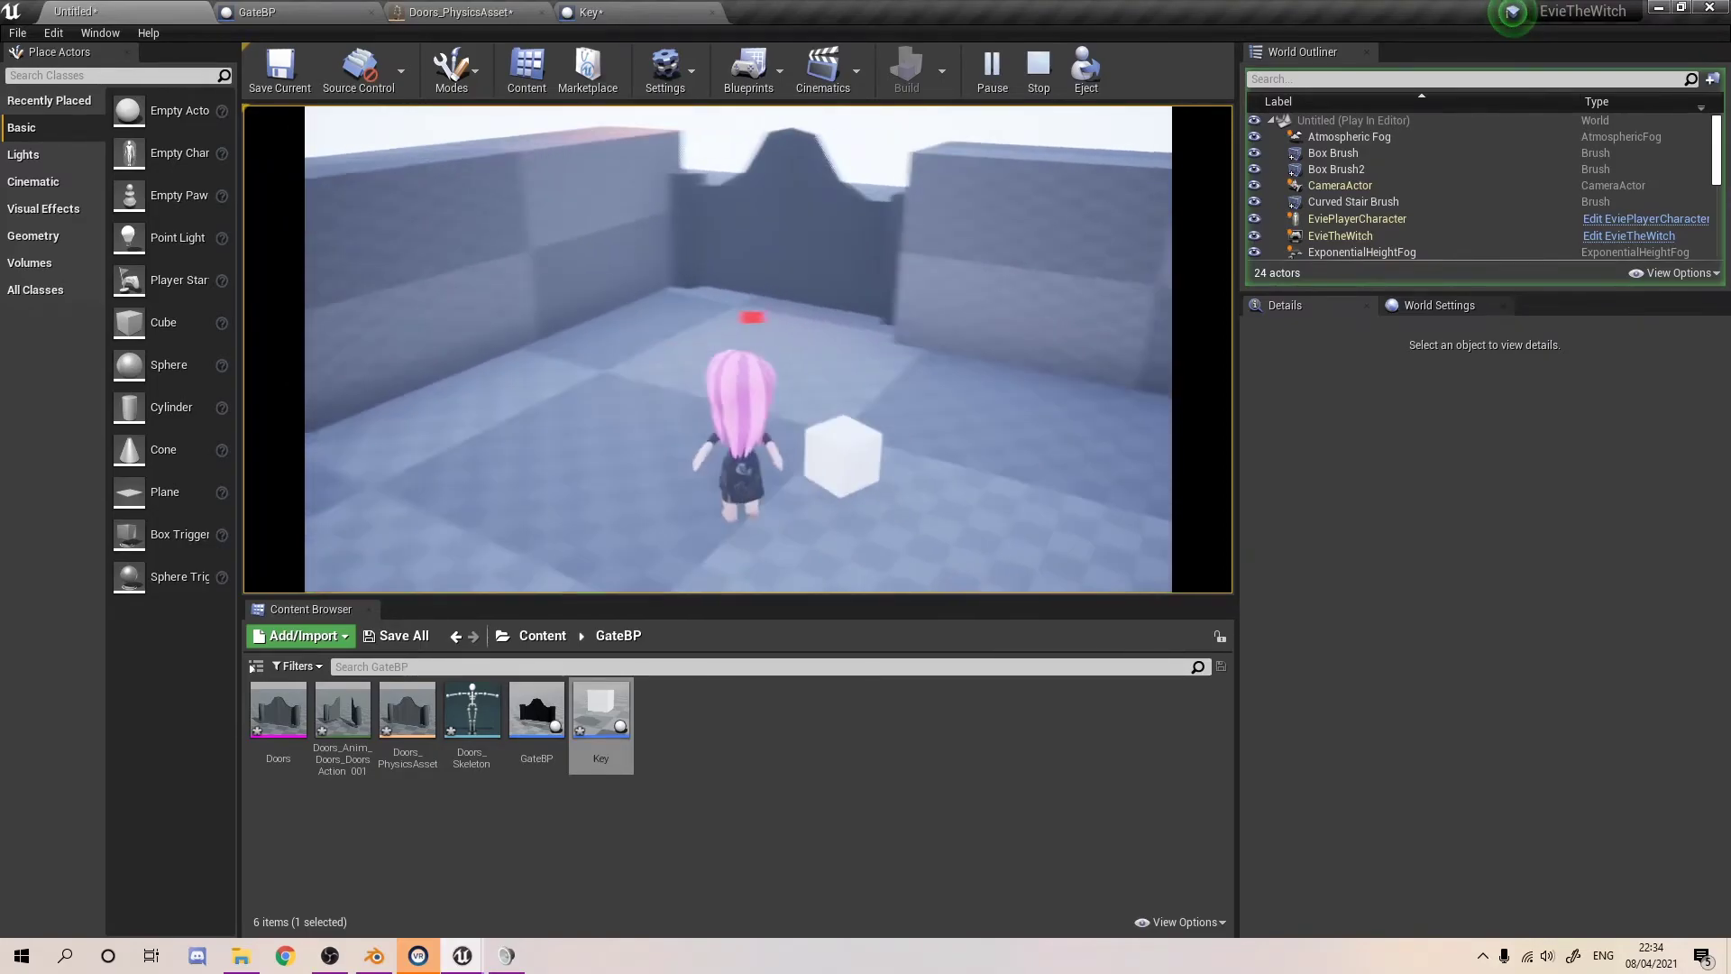
{"action": "key", "text": "Escape"}
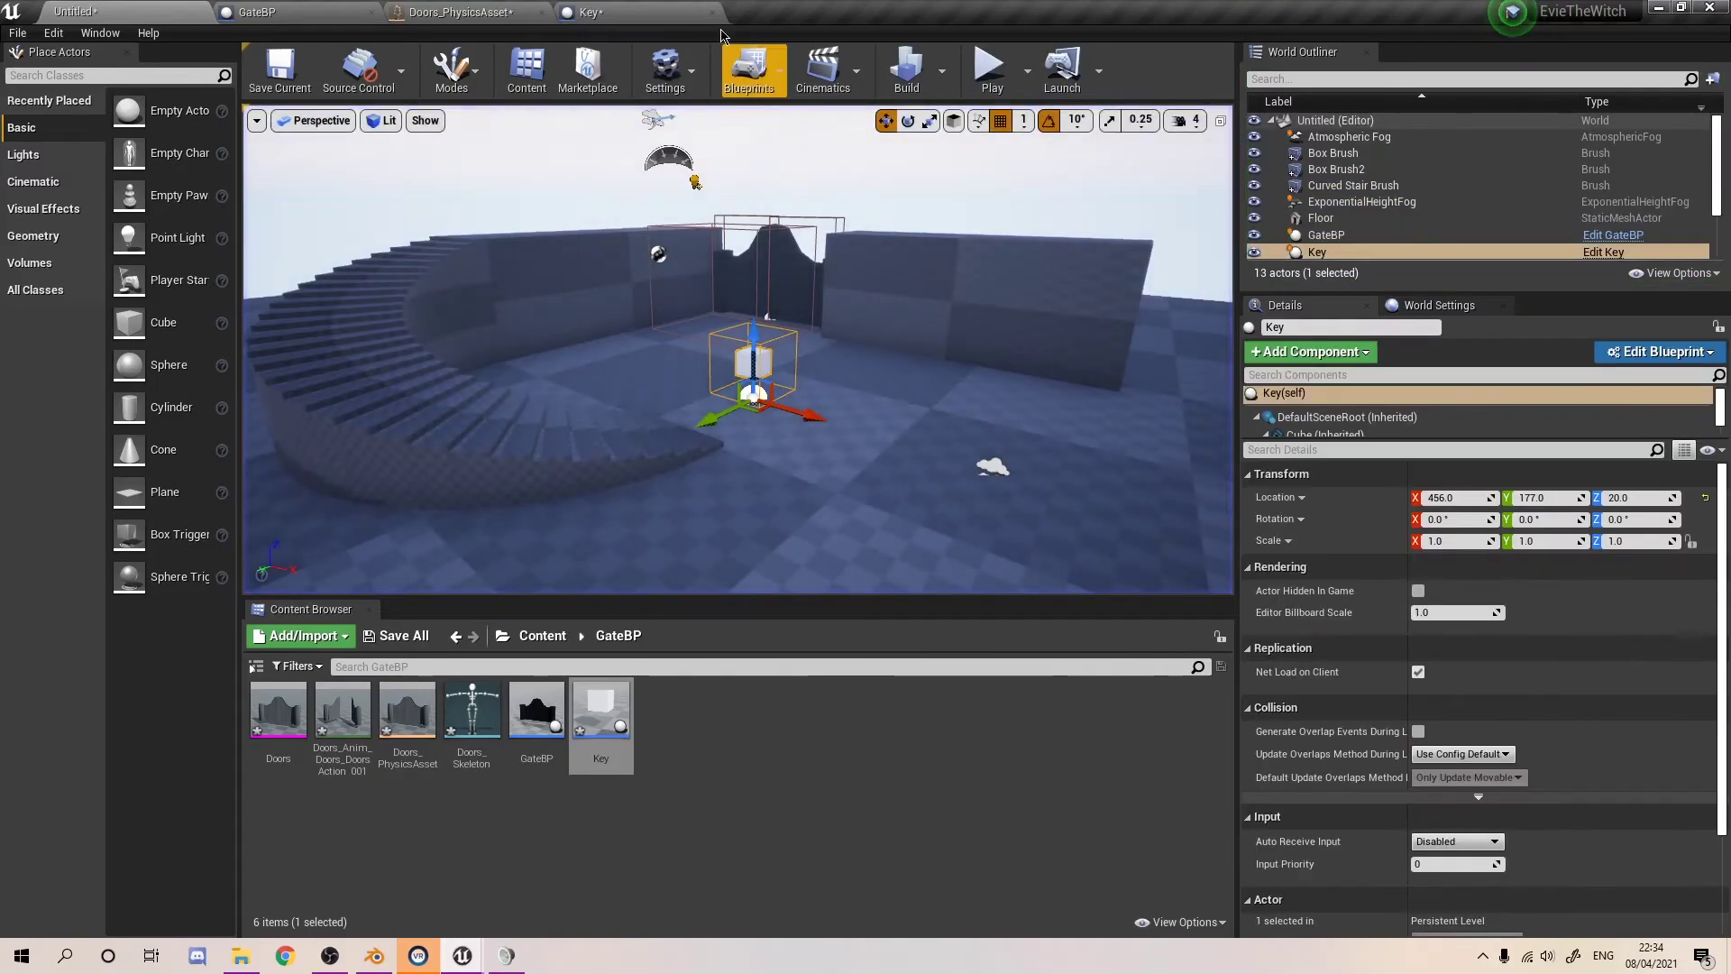
- Remove the Cast To GateBP, Set Has Key? and DestroyActor nodes from Key's event graph, keeping only the collision overlap event
{"action": "left_click", "coordinate": [649, 12]}
{"action": "right_click_drag", "start_coordinate": [762, 568], "coordinate": [1047, 554]}
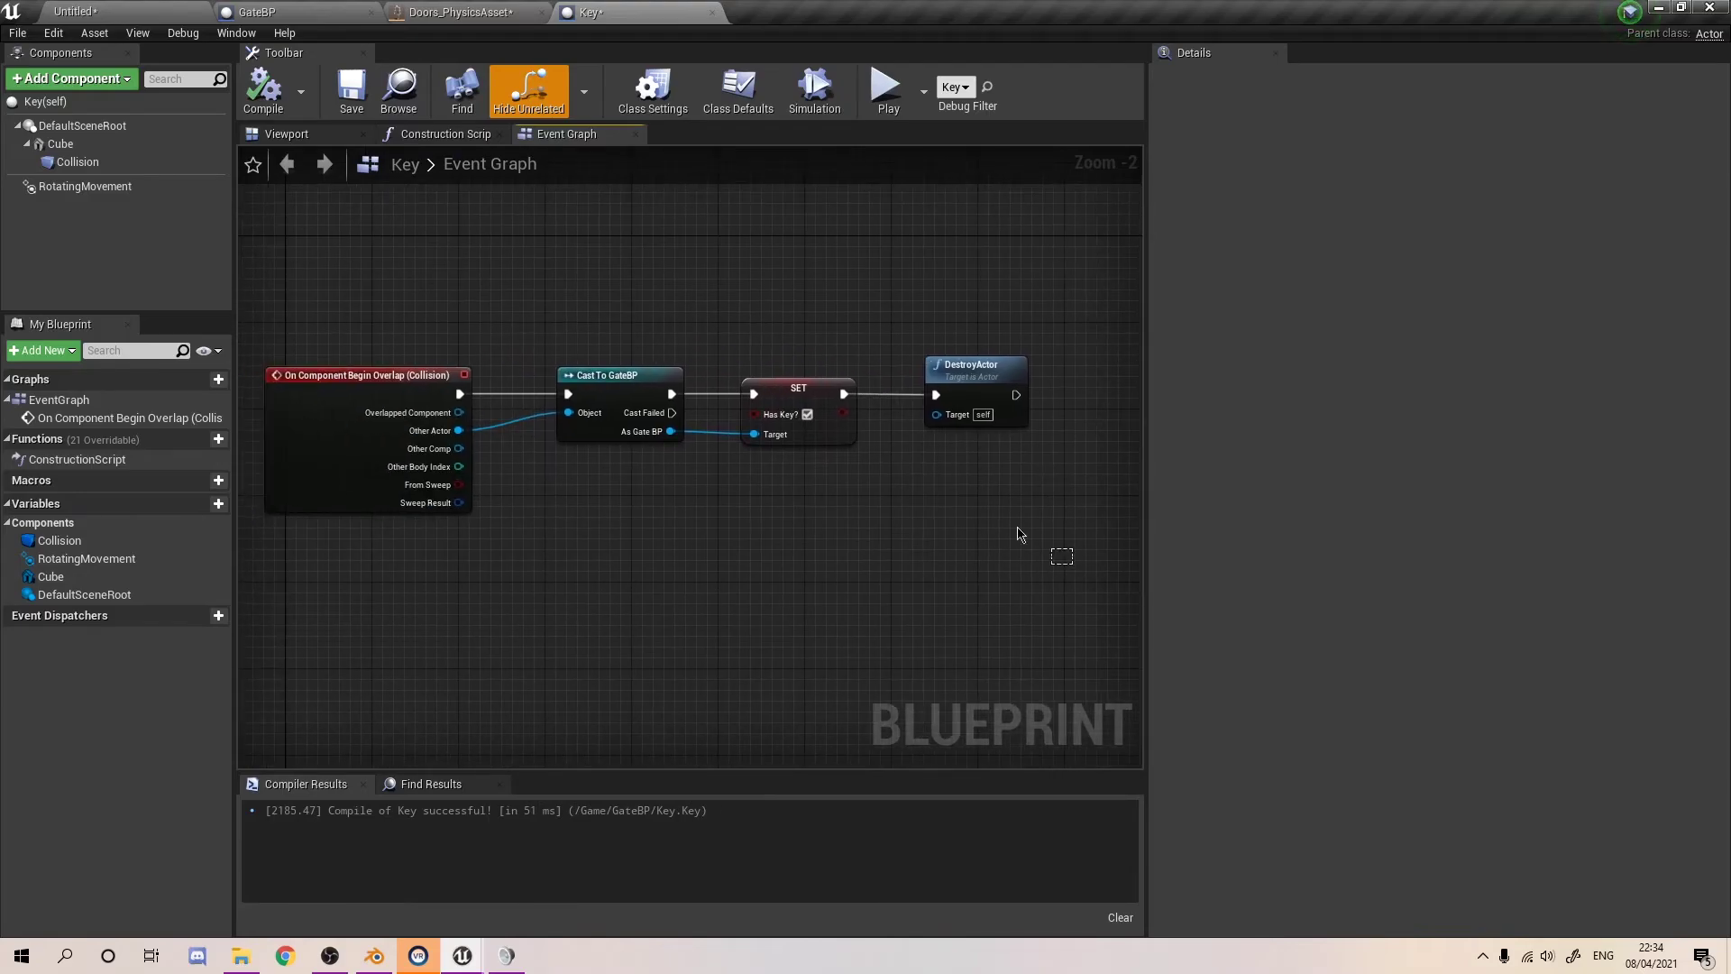
{"action": "left_click_drag", "start_coordinate": [557, 282], "coordinate": [549, 258]}
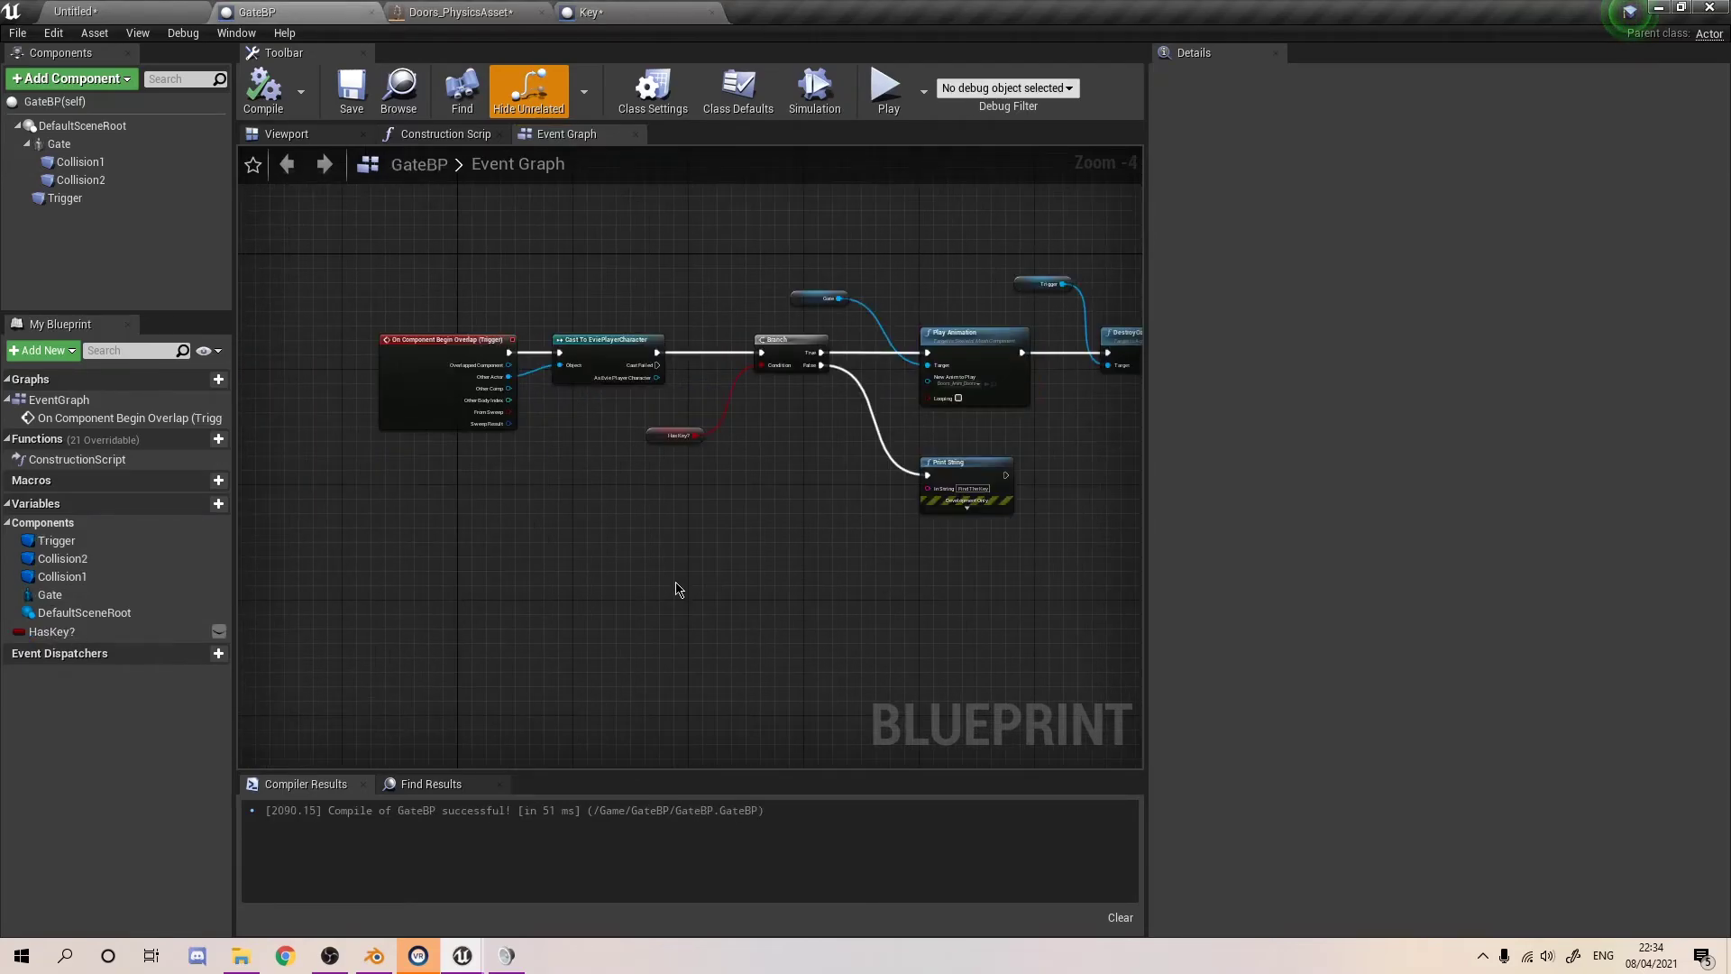
{"action": "left_click", "coordinate": [121, 11]}
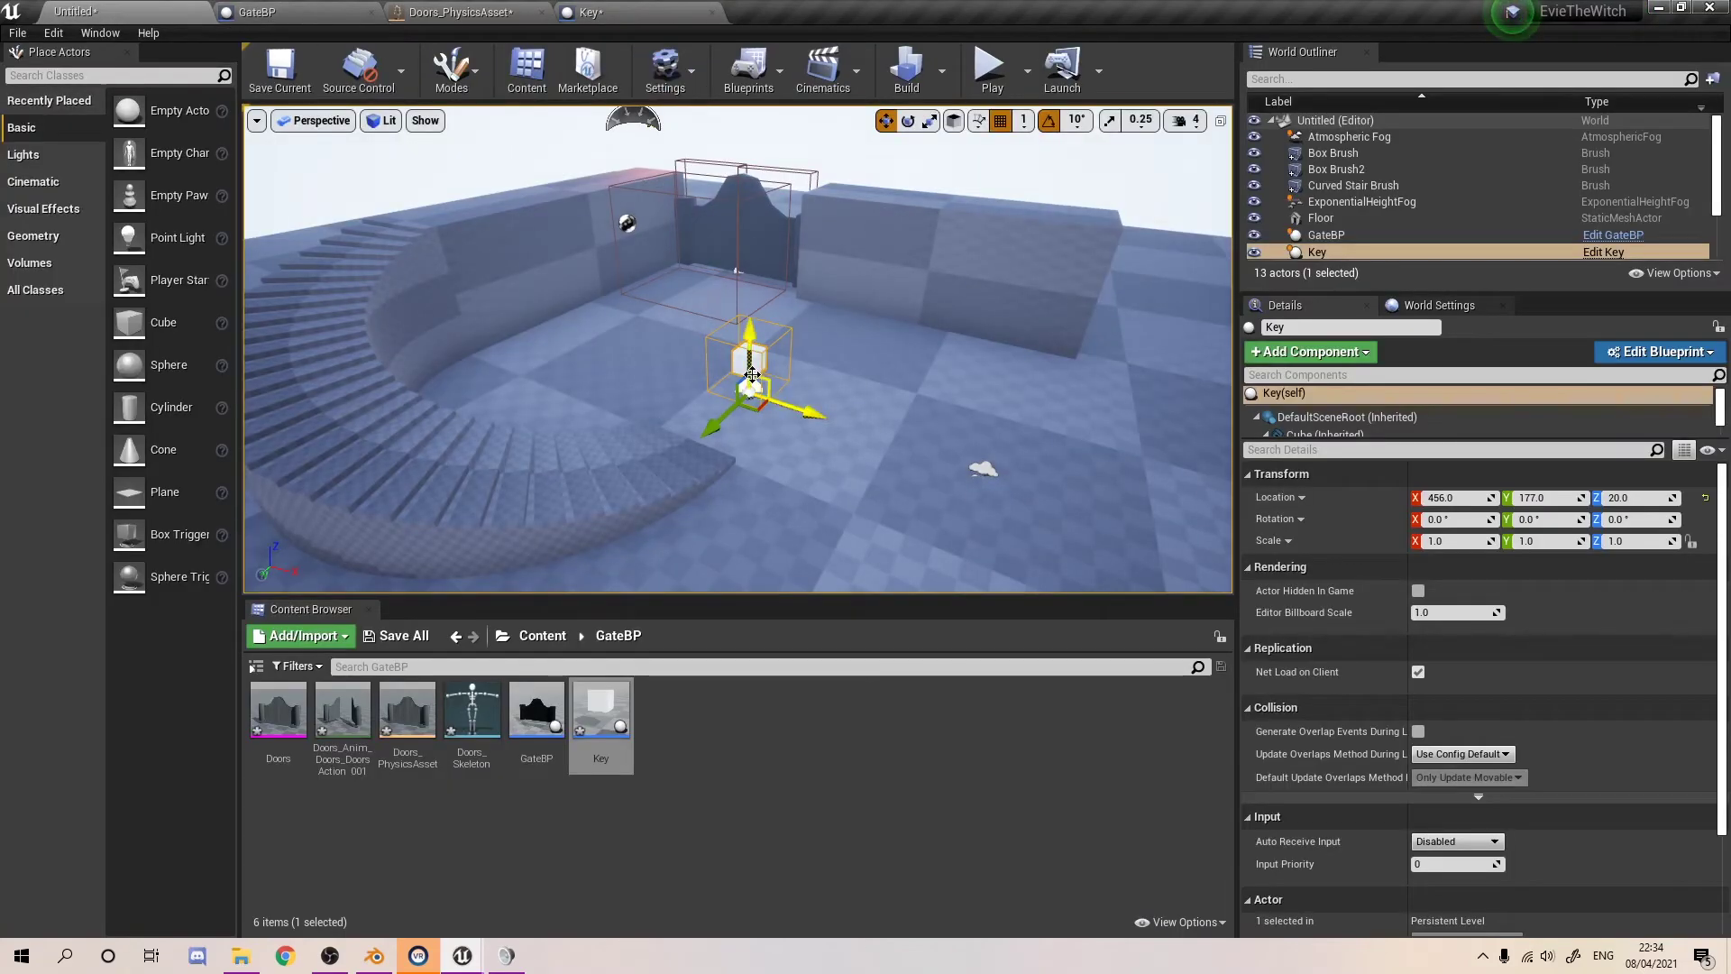
{"action": "key", "text": "f"}
{"action": "left_click", "coordinate": [622, 9]}
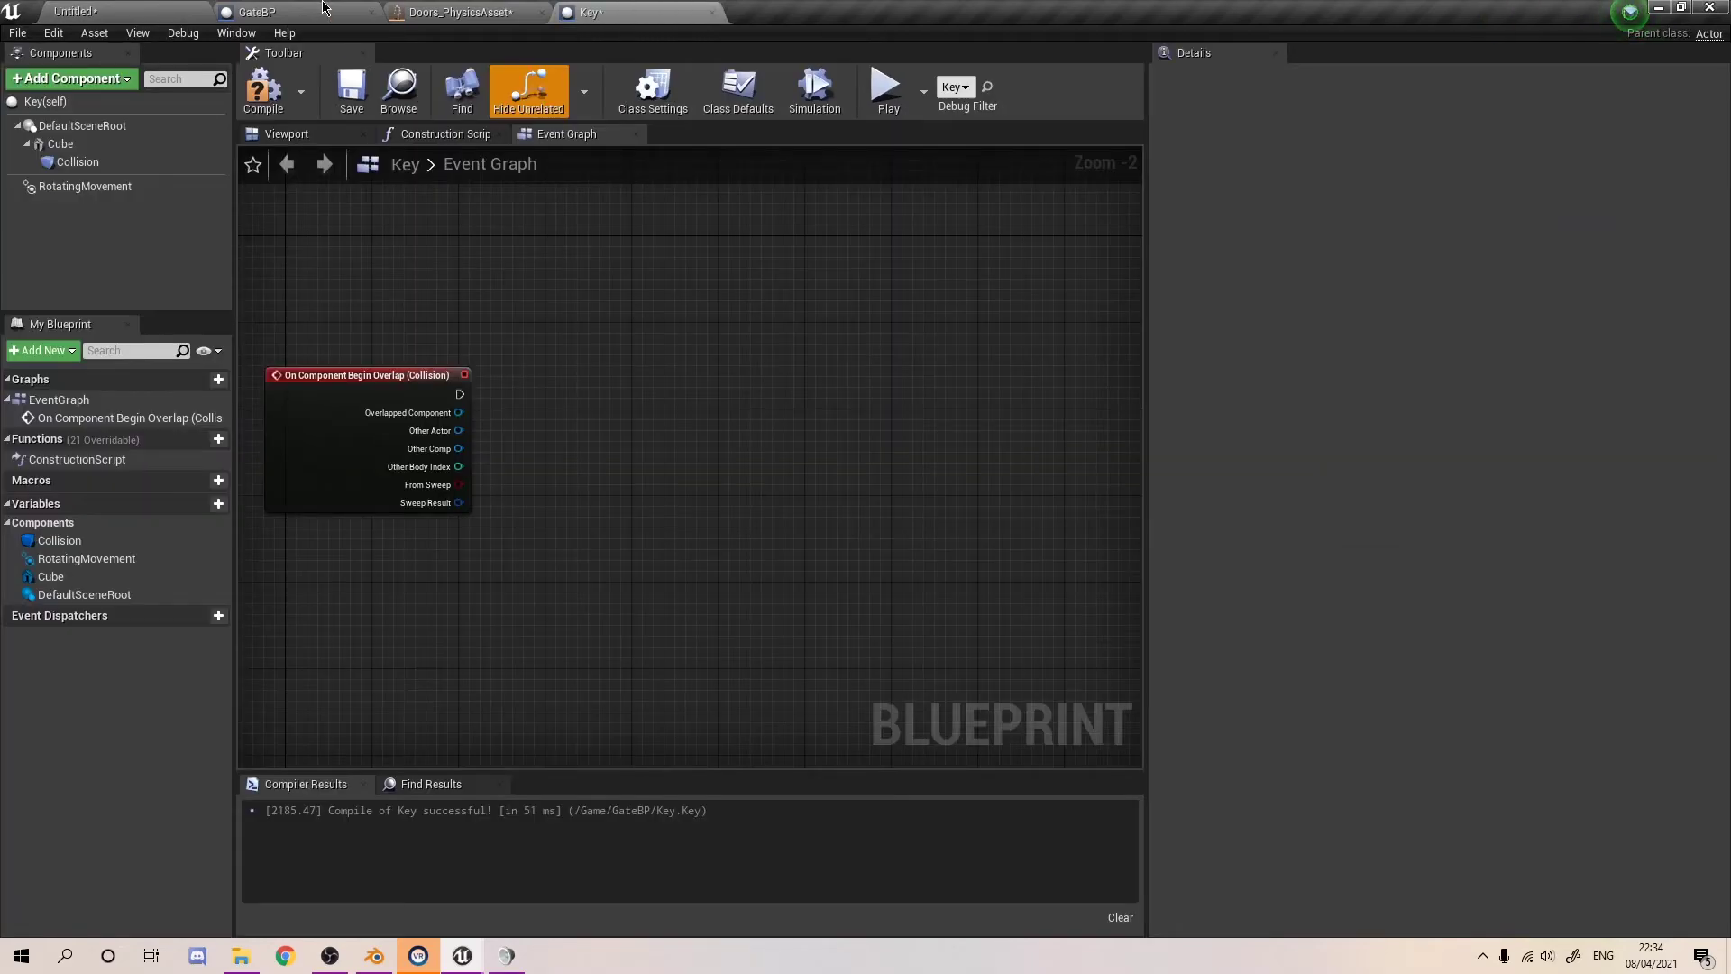
- Delete the HasKey? getter node that feeds the Branch condition in GateBP's event graph
{"action": "left_click", "coordinate": [290, 7]}
{"action": "right_click_drag", "start_coordinate": [787, 271], "coordinate": [804, 198]}
{"action": "right_click_drag", "start_coordinate": [532, 424], "coordinate": [571, 488]}
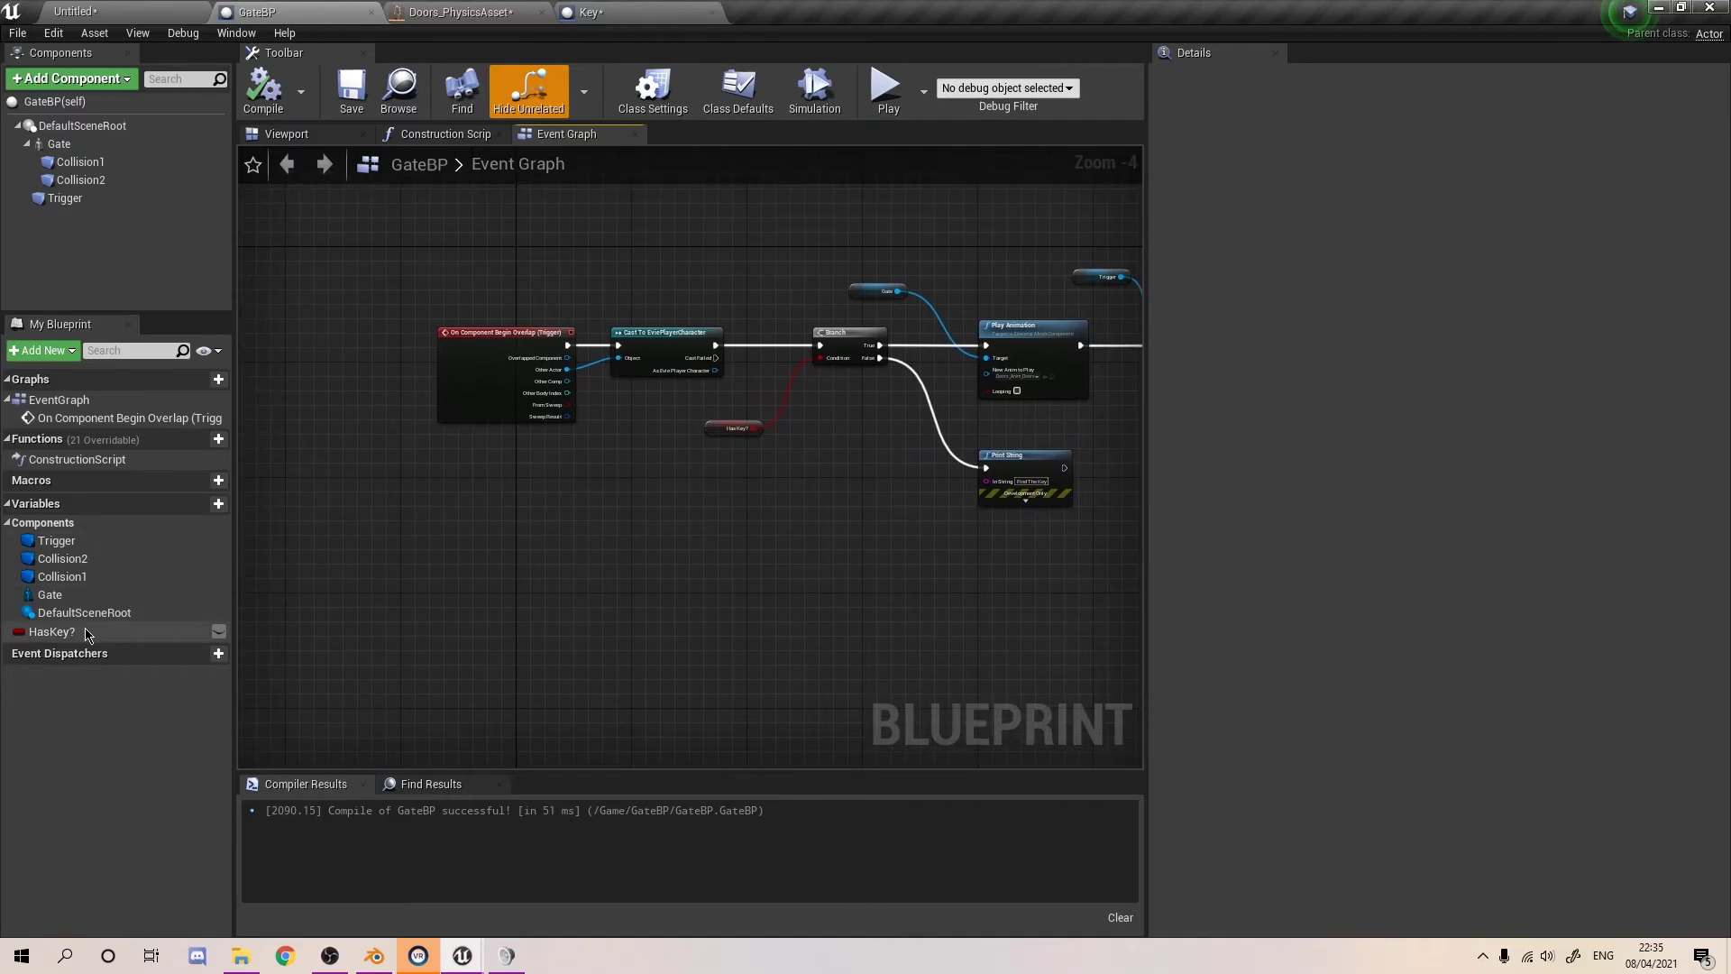
{"action": "left_click", "coordinate": [51, 631]}
{"action": "scroll", "coordinate": [552, 510], "scroll_direction": "up", "scroll_amount": 4}
{"action": "left_click", "coordinate": [507, 398]}
{"action": "right_click_drag", "start_coordinate": [588, 385], "coordinate": [734, 536]}
{"action": "key", "text": "Delete"}
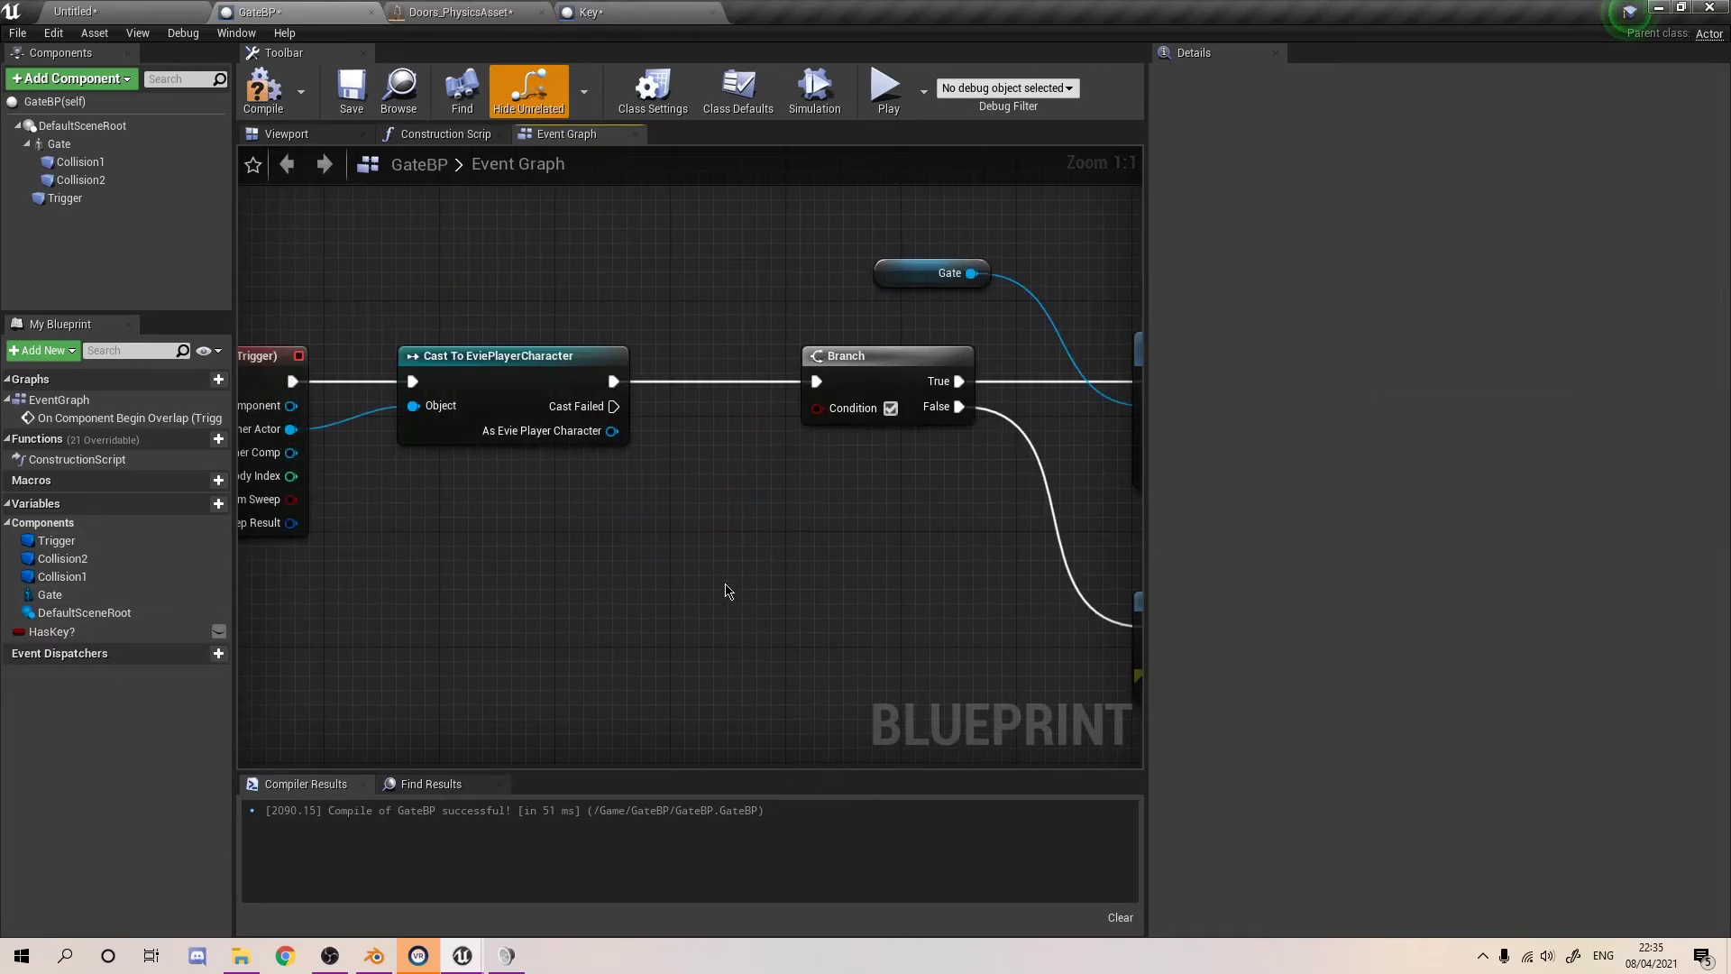
- Delete the HasKey? variable from the GateBP blueprint
{"action": "scroll", "coordinate": [607, 505], "scroll_direction": "down", "scroll_amount": 4}
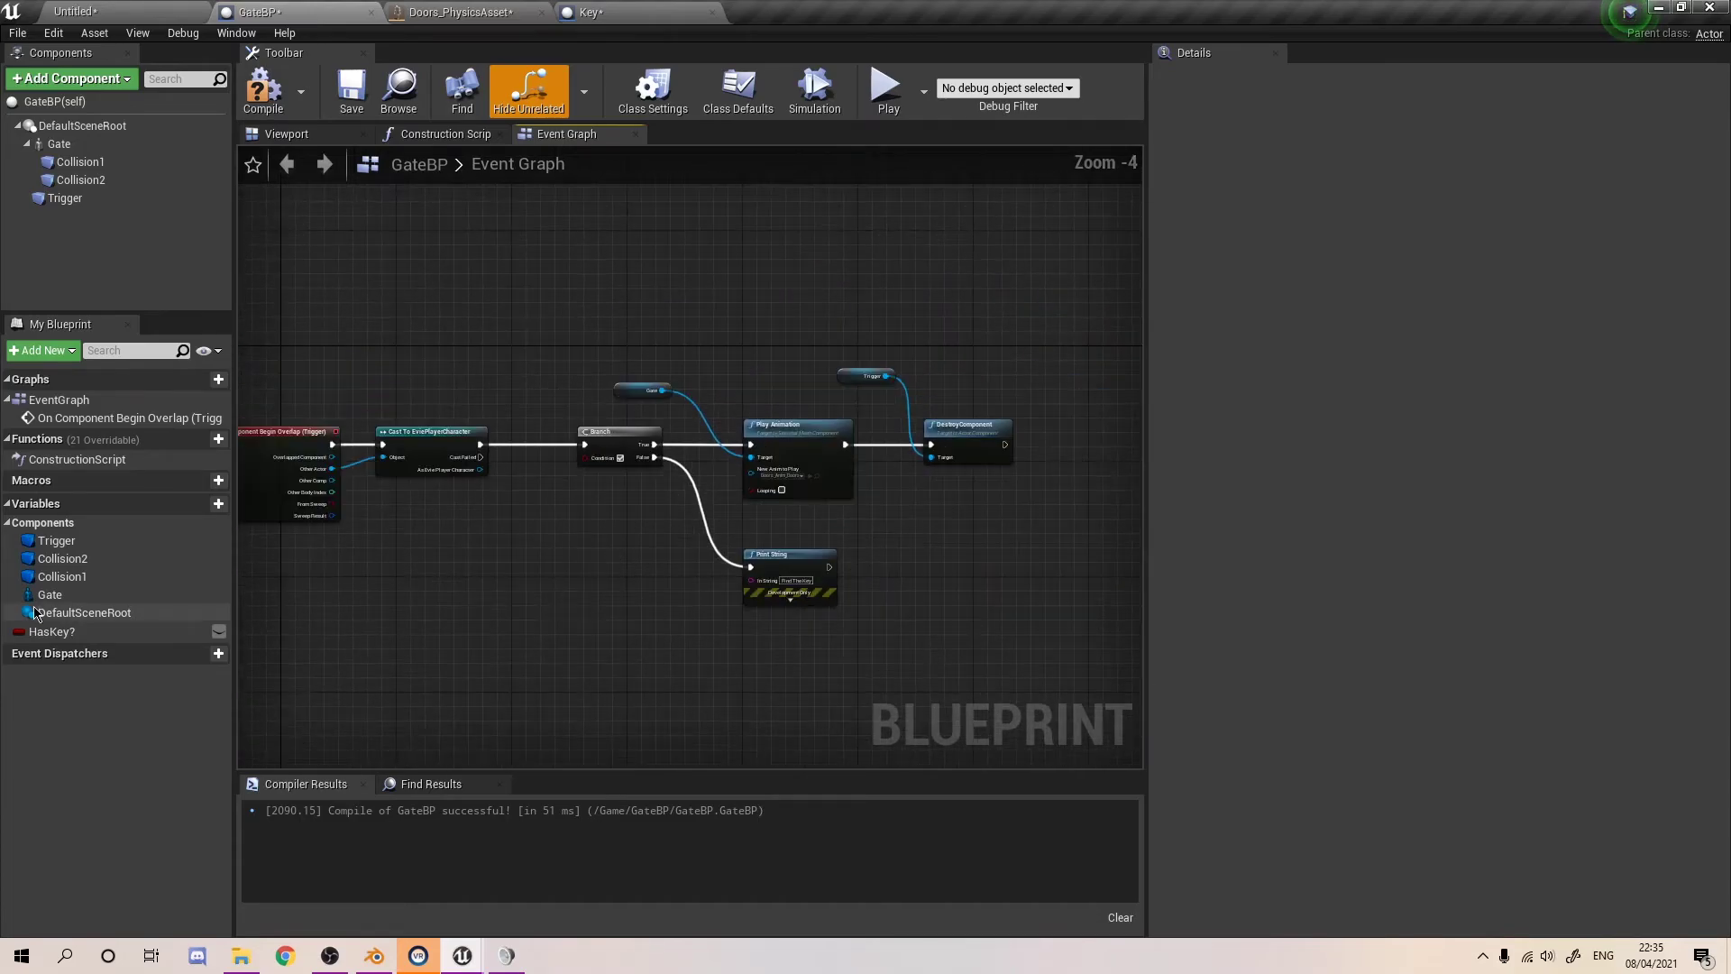
{"action": "left_click", "coordinate": [52, 631]}
{"action": "key", "text": "Delete"}
- Open the EviePlayerCharacter blueprint from the Controller folder inside the project's EviePlayerCharacter folder
{"action": "left_click", "coordinate": [115, 11]}
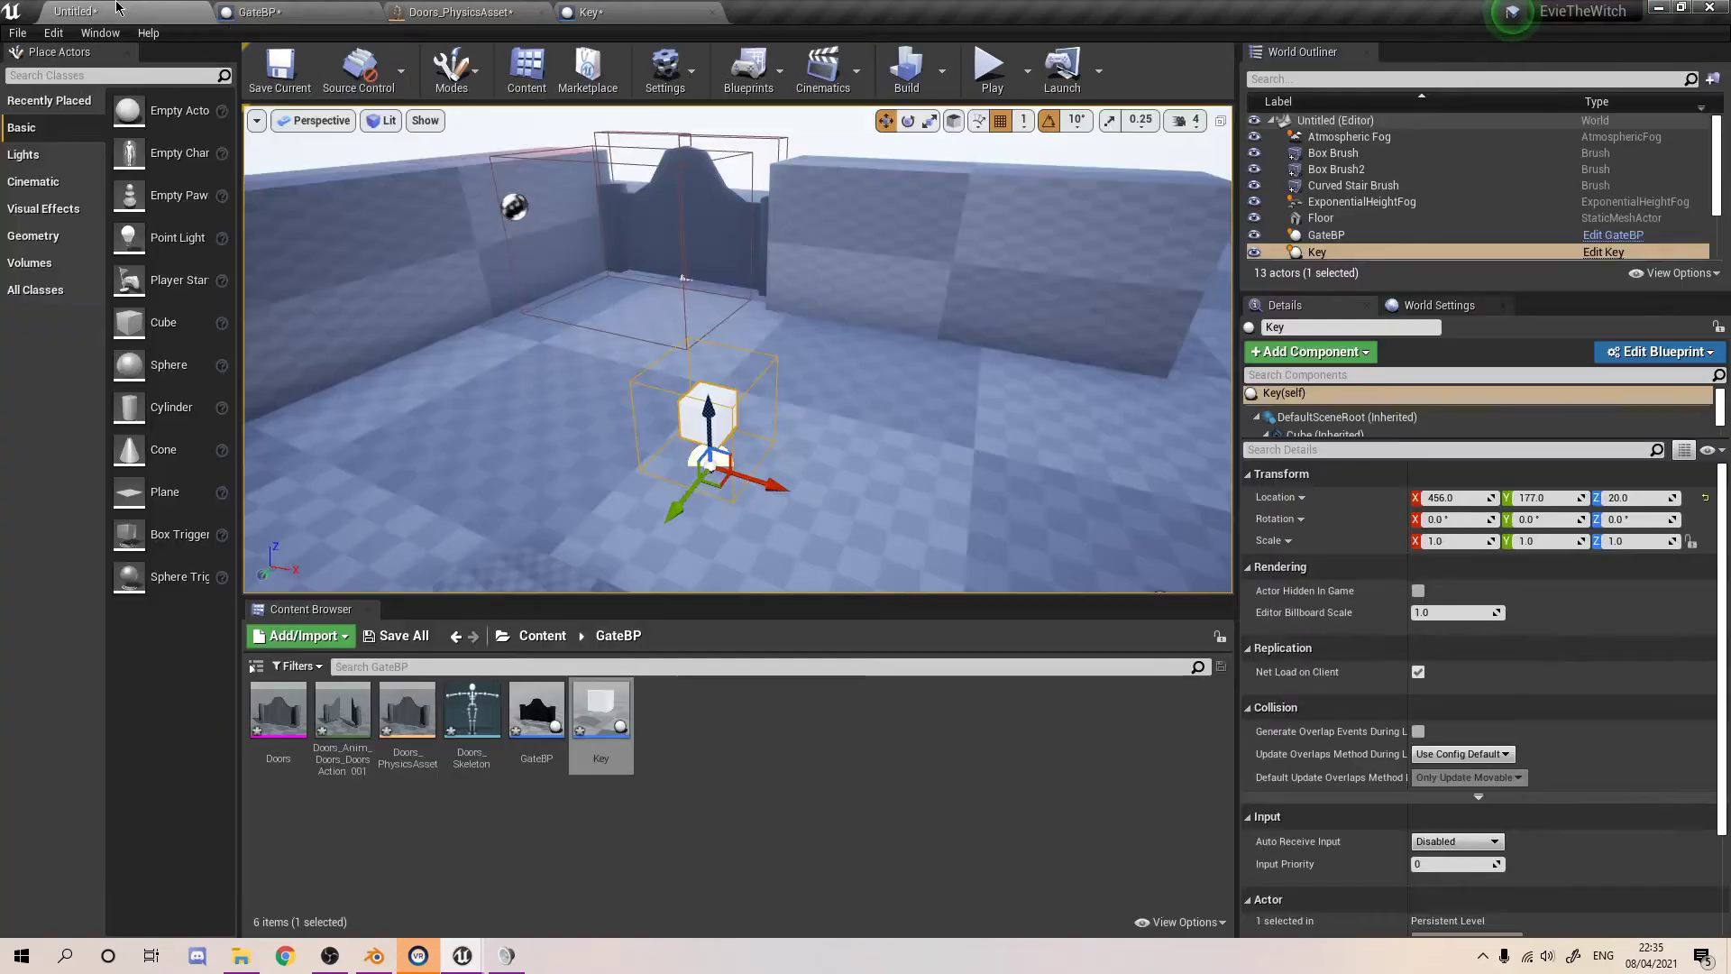
{"action": "left_click", "coordinate": [782, 723]}
{"action": "left_click", "coordinate": [545, 636]}
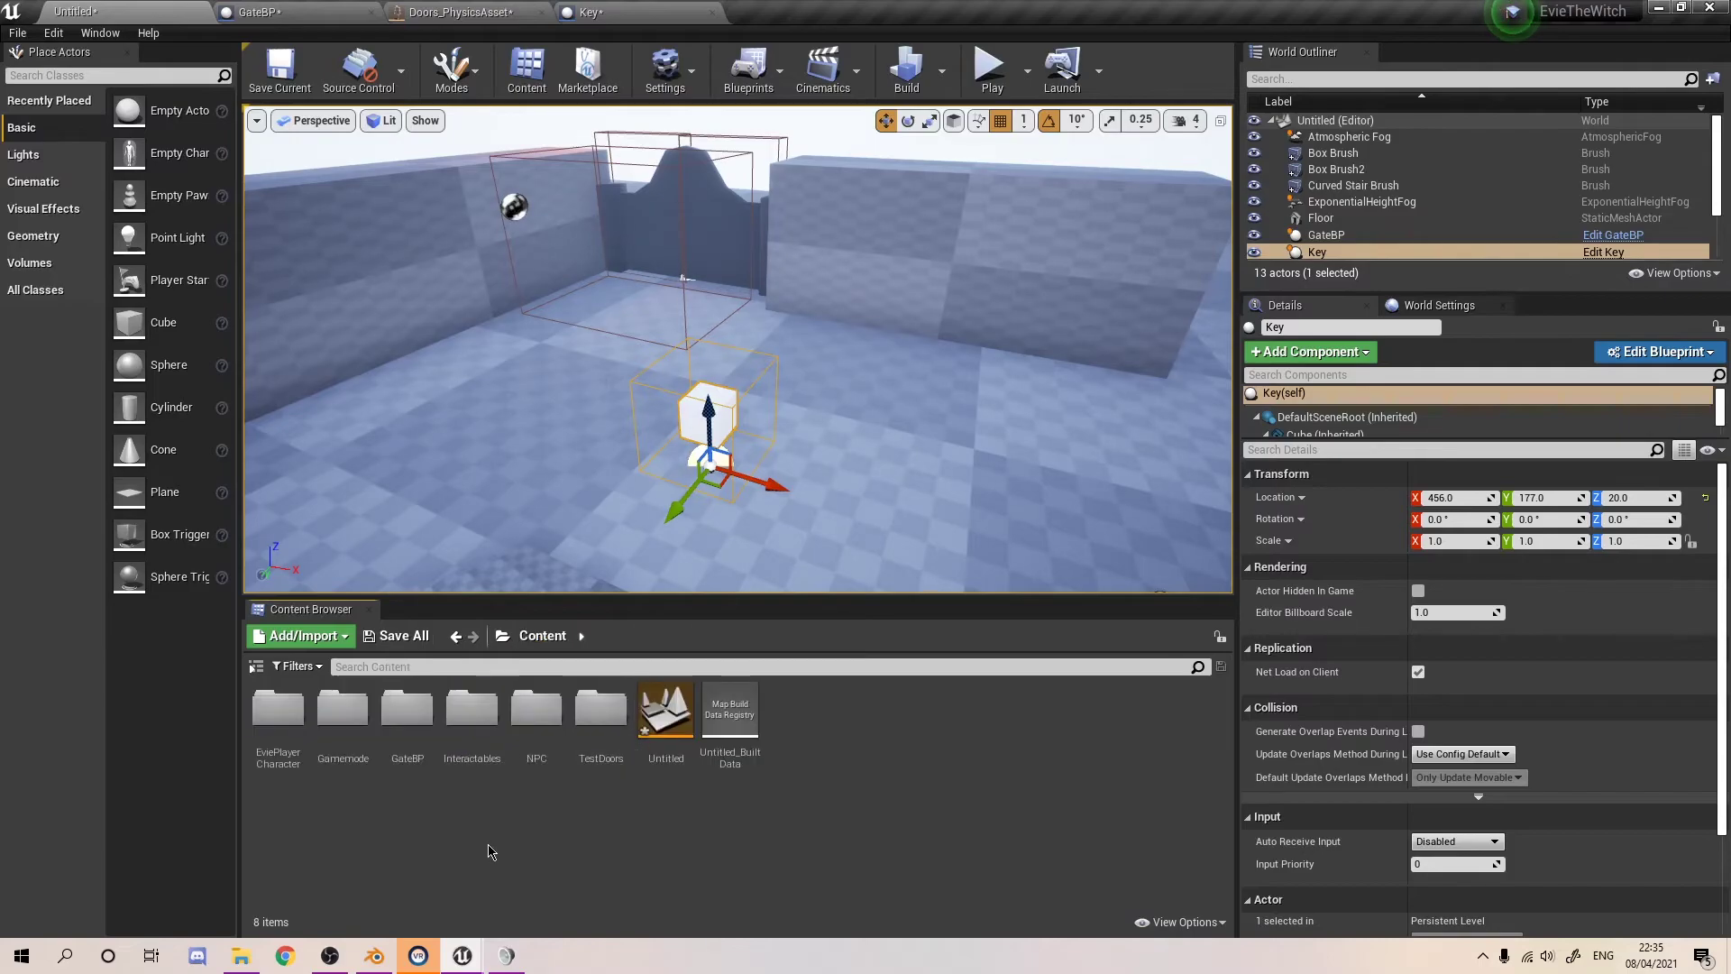
{"action": "double_click", "coordinate": [277, 717]}
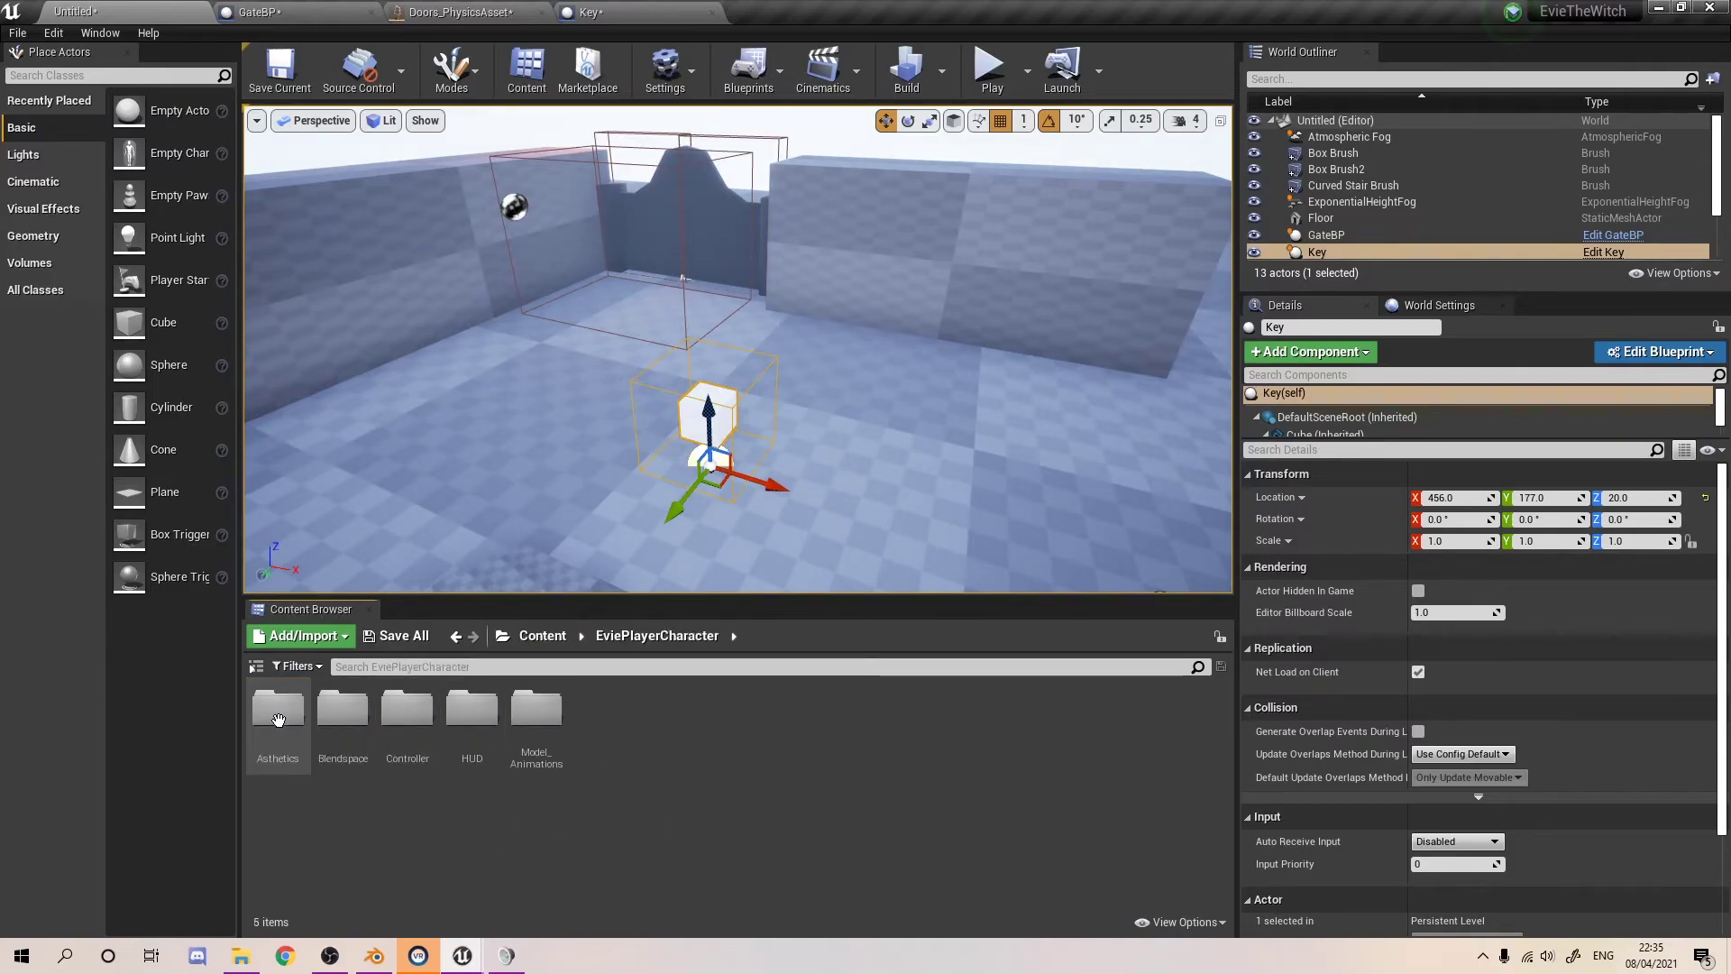
{"action": "double_click", "coordinate": [401, 757]}
{"action": "double_click", "coordinate": [279, 717]}
- Add a Boolean variable named HasKey? to EviePlayerCharacter and compile the blueprint
{"action": "right_click_drag", "start_coordinate": [693, 414], "coordinate": [783, 463]}
{"action": "scroll", "coordinate": [783, 462], "scroll_direction": "down", "scroll_amount": 3}
{"action": "scroll", "coordinate": [444, 500], "scroll_direction": "up", "scroll_amount": 3}
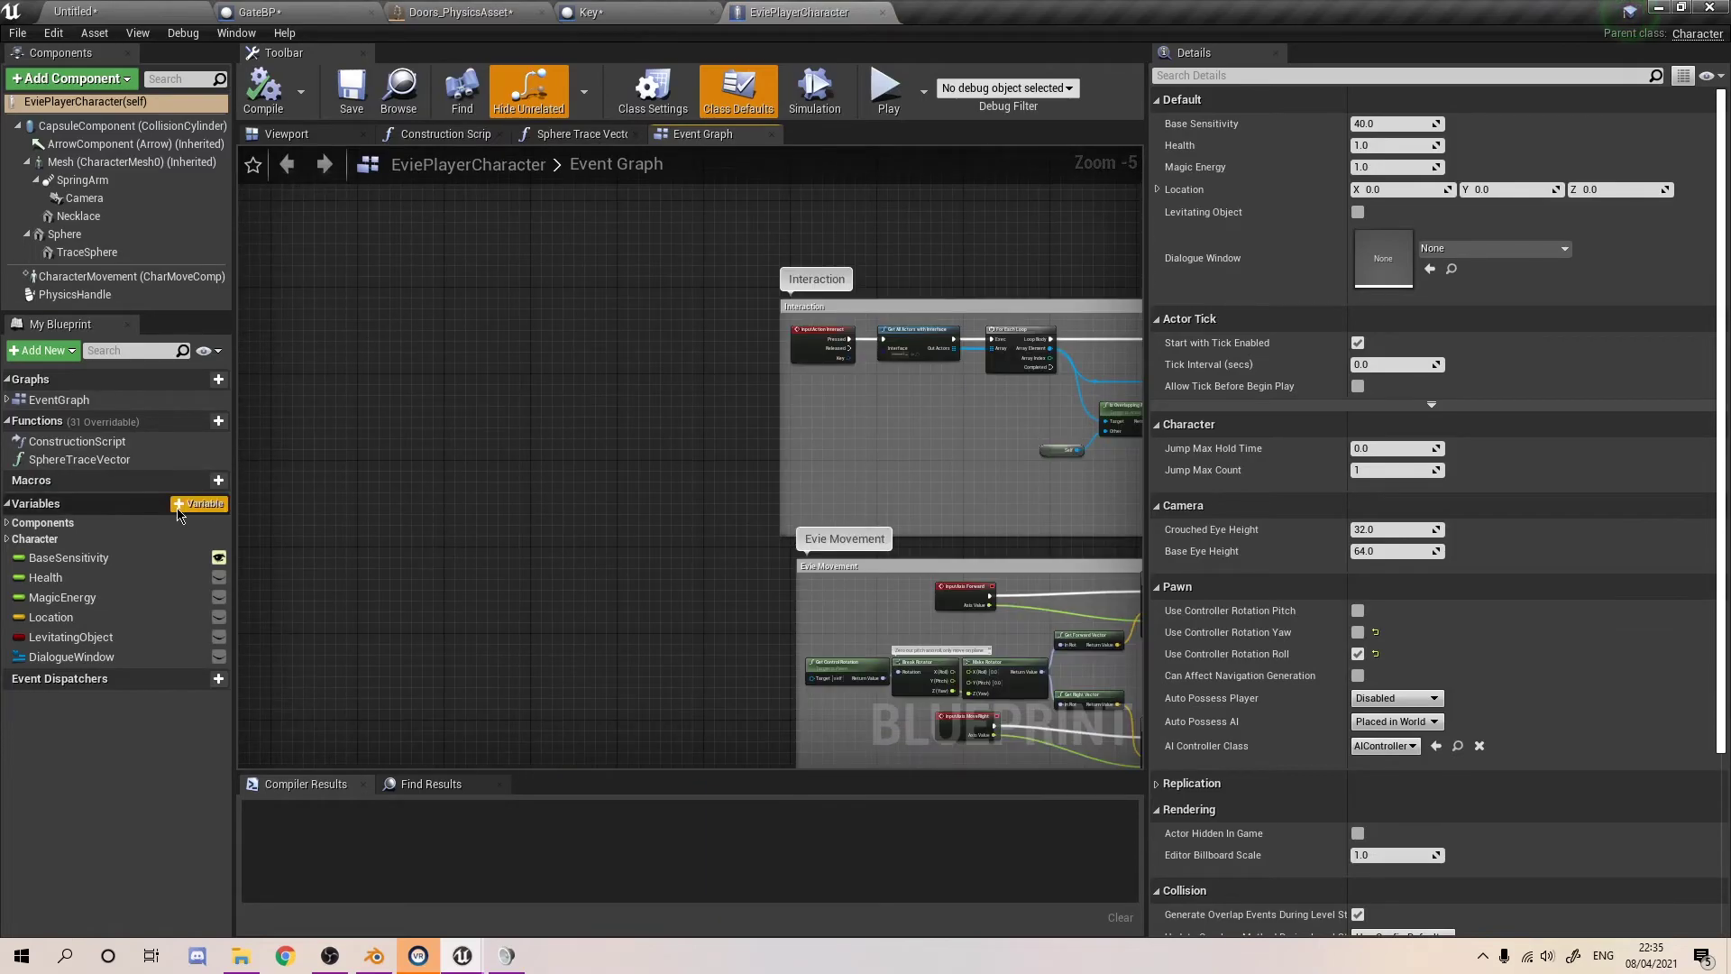
{"action": "left_click", "coordinate": [179, 510]}
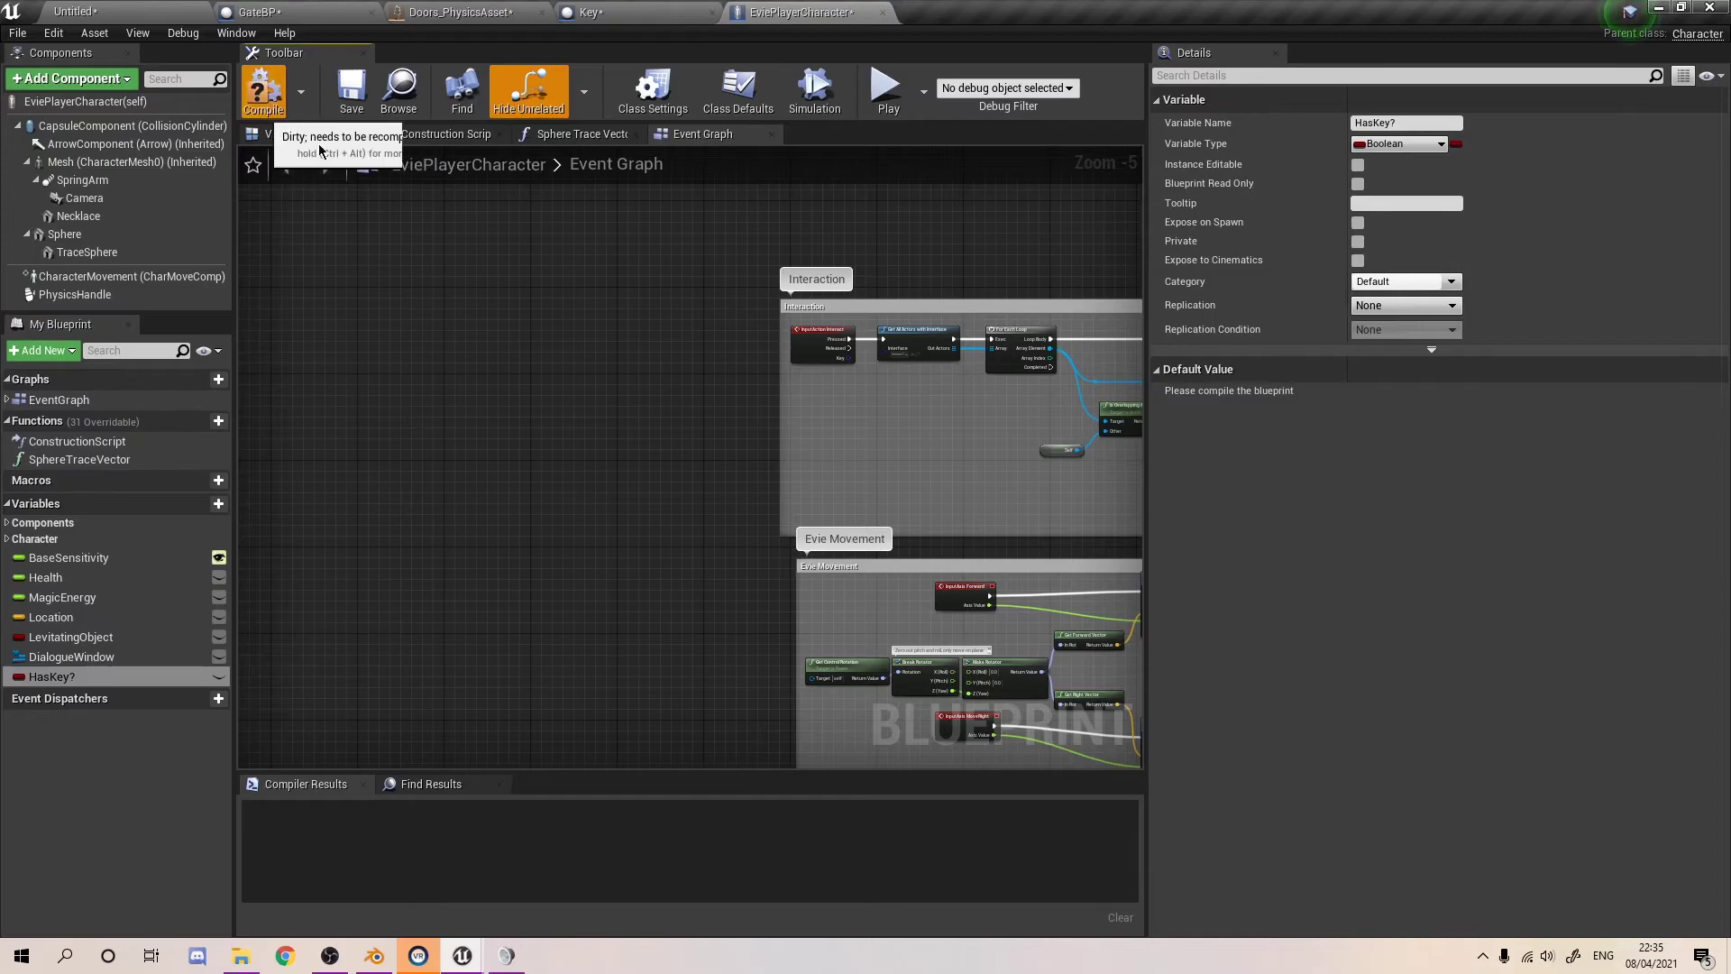
{"action": "left_click", "coordinate": [263, 90]}
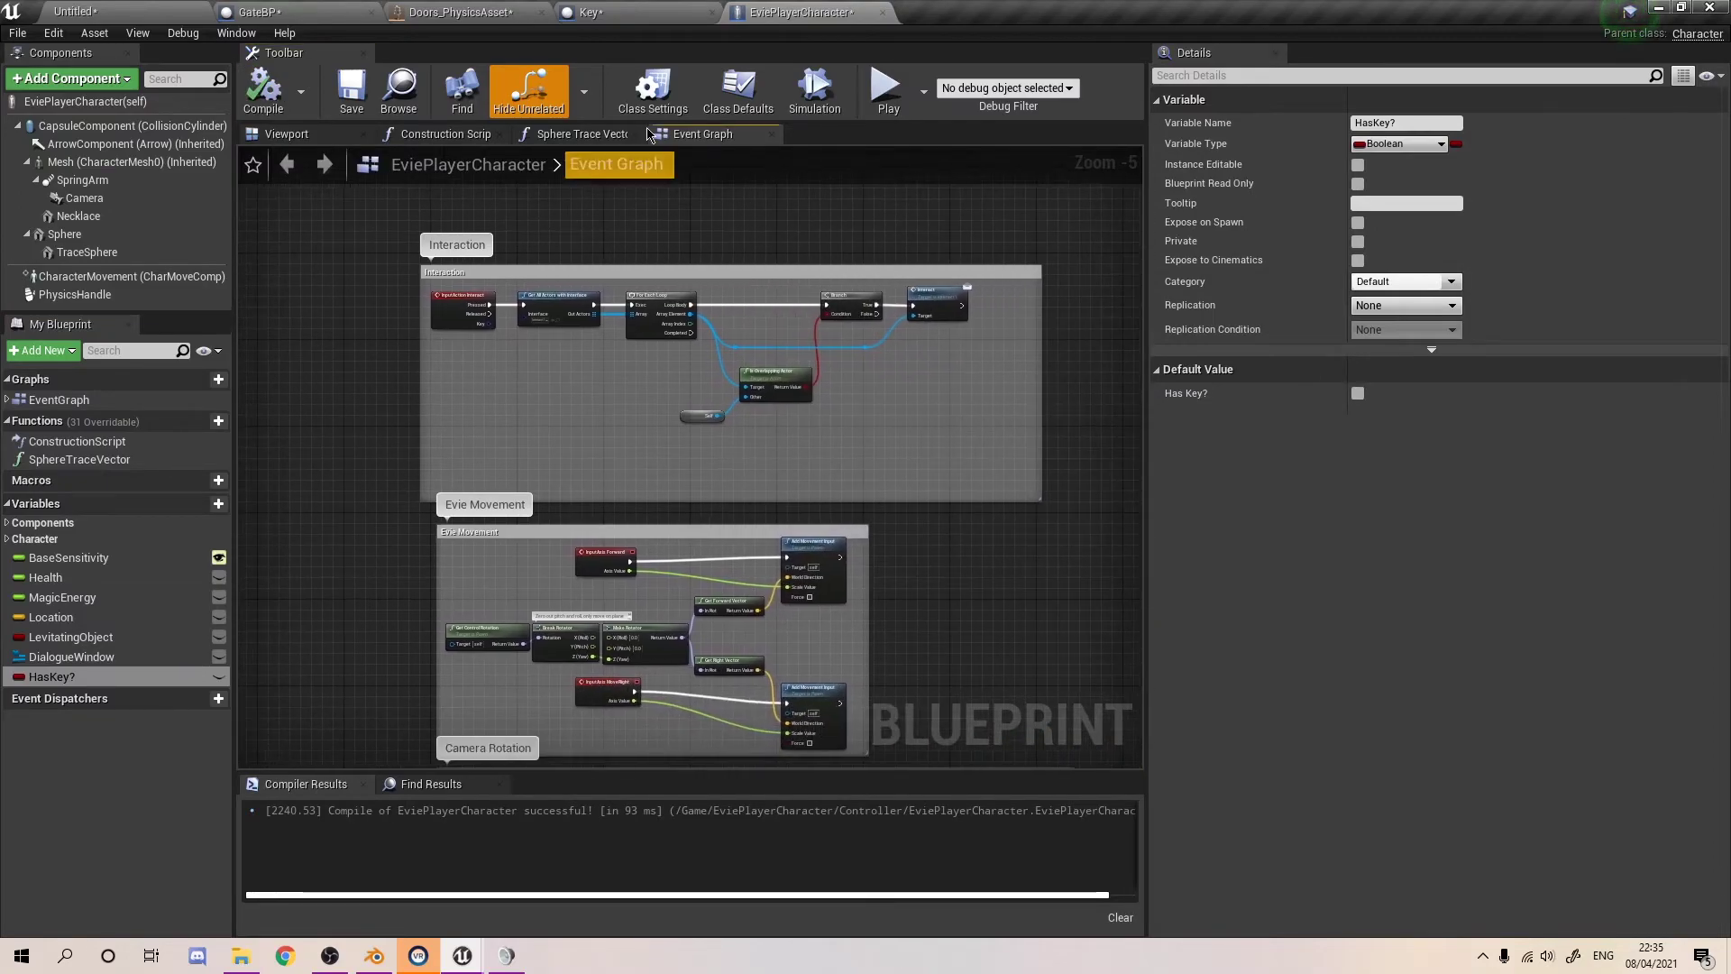
- In Key's event graph, add an aligned Cast To EviePlayerCharacter node after the overlap event and connect Other Actor to its Object
{"action": "left_click", "coordinate": [622, 12]}
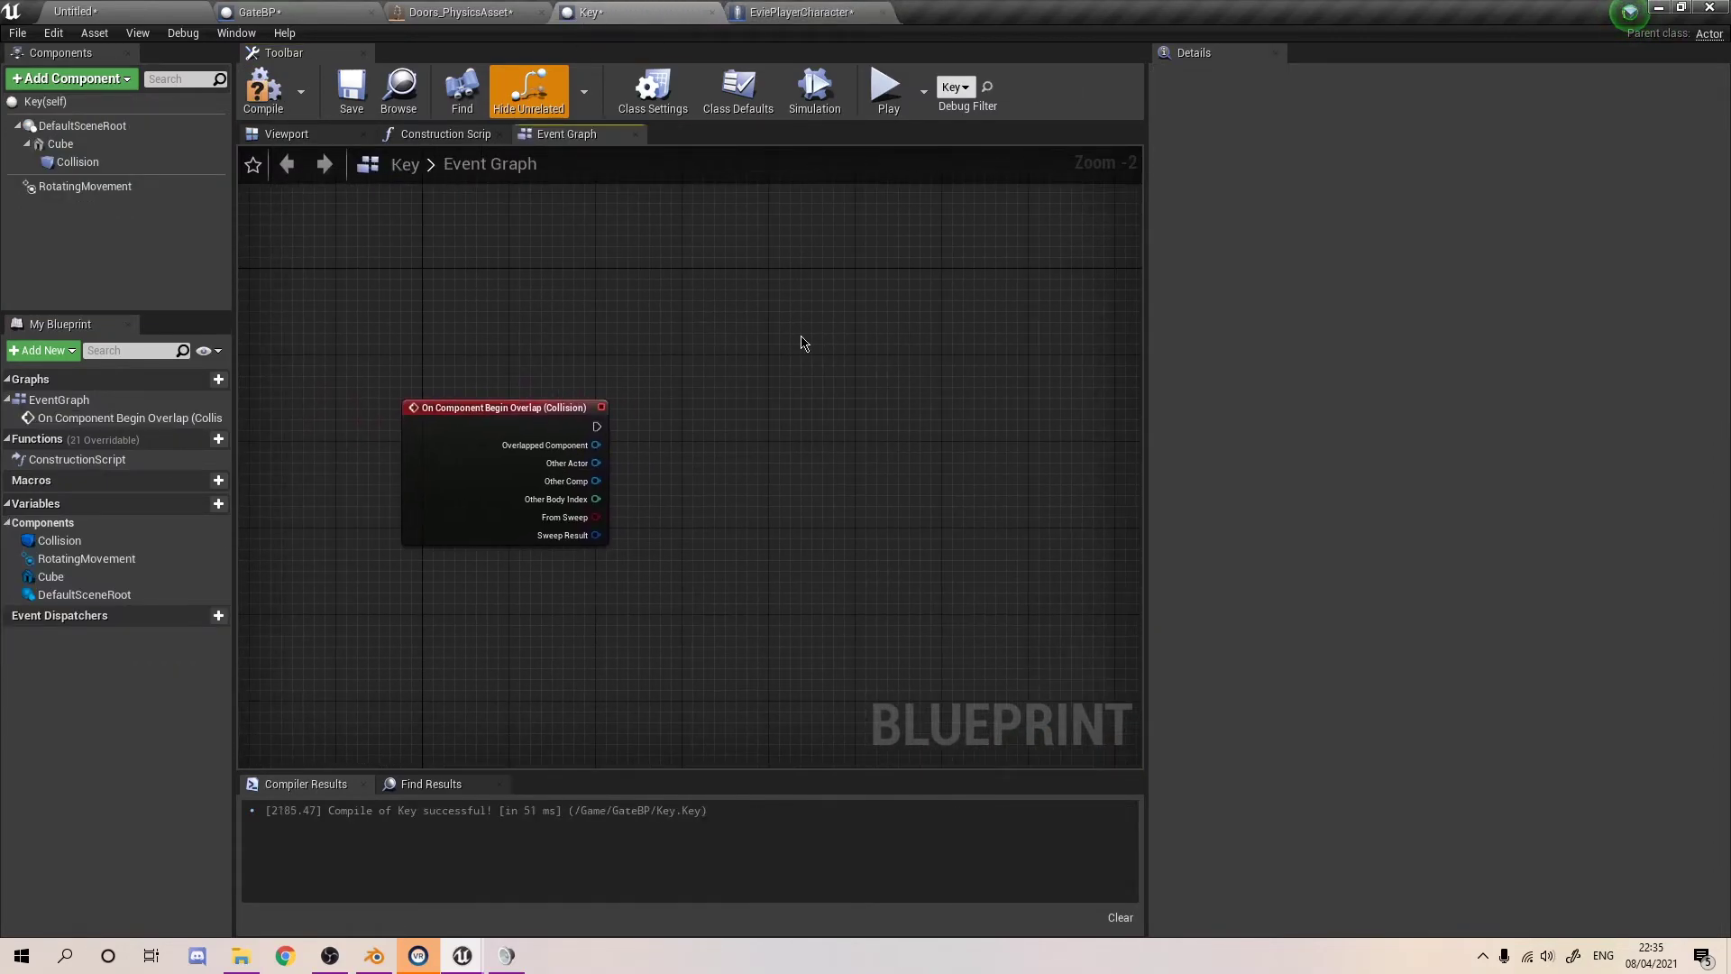
{"action": "left_click_drag", "start_coordinate": [685, 418], "coordinate": [685, 418]}
{"action": "type", "text": "Cas"}
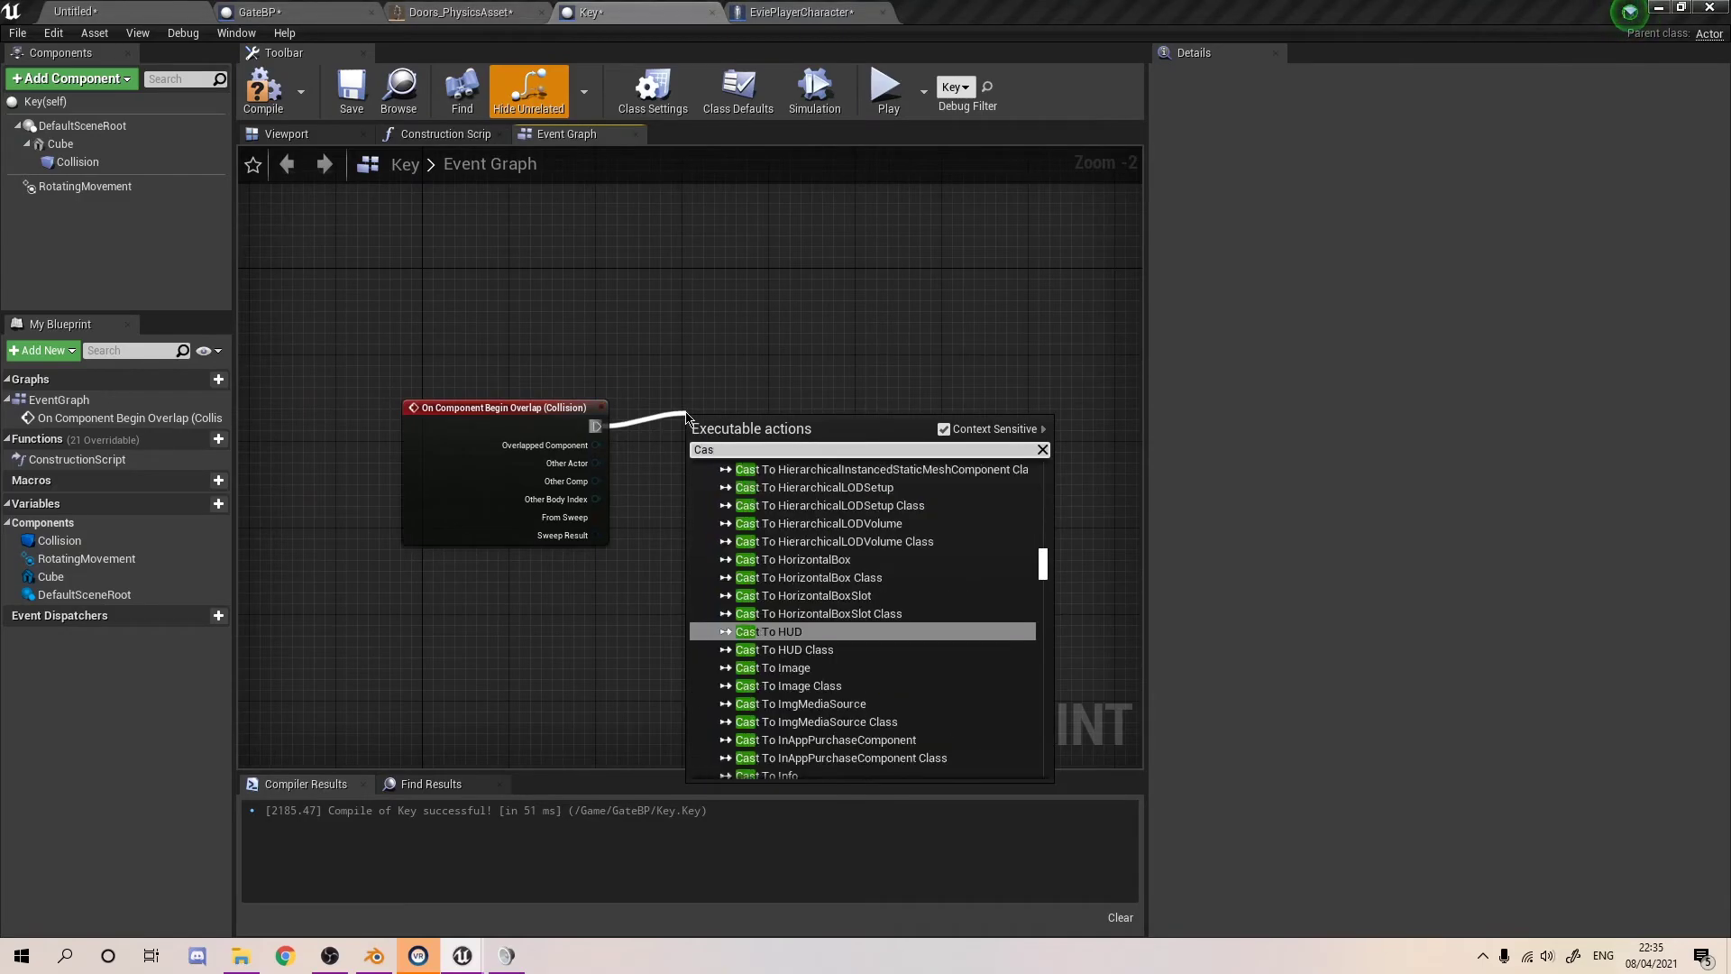
{"action": "type", "text": "t to evie"}
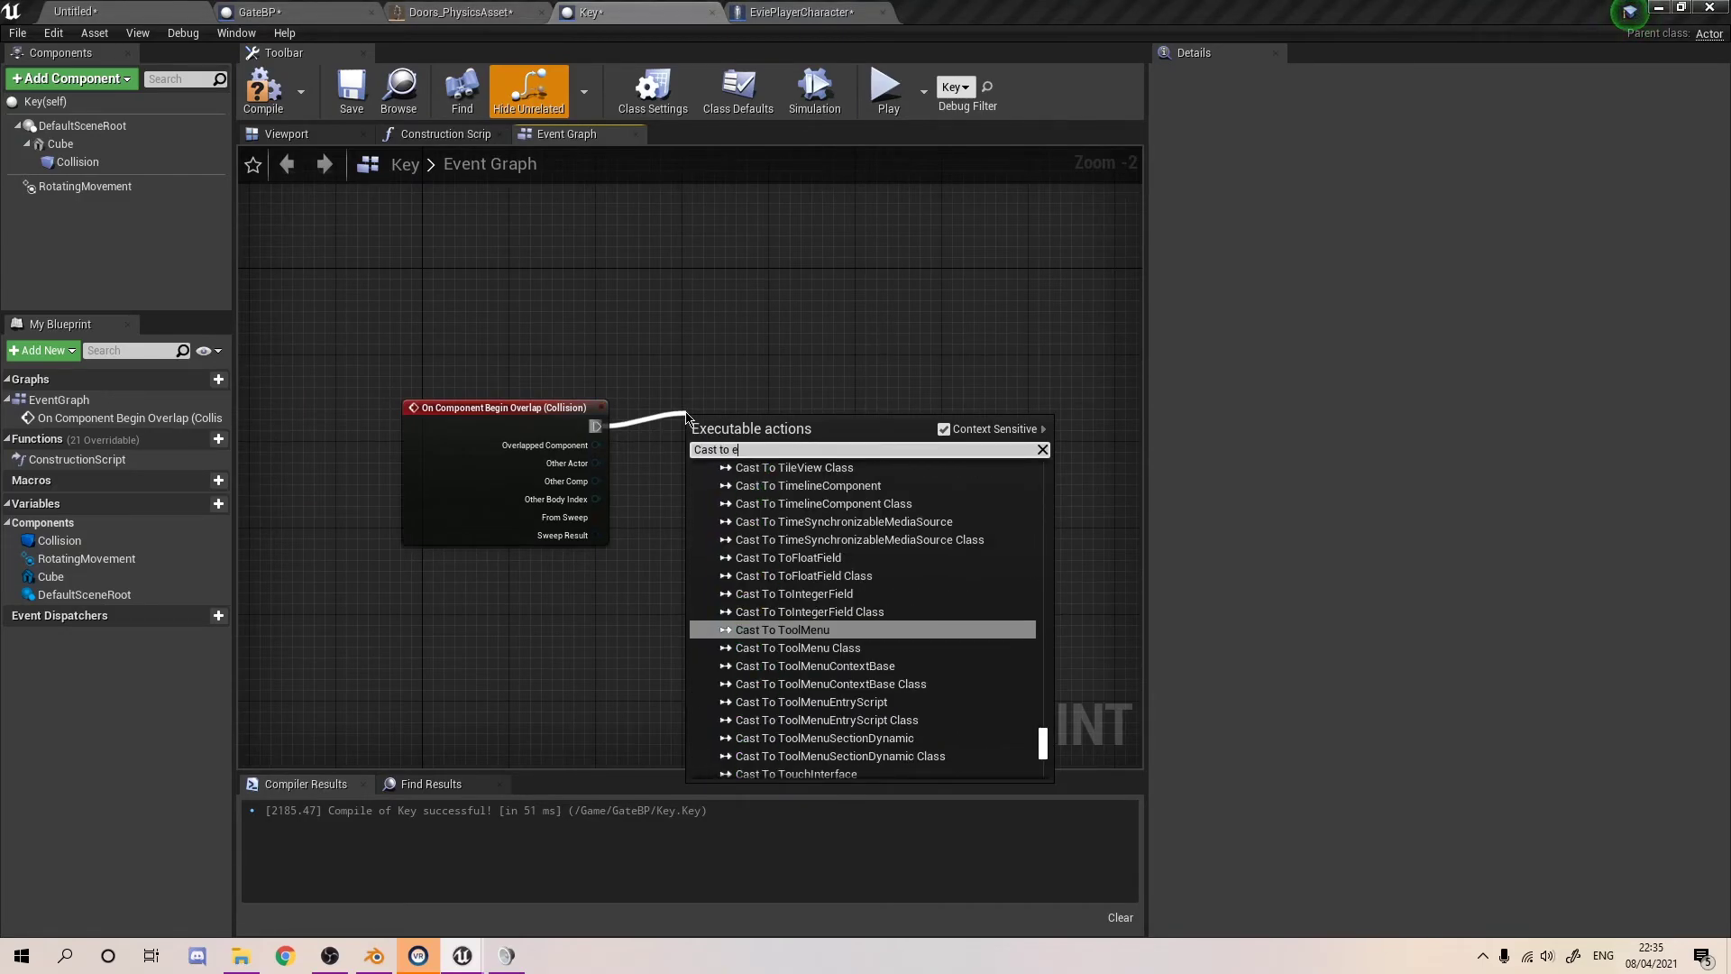
{"action": "key", "text": "Down"}
{"action": "key", "text": "Down"}
{"action": "key", "text": "Return"}
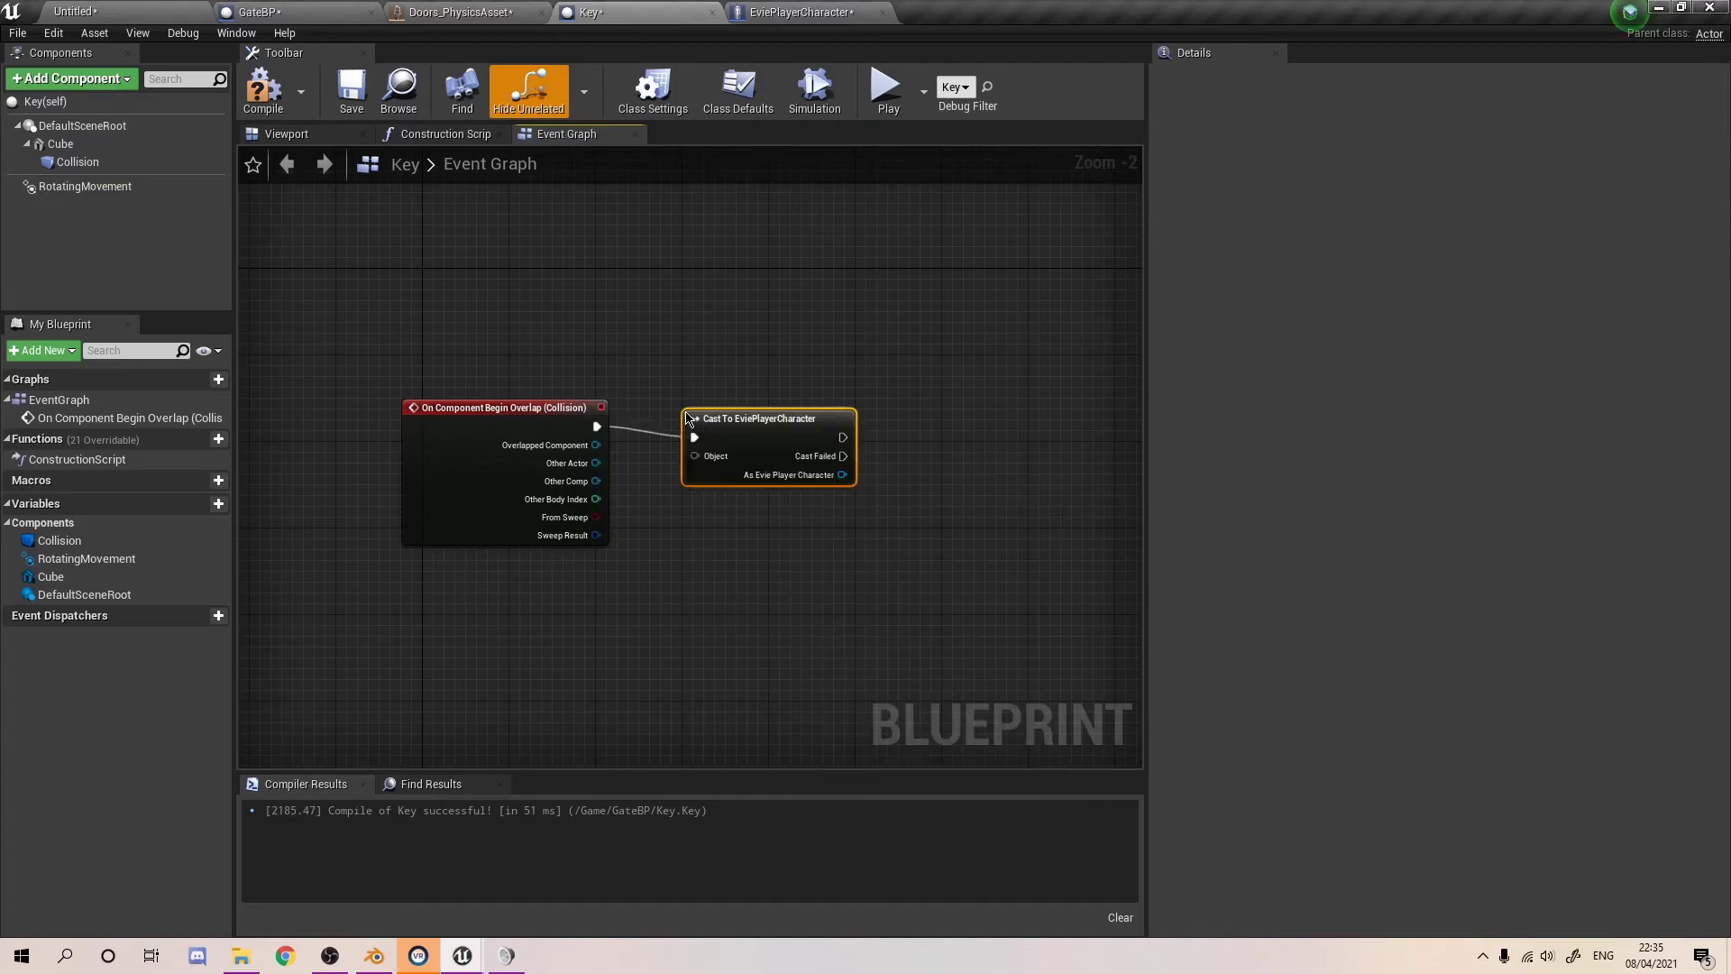
{"action": "key", "text": "q"}
{"action": "left_click_drag", "start_coordinate": [697, 439], "coordinate": [588, 463]}
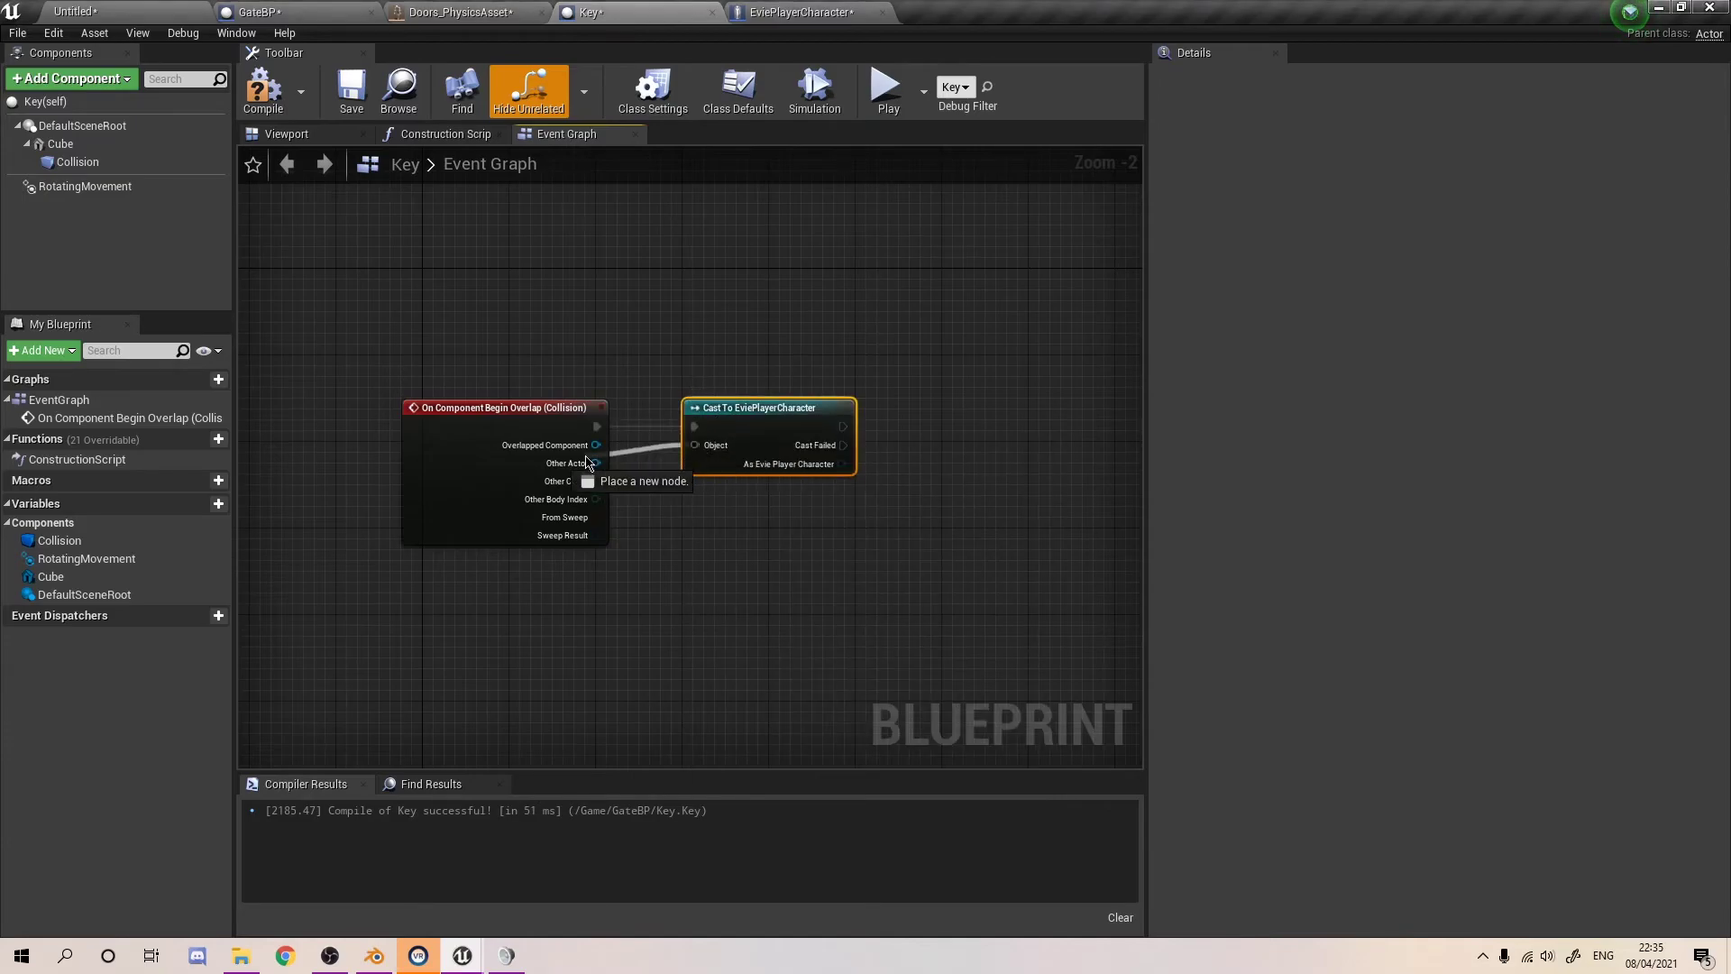
- Add a Set Has Key? node from As Evie Player Character, connect it after the cast, align it, and enable Has Key?
{"action": "scroll", "coordinate": [758, 453], "scroll_direction": "up", "scroll_amount": 2}
{"action": "left_click_drag", "start_coordinate": [696, 435], "coordinate": [849, 402]}
{"action": "type", "text": "Set5 hahas"}
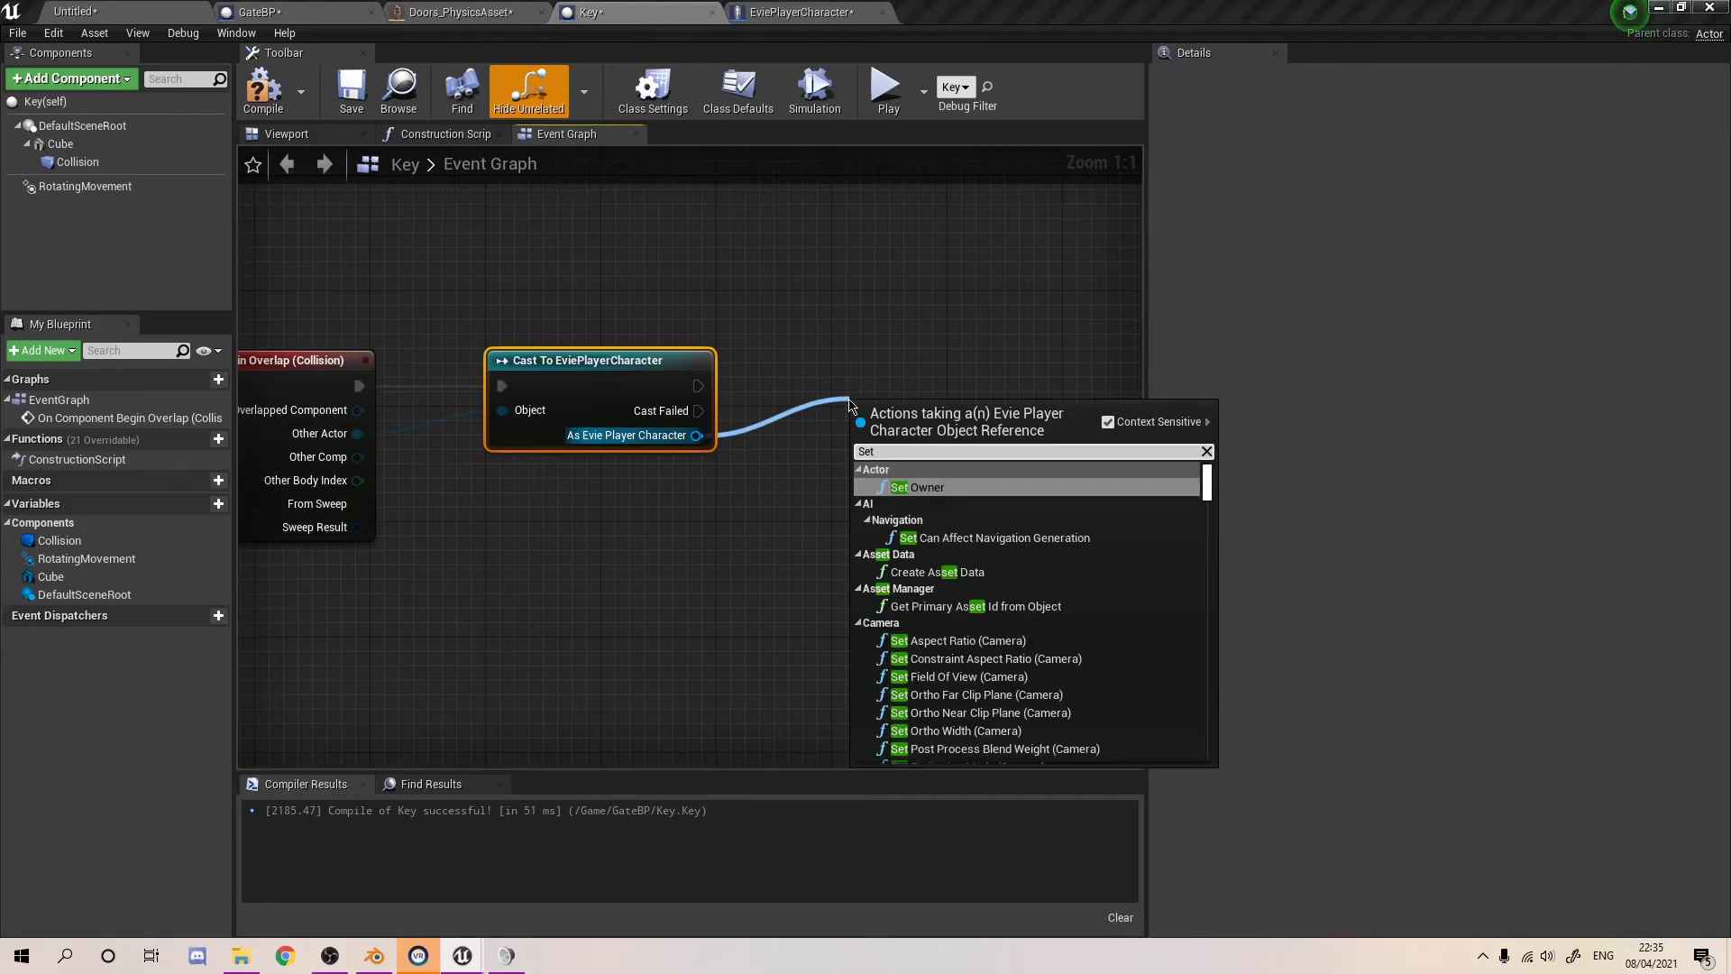
{"action": "key", "text": "Return"}
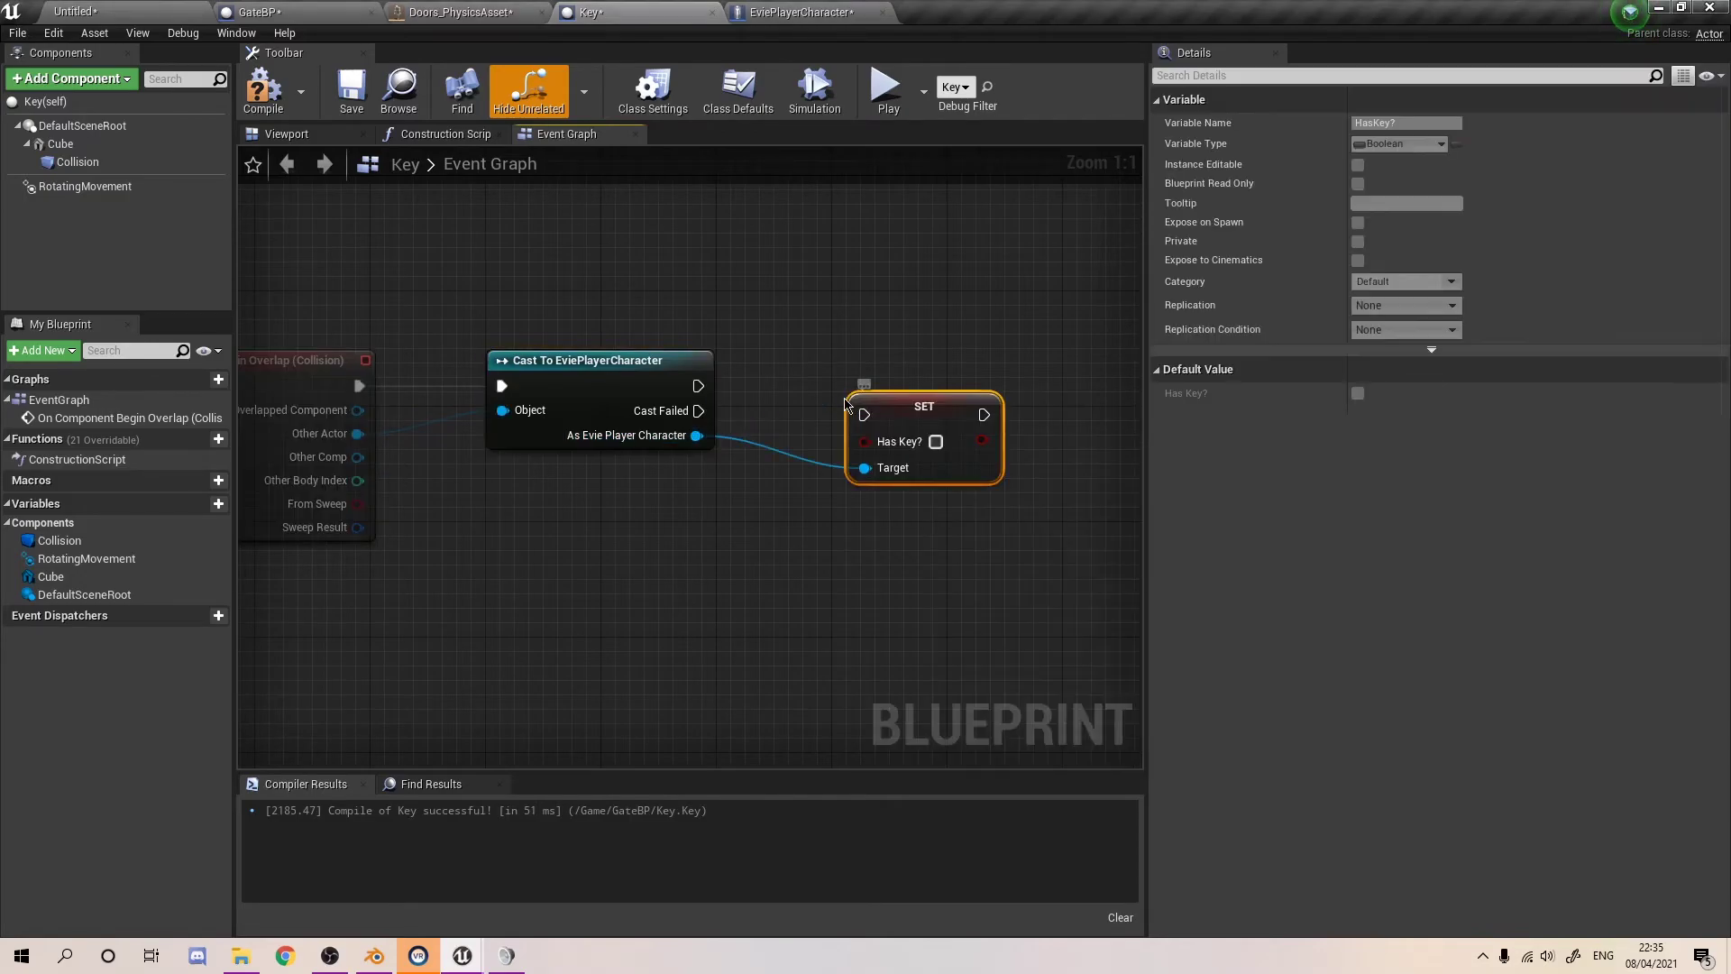
{"action": "left_click_drag", "start_coordinate": [709, 385], "coordinate": [698, 386]}
{"action": "left_click_drag", "start_coordinate": [951, 425], "coordinate": [912, 398]}
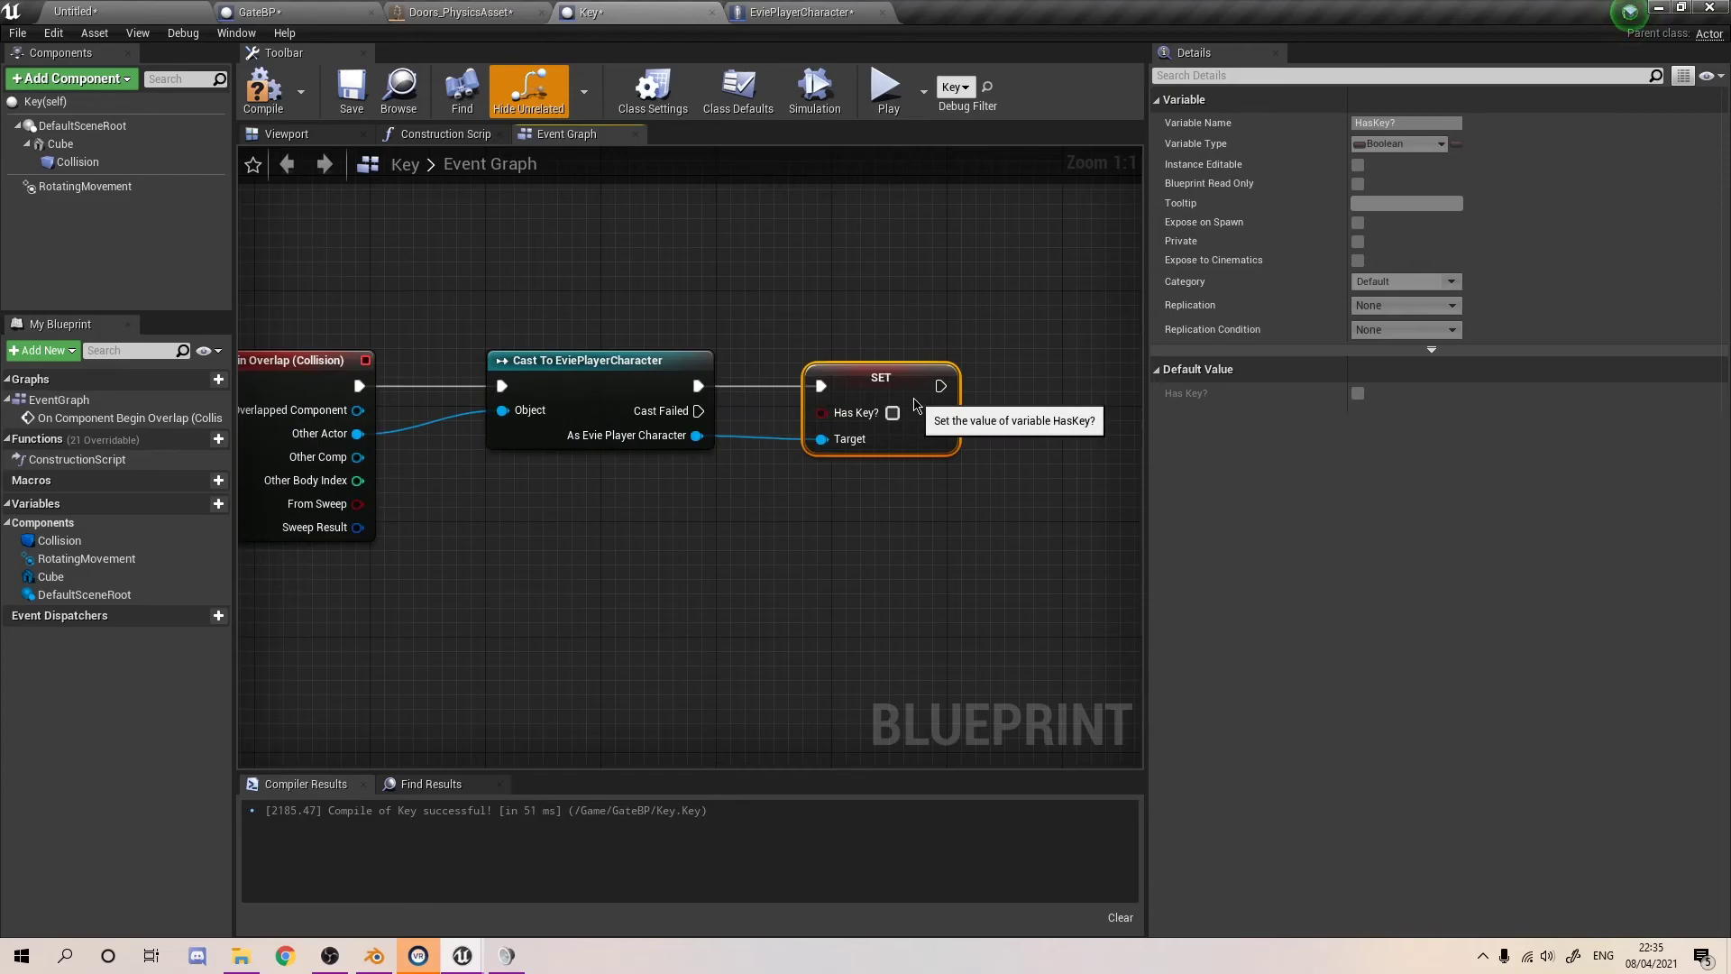
{"action": "left_click", "coordinate": [935, 318]}
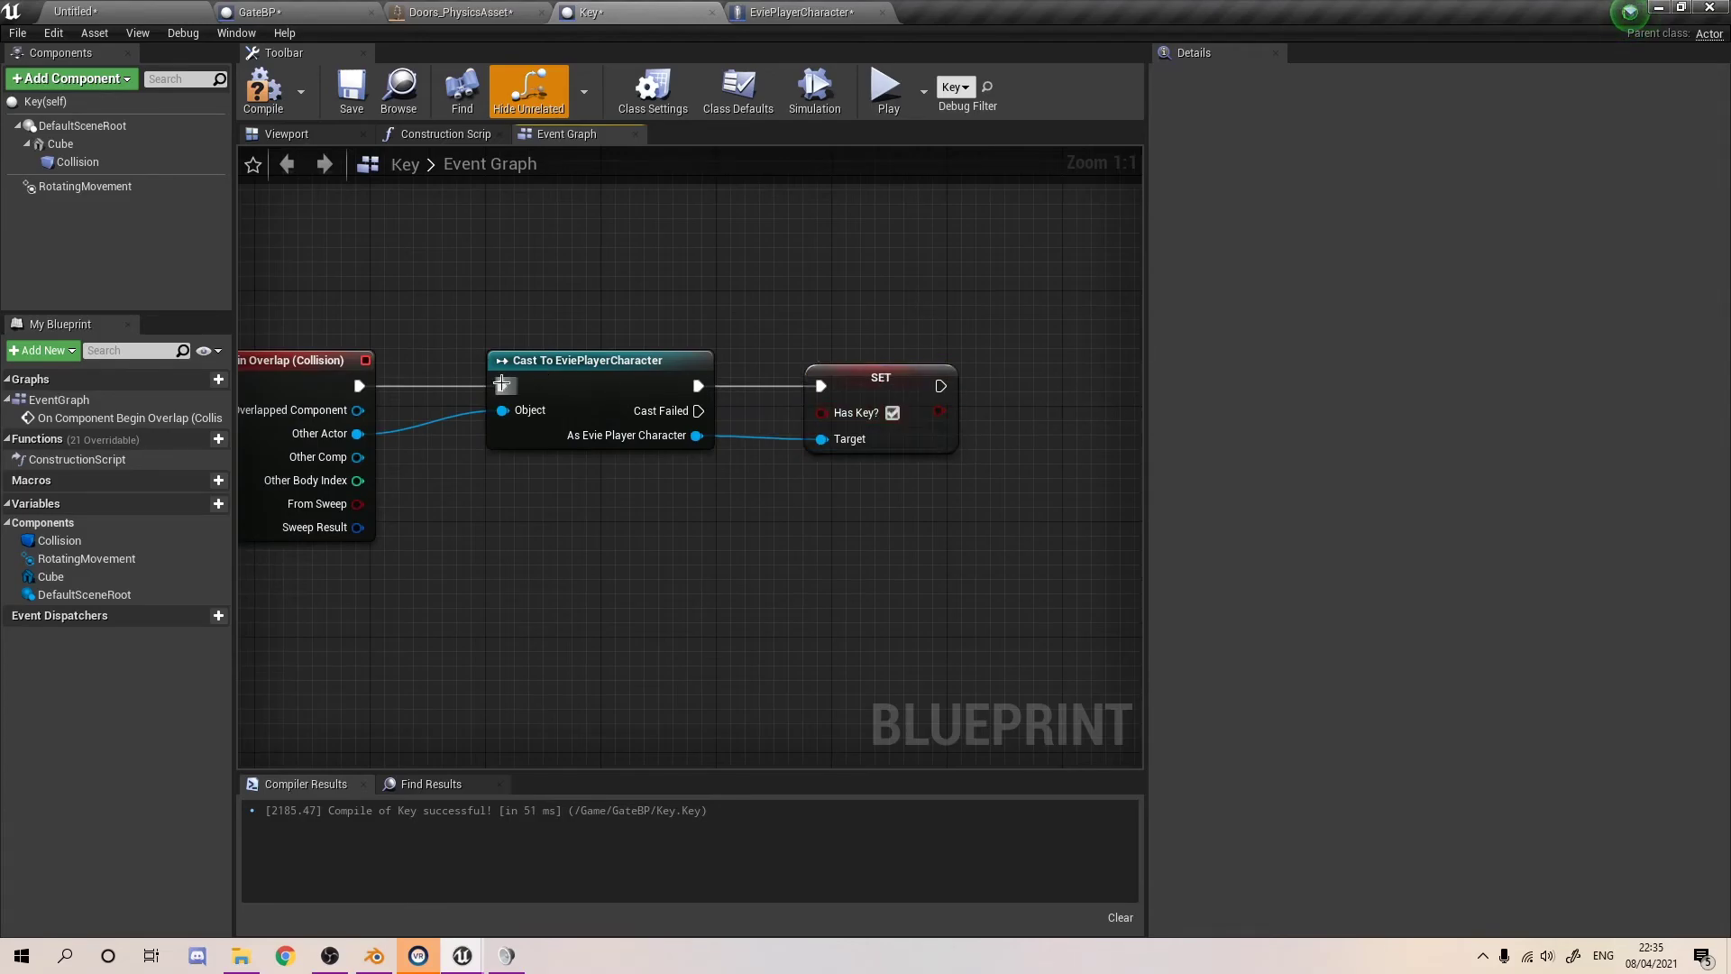
- Add a DestroyActor node targeting self after the Set Has Key? node, and compile and save the Key blueprint
{"action": "key", "text": "Home"}
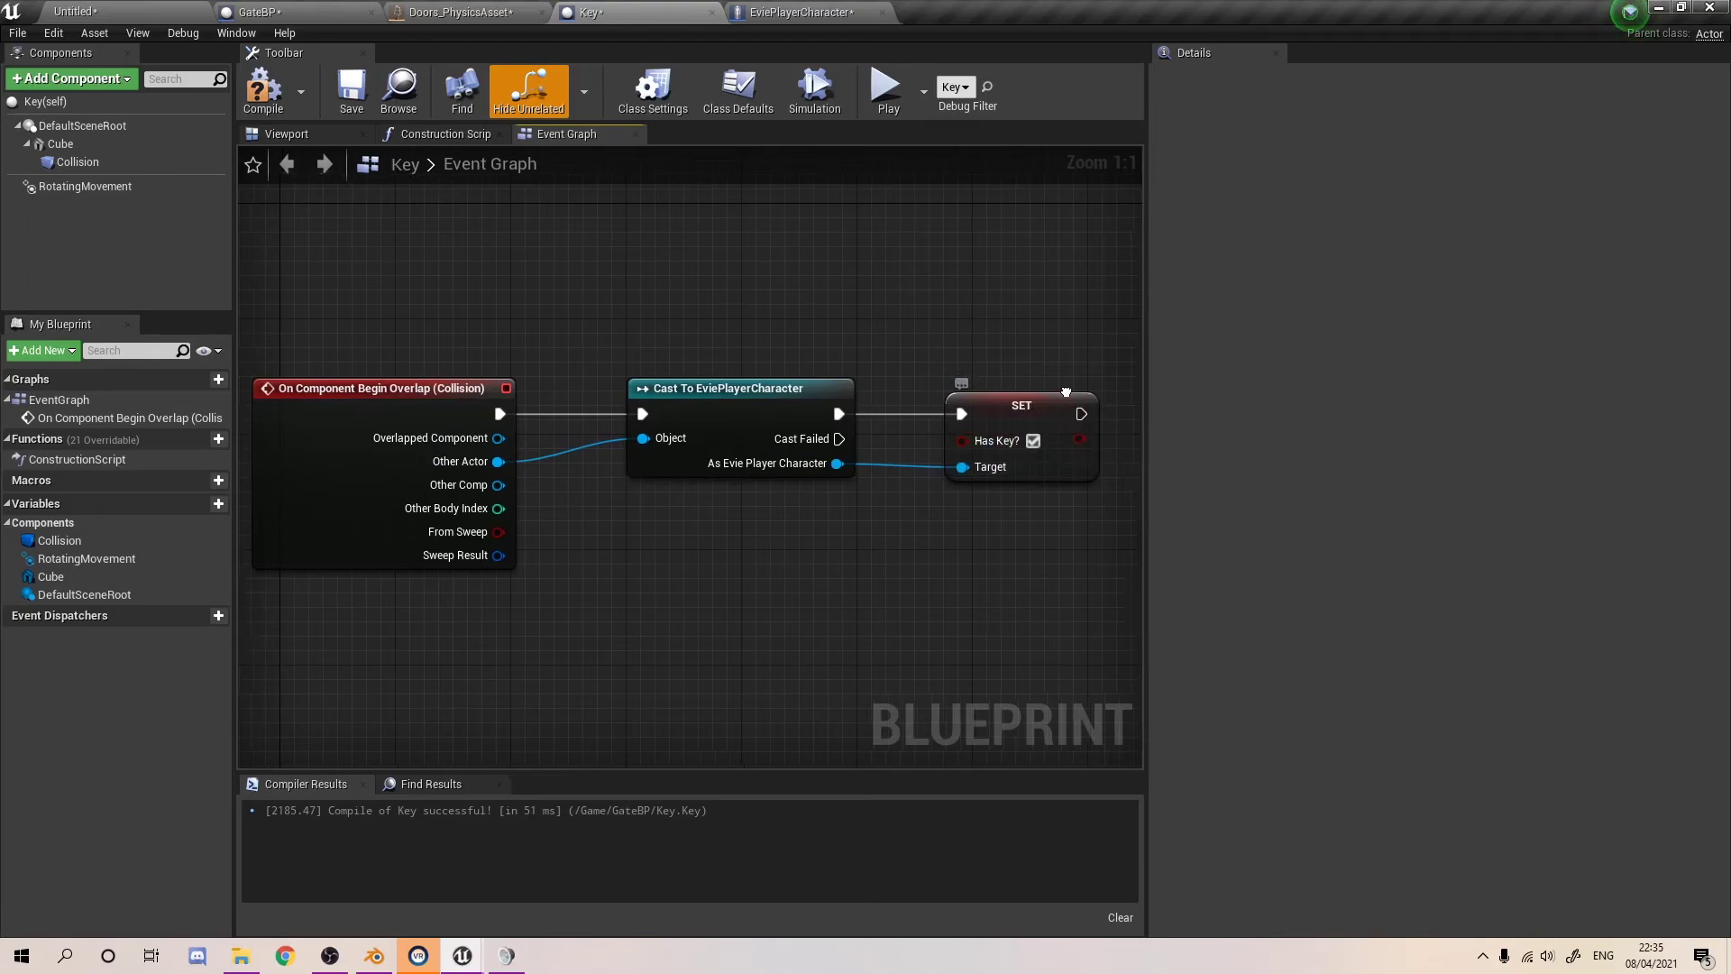
{"action": "right_click_drag", "start_coordinate": [973, 457], "coordinate": [838, 462]}
{"action": "right_click_drag", "start_coordinate": [974, 417], "coordinate": [807, 385]}
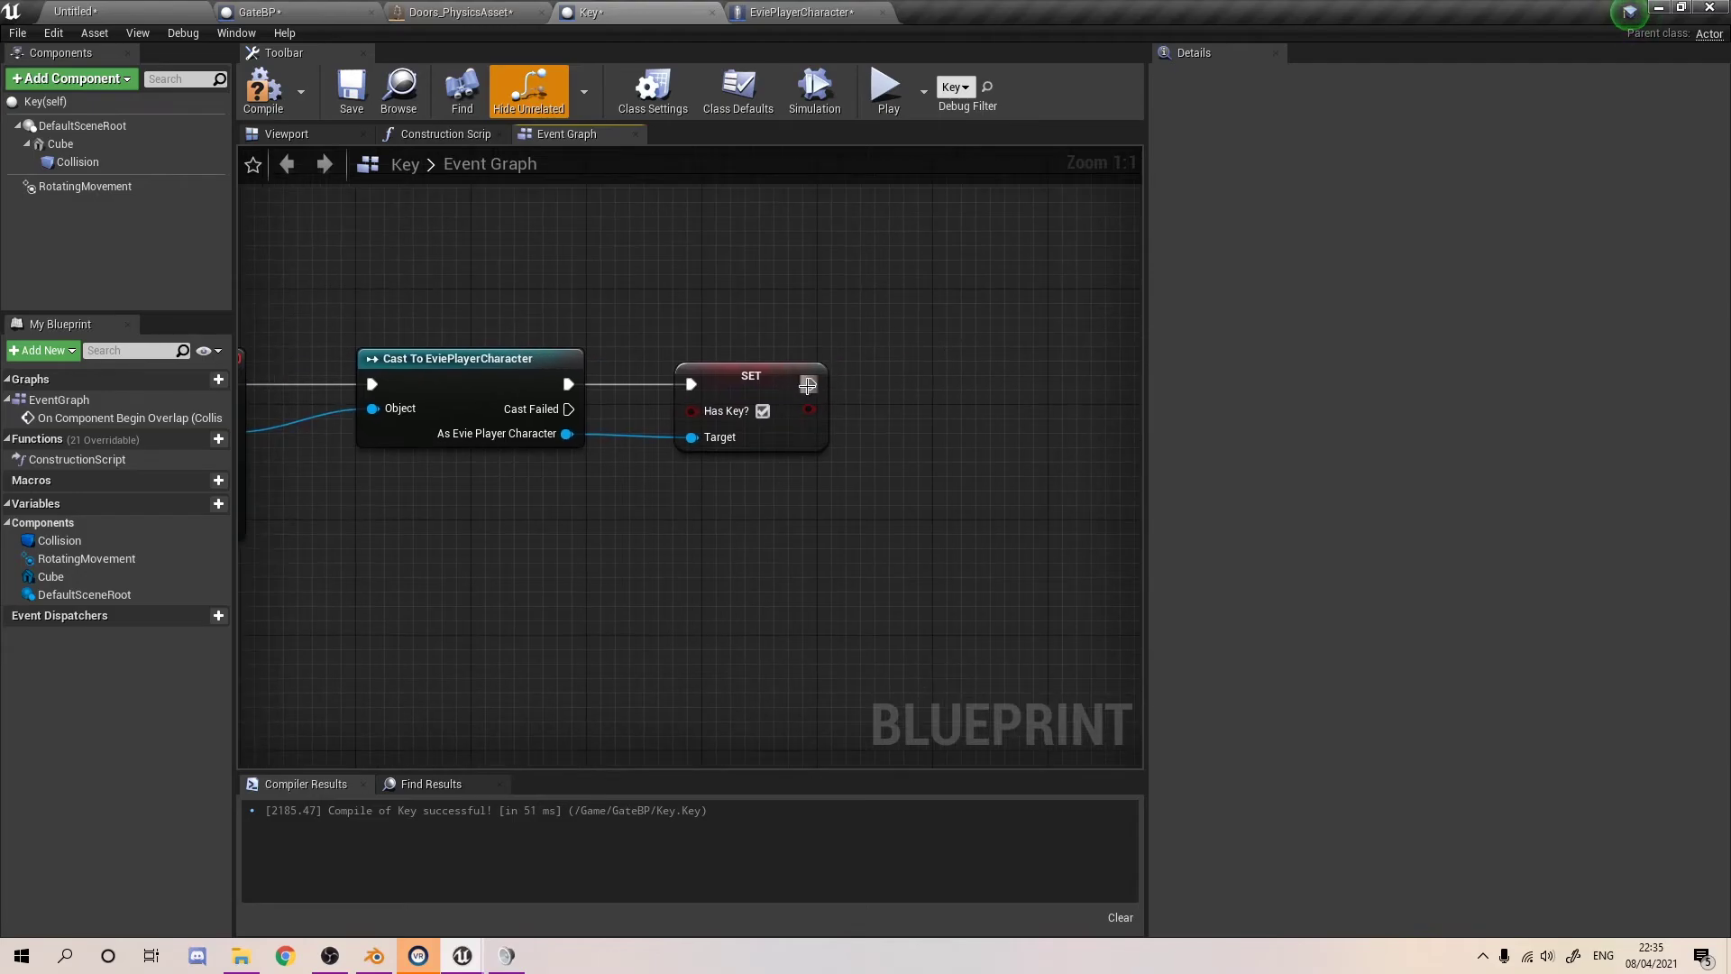
{"action": "left_click", "coordinate": [78, 163]}
{"action": "left_click", "coordinate": [807, 369]}
{"action": "left_click_drag", "start_coordinate": [810, 384], "coordinate": [912, 388]}
{"action": "type", "text": "Destr"}
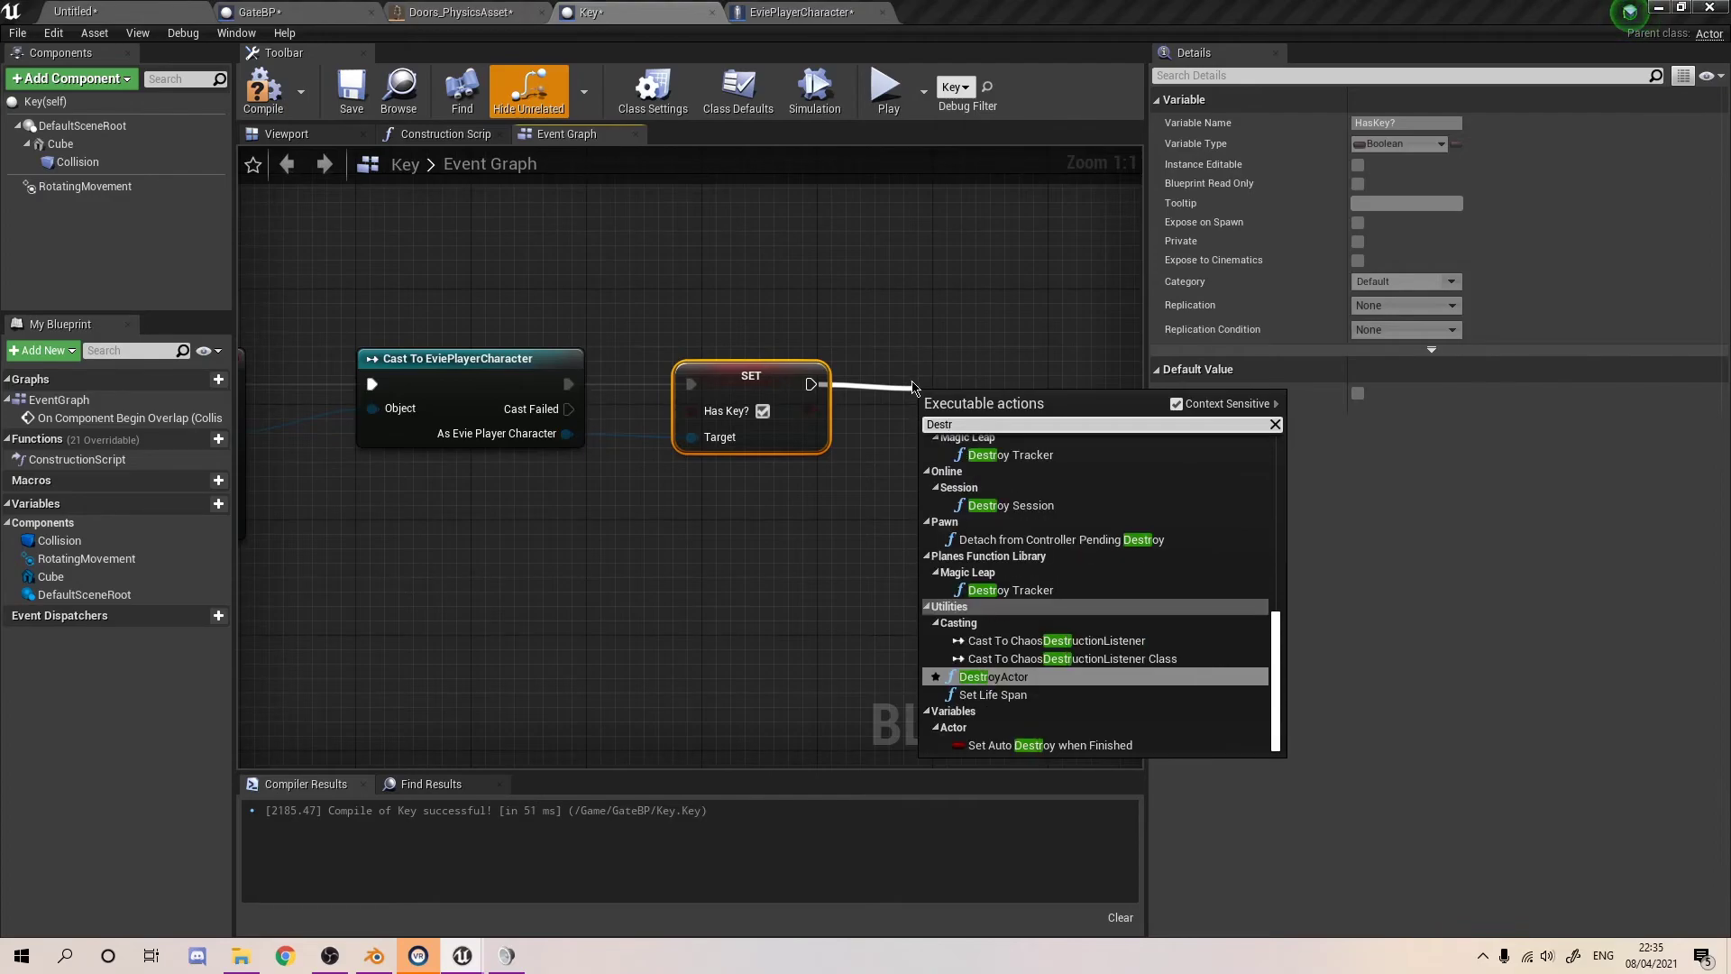
{"action": "key", "text": "Return"}
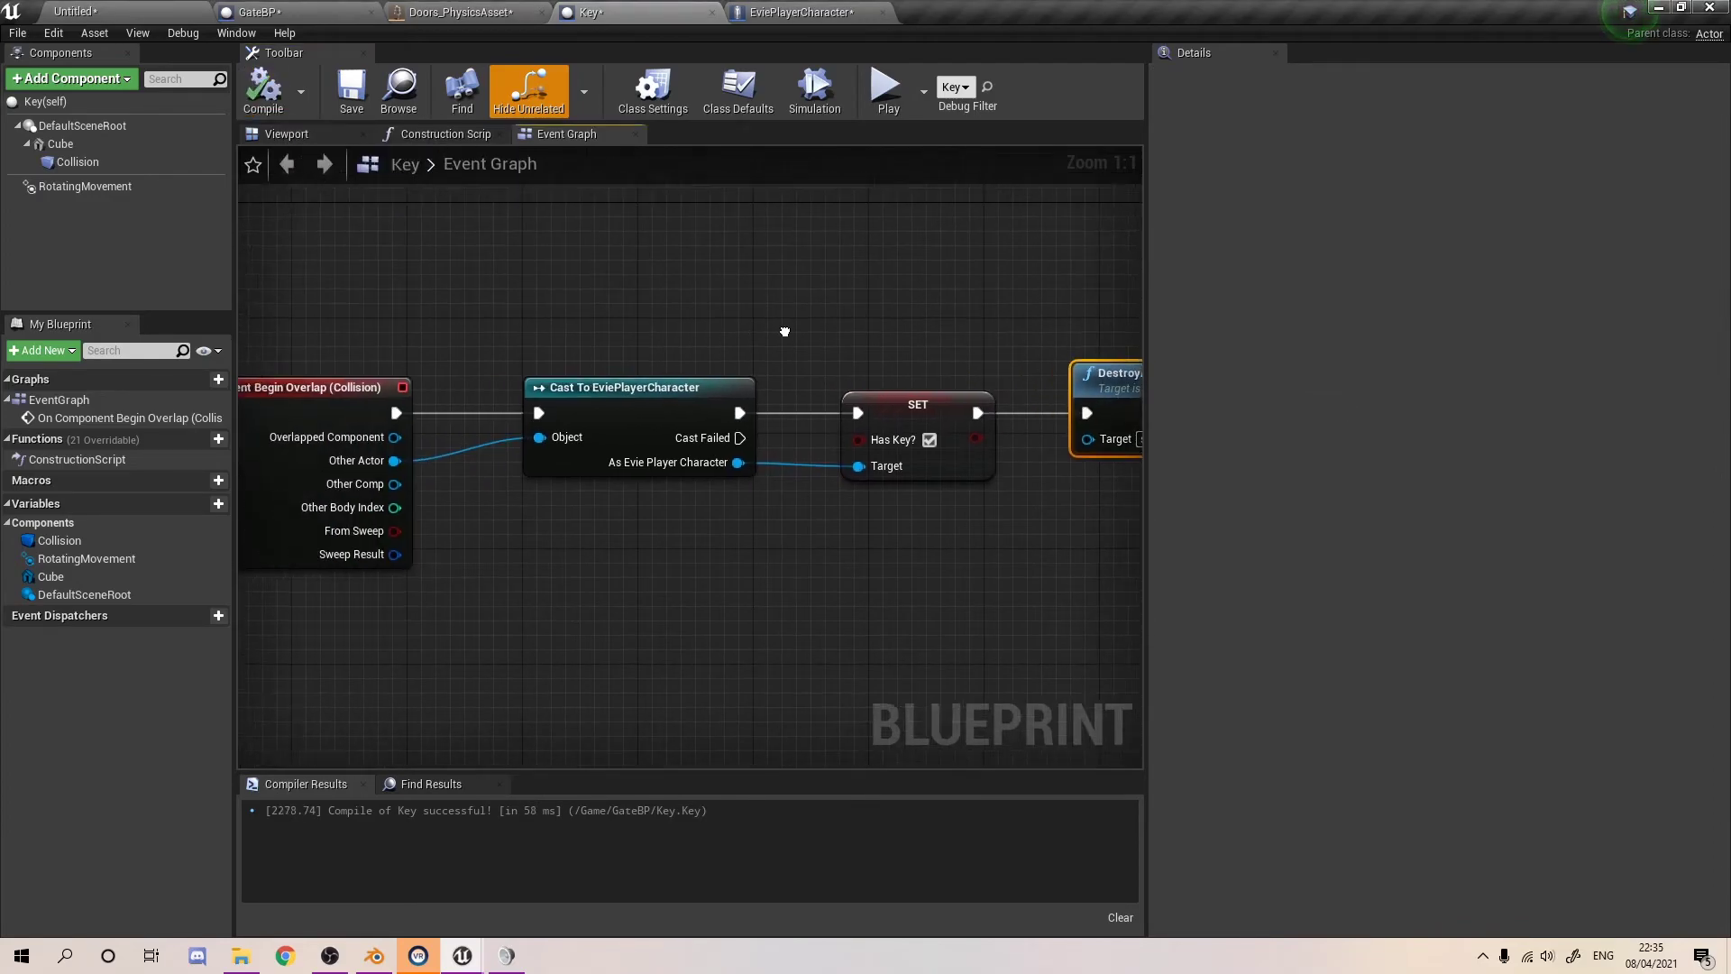
{"action": "scroll", "coordinate": [850, 301], "scroll_direction": "down", "scroll_amount": 4}
{"action": "scroll", "coordinate": [850, 301], "scroll_direction": "up", "scroll_amount": 4}
{"action": "left_click", "coordinate": [352, 99]}
{"action": "right_click_drag", "start_coordinate": [538, 403], "coordinate": [619, 327]}
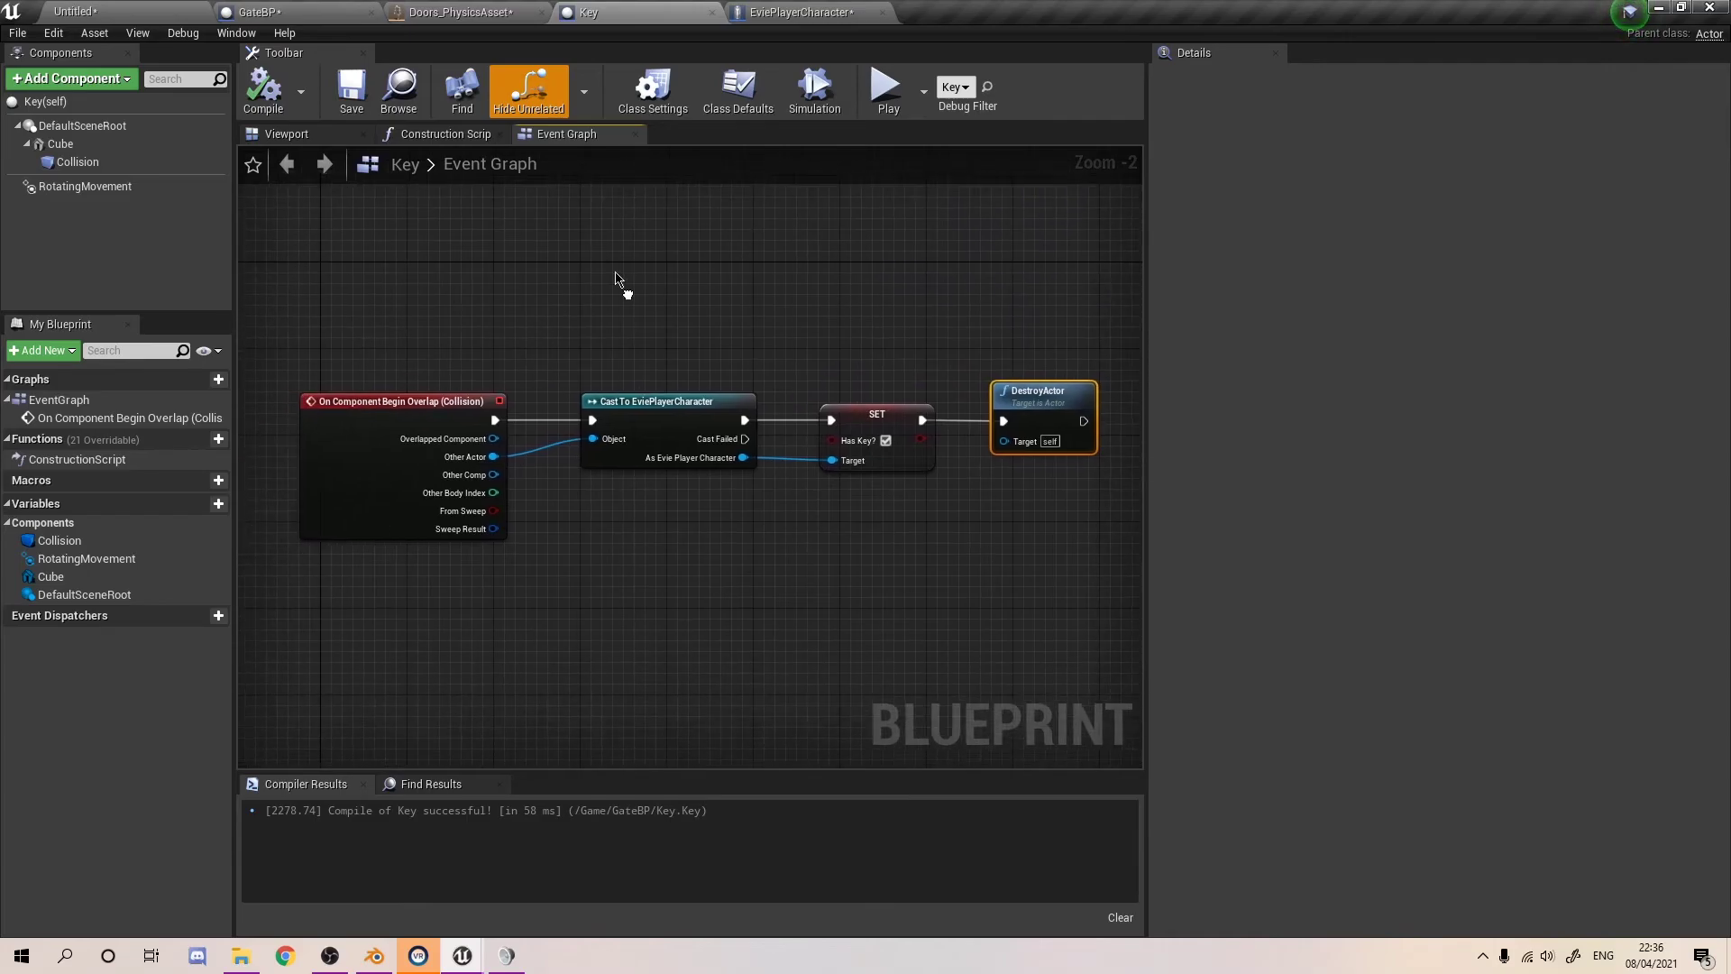
- Move the Key actor in the level onto the wall by the stairs, at about X -260, Y -252, Z 337
{"action": "left_click", "coordinate": [95, 9]}
{"action": "right_click_drag", "start_coordinate": [738, 349], "coordinate": [821, 414]}
{"action": "left_click_drag", "start_coordinate": [821, 414], "coordinate": [496, 290]}
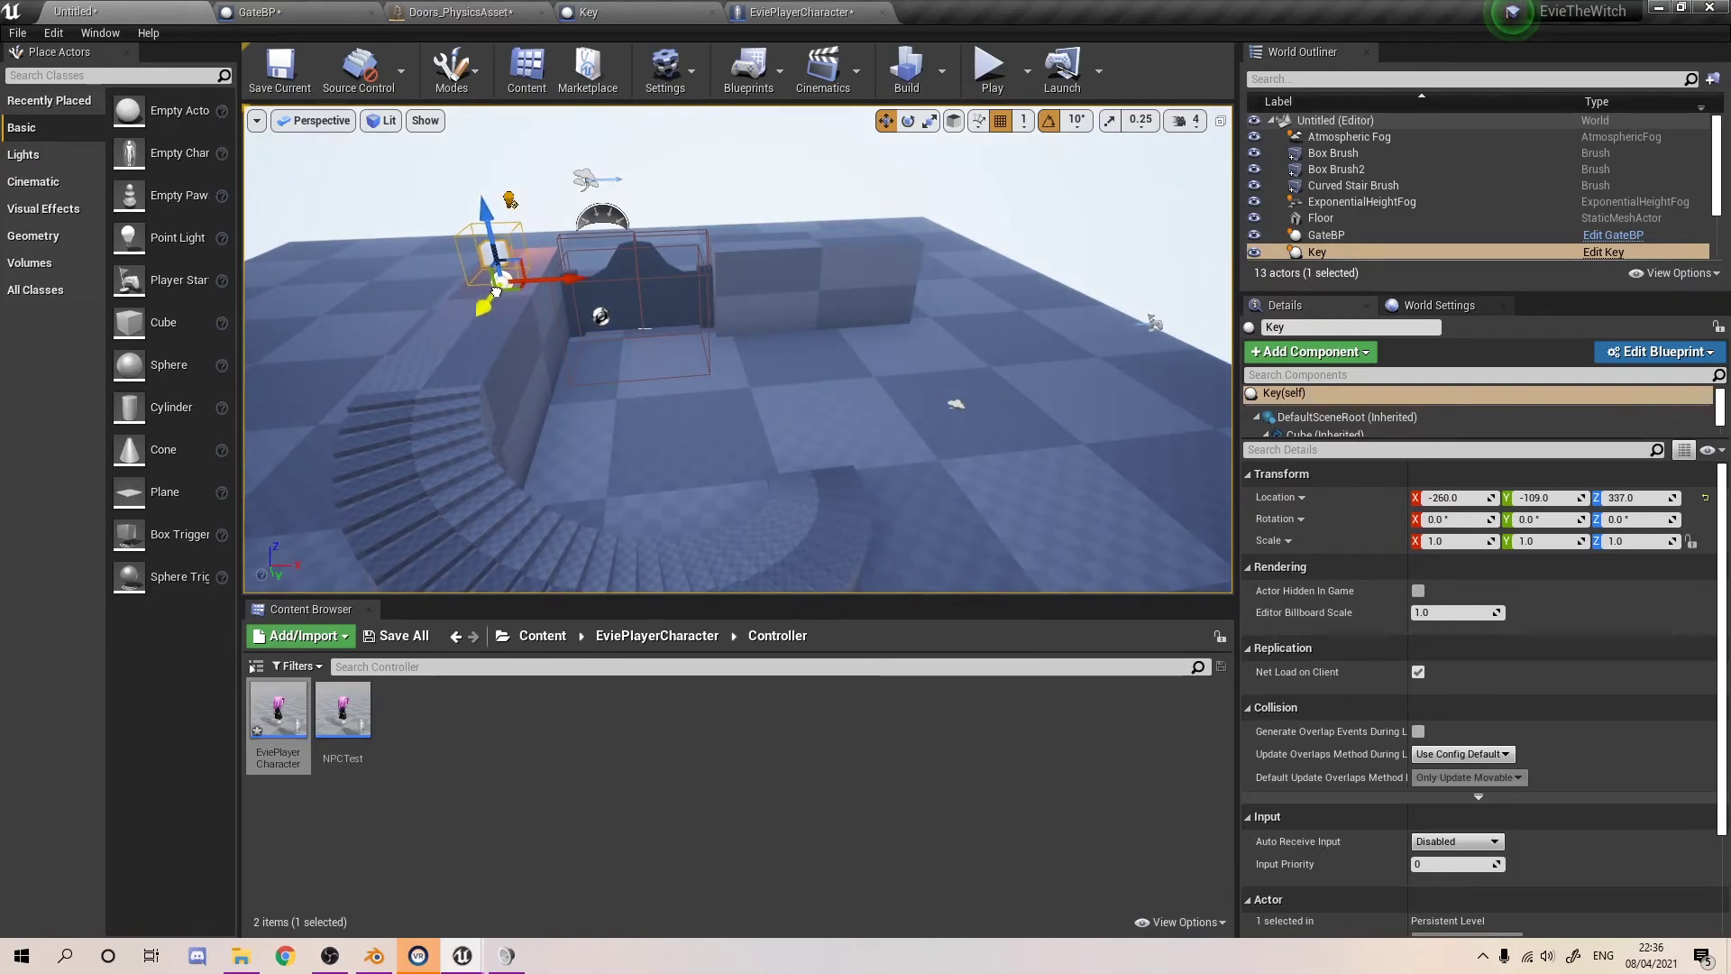
- Play-test the level by walking the character toward the gate and the raised key, and end the session
{"action": "left_click", "coordinate": [993, 72]}
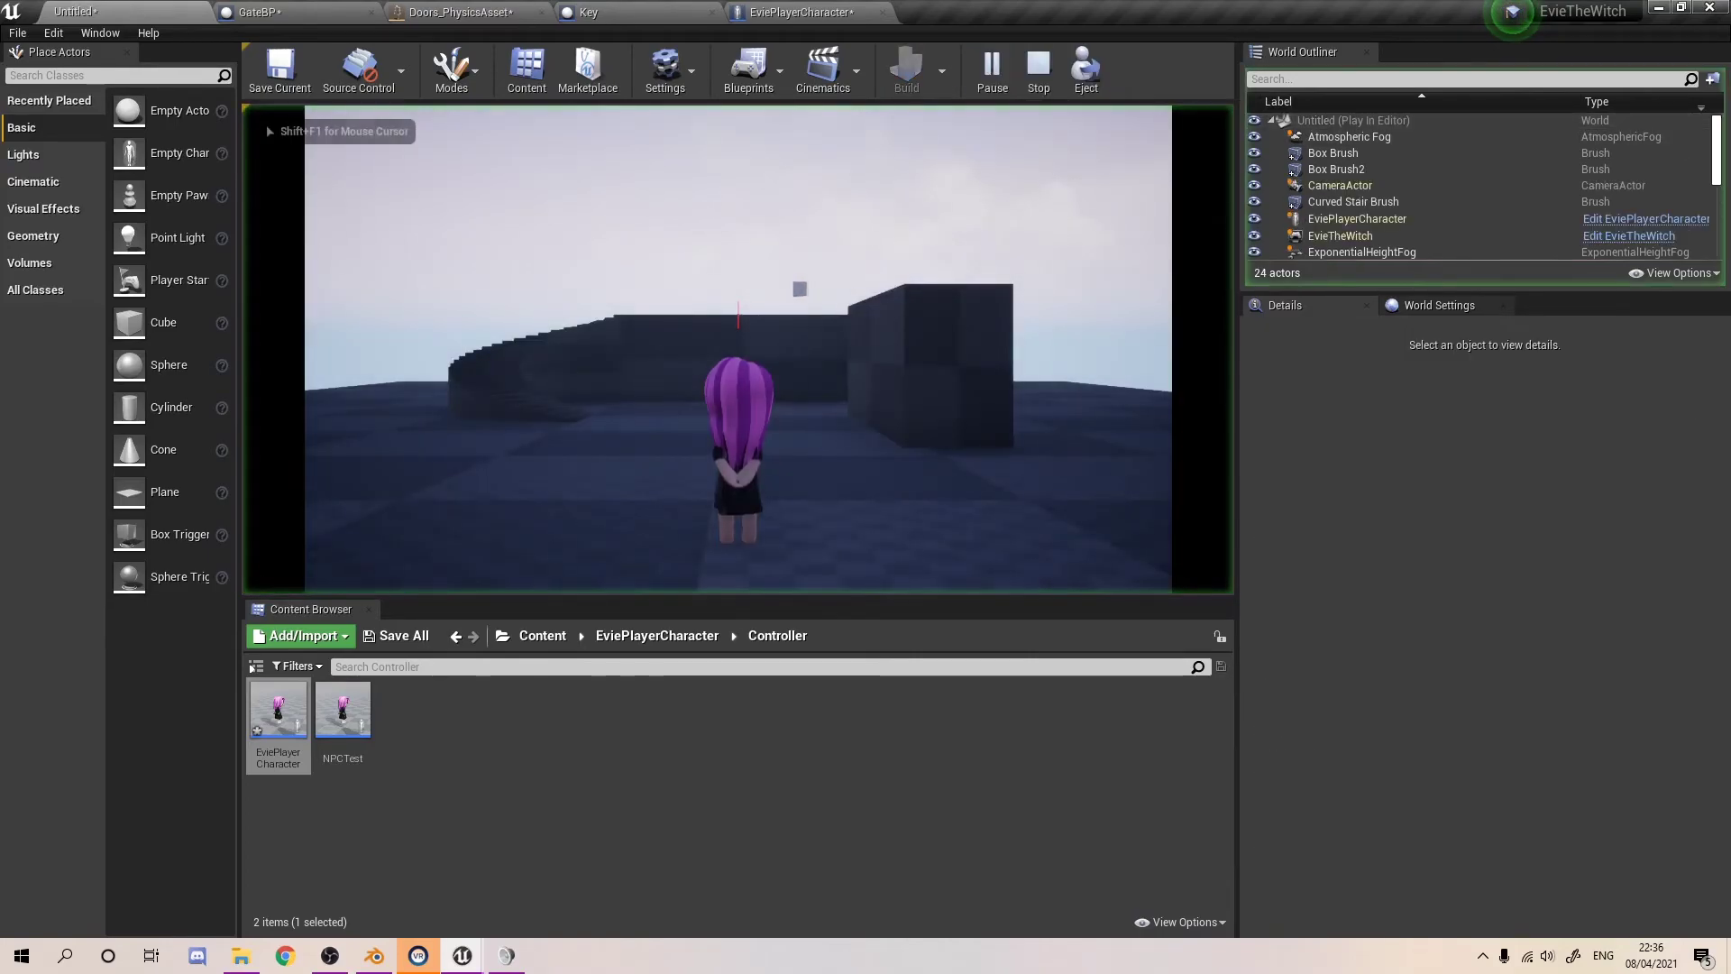
{"action": "key", "text": "w"}
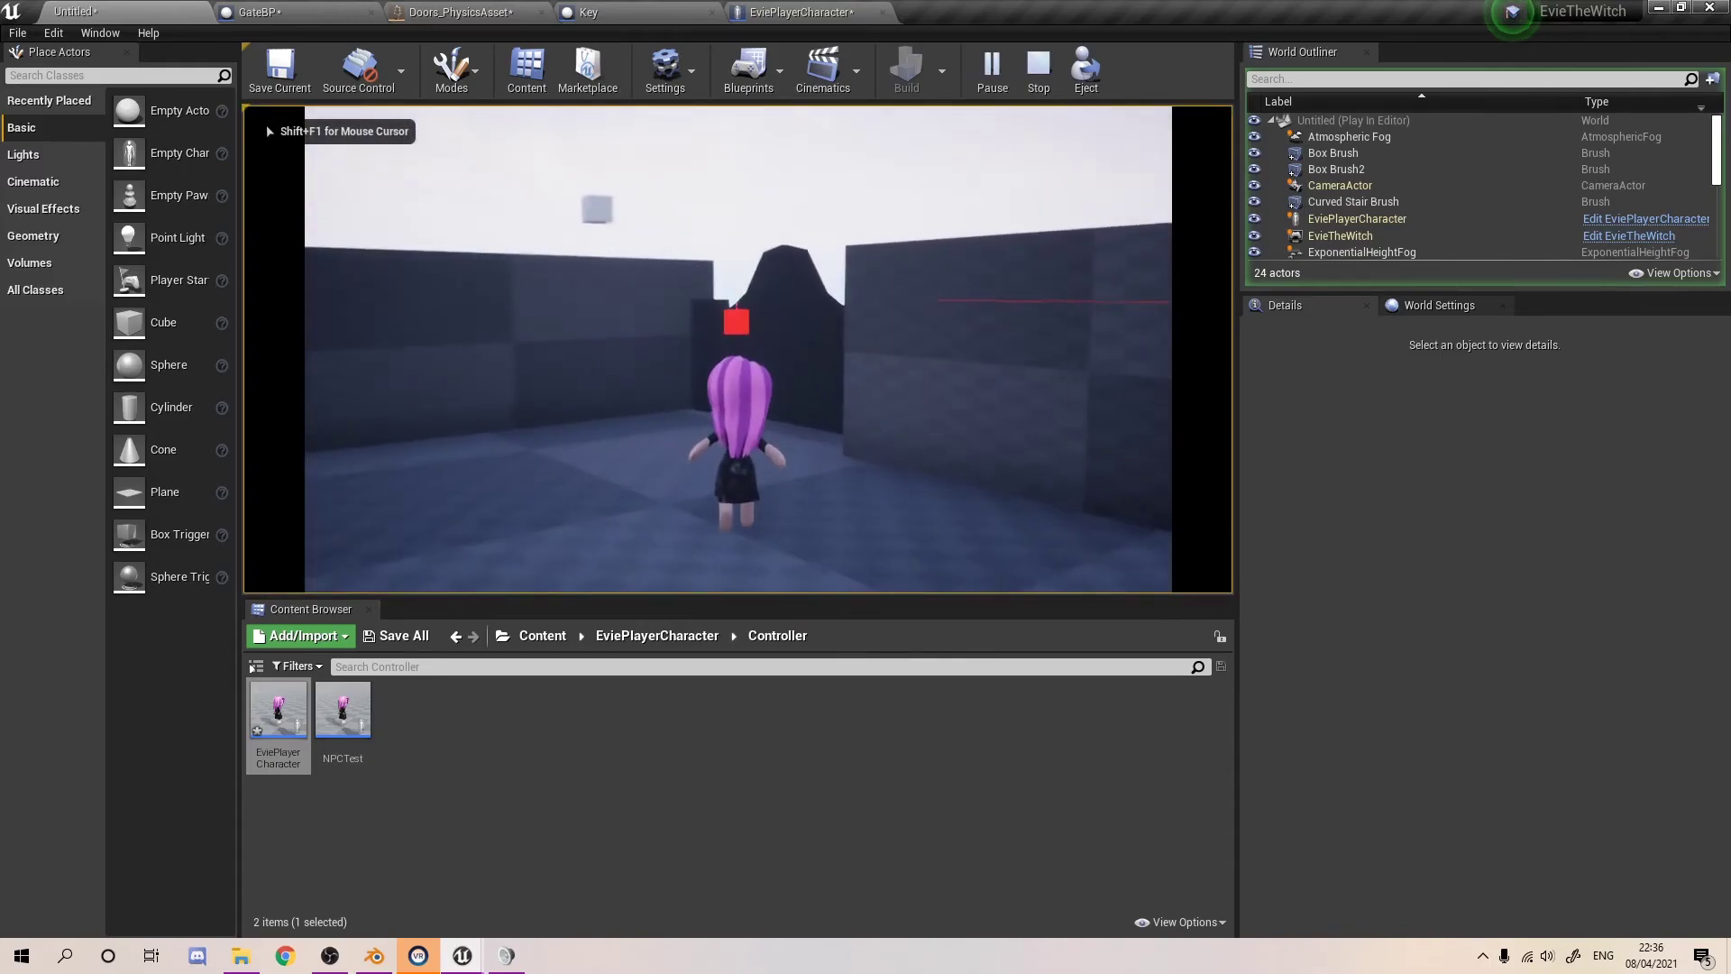
{"action": "key", "text": "d"}
{"action": "key", "text": "Escape"}
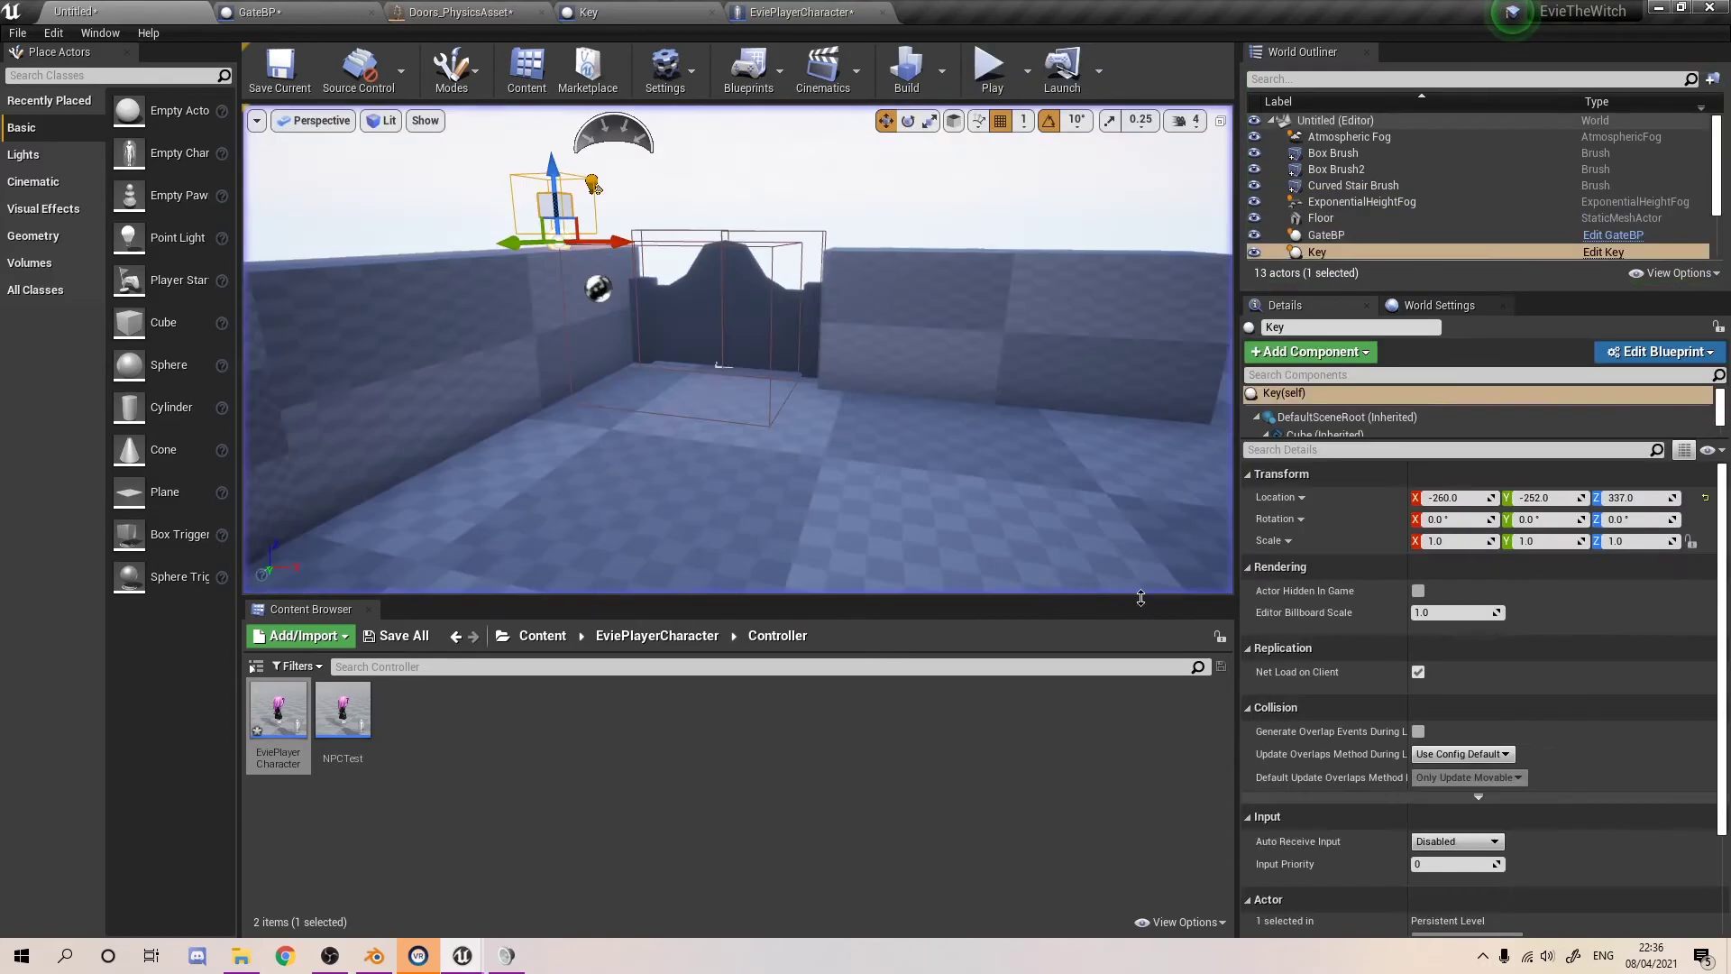
- In GateBP's event graph, get Has Key? from As Evie Player Character, connect it to the Branch condition, and compile the blueprint
{"action": "left_click", "coordinate": [685, 9]}
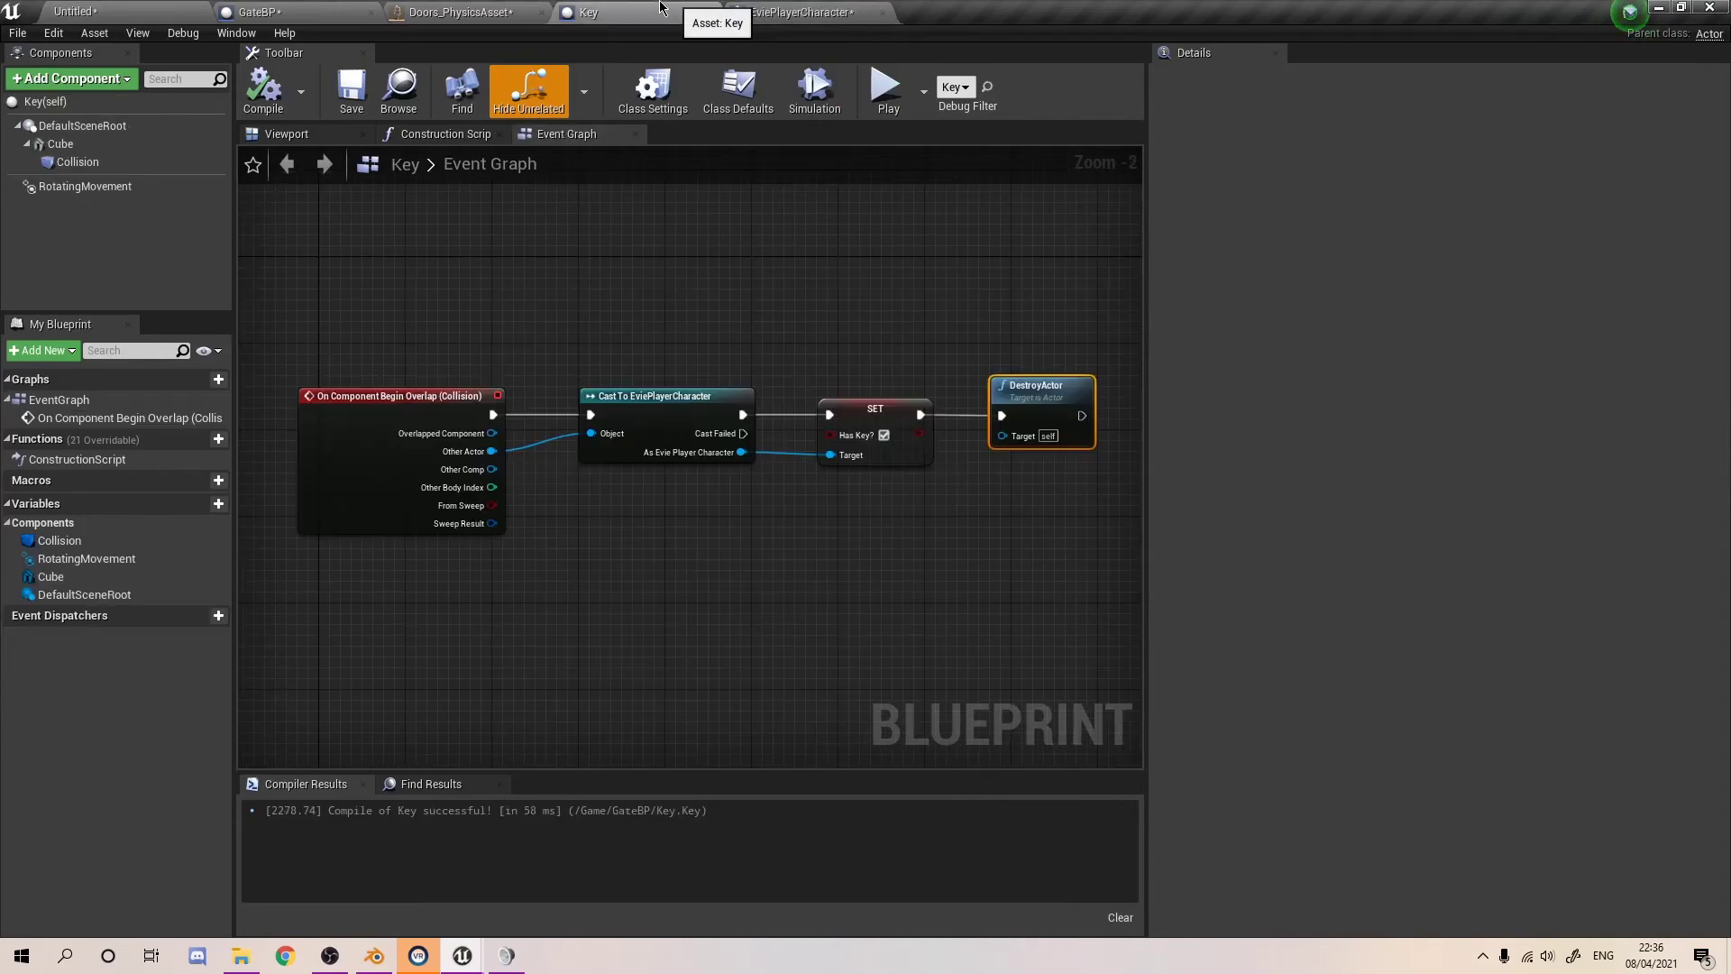
{"action": "left_click", "coordinate": [460, 11]}
{"action": "left_click", "coordinate": [261, 11]}
{"action": "scroll", "coordinate": [602, 420], "scroll_direction": "up", "scroll_amount": 4}
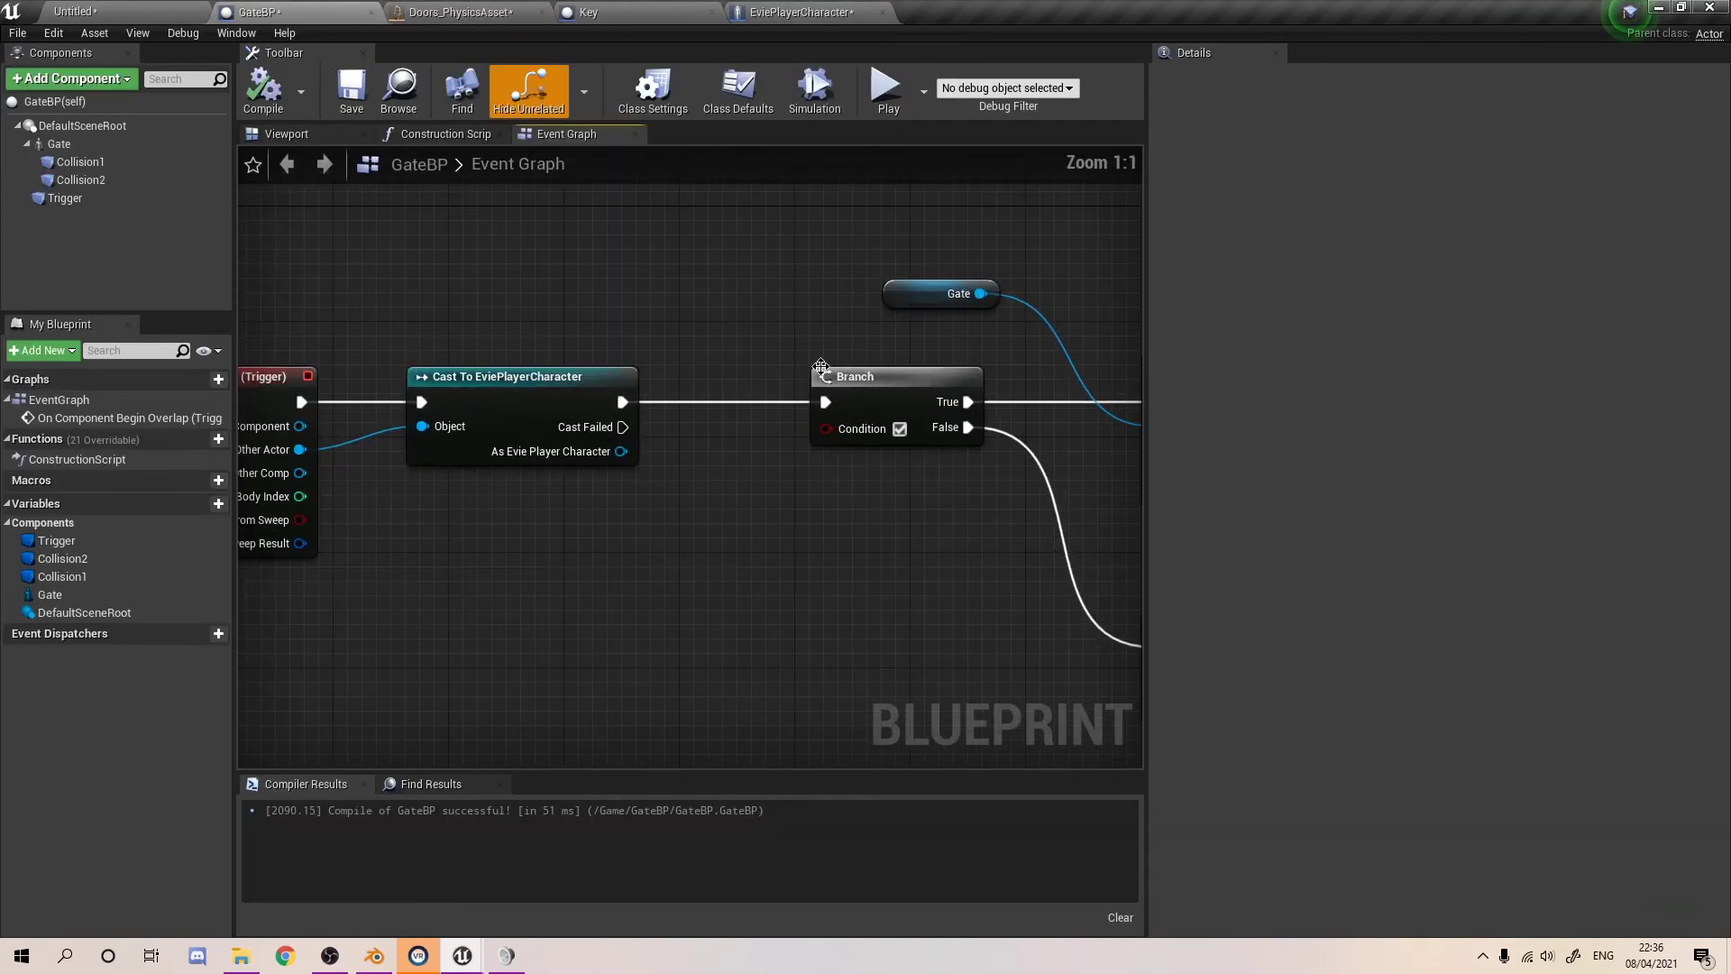
{"action": "scroll", "coordinate": [606, 310], "scroll_direction": "down", "scroll_amount": 4}
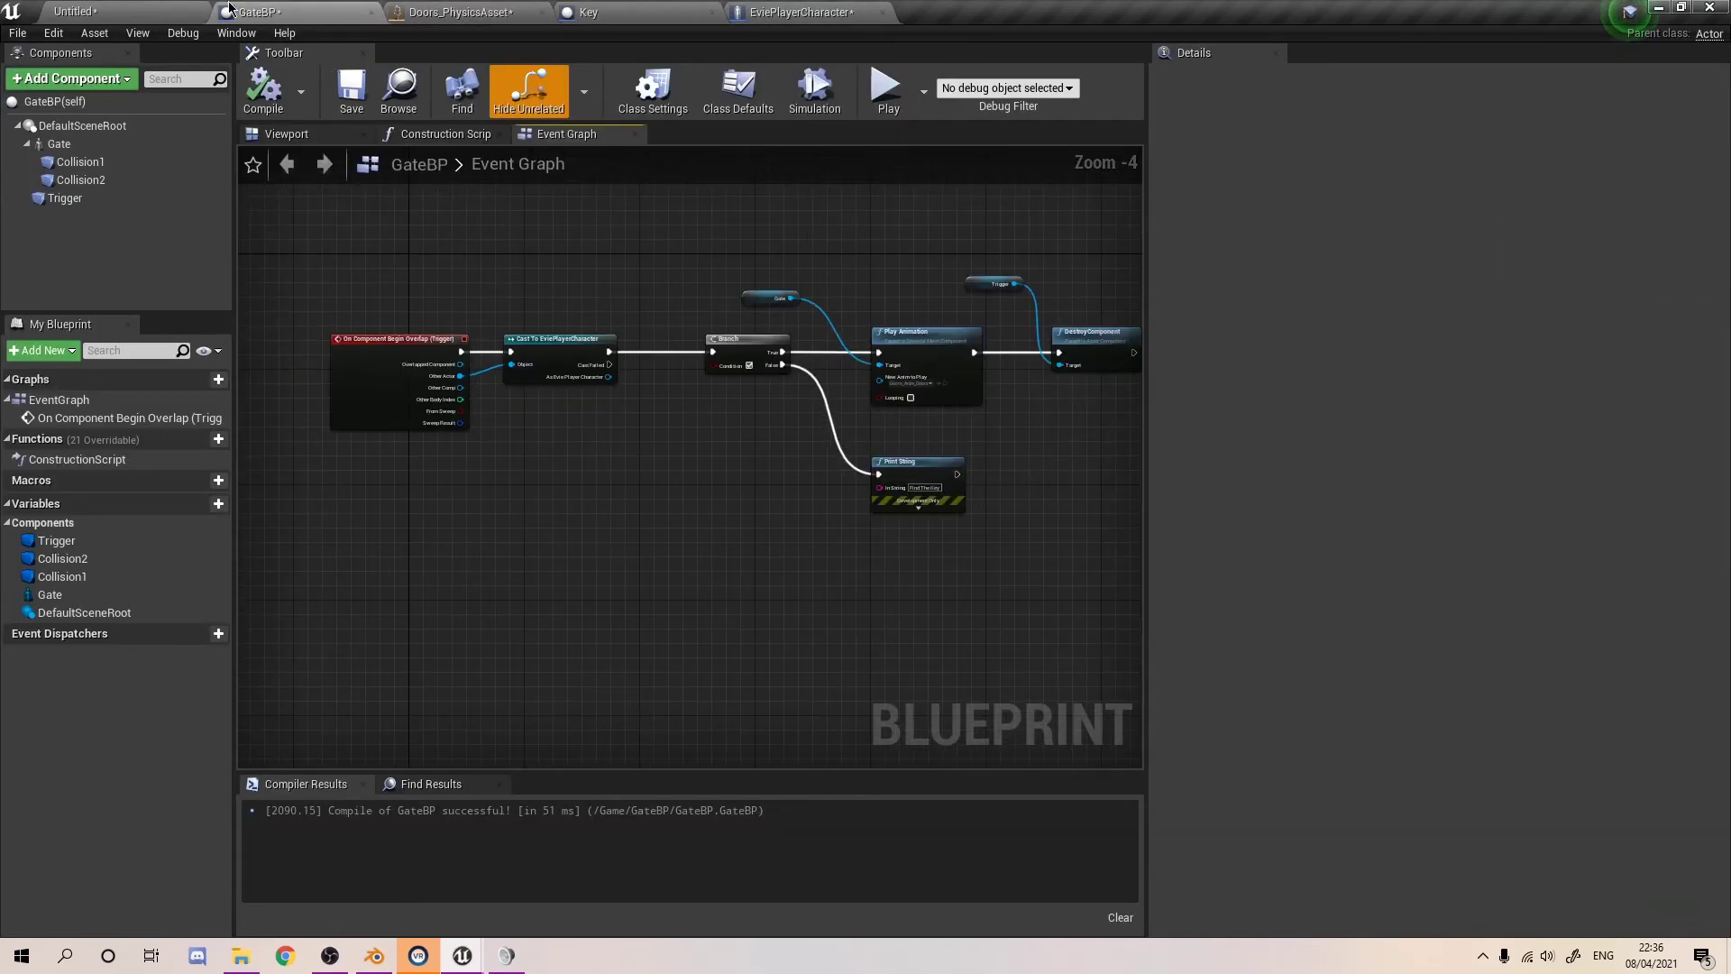
{"action": "scroll", "coordinate": [523, 435], "scroll_direction": "up", "scroll_amount": 4}
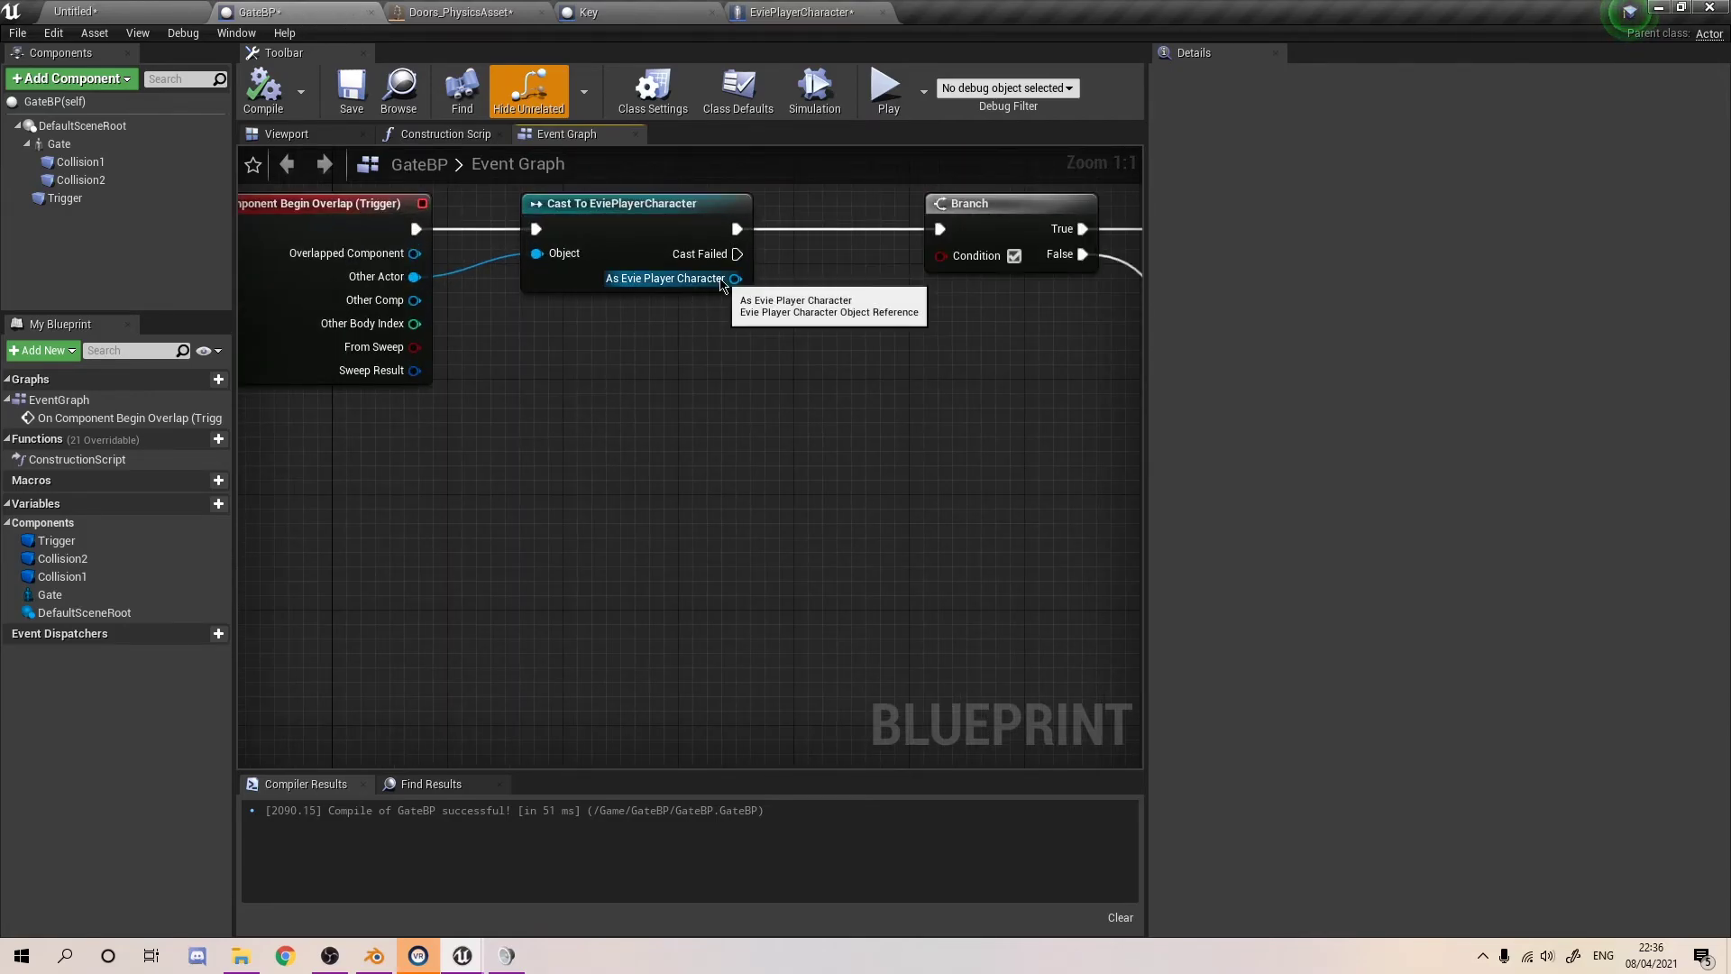
{"action": "left_click_drag", "start_coordinate": [722, 284], "coordinate": [775, 449]}
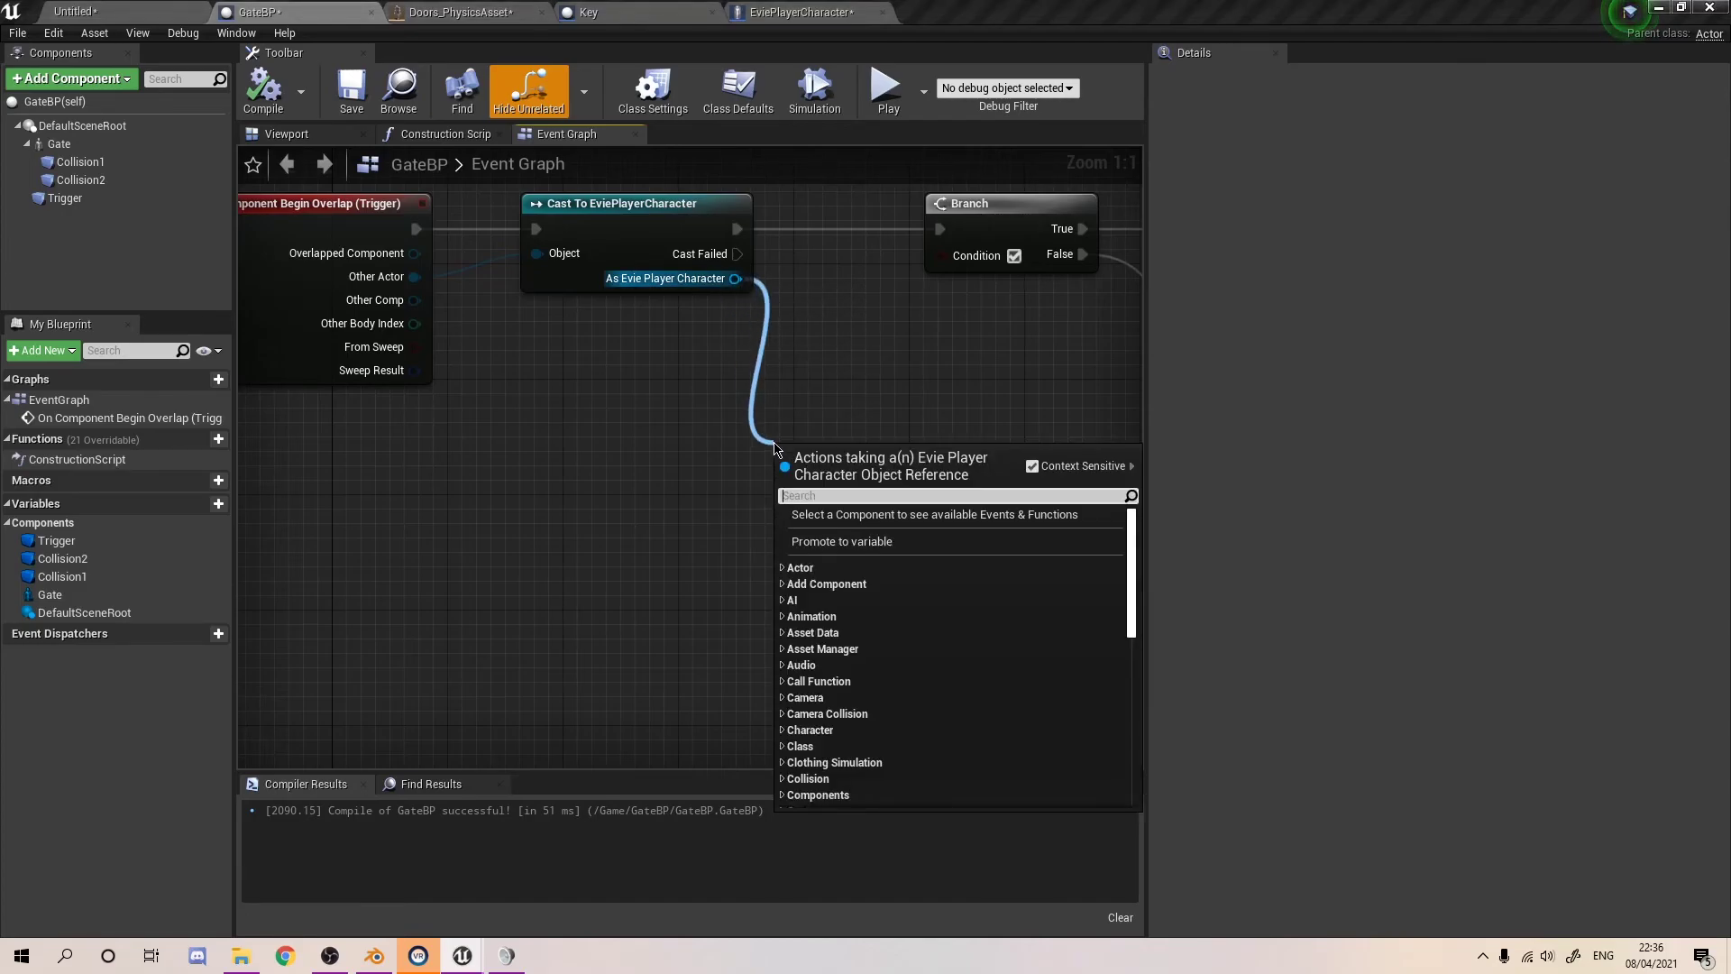
{"action": "type", "text": "Has key"}
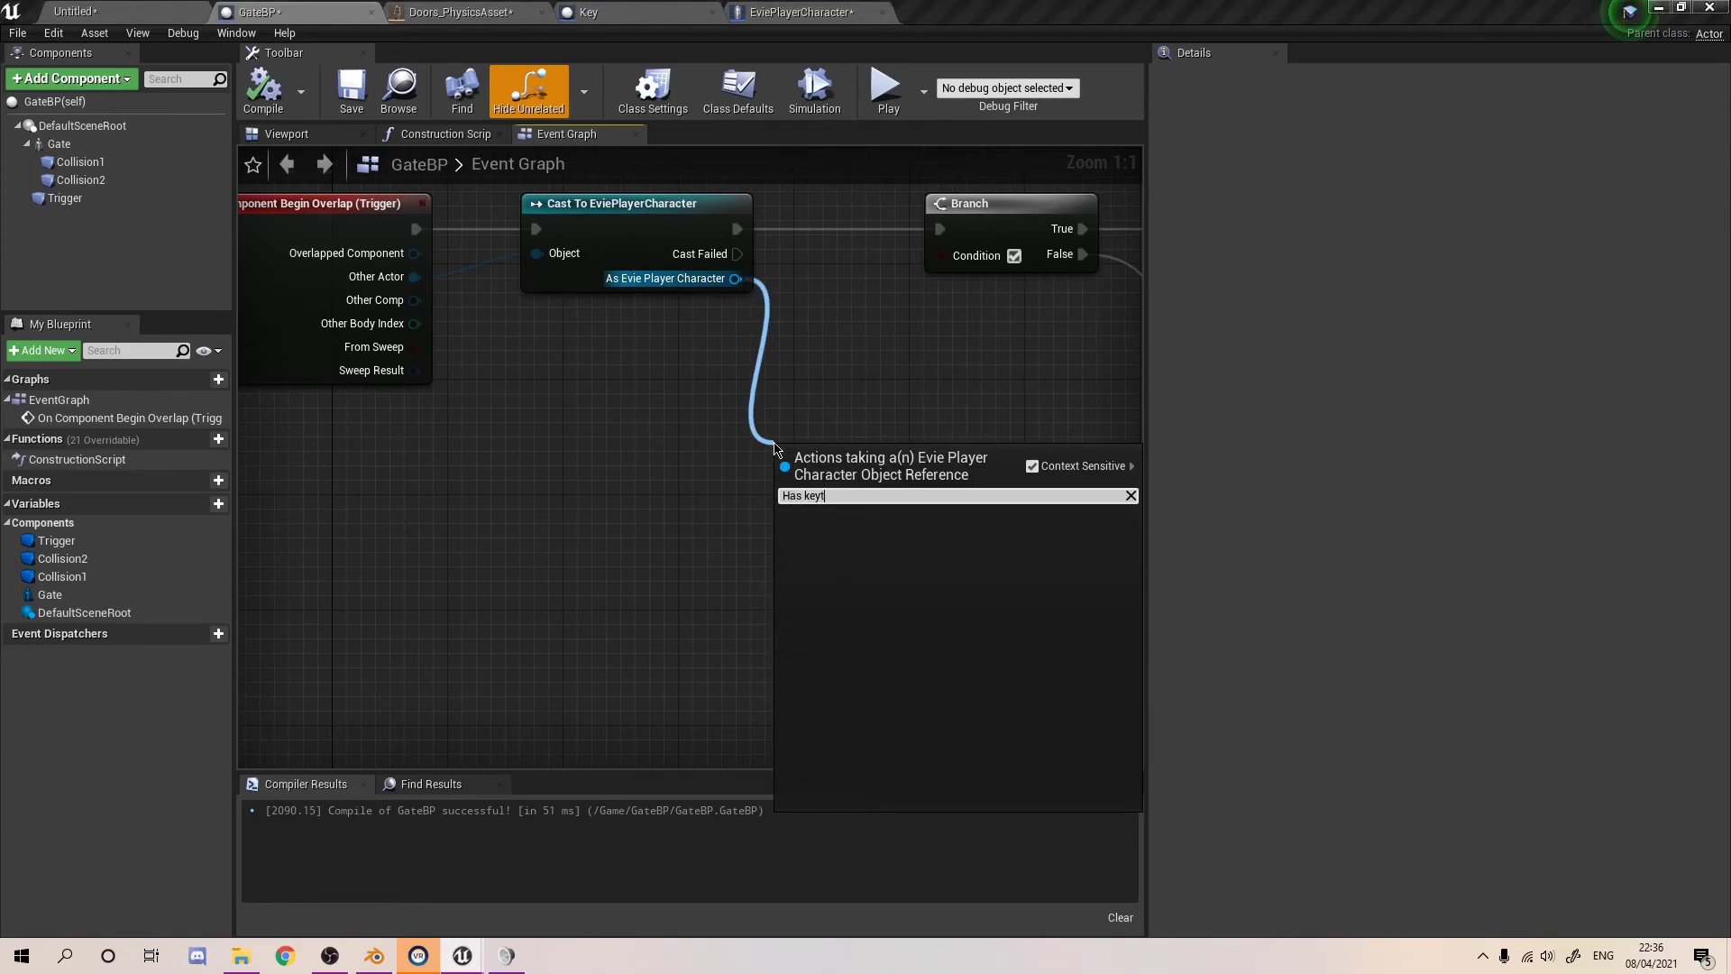
{"action": "key", "text": "Return"}
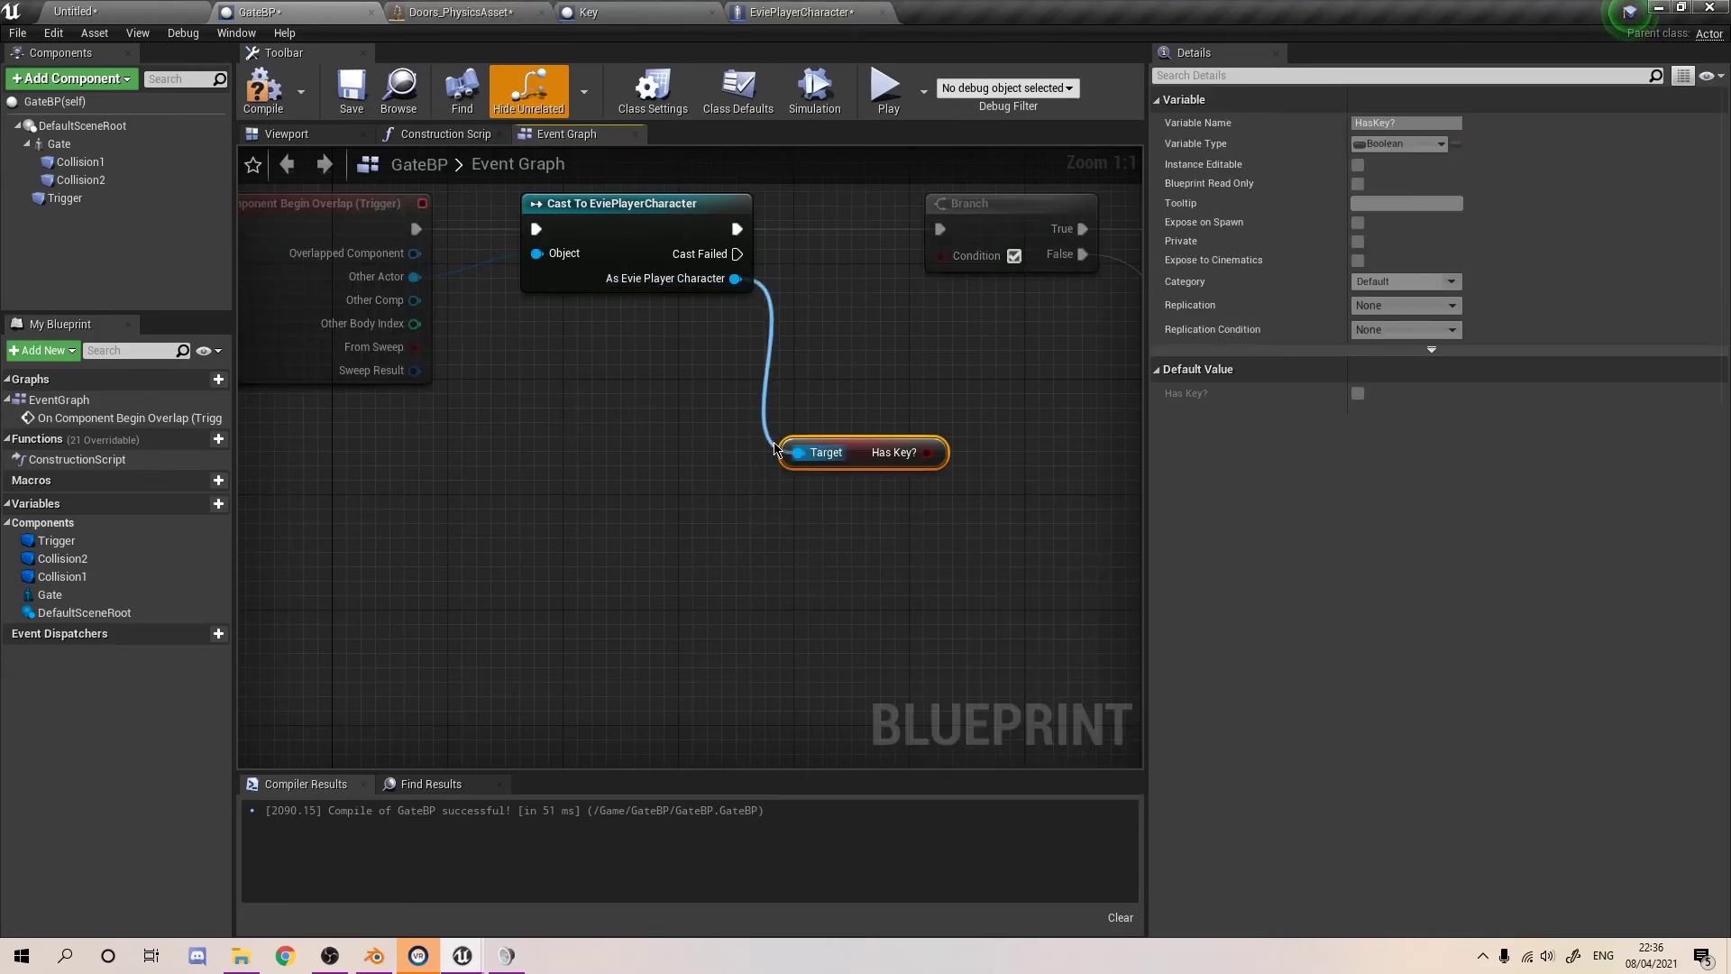
{"action": "left_click_drag", "start_coordinate": [928, 453], "coordinate": [943, 256]}
{"action": "right_click_drag", "start_coordinate": [954, 269], "coordinate": [688, 392]}
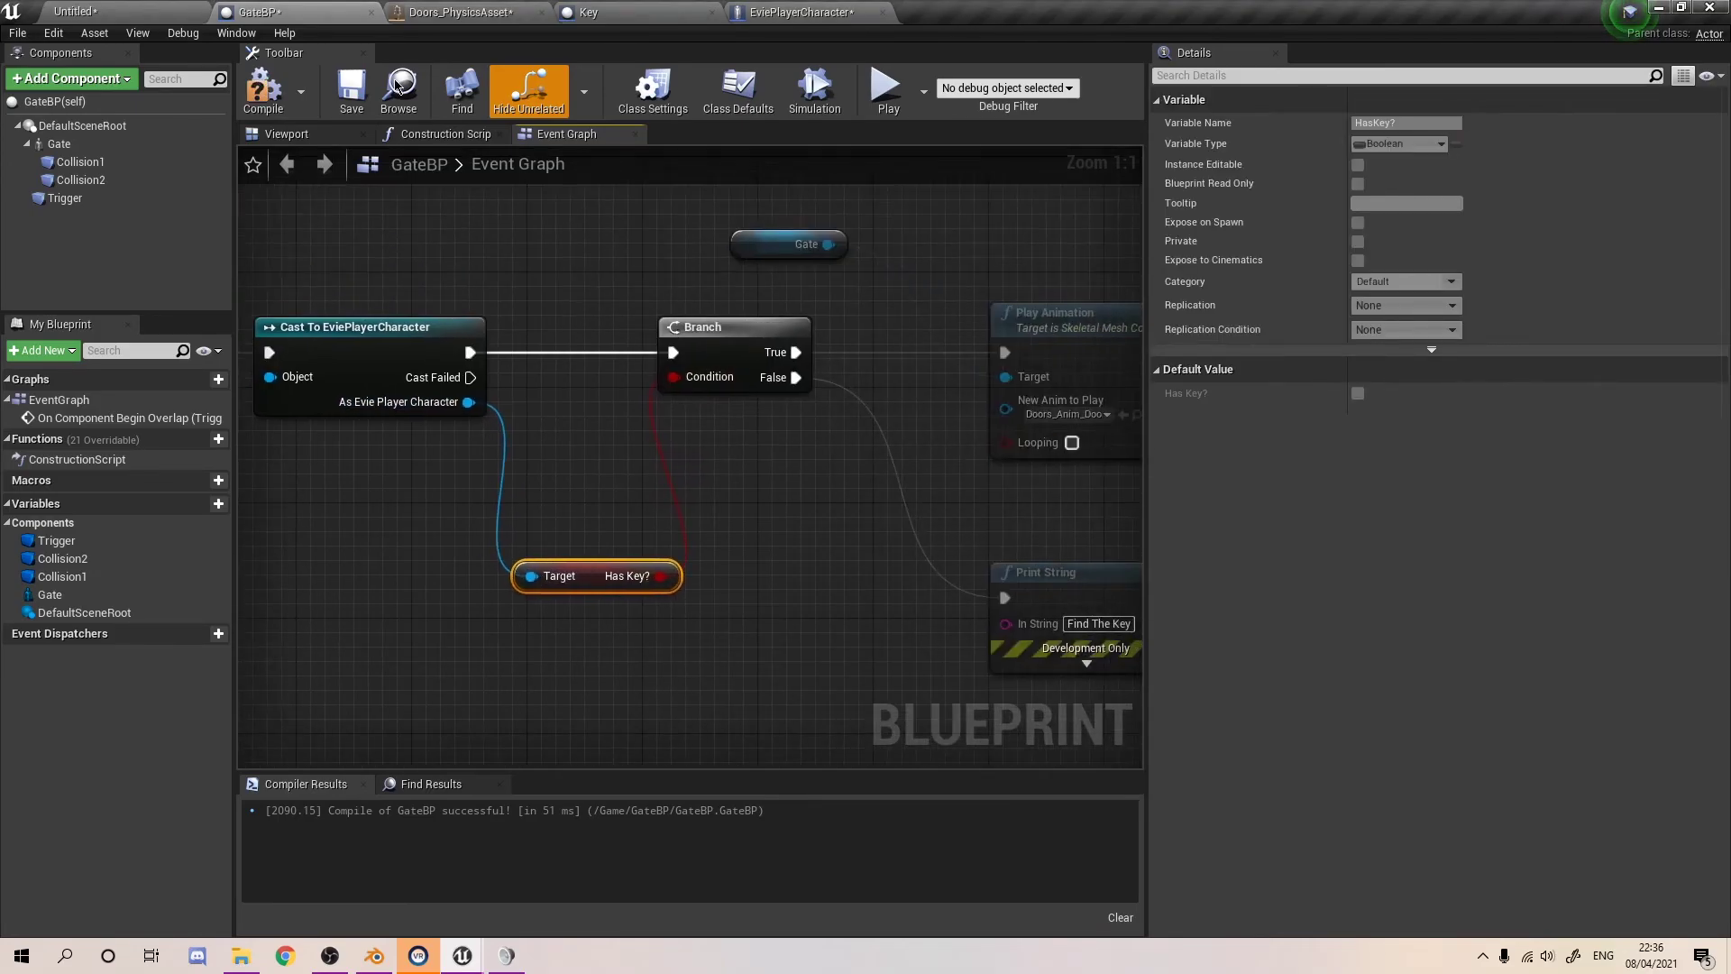
{"action": "left_click", "coordinate": [251, 85]}
- Play-test the level by walking the character up to the closed gate without collecting the key
{"action": "left_click", "coordinate": [73, 12]}
{"action": "left_click", "coordinate": [987, 65]}
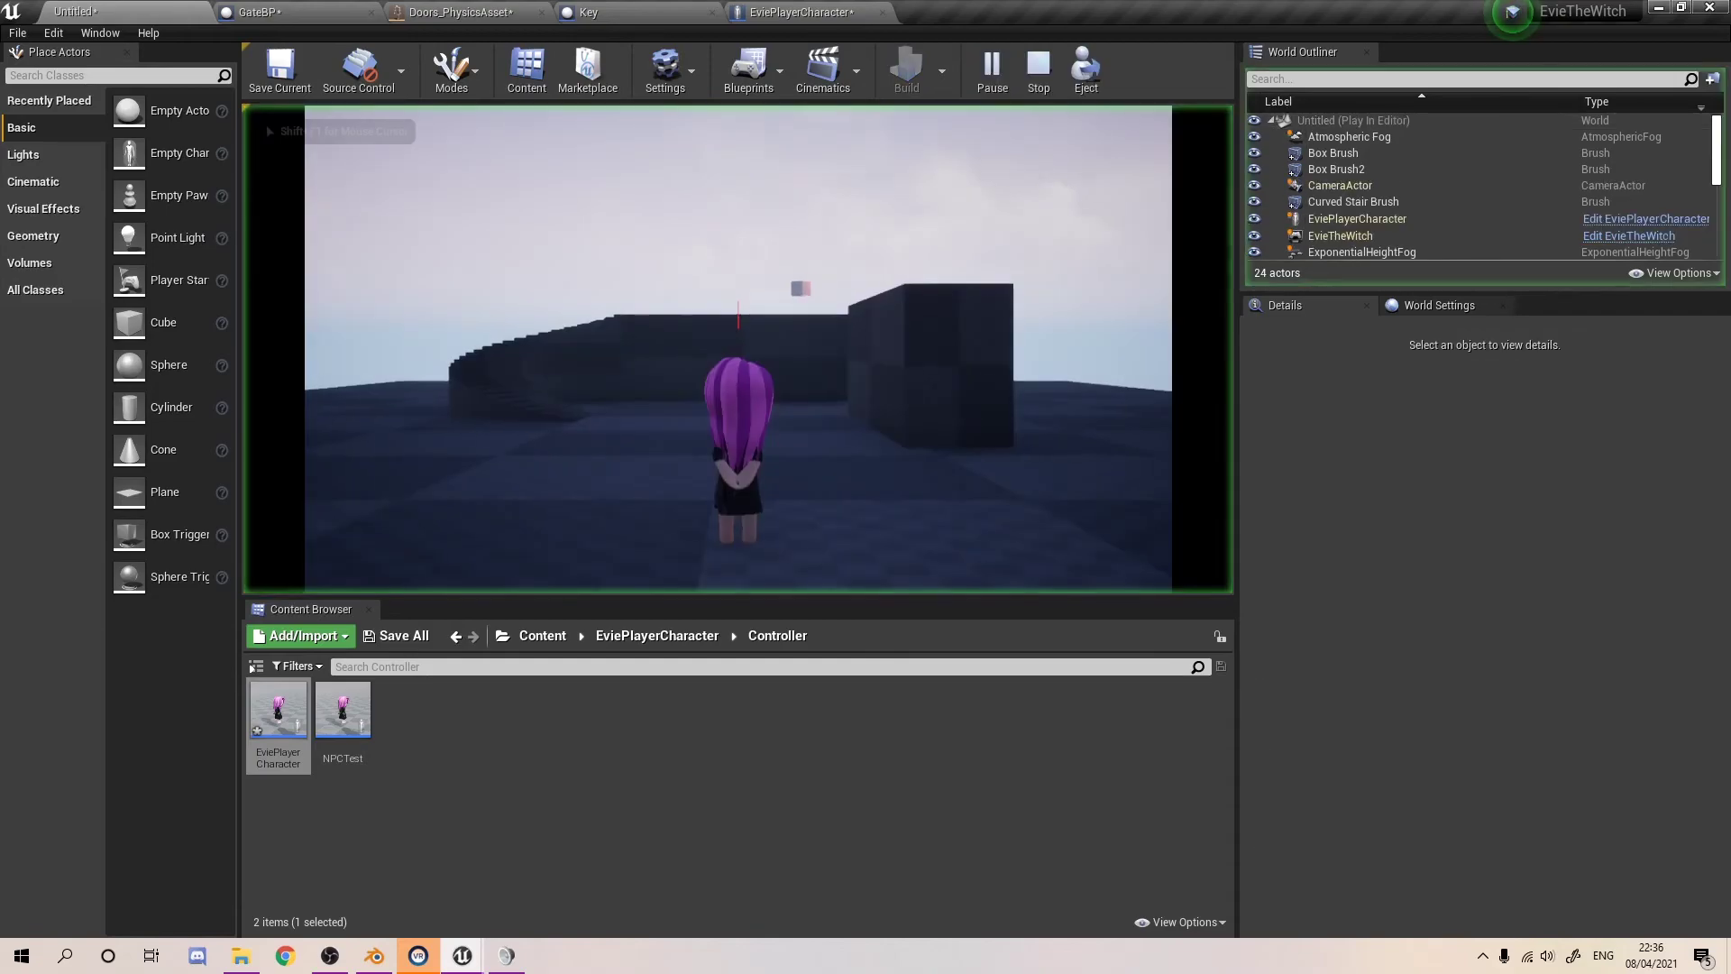
{"action": "key", "text": "w"}
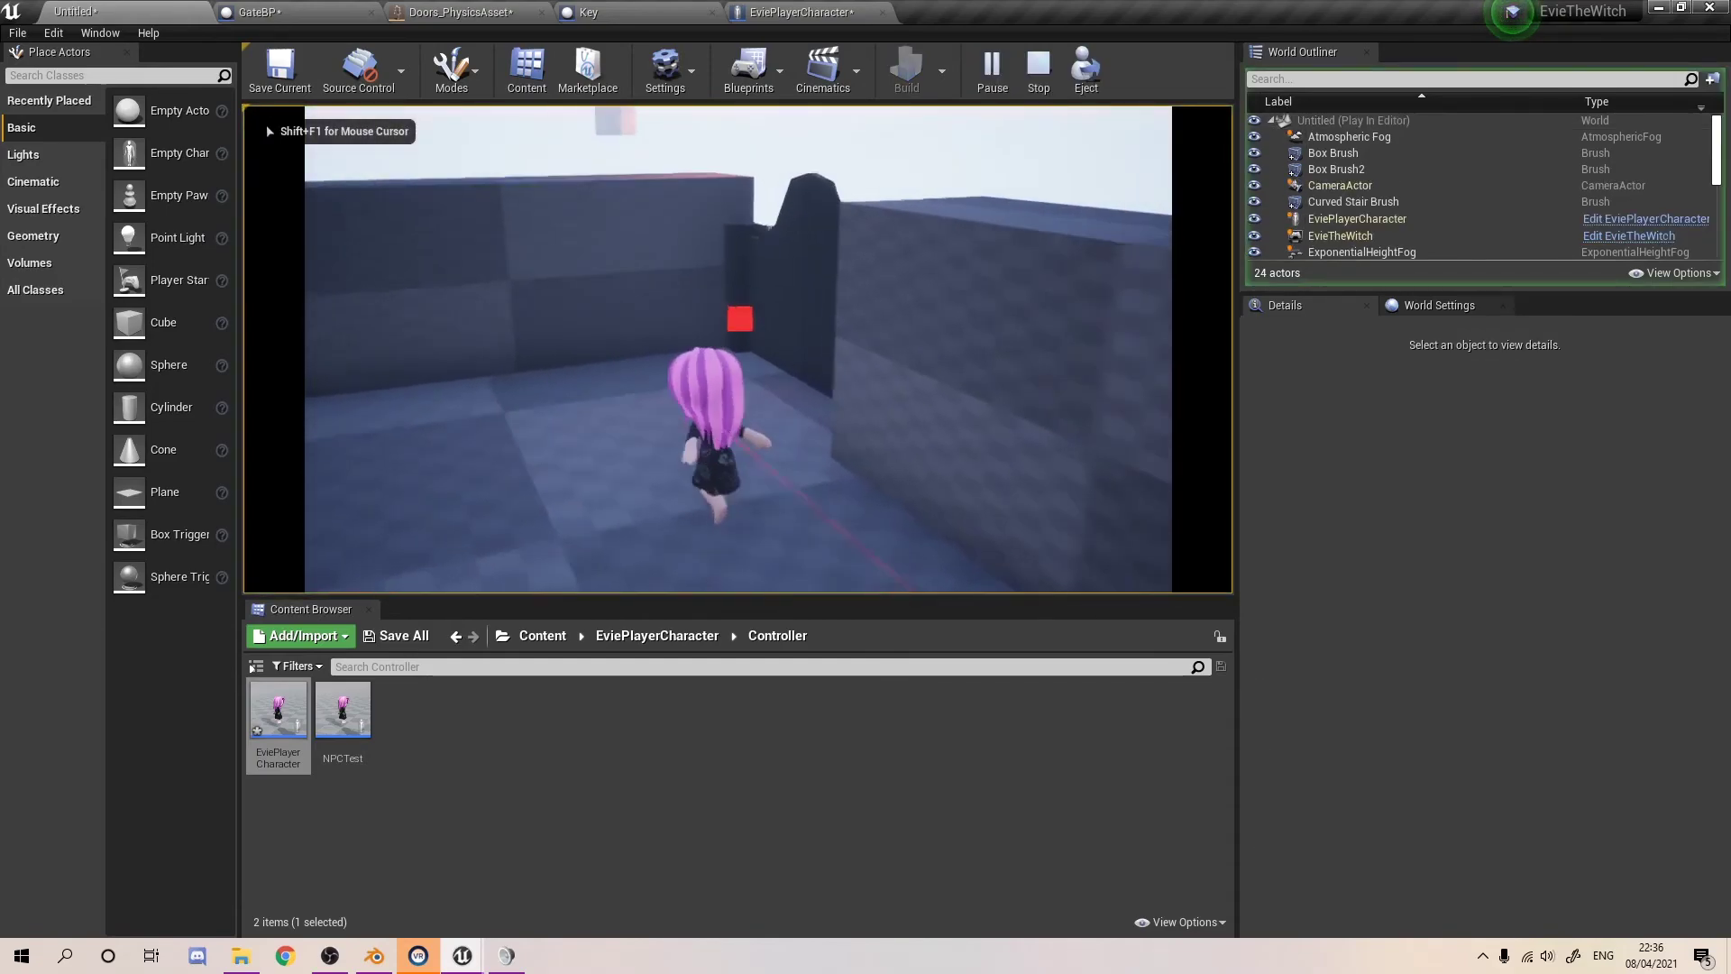
{"action": "key", "text": "d"}
{"action": "key", "text": "w"}
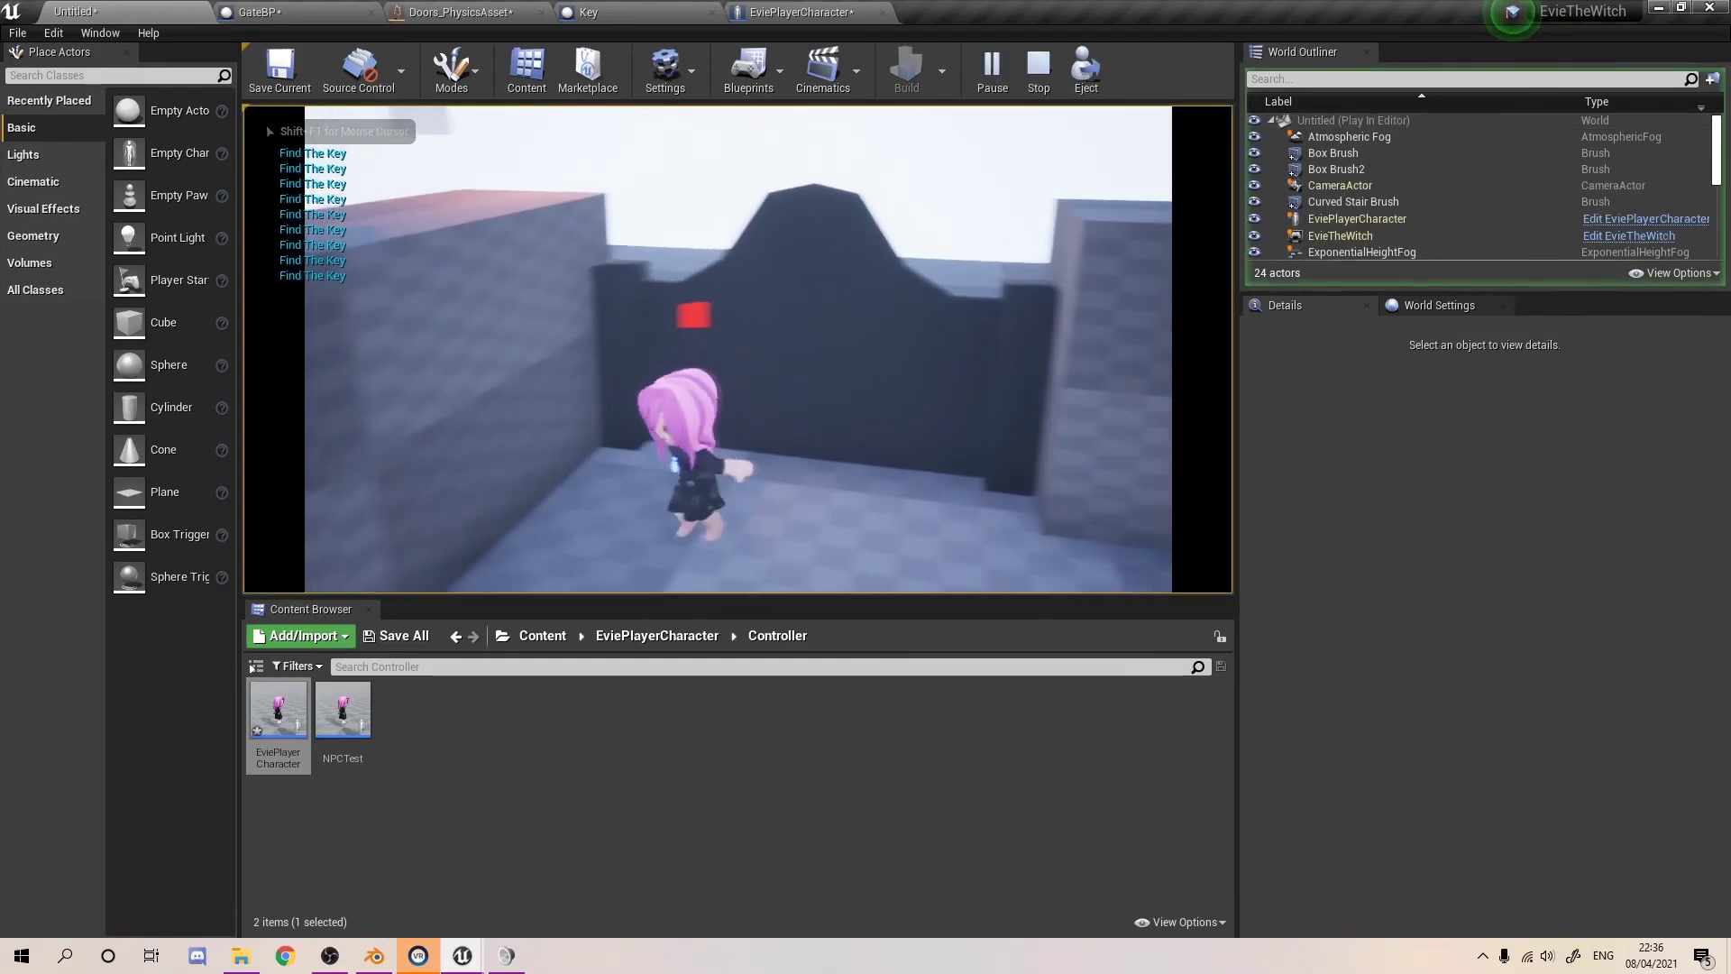
- Walk the character up the stairs to collect the key, return through the gate in both directions, and end the session
{"action": "key", "text": "s"}
{"action": "key", "text": "a"}
{"action": "key", "text": "w"}
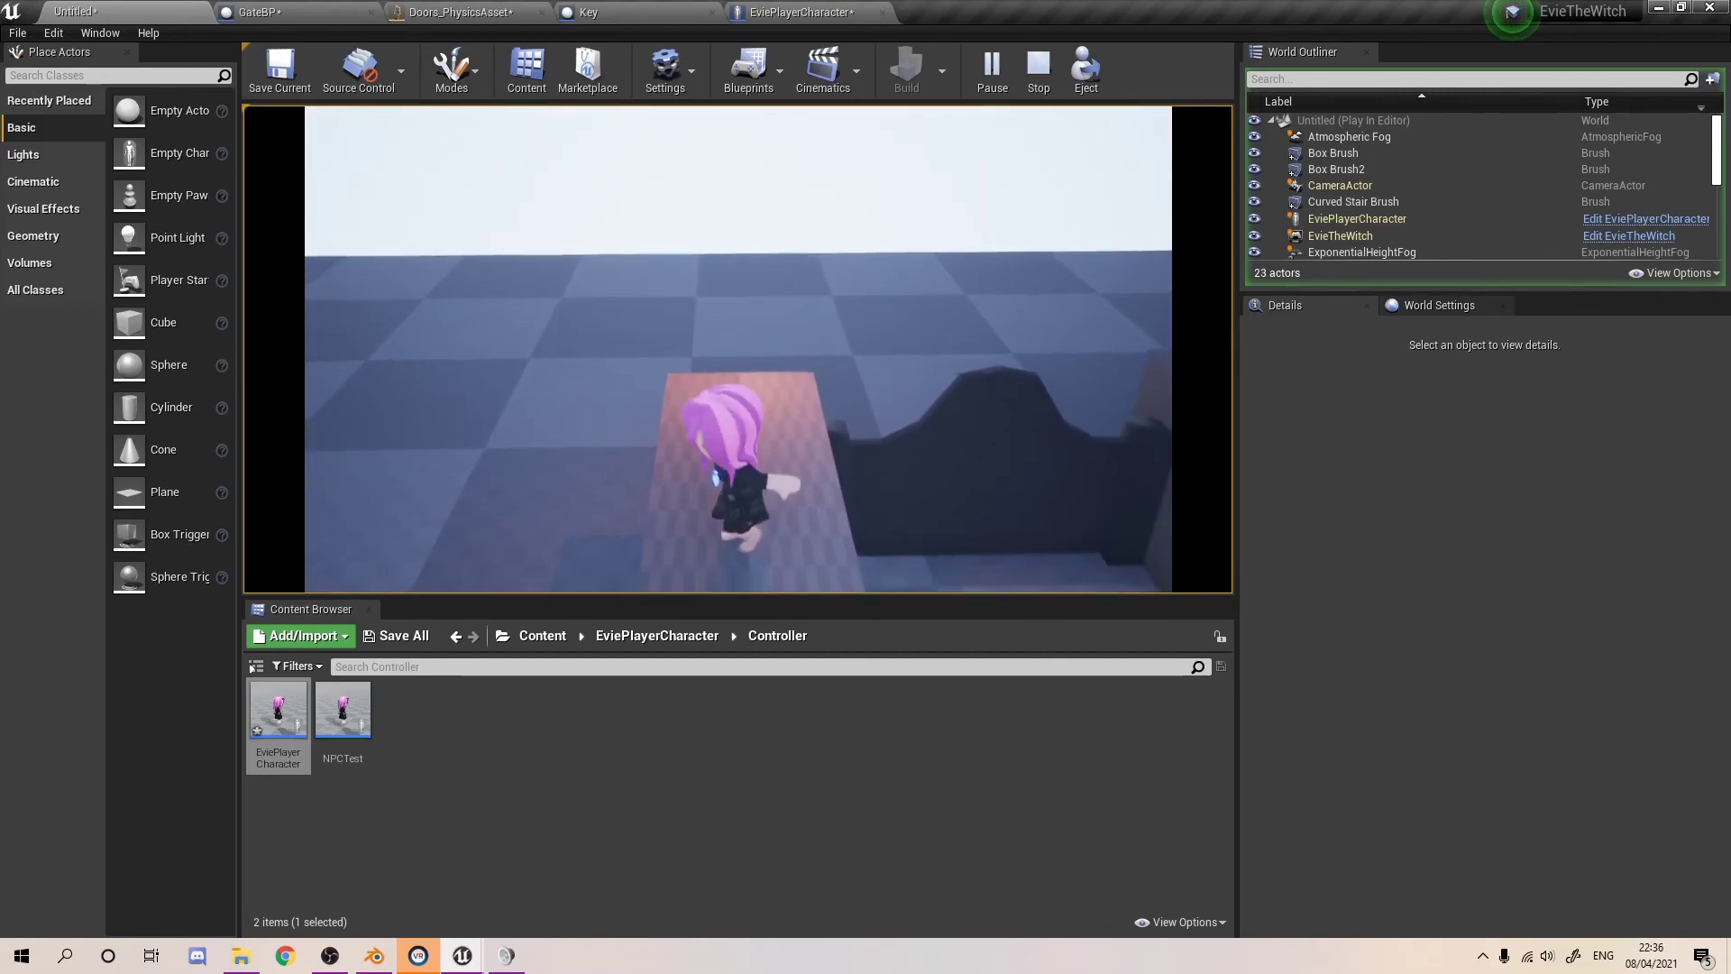
{"action": "key", "text": "w"}
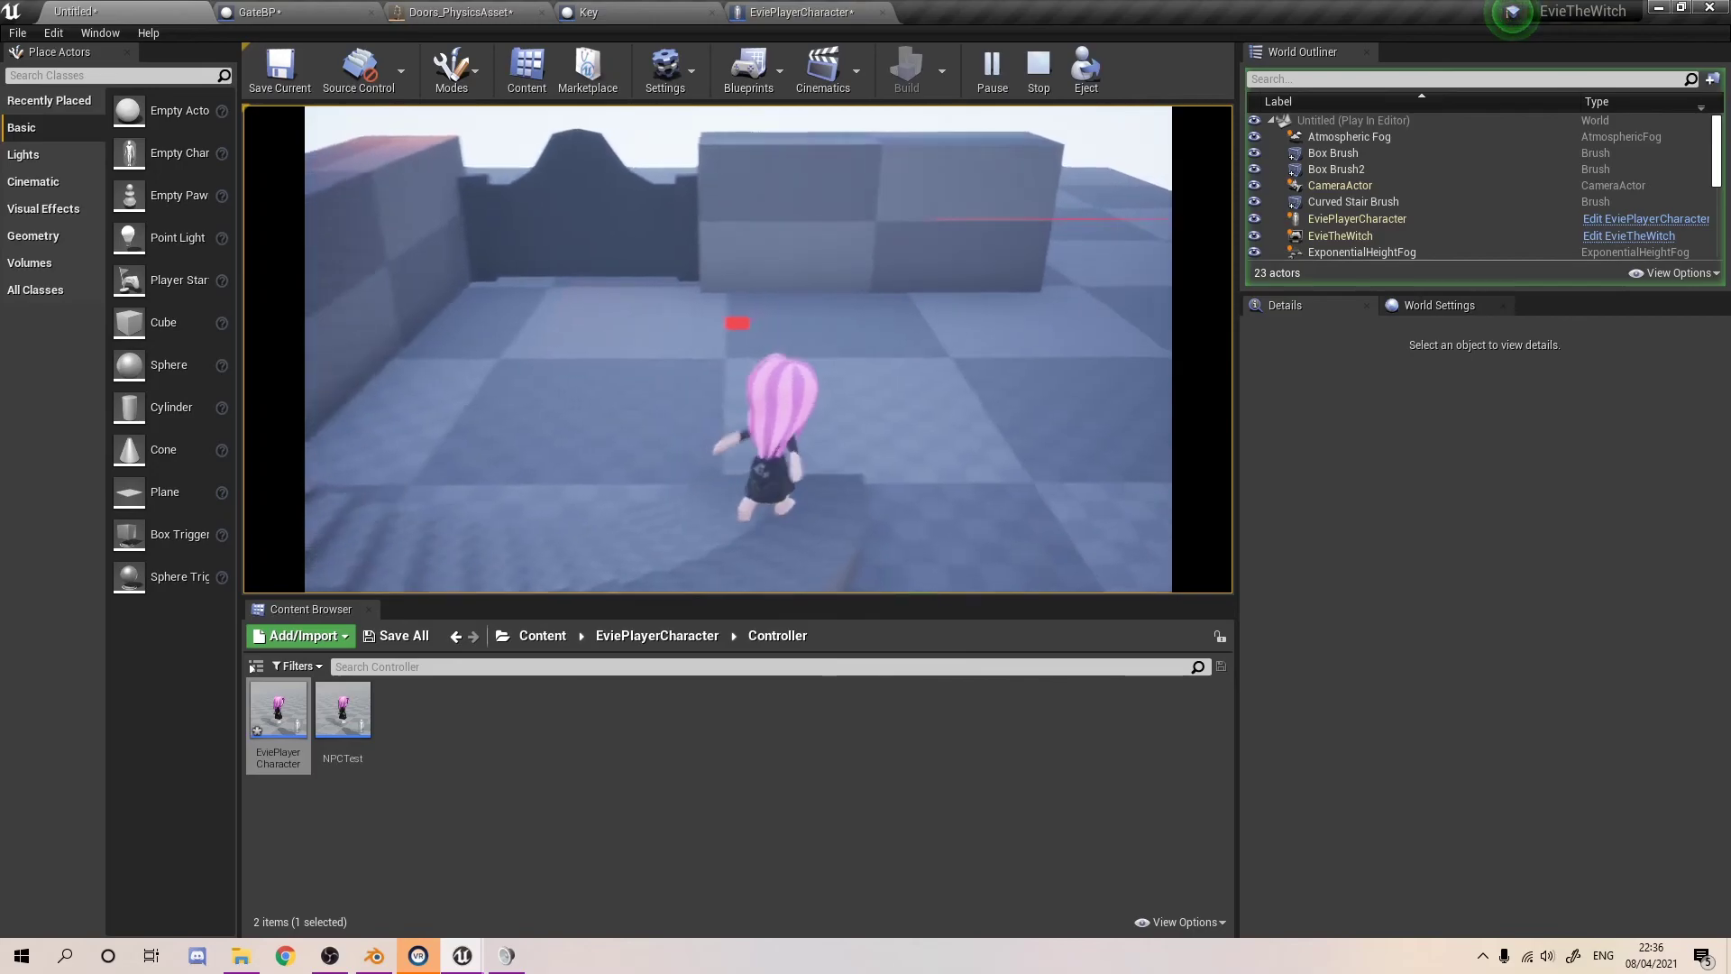
{"action": "key", "text": "w"}
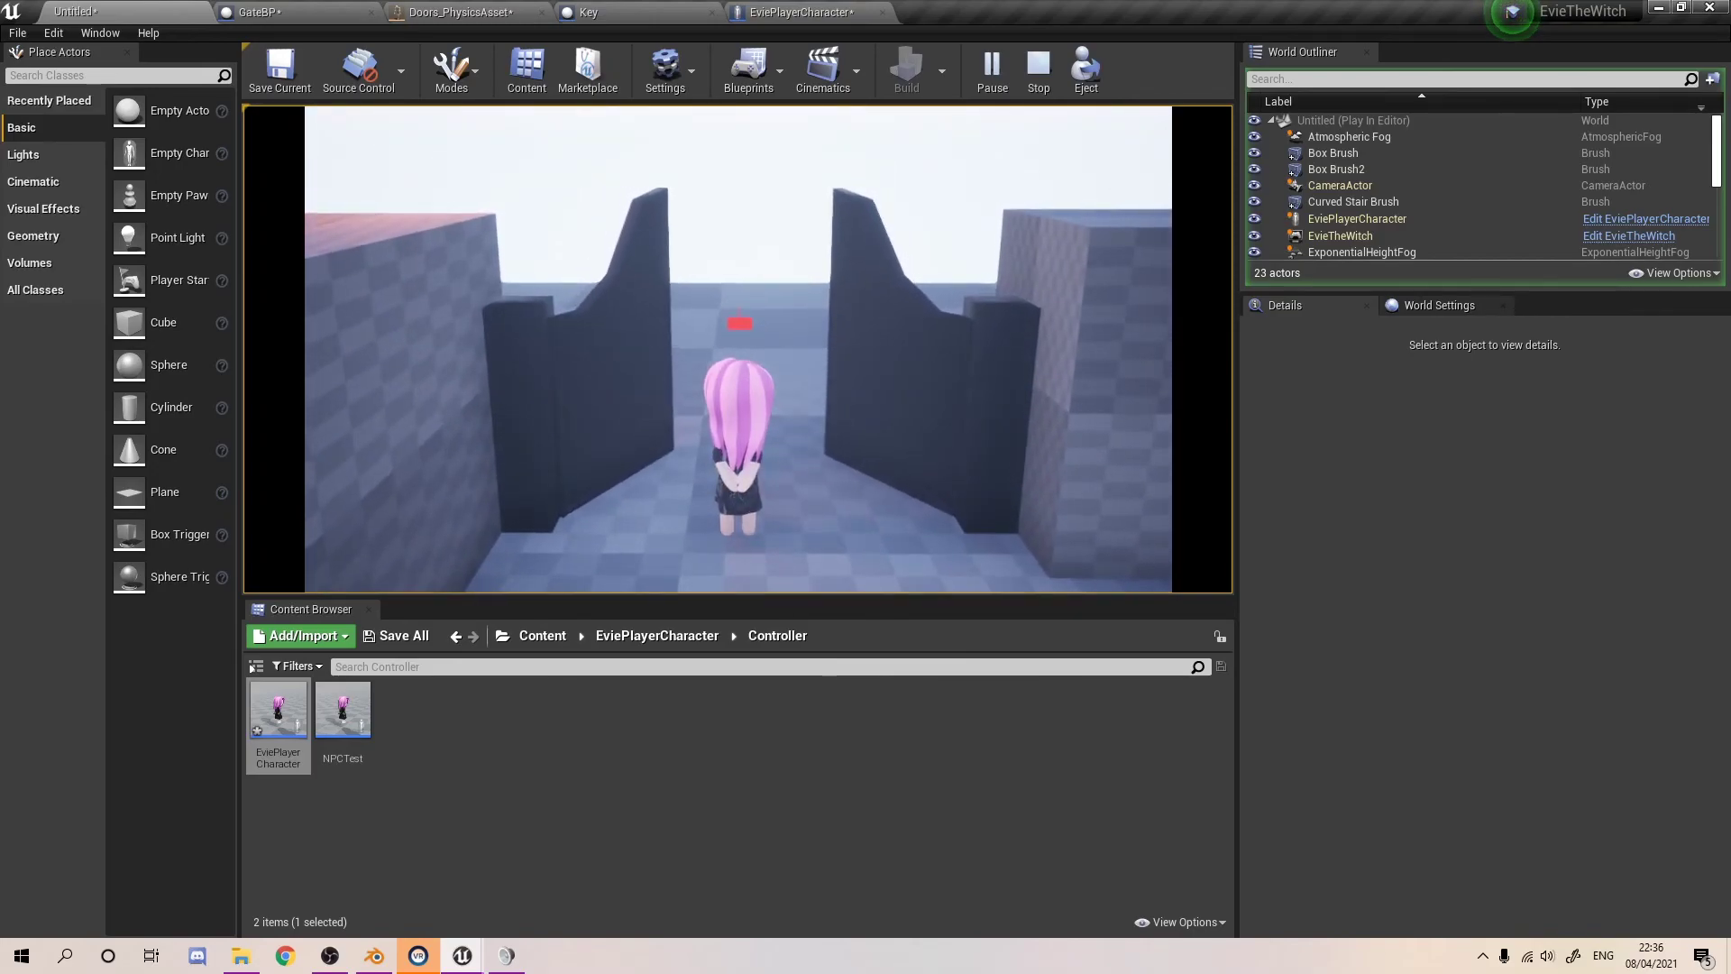
{"action": "key", "text": "s"}
{"action": "key", "text": "w"}
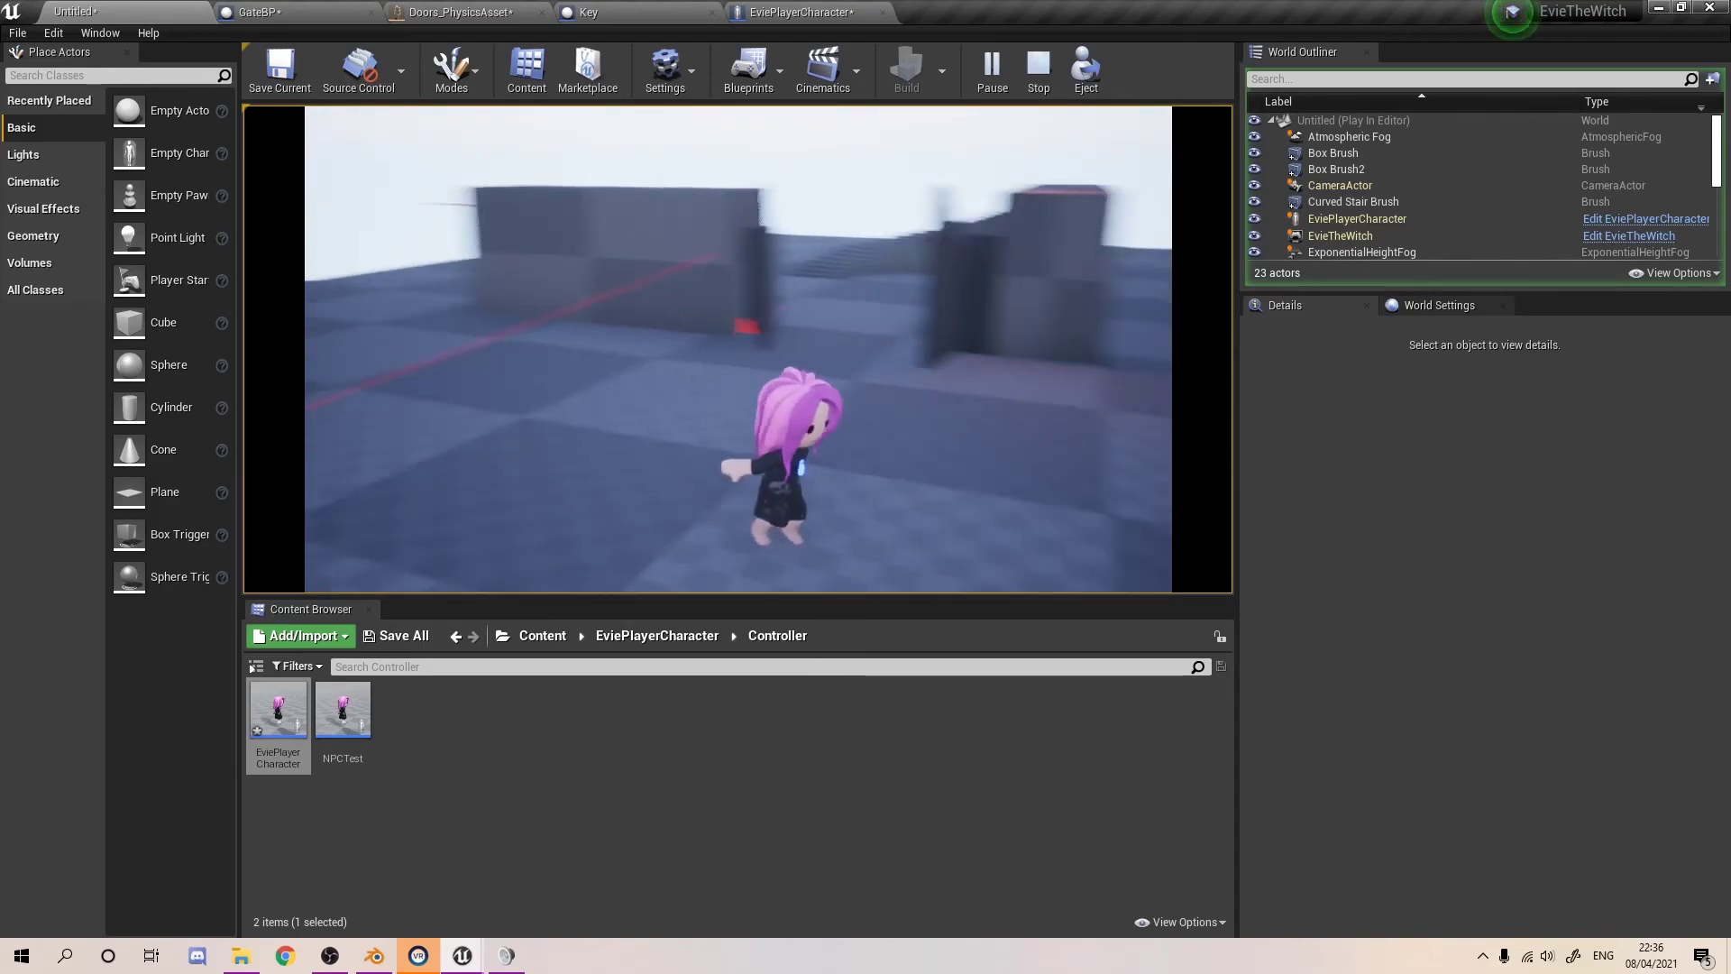
{"action": "key", "text": "w"}
{"action": "key", "text": "w"}
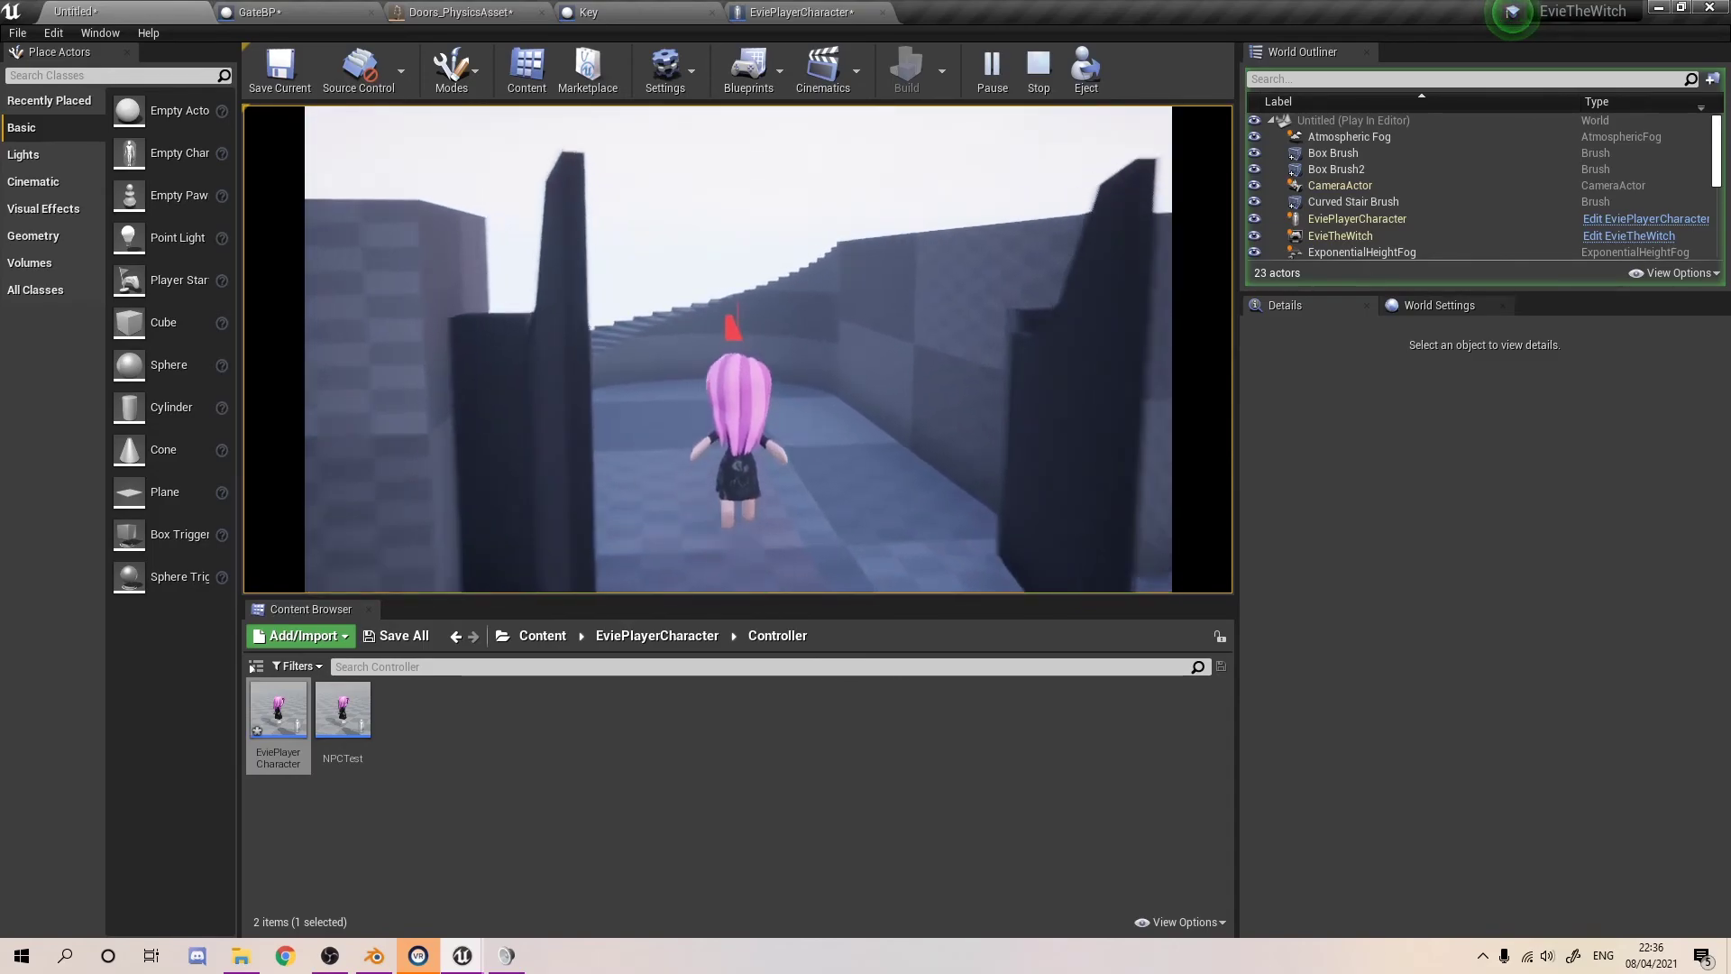
{"action": "key", "text": "Escape"}
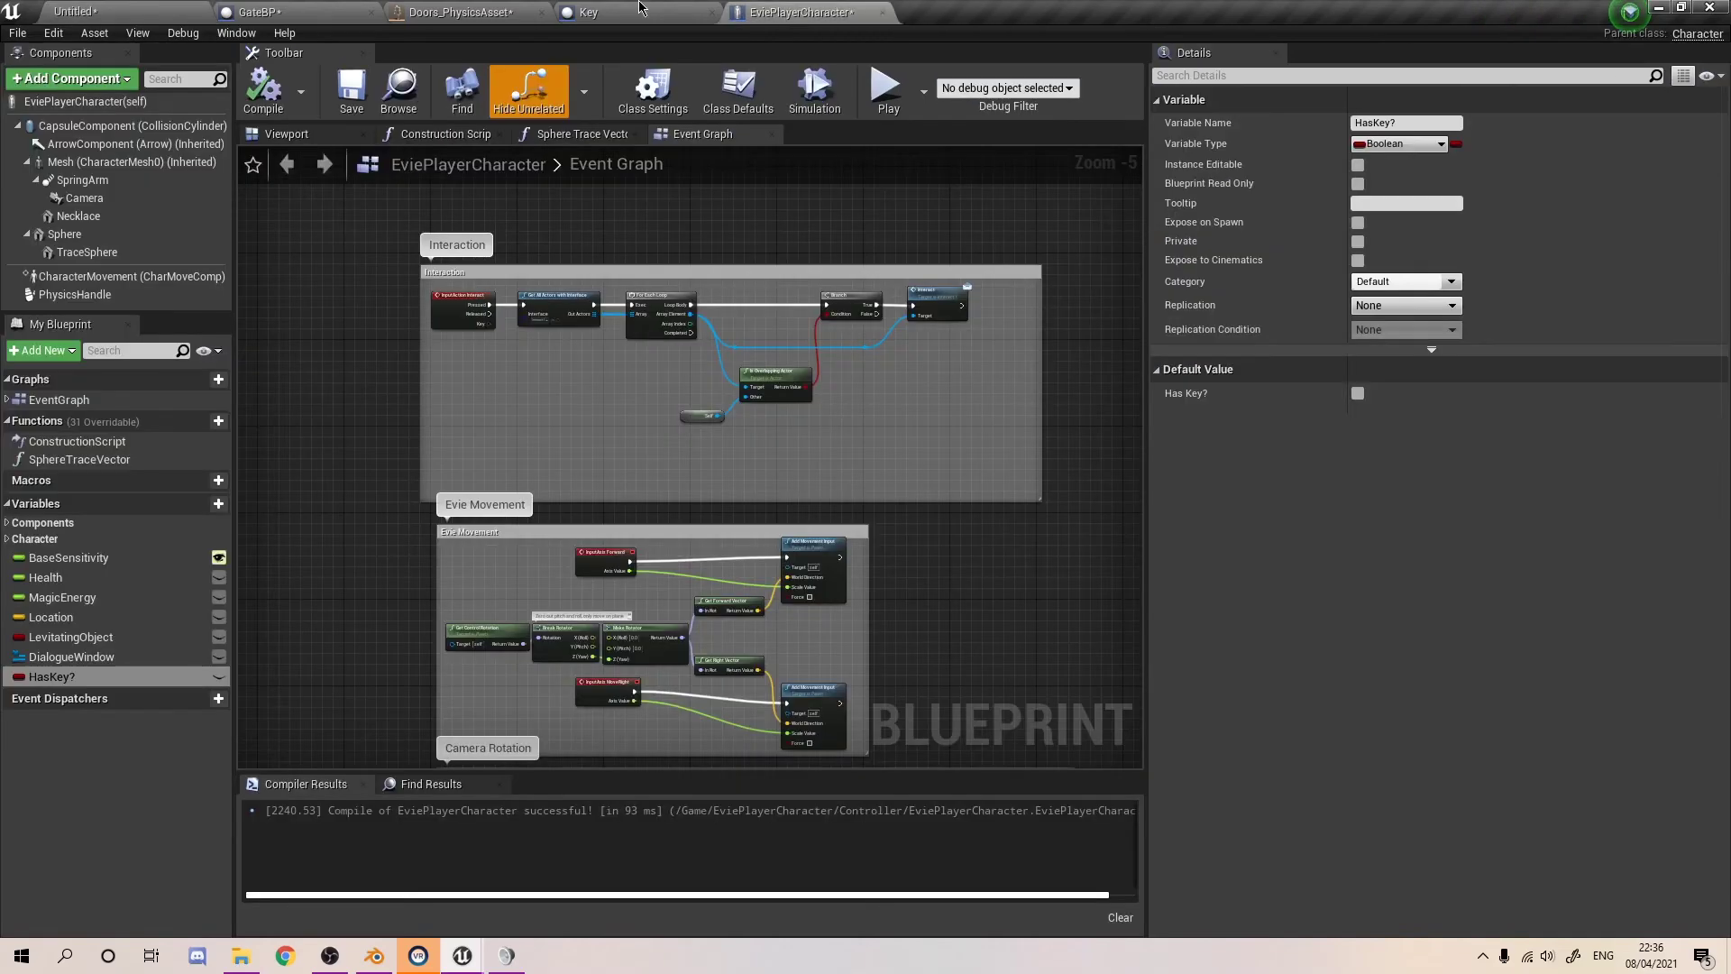
- Review GateBP's event graph from the EviePlayerCharacter cast through the Branch to the Play Animation, DestroyComponent and Print String nodes
{"action": "scroll", "coordinate": [504, 219], "scroll_direction": "up", "scroll_amount": 5}
{"action": "scroll", "coordinate": [677, 388], "scroll_direction": "down", "scroll_amount": 7}
{"action": "scroll", "coordinate": [614, 343], "scroll_direction": "up", "scroll_amount": 6}
{"action": "right_click_drag", "start_coordinate": [668, 441], "coordinate": [428, 337]}
{"action": "left_click", "coordinate": [468, 441]}
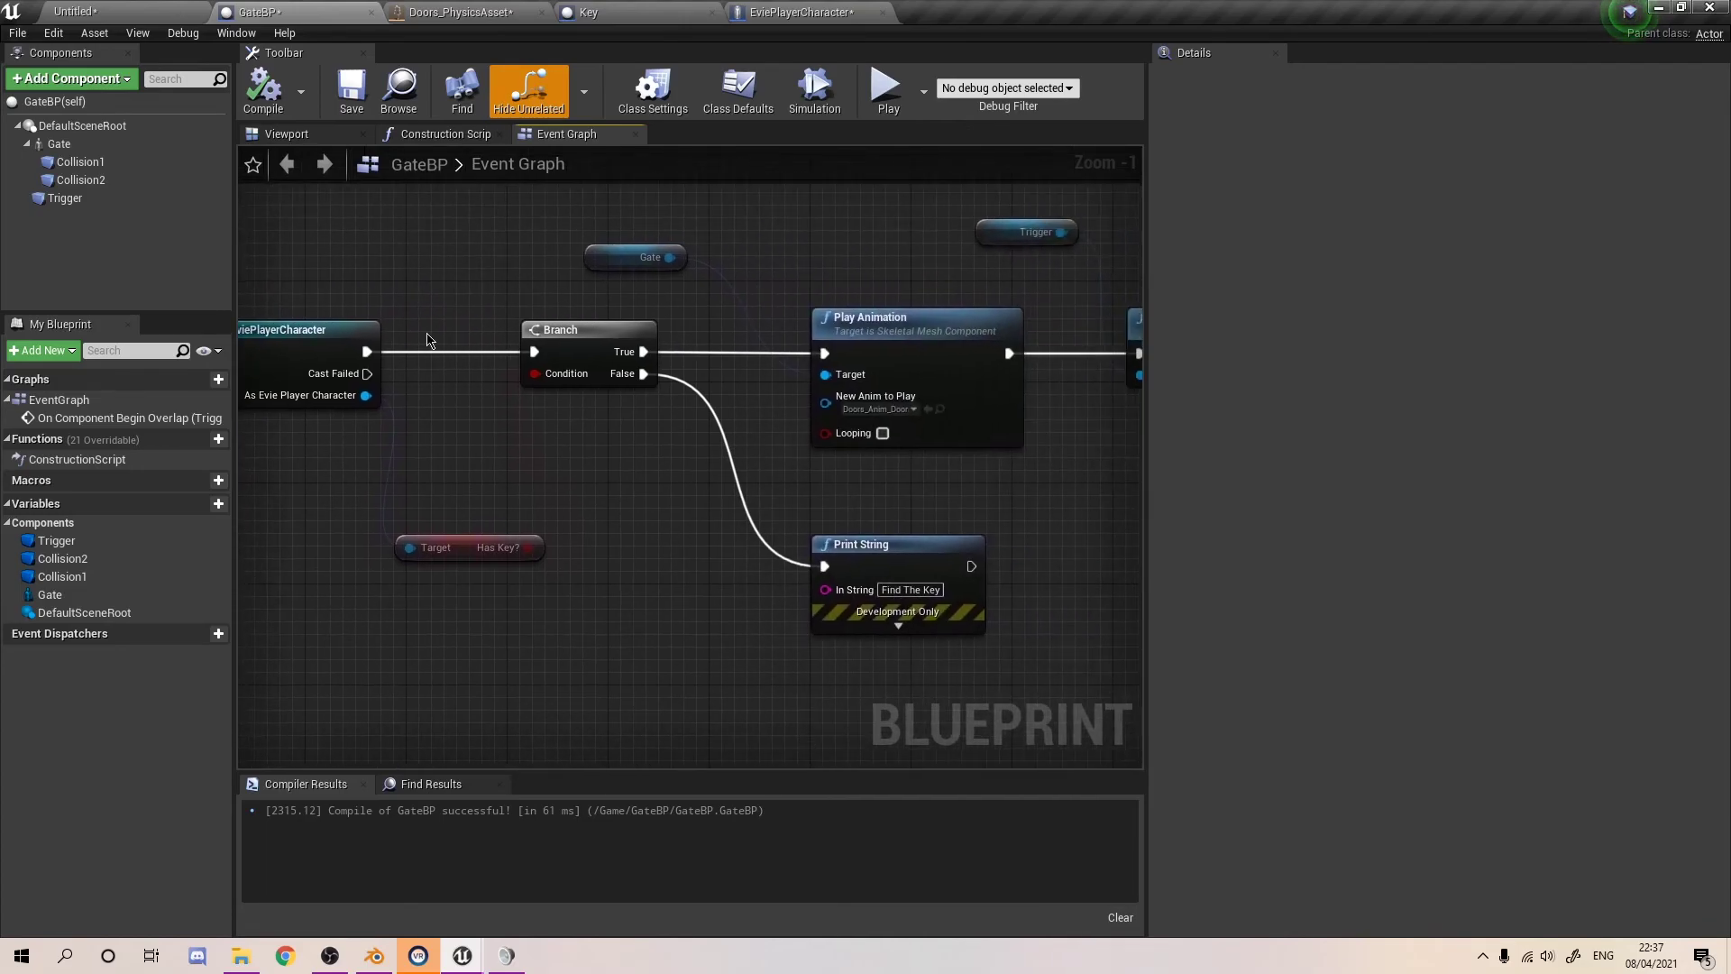
{"action": "right_click_drag", "start_coordinate": [584, 443], "coordinate": [601, 503]}
{"action": "right_click_drag", "start_coordinate": [687, 411], "coordinate": [589, 399]}
{"action": "right_click_drag", "start_coordinate": [480, 382], "coordinate": [282, 386]}
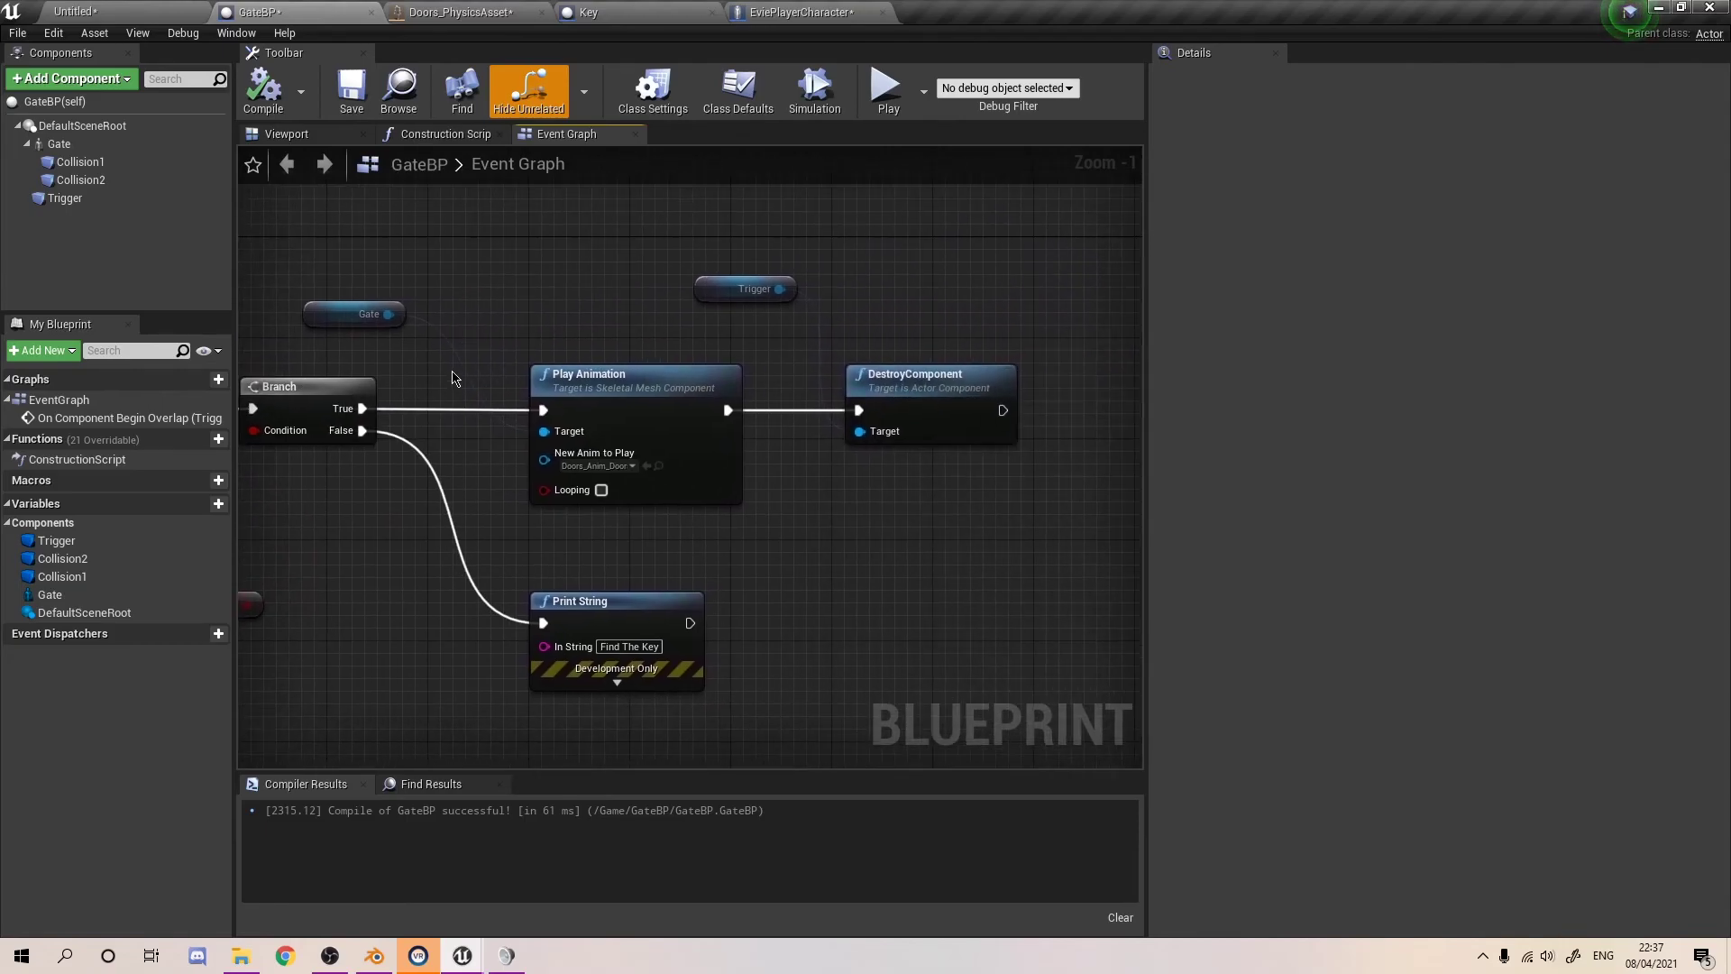
{"action": "left_click", "coordinate": [365, 314]}
{"action": "right_click_drag", "start_coordinate": [781, 440], "coordinate": [598, 451]}
{"action": "left_click", "coordinate": [817, 379]}
{"action": "left_click", "coordinate": [568, 300]}
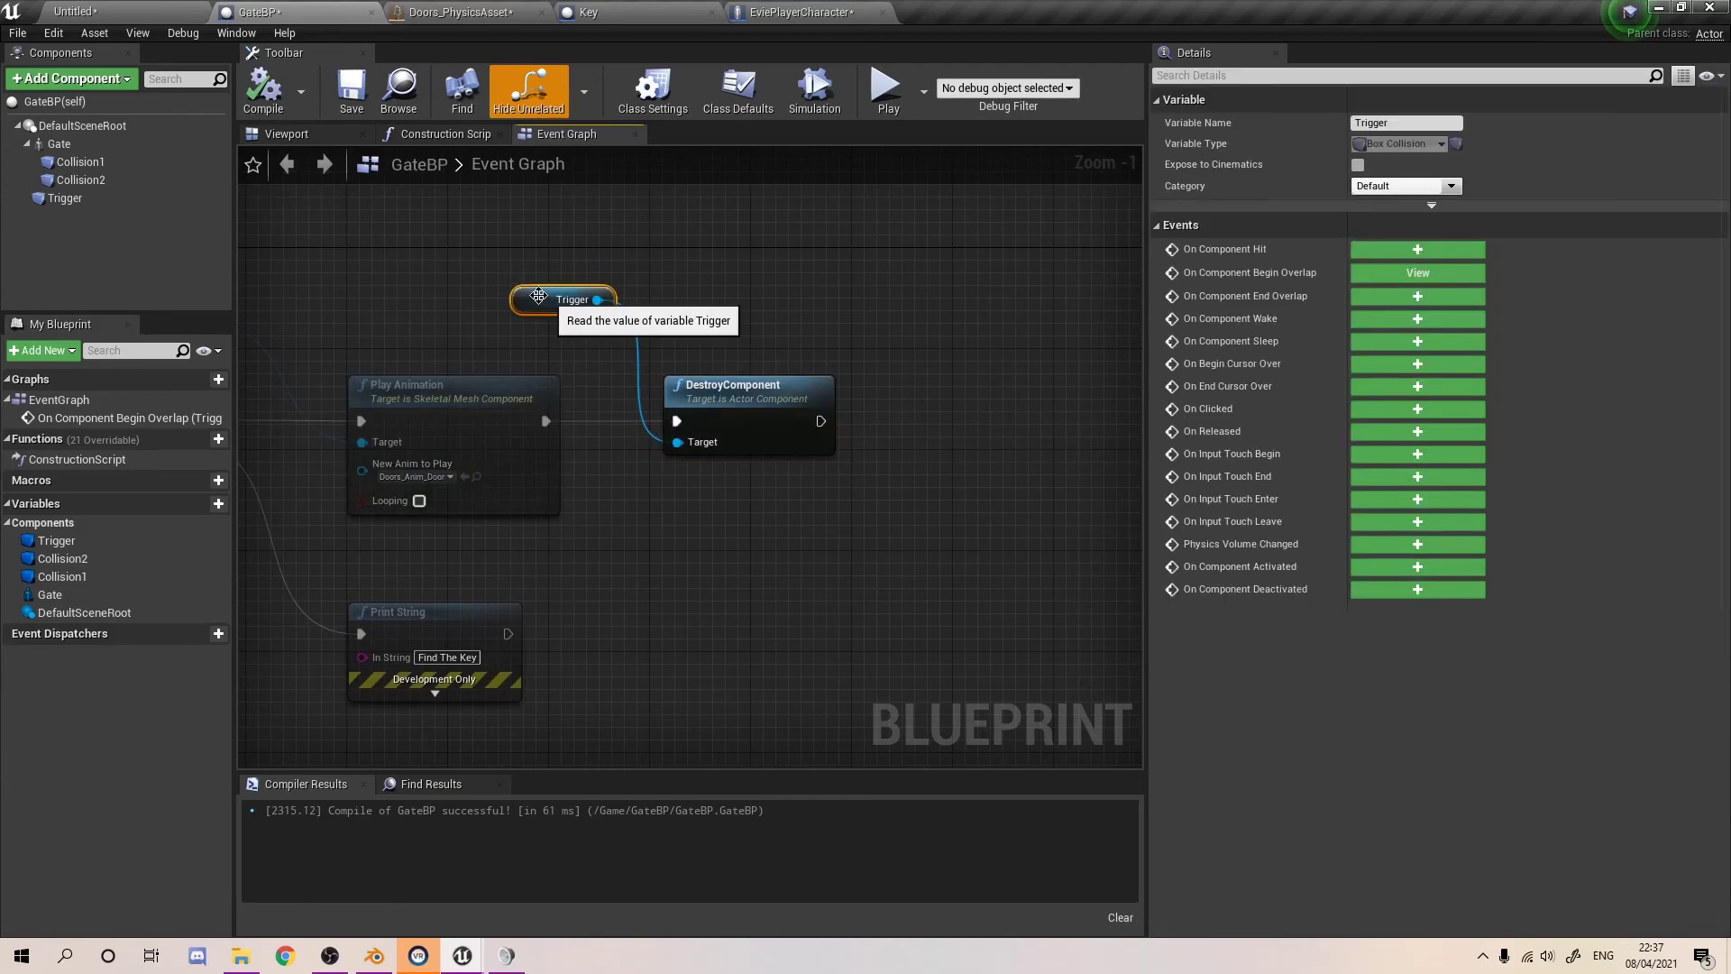
{"action": "left_click", "coordinate": [722, 372]}
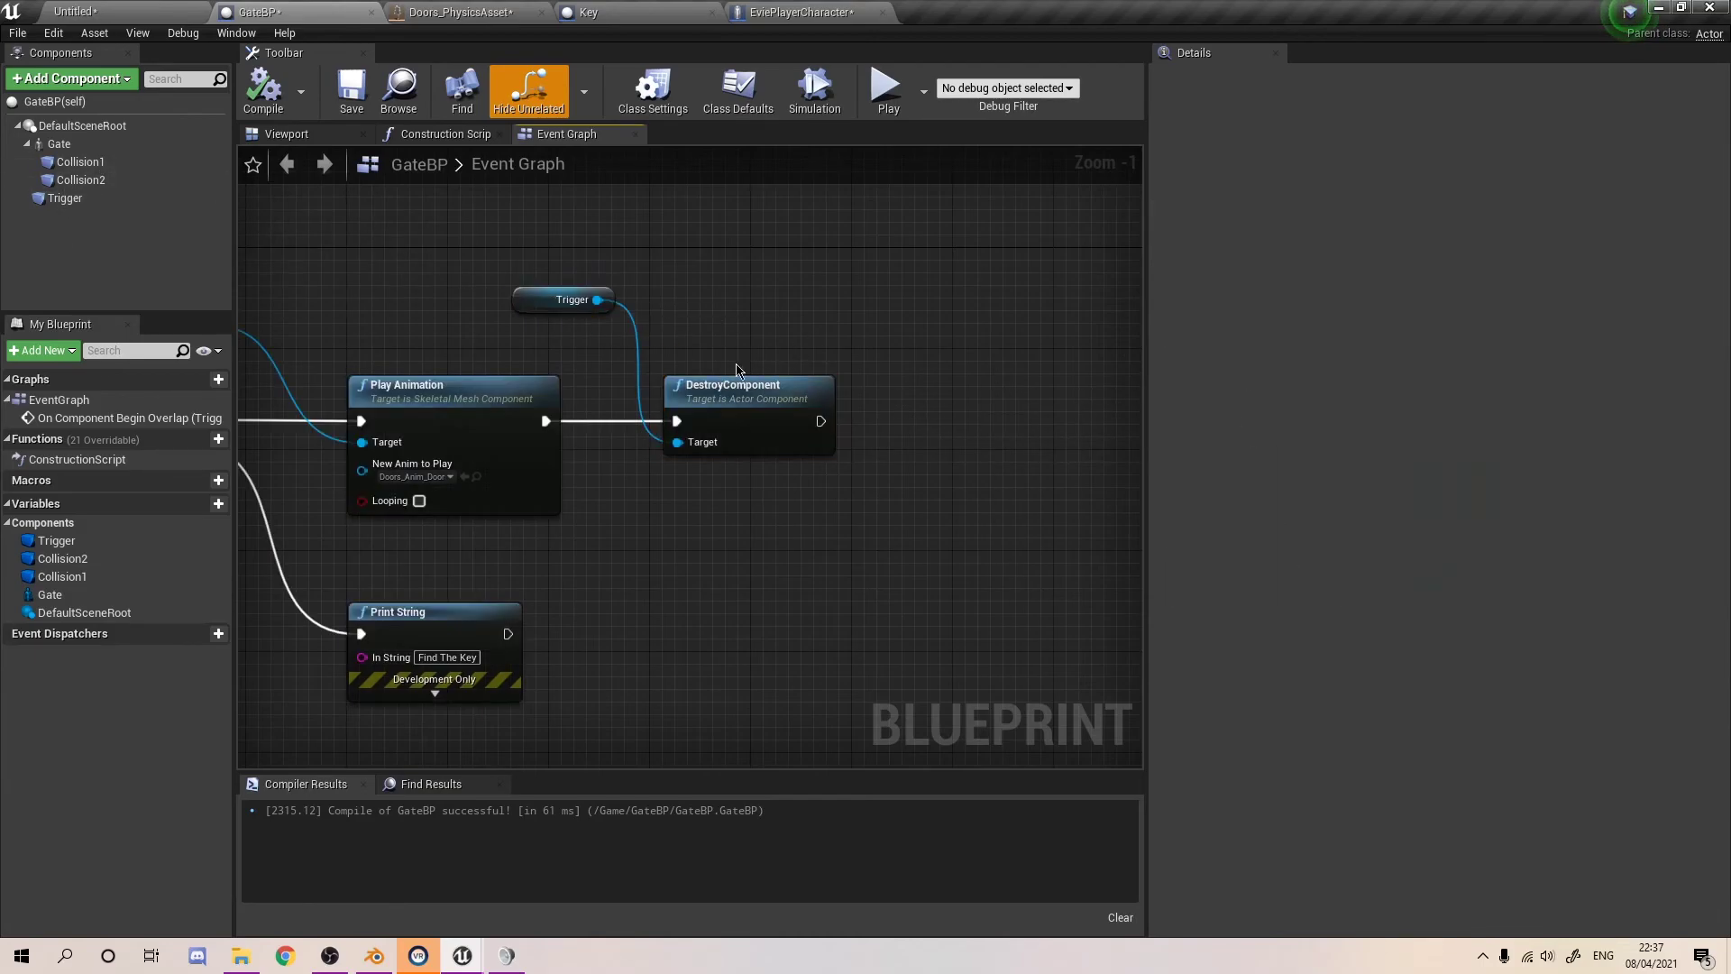
{"action": "right_click_drag", "start_coordinate": [787, 333], "coordinate": [1339, 288]}
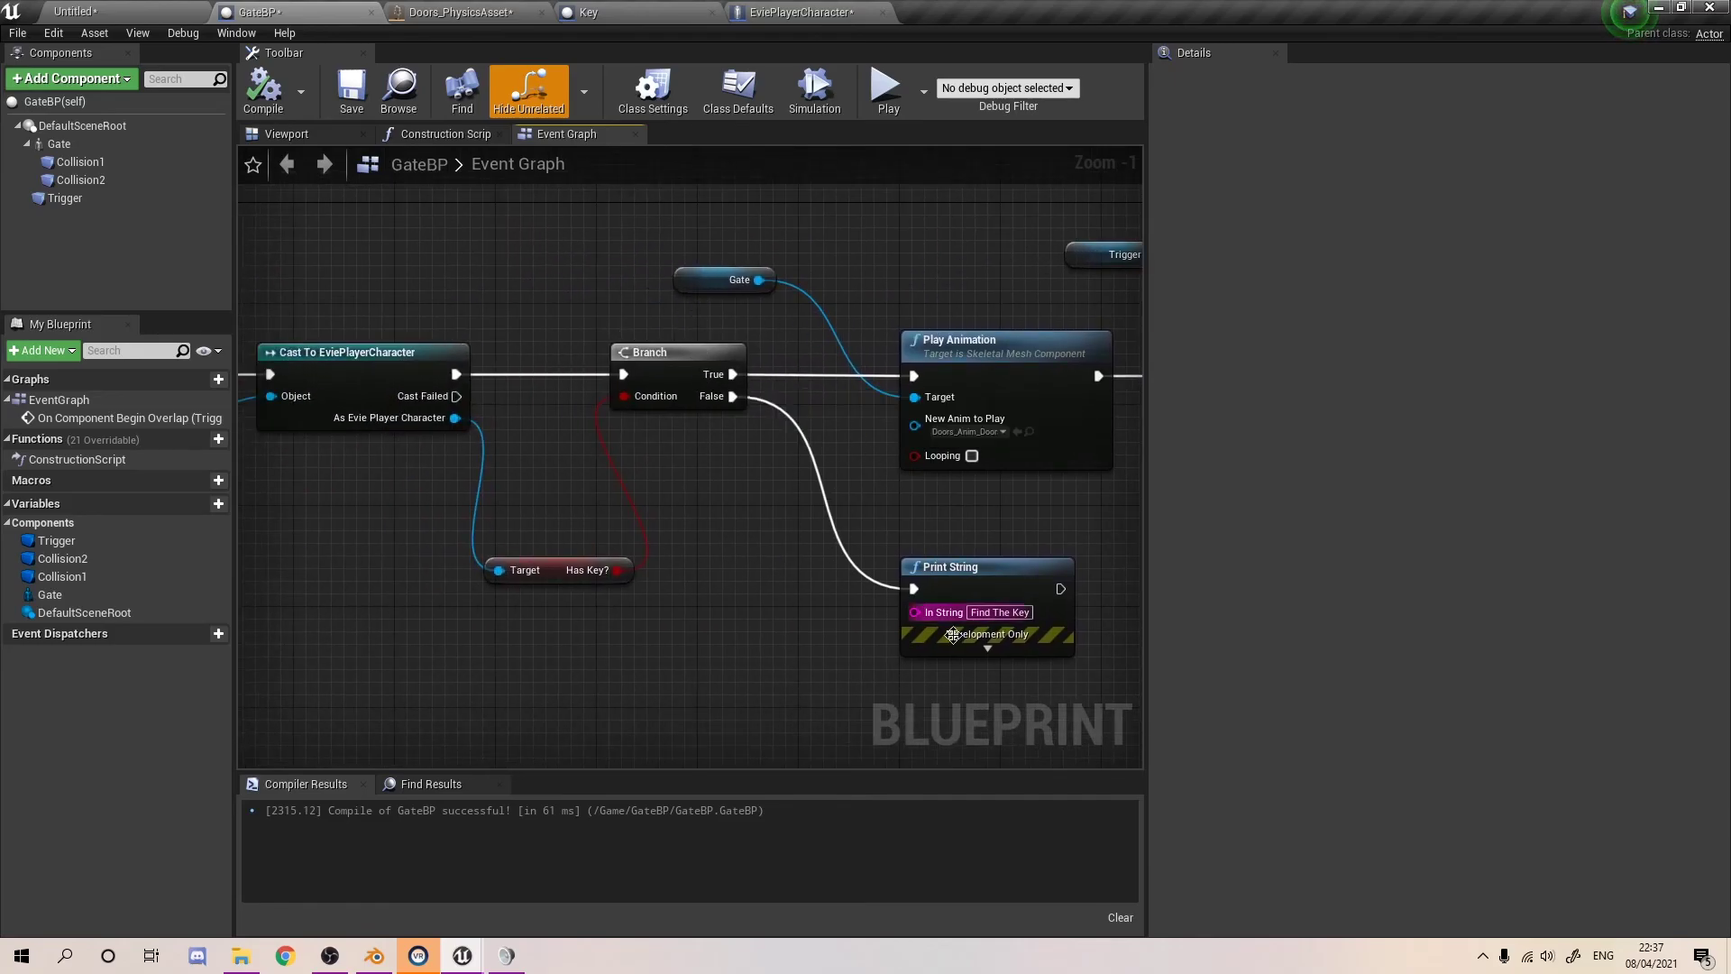
- Review the Key blueprint's event graph from the collision overlap event through the Set Has Key? and DestroyActor nodes
{"action": "left_click", "coordinate": [645, 11]}
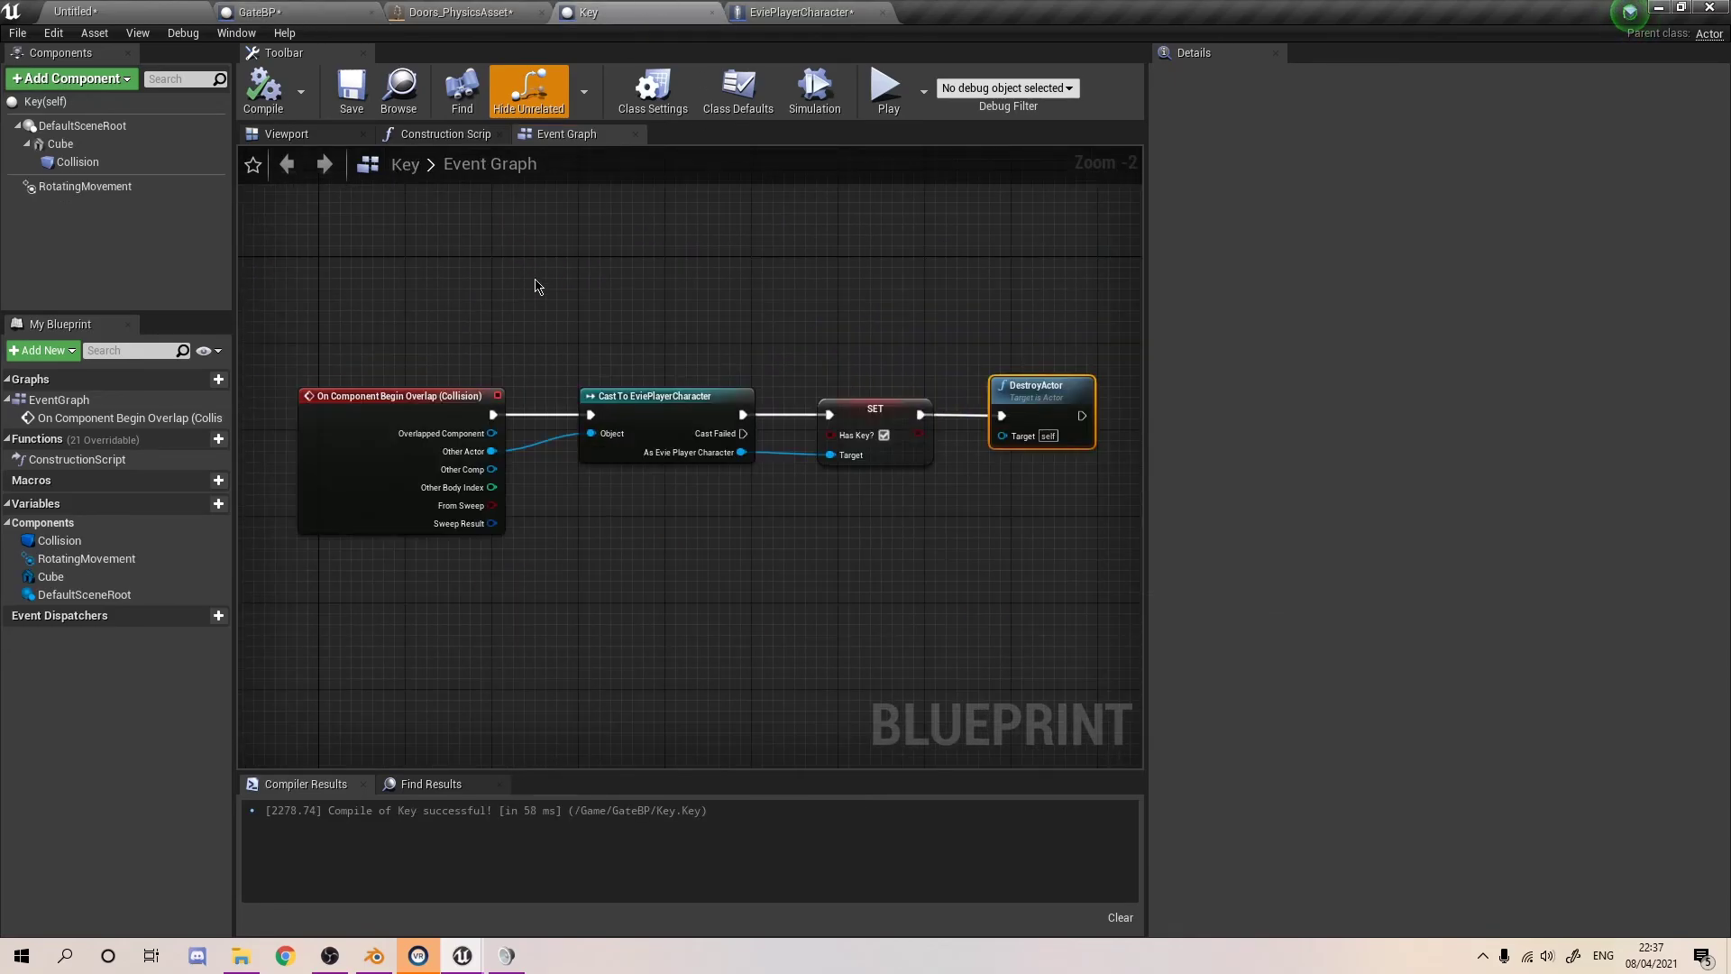
{"action": "left_click", "coordinate": [313, 340]}
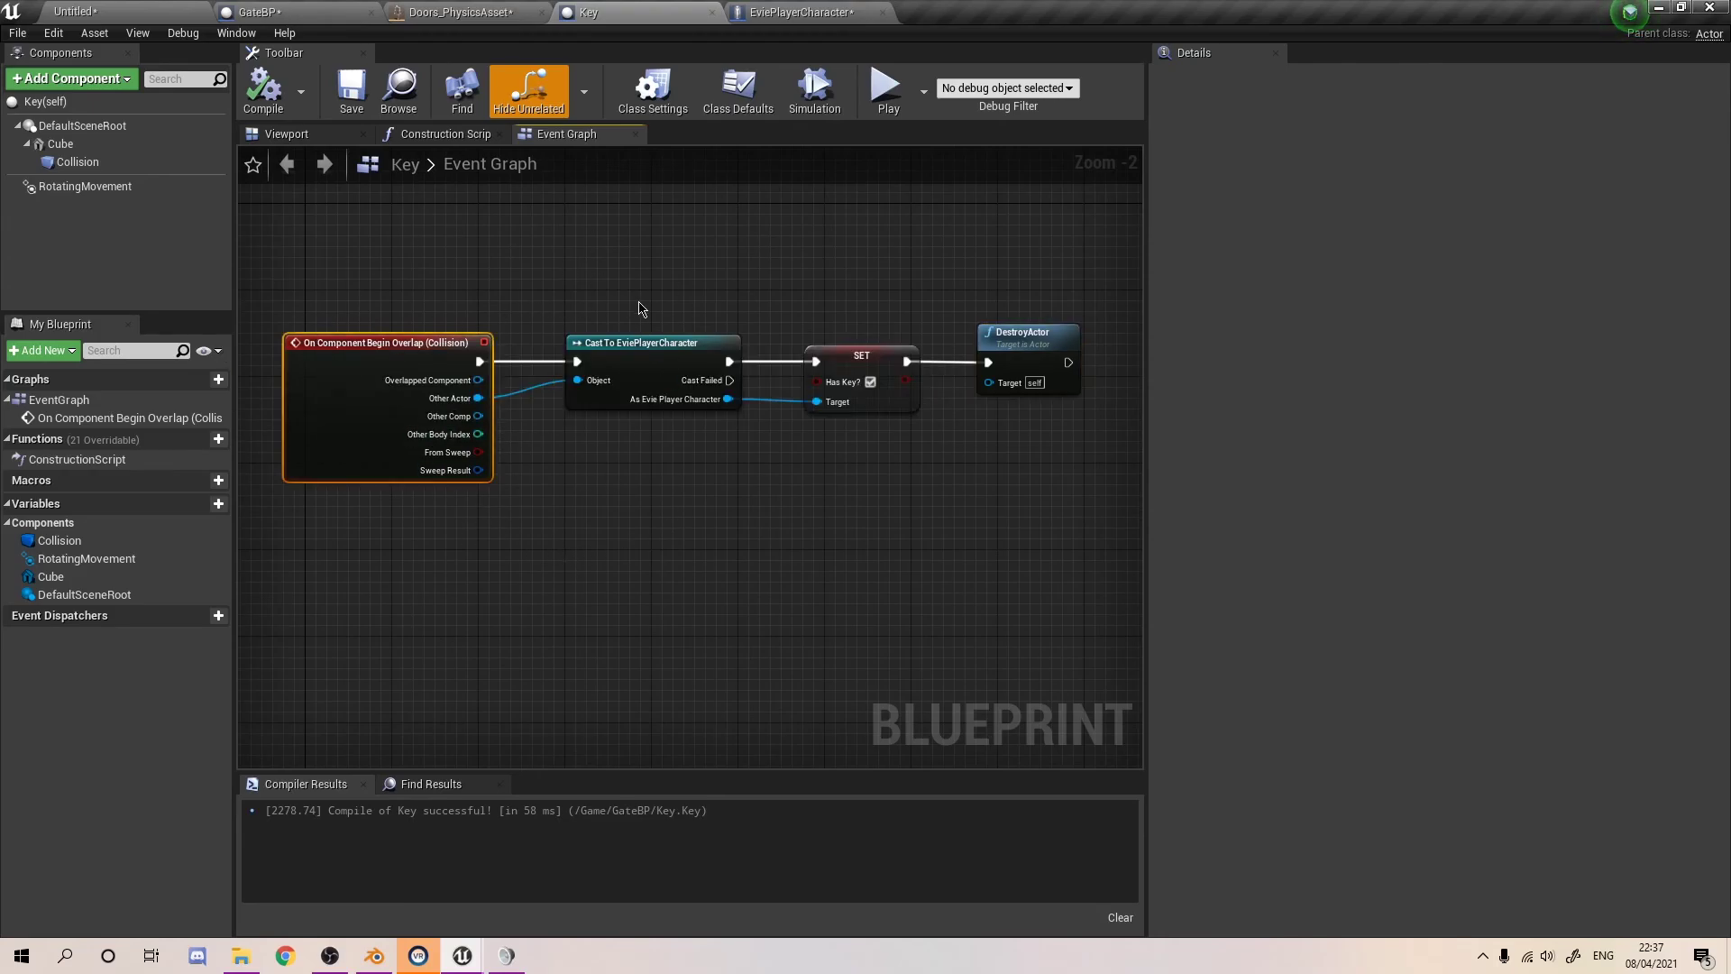
{"action": "left_click", "coordinate": [897, 389]}
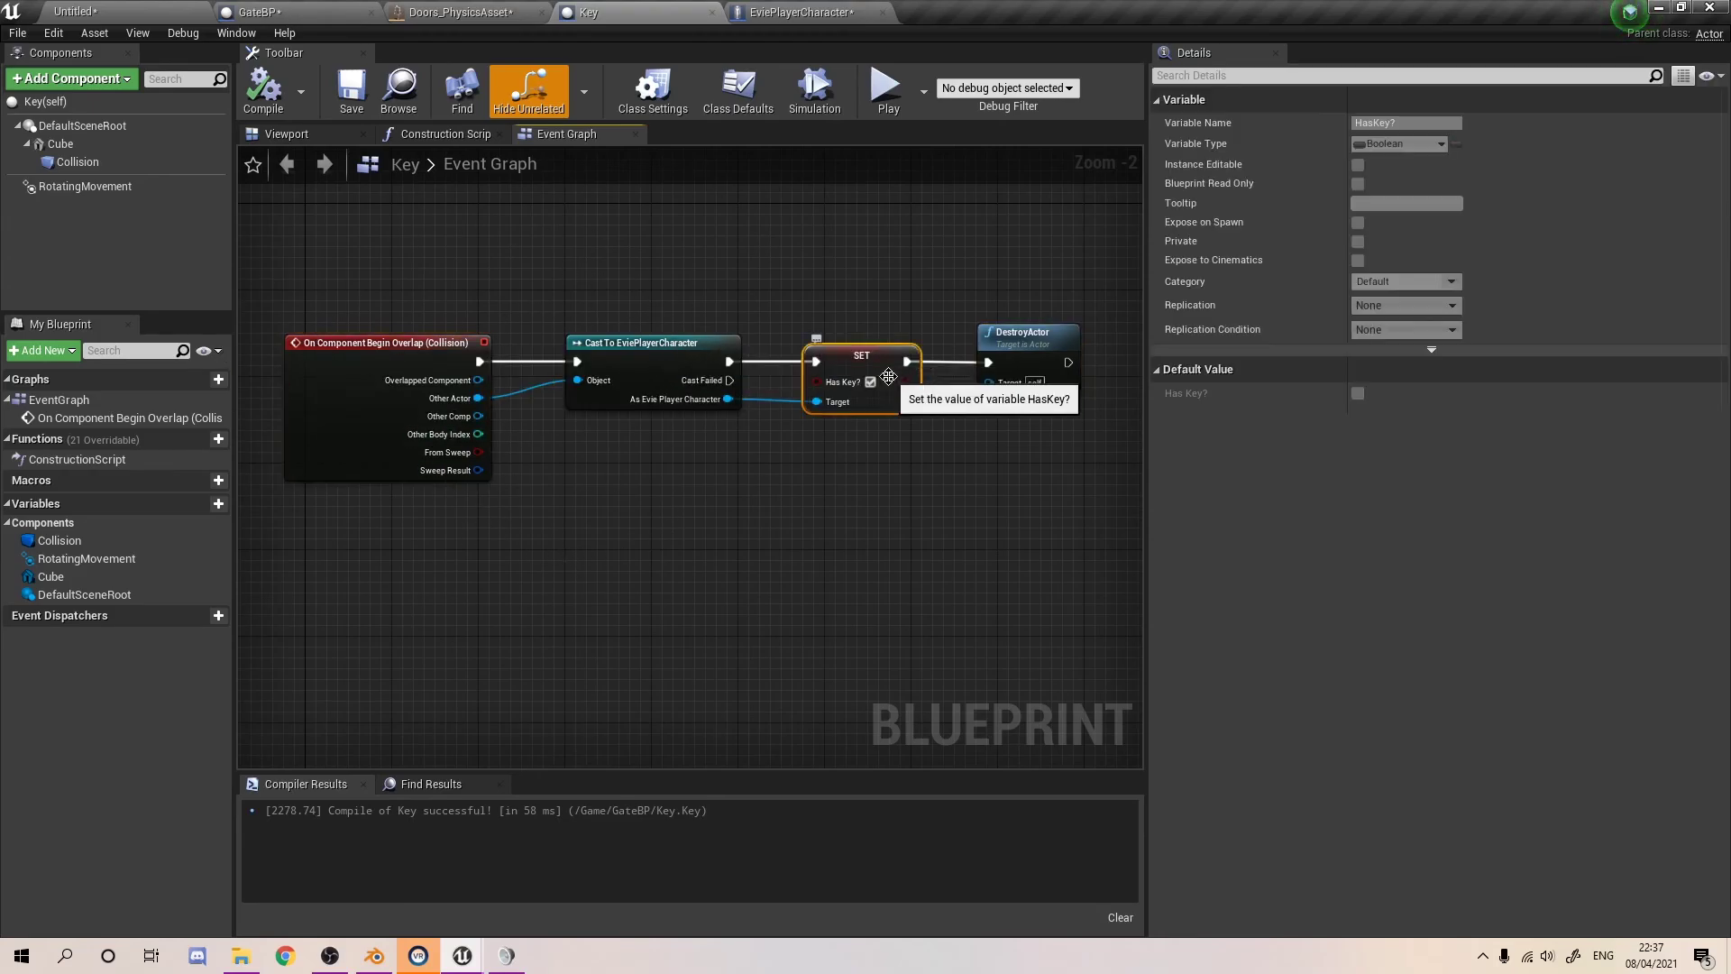
{"action": "scroll", "coordinate": [904, 379], "scroll_direction": "up", "scroll_amount": 2}
{"action": "right_click_drag", "start_coordinate": [959, 445], "coordinate": [827, 493]}
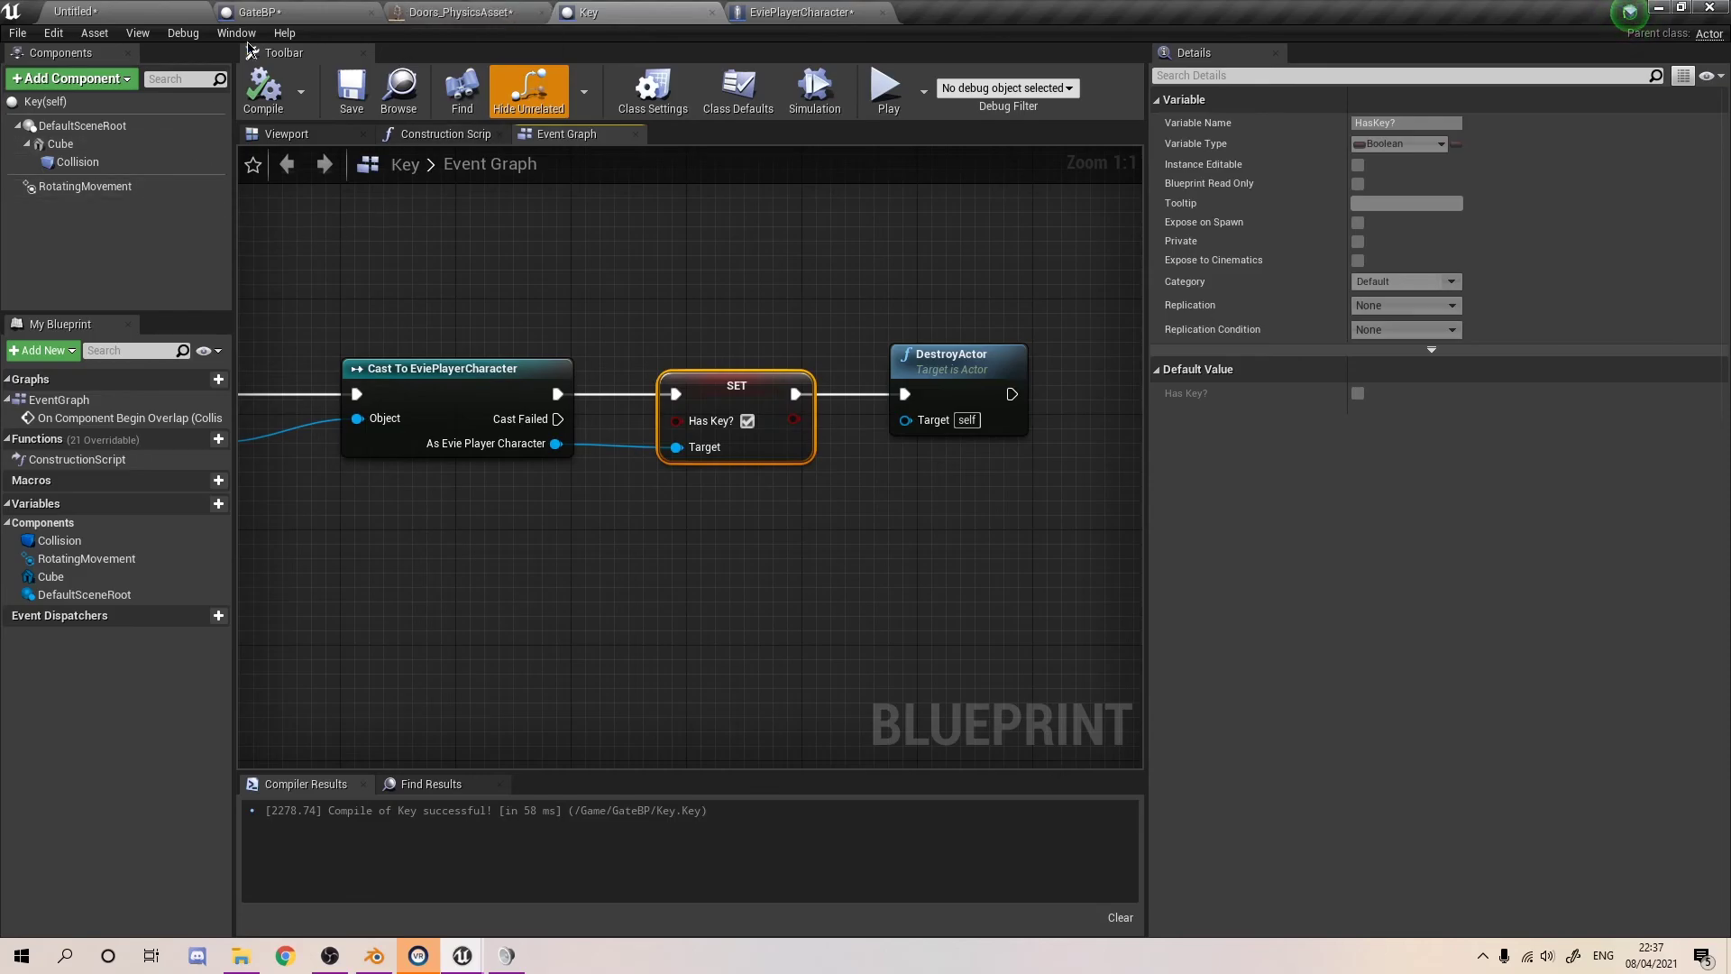
- Recheck GateBP's Has Key? branch logic and the HasKey? variable in the EviePlayerCharacter blueprint
{"action": "left_click", "coordinate": [298, 11]}
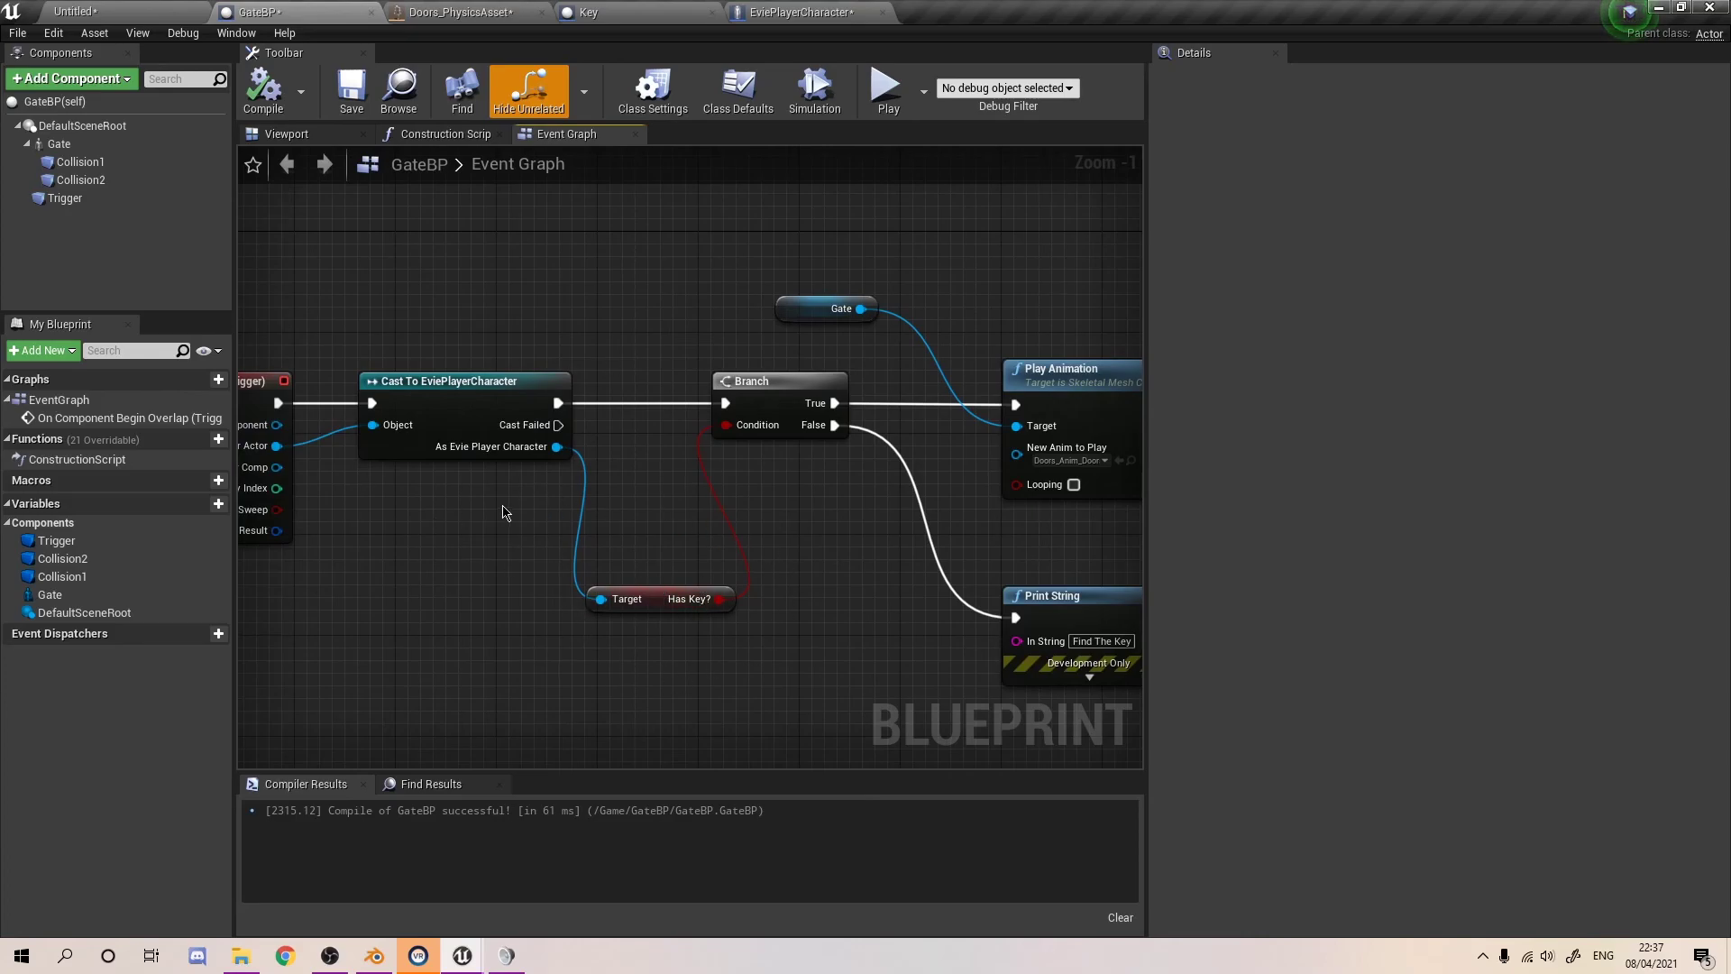
{"action": "right_click_drag", "start_coordinate": [803, 401], "coordinate": [604, 443]}
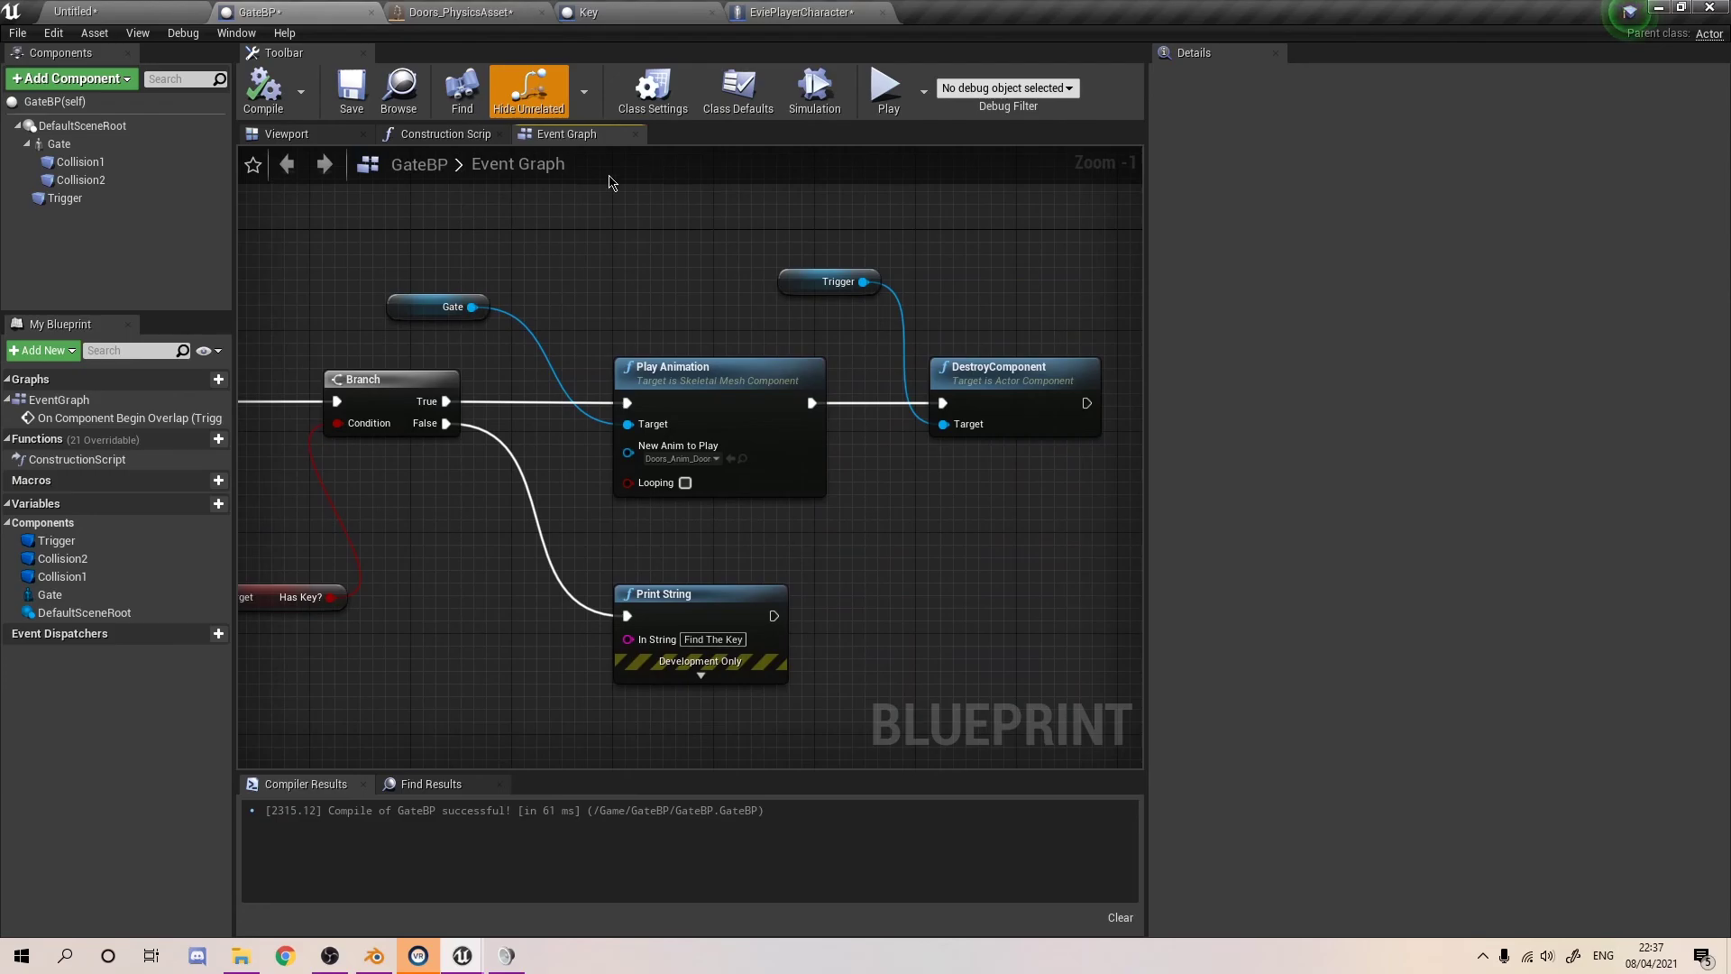
{"action": "left_click", "coordinate": [591, 11]}
{"action": "left_click", "coordinate": [802, 12]}
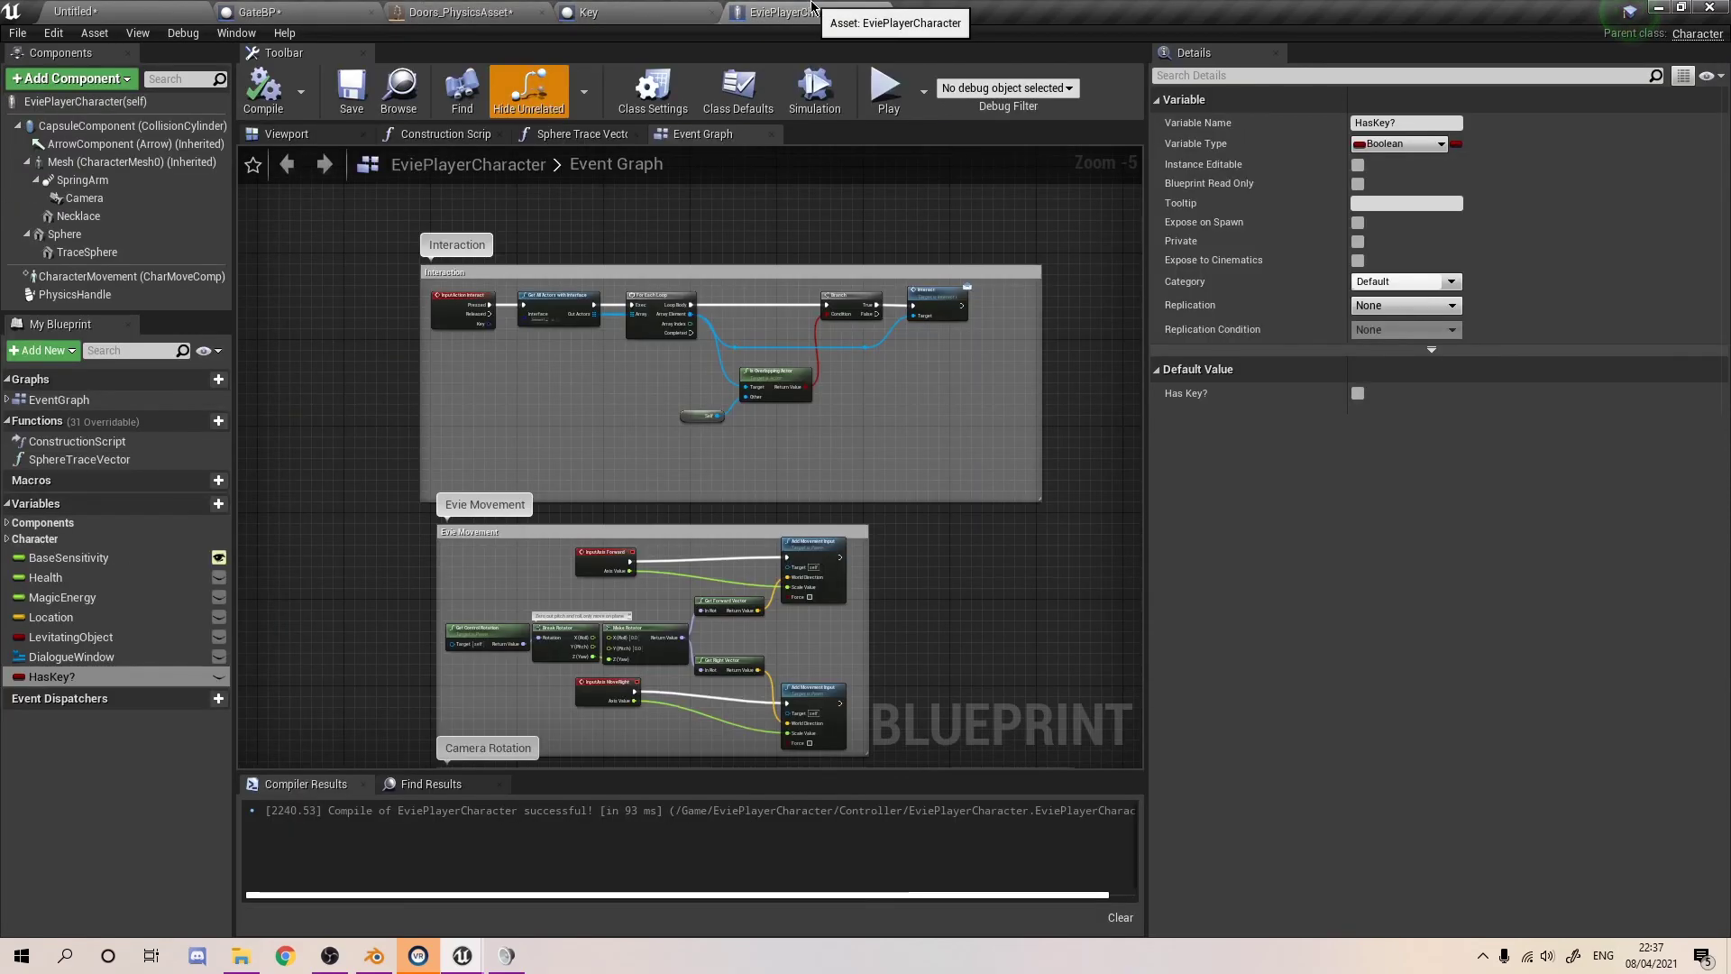
- Inspect the level around the curved stairs and raised key, and select the GateBP actor
{"action": "left_click", "coordinate": [130, 8]}
{"action": "right_click_drag", "start_coordinate": [968, 273], "coordinate": [791, 247]}
{"action": "left_click", "coordinate": [790, 248]}
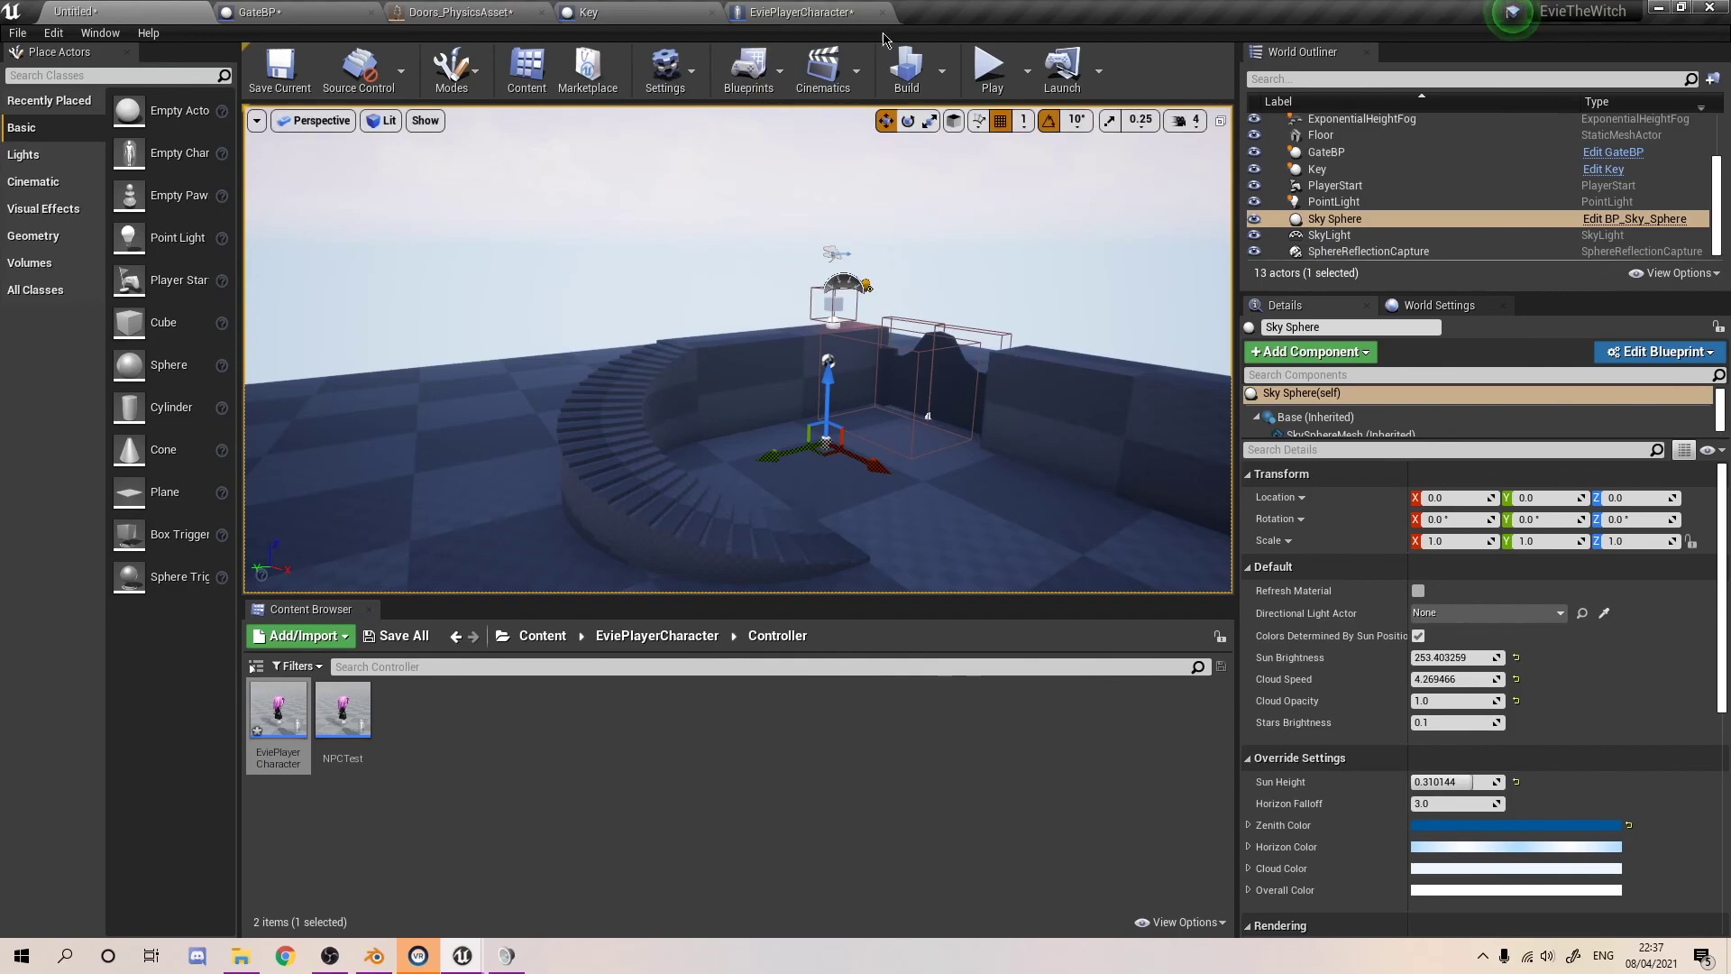
{"action": "left_click", "coordinate": [595, 10]}
{"action": "right_click_drag", "start_coordinate": [502, 243], "coordinate": [902, 243]}
{"action": "scroll", "coordinate": [696, 388], "scroll_direction": "down", "scroll_amount": 1}
{"action": "left_click", "coordinate": [137, 8]}
{"action": "left_click_drag", "start_coordinate": [787, 355], "coordinate": [825, 288]}
{"action": "left_click", "coordinate": [816, 374]}
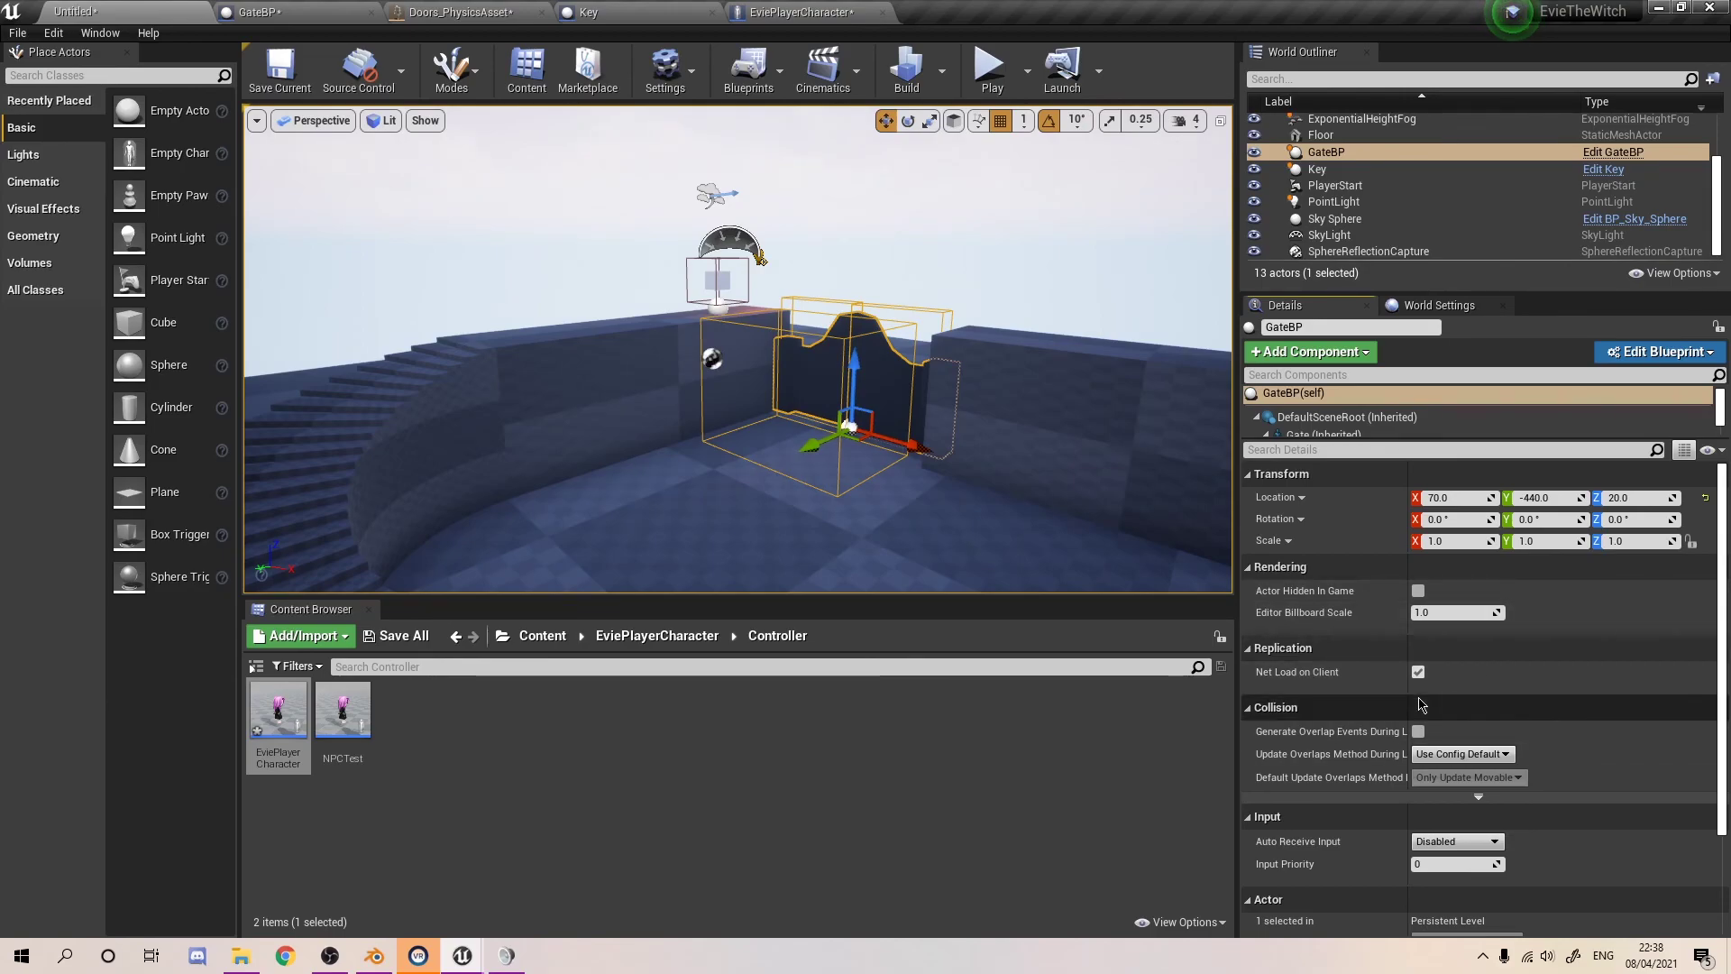
{"action": "key", "text": "s"}
{"action": "right_click_drag", "start_coordinate": [629, 291], "coordinate": [505, 292]}
{"action": "key", "text": "d"}
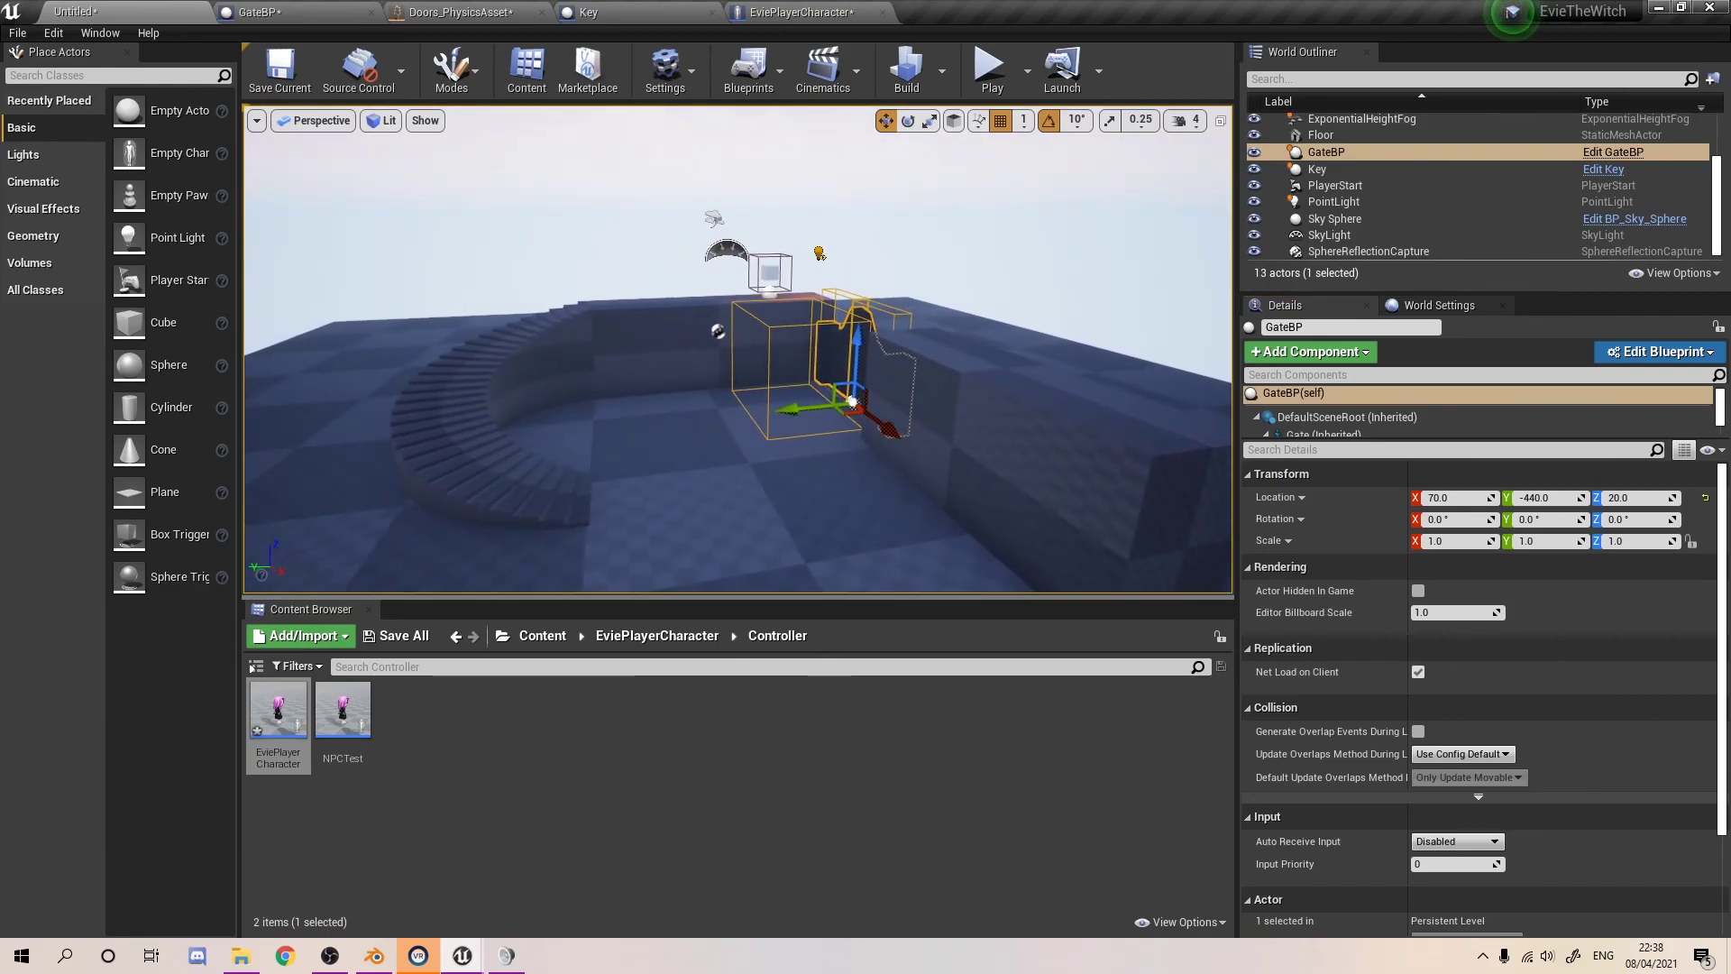
{"action": "mouse_move", "coordinate": [607, 360]}
{"action": "left_mouse_down", "text": "alt"}
{"action": "mouse_move", "coordinate": [631, 359]}
{"action": "mouse_move", "coordinate": [586, 361]}
{"action": "mouse_move", "coordinate": [606, 360]}
{"action": "left_mouse_up", "text": "alt"}
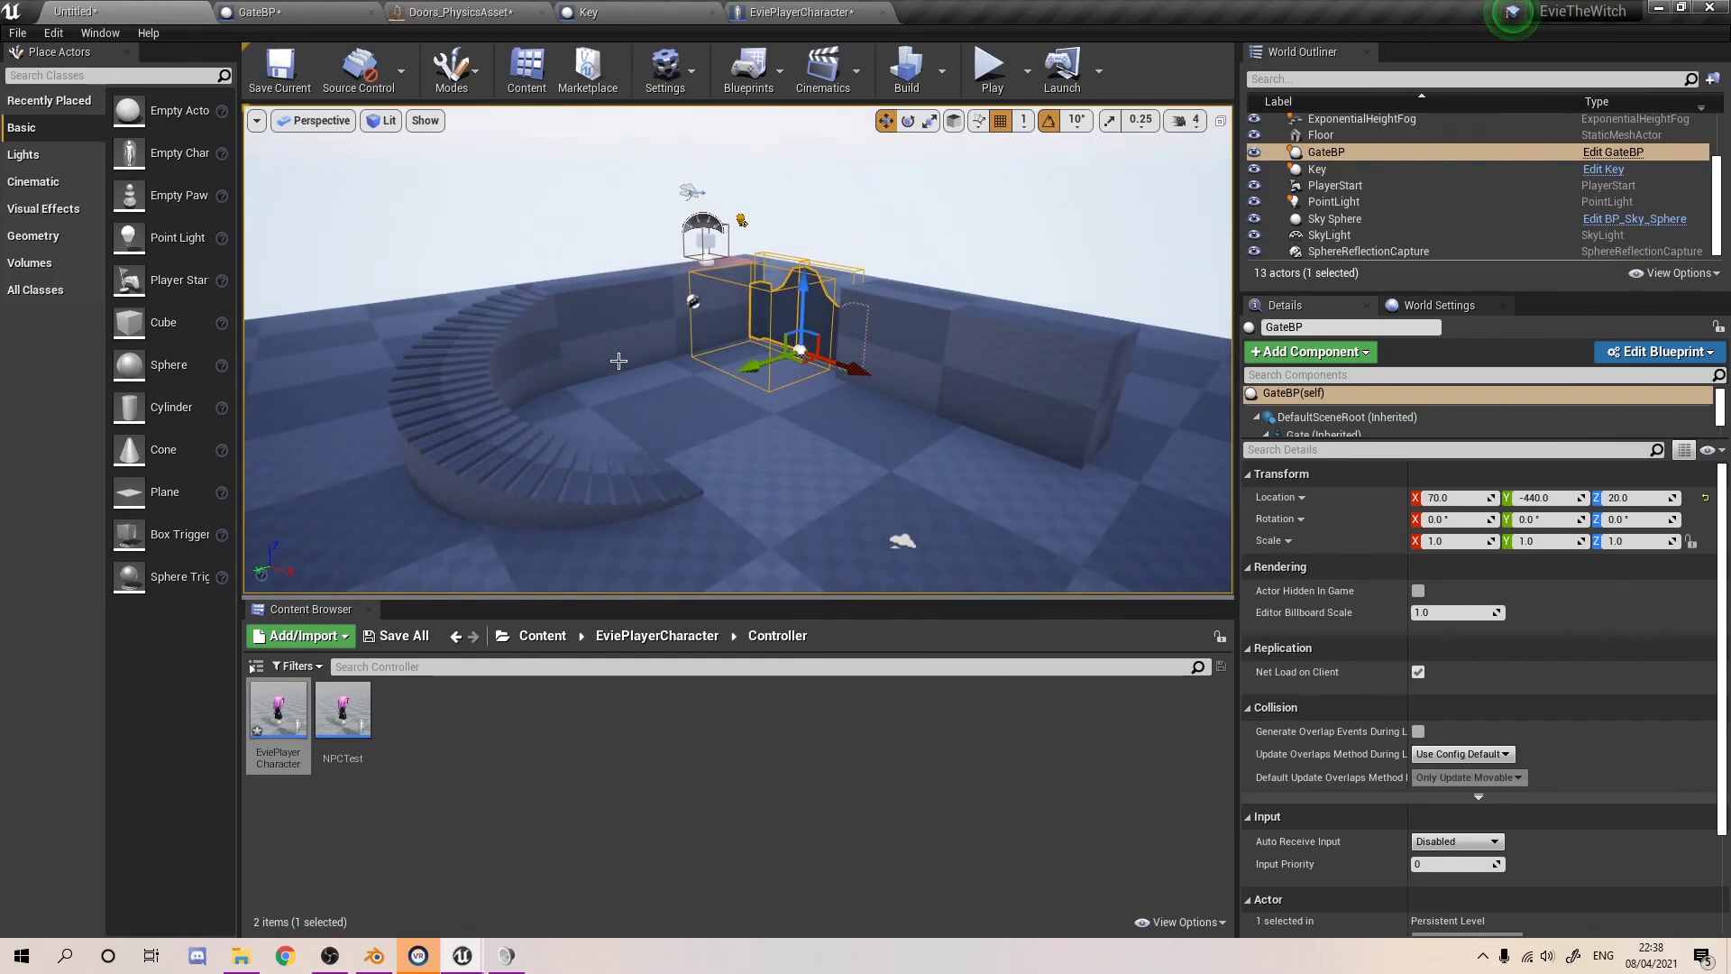
- Play-test the level again by walking the character up the stairs to the key and on toward the gate, and end the session
{"action": "left_click", "coordinate": [990, 67]}
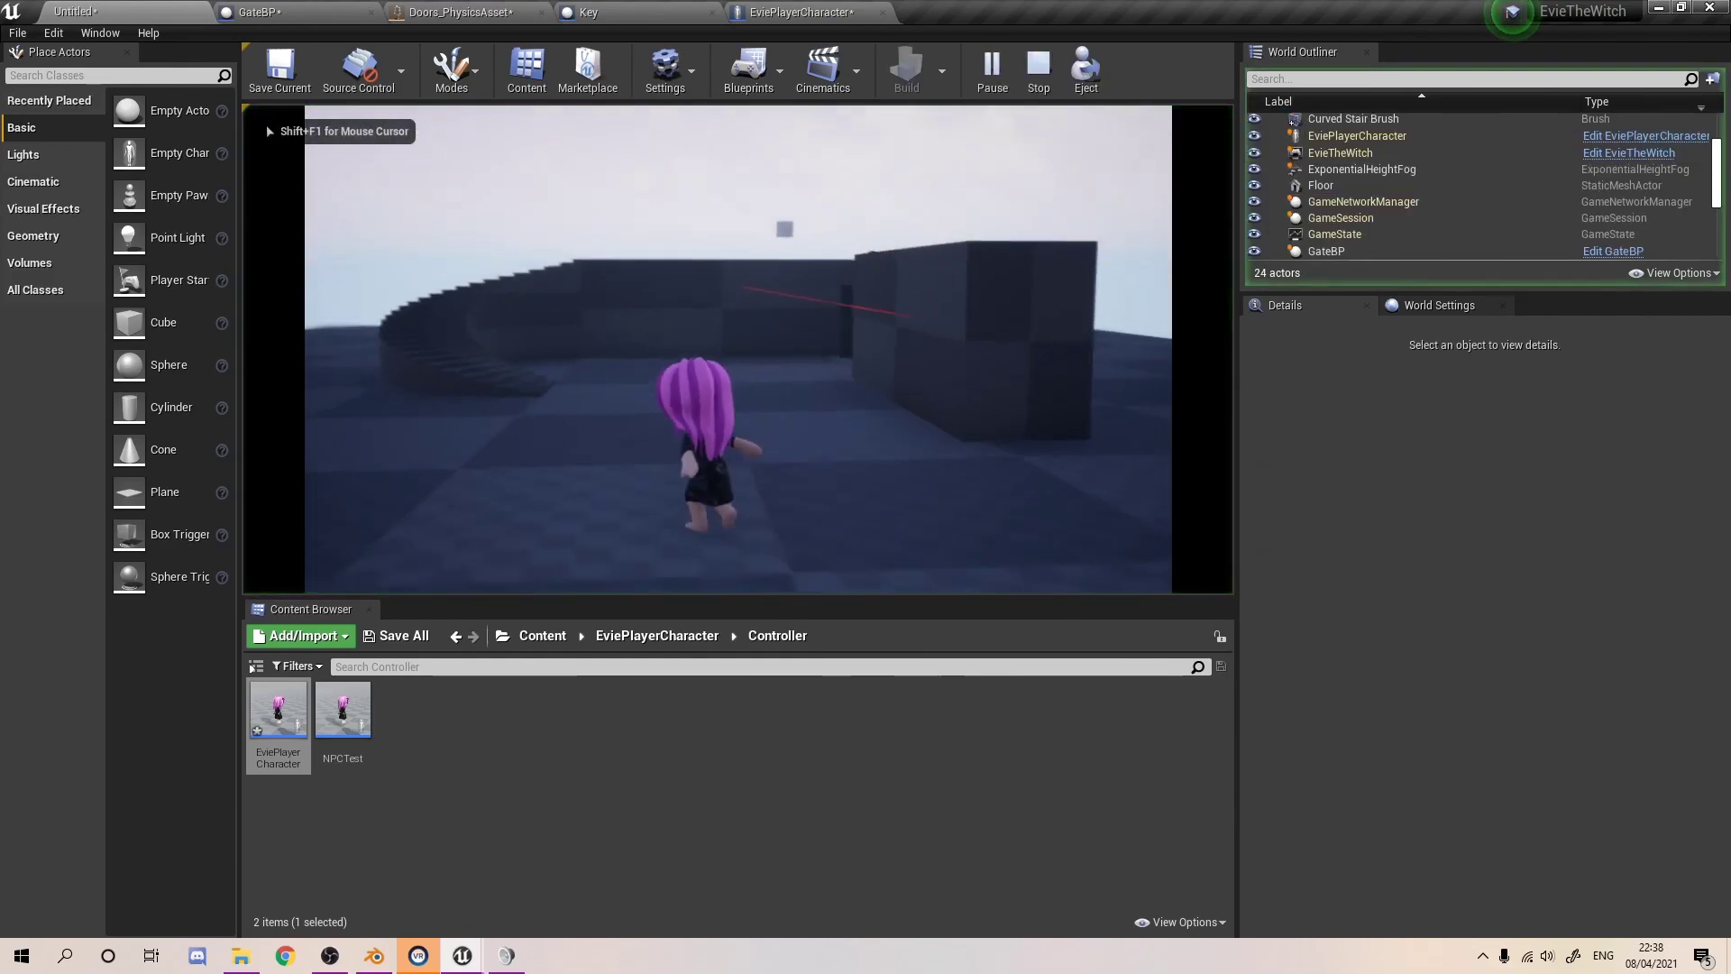
{"action": "key", "text": "w"}
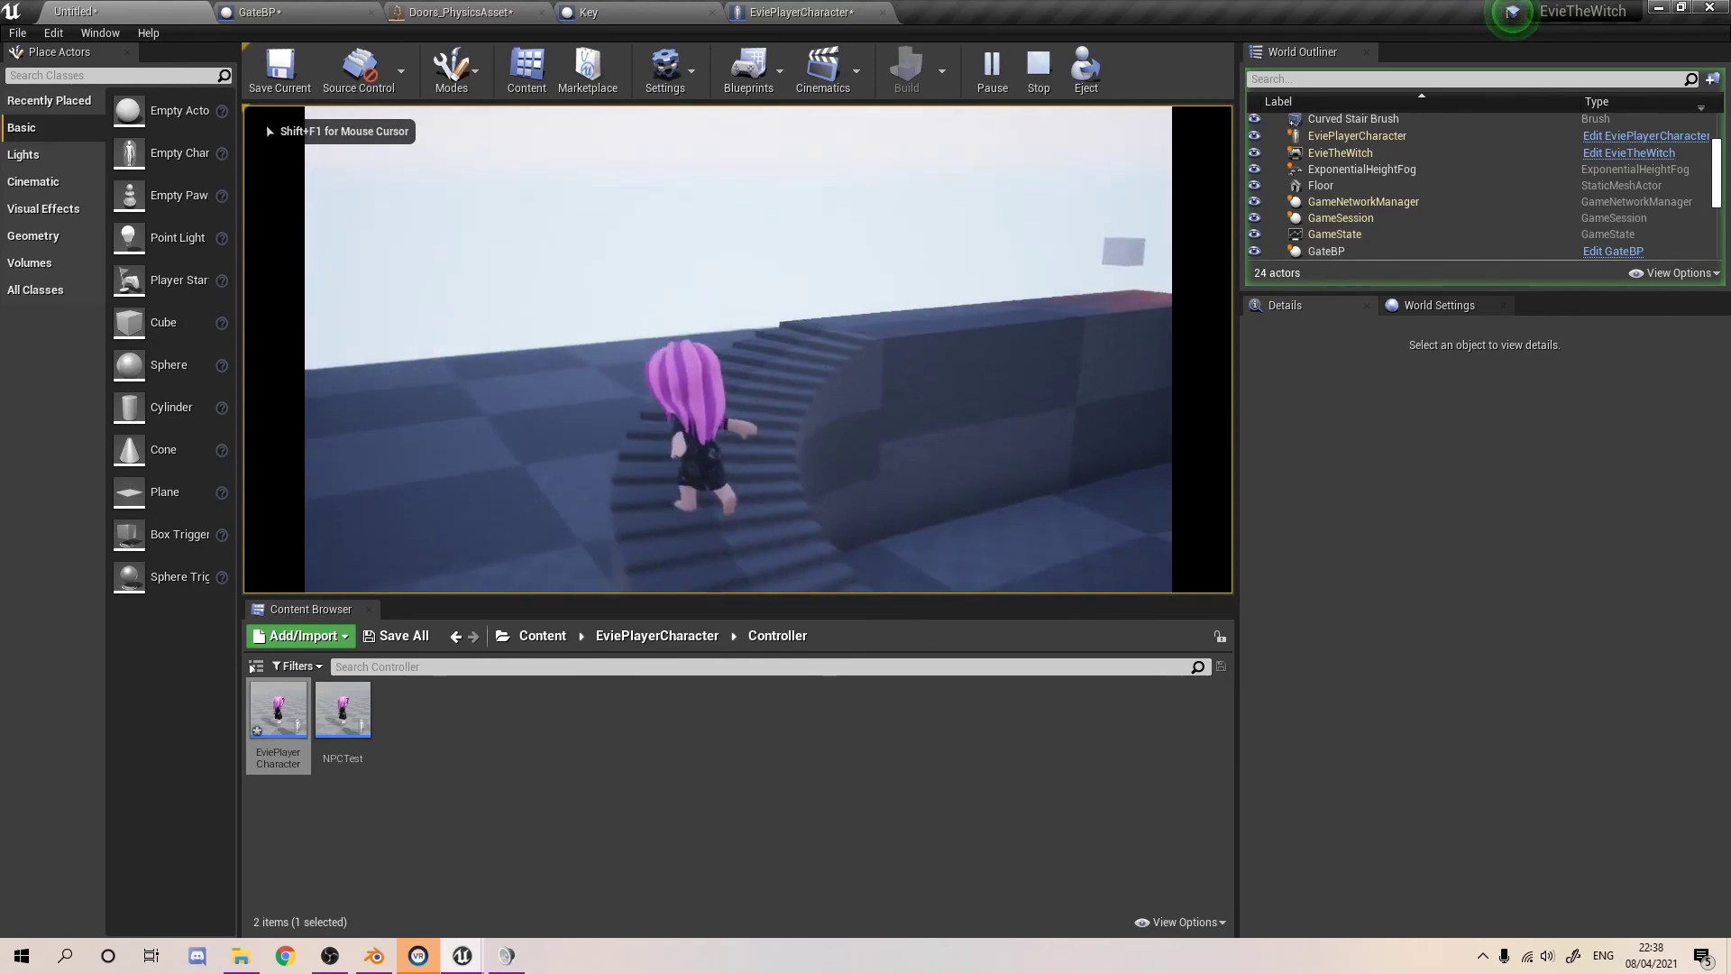
{"action": "key", "text": "d"}
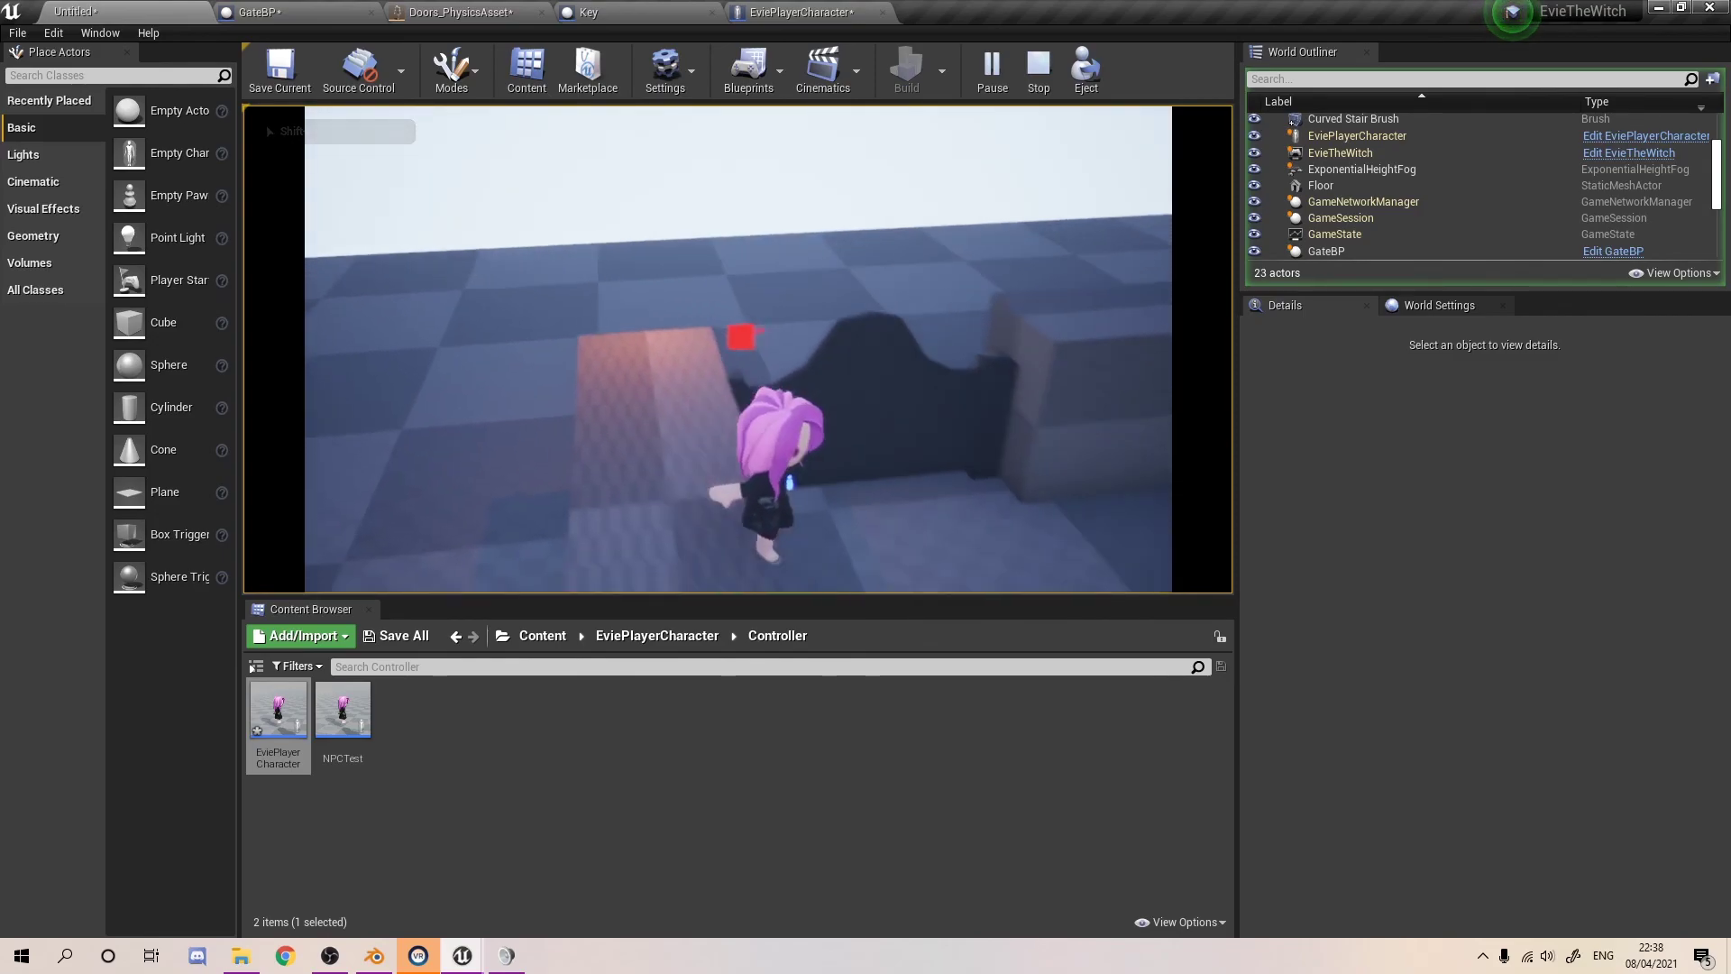
{"action": "key", "text": "w"}
{"action": "key", "text": "w"}
{"action": "key", "text": "Escape"}
{"action": "right_click_drag", "start_coordinate": [1136, 239], "coordinate": [1208, 297]}
{"action": "key", "text": "s"}
{"action": "right_click_drag", "start_coordinate": [992, 317], "coordinate": [703, 317]}
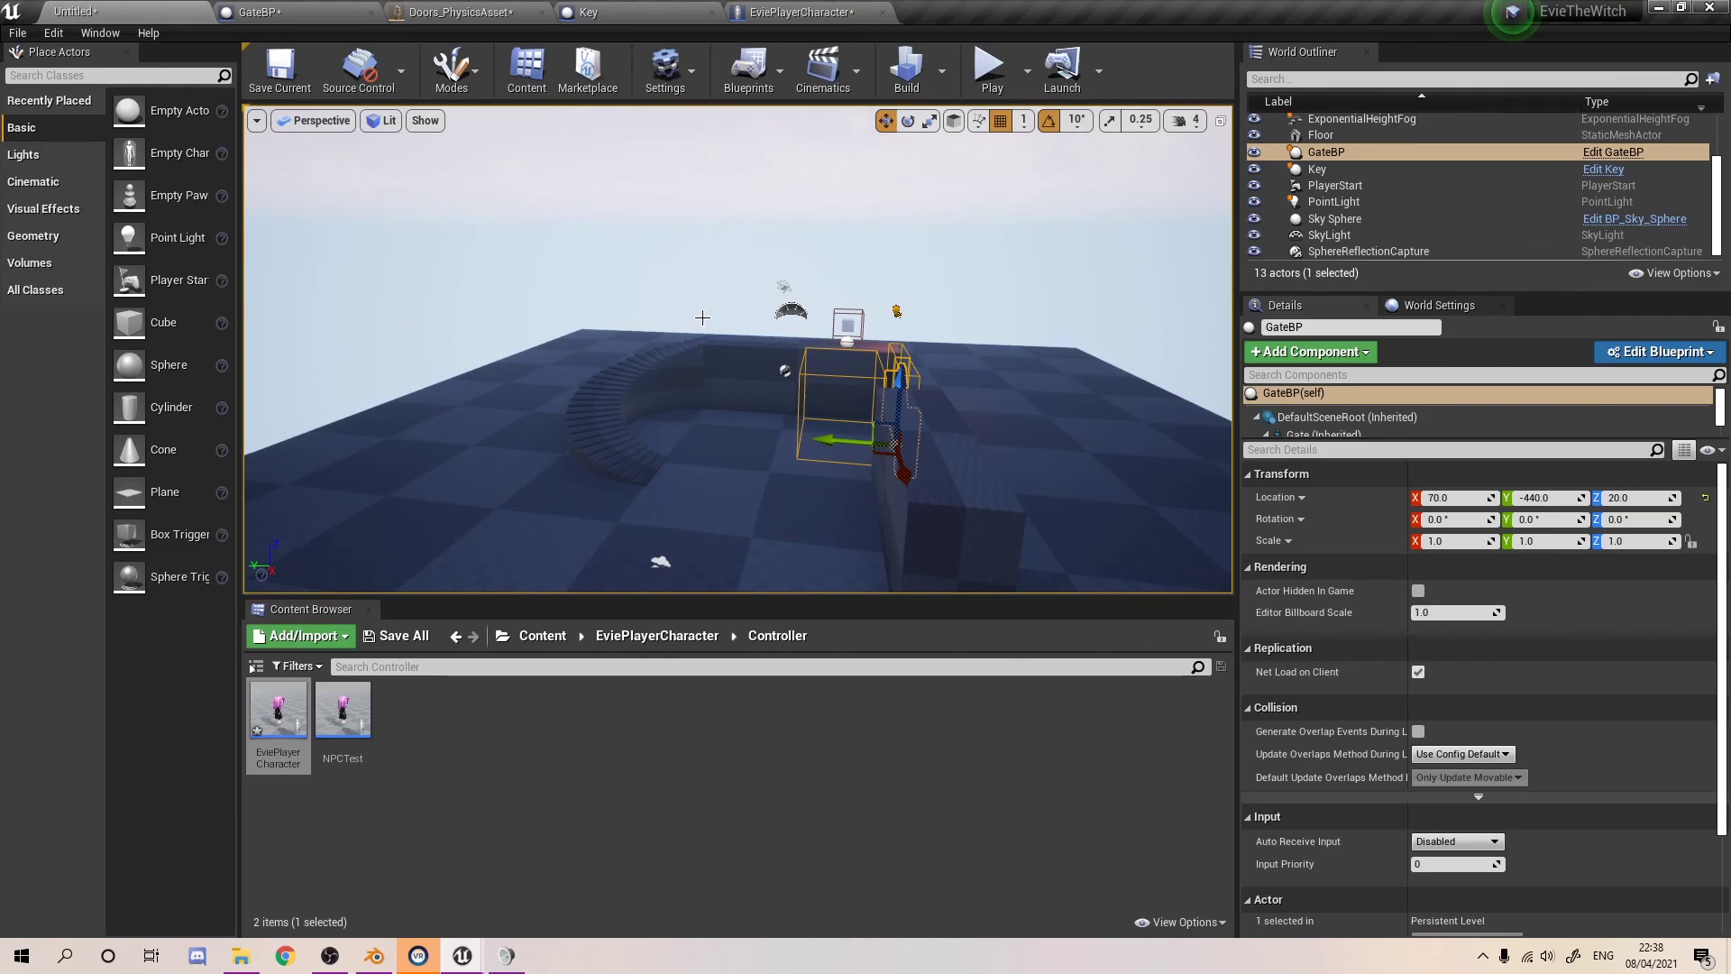
{"action": "right_click_drag", "start_coordinate": [566, 437], "coordinate": [785, 438]}
{"action": "left_click", "coordinate": [577, 270]}
{"action": "right_click_drag", "start_coordinate": [577, 270], "coordinate": [532, 237]}
{"action": "left_click", "coordinate": [330, 954]}
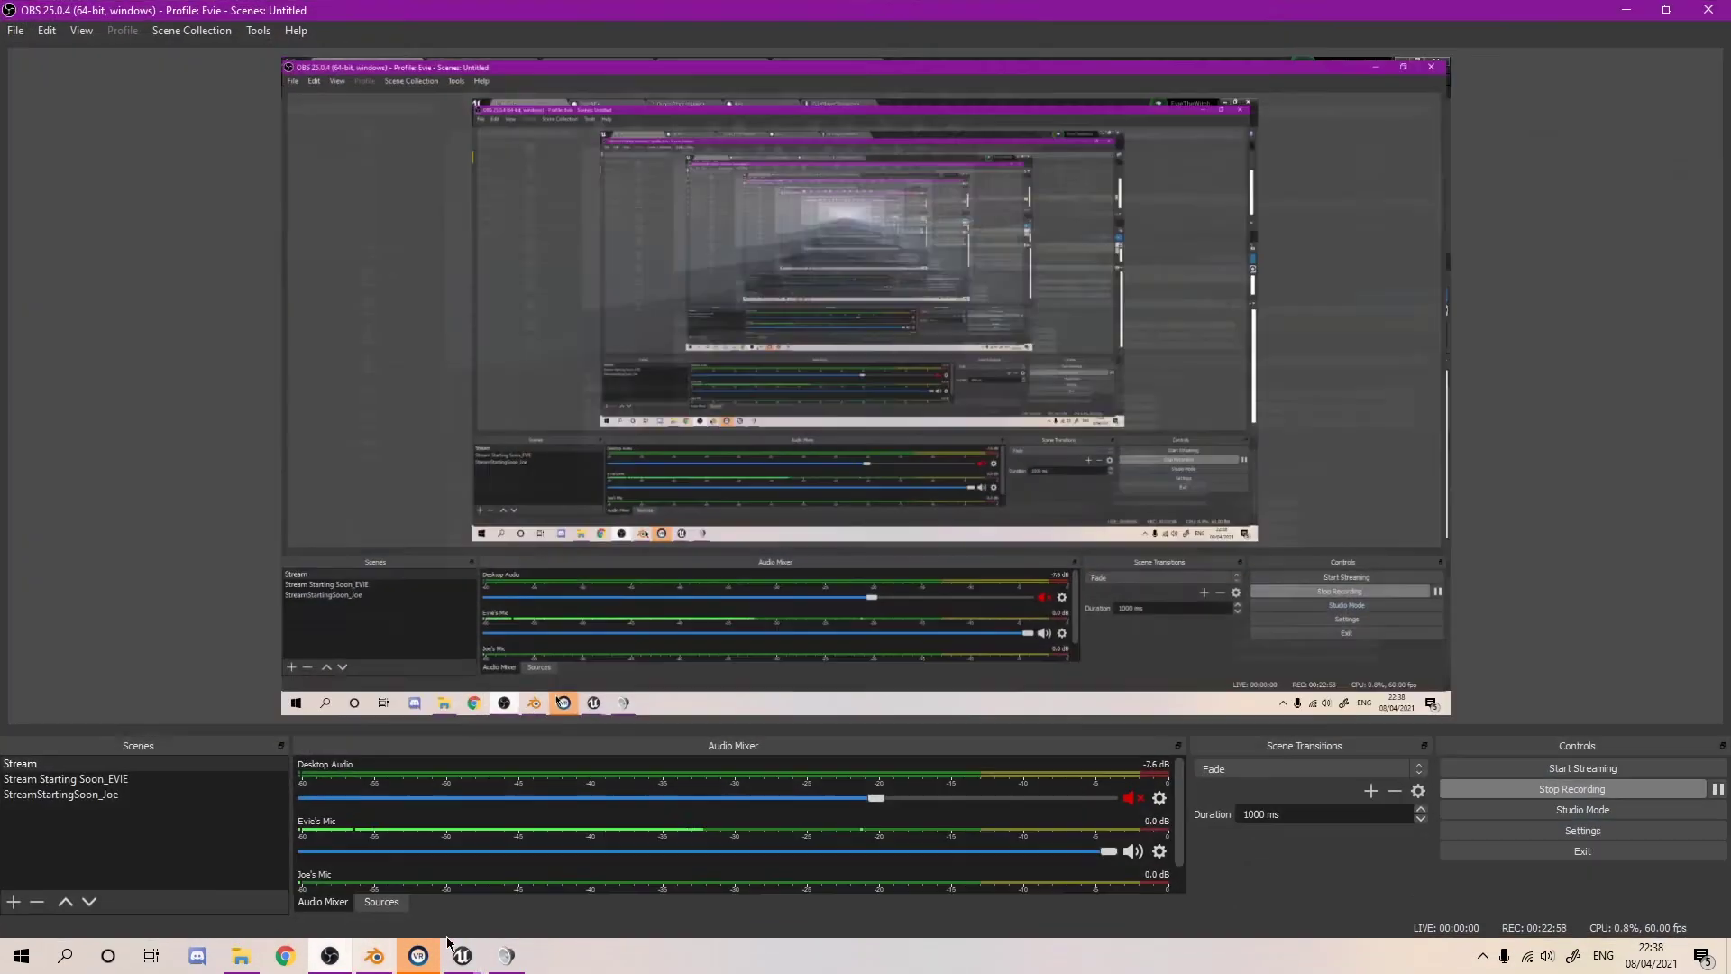